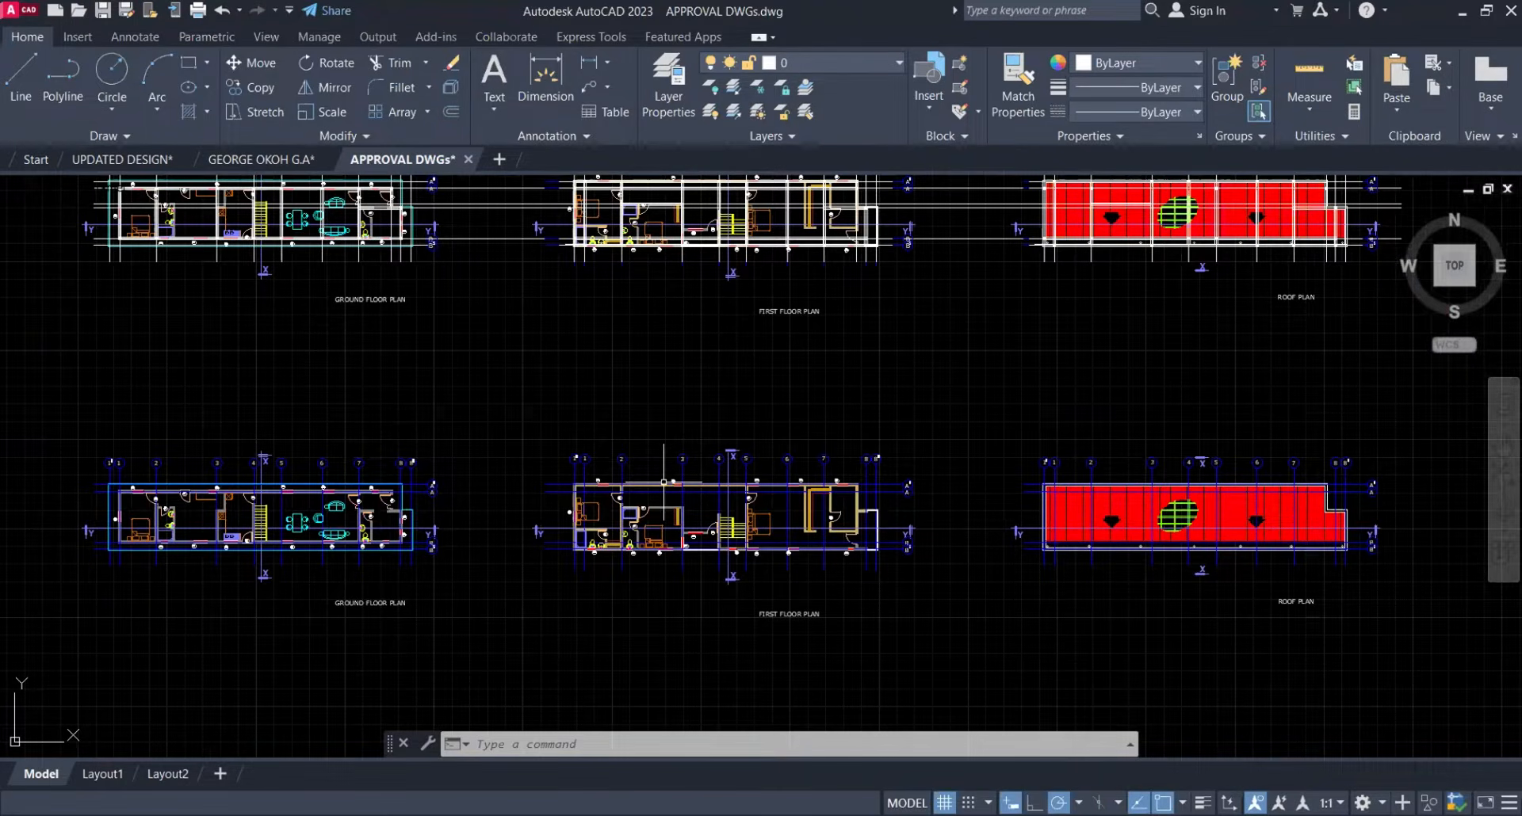
- Examine the ground floor, first floor and roof plans in the lower row of architectural drawings
{"action": "scroll", "coordinate": [663, 481], "scroll_direction": "up", "scroll_amount": 4}
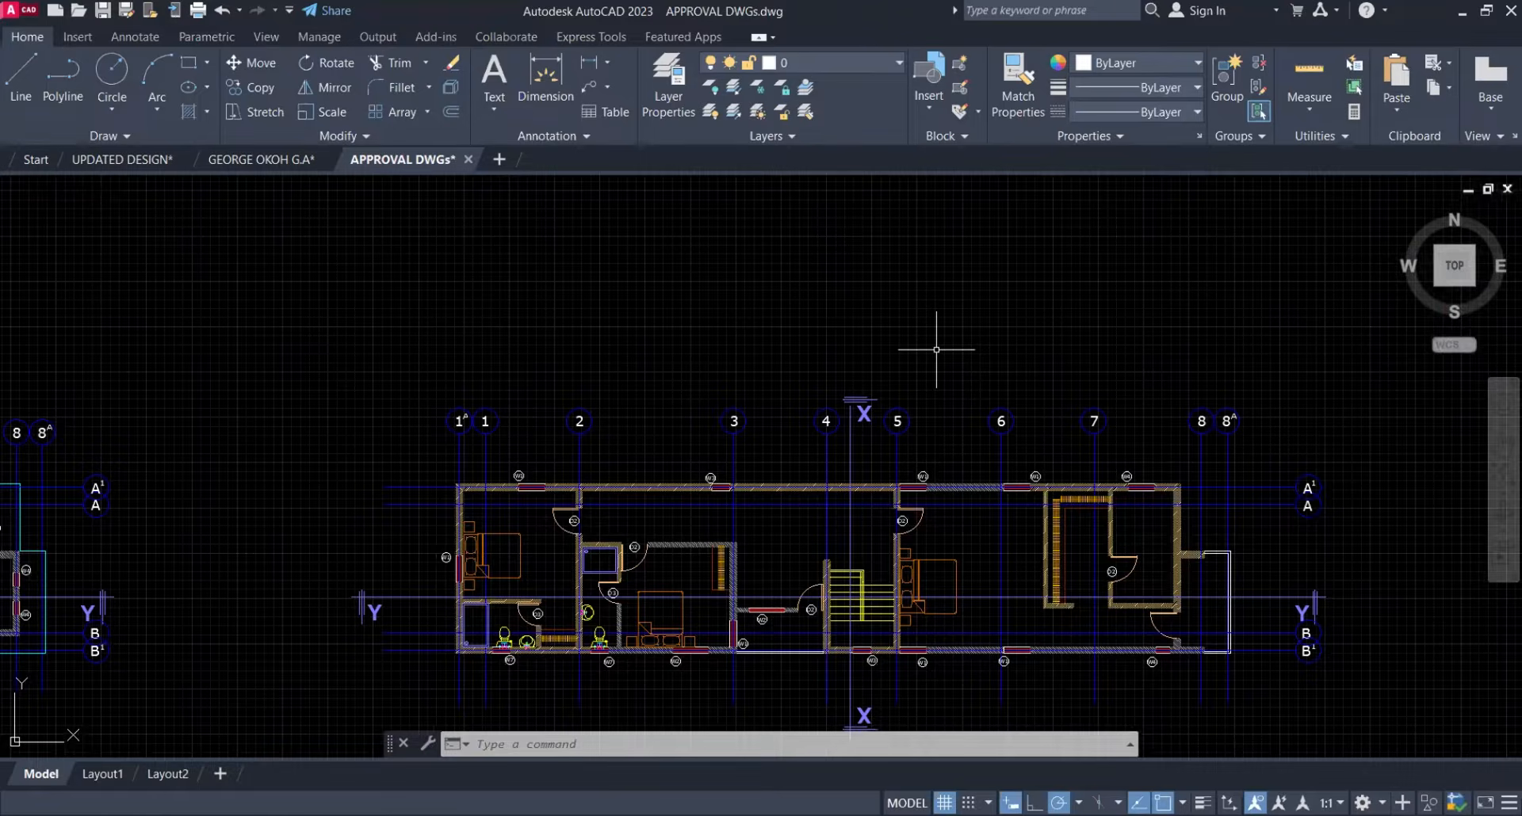
{"action": "scroll", "coordinate": [936, 349], "scroll_direction": "down", "scroll_amount": 2}
{"action": "middle_click_drag", "start_coordinate": [554, 438], "coordinate": [757, 456]}
{"action": "scroll", "coordinate": [49, 505], "scroll_direction": "up", "scroll_amount": 2}
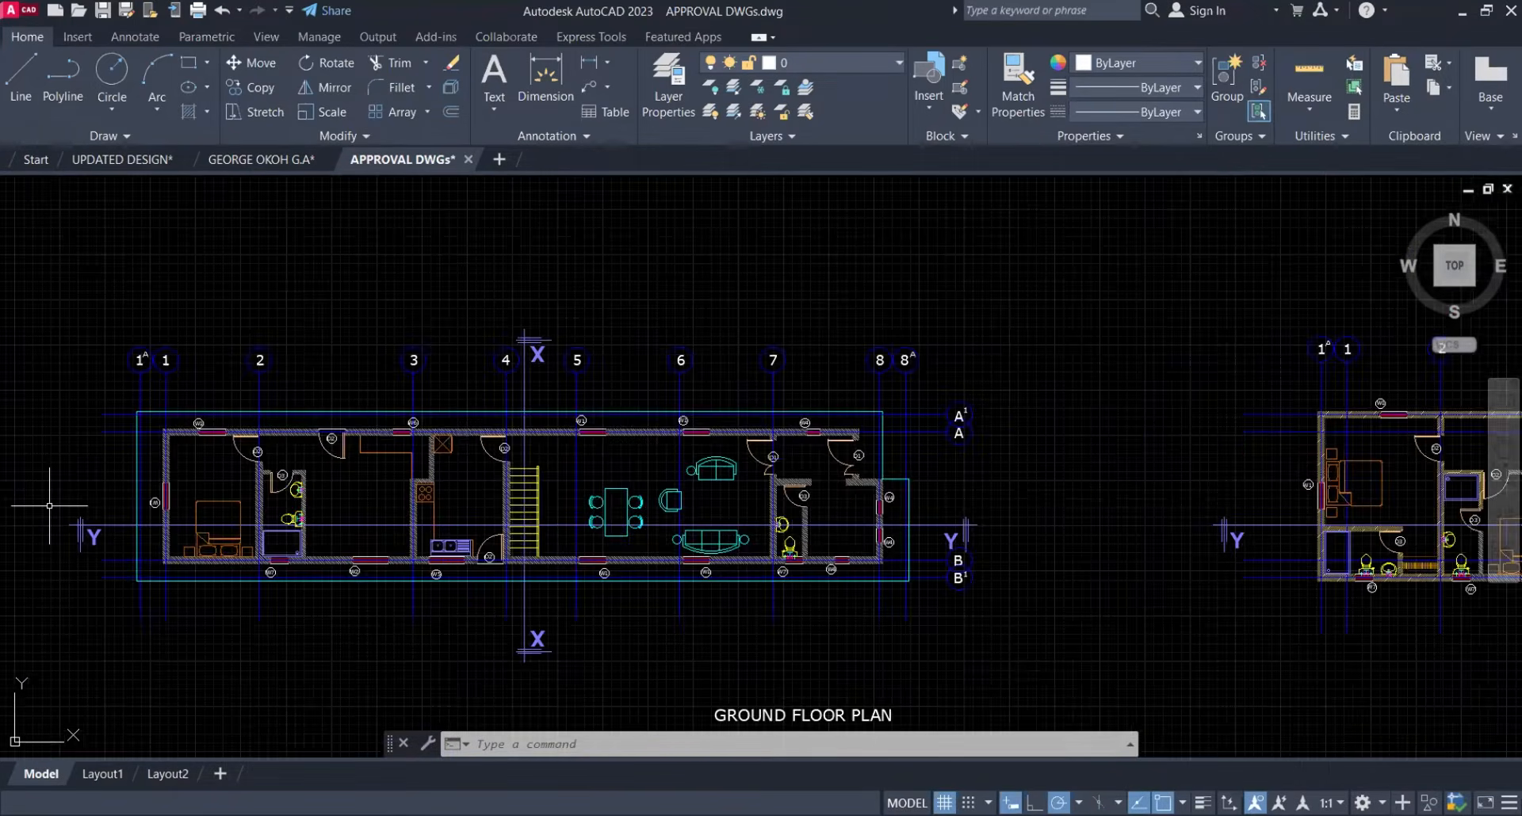
{"action": "scroll", "coordinate": [49, 505], "scroll_direction": "up", "scroll_amount": 2}
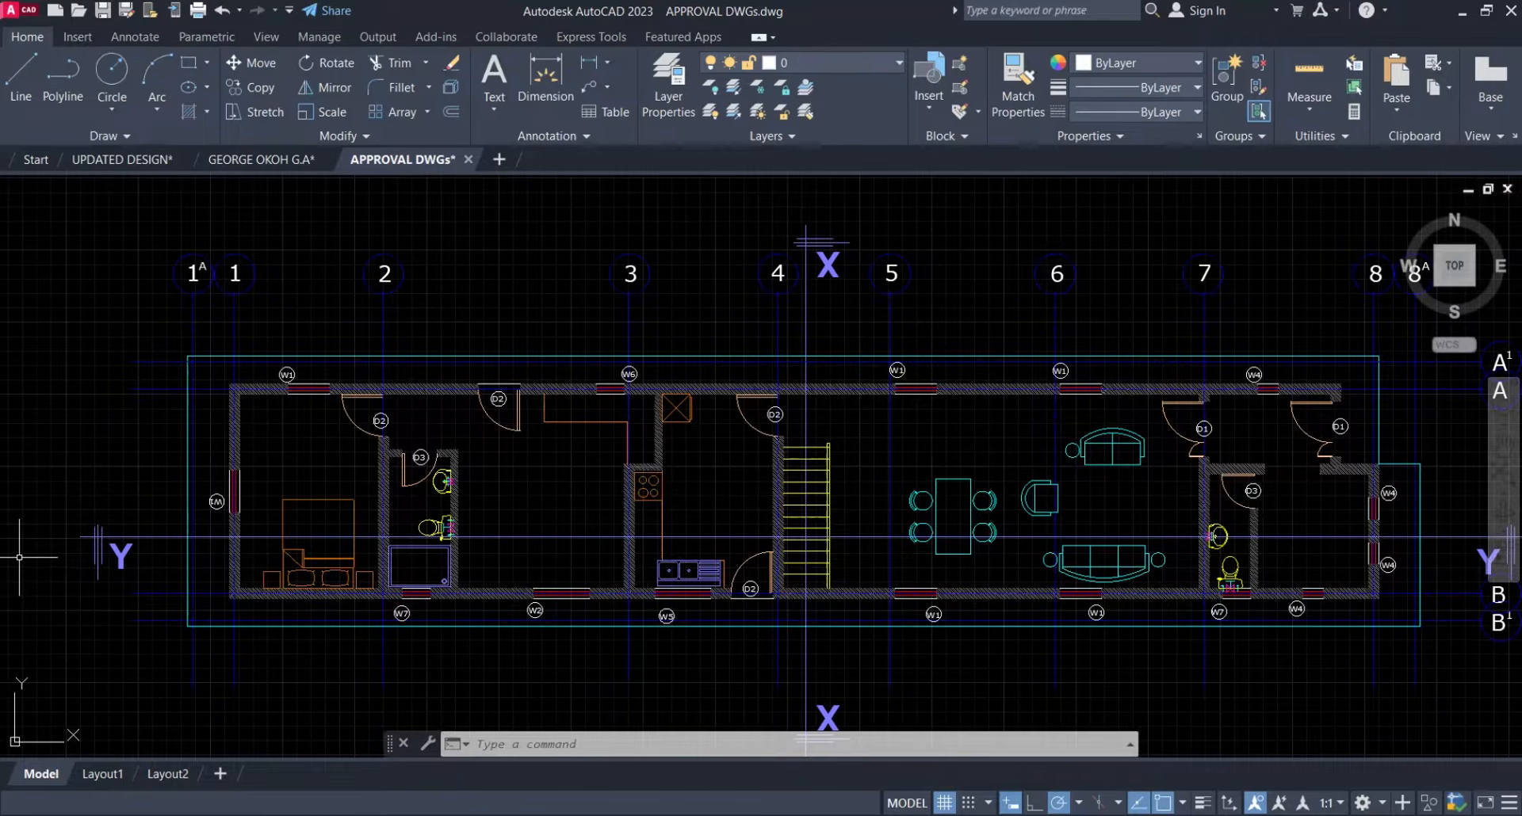
{"action": "middle_click_drag", "start_coordinate": [1087, 509], "coordinate": [859, 514]}
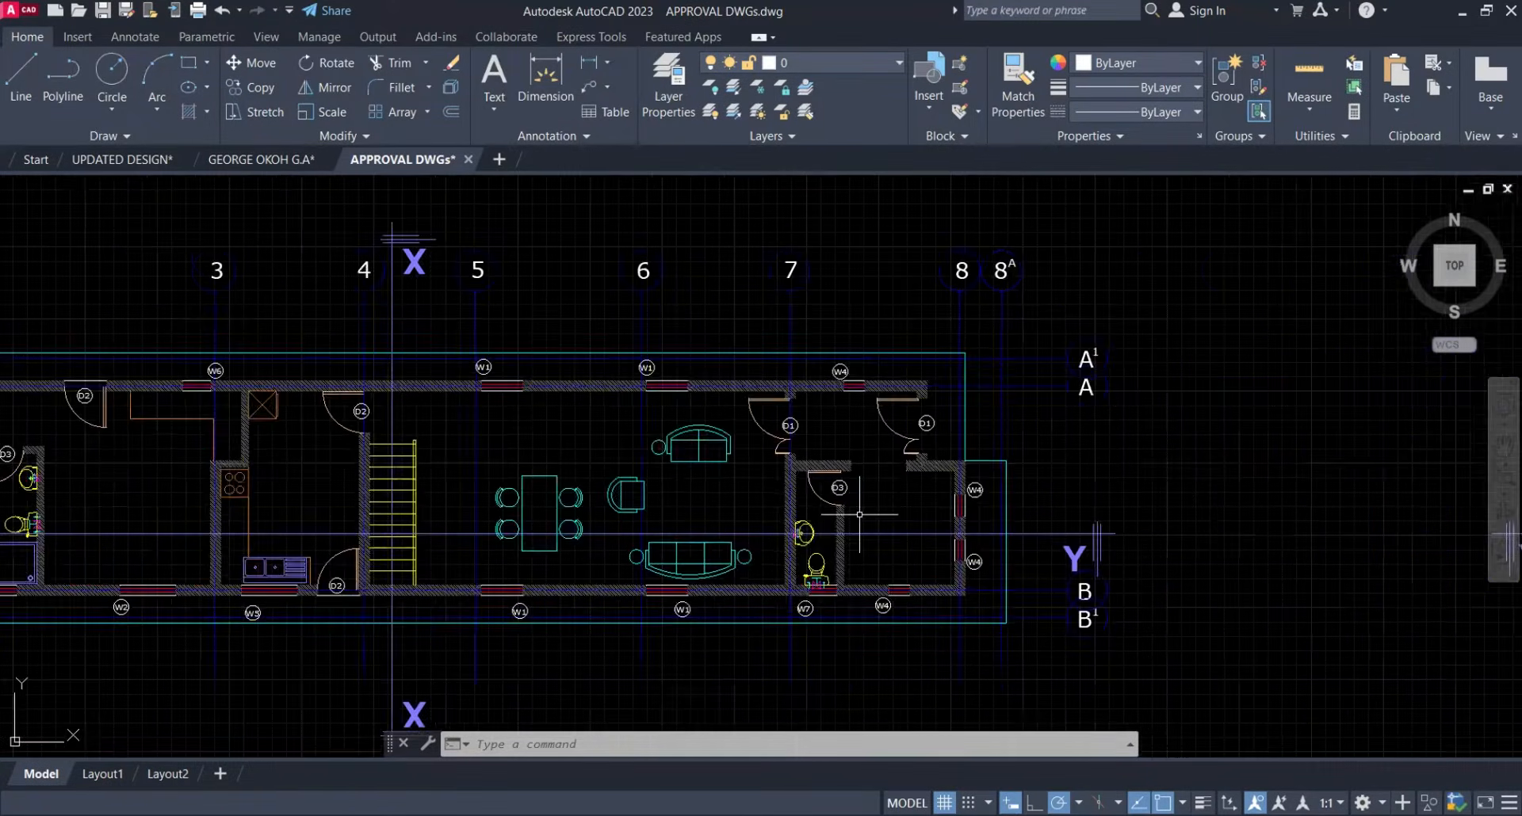
{"action": "scroll", "coordinate": [727, 503], "scroll_direction": "down", "scroll_amount": 1}
{"action": "mouse_move", "coordinate": [1101, 515]}
{"action": "middle_mouse_down"}
{"action": "mouse_move", "coordinate": [228, 521]}
{"action": "mouse_move", "coordinate": [44, 504]}
{"action": "middle_mouse_up"}
{"action": "scroll", "coordinate": [437, 508], "scroll_direction": "up", "scroll_amount": 1}
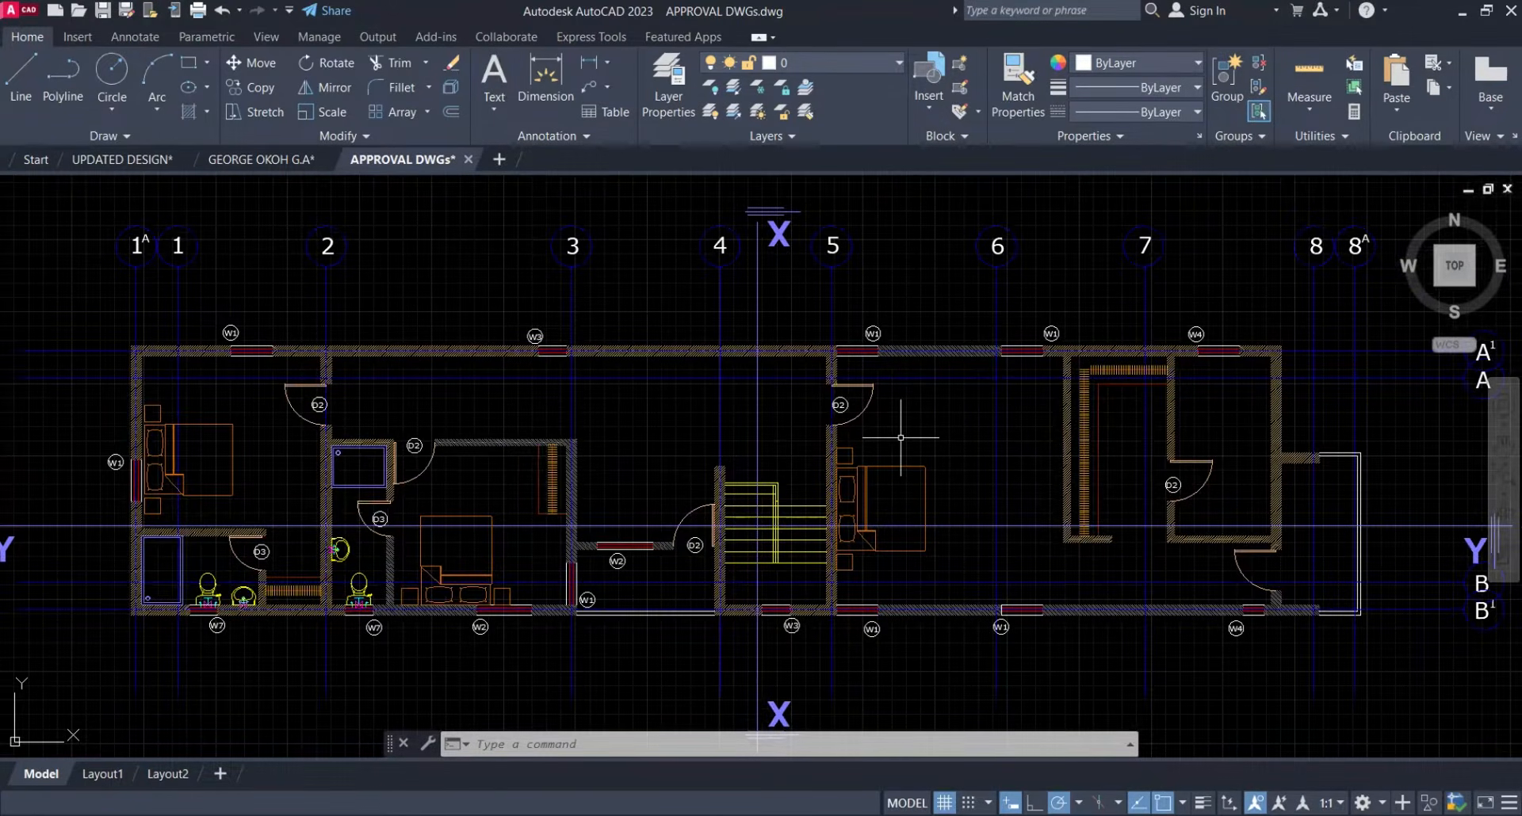
{"action": "scroll", "coordinate": [900, 438], "scroll_direction": "down", "scroll_amount": 2}
{"action": "middle_click_drag", "start_coordinate": [1209, 486], "coordinate": [671, 526]}
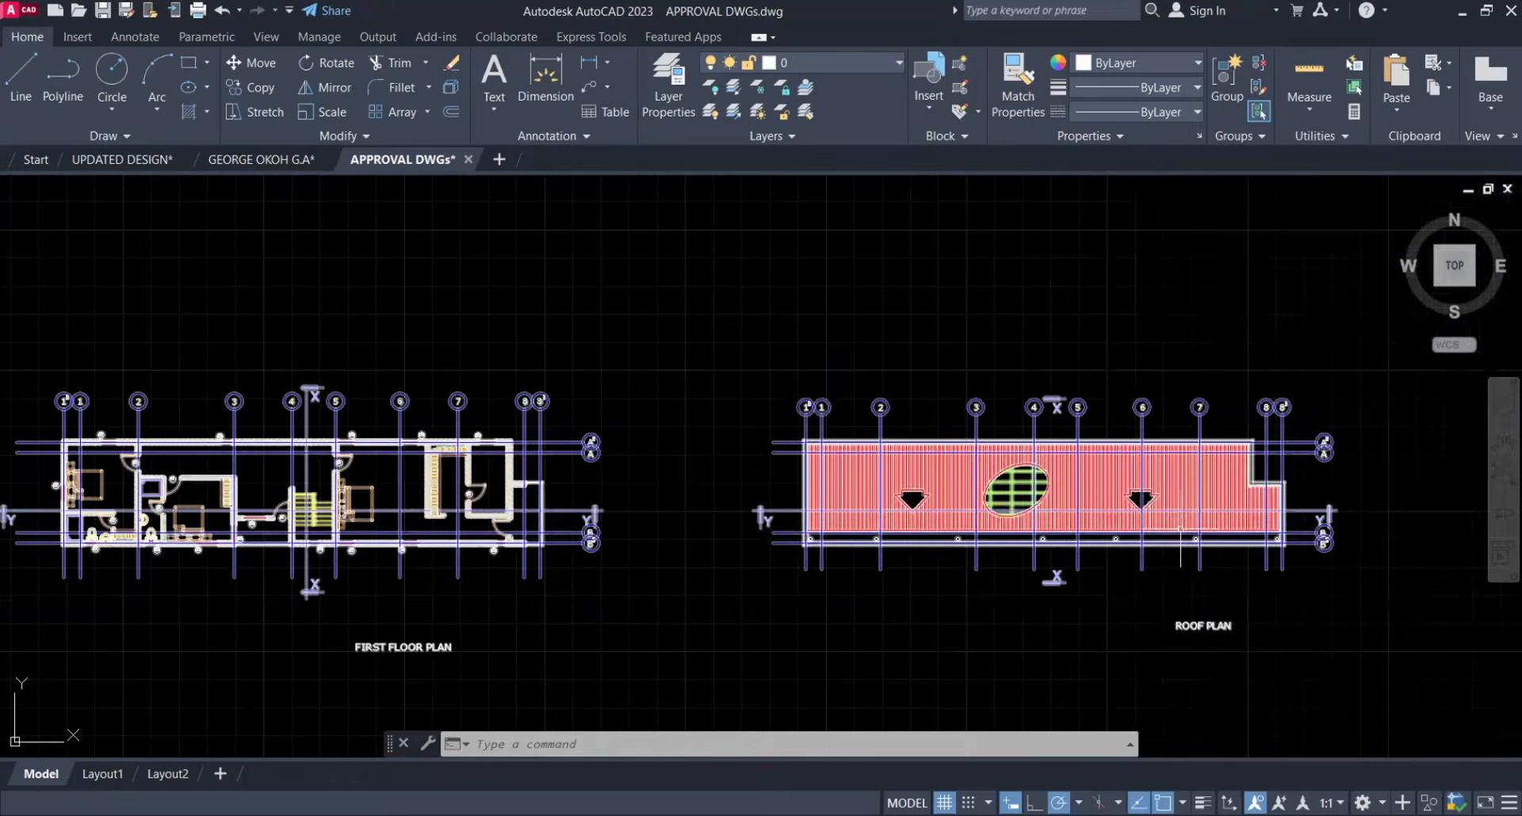
{"action": "scroll", "coordinate": [1181, 547], "scroll_direction": "up", "scroll_amount": 4}
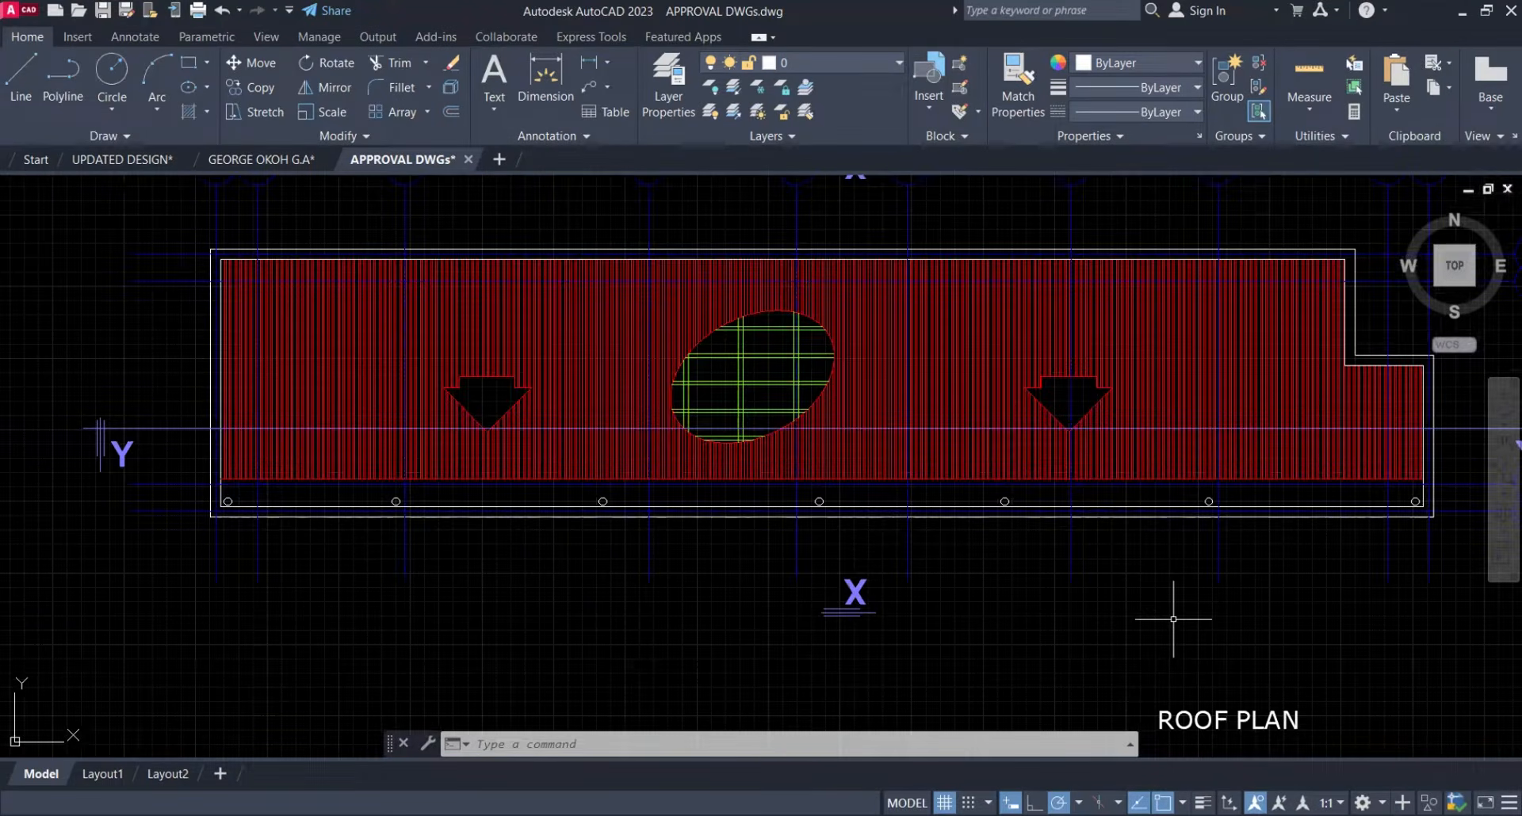
- Examine the upper-row ground floor, first floor and roof plans with their column positions and extended grid lines
{"action": "scroll", "coordinate": [1173, 619], "scroll_direction": "down", "scroll_amount": 5}
{"action": "scroll", "coordinate": [529, 424], "scroll_direction": "up", "scroll_amount": 5}
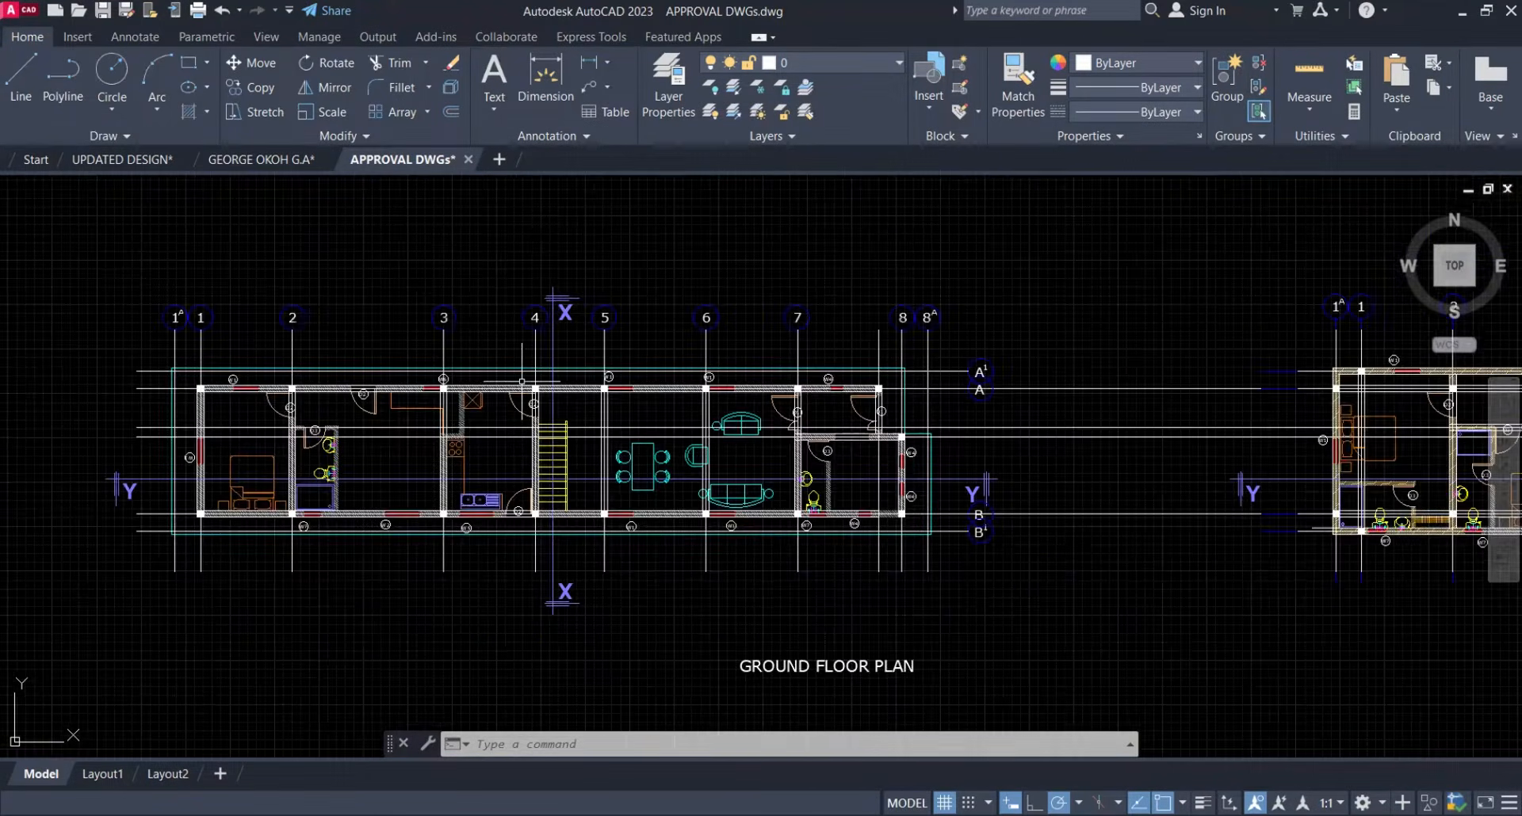
{"action": "scroll", "coordinate": [476, 382], "scroll_direction": "up", "scroll_amount": 2}
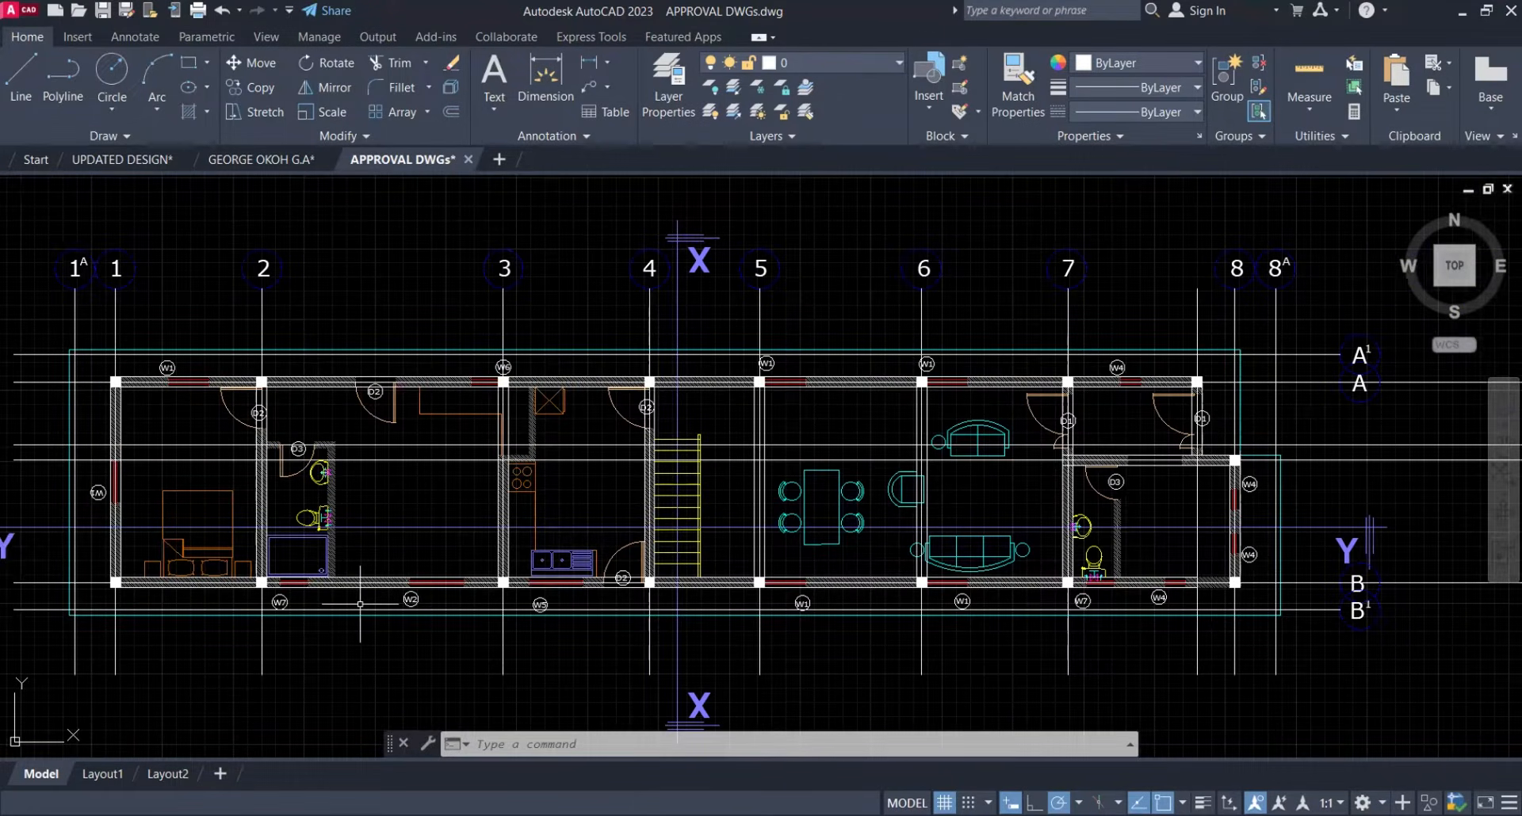
{"action": "scroll", "coordinate": [360, 604], "scroll_direction": "down", "scroll_amount": 4}
{"action": "scroll", "coordinate": [725, 545], "scroll_direction": "up", "scroll_amount": 4}
{"action": "mouse_move", "coordinate": [947, 599]}
{"action": "middle_mouse_down"}
{"action": "mouse_move", "coordinate": [528, 564]}
{"action": "mouse_move", "coordinate": [571, 571]}
{"action": "middle_mouse_up"}
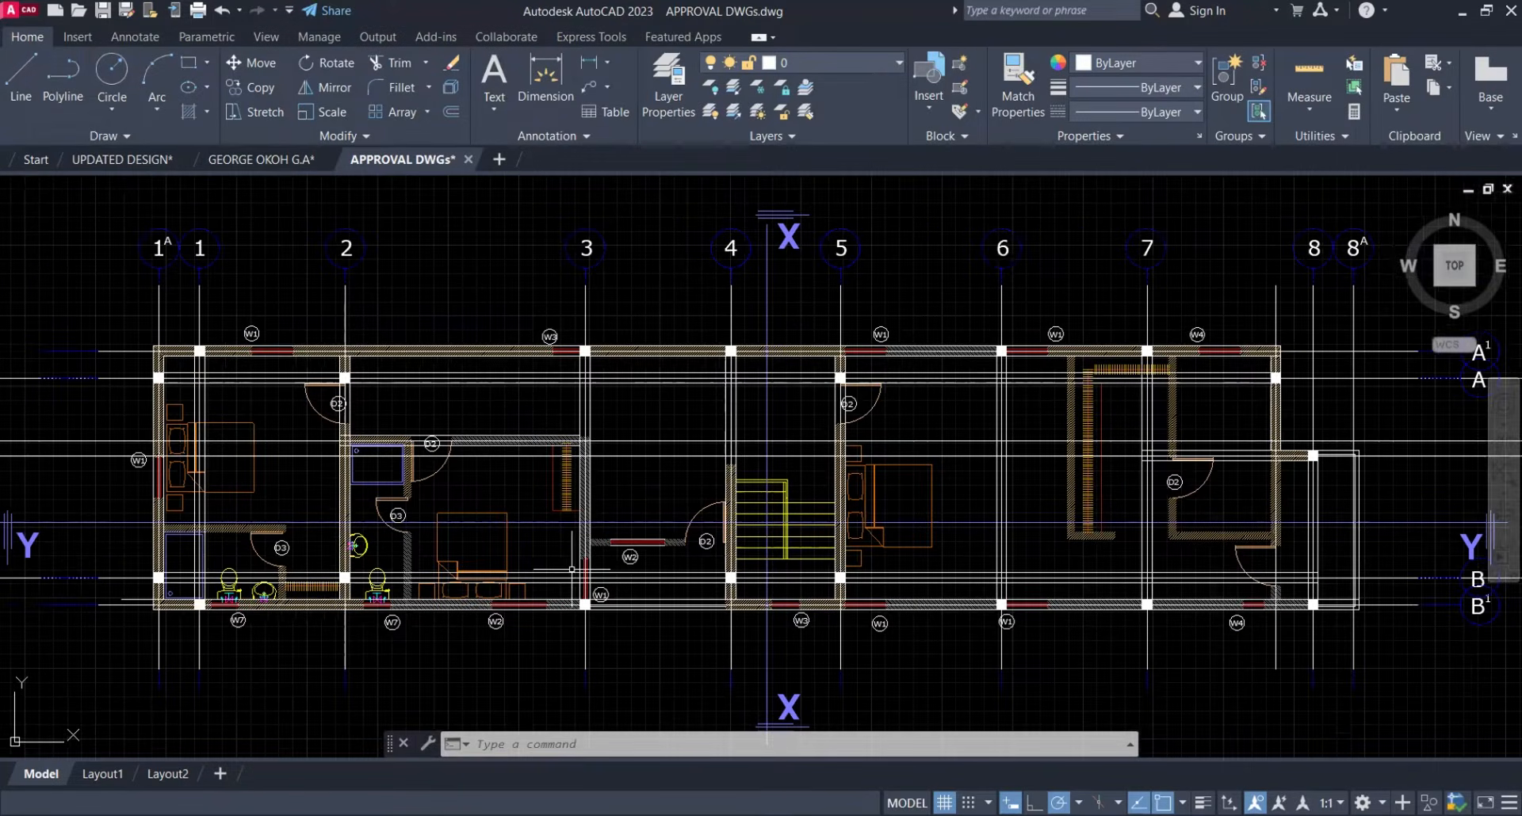
{"action": "scroll", "coordinate": [571, 569], "scroll_direction": "down", "scroll_amount": 6}
{"action": "scroll", "coordinate": [1084, 564], "scroll_direction": "up", "scroll_amount": 6}
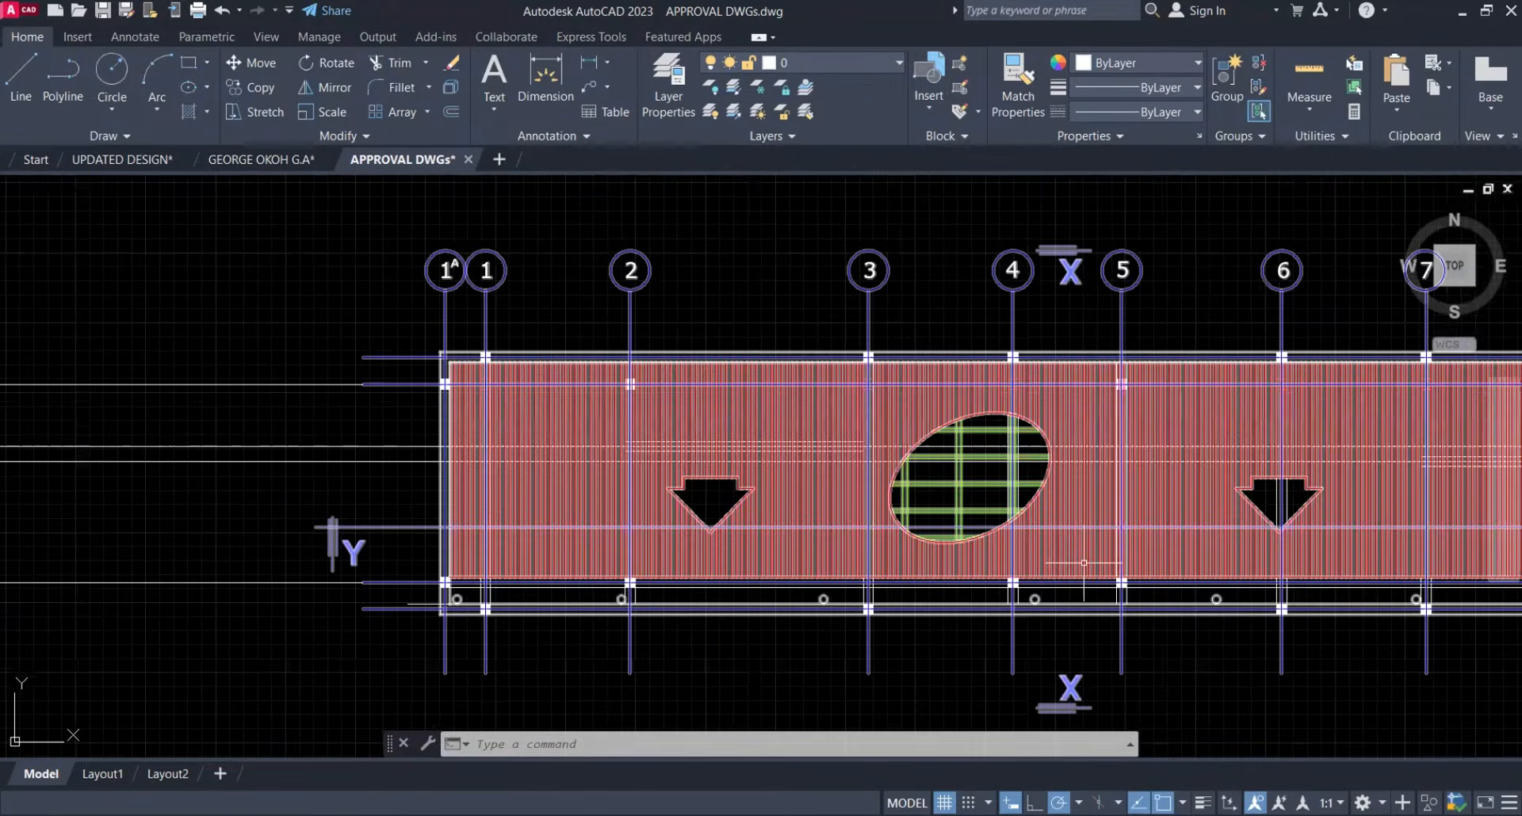
{"action": "scroll", "coordinate": [1084, 563], "scroll_direction": "down", "scroll_amount": 6}
{"action": "scroll", "coordinate": [468, 574], "scroll_direction": "up", "scroll_amount": 6}
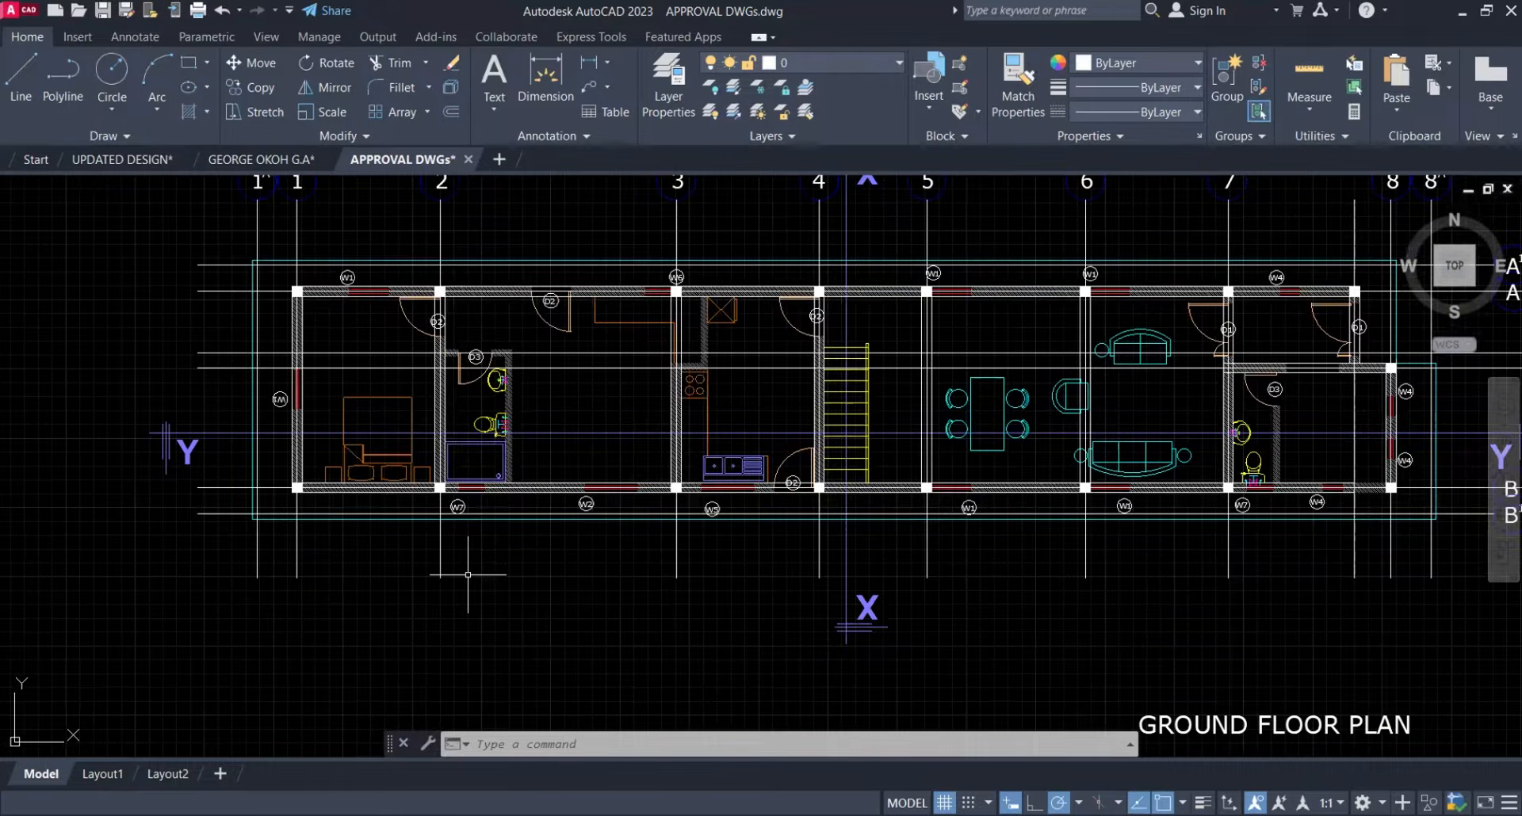
- Review the column and grid layout of the upper ground floor plan in relation to the full set of drawings
{"action": "middle_click_drag", "start_coordinate": [468, 575], "coordinate": [369, 634]}
{"action": "middle_click_drag", "start_coordinate": [533, 588], "coordinate": [533, 589]}
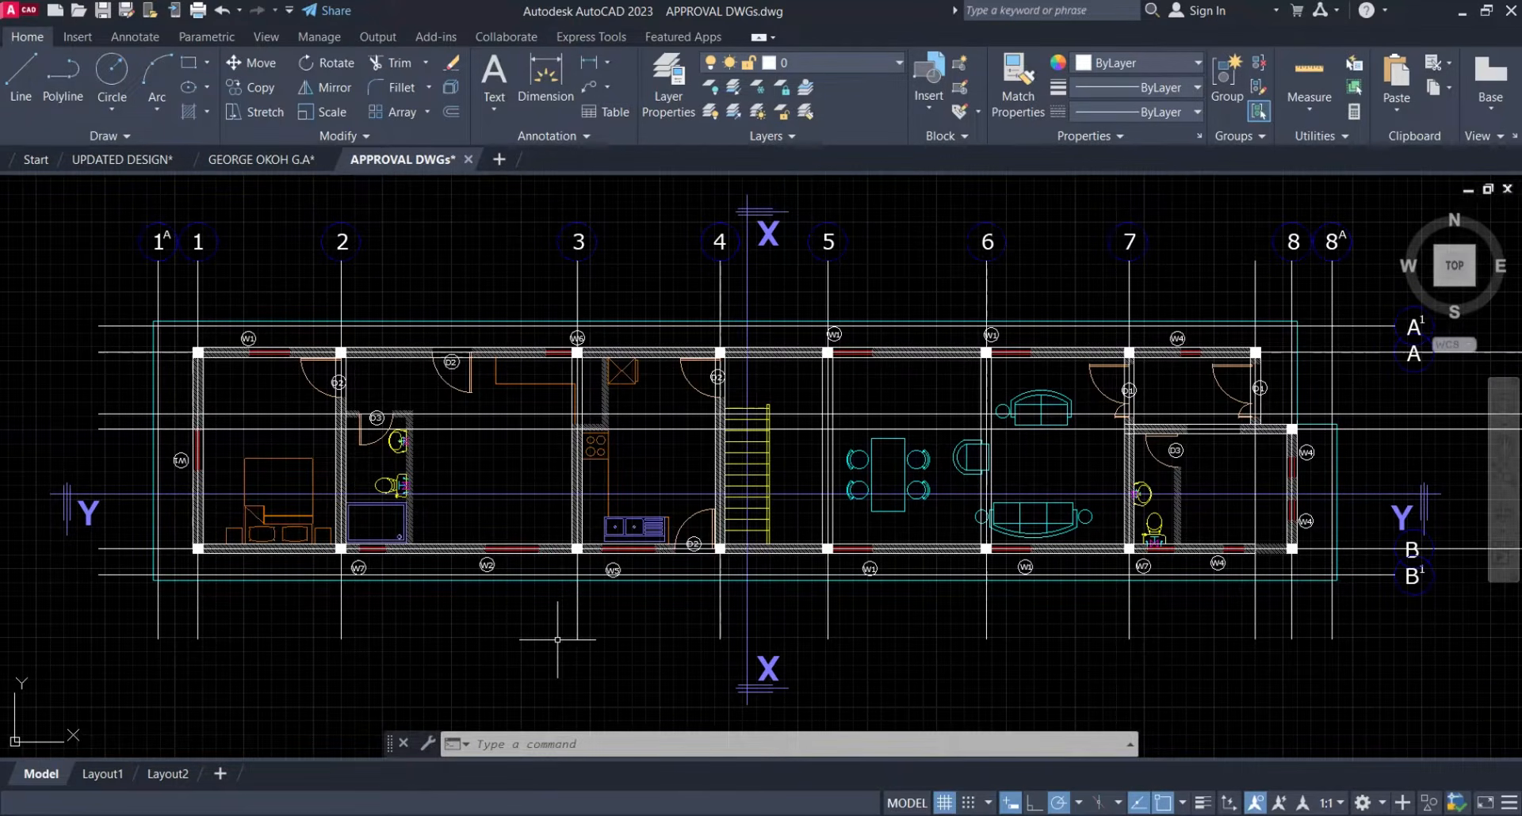
{"action": "scroll", "coordinate": [646, 409], "scroll_direction": "down", "scroll_amount": 2}
{"action": "key", "text": "ctrl+a"}
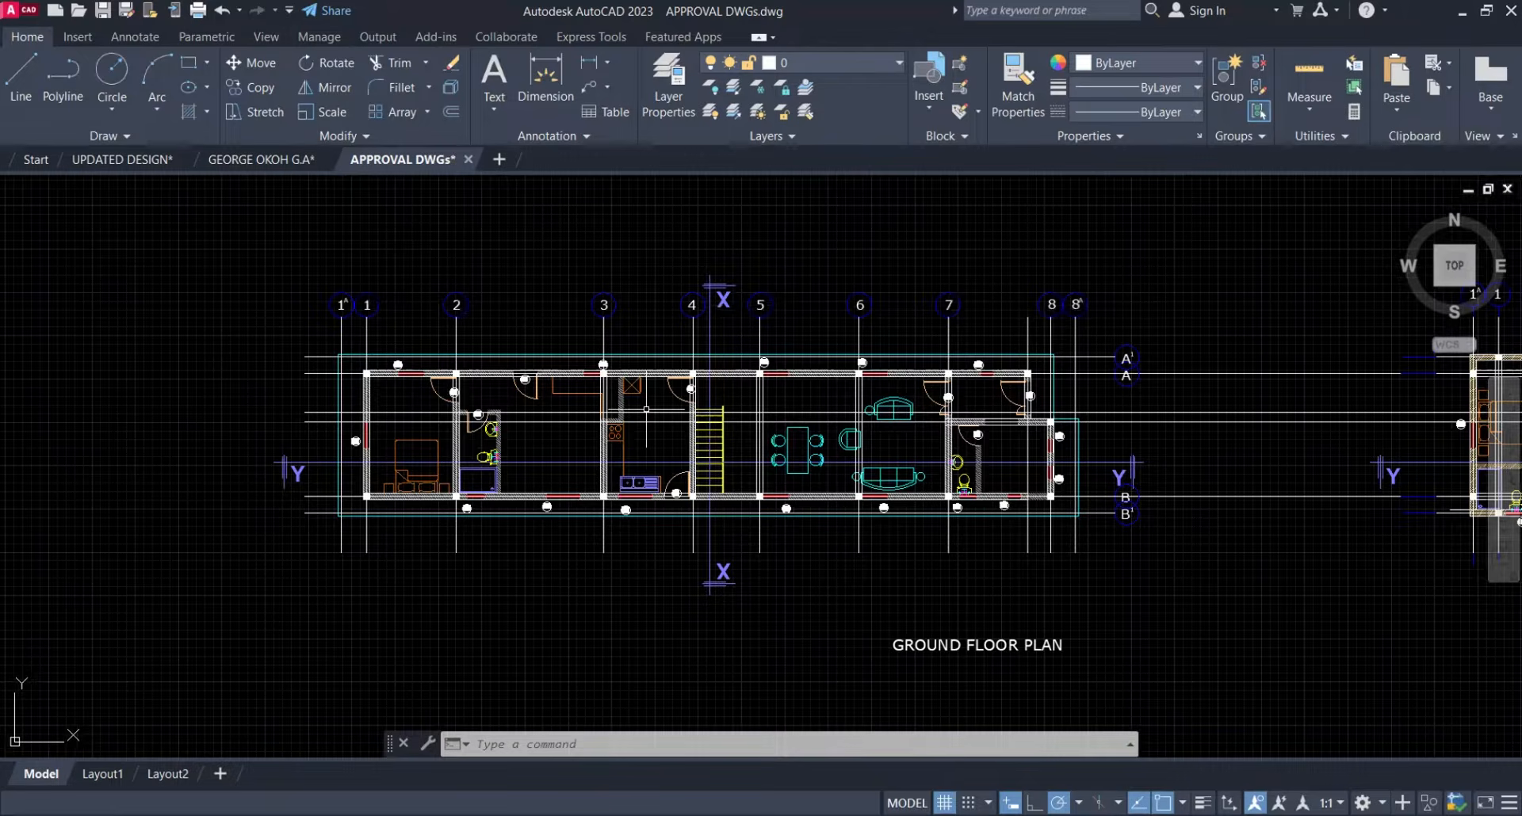
{"action": "scroll", "coordinate": [646, 408], "scroll_direction": "down", "scroll_amount": 3}
{"action": "mouse_move", "coordinate": [646, 409]}
{"action": "middle_mouse_down"}
{"action": "mouse_move", "coordinate": [571, 469]}
{"action": "mouse_move", "coordinate": [453, 471]}
{"action": "middle_mouse_up"}
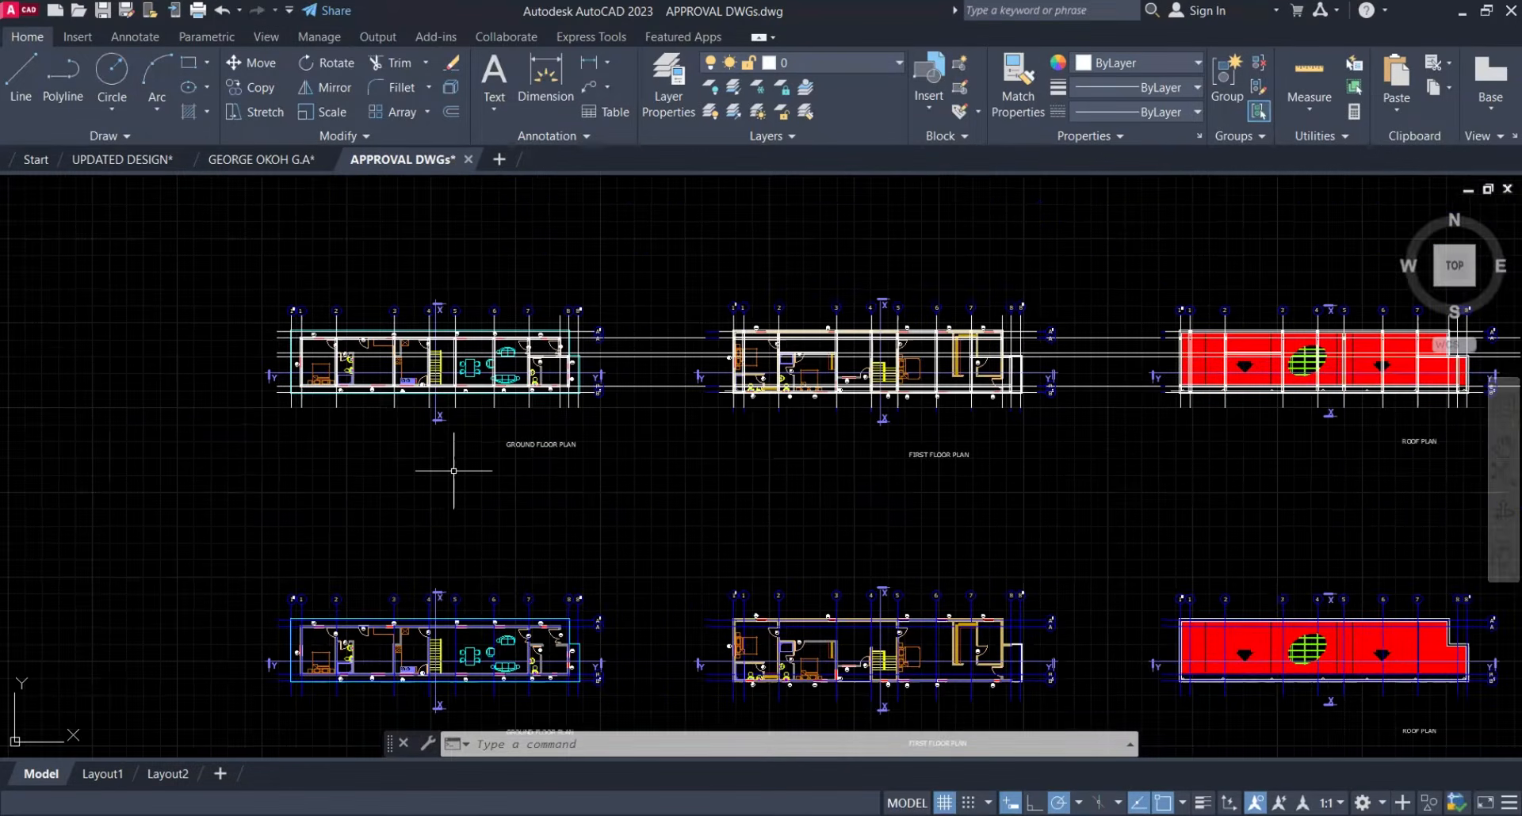
{"action": "scroll", "coordinate": [628, 392], "scroll_direction": "up", "scroll_amount": 4}
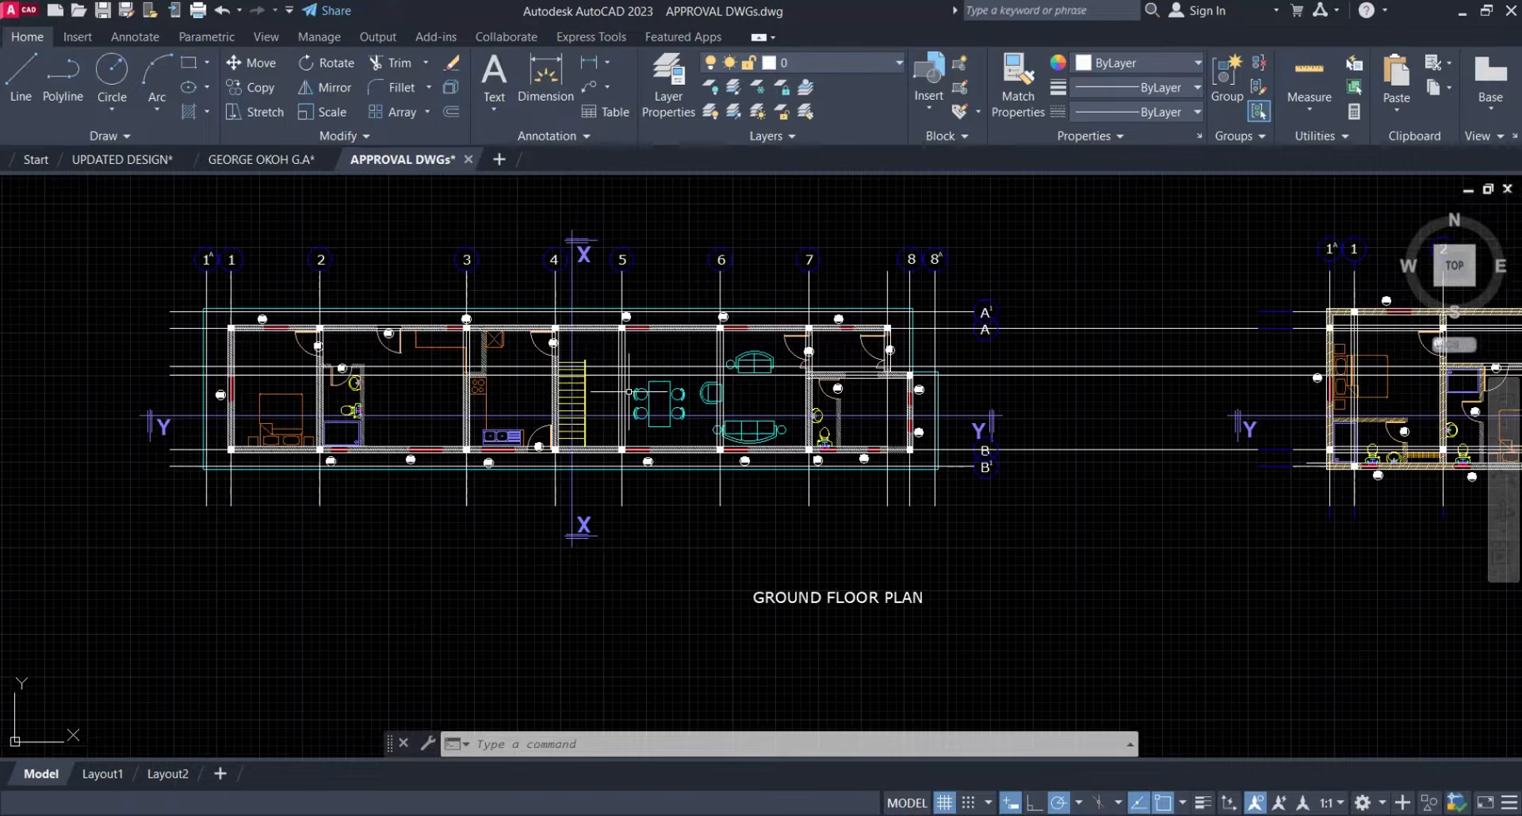
{"action": "scroll", "coordinate": [629, 391], "scroll_direction": "up", "scroll_amount": 2}
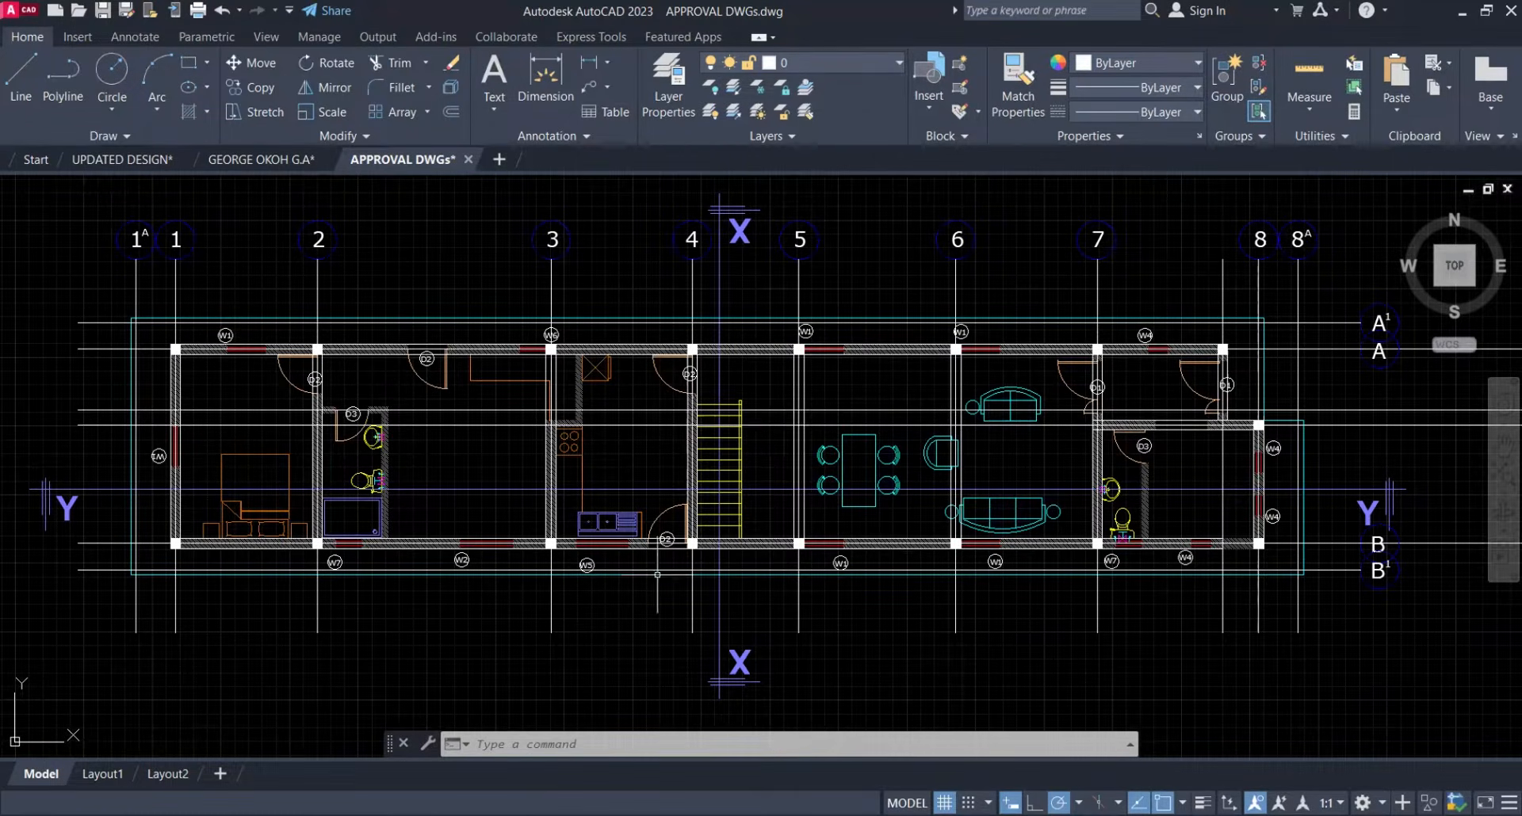
{"action": "scroll", "coordinate": [654, 552], "scroll_direction": "down", "scroll_amount": 5}
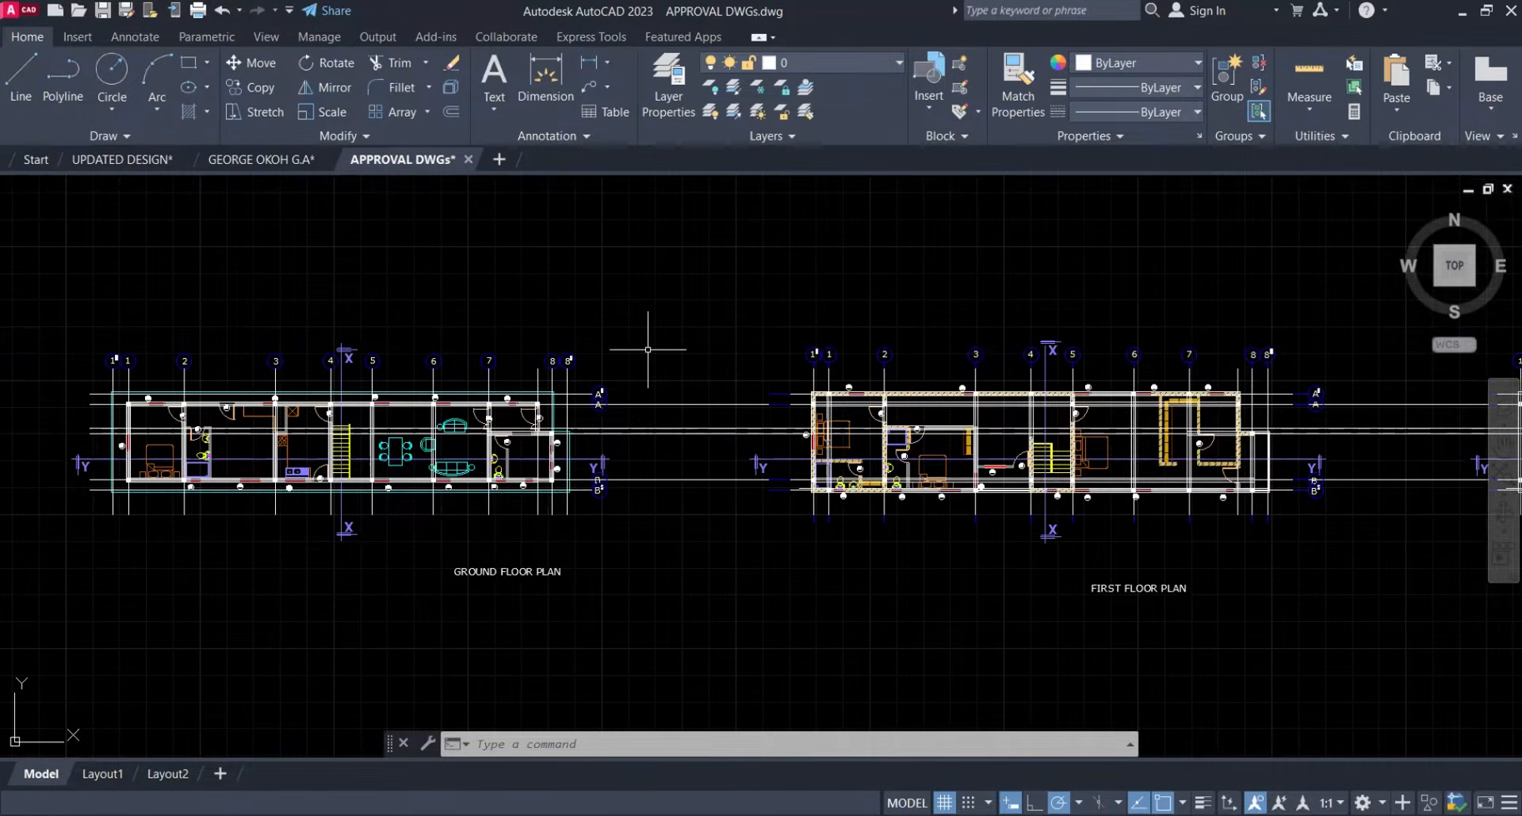
{"action": "scroll", "coordinate": [648, 350], "scroll_direction": "down", "scroll_amount": 2}
{"action": "scroll", "coordinate": [346, 362], "scroll_direction": "up", "scroll_amount": 4}
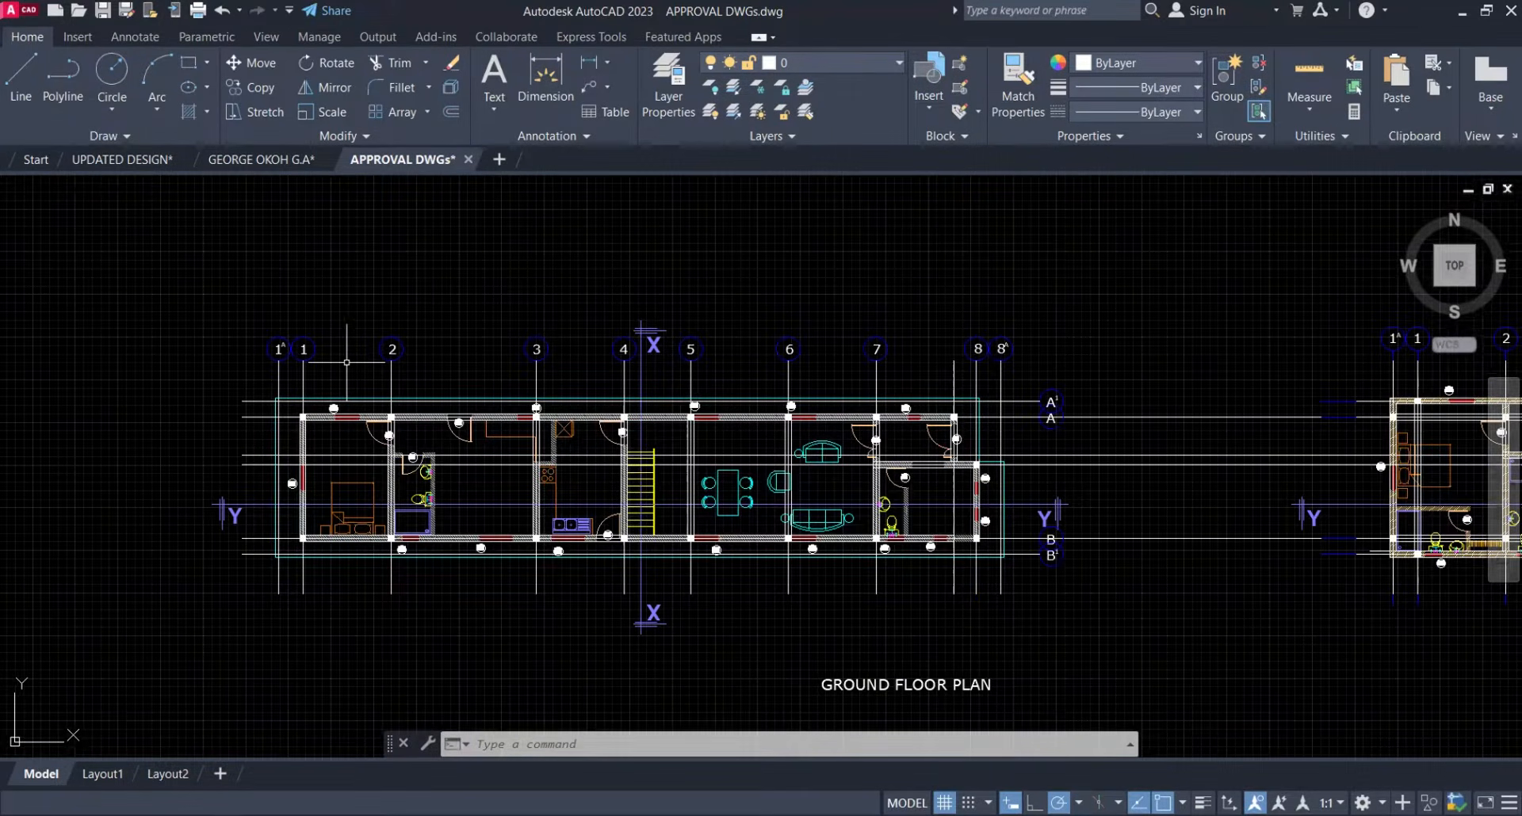
{"action": "scroll", "coordinate": [347, 362], "scroll_direction": "down", "scroll_amount": 4}
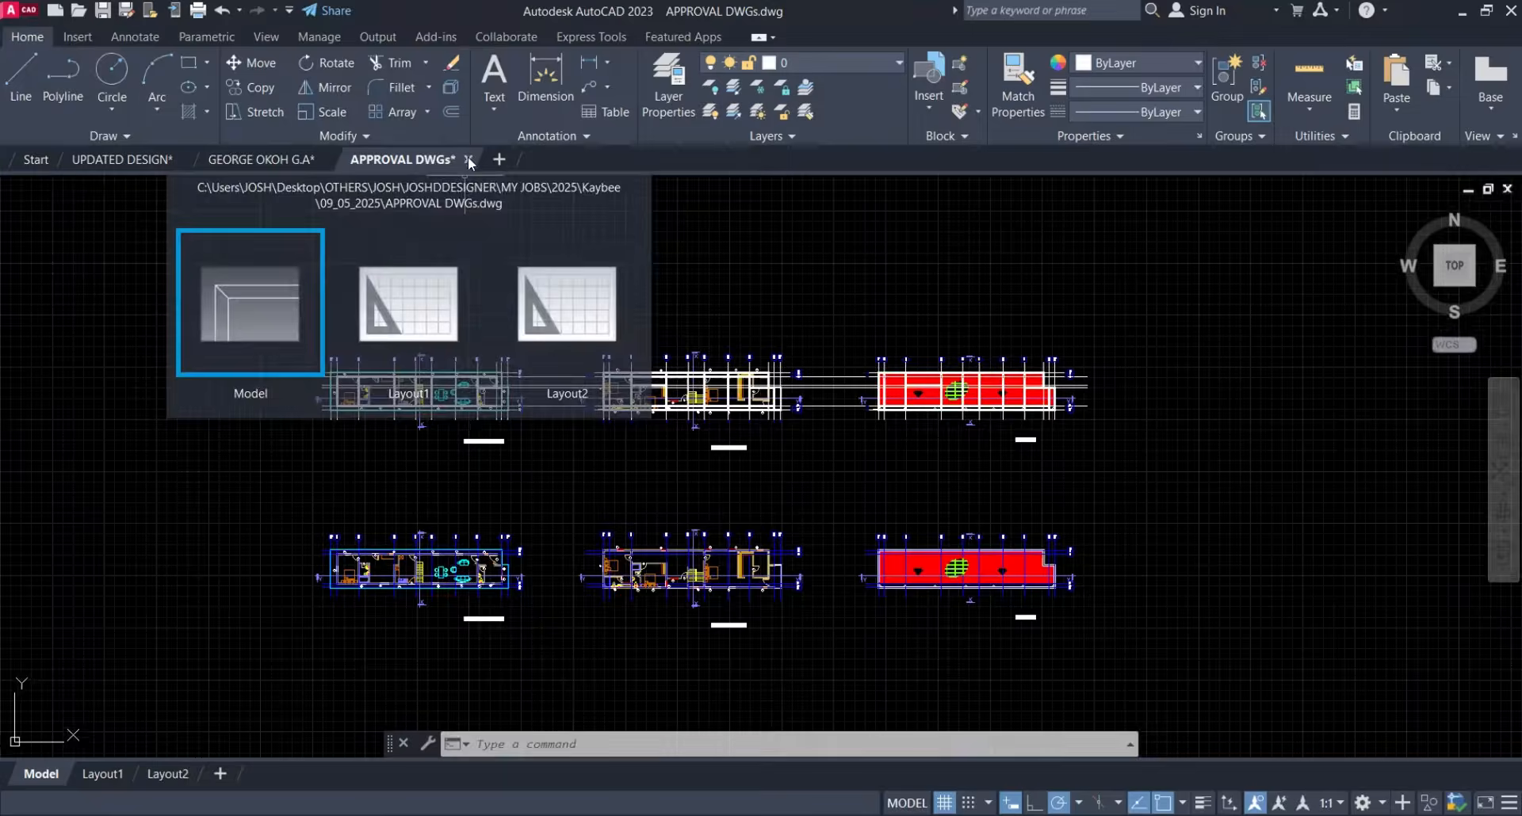
{"action": "scroll", "coordinate": [356, 381], "scroll_direction": "up", "scroll_amount": 2}
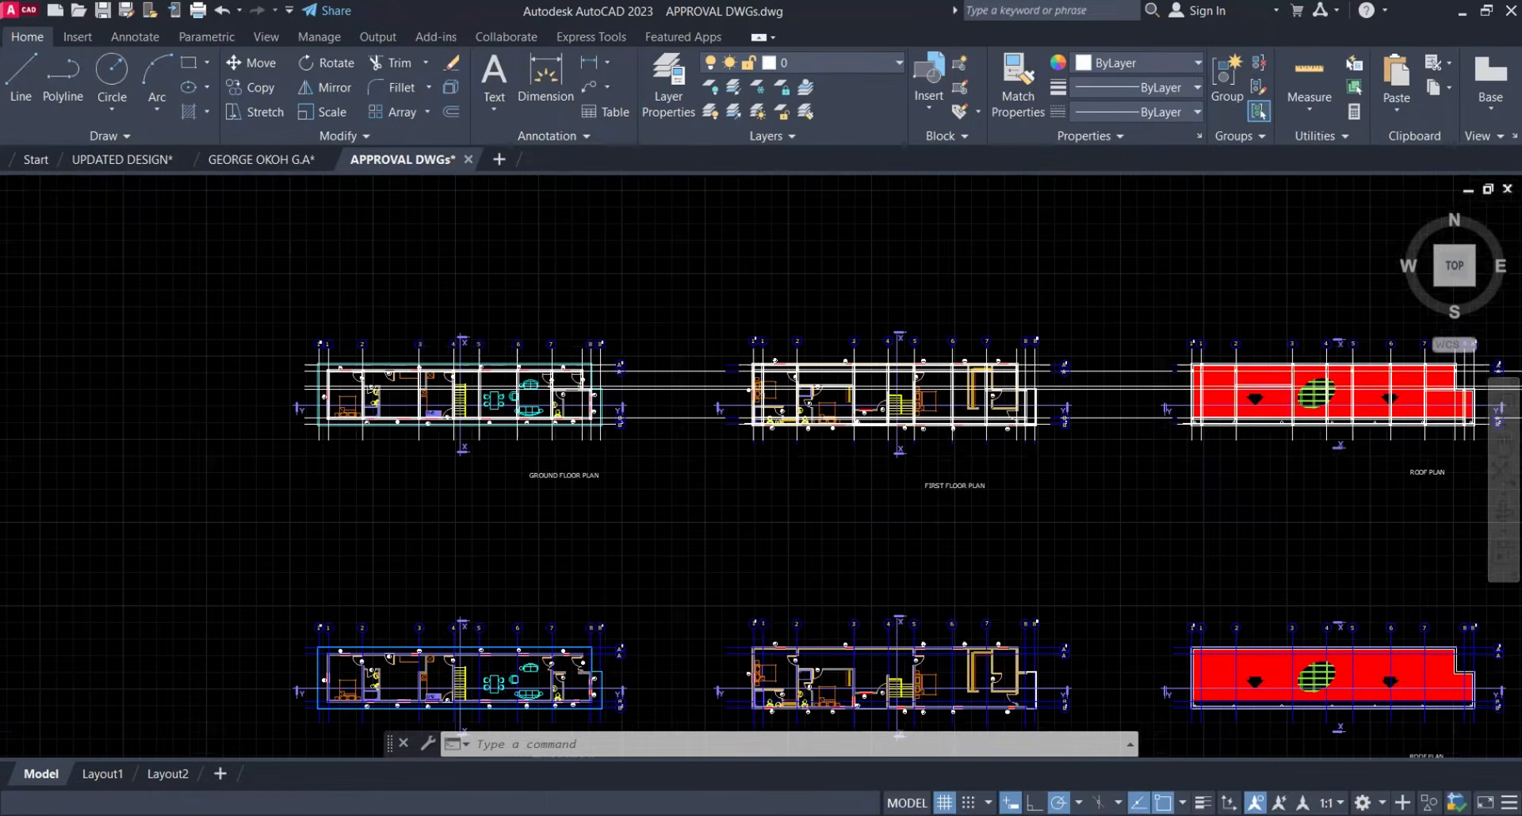
{"action": "scroll", "coordinate": [353, 380], "scroll_direction": "up", "scroll_amount": 3}
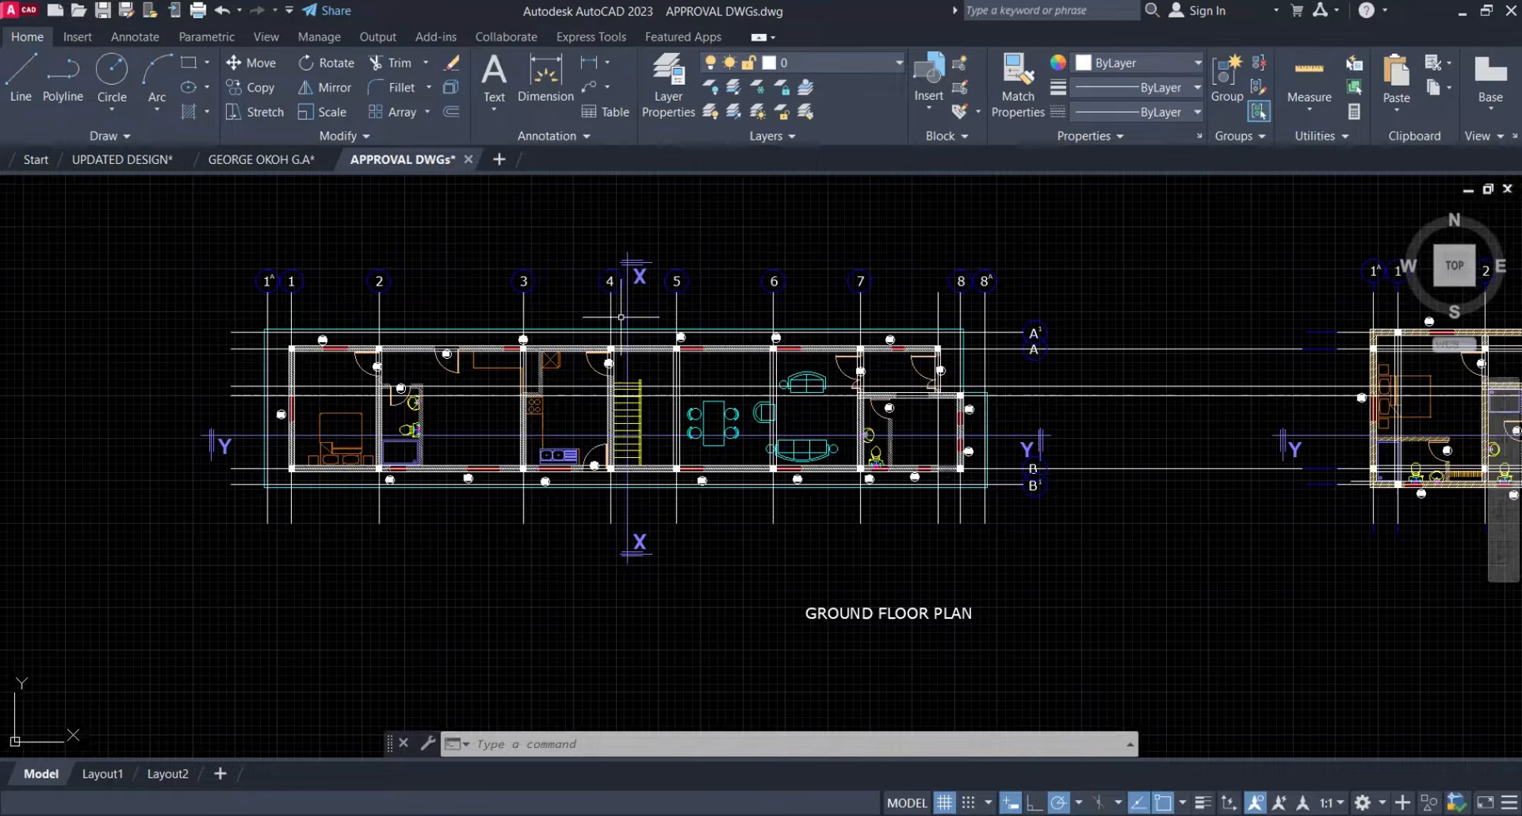
{"action": "scroll", "coordinate": [479, 354], "scroll_direction": "down", "scroll_amount": 2}
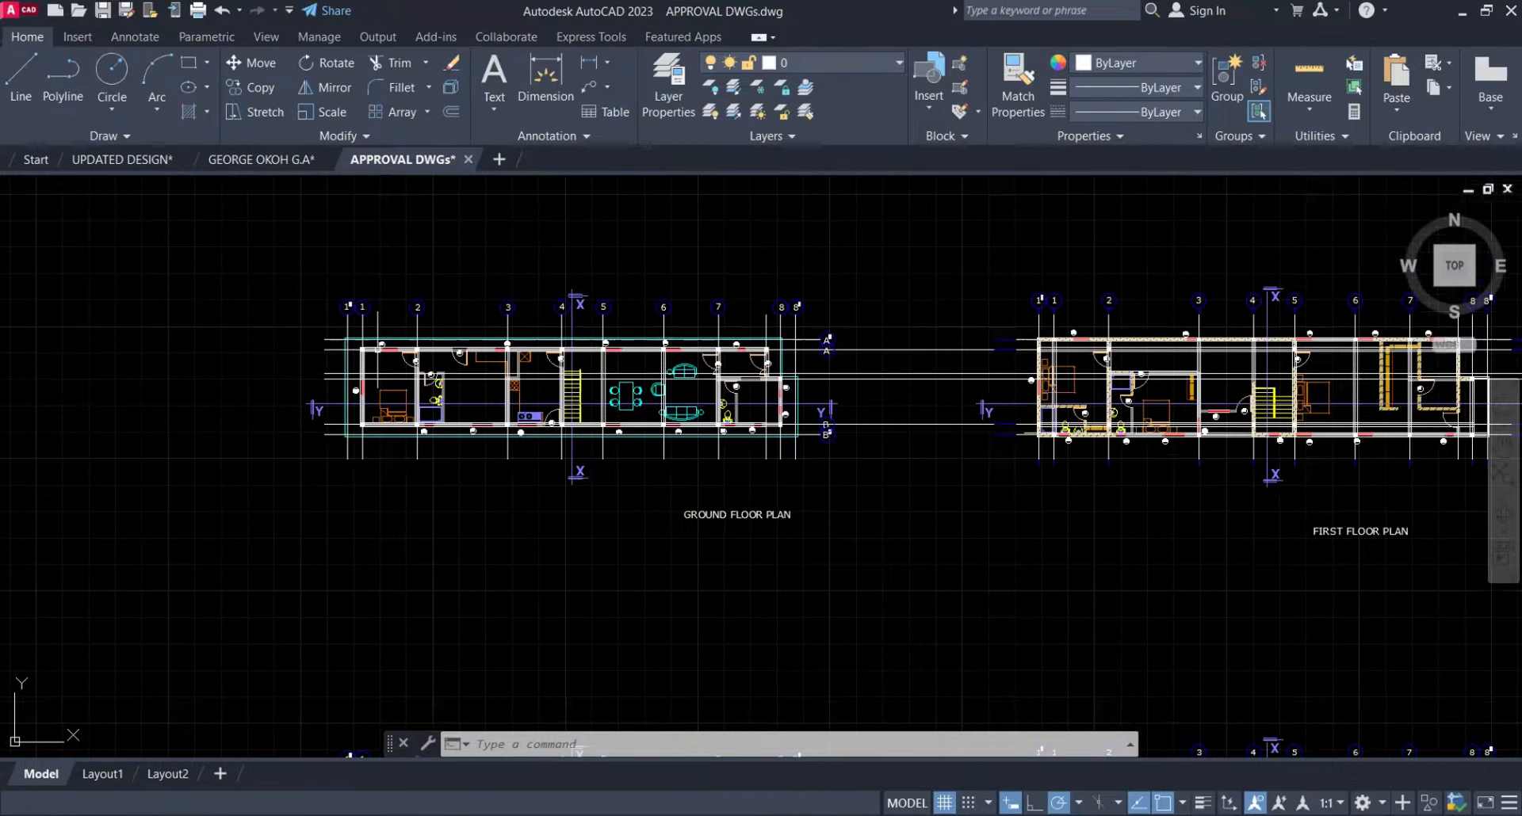
{"action": "scroll", "coordinate": [373, 349], "scroll_direction": "down", "scroll_amount": 2}
{"action": "middle_click_drag", "start_coordinate": [429, 368], "coordinate": [378, 351]}
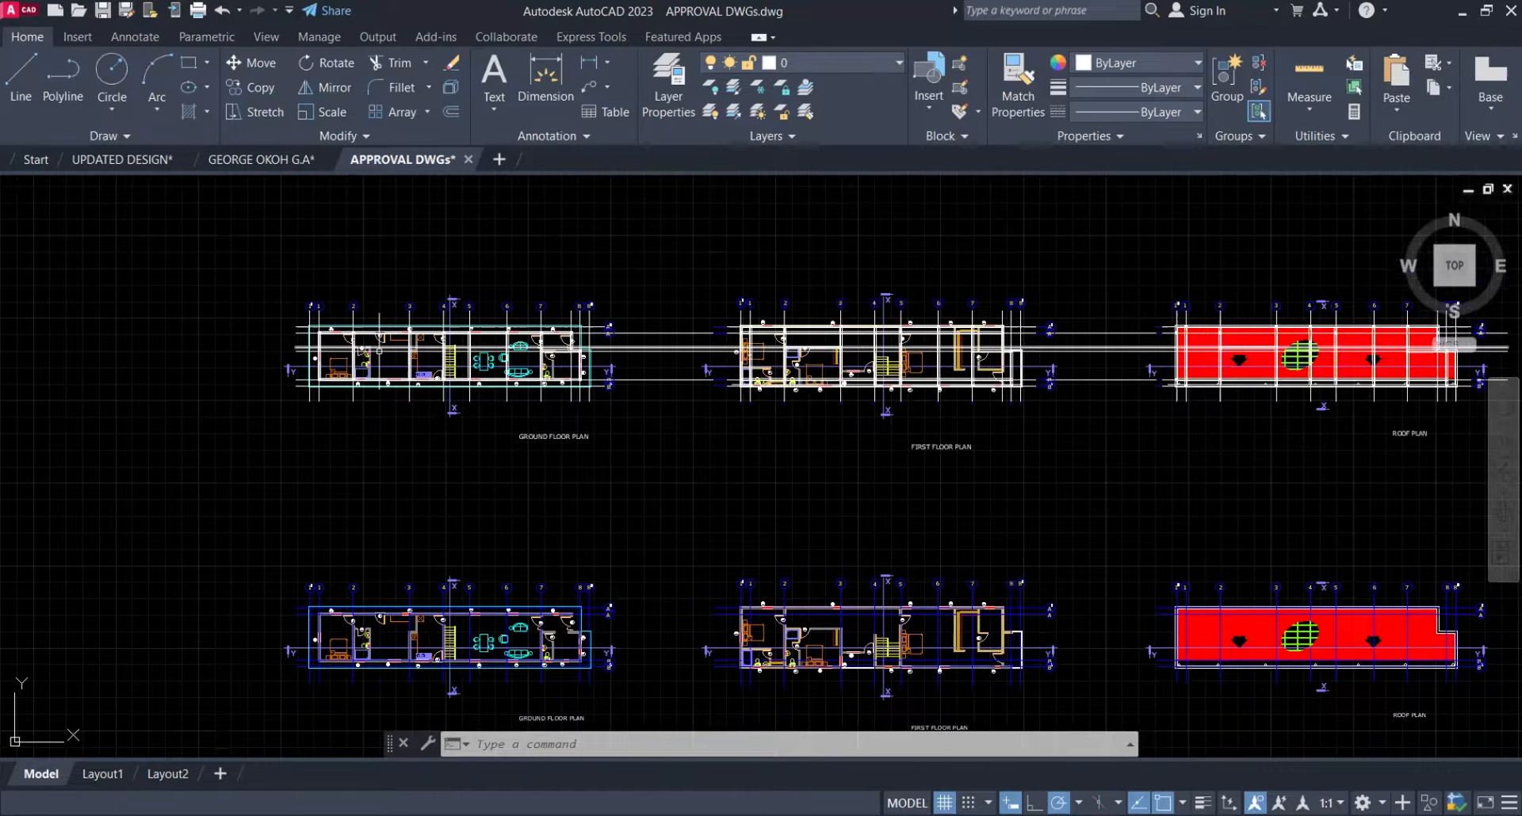
{"action": "scroll", "coordinate": [576, 476], "scroll_direction": "down", "scroll_amount": 2}
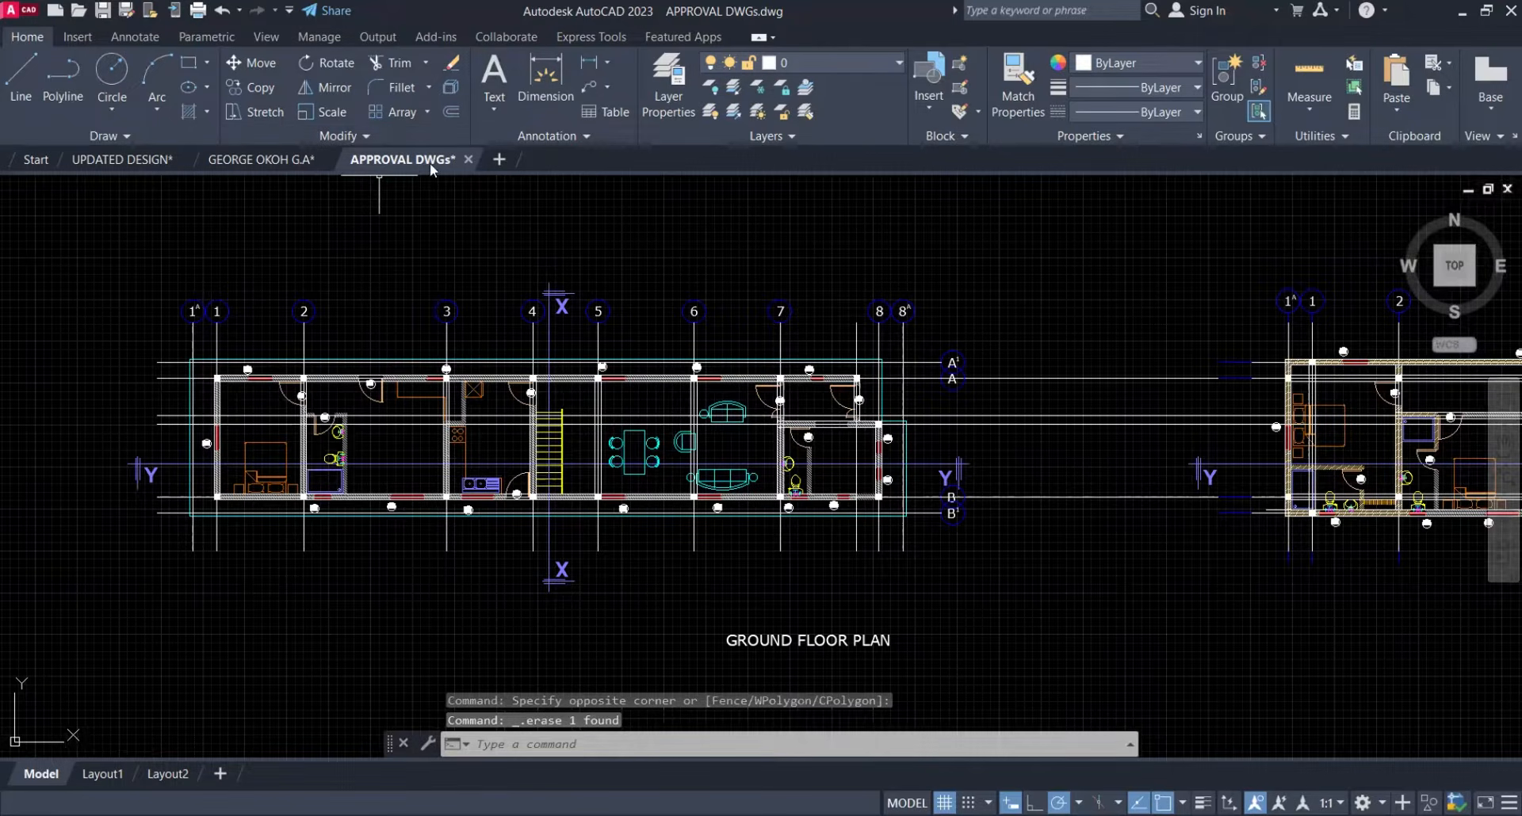
- Save the drawing as APPROVAL DWGs in AutoCAD 2000/LT2000 DXF format in the 09_05_2025 folder
{"action": "mouse_move", "coordinate": [468, 163]}
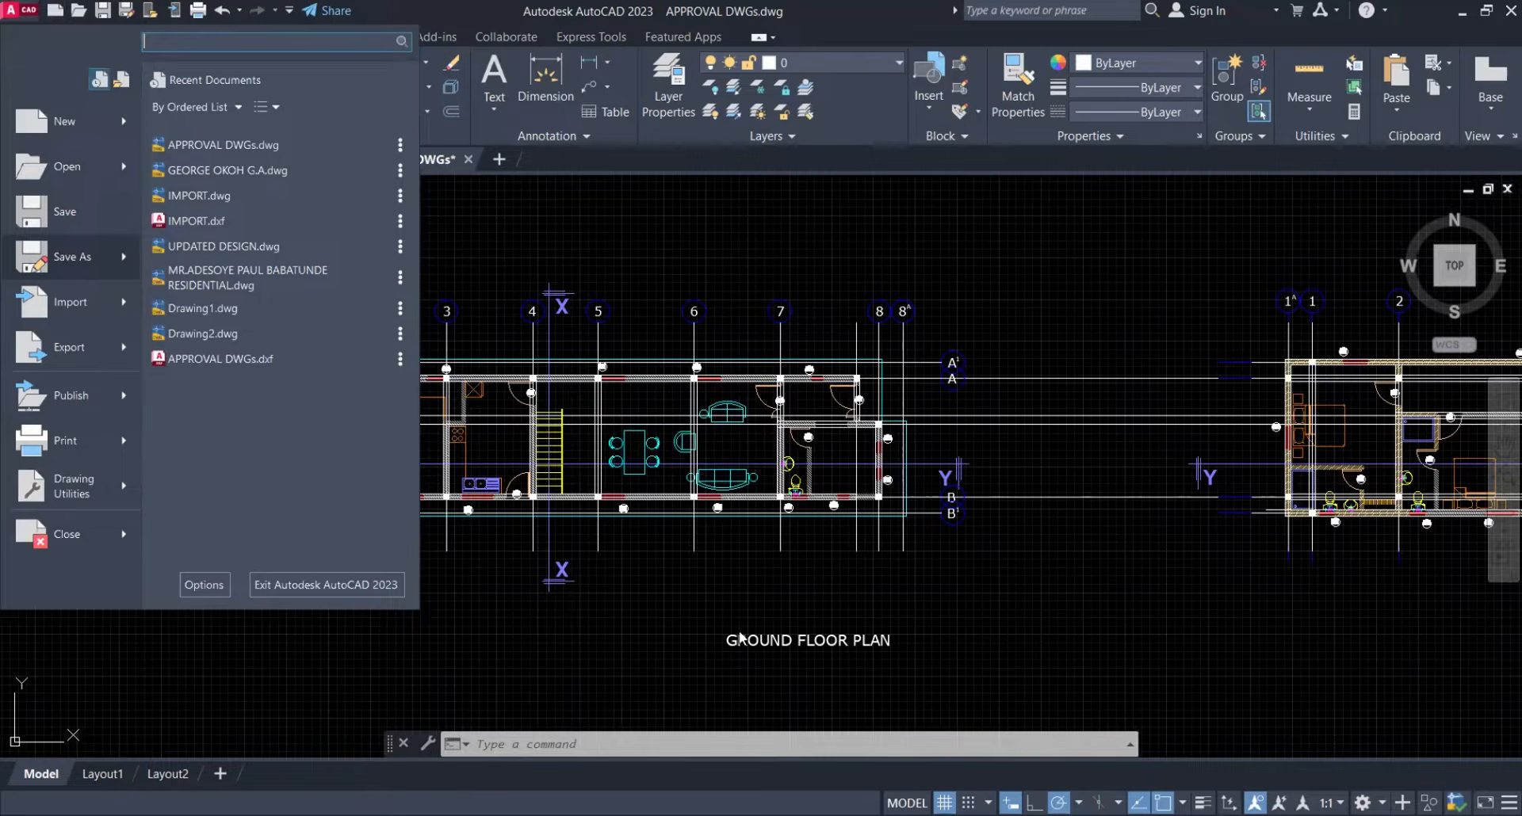
{"action": "left_click", "coordinate": [740, 634]}
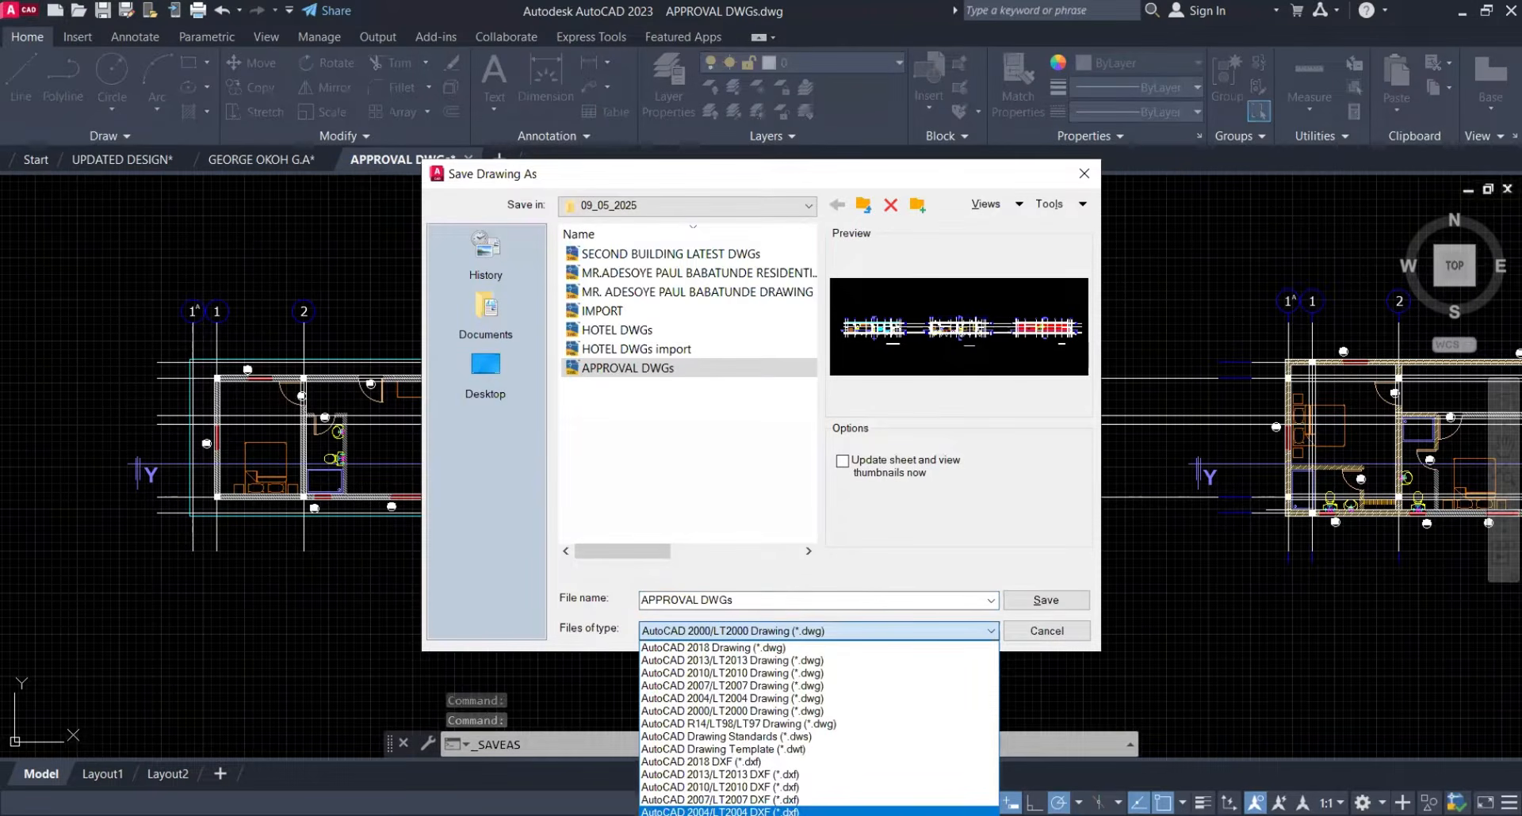
{"action": "left_click", "coordinate": [720, 815]}
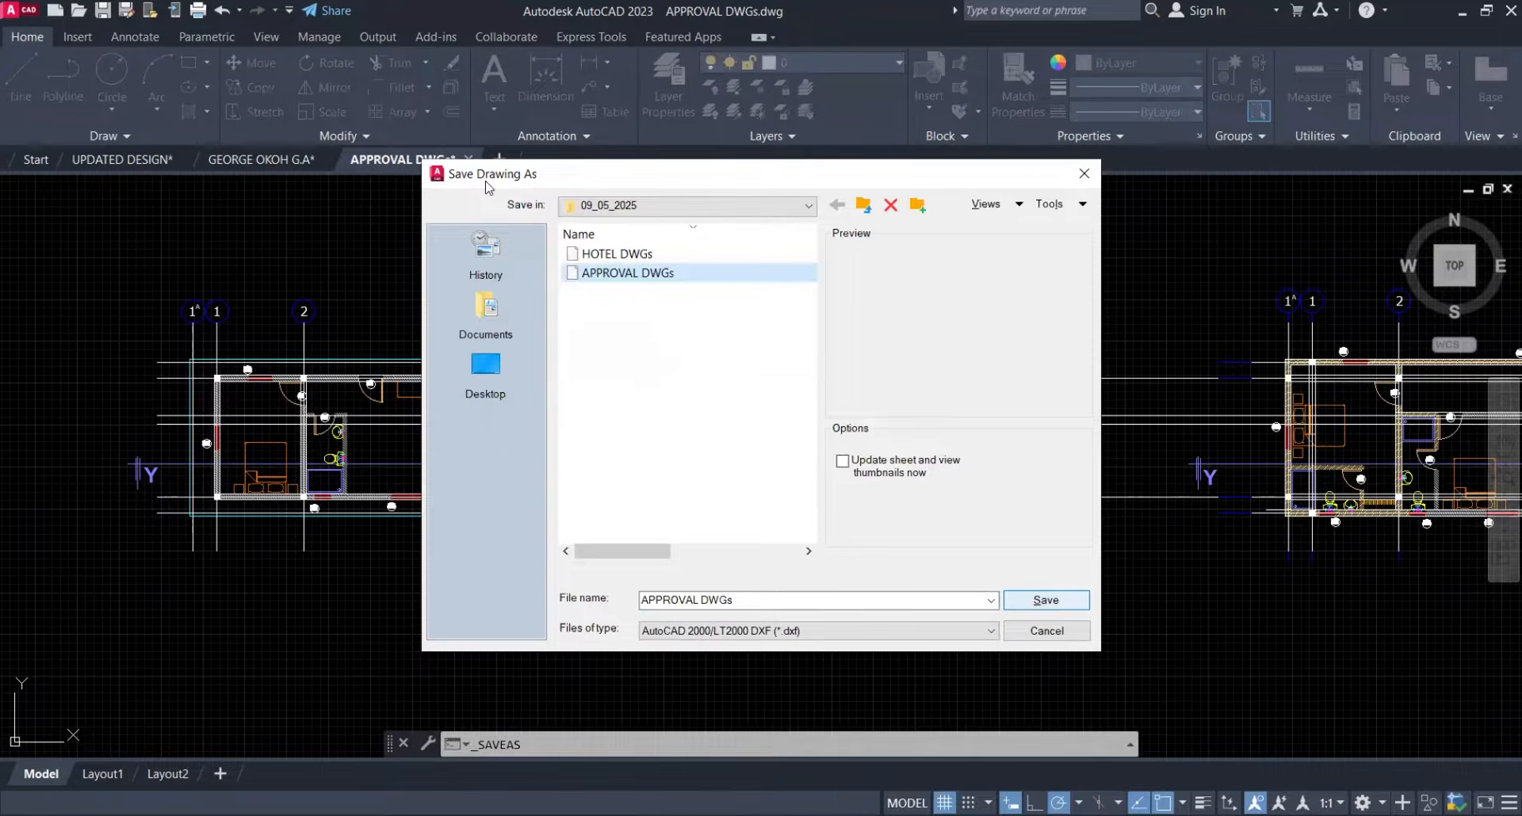
{"action": "key", "text": "Return"}
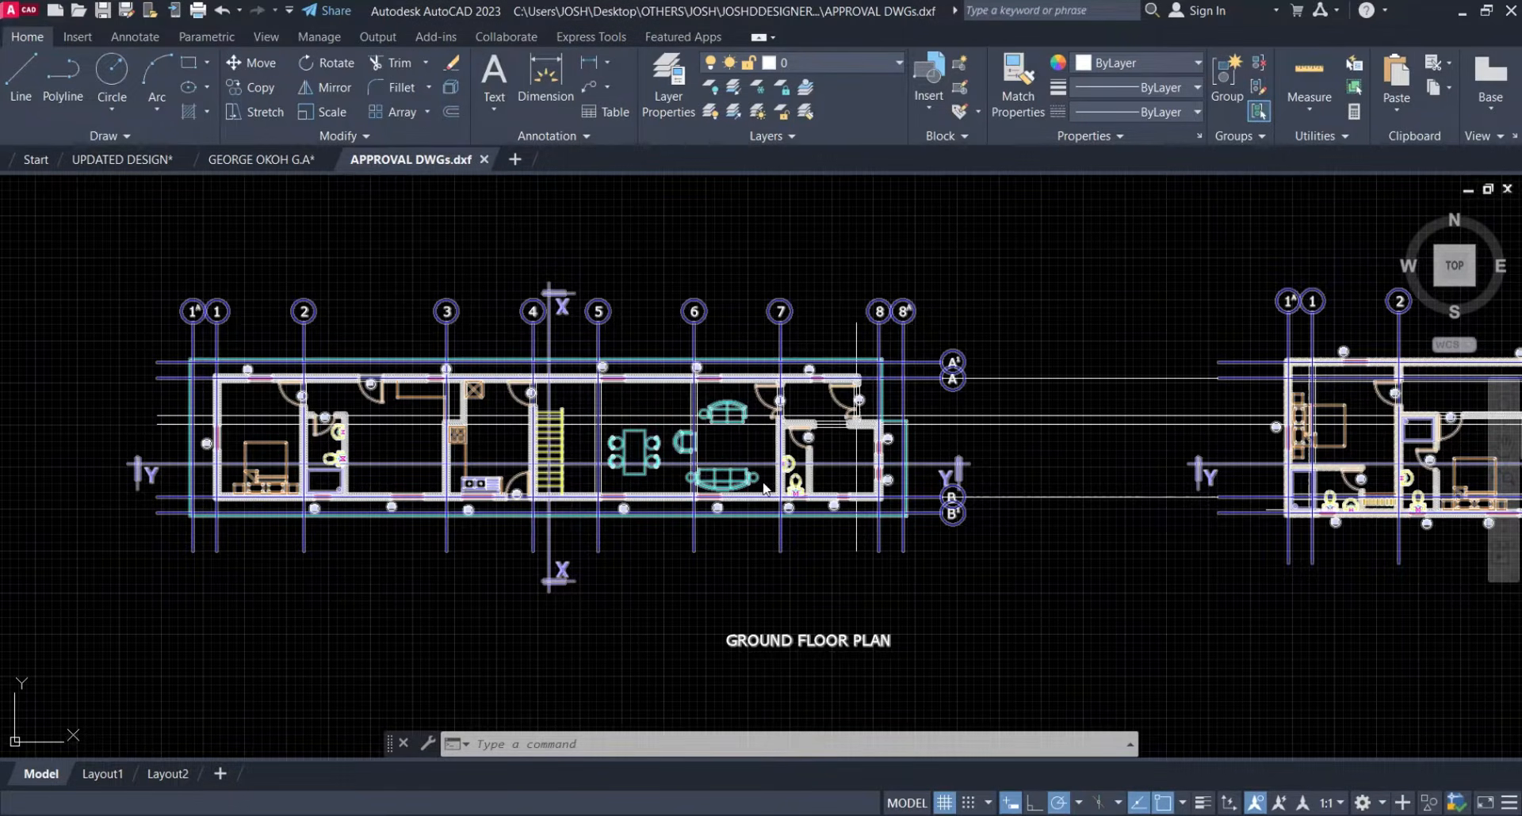
- Save the DXF drawing back as APPROVAL DWGs in AutoCAD 2018 Drawing (*.dwg) format in the 09_05_2025 folder
{"action": "key", "text": "ctrl+s"}
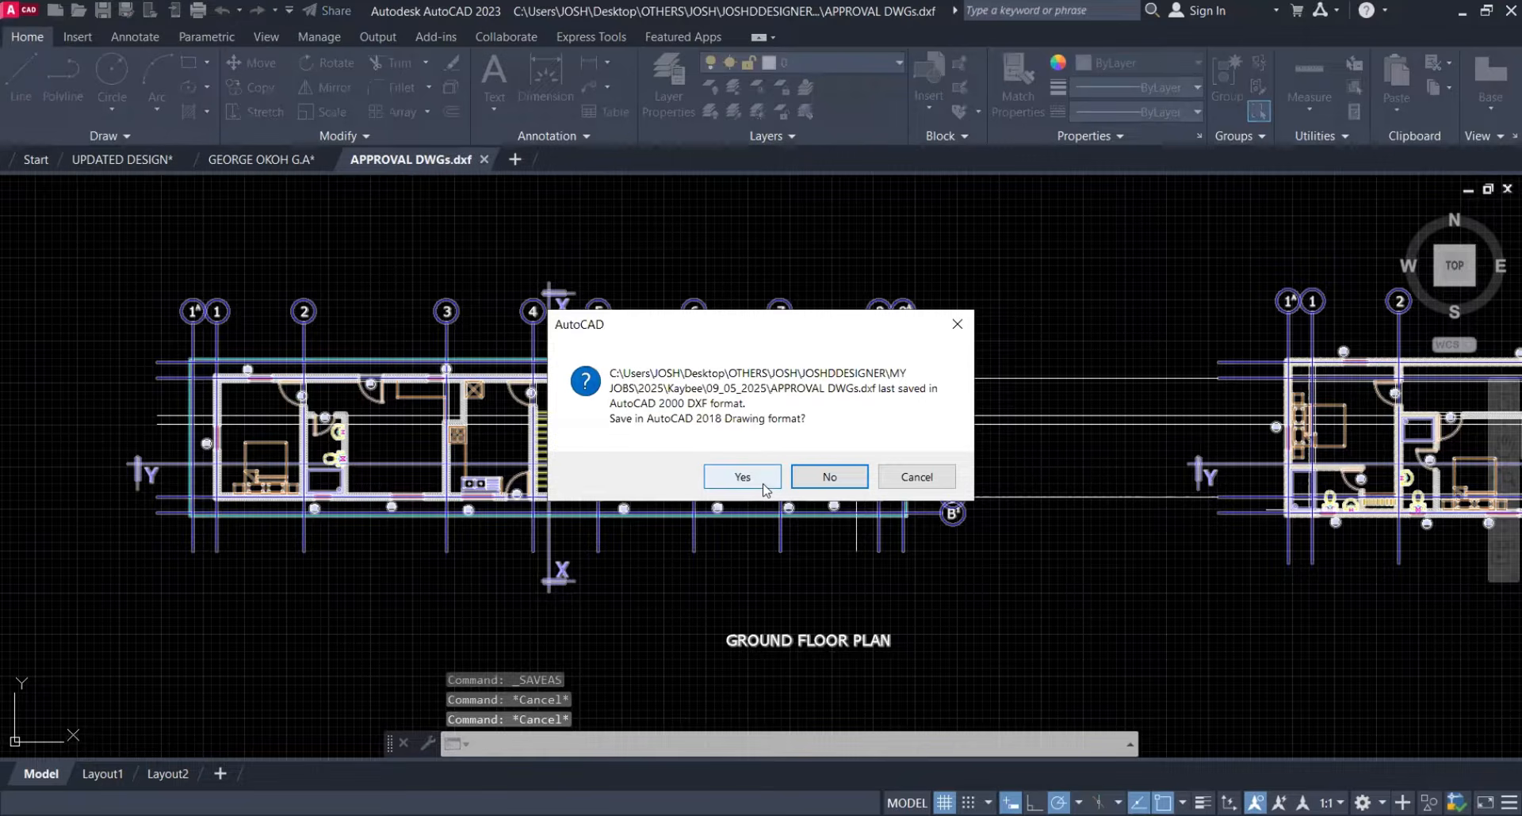
{"action": "left_click", "coordinate": [743, 478]}
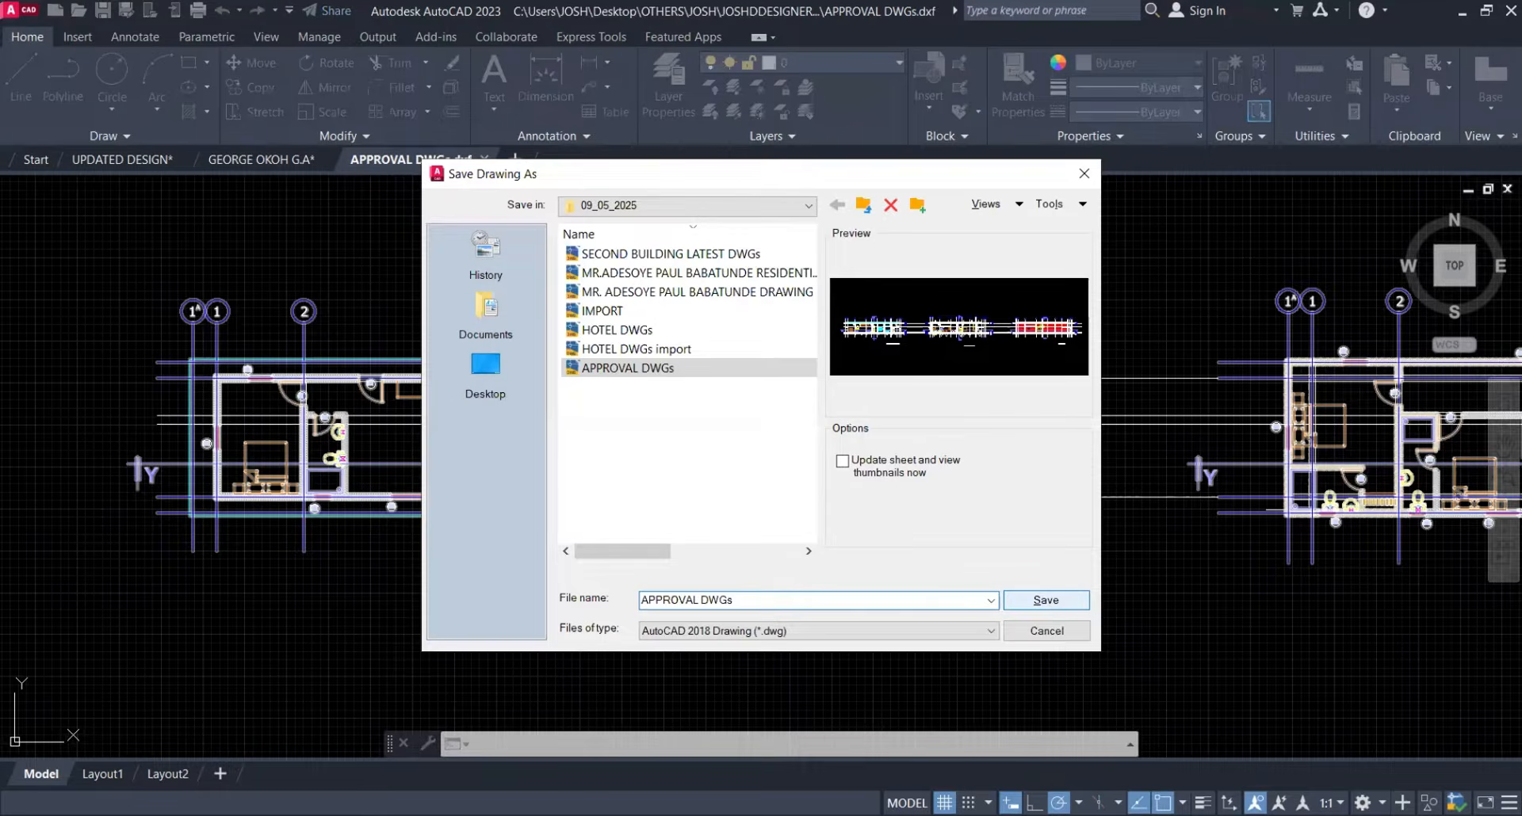
{"action": "key", "text": "Return"}
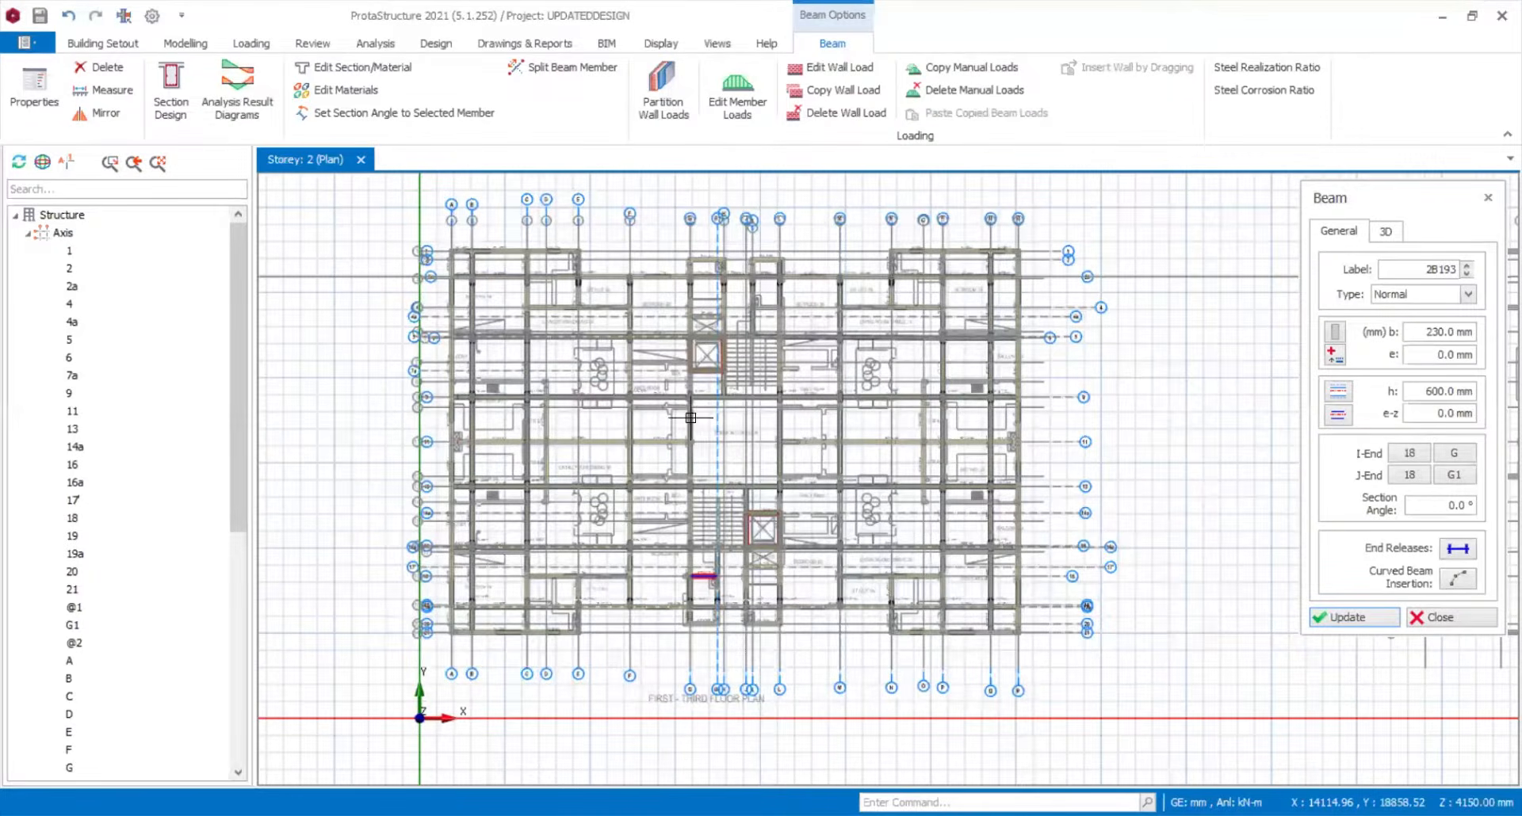
{"action": "scroll", "coordinate": [684, 408], "scroll_direction": "up", "scroll_amount": 1}
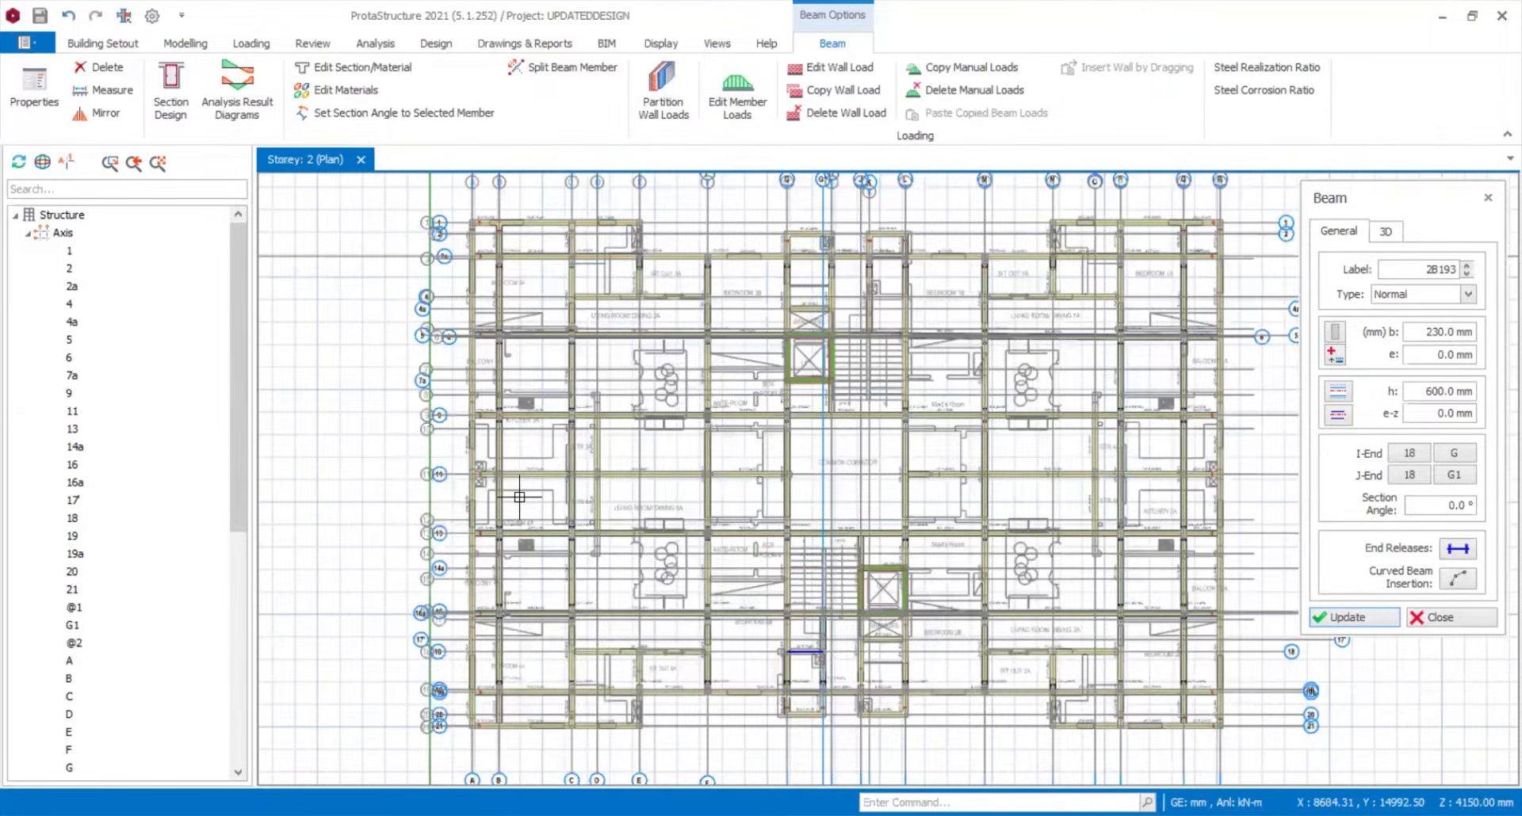
{"action": "scroll", "coordinate": [548, 445], "scroll_direction": "up", "scroll_amount": 3}
{"action": "scroll", "coordinate": [779, 634], "scroll_direction": "down", "scroll_amount": 4}
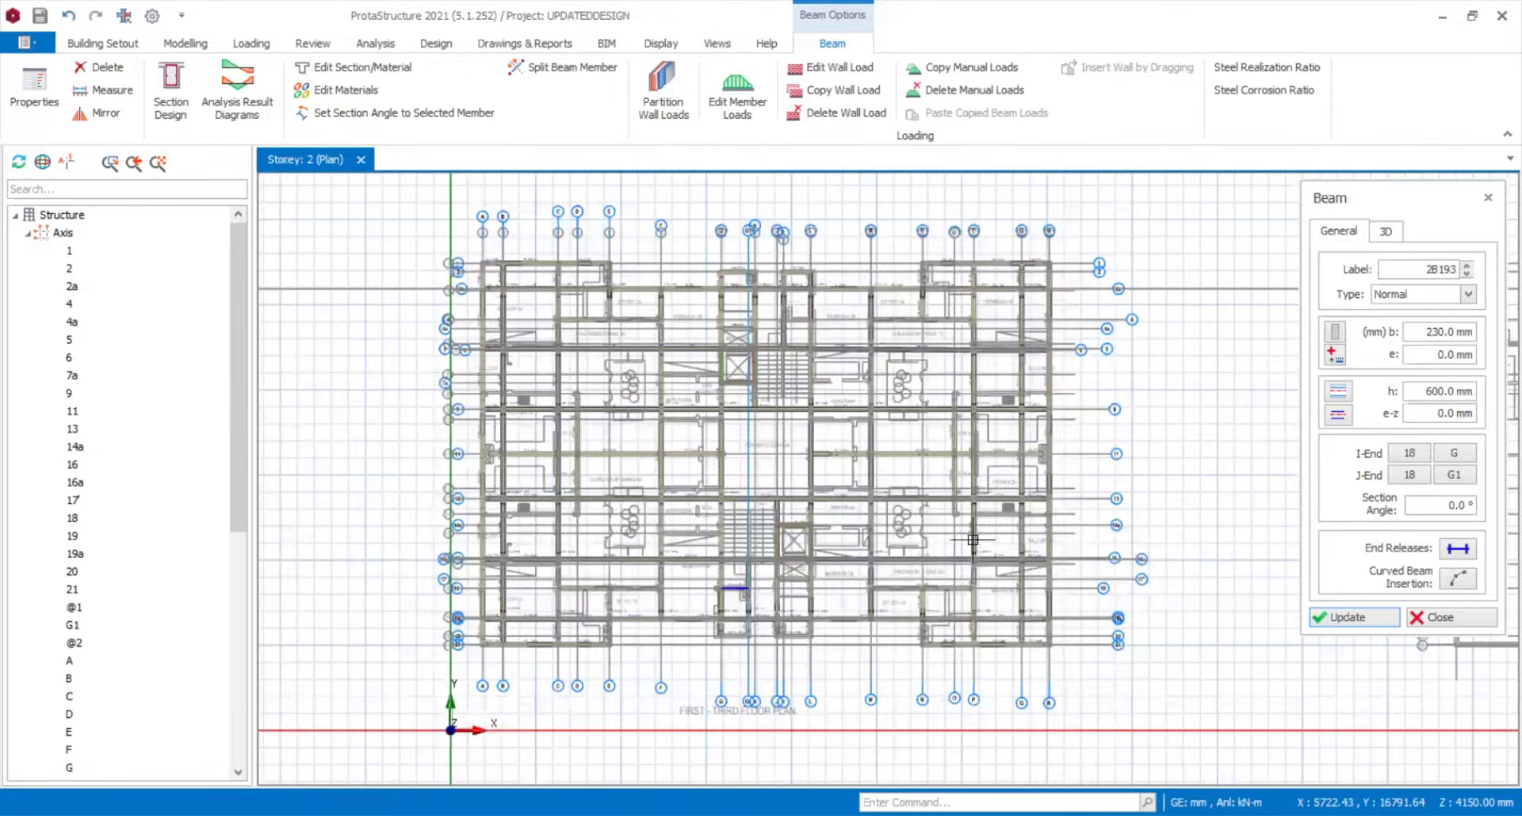
{"action": "scroll", "coordinate": [1005, 521], "scroll_direction": "up", "scroll_amount": 3}
{"action": "scroll", "coordinate": [1089, 396], "scroll_direction": "down", "scroll_amount": 3}
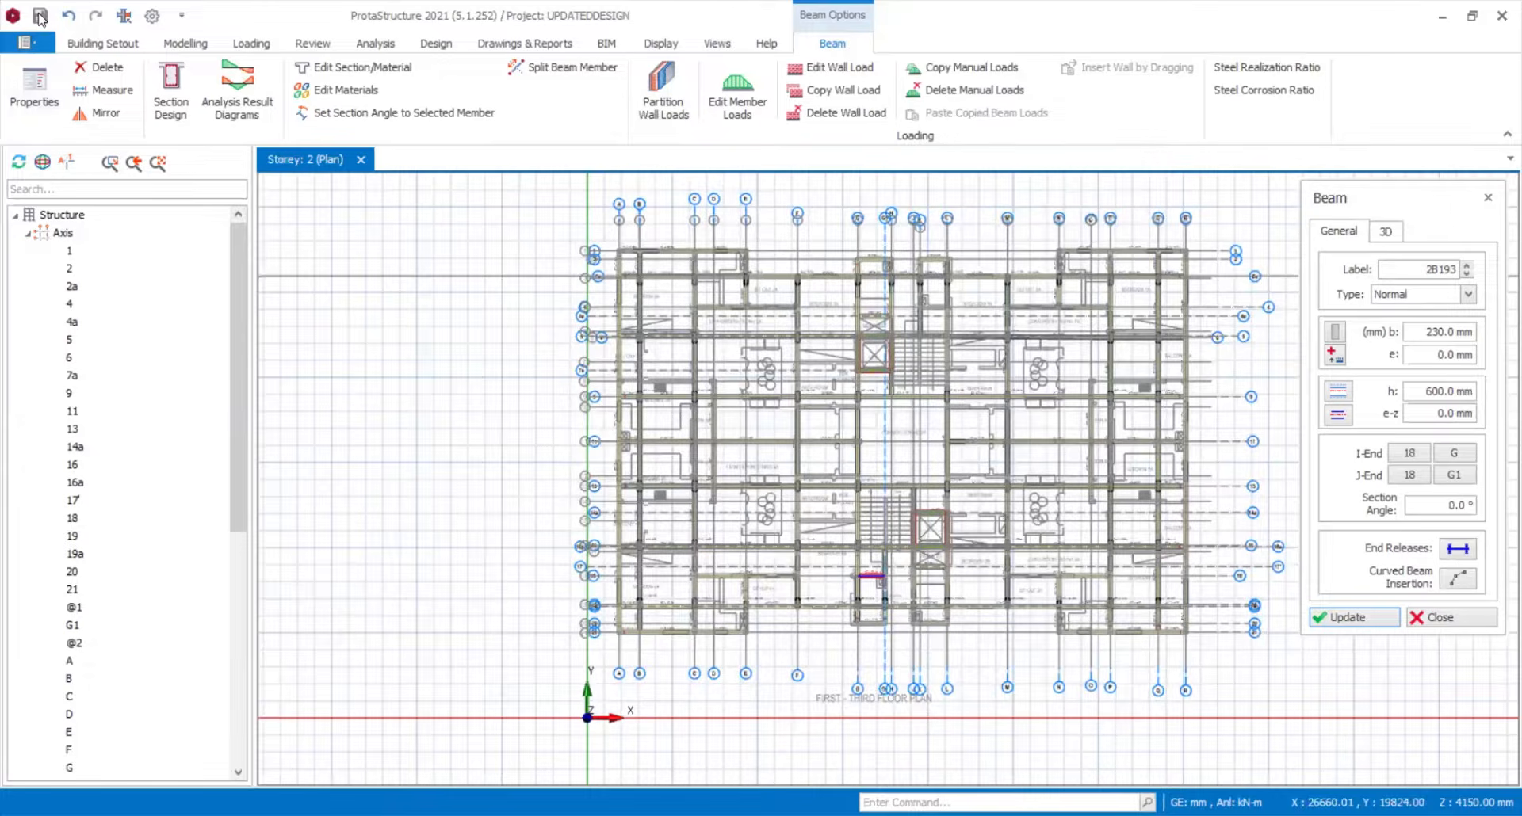
- Create a new project with the code TUTORIAL, using the existing hotel project as its basis
{"action": "left_click", "coordinate": [25, 45]}
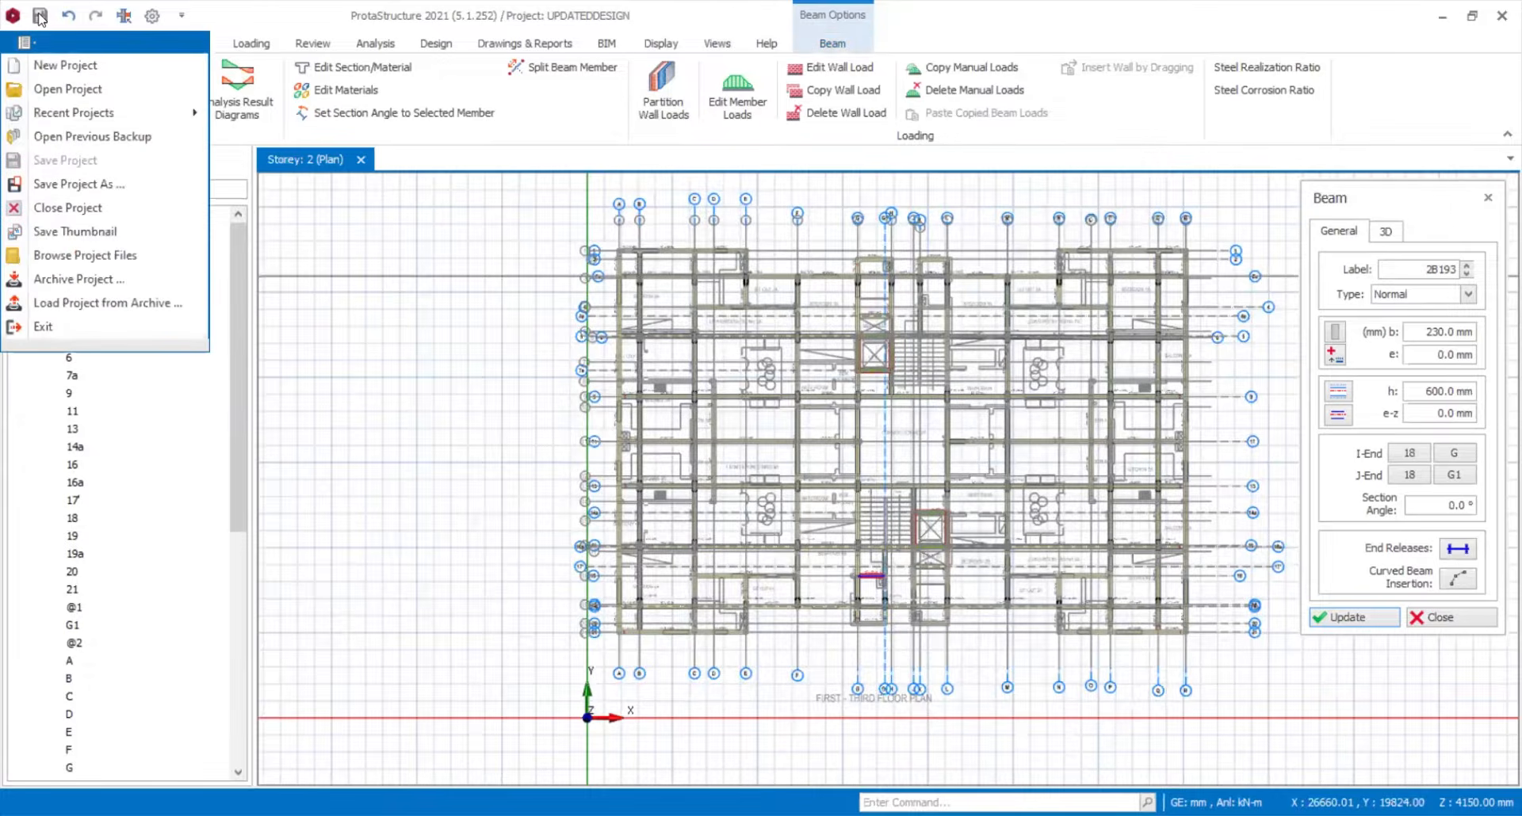
{"action": "left_click", "coordinate": [68, 68]}
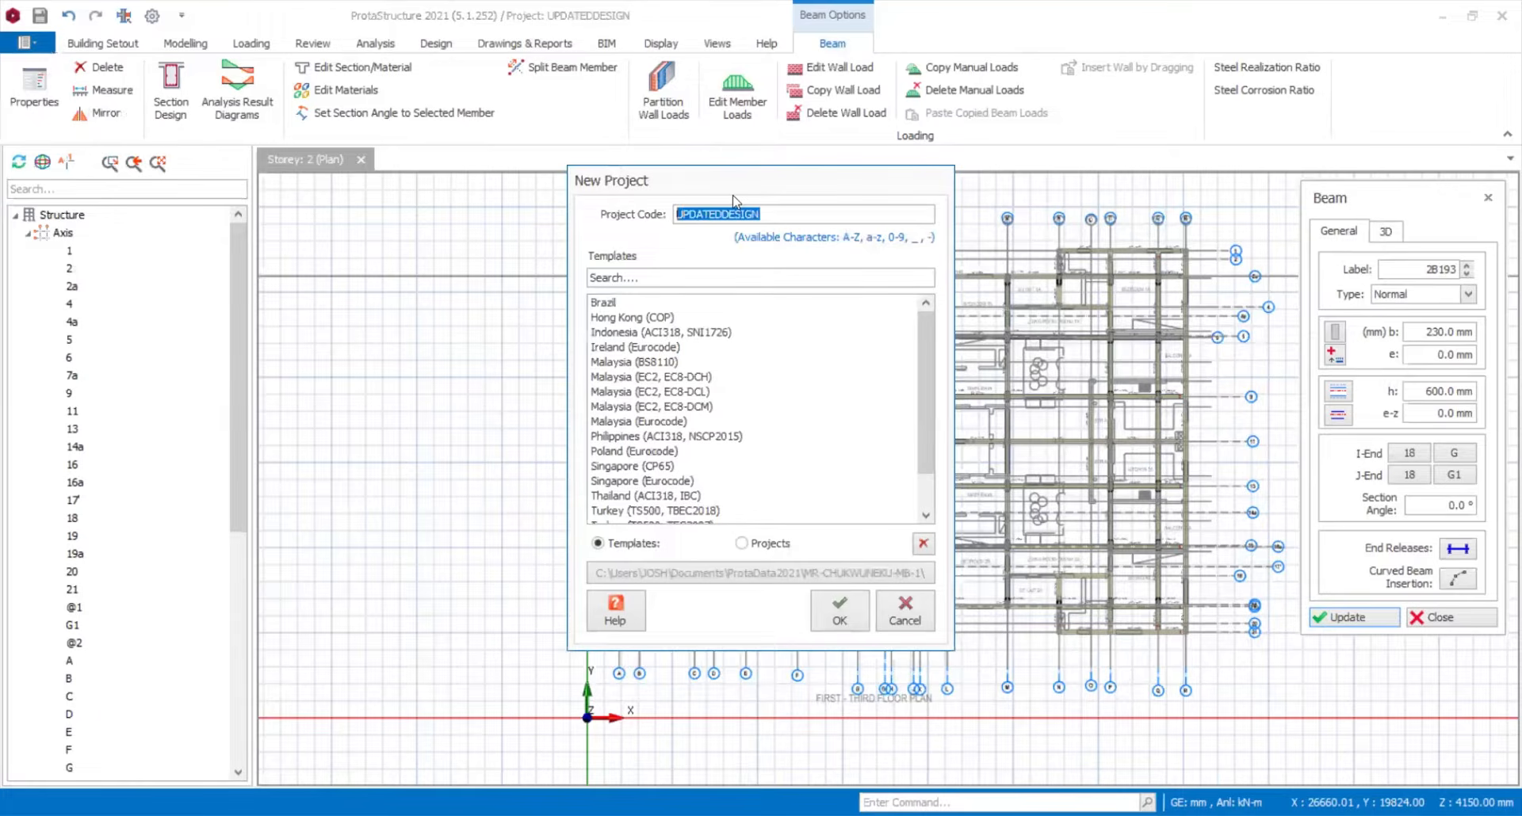
{"action": "type", "text": "TUTORIAL"}
{"action": "left_click", "coordinate": [769, 543]}
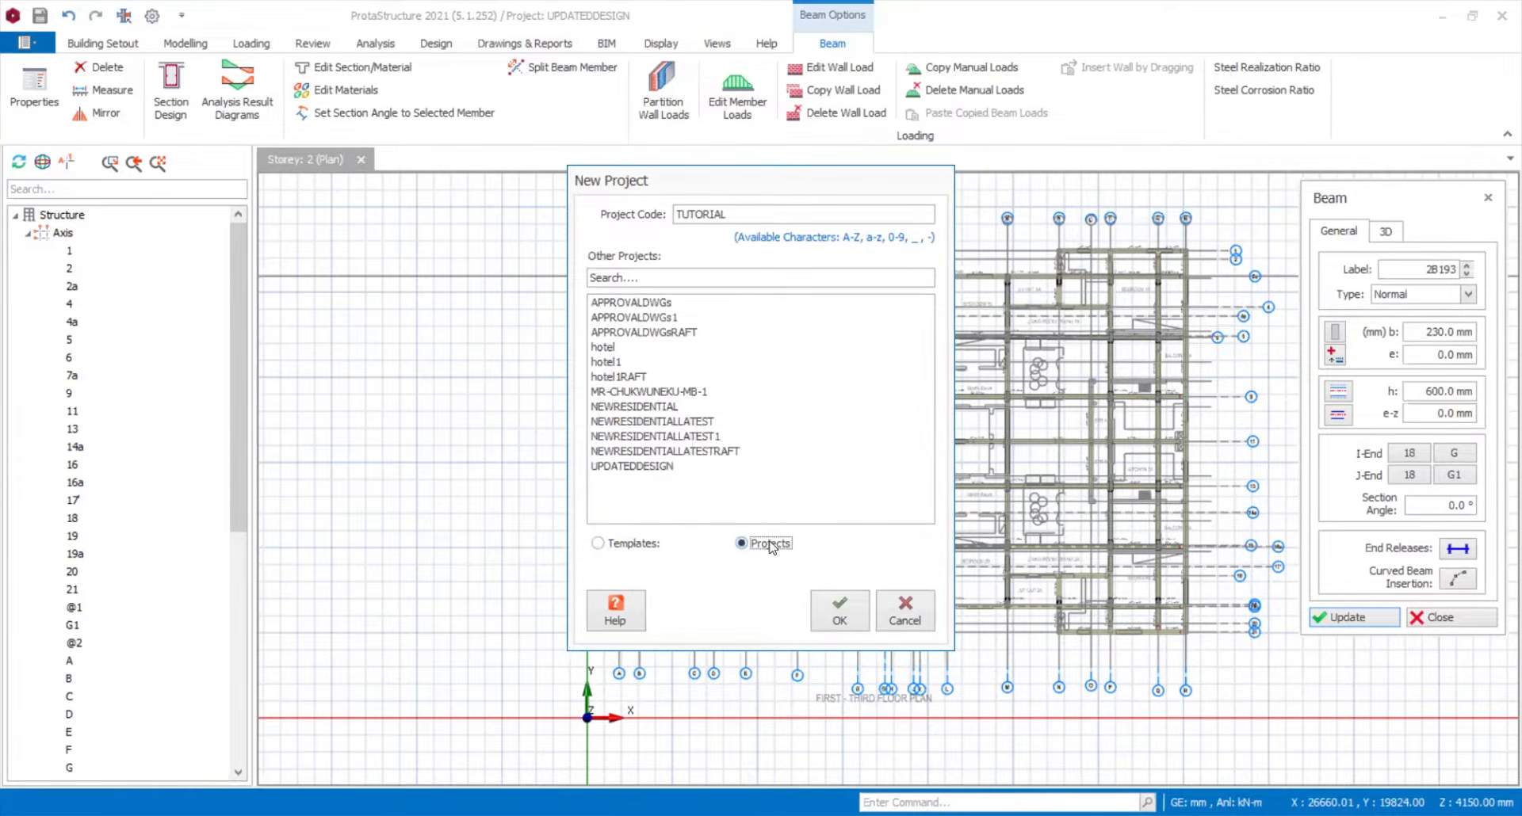
{"action": "left_click", "coordinate": [673, 334]}
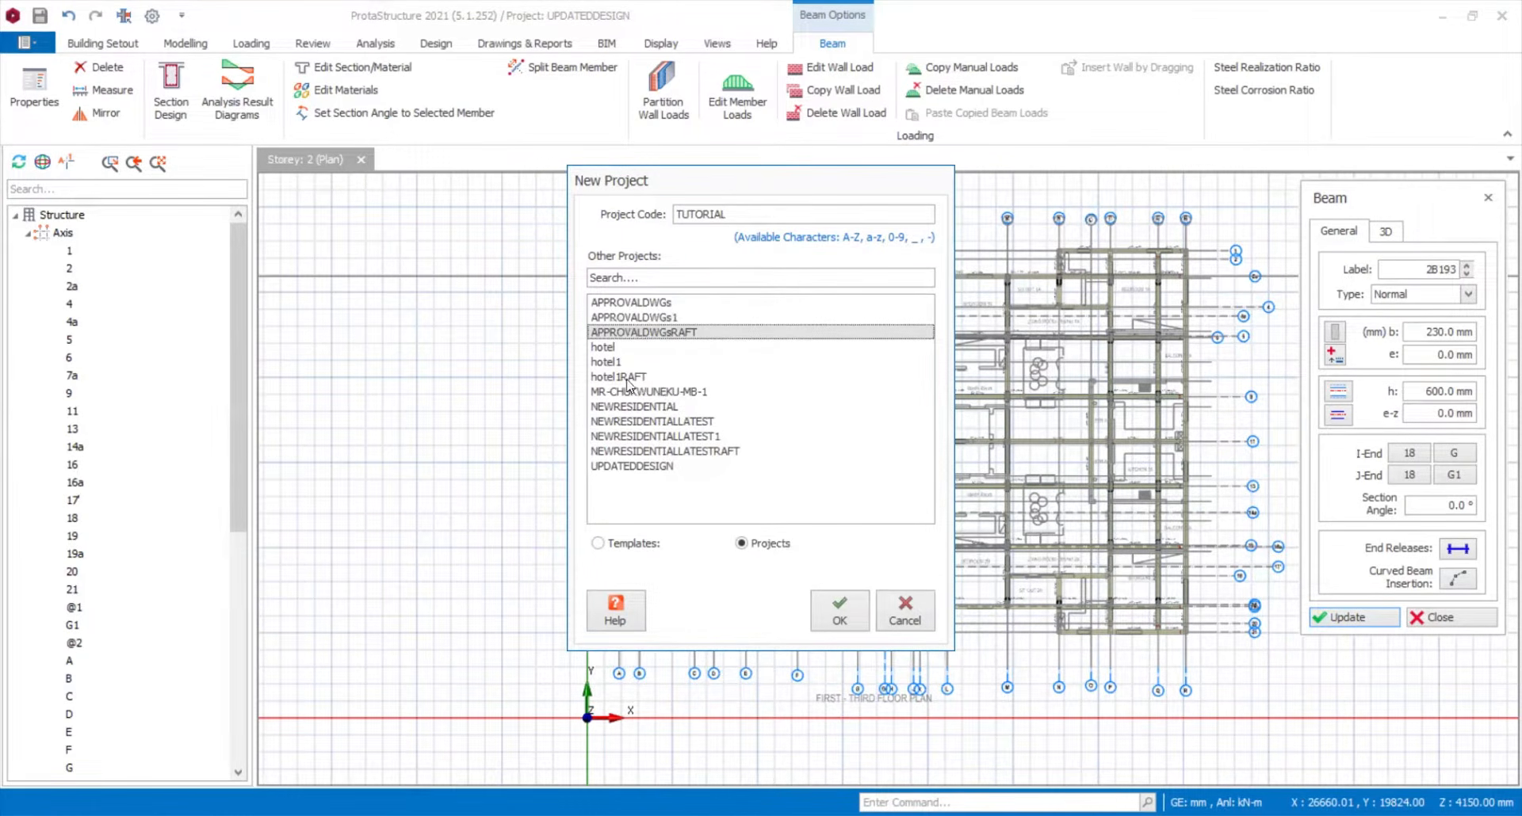
{"action": "left_click", "coordinate": [620, 348]}
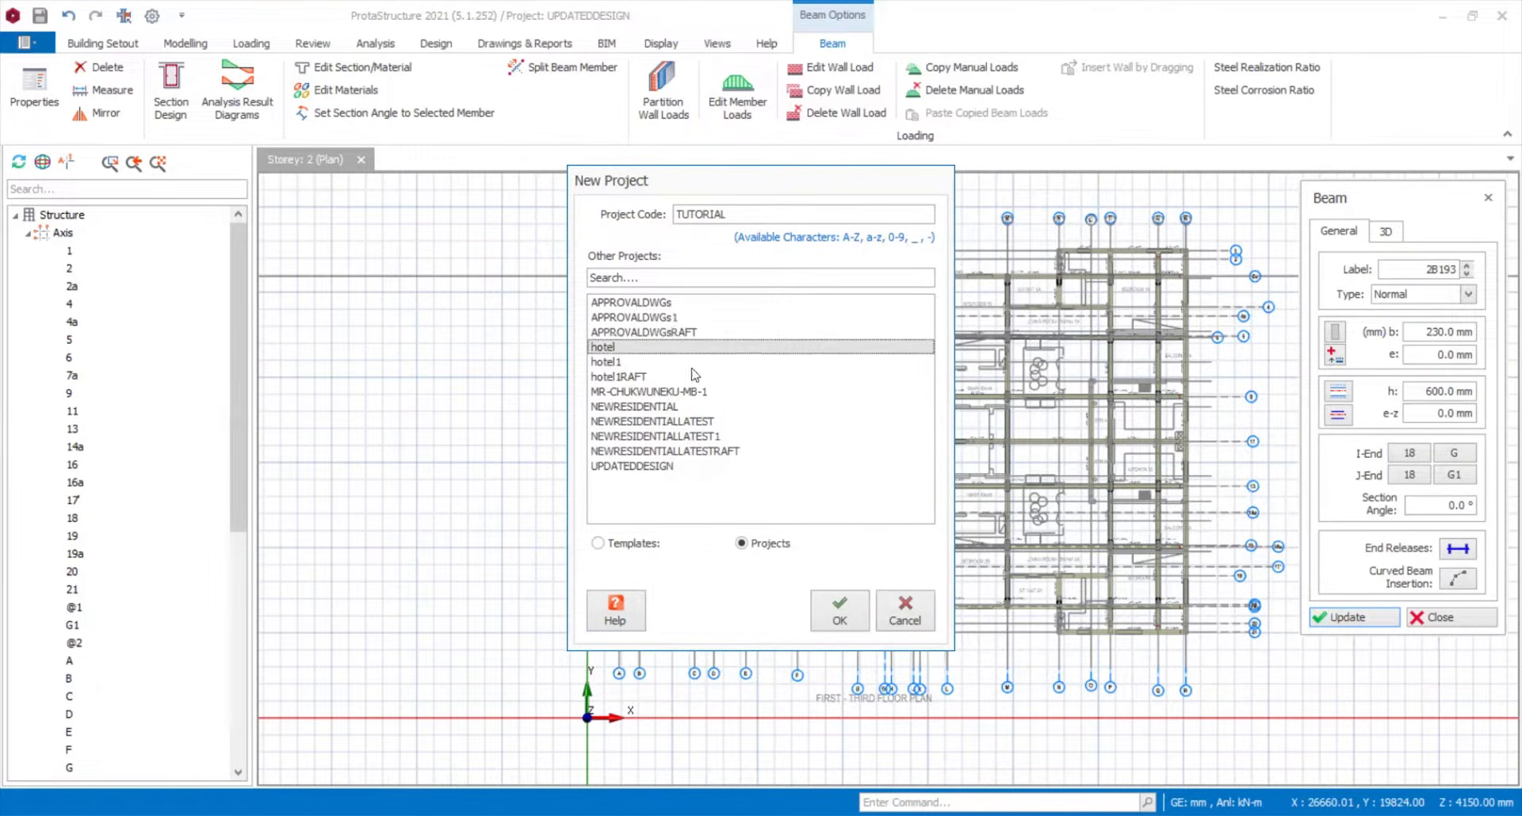
{"action": "left_click", "coordinate": [832, 609]}
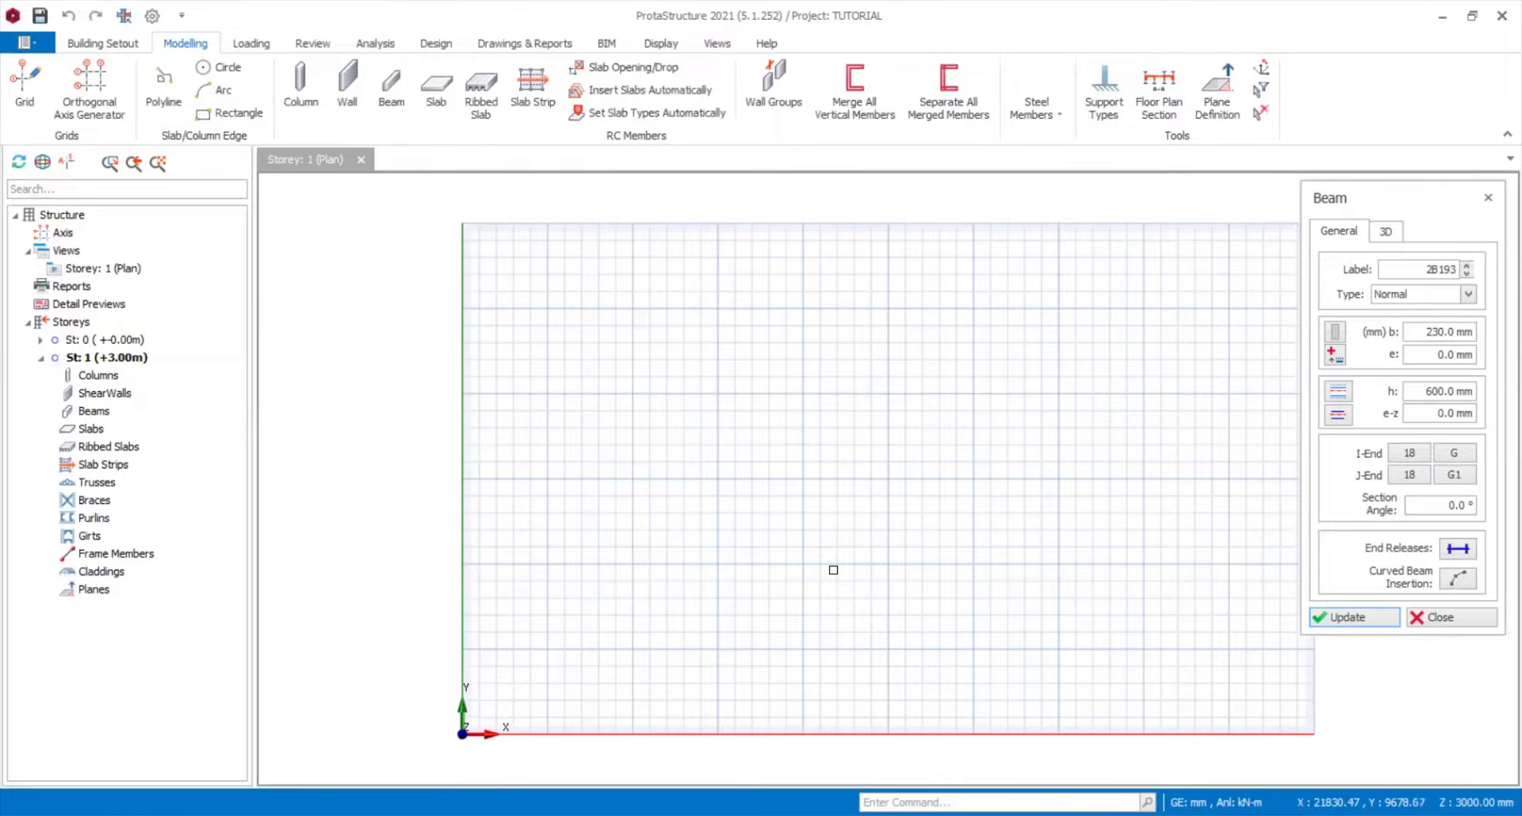
- Add the APPROVAL DWGs DXF file from the 09_05_2025 folder as an external reference drawing for storey 1
{"action": "scroll", "coordinate": [999, 511], "scroll_direction": "up", "scroll_amount": 1}
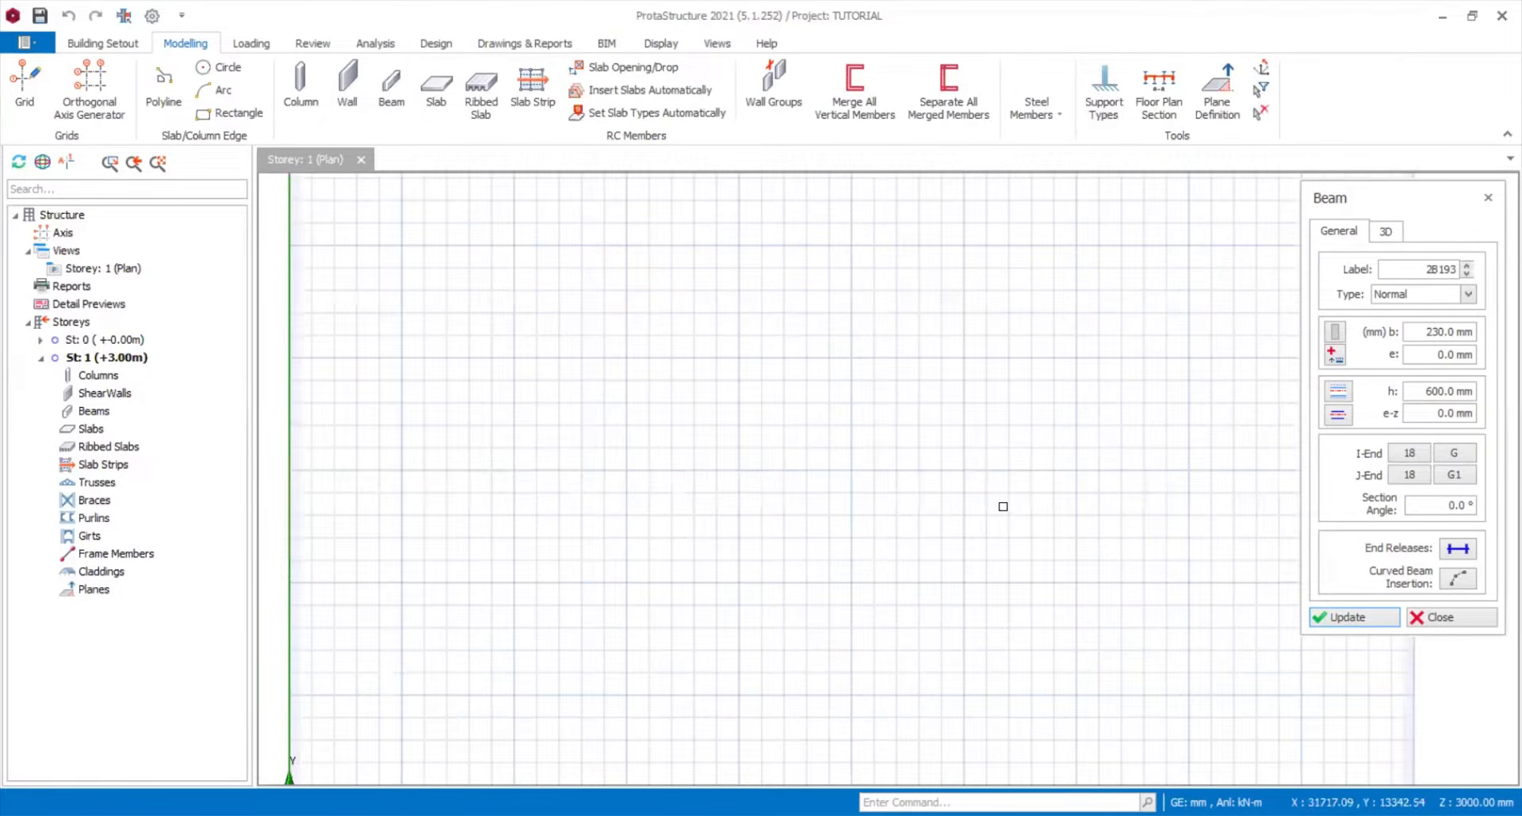
{"action": "scroll", "coordinate": [842, 502], "scroll_direction": "up", "scroll_amount": 1}
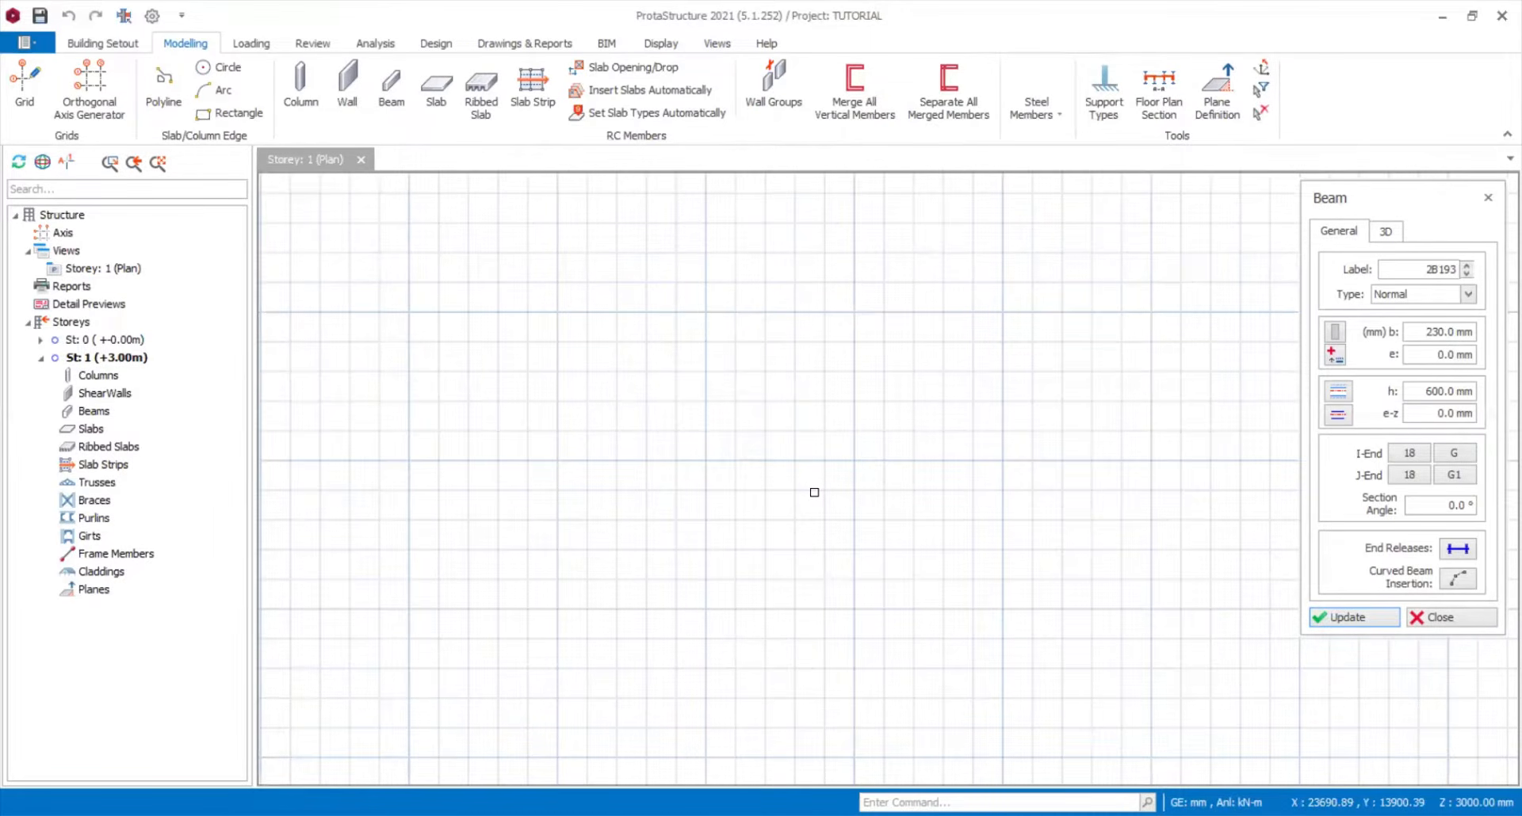
{"action": "left_click", "coordinate": [101, 45]}
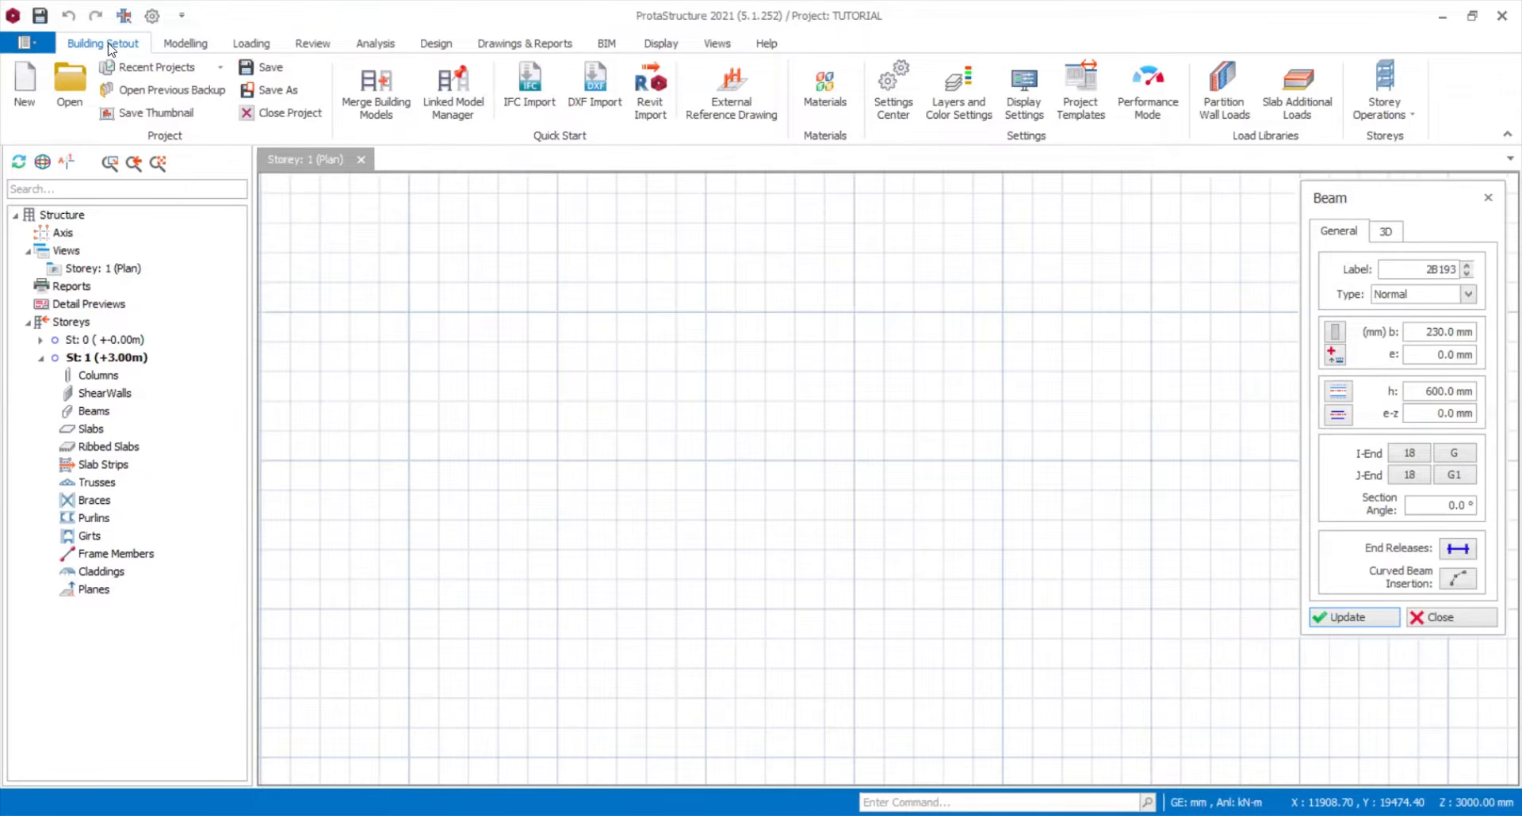
{"action": "left_click", "coordinate": [731, 99]}
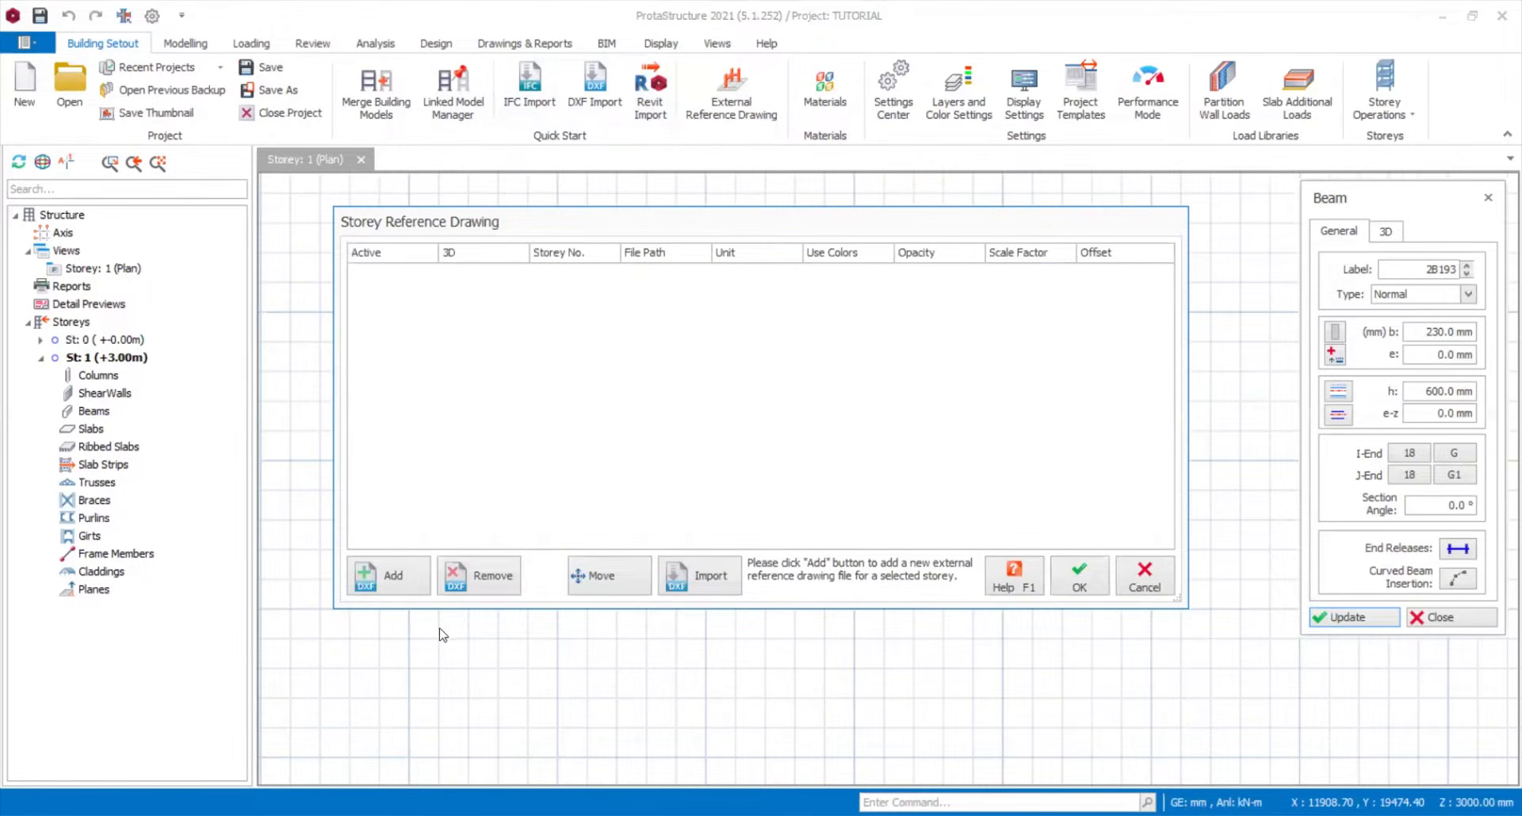
{"action": "left_click", "coordinate": [384, 581]}
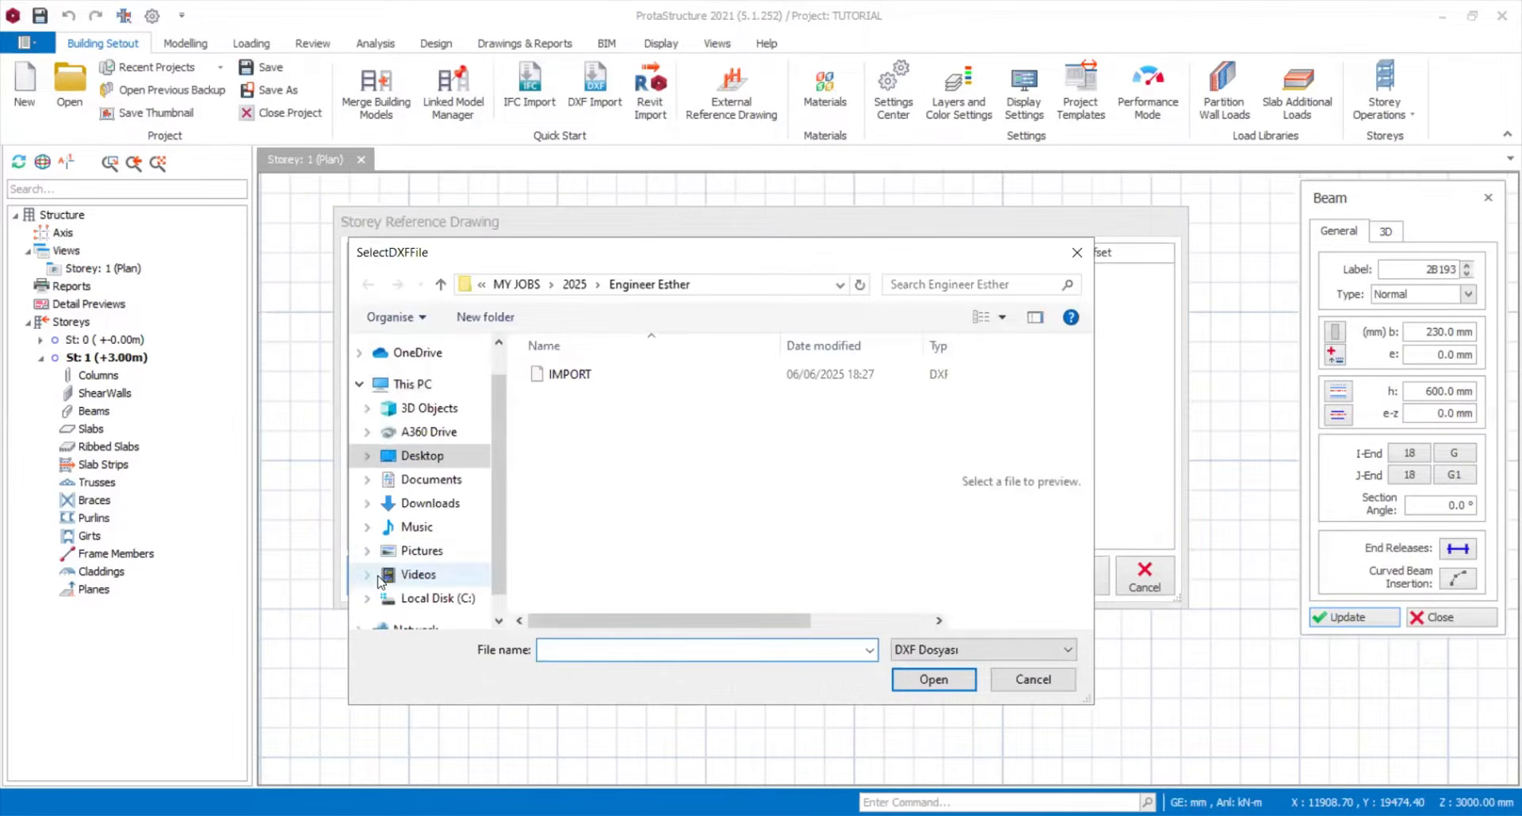
{"action": "left_click", "coordinate": [578, 287]}
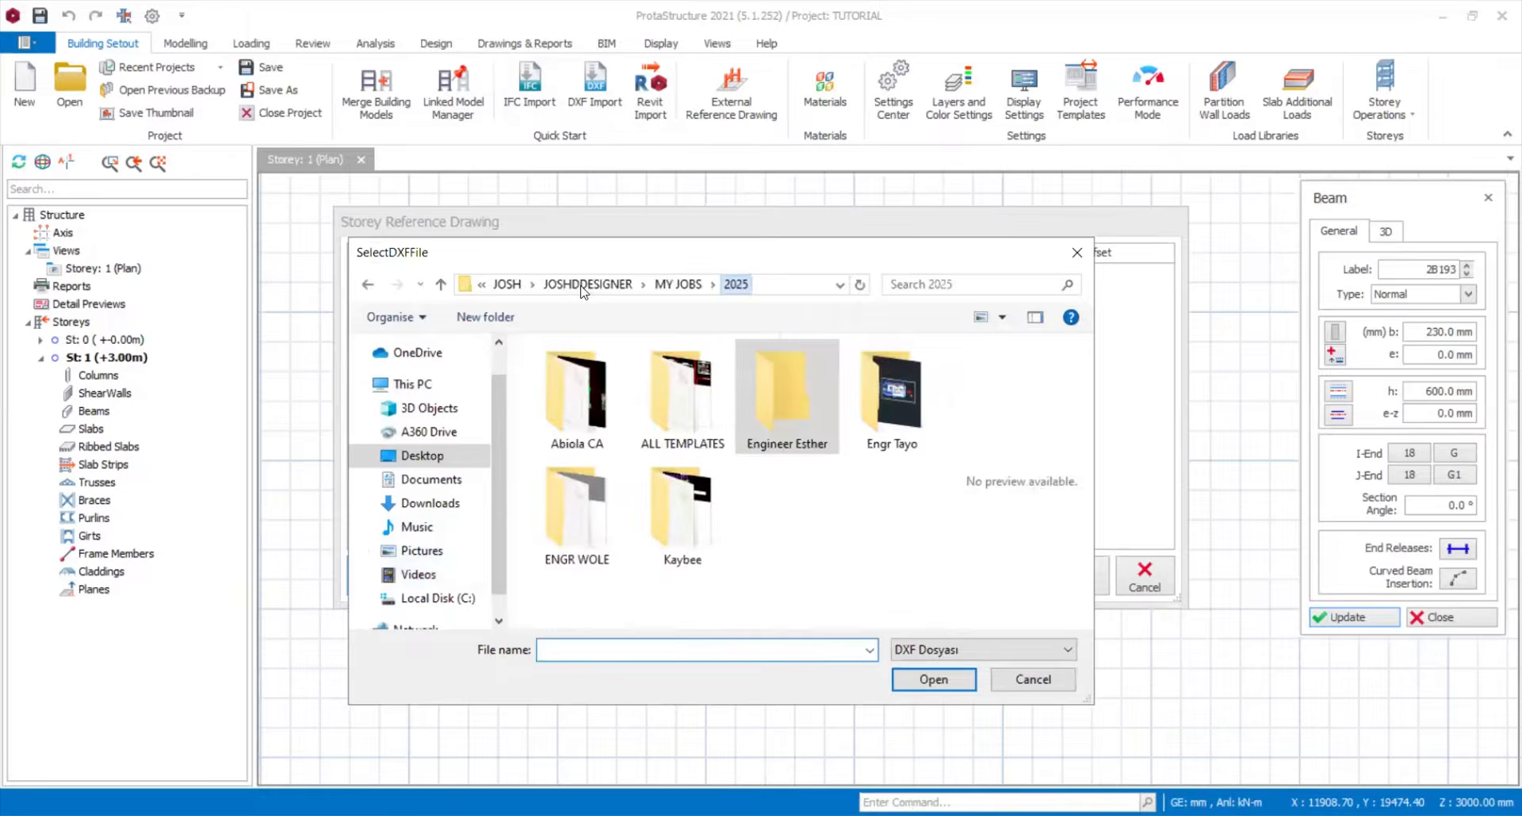
{"action": "double_click", "coordinate": [665, 544]}
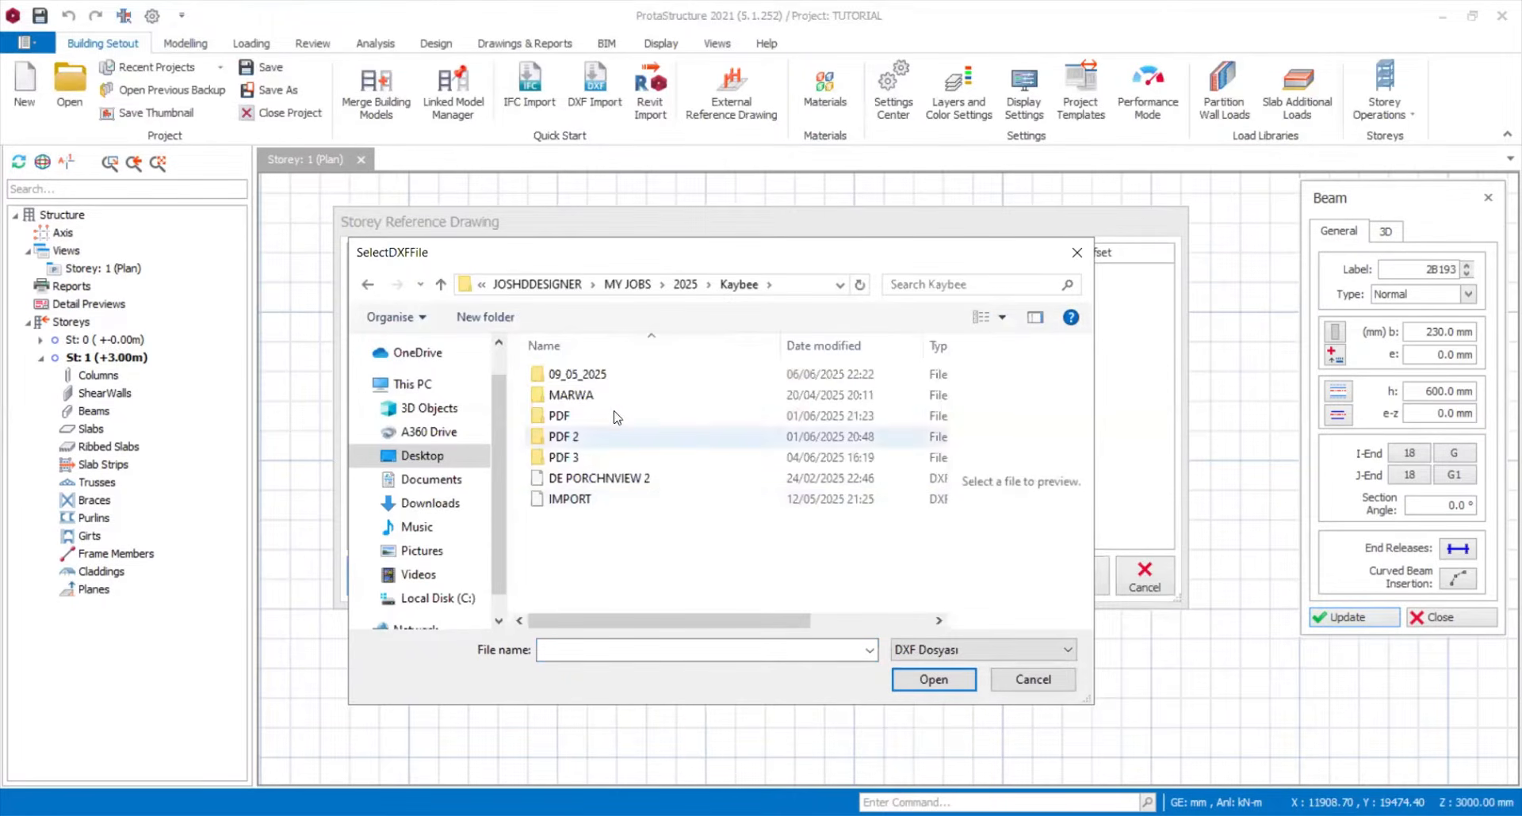
{"action": "double_click", "coordinate": [614, 374]}
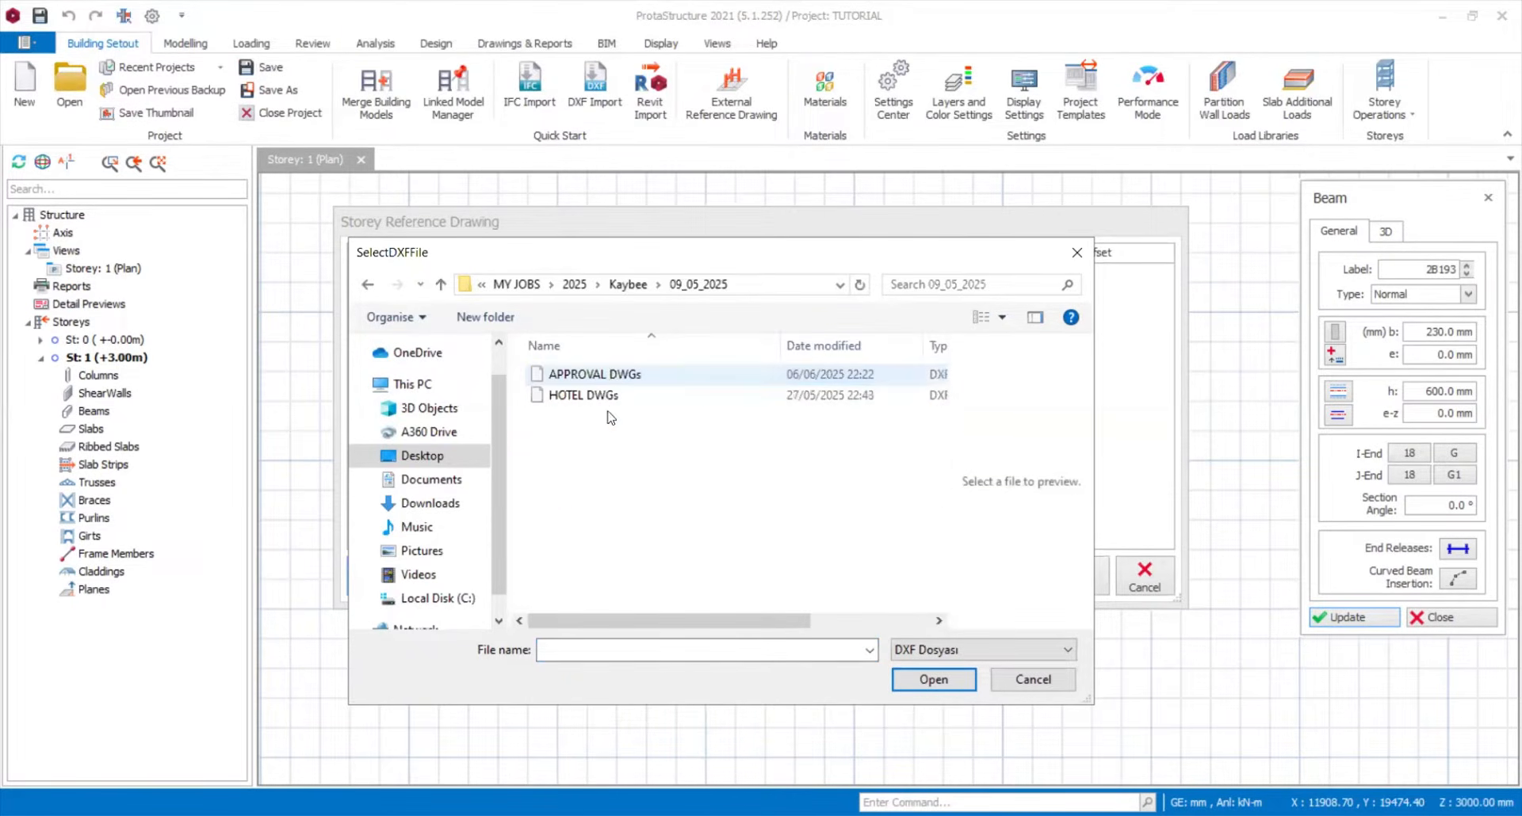
{"action": "left_click", "coordinate": [618, 378]}
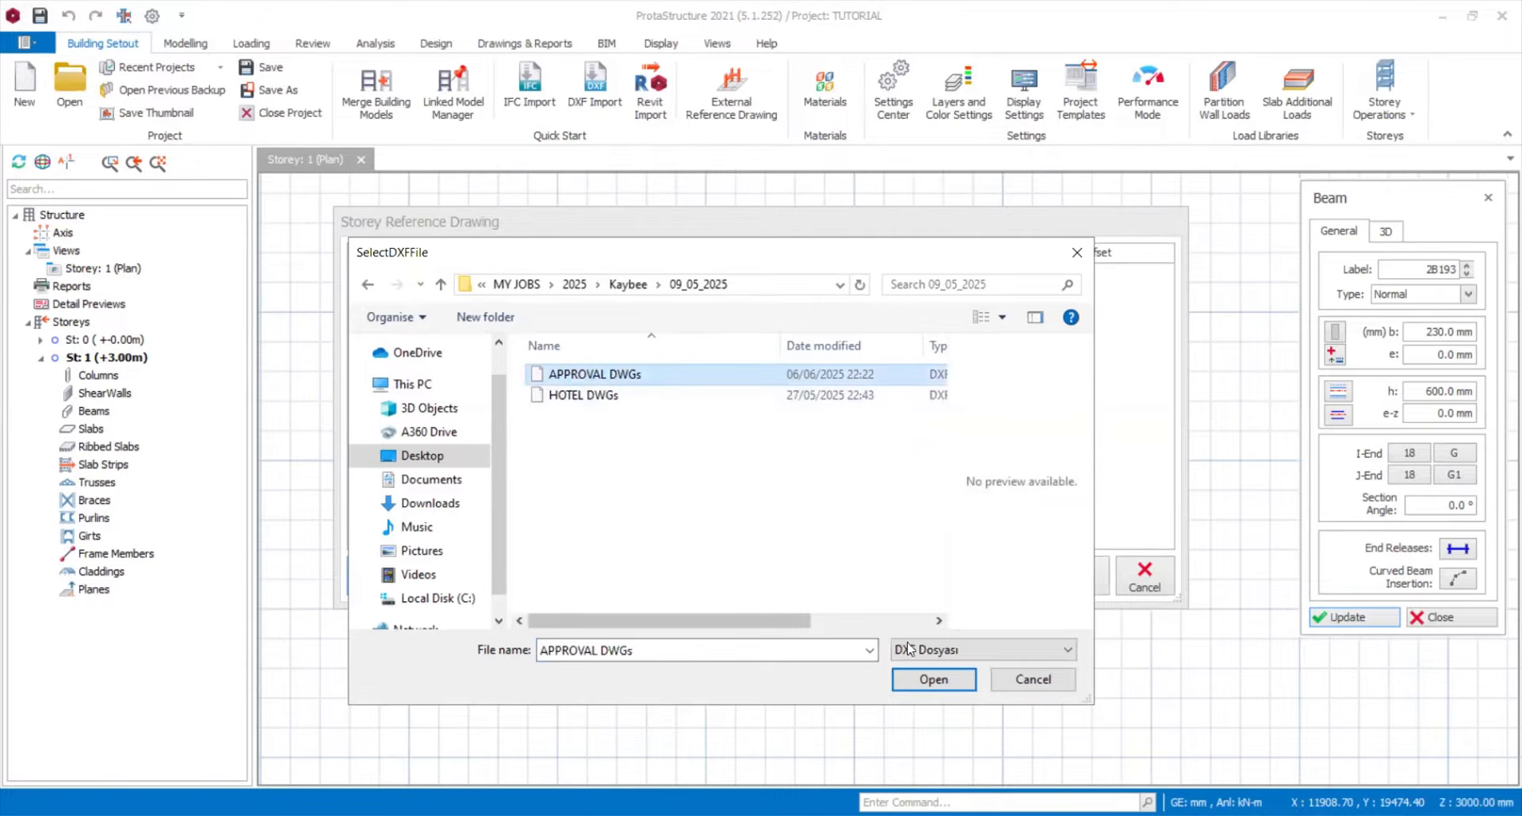
{"action": "left_click", "coordinate": [935, 680]}
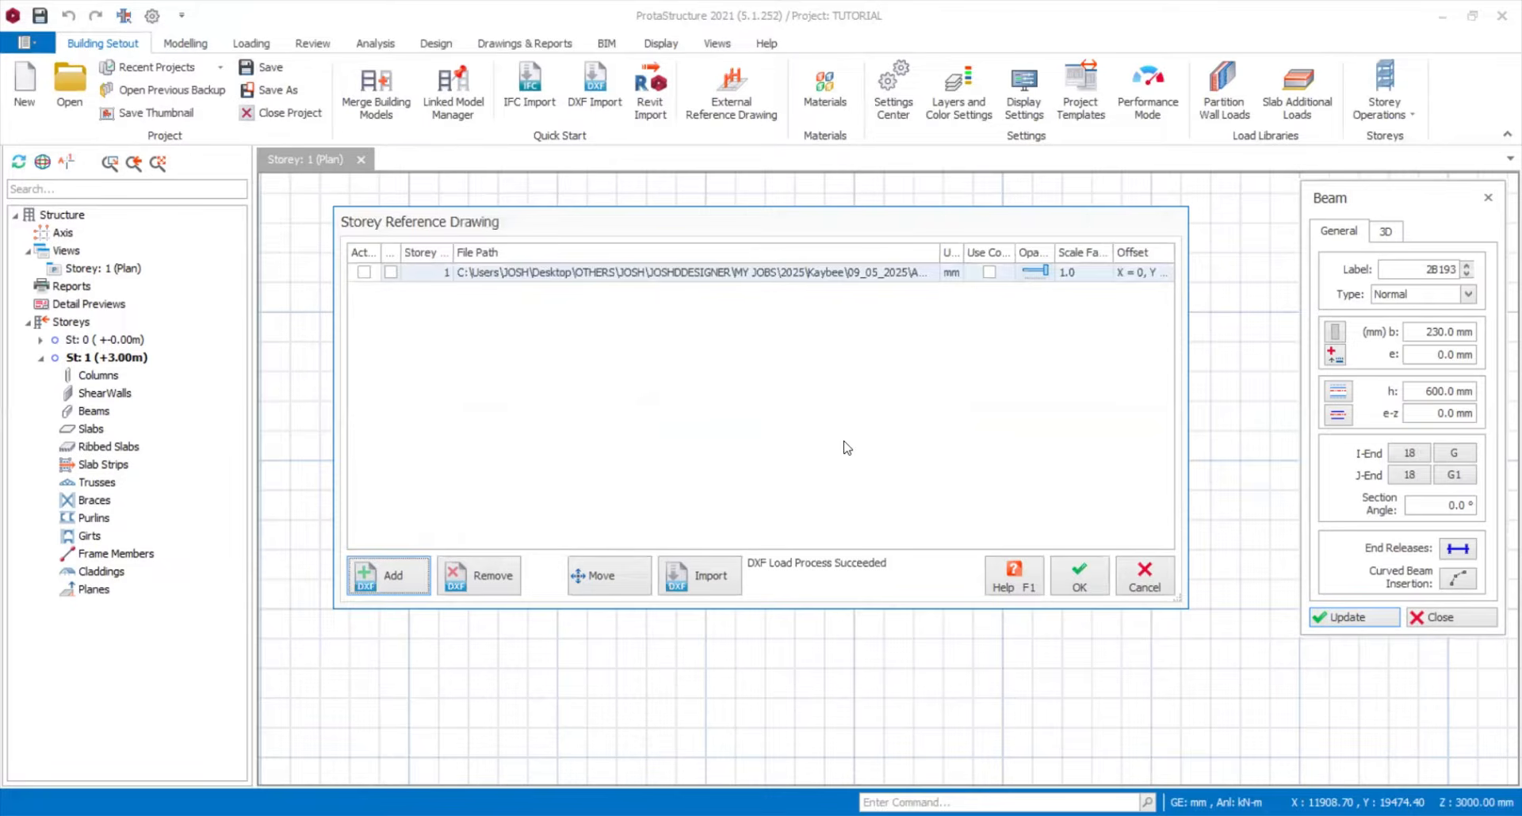
- Activate the storey 1 reference drawing, switch its 3D option, and apply the reference drawing settings
{"action": "left_click", "coordinate": [364, 272]}
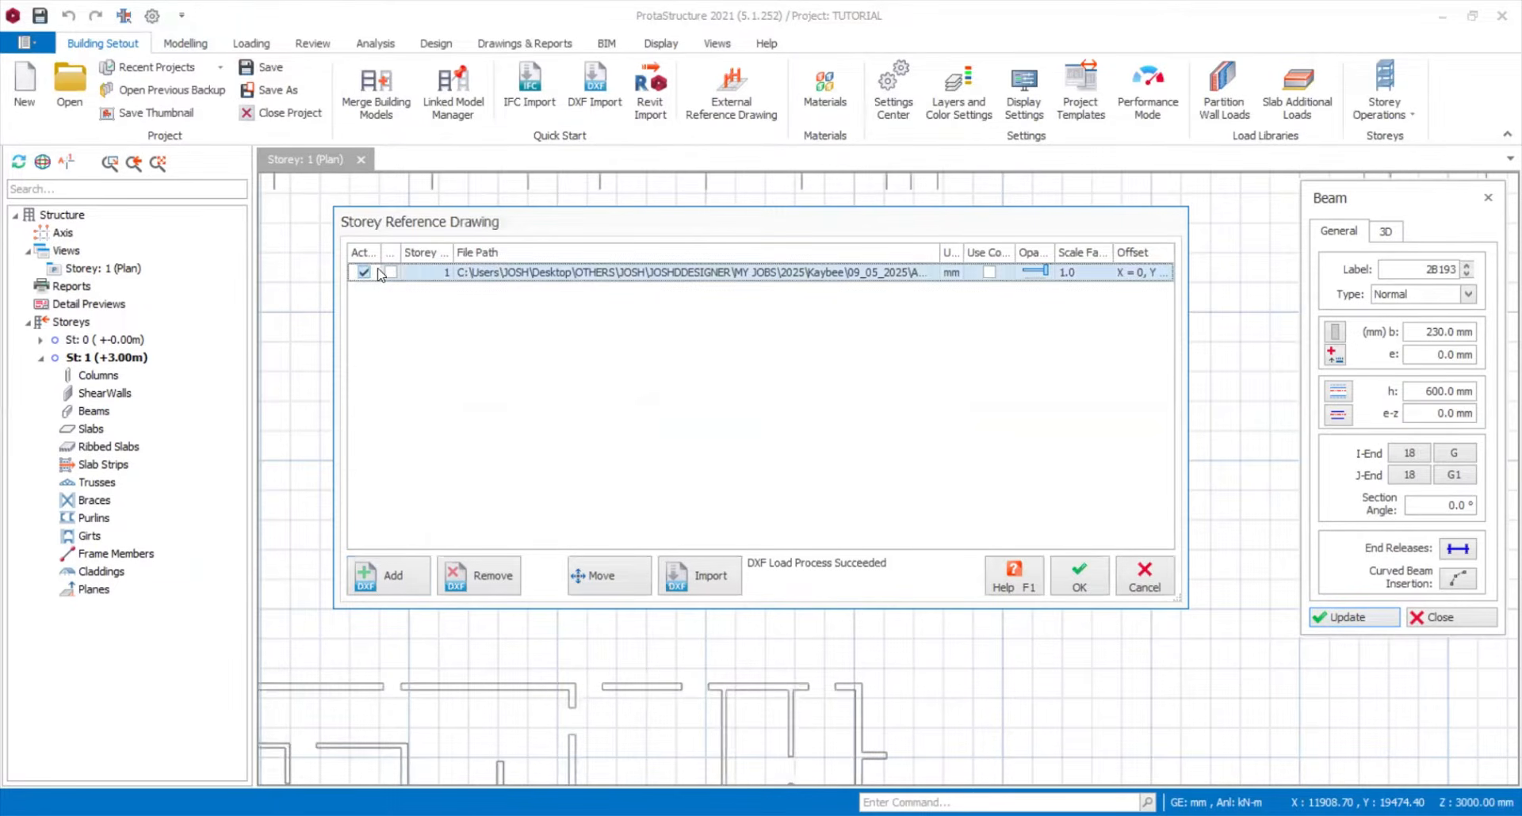
{"action": "left_click", "coordinate": [390, 272]}
{"action": "left_click", "coordinate": [1078, 577]}
- Examine the row of gridded plans and the surrounding wall layouts in the imported reference drawing
{"action": "scroll", "coordinate": [900, 387], "scroll_direction": "down", "scroll_amount": 6}
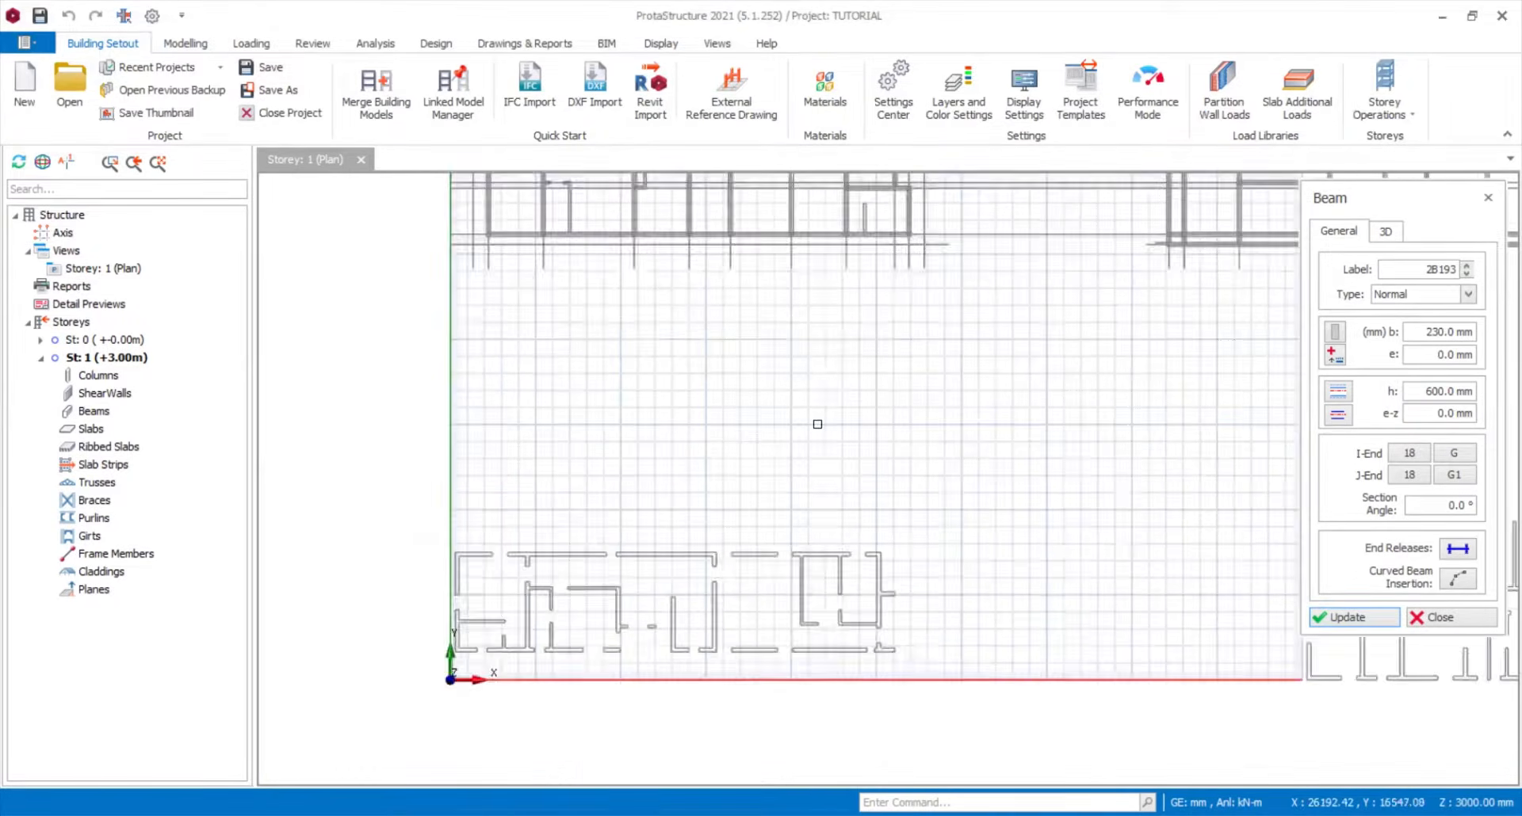
{"action": "scroll", "coordinate": [812, 365], "scroll_direction": "up", "scroll_amount": 3}
{"action": "scroll", "coordinate": [673, 420], "scroll_direction": "up", "scroll_amount": 4}
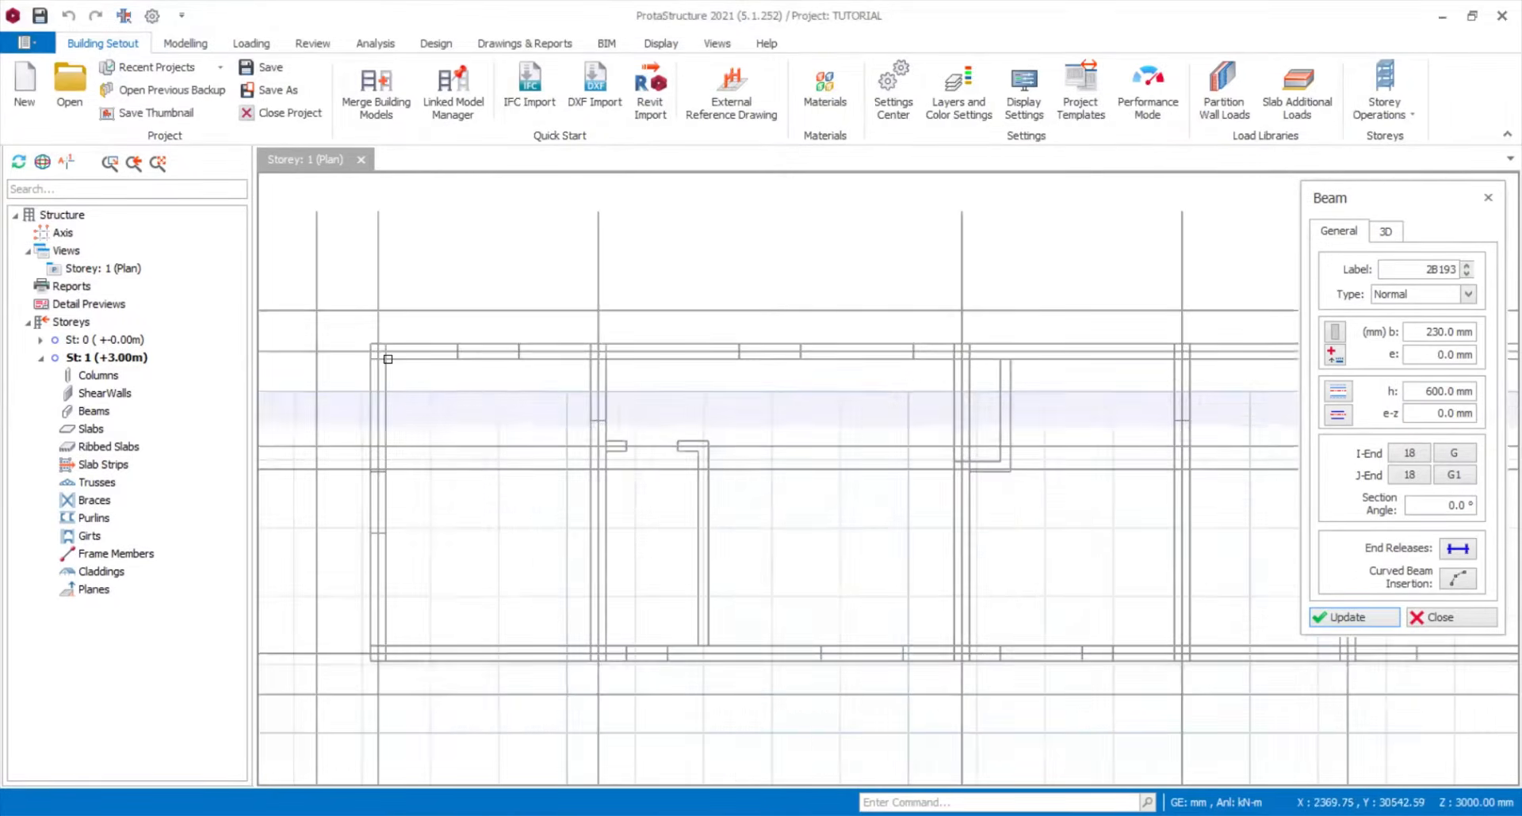
{"action": "scroll", "coordinate": [816, 402], "scroll_direction": "down", "scroll_amount": 3}
{"action": "middle_click_drag", "start_coordinate": [679, 410], "coordinate": [475, 407]}
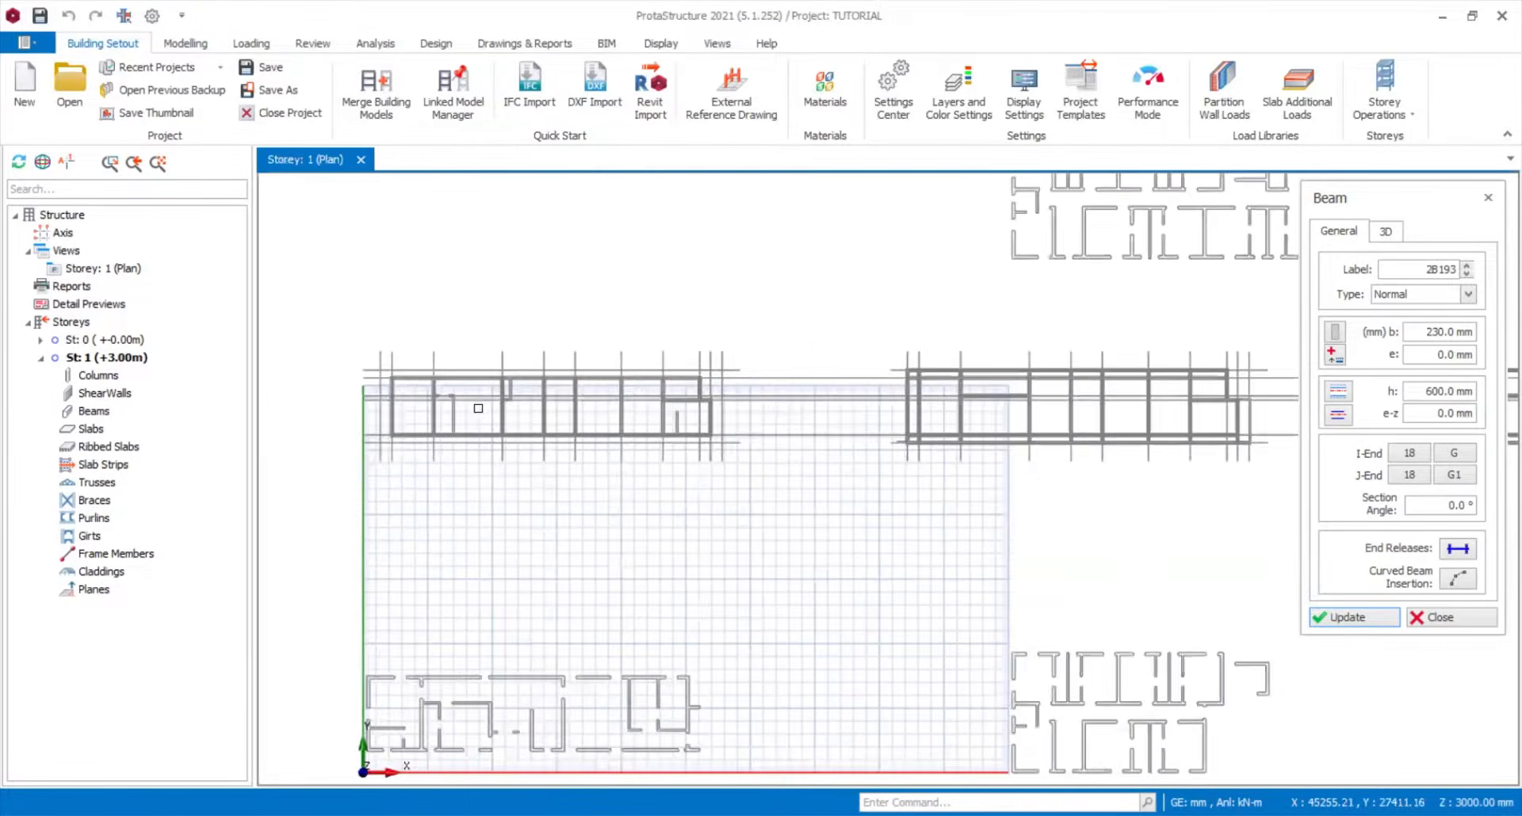
{"action": "scroll", "coordinate": [1117, 396], "scroll_direction": "up", "scroll_amount": 1}
{"action": "middle_click_drag", "start_coordinate": [1118, 396], "coordinate": [753, 390]}
{"action": "scroll", "coordinate": [856, 412], "scroll_direction": "down", "scroll_amount": 2}
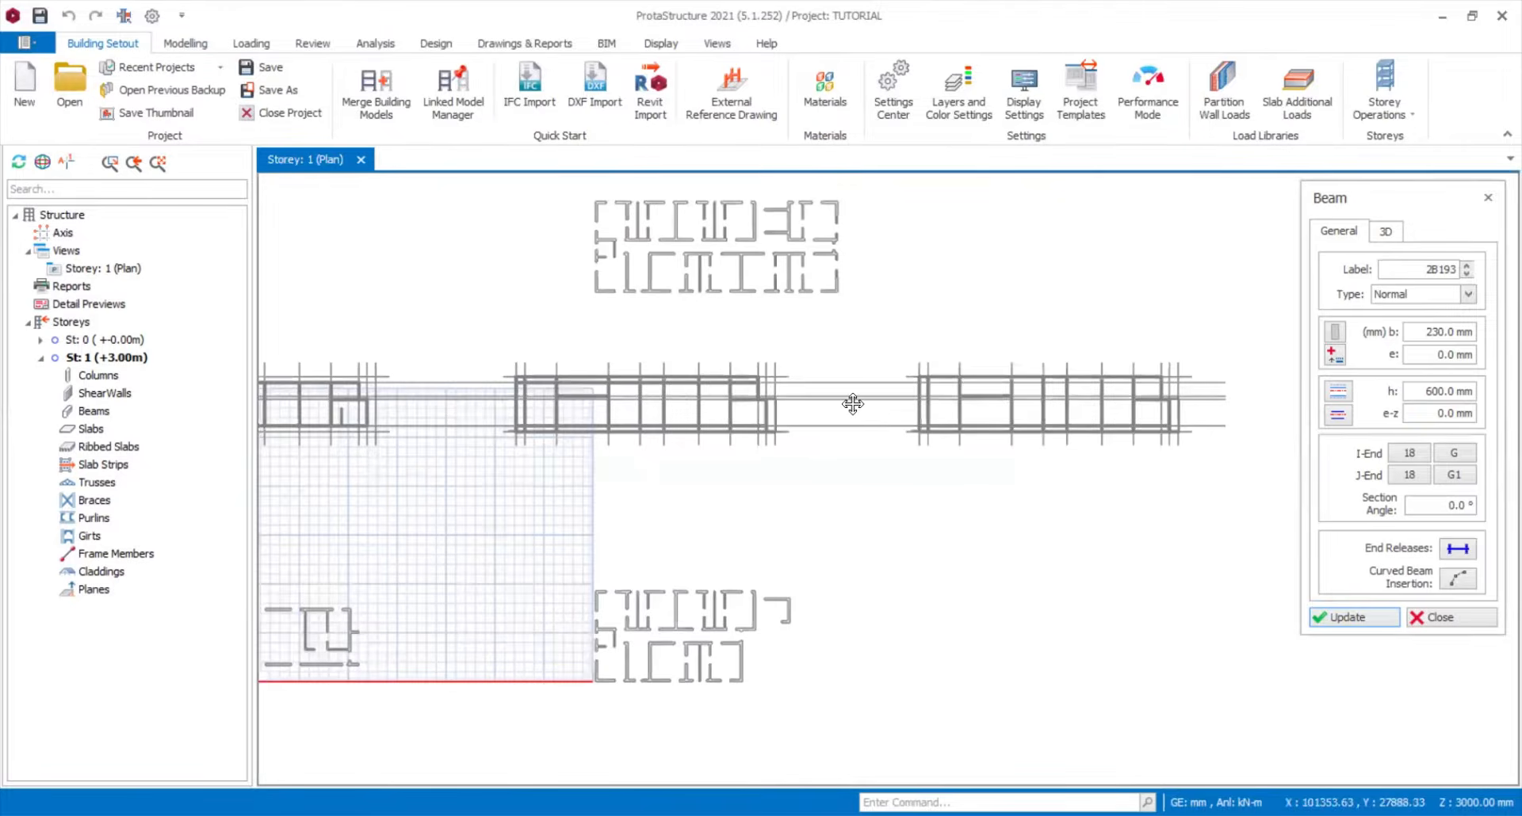
{"action": "scroll", "coordinate": [646, 516], "scroll_direction": "up", "scroll_amount": 2}
{"action": "middle_click_drag", "start_coordinate": [802, 435], "coordinate": [669, 578]}
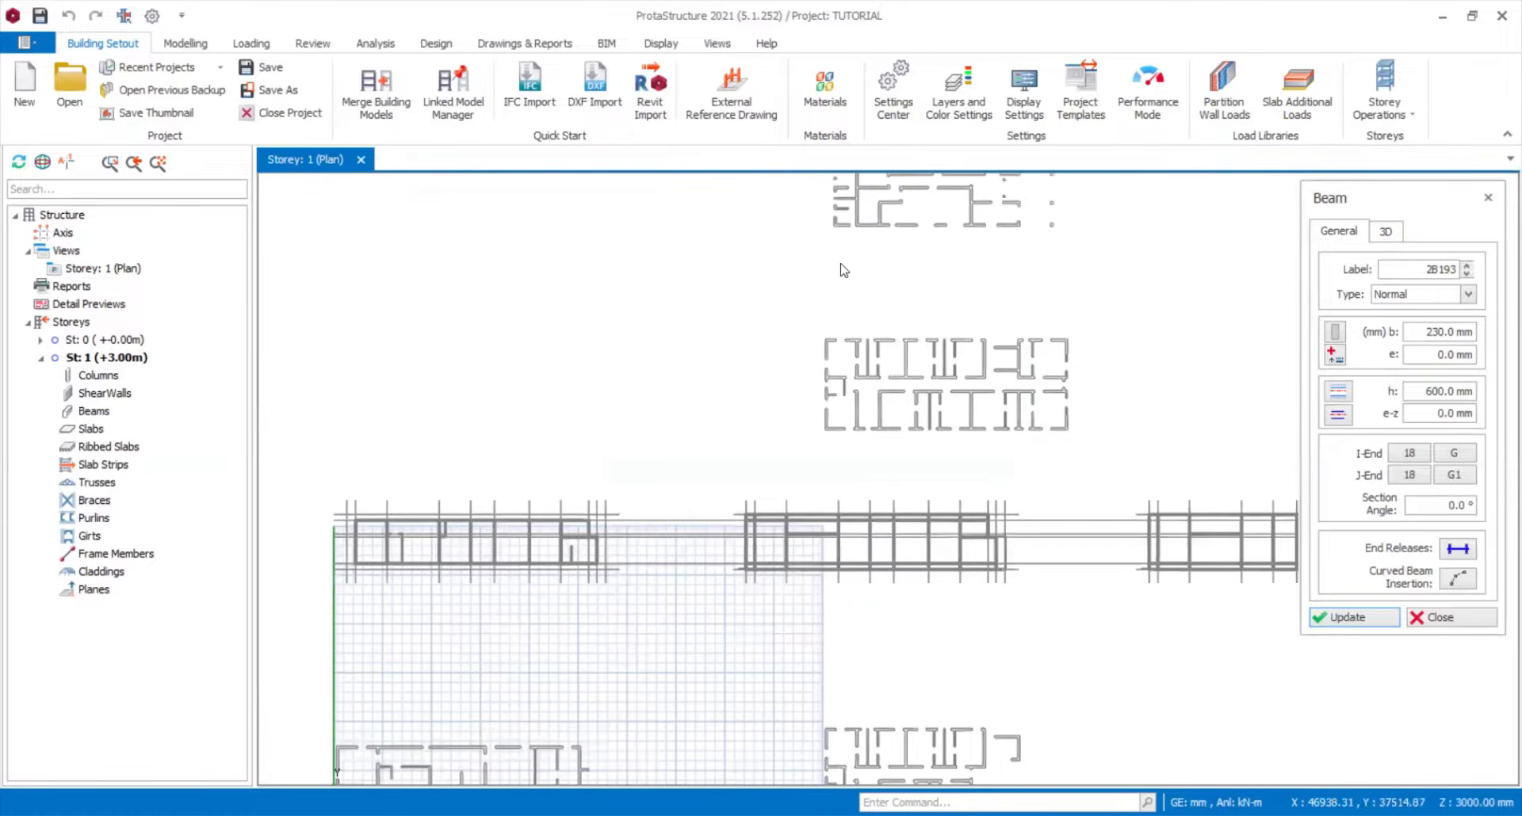
{"action": "middle_click_drag", "start_coordinate": [665, 505], "coordinate": [638, 543]}
- Compare the grid lines of the first gridded plan with those of the second plan in the row
{"action": "scroll", "coordinate": [423, 584], "scroll_direction": "up", "scroll_amount": 3}
{"action": "middle_click_drag", "start_coordinate": [379, 596], "coordinate": [695, 540]}
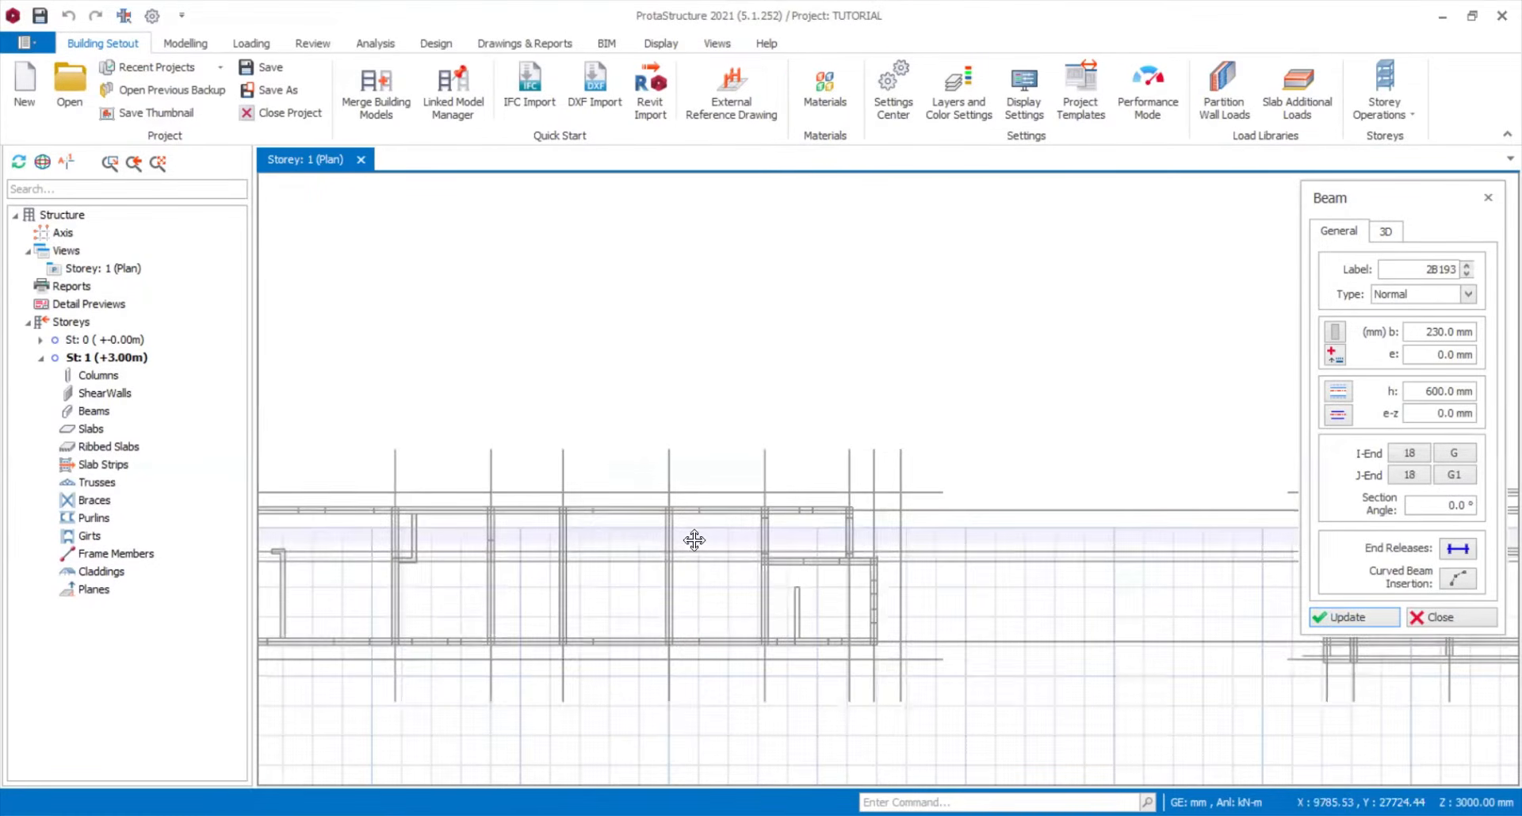
{"action": "mouse_move", "coordinate": [1010, 510]}
{"action": "middle_mouse_down"}
{"action": "mouse_move", "coordinate": [1032, 570]}
{"action": "mouse_move", "coordinate": [431, 546]}
{"action": "middle_mouse_up"}
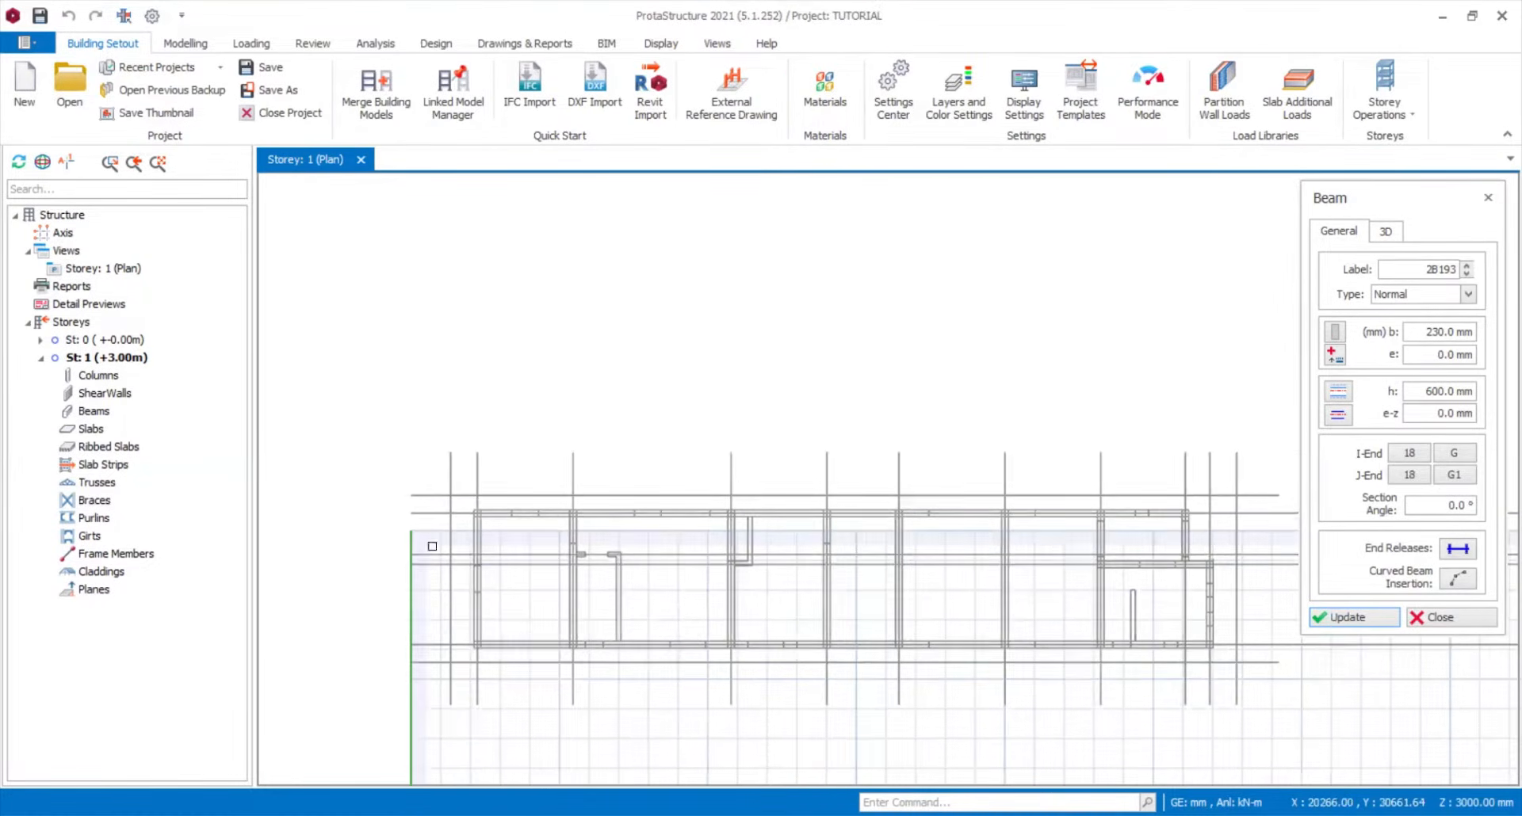
{"action": "middle_click_drag", "start_coordinate": [985, 548], "coordinate": [559, 546]}
{"action": "middle_click_drag", "start_coordinate": [995, 567], "coordinate": [788, 567]}
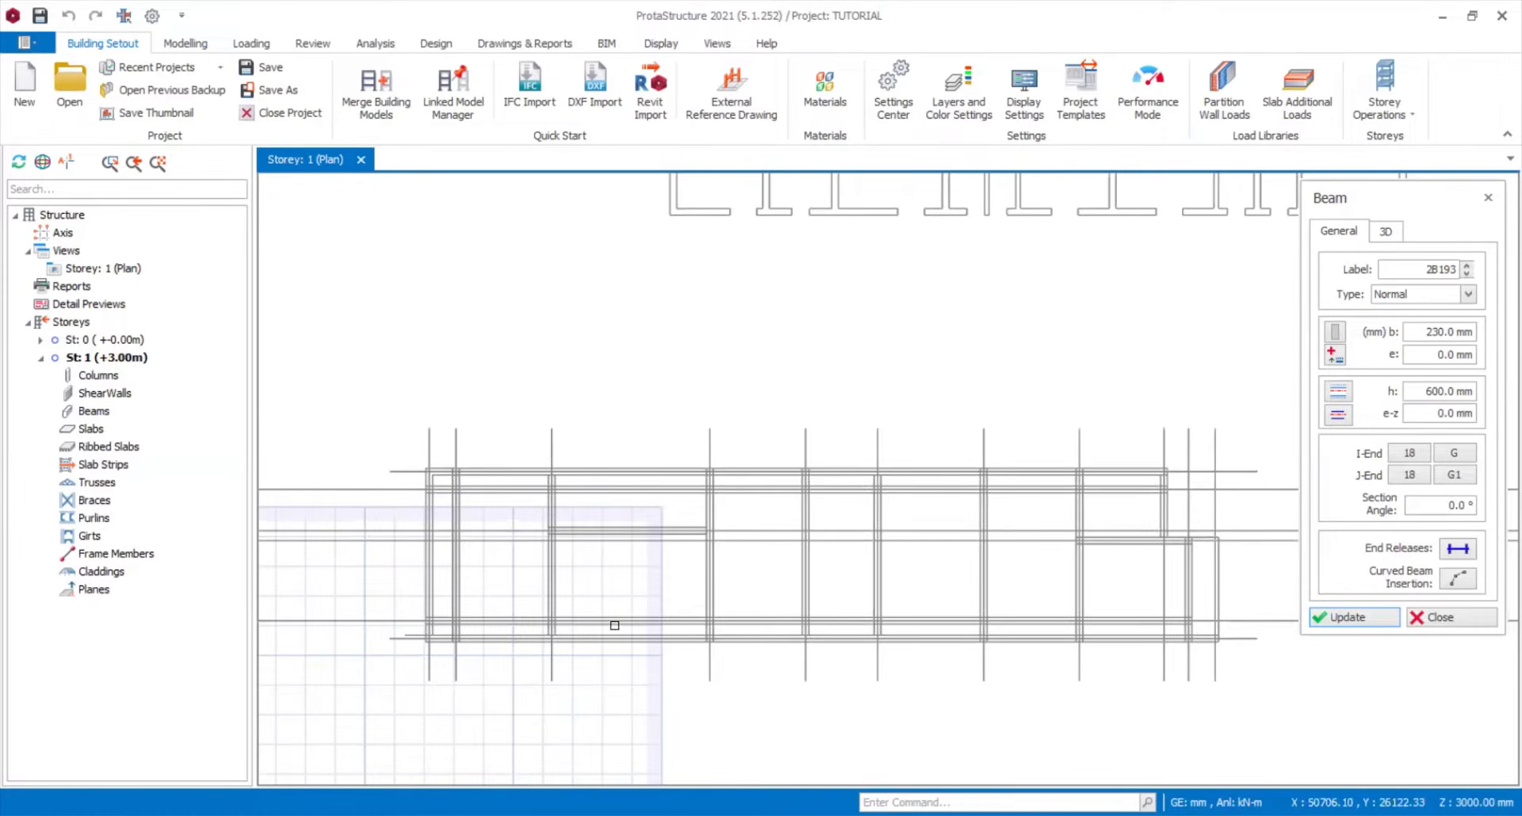
{"action": "scroll", "coordinate": [676, 495], "scroll_direction": "up", "scroll_amount": 1}
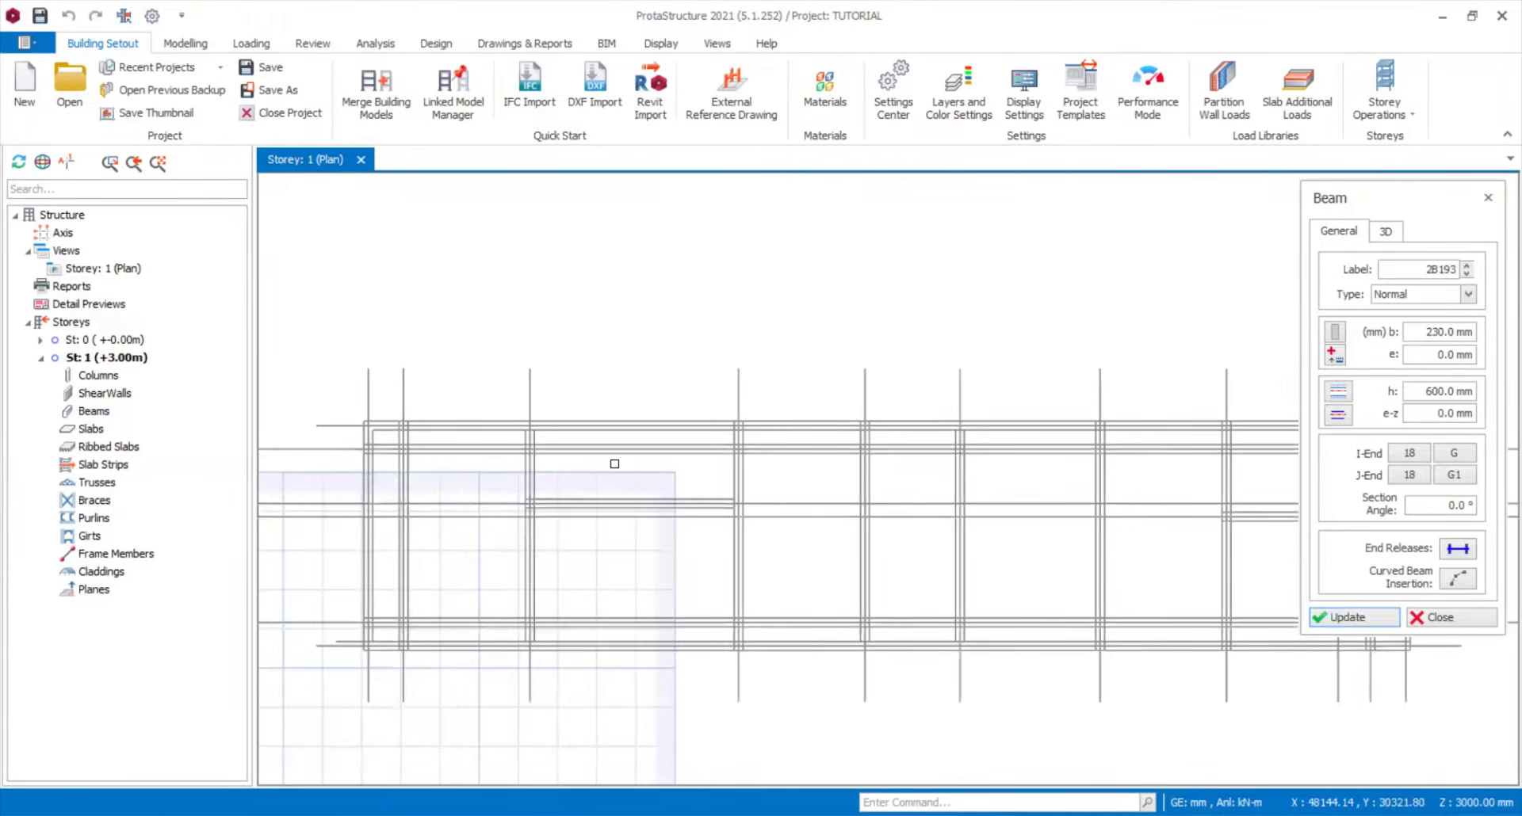
{"action": "scroll", "coordinate": [932, 529], "scroll_direction": "down", "scroll_amount": 1}
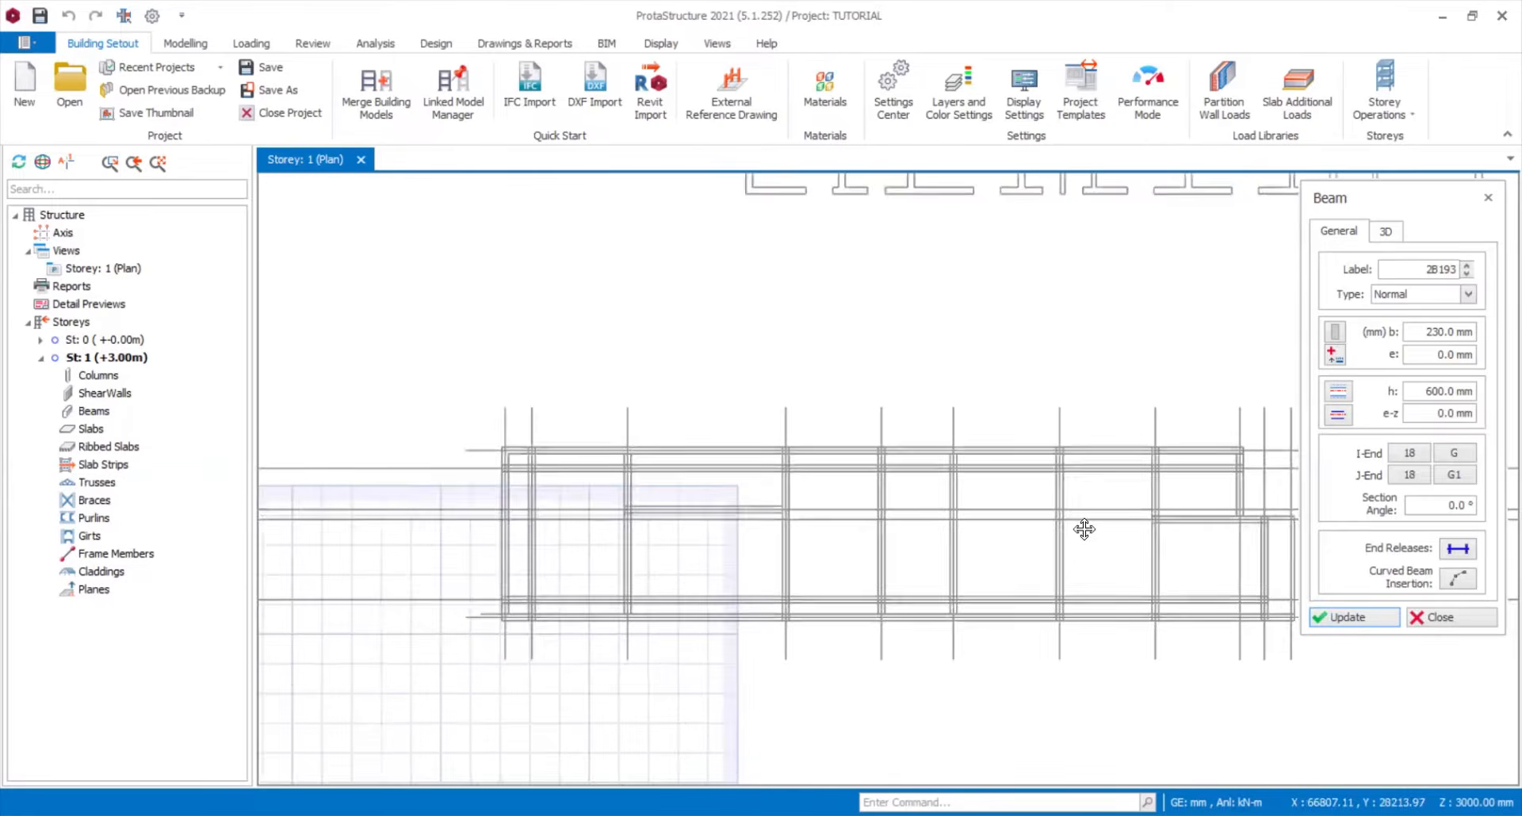
{"action": "middle_click_drag", "start_coordinate": [1094, 533], "coordinate": [966, 524]}
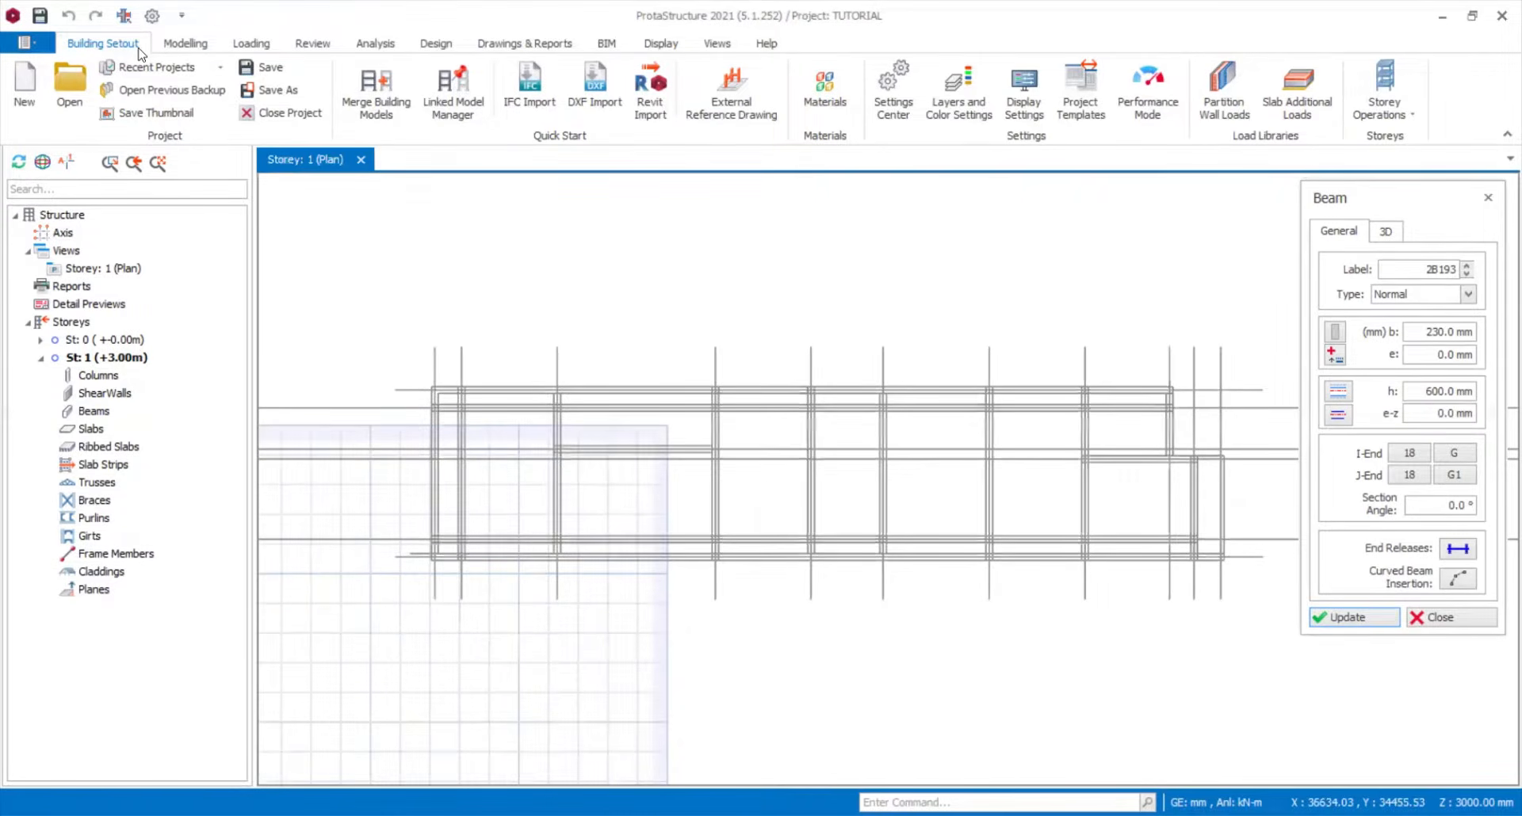
- Insert a vertical grid axis labelled 1A along the second plan's leftmost reference line, from its upper to its lower endpoint
{"action": "left_click", "coordinate": [190, 46]}
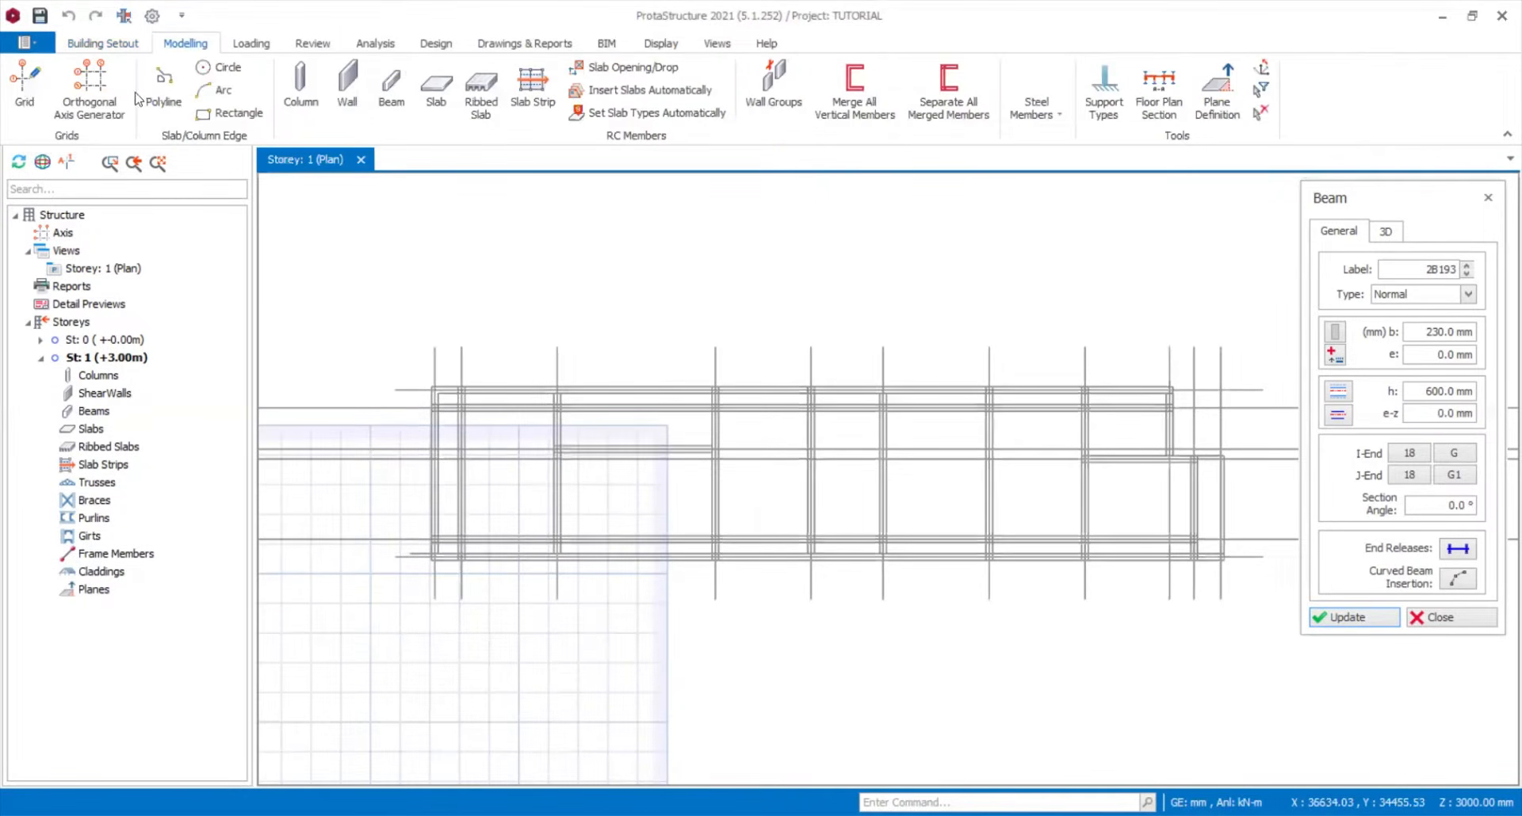
{"action": "left_click", "coordinate": [33, 98]}
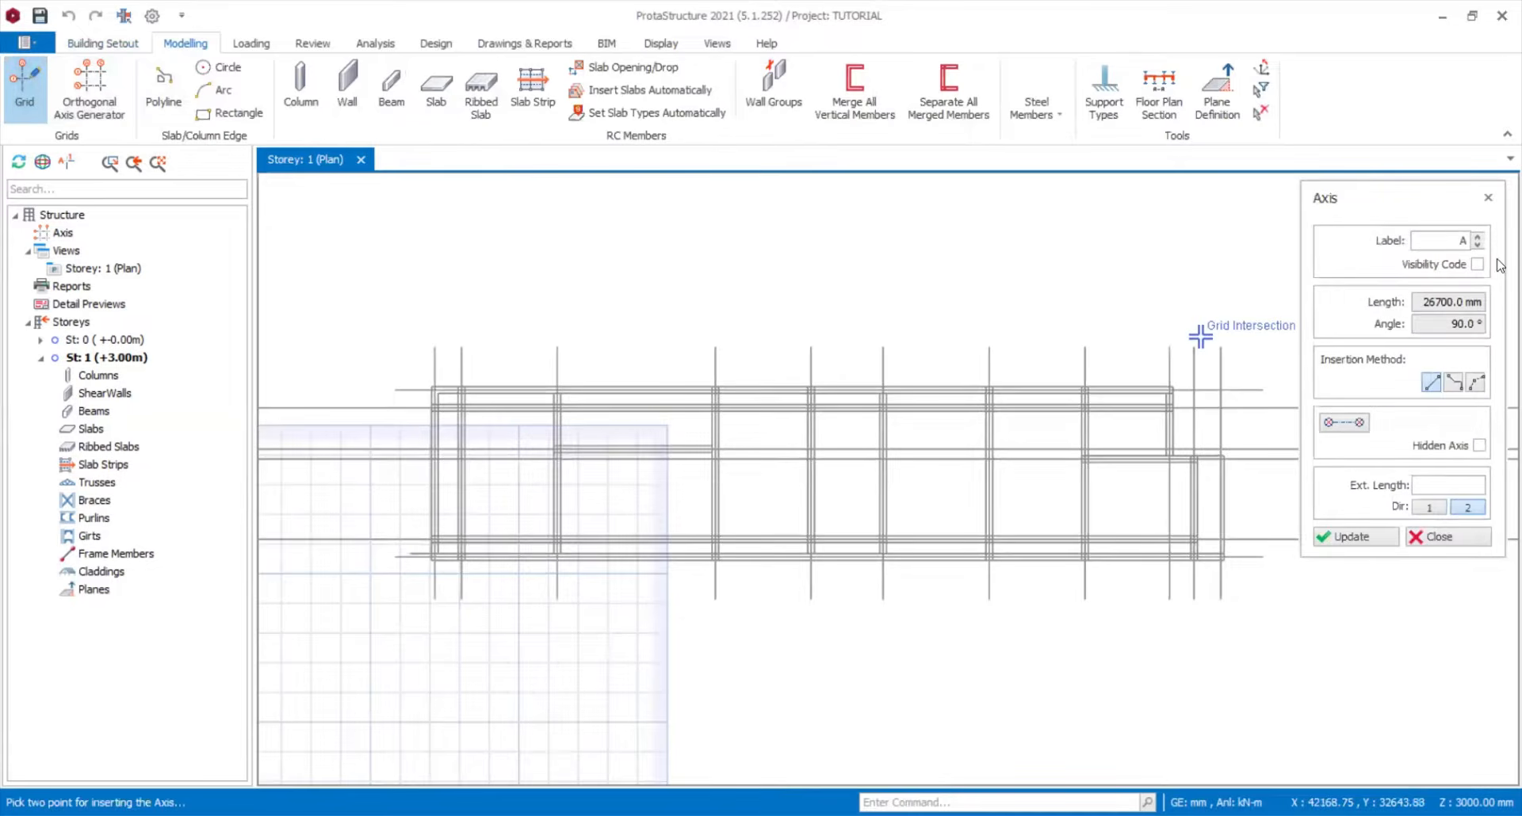
{"action": "left_click", "coordinate": [1452, 236]}
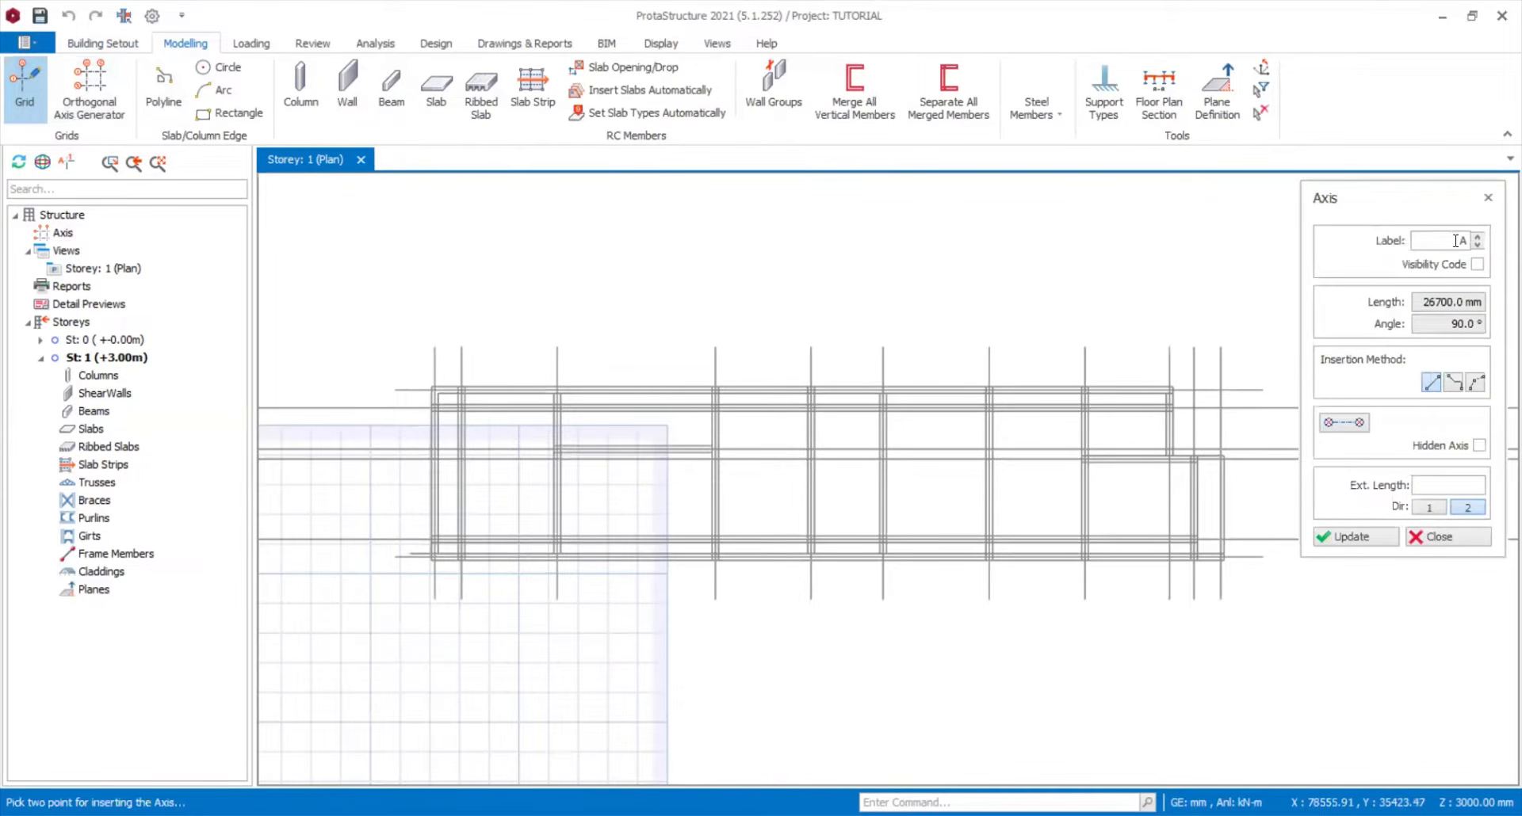
{"action": "type", "text": "1"}
{"action": "left_click", "coordinate": [436, 347]}
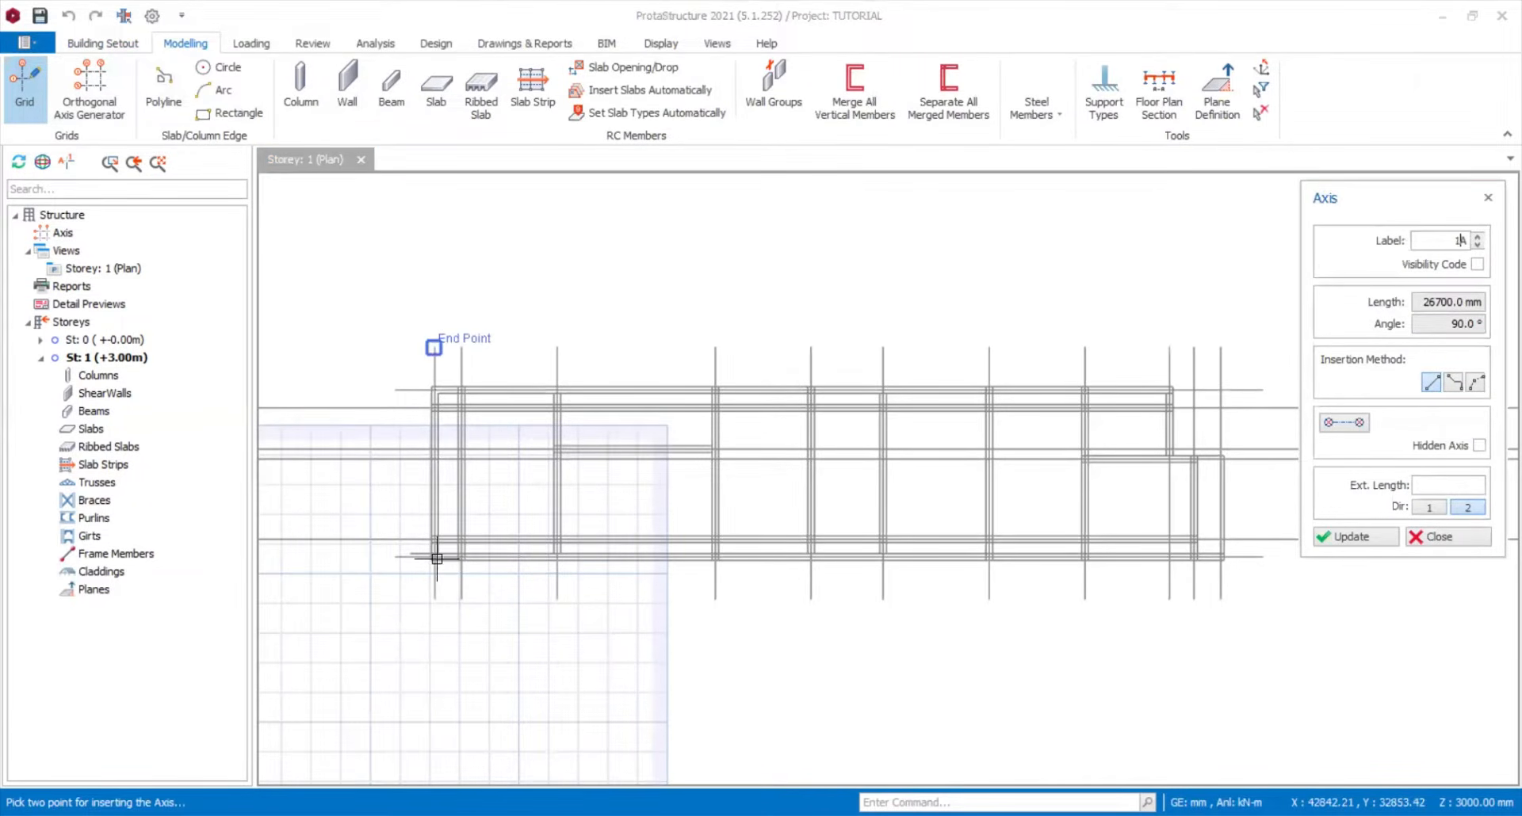
{"action": "left_click", "coordinate": [434, 599]}
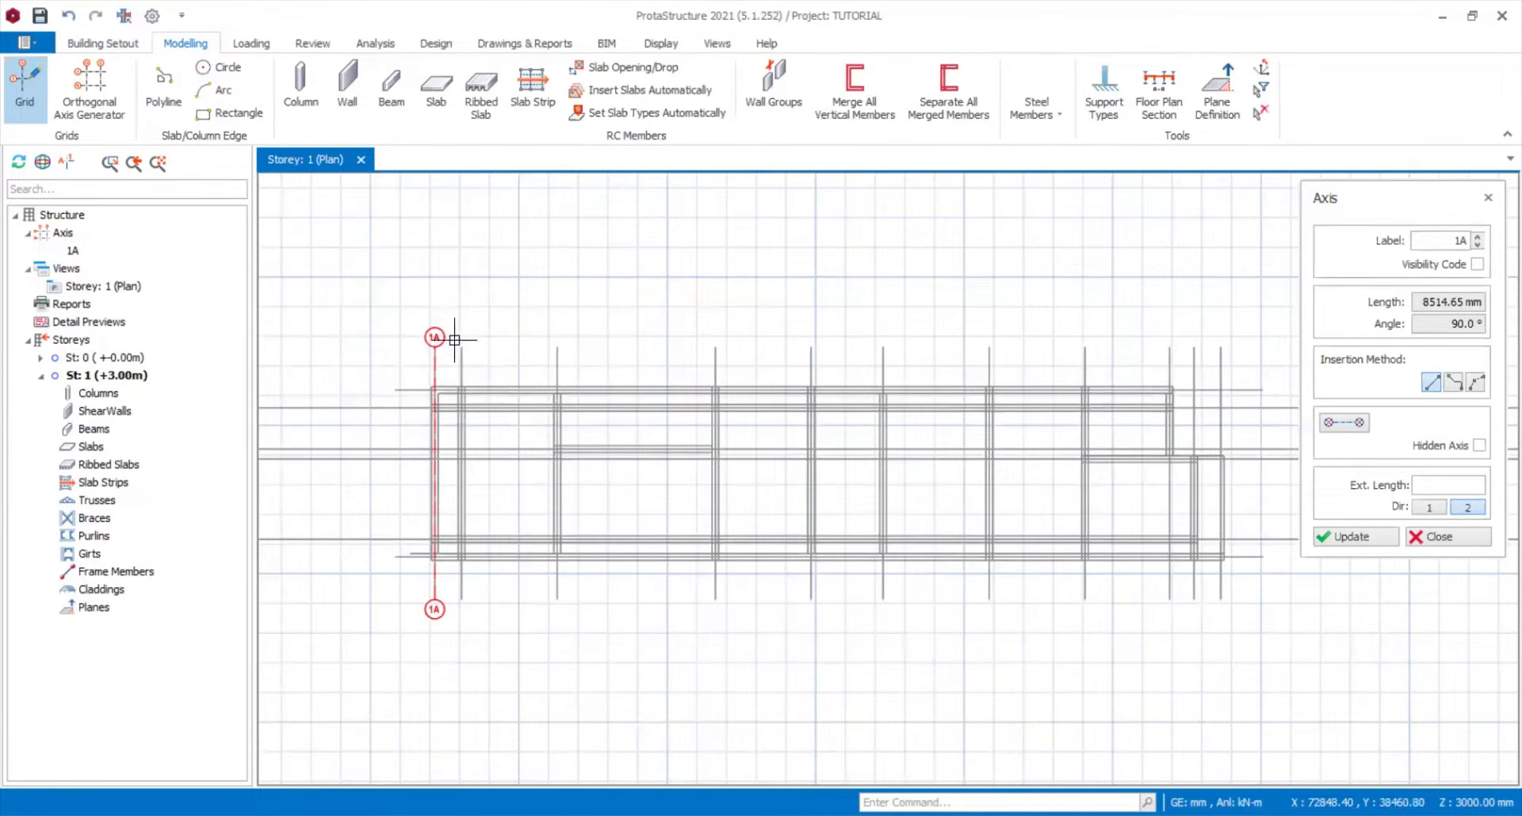
- Insert a vertical grid axis labelled 1 along the second reference line from the left of the same plan
{"action": "type", "text": "1"}
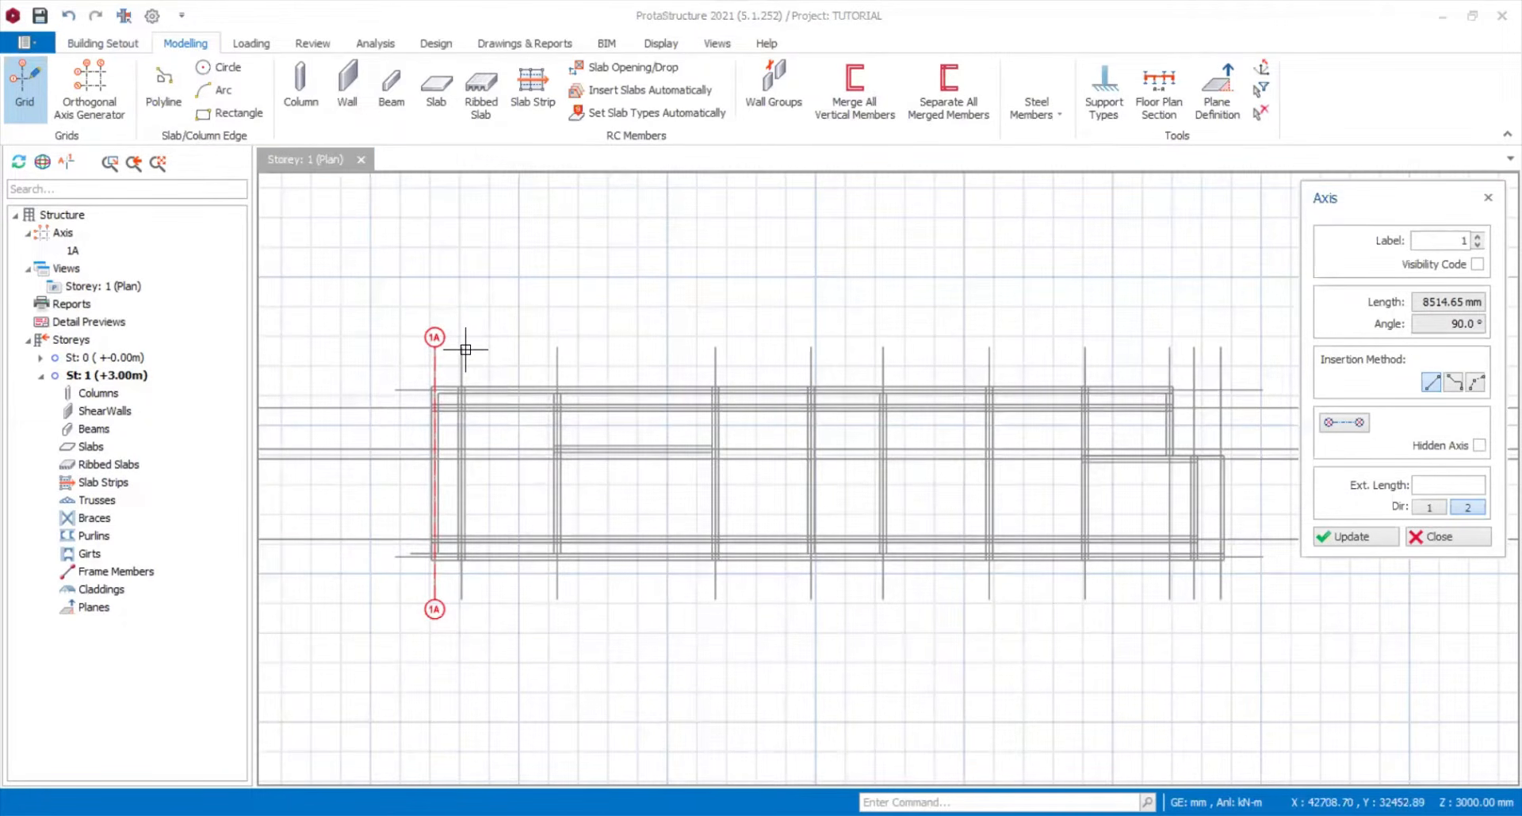
{"action": "left_click", "coordinate": [460, 601]}
{"action": "left_click", "coordinate": [460, 601]}
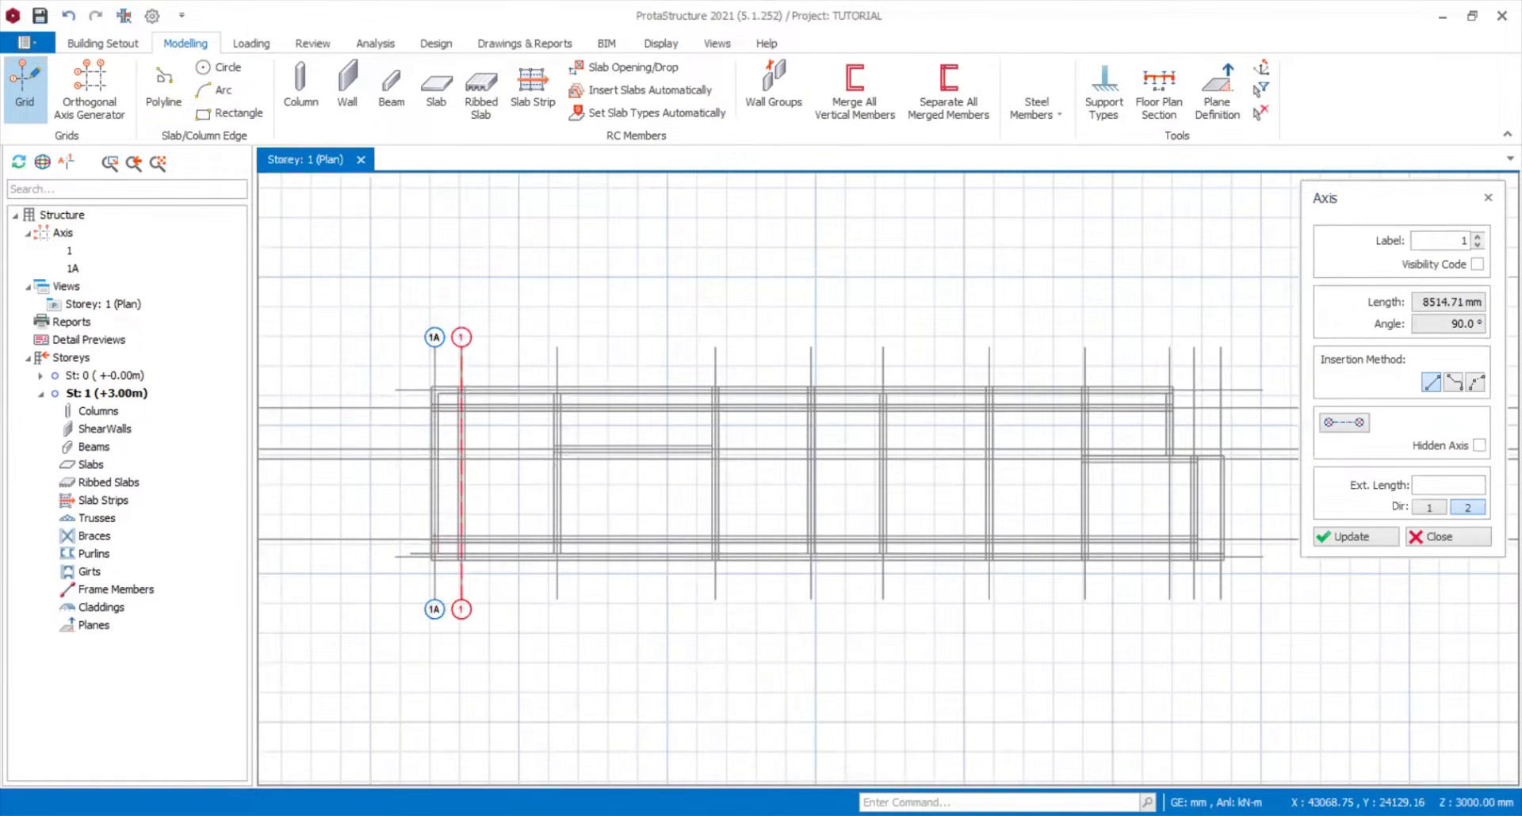
- Insert vertical grid axes 2 through 6 along the next five reference lines of the plan, from their upper to their lower endpoints
{"action": "left_click", "coordinate": [556, 342]}
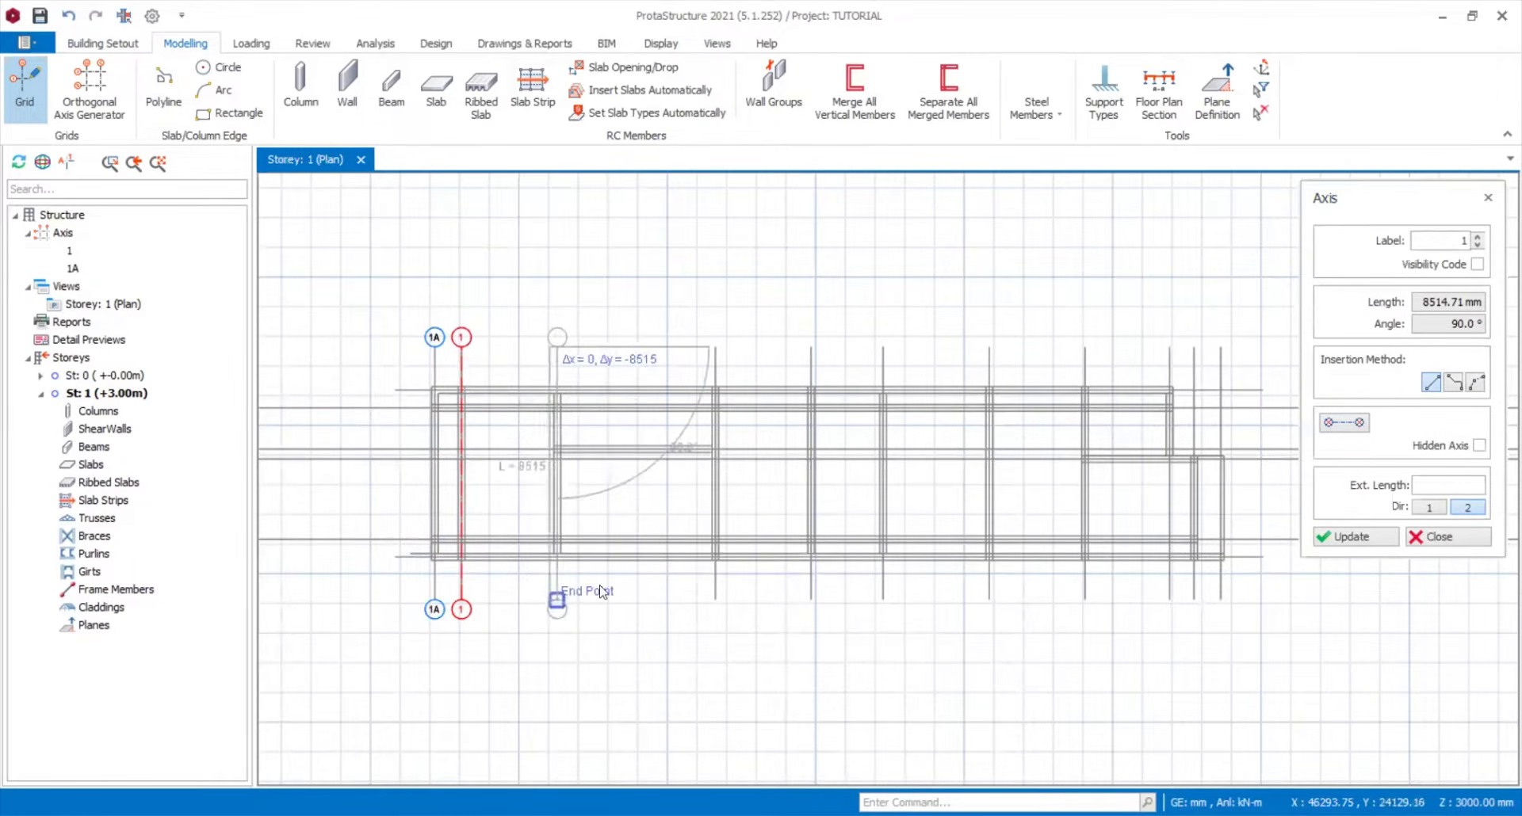
{"action": "left_click", "coordinate": [556, 607]}
{"action": "left_click", "coordinate": [717, 348]}
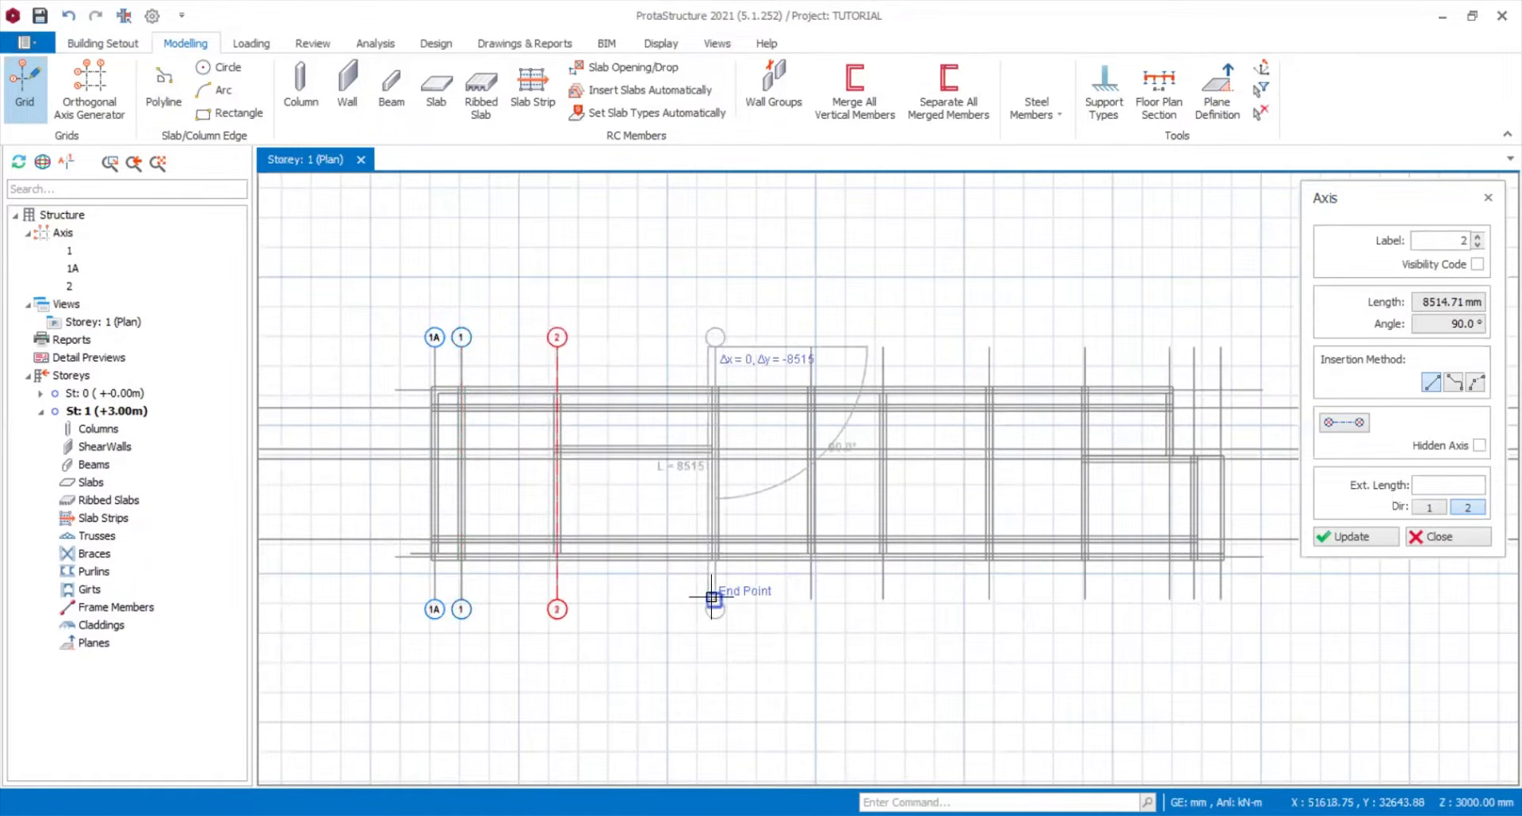
{"action": "left_click", "coordinate": [810, 600]}
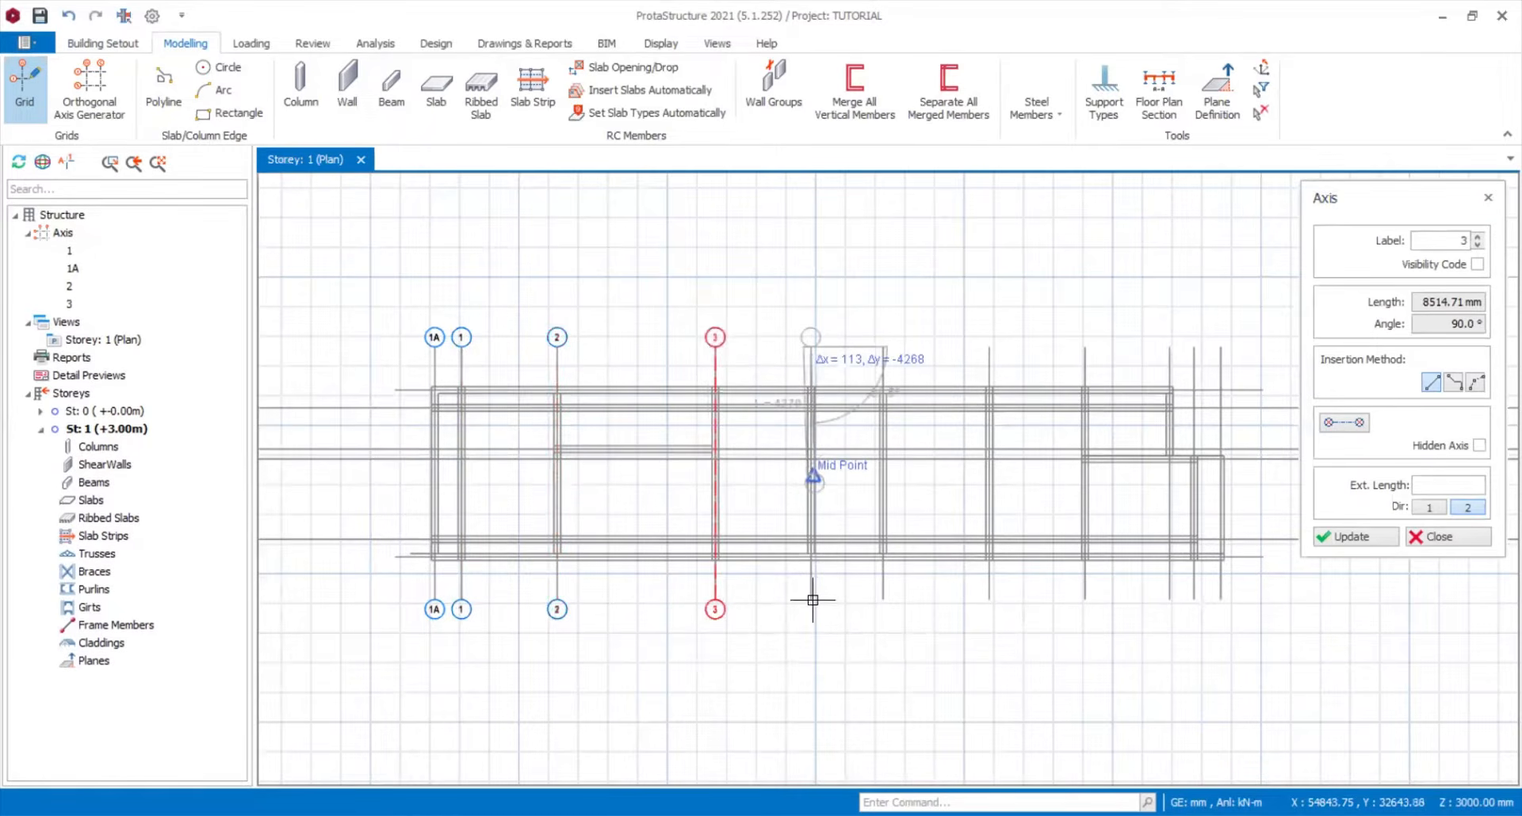
{"action": "left_click", "coordinate": [810, 600]}
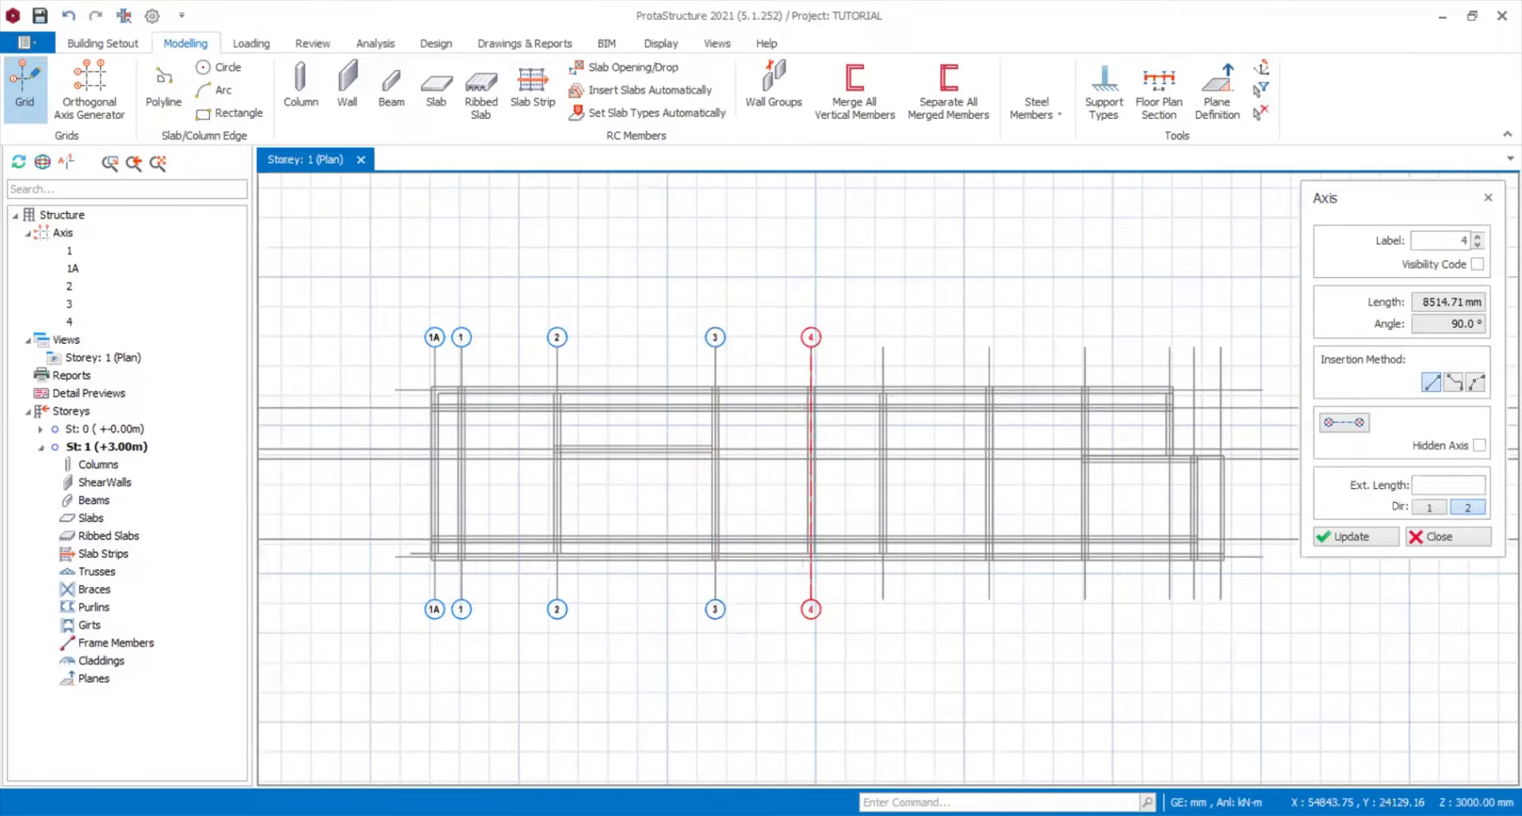
{"action": "left_click", "coordinate": [882, 348]}
{"action": "left_click", "coordinate": [882, 589]}
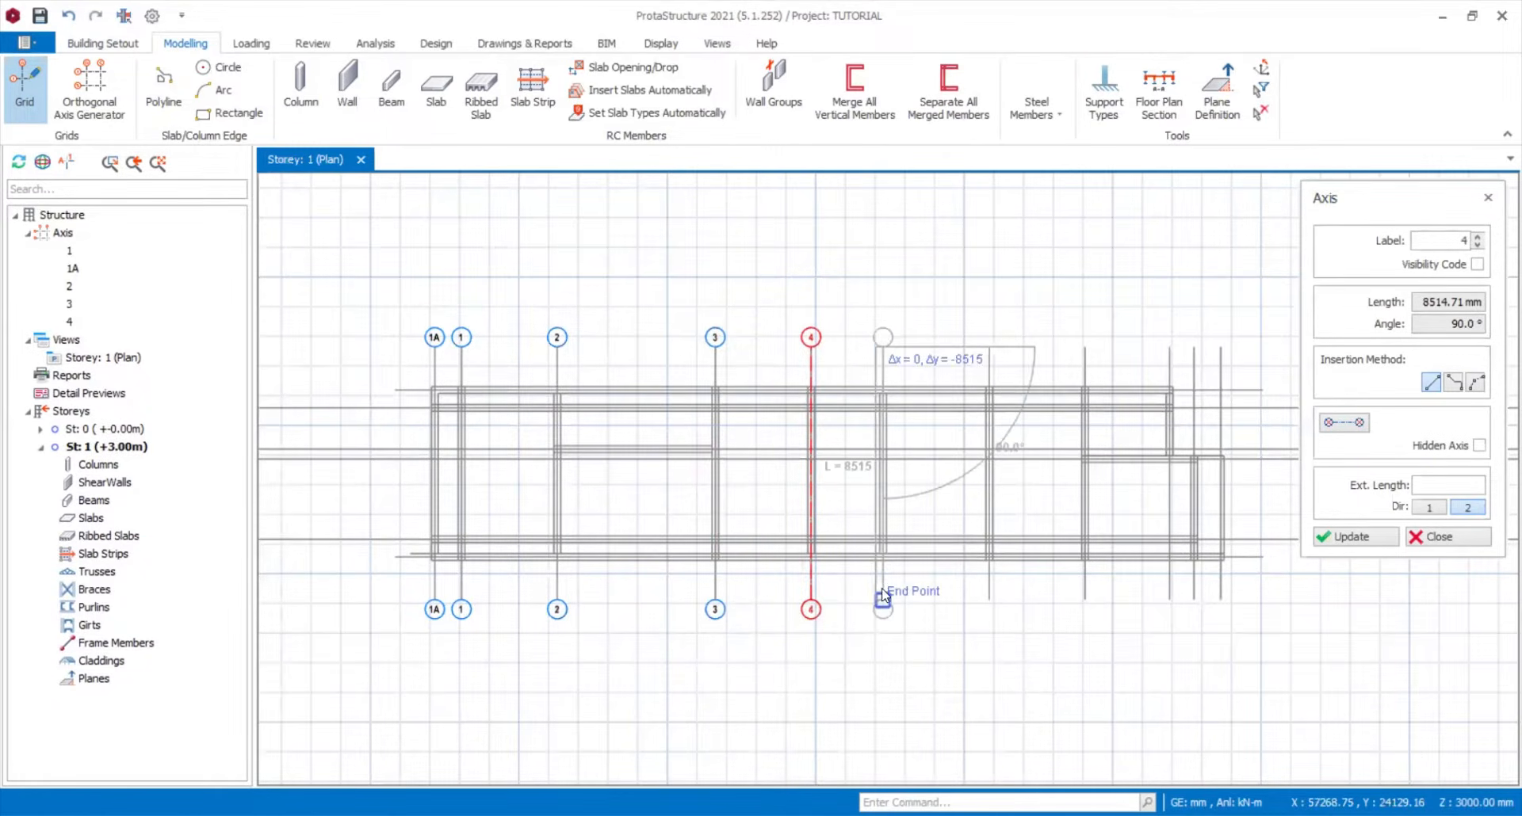
{"action": "left_click", "coordinate": [989, 600]}
- Try to insert axis 7 along the next reference line, and delete the slanted axis
{"action": "left_click", "coordinate": [1084, 347]}
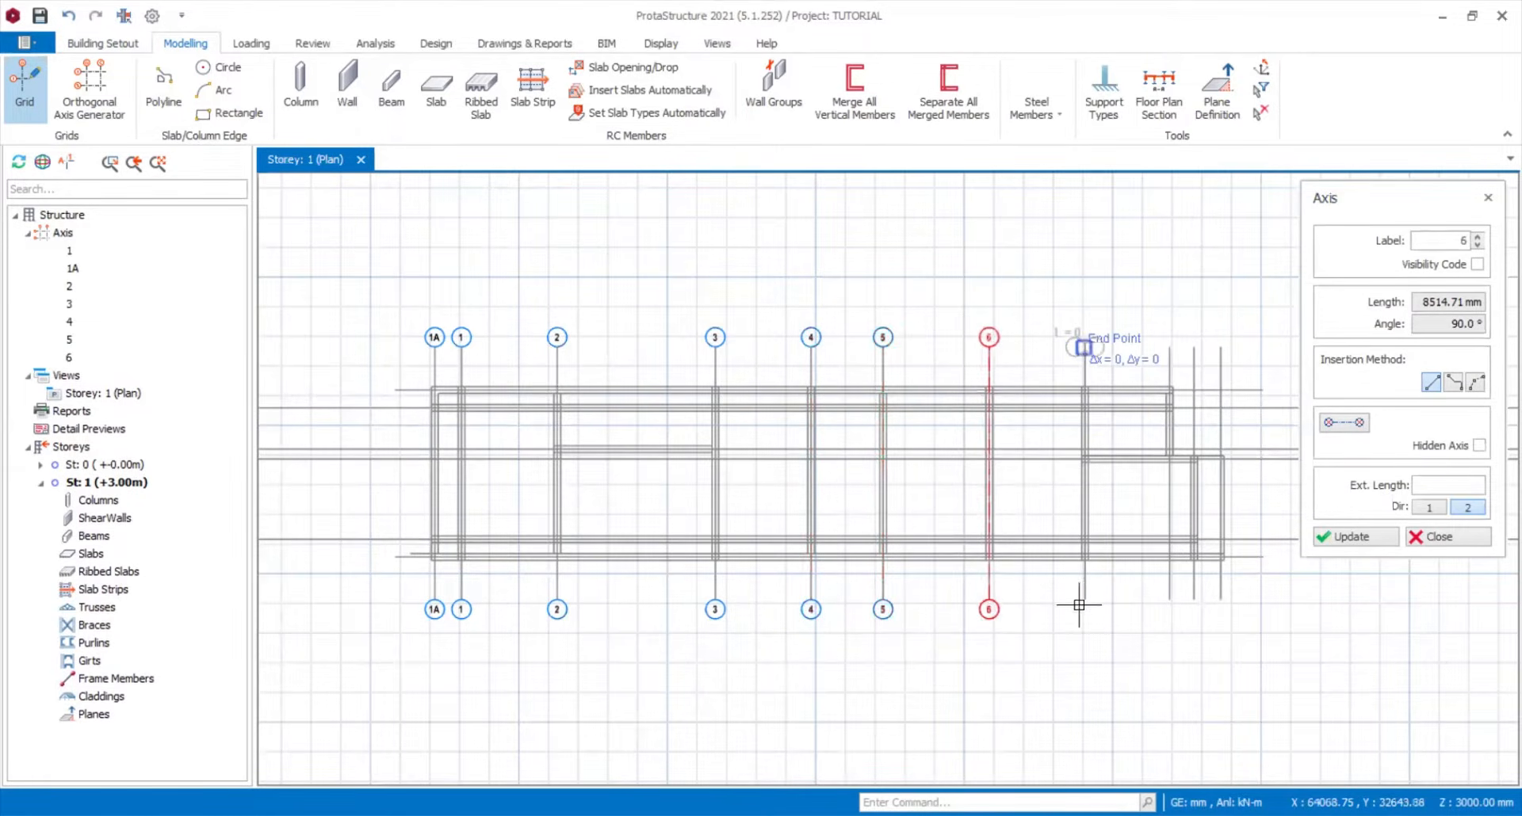
{"action": "left_click", "coordinate": [1082, 604]}
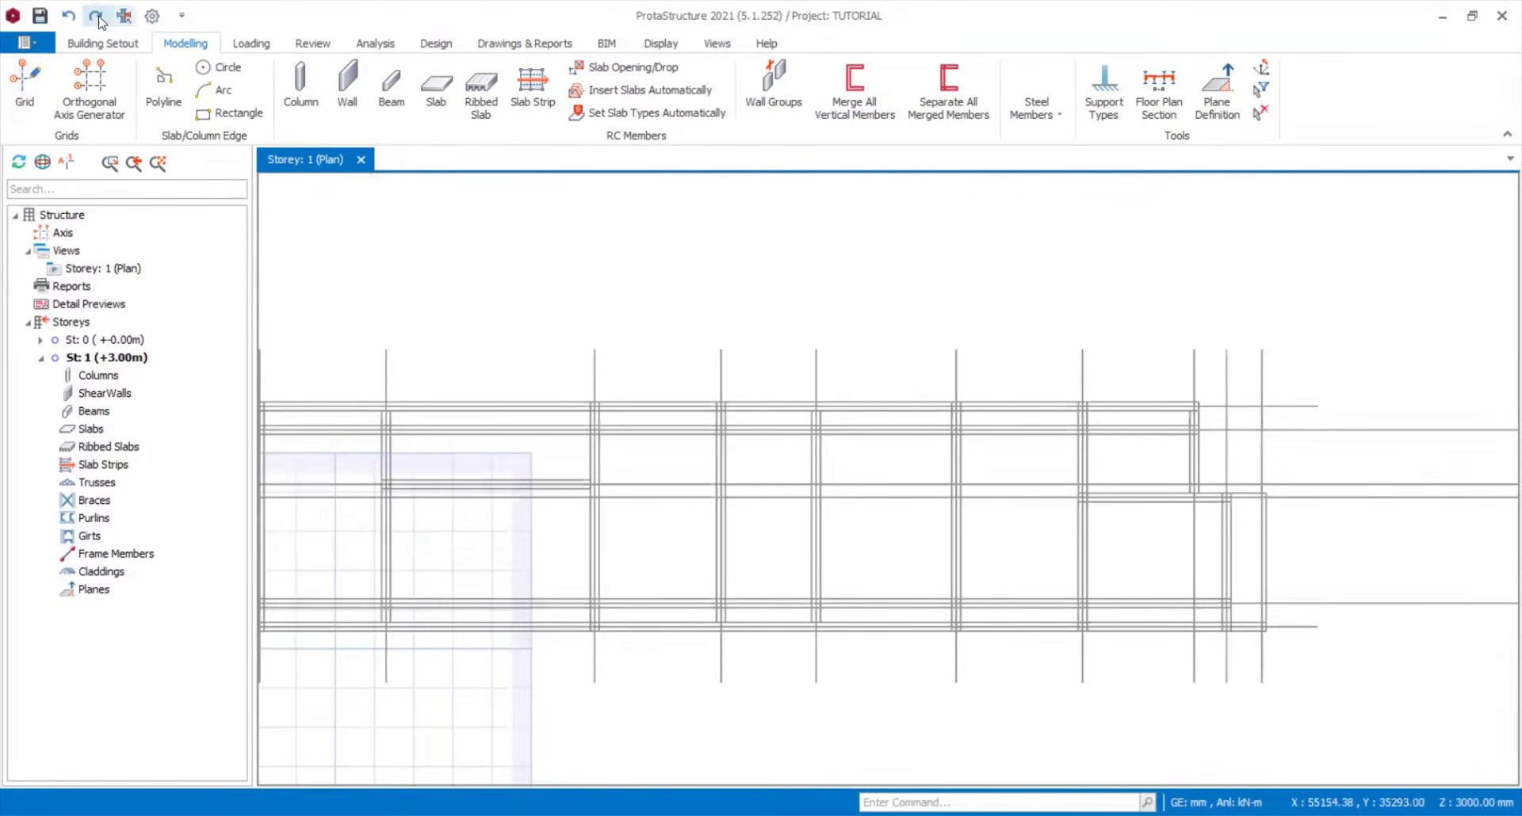
{"action": "left_click", "coordinate": [1087, 338]}
{"action": "scroll", "coordinate": [1088, 339], "scroll_direction": "up", "scroll_amount": 1}
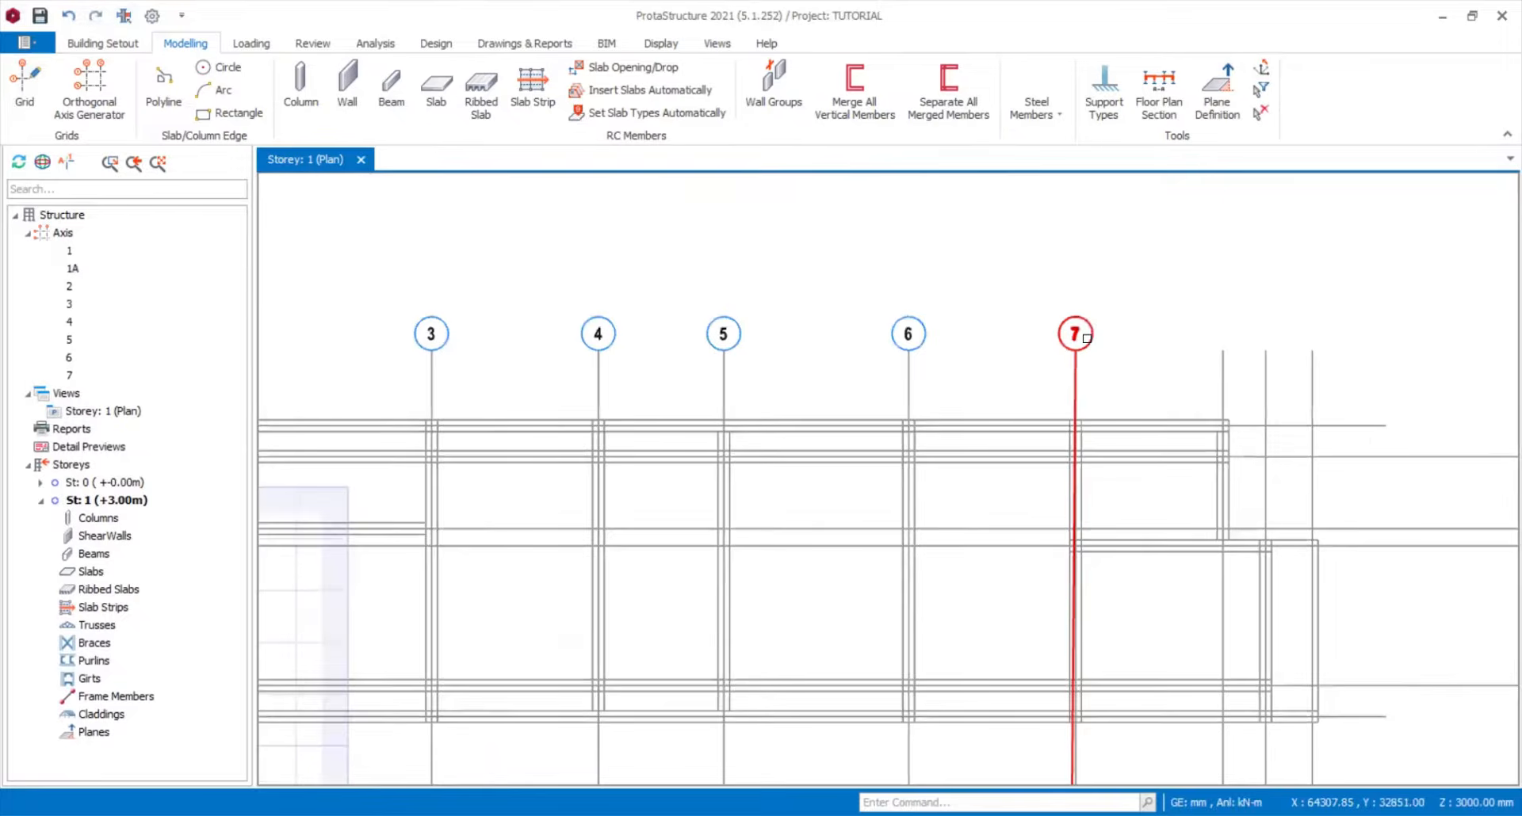
{"action": "left_click", "coordinate": [1074, 361]}
{"action": "scroll", "coordinate": [1079, 357], "scroll_direction": "down", "scroll_amount": 1}
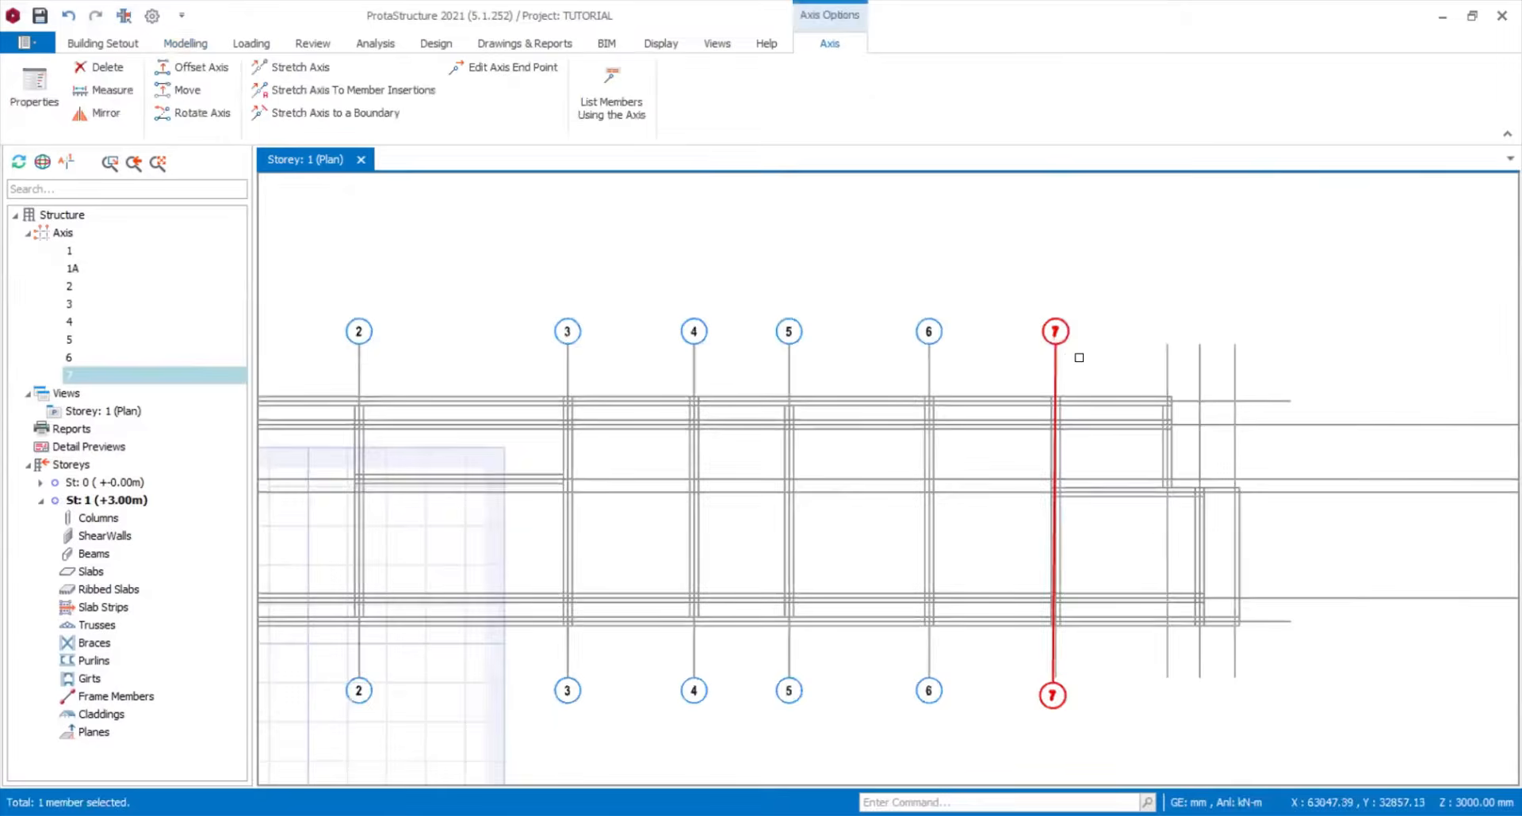
{"action": "key", "text": "Delete"}
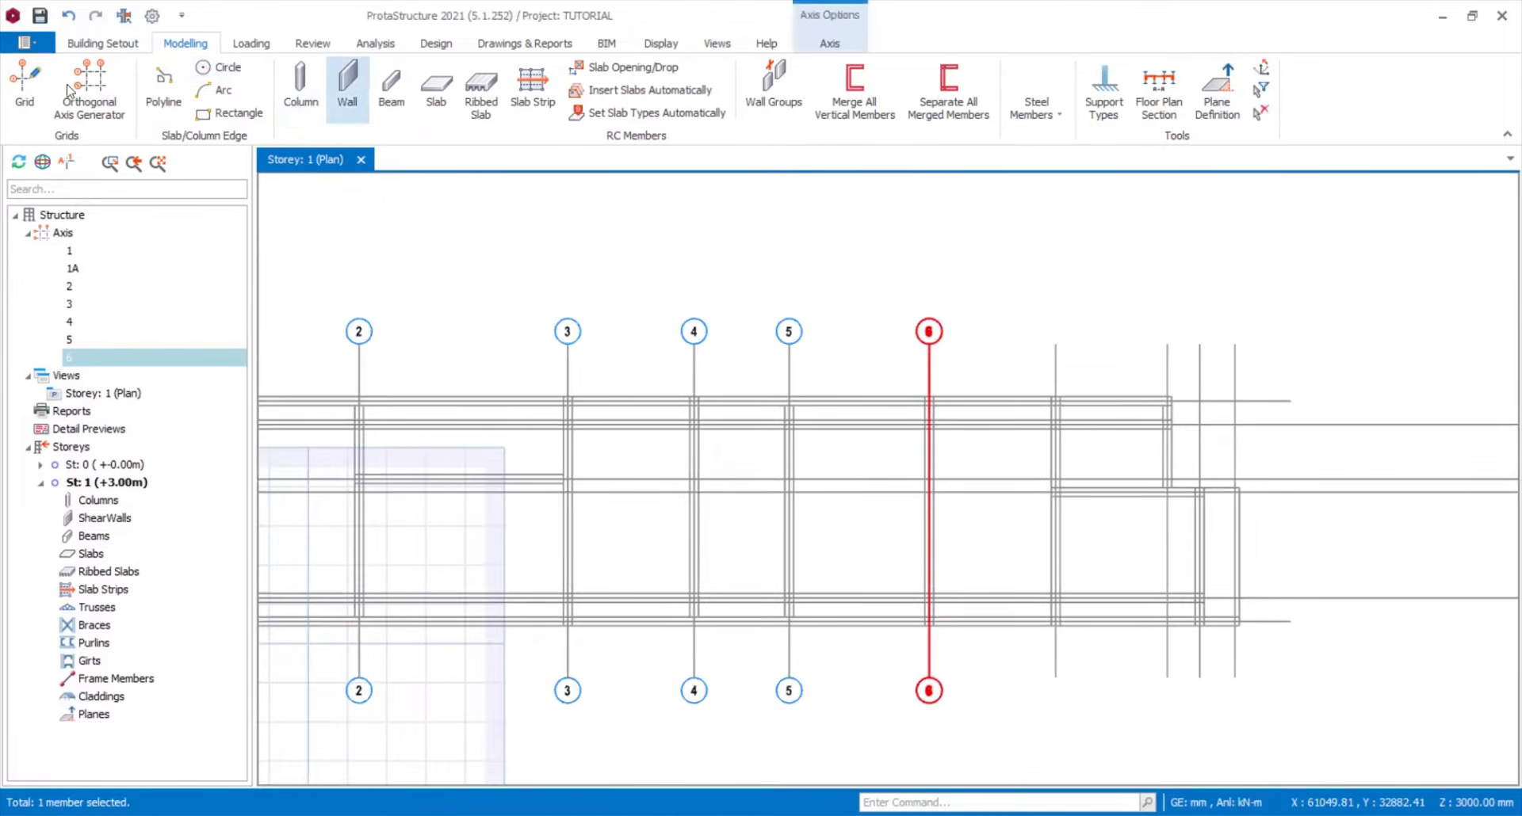
- Insert vertical grid axes 7, 8 and 9 along the next three reference lines, about 8700, 9000 and 9100 mm long
{"action": "left_click", "coordinate": [17, 95]}
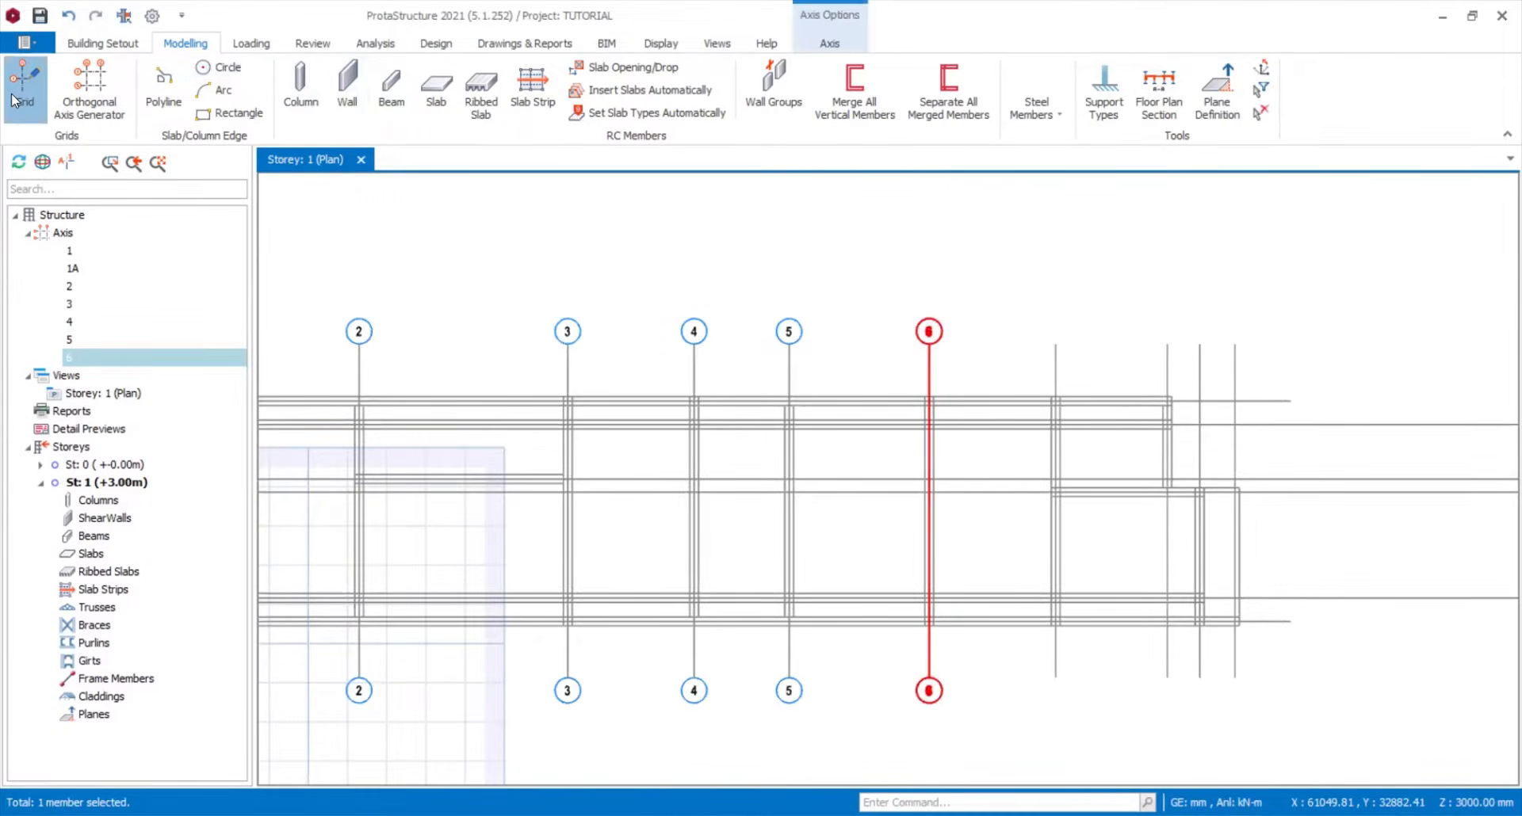
{"action": "left_click", "coordinate": [1056, 342]}
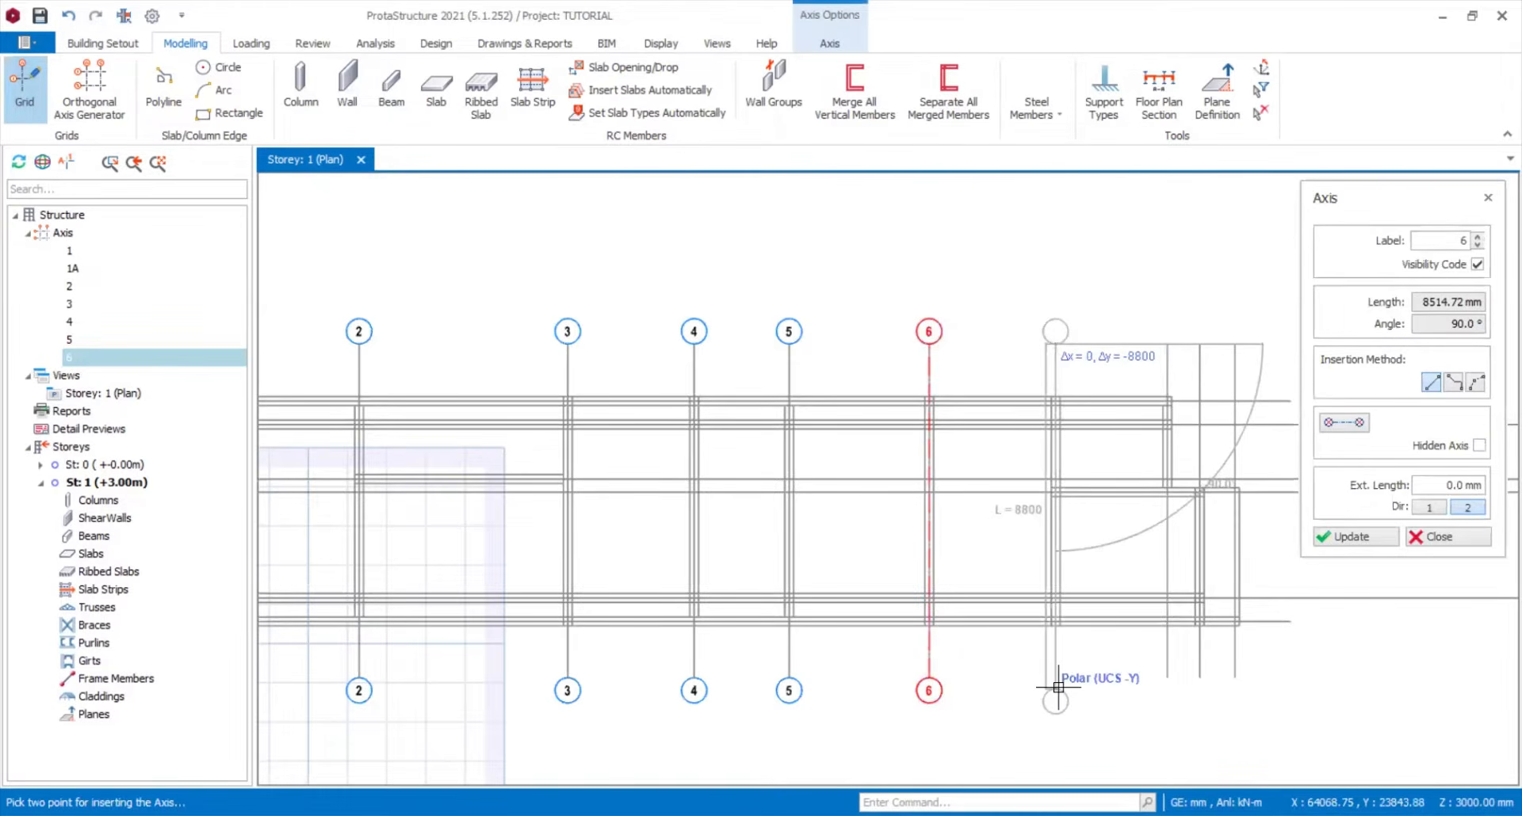
{"action": "left_click", "coordinate": [1062, 693]}
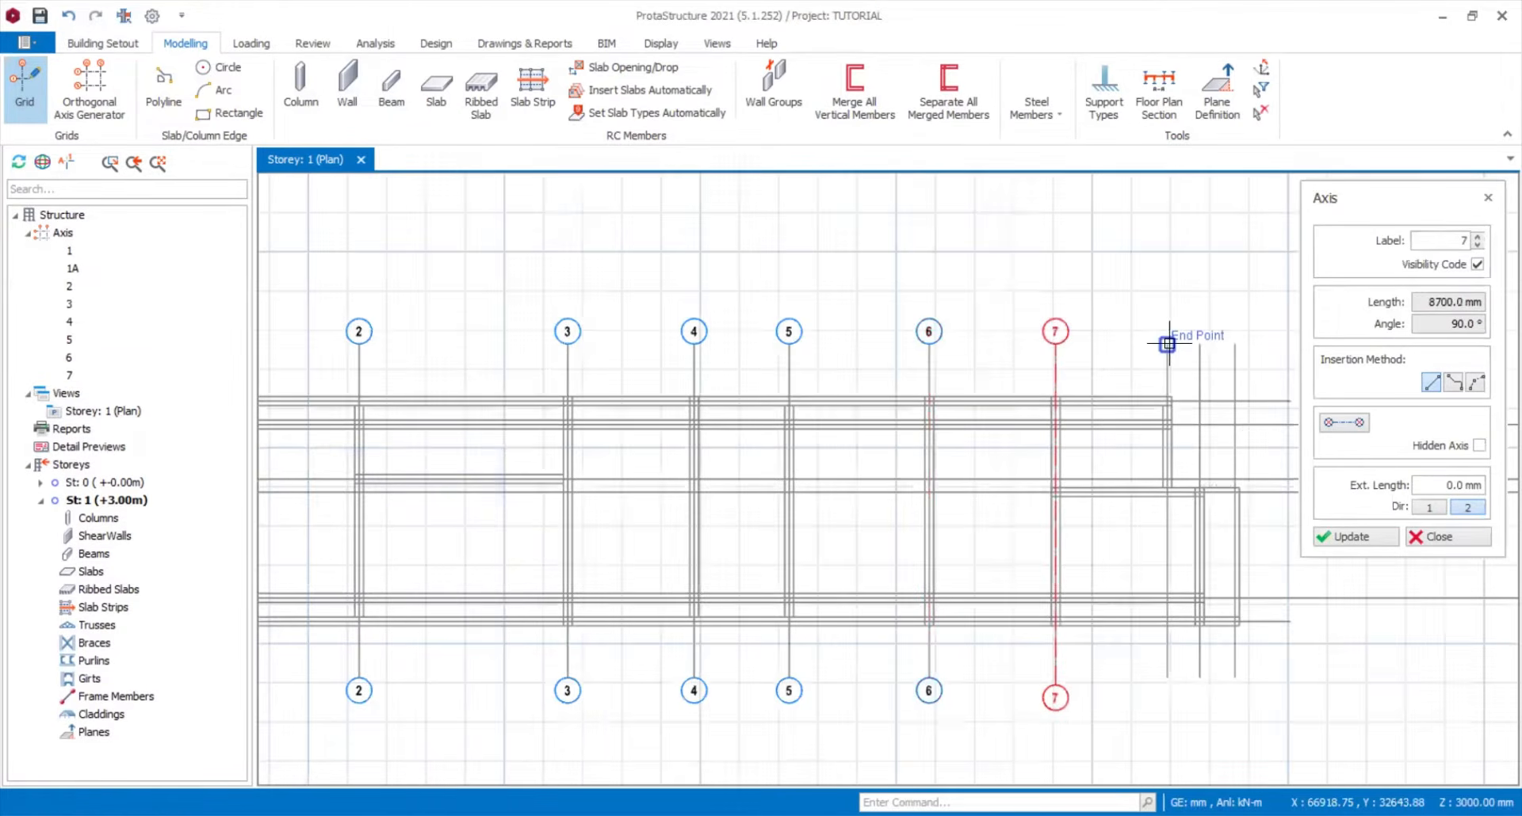
{"action": "left_click", "coordinate": [1191, 543]}
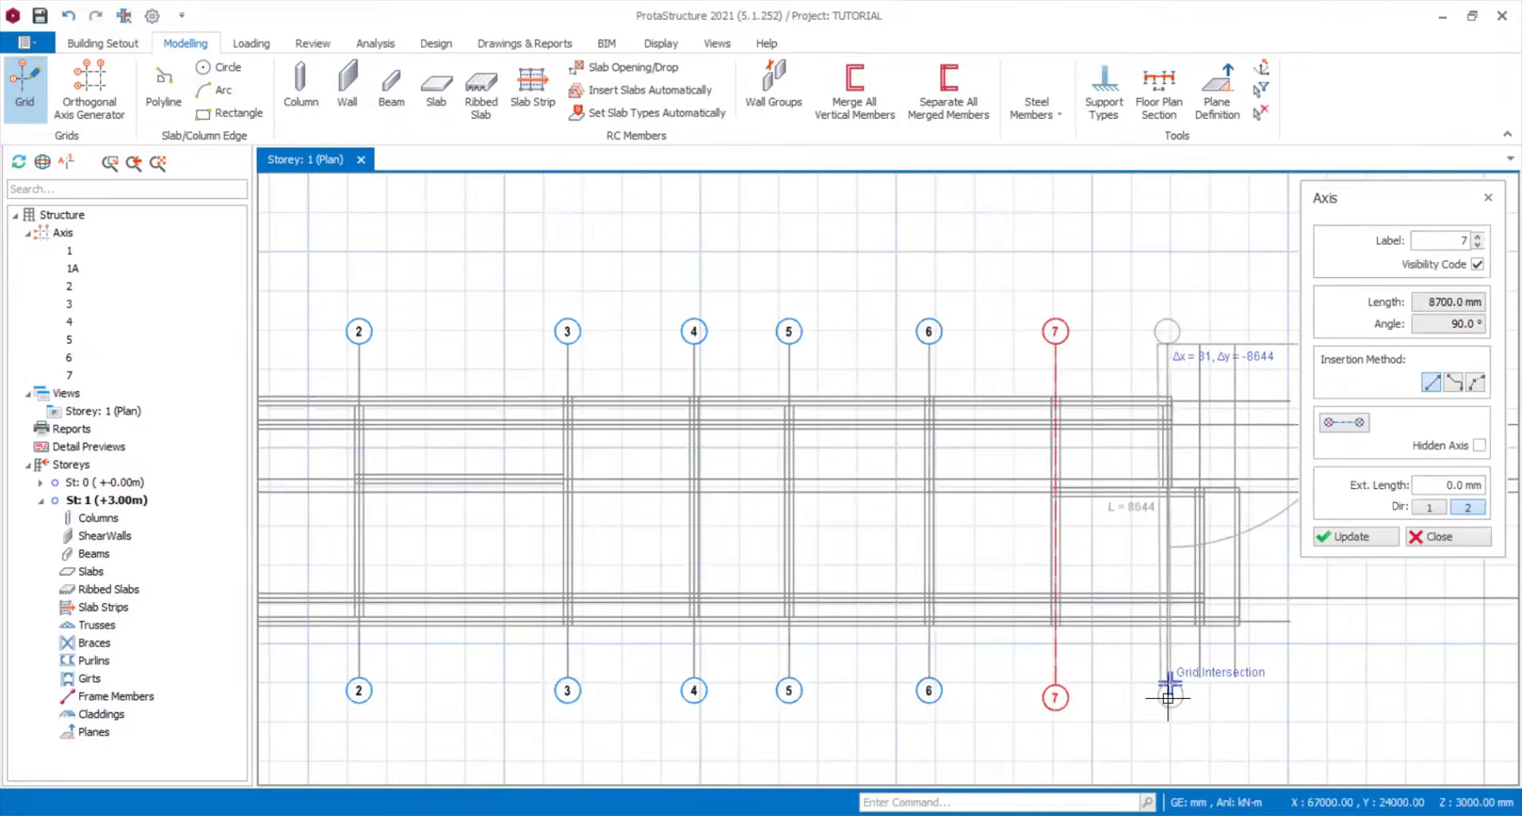
{"action": "left_click", "coordinate": [1170, 697]}
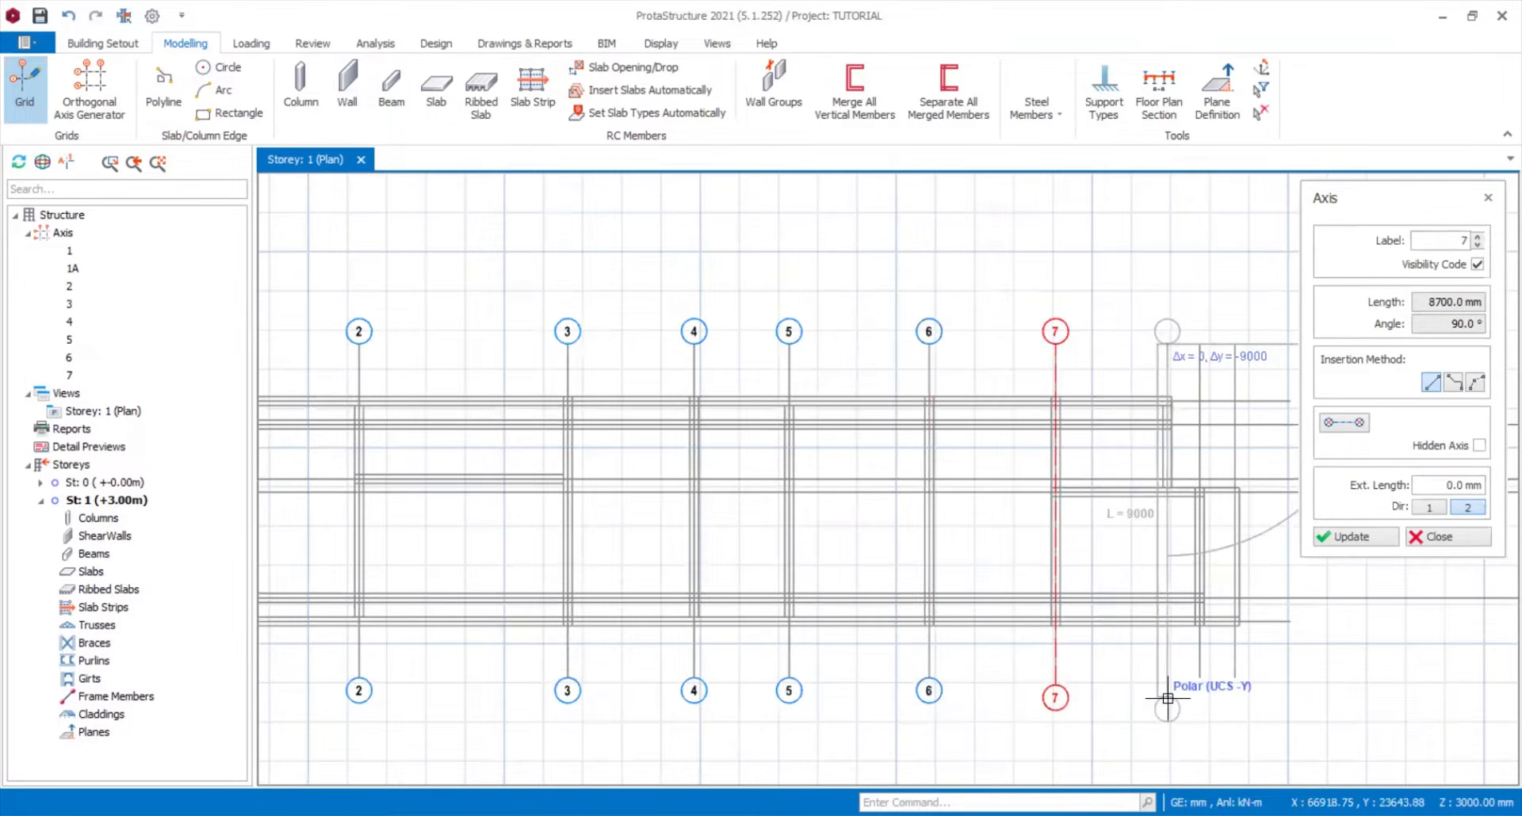
{"action": "left_click", "coordinate": [1196, 347]}
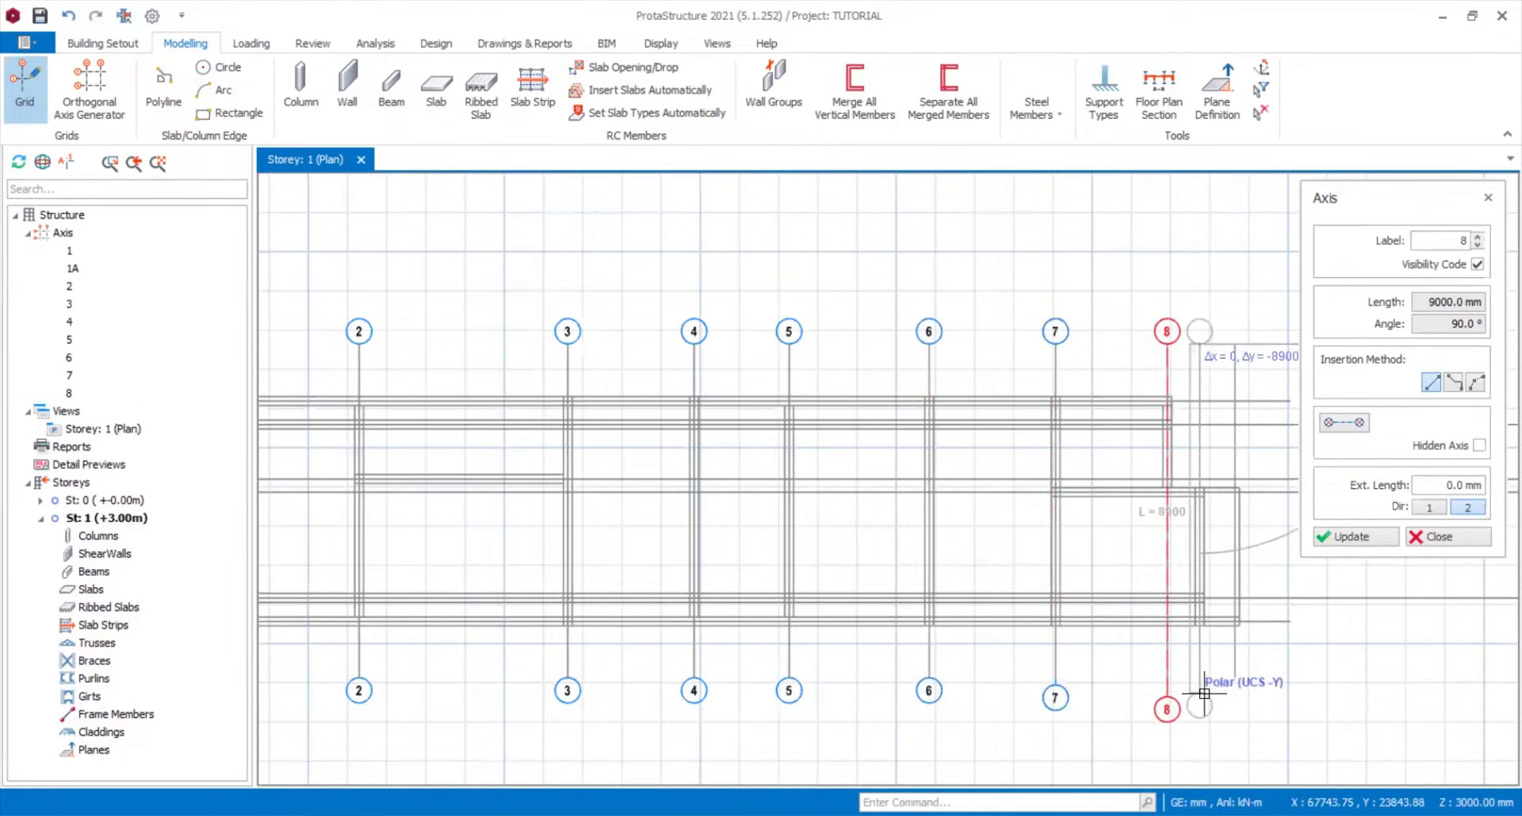
{"action": "left_click", "coordinate": [1201, 702]}
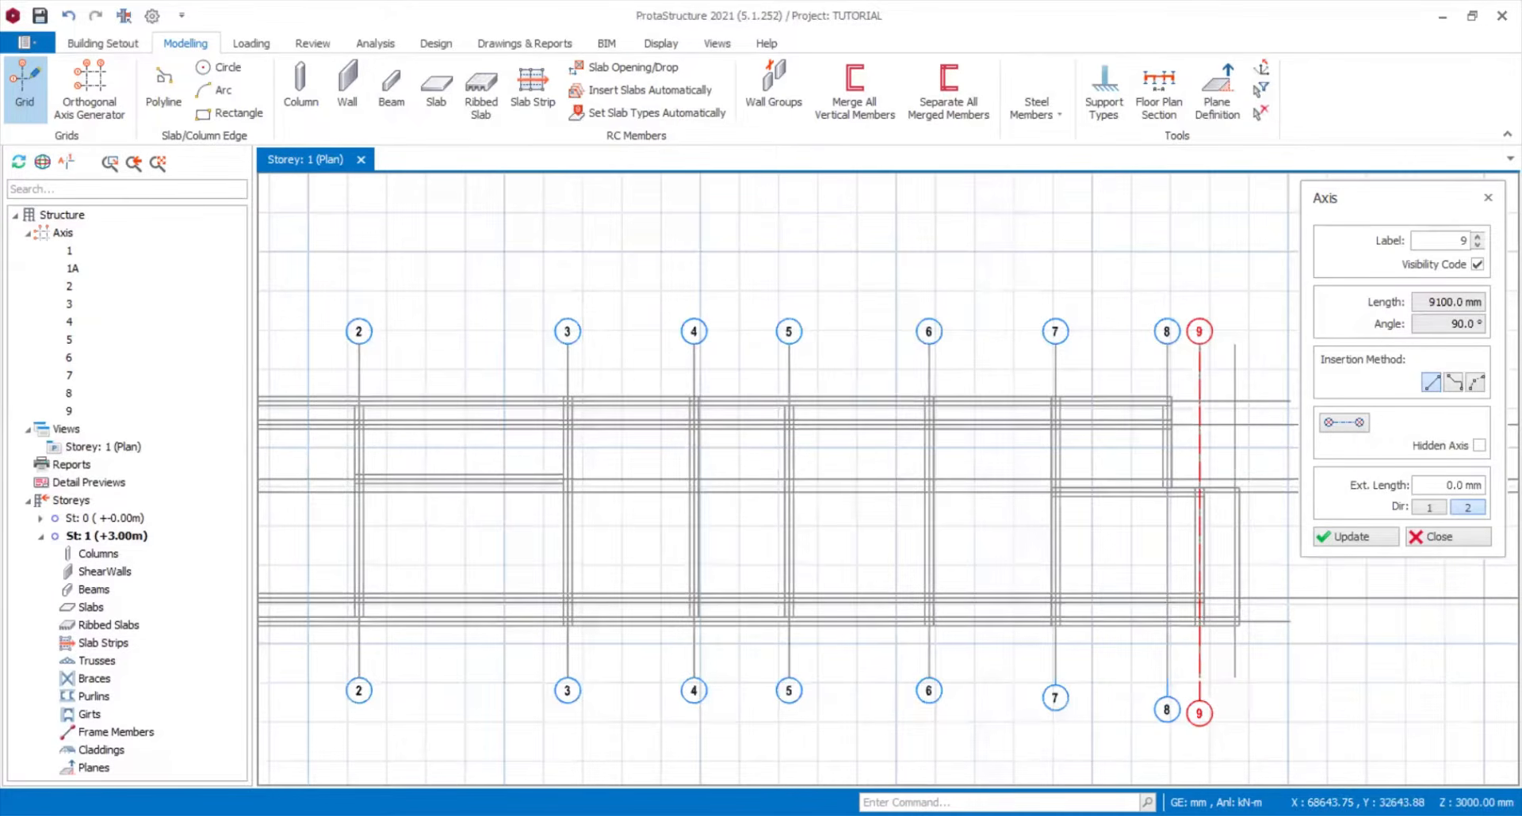
- Relabel grid axis 9 as 8A
{"action": "left_click", "coordinate": [1209, 329]}
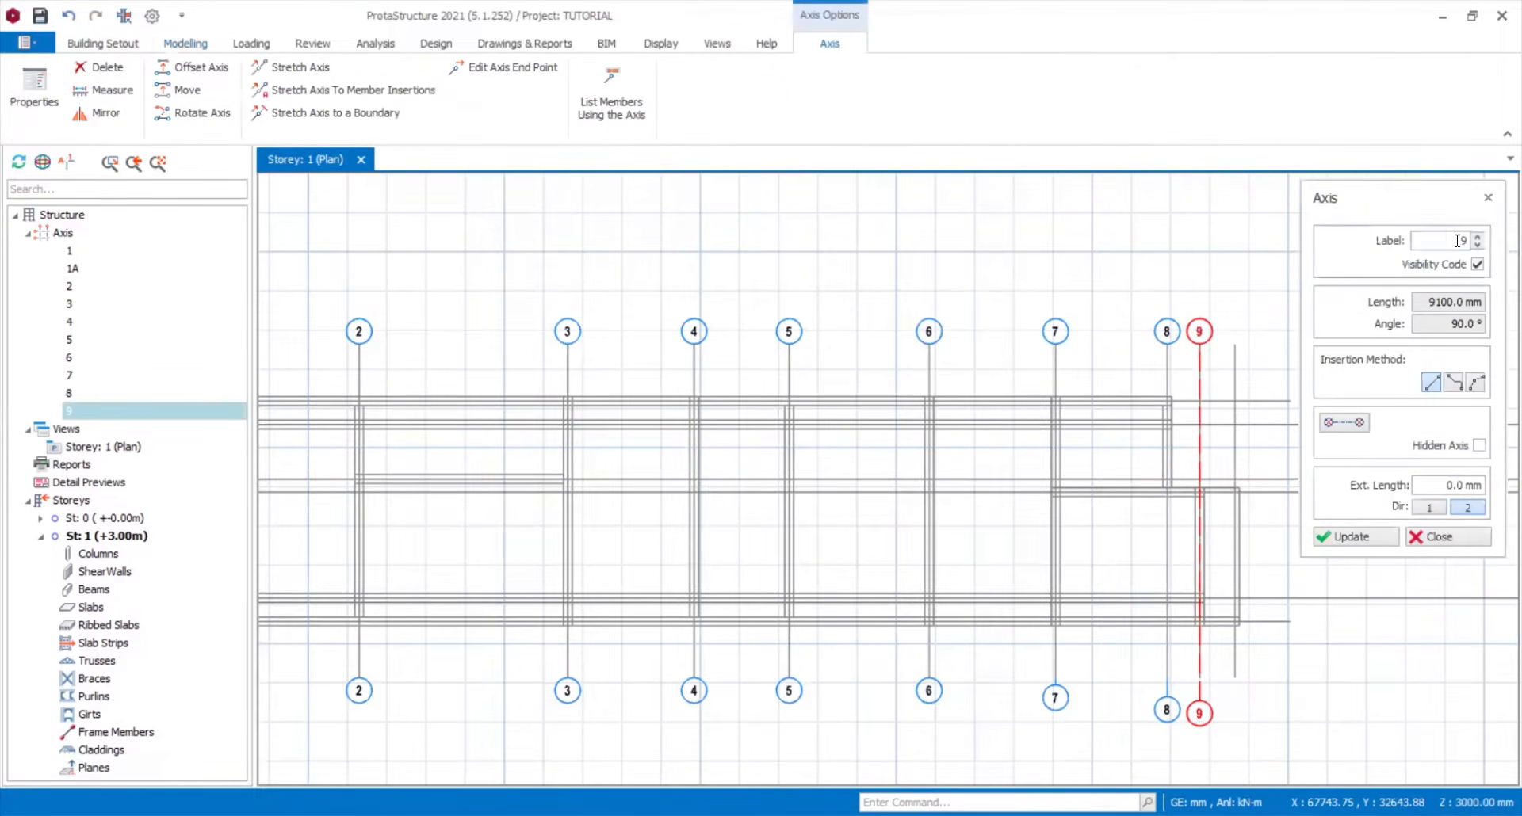
{"action": "left_click", "coordinate": [1488, 246]}
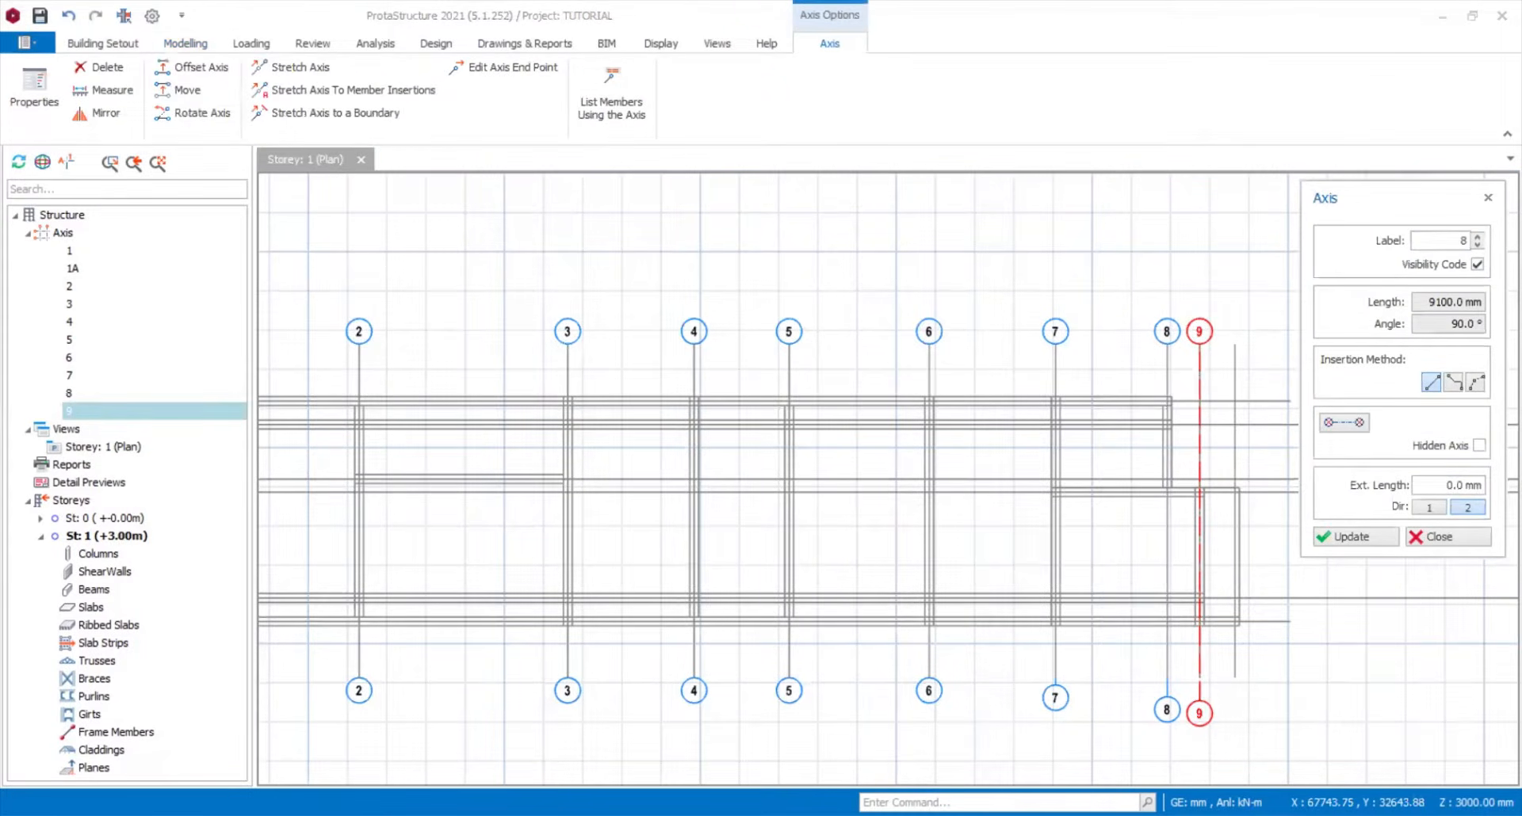
{"action": "type", "text": "8a"}
{"action": "left_click", "coordinate": [1345, 539]}
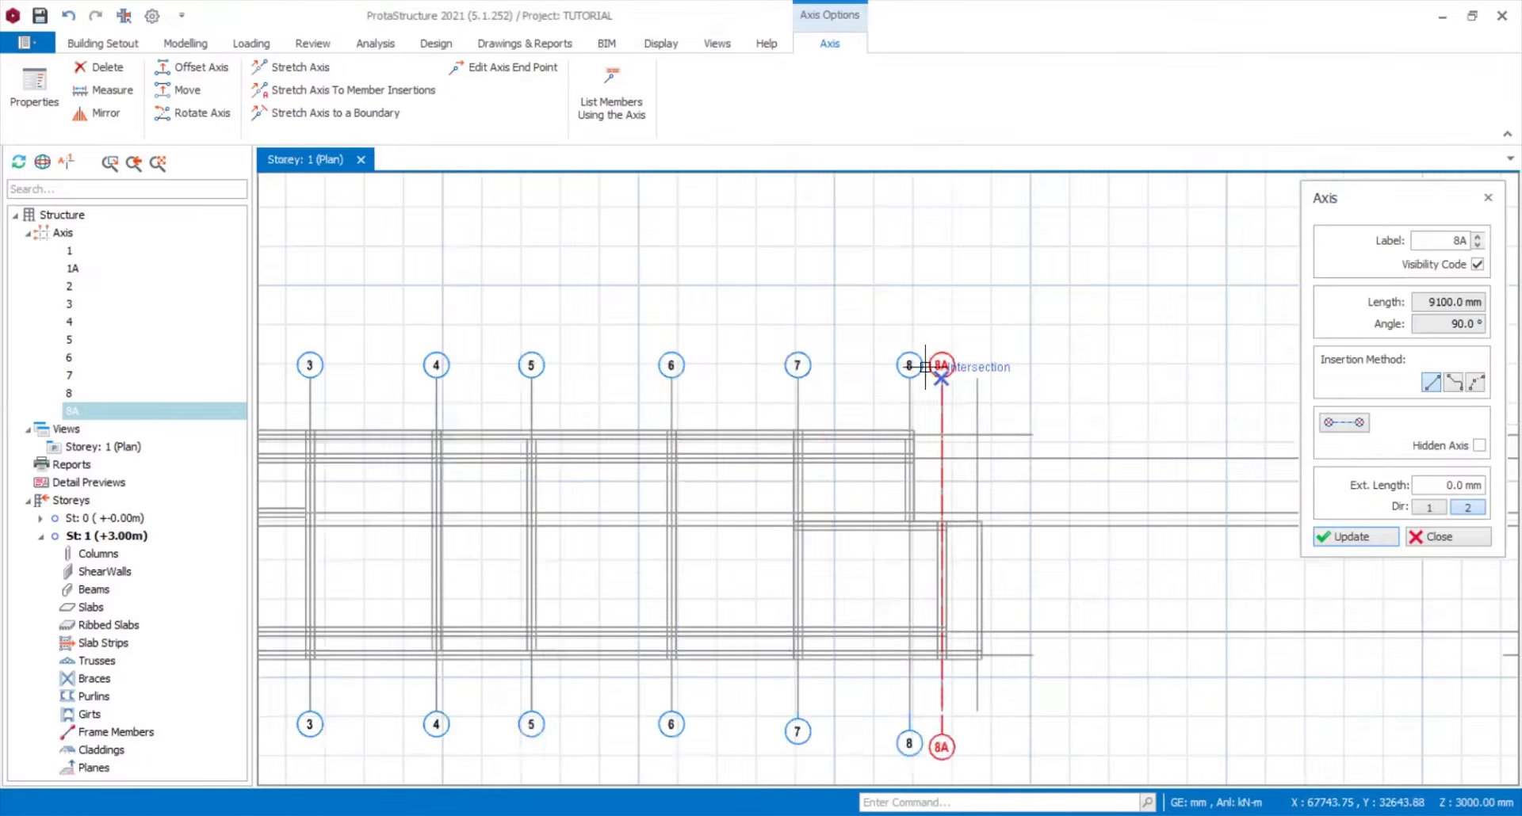
- Relabel grid axis 8, the first one to the right of axis 7, as 7a
{"action": "scroll", "coordinate": [941, 379], "scroll_direction": "up", "scroll_amount": 3}
{"action": "left_click", "coordinate": [886, 355]}
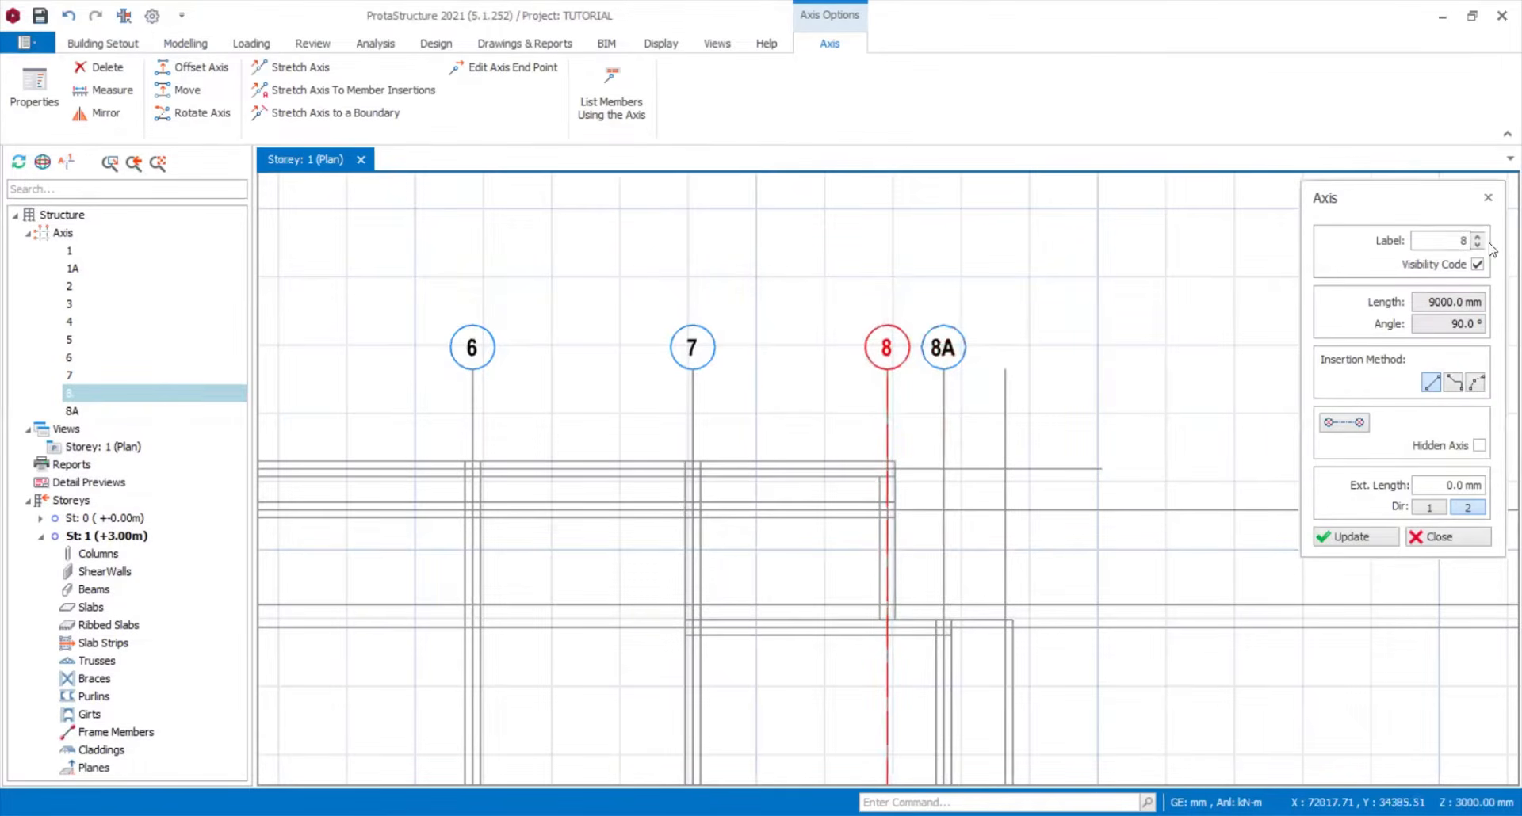
{"action": "left_click", "coordinate": [1477, 244]}
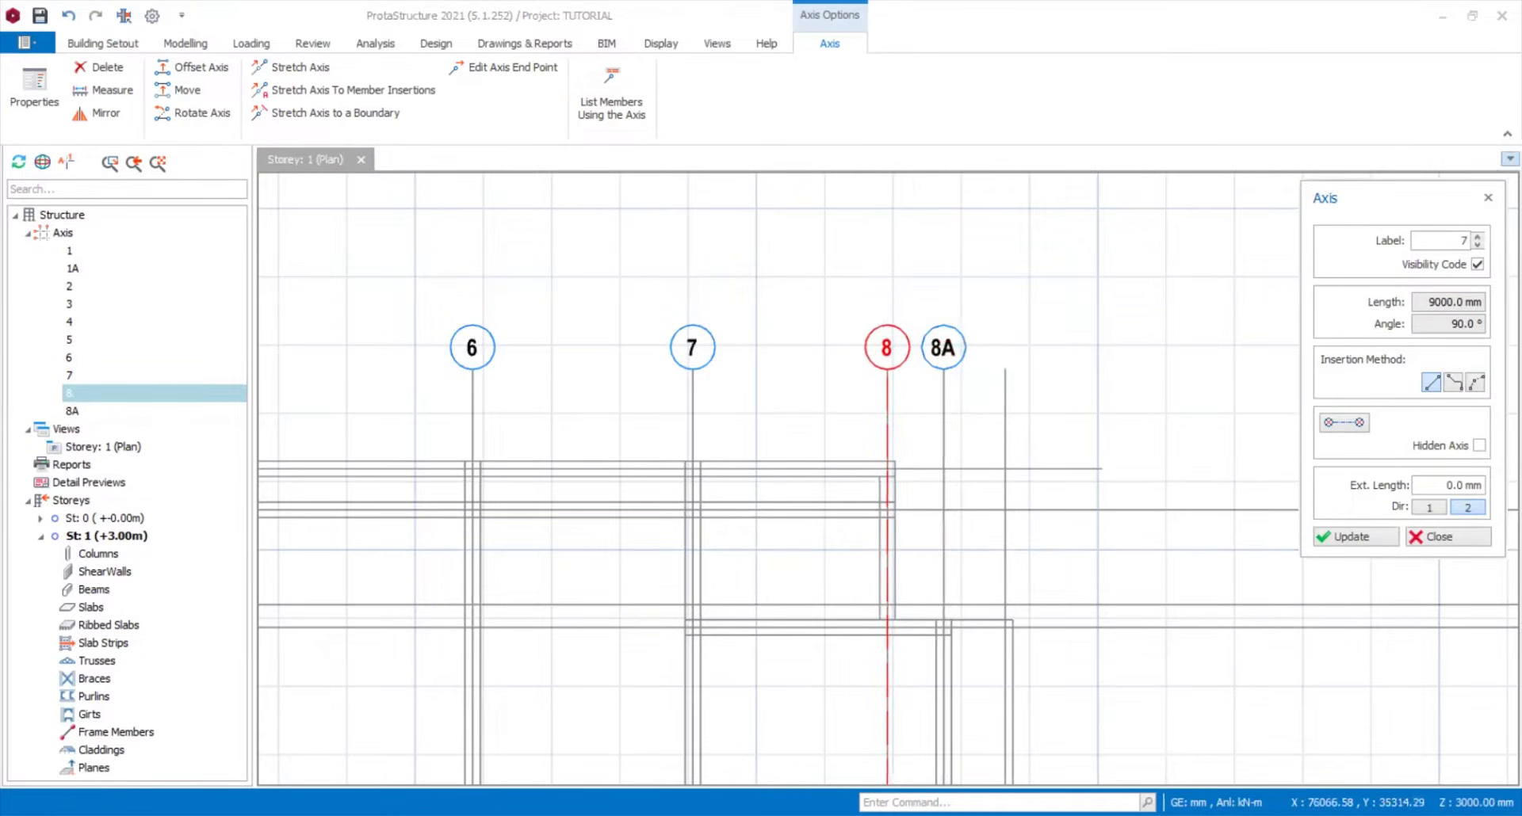
{"action": "type", "text": "a"}
{"action": "left_click", "coordinate": [1357, 536]}
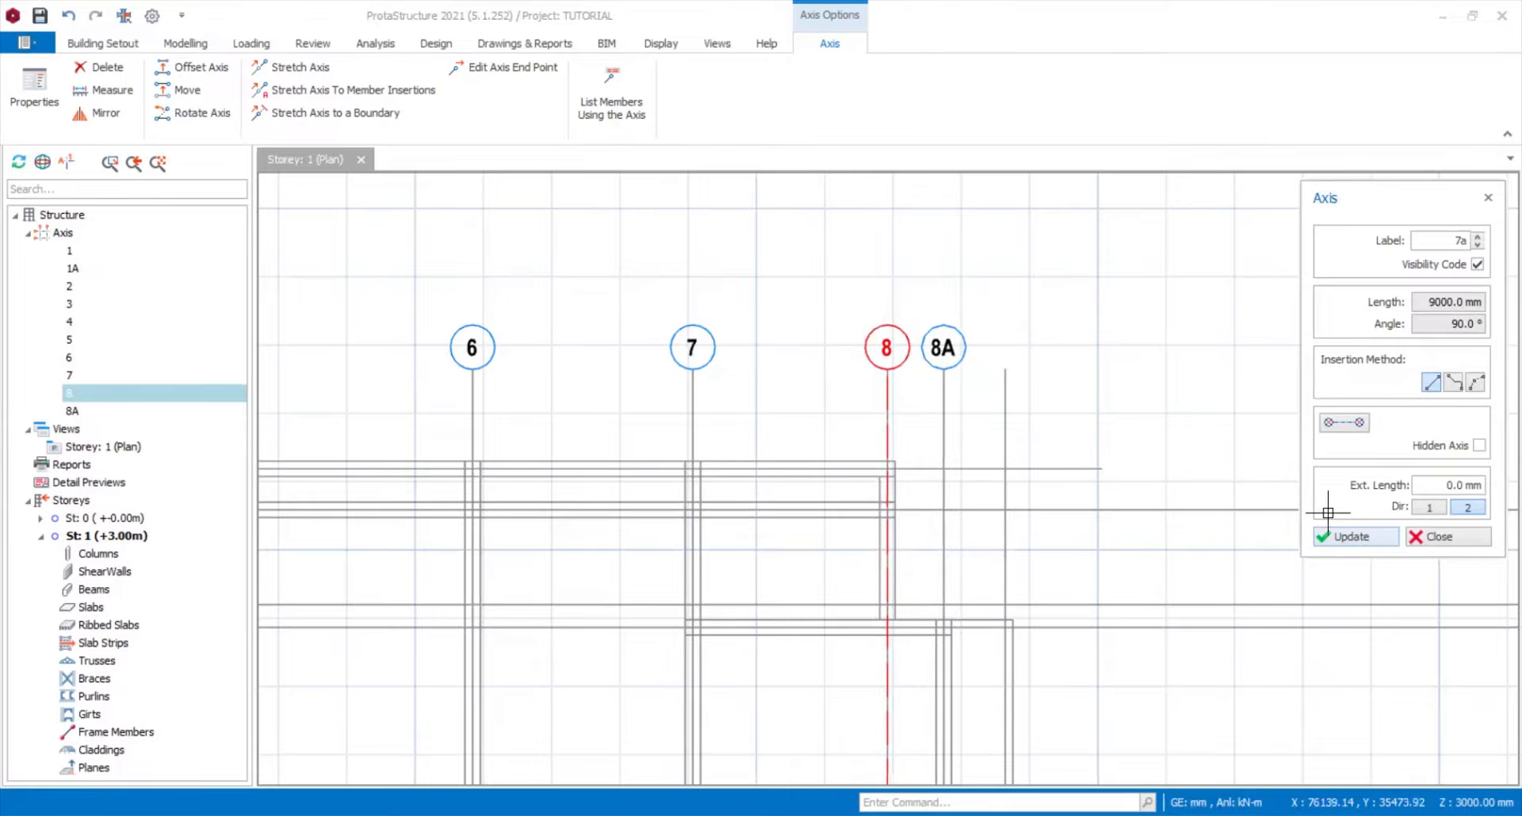
- Relabel grid axis 8A, directly to the right of axis 7a, as 8
{"action": "left_click", "coordinate": [940, 358]}
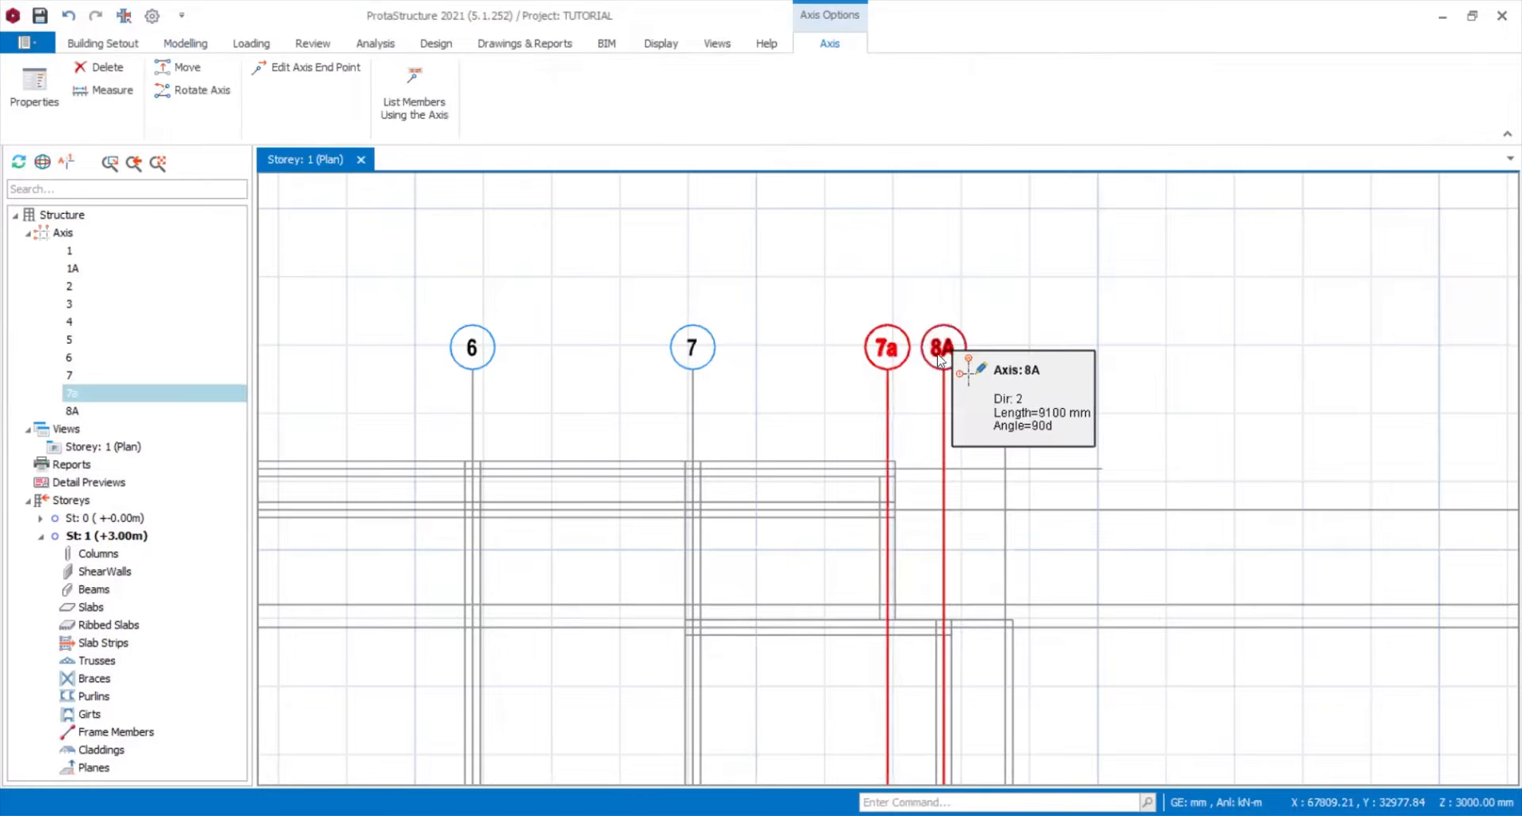
{"action": "double_click", "coordinate": [940, 349]}
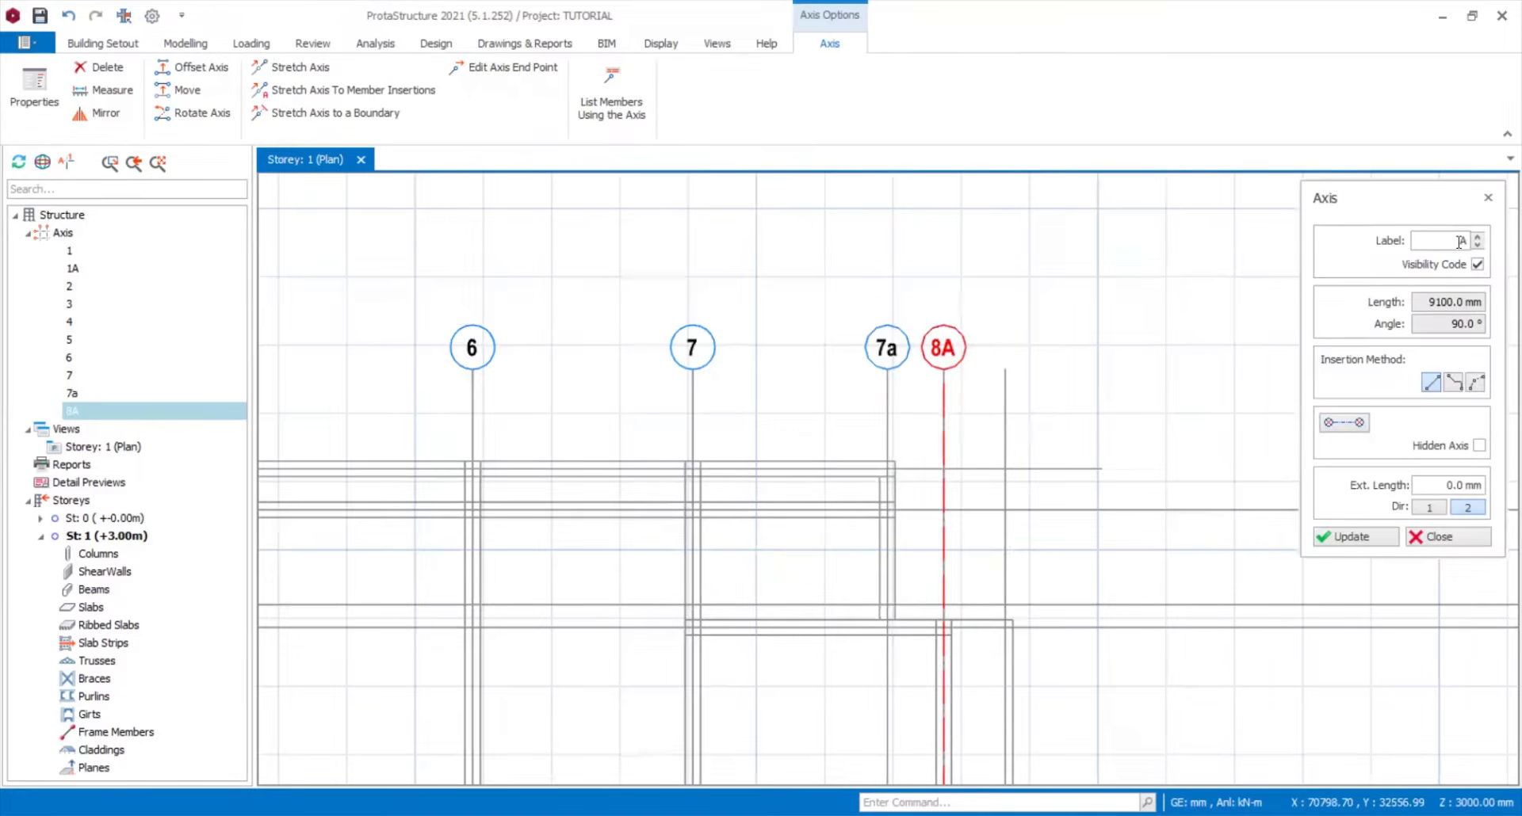
{"action": "left_click", "coordinate": [954, 352]}
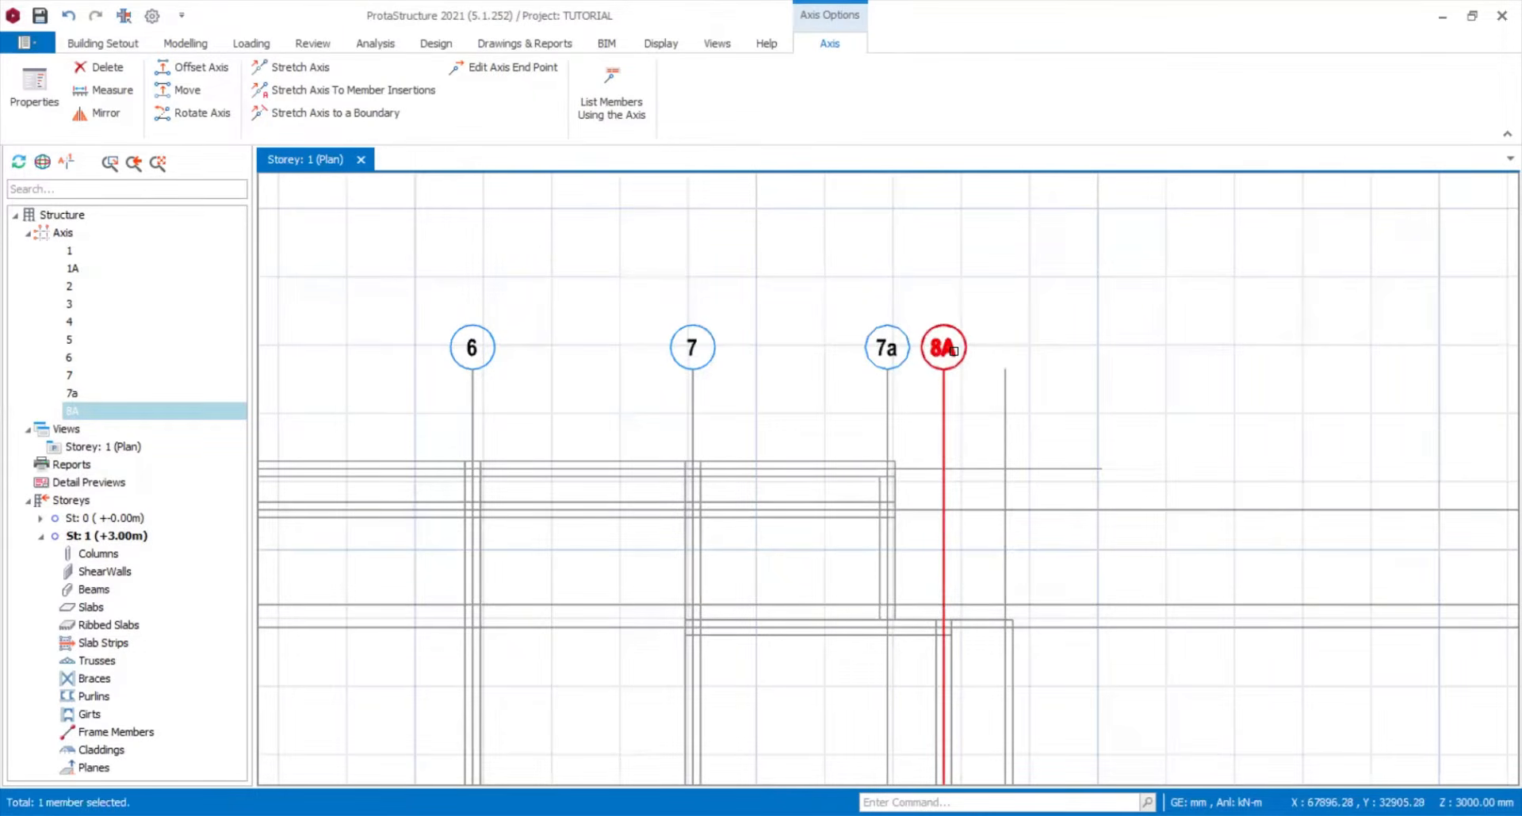
{"action": "left_click", "coordinate": [1406, 224]}
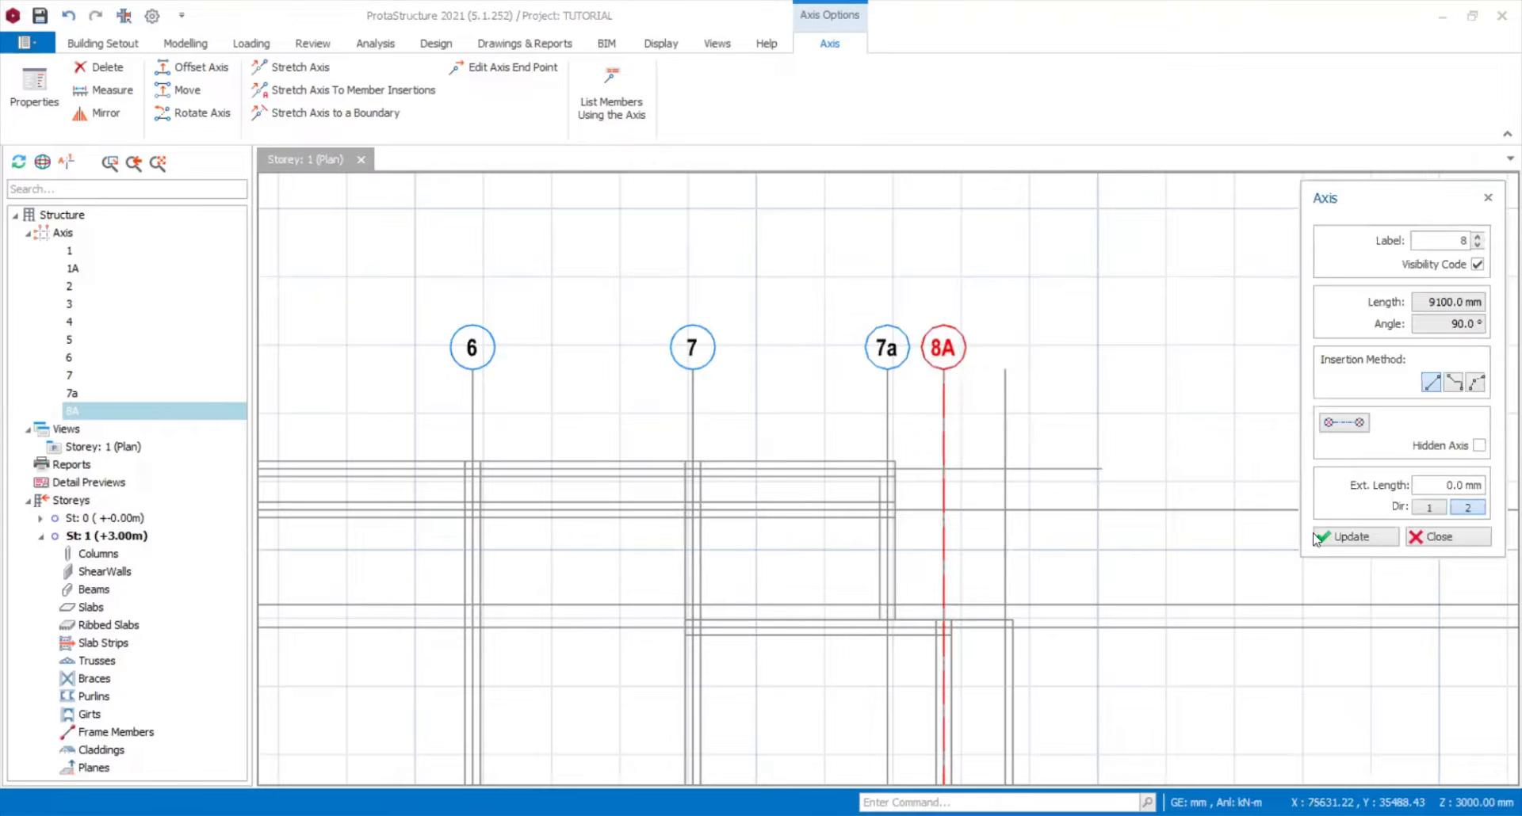
{"action": "left_click", "coordinate": [1325, 541]}
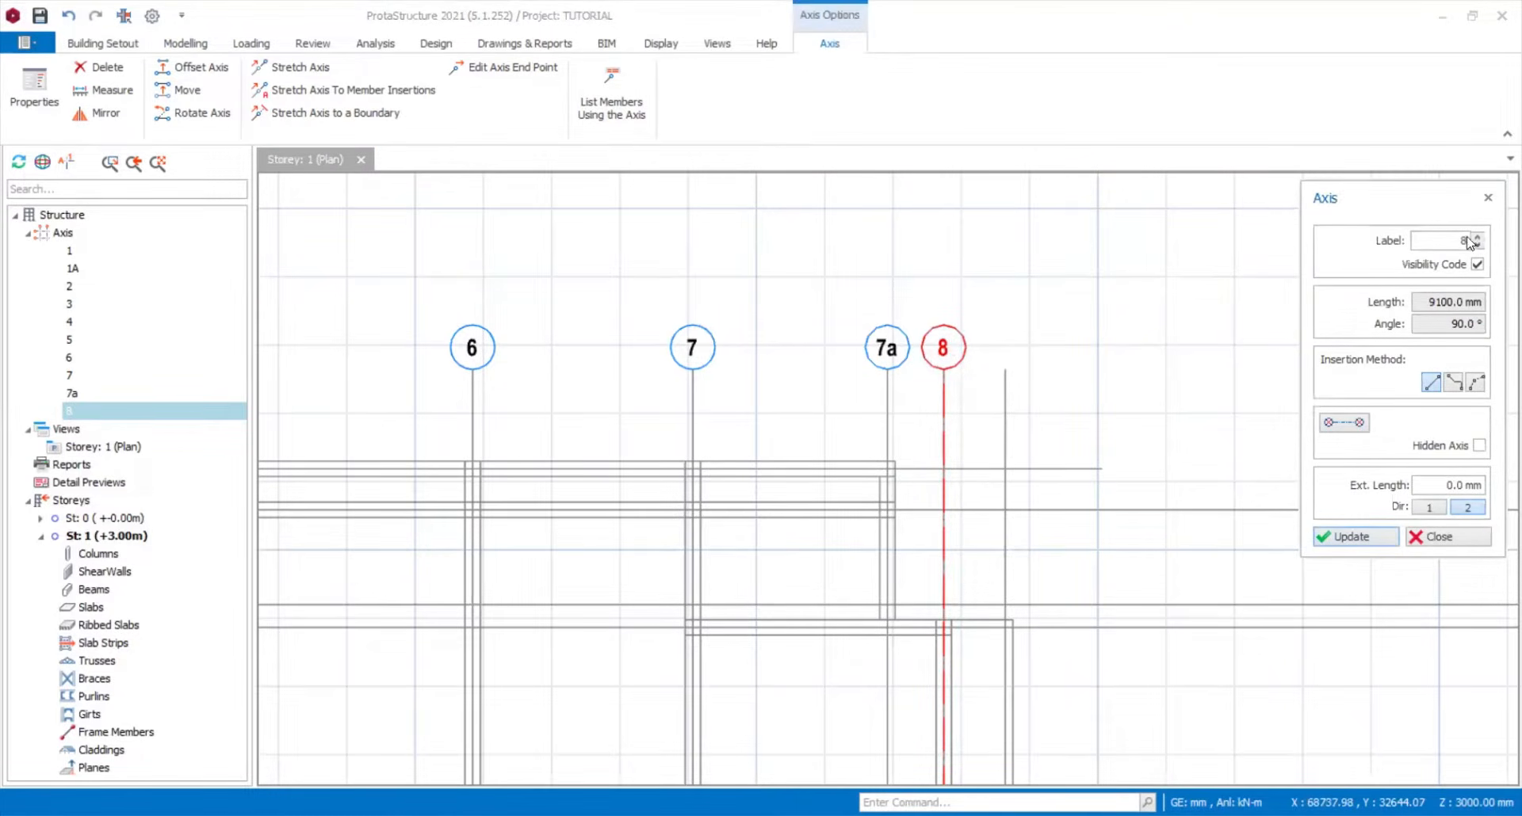
- Insert a vertical grid axis labelled 8A along the plan's rightmost reference line, about 8900 mm long
{"action": "type", "text": "a"}
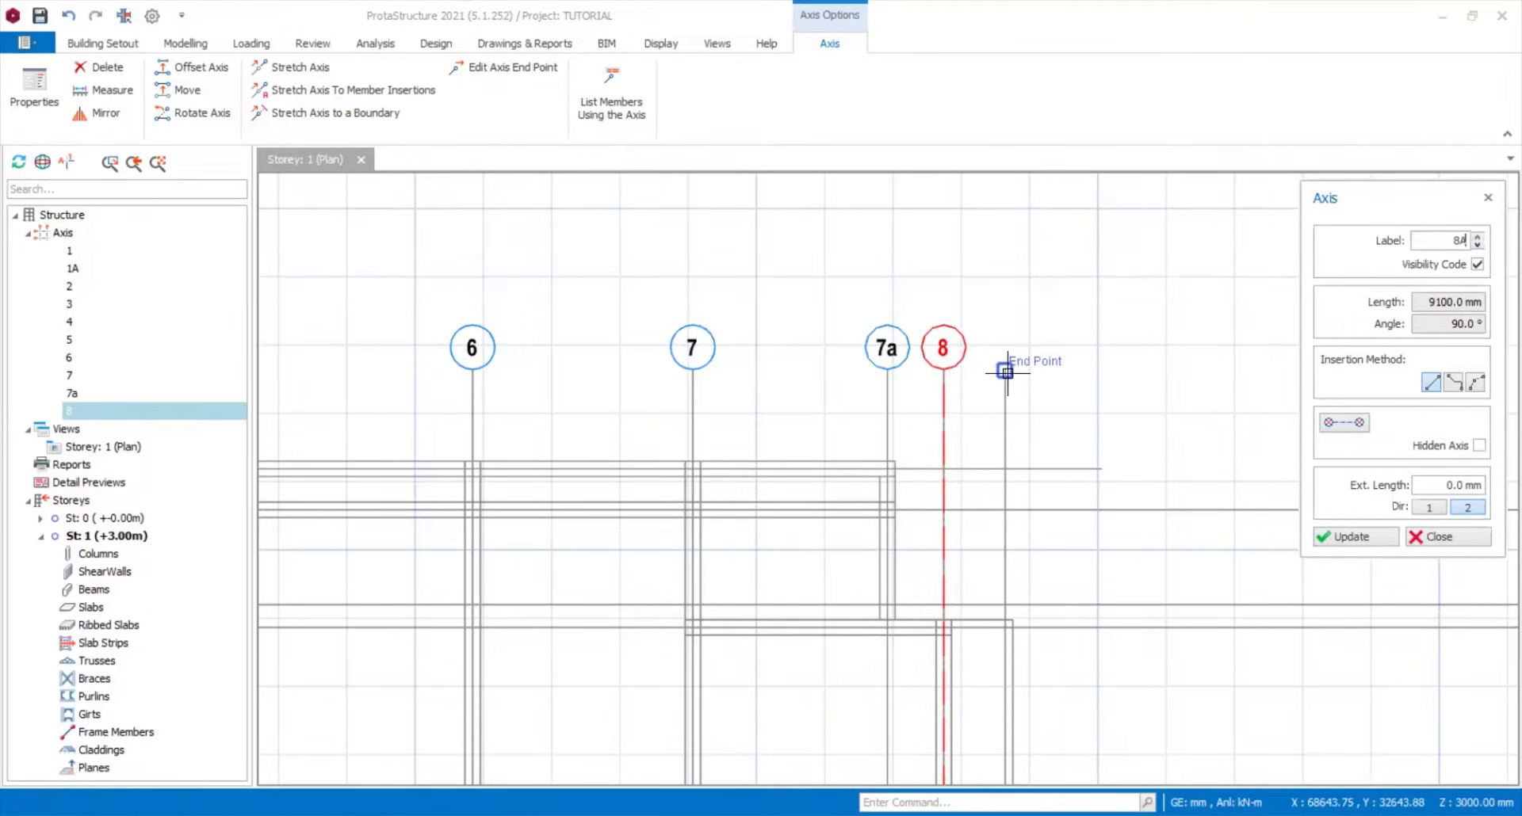
{"action": "scroll", "coordinate": [1006, 371], "scroll_direction": "down", "scroll_amount": 3}
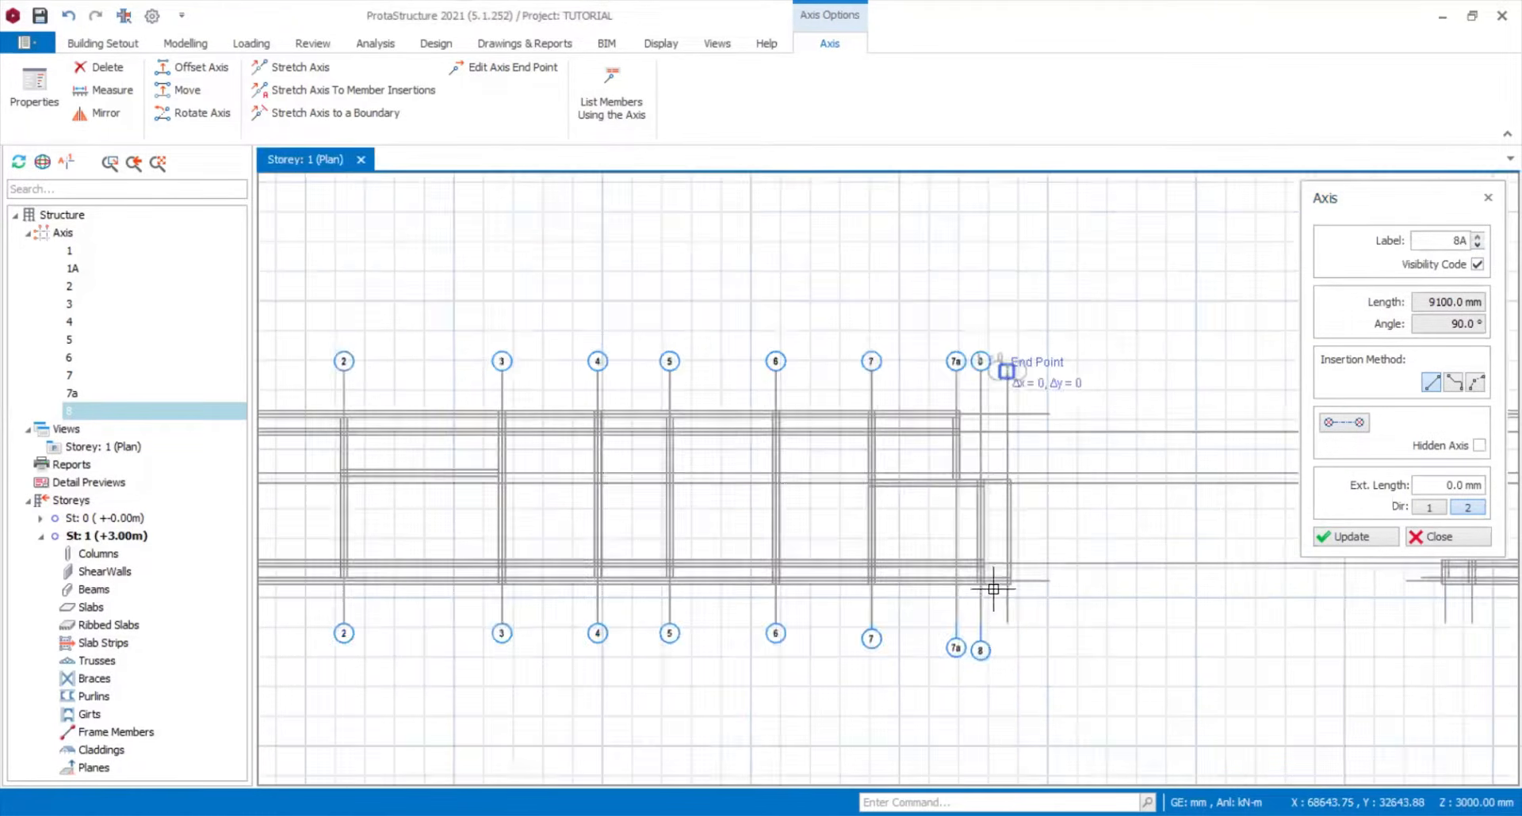
{"action": "left_click", "coordinate": [1006, 366]}
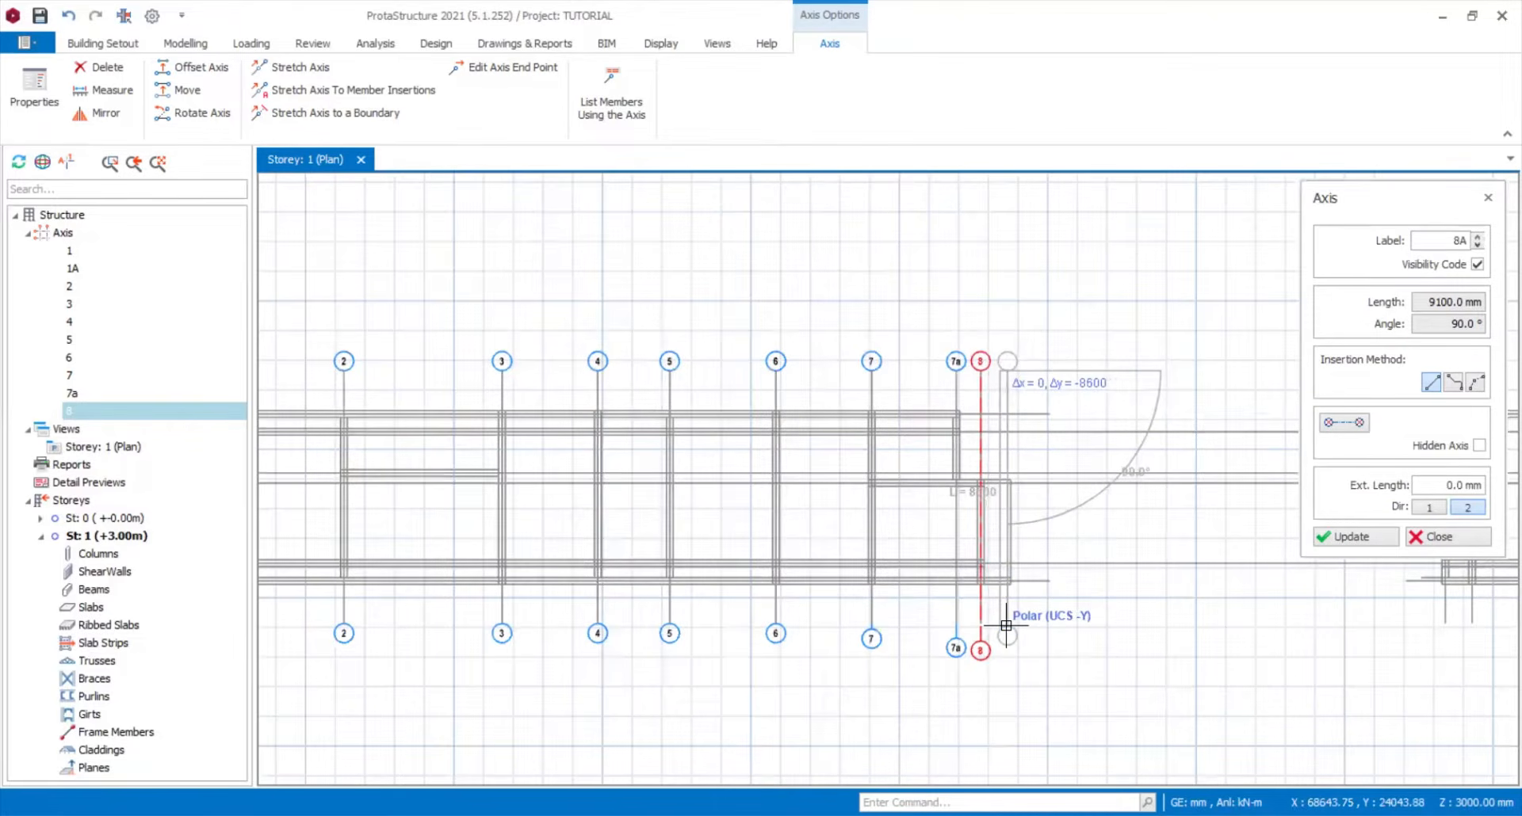
{"action": "left_click", "coordinate": [1032, 650]}
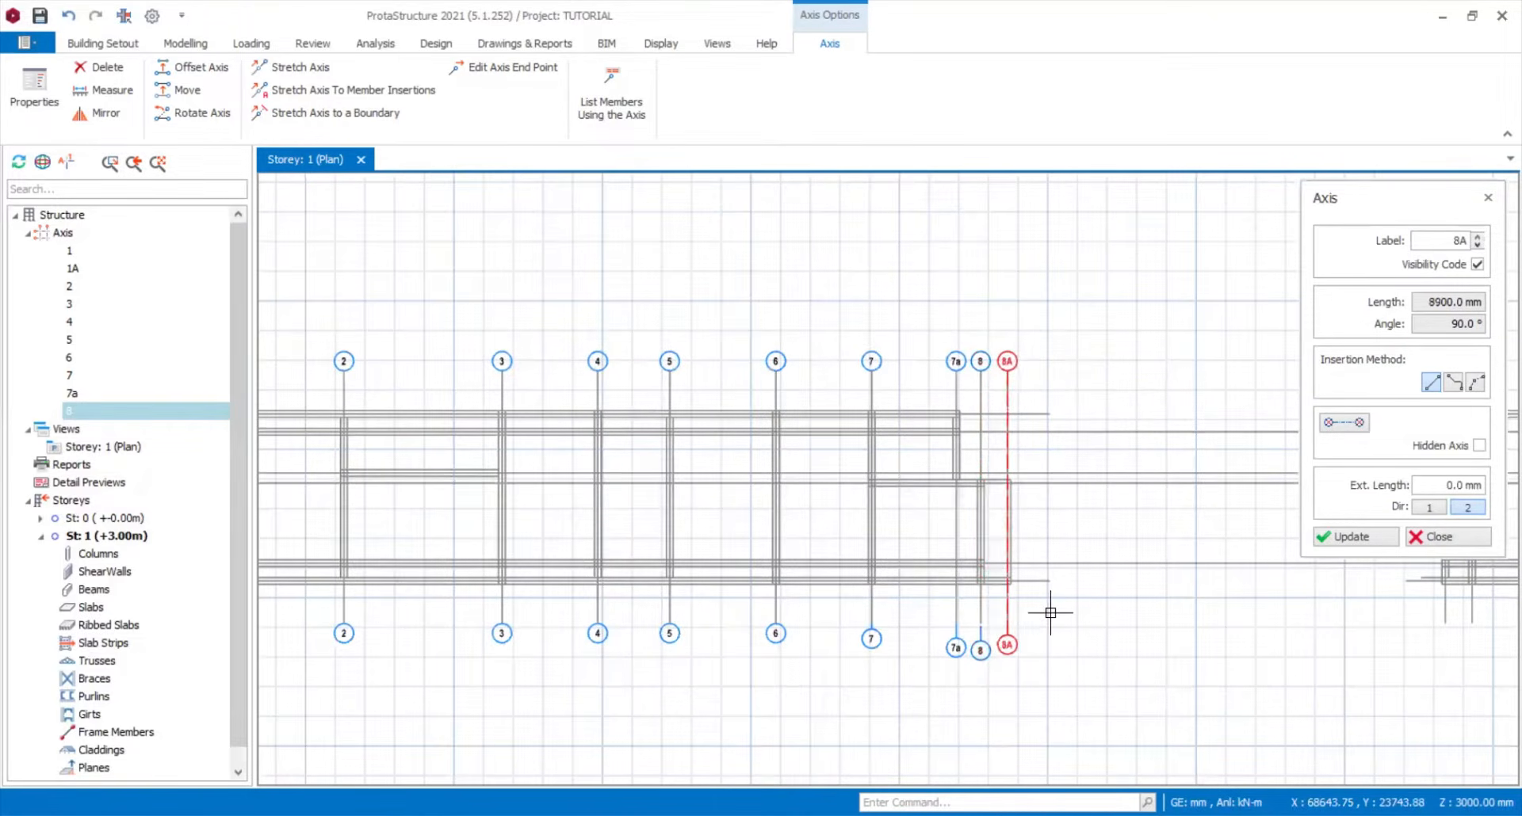
{"action": "key", "text": "Escape"}
- Insert a horizontal grid axis labelled A1 along the plan's topmost reference line, about 29500 mm long
{"action": "scroll", "coordinate": [1080, 604], "scroll_direction": "down", "scroll_amount": 2}
{"action": "scroll", "coordinate": [490, 567], "scroll_direction": "up", "scroll_amount": 1}
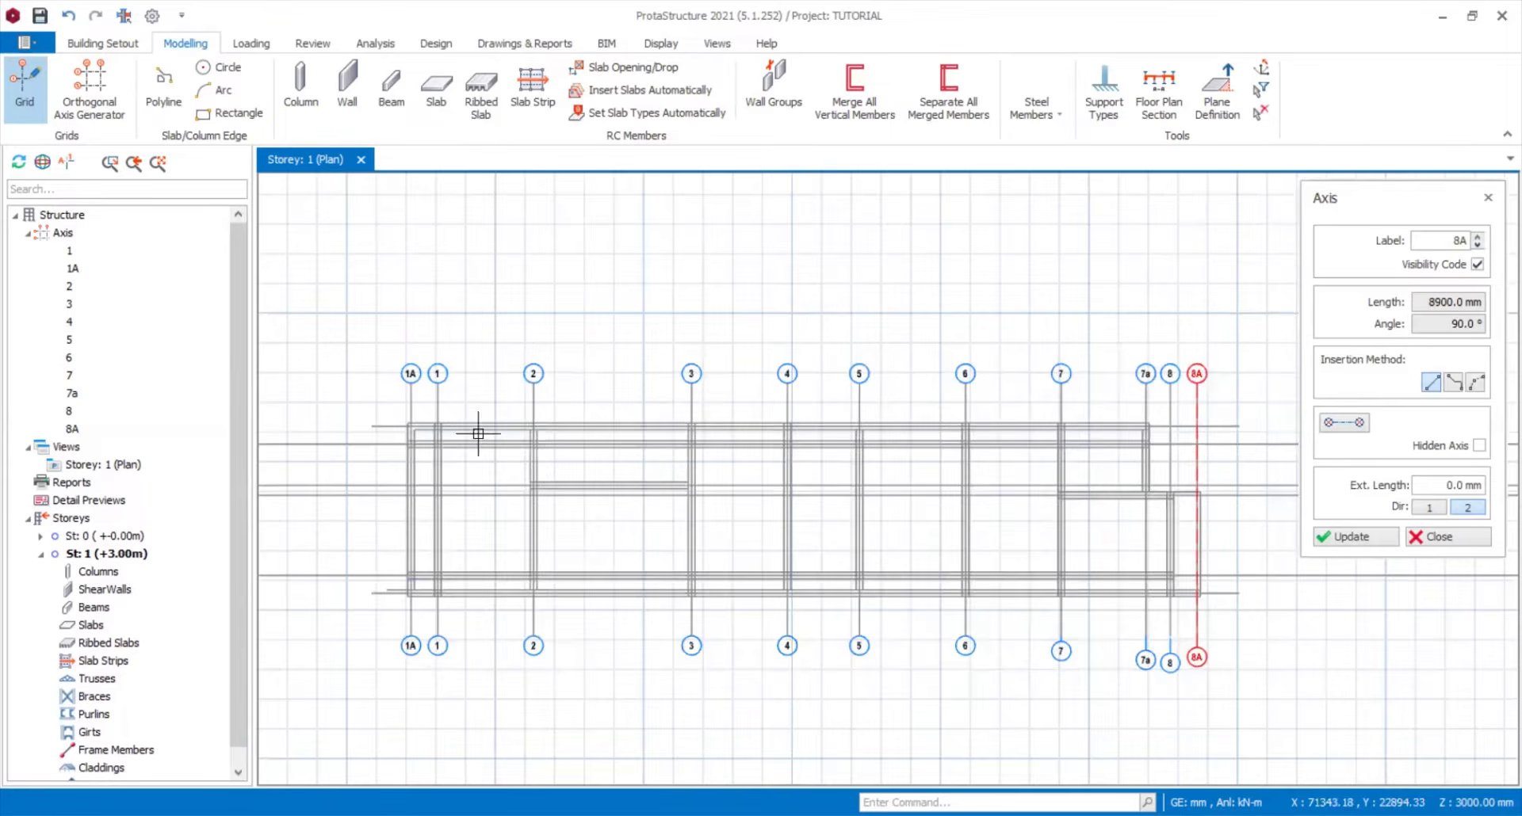
{"action": "scroll", "coordinate": [476, 431], "scroll_direction": "up", "scroll_amount": 1}
{"action": "scroll", "coordinate": [784, 411], "scroll_direction": "up", "scroll_amount": 1}
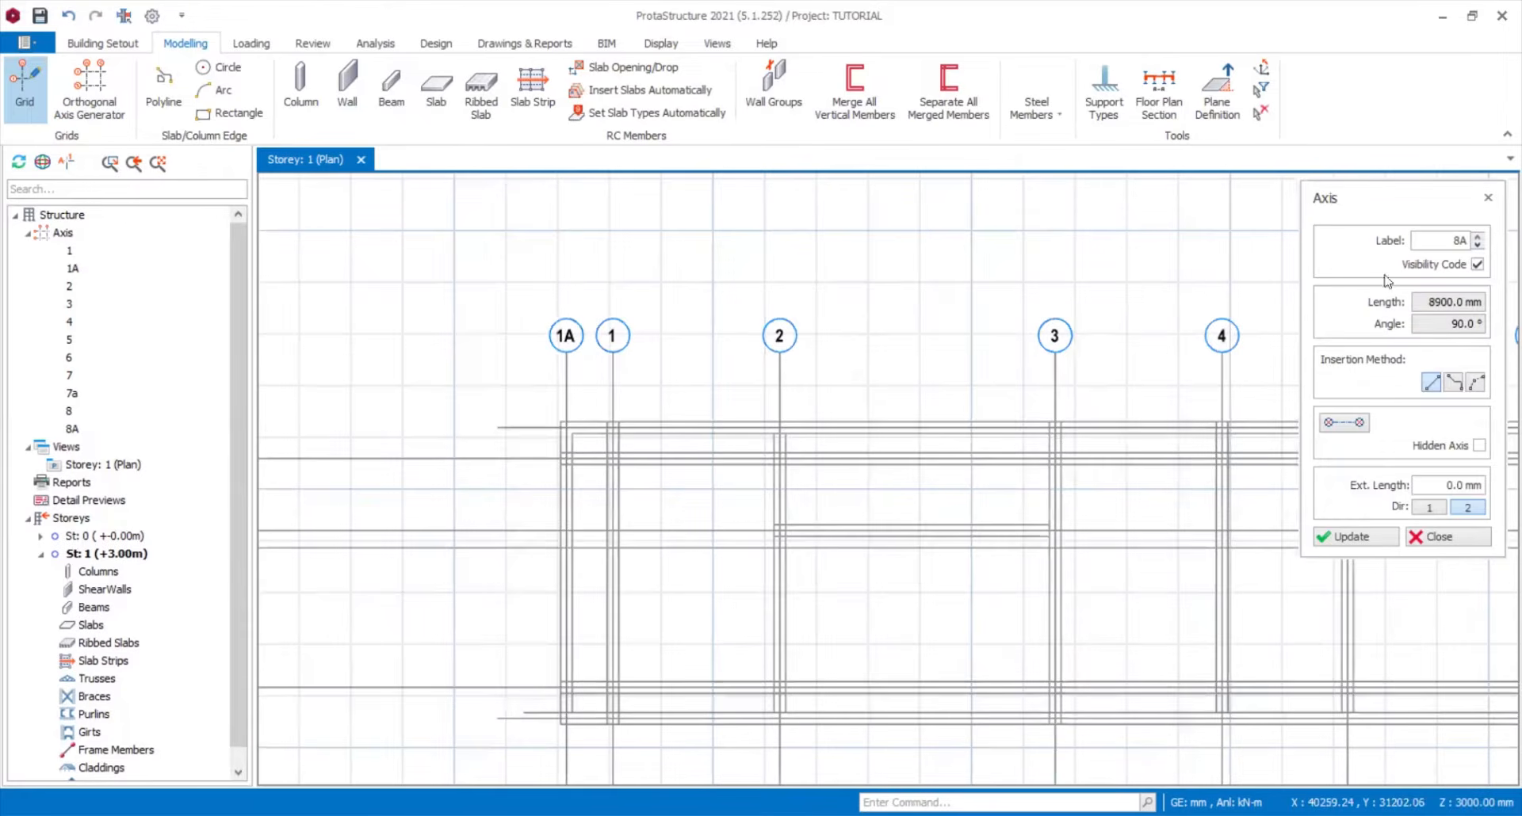
{"action": "left_click", "coordinate": [1440, 244]}
{"action": "type", "text": "A1"}
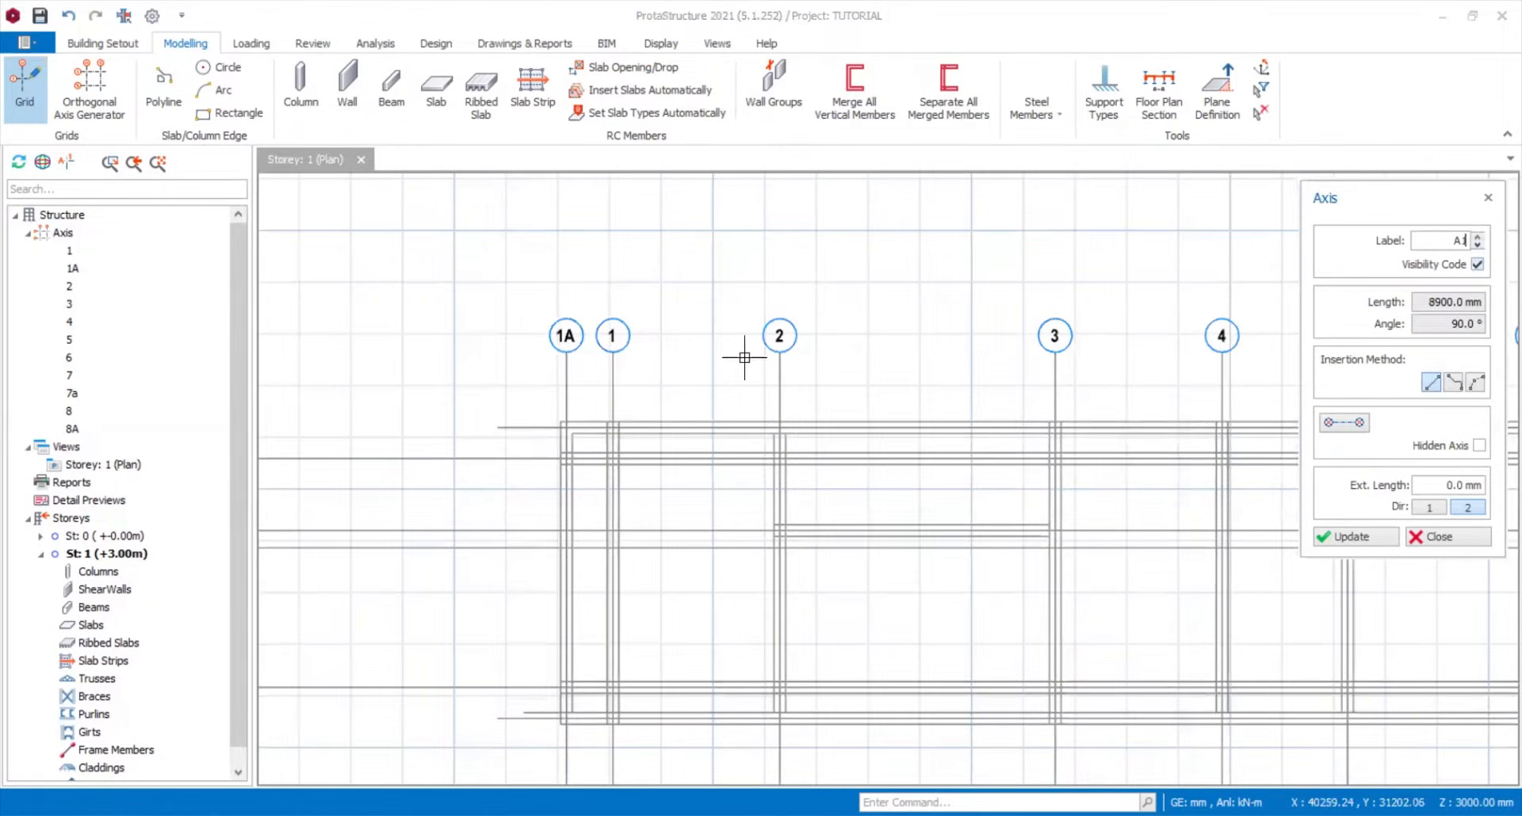
{"action": "scroll", "coordinate": [508, 424], "scroll_direction": "down", "scroll_amount": 3}
{"action": "left_click", "coordinate": [497, 426]}
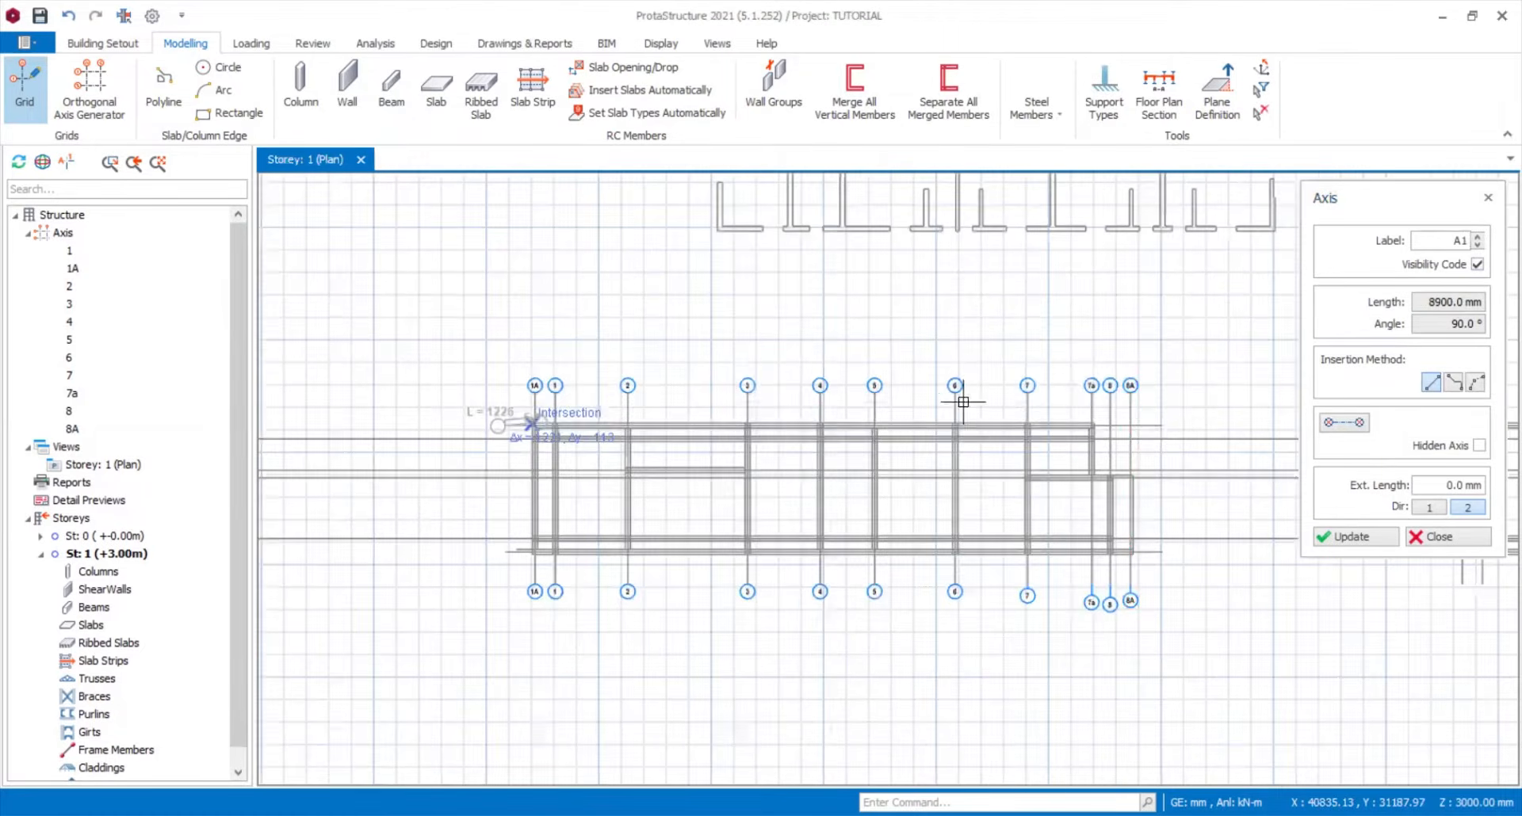
{"action": "left_click", "coordinate": [1175, 426]}
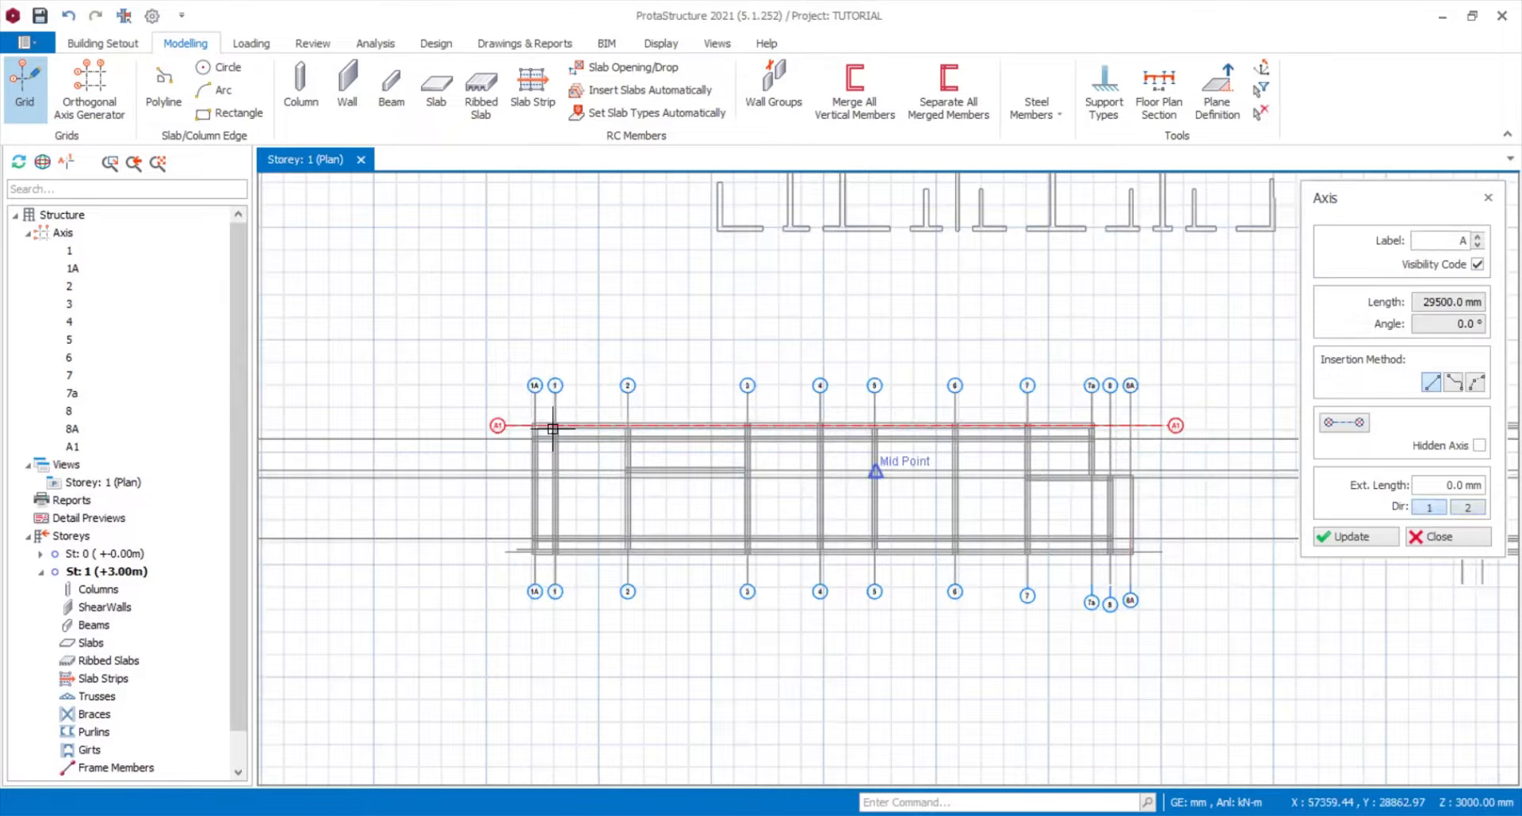
- Insert a horizontal grid axis labelled A along the reference line just below axis A1, about 30700 mm long
{"action": "scroll", "coordinate": [476, 445], "scroll_direction": "up", "scroll_amount": 4}
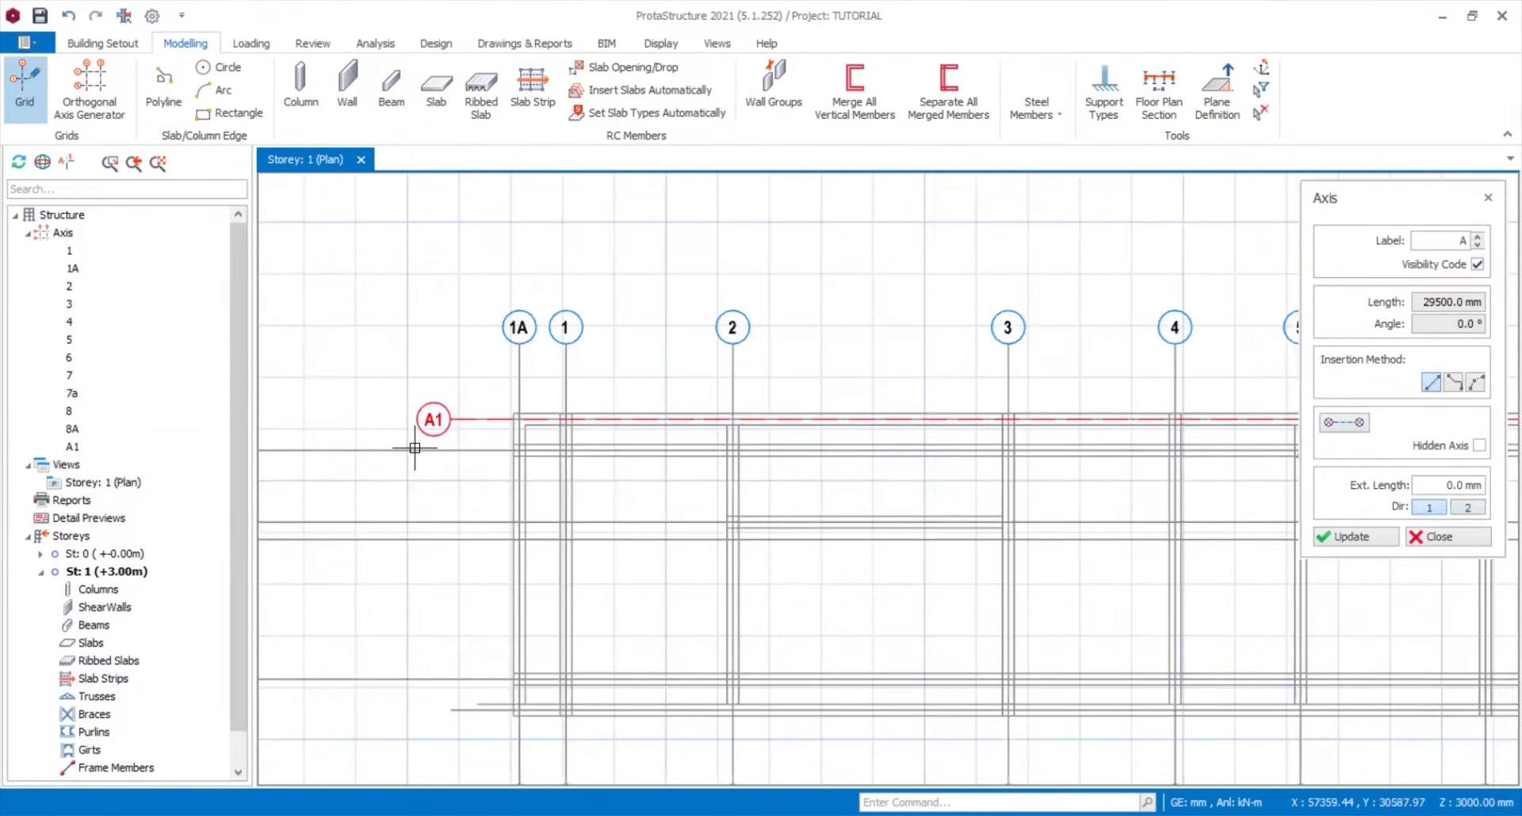
{"action": "scroll", "coordinate": [459, 447], "scroll_direction": "up", "scroll_amount": 3}
{"action": "scroll", "coordinate": [431, 442], "scroll_direction": "down", "scroll_amount": 1}
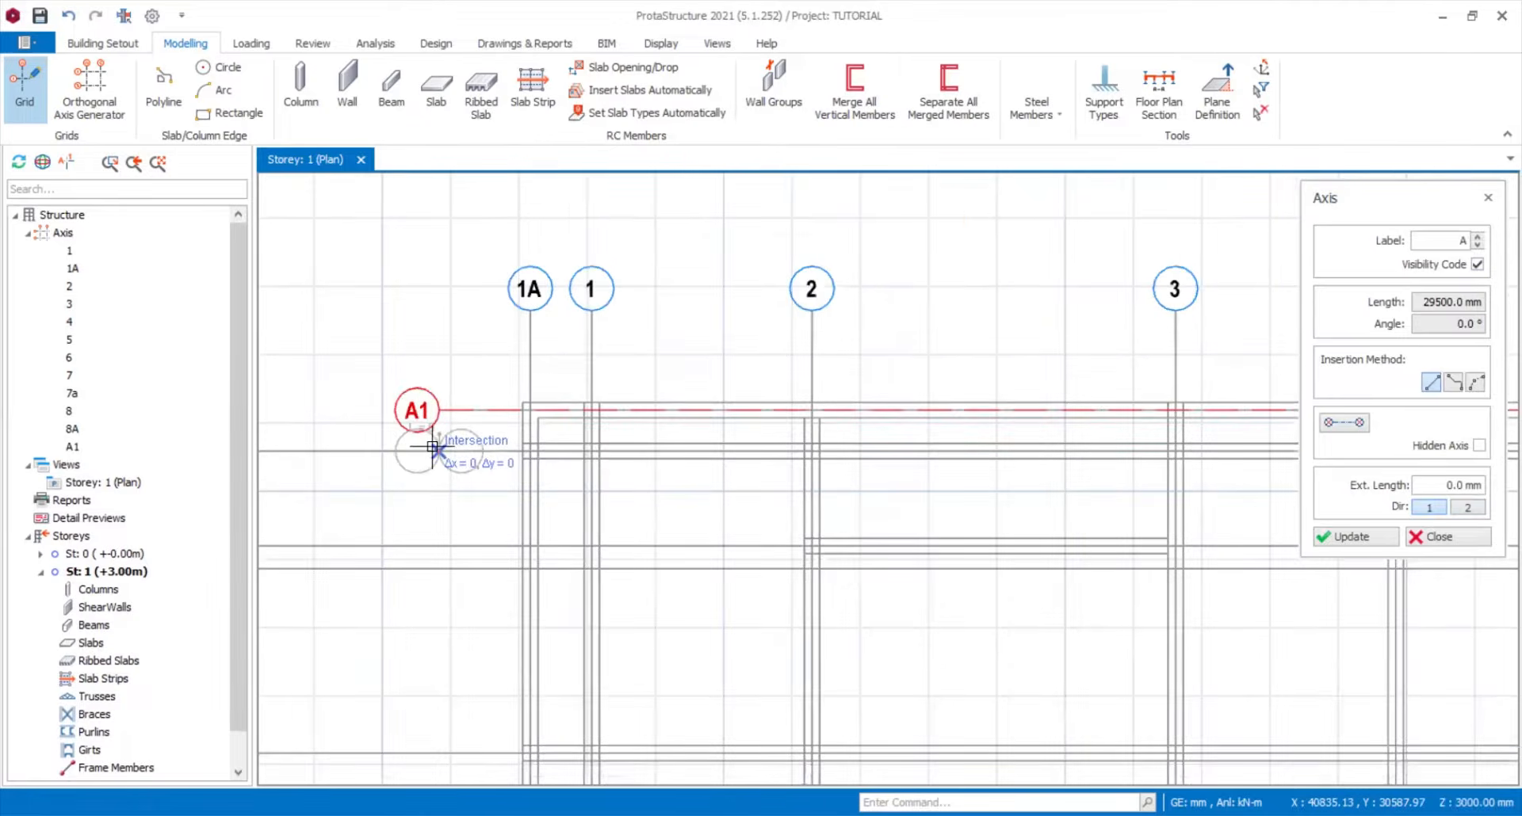
{"action": "scroll", "coordinate": [442, 443], "scroll_direction": "down", "scroll_amount": 5}
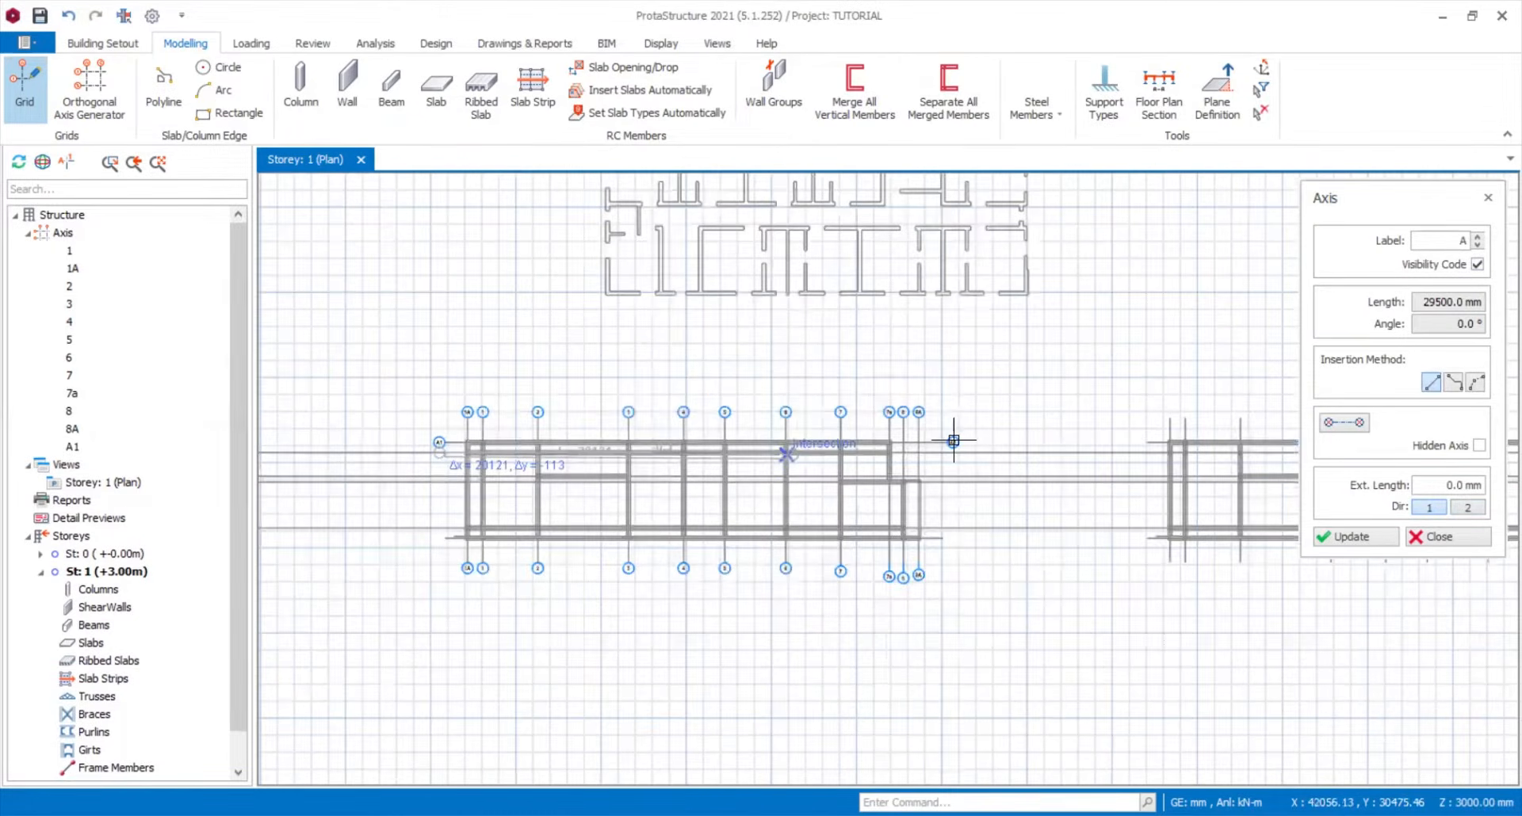
{"action": "scroll", "coordinate": [1085, 461], "scroll_direction": "up", "scroll_amount": 3}
{"action": "left_click", "coordinate": [974, 445]}
{"action": "scroll", "coordinate": [1029, 403], "scroll_direction": "down", "scroll_amount": 3}
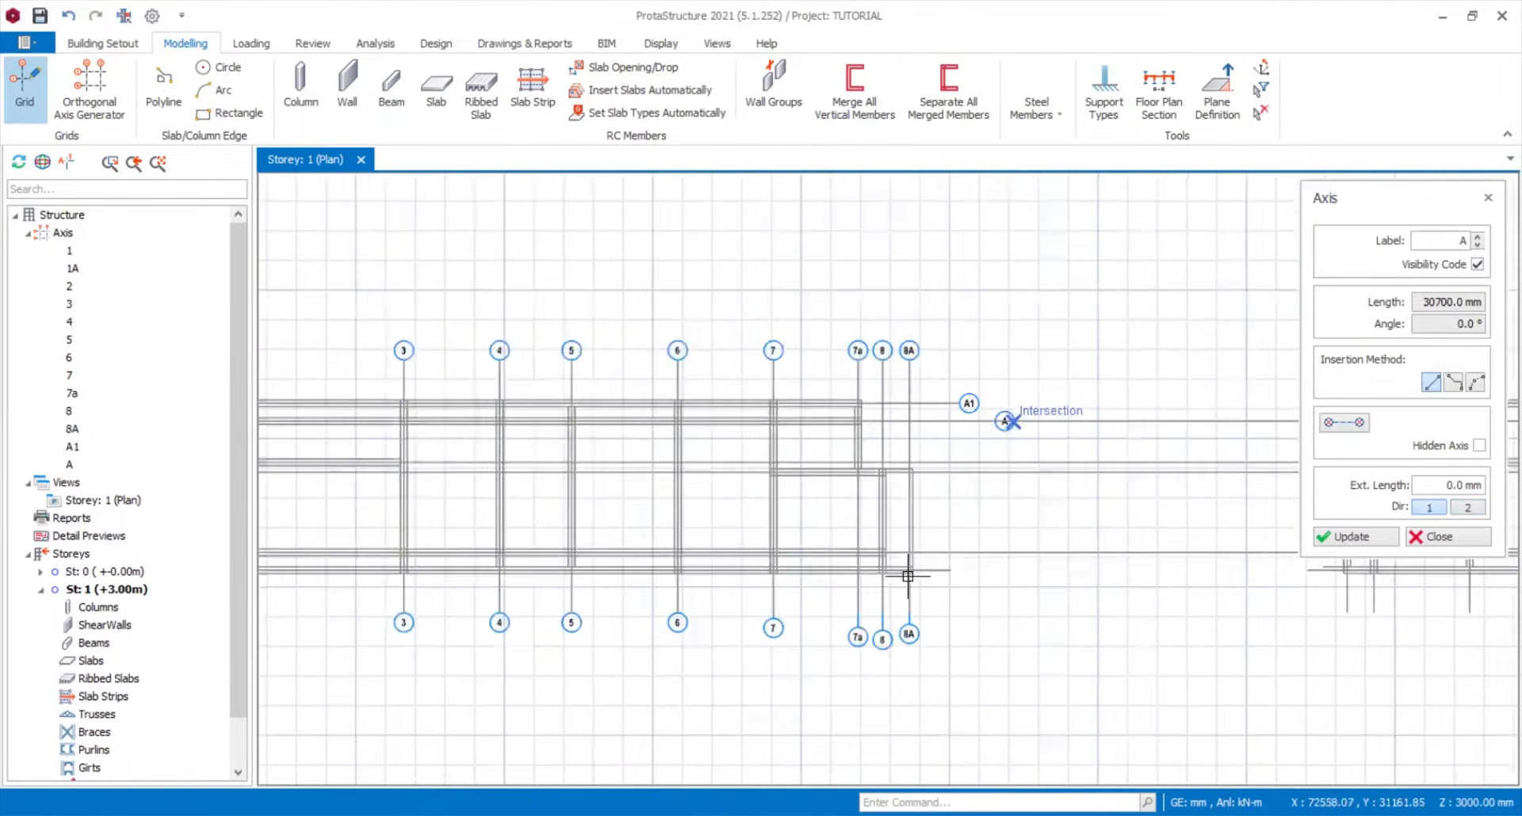
- Insert a horizontal grid axis labelled B along the long reference line near the plan's lower edge, about 30200 mm long
{"action": "scroll", "coordinate": [1019, 532], "scroll_direction": "down", "scroll_amount": 2}
{"action": "scroll", "coordinate": [490, 506], "scroll_direction": "up", "scroll_amount": 2}
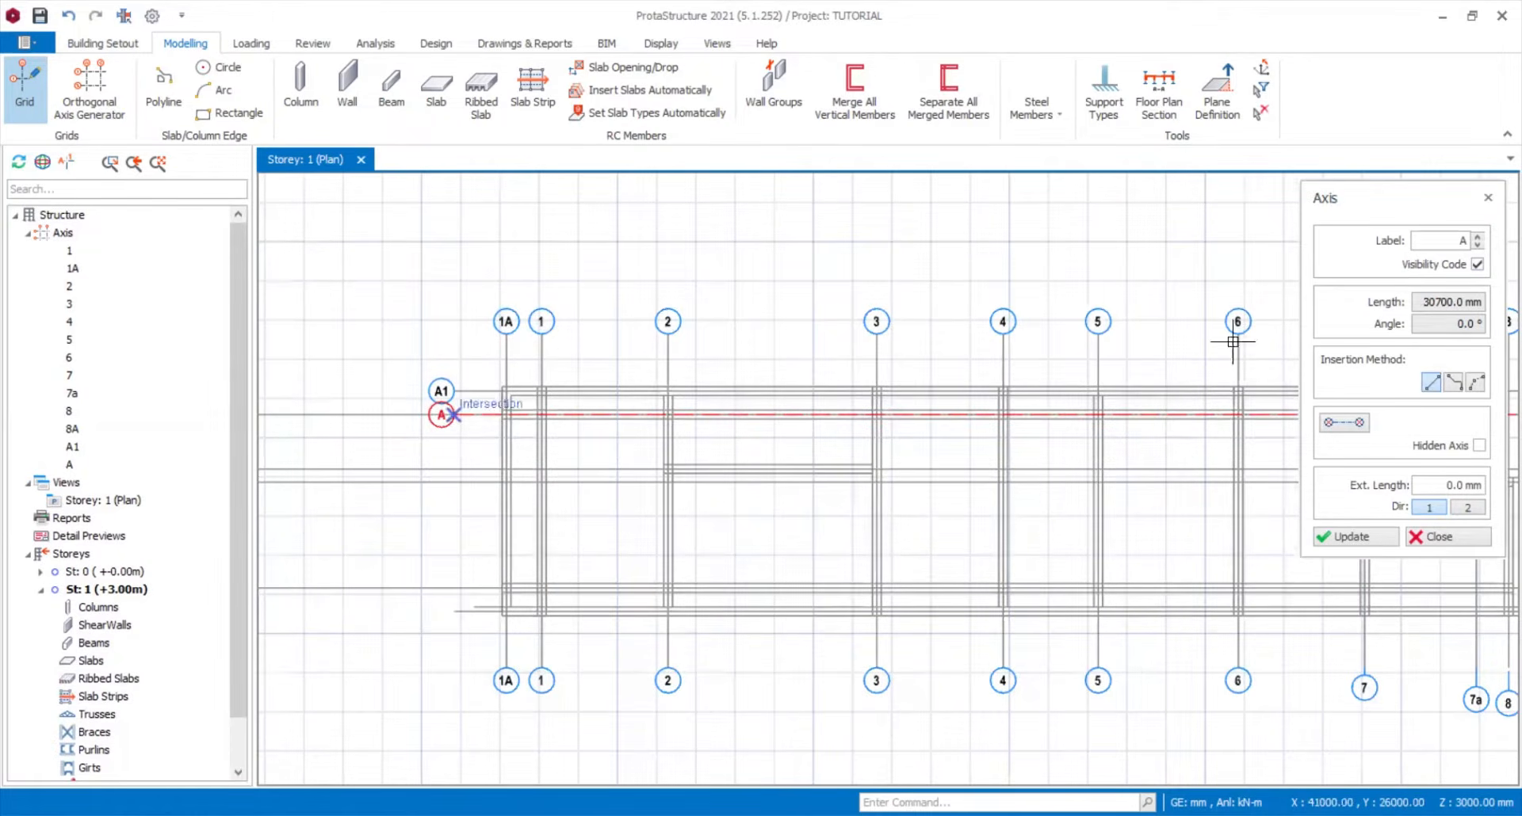
{"action": "scroll", "coordinate": [405, 587], "scroll_direction": "down", "scroll_amount": 2}
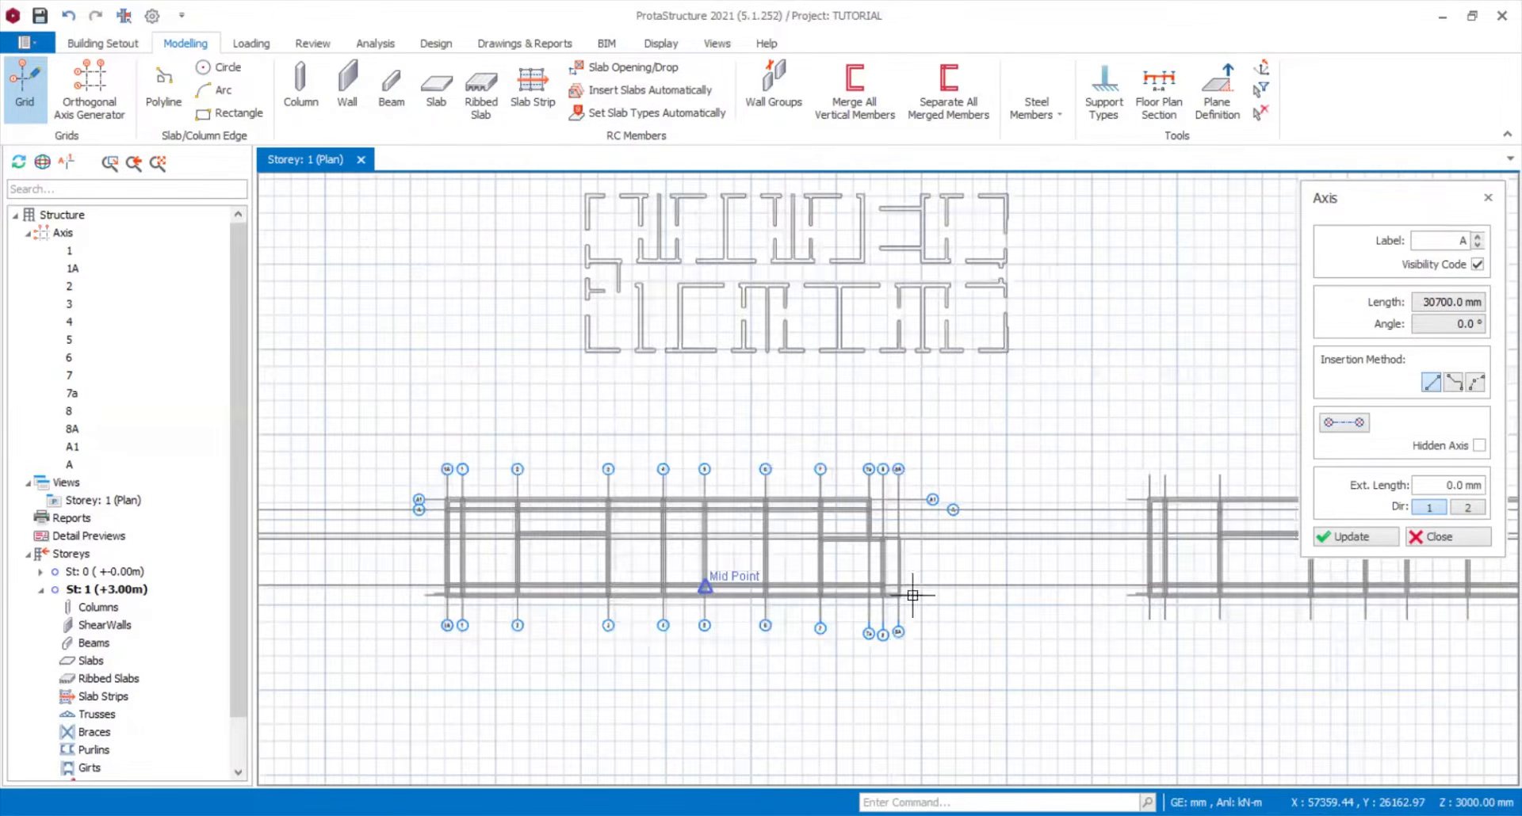
{"action": "scroll", "coordinate": [941, 570], "scroll_direction": "up", "scroll_amount": 1}
{"action": "scroll", "coordinate": [852, 571], "scroll_direction": "down", "scroll_amount": 1}
{"action": "scroll", "coordinate": [856, 570], "scroll_direction": "up", "scroll_amount": 3}
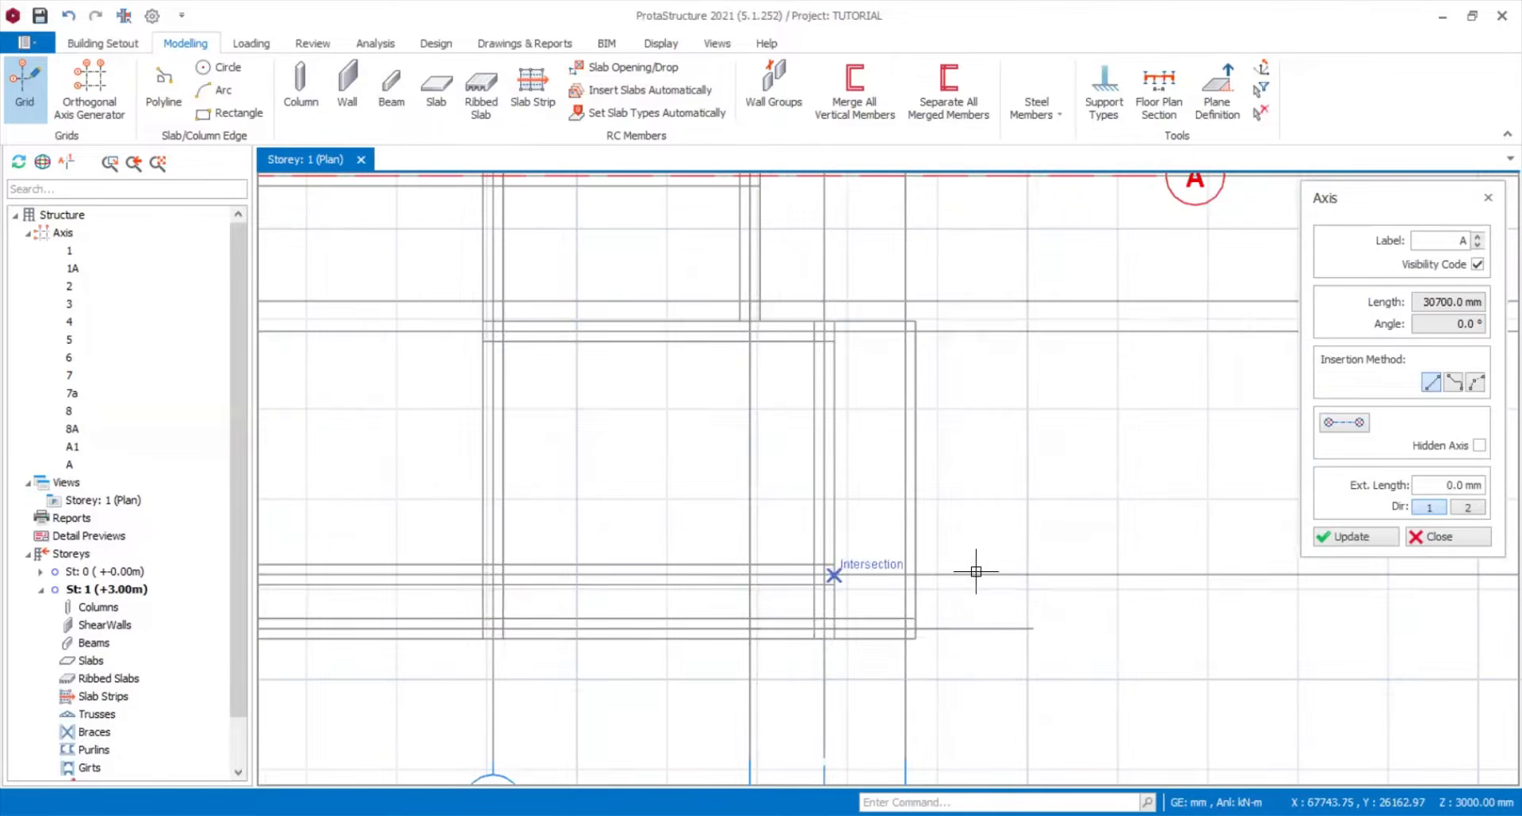
{"action": "scroll", "coordinate": [1019, 575], "scroll_direction": "down", "scroll_amount": 4}
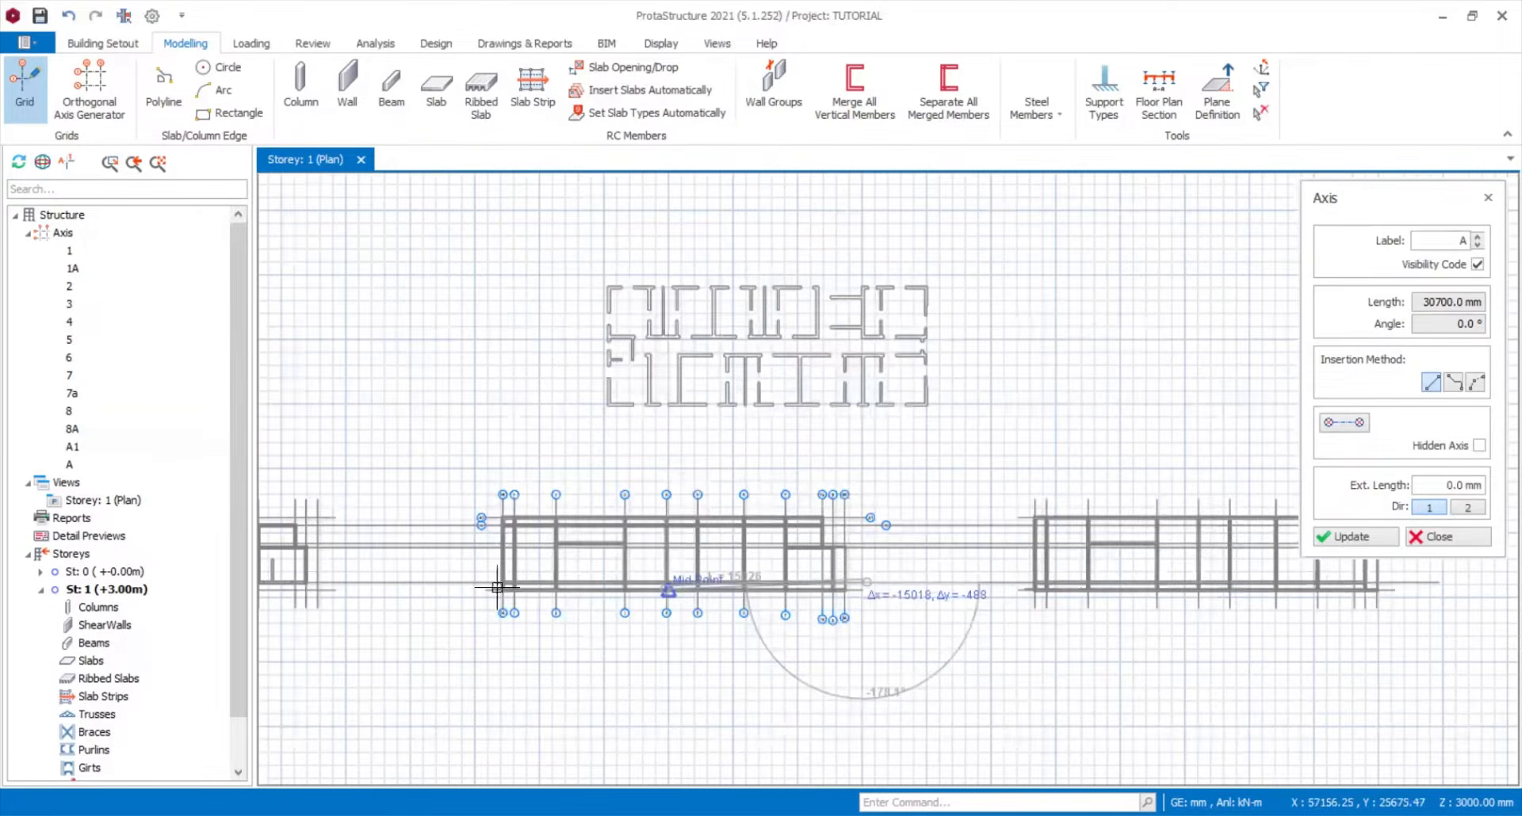
{"action": "scroll", "coordinate": [480, 578], "scroll_direction": "up", "scroll_amount": 3}
{"action": "left_click", "coordinate": [450, 579]}
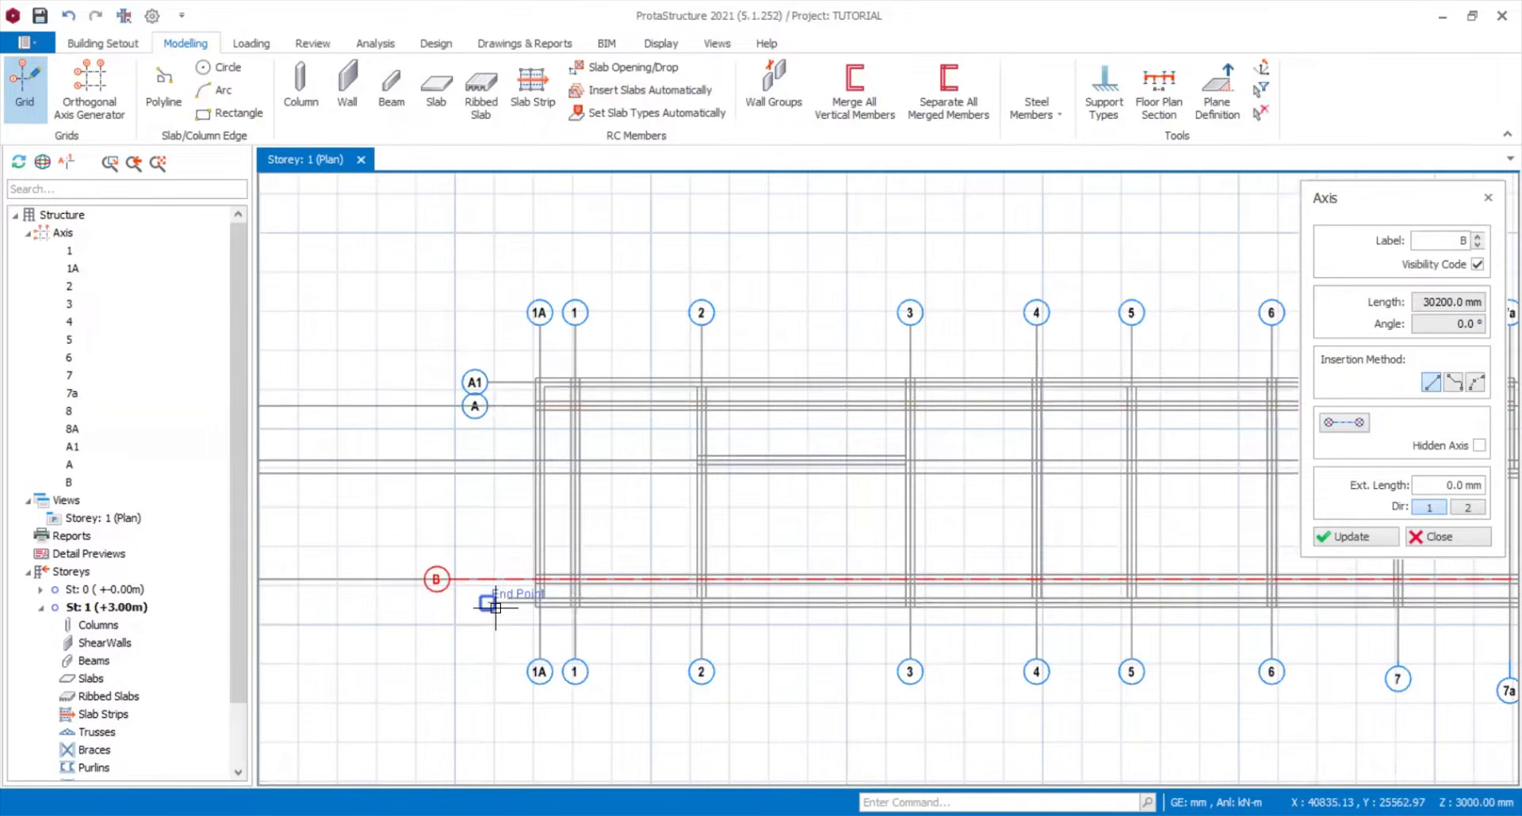
- Insert a horizontal grid axis labelled B1 along the plan's lowest reference line, just below axis B, about 31700 mm long
{"action": "left_click", "coordinate": [1466, 242]}
{"action": "type", "text": "1"}
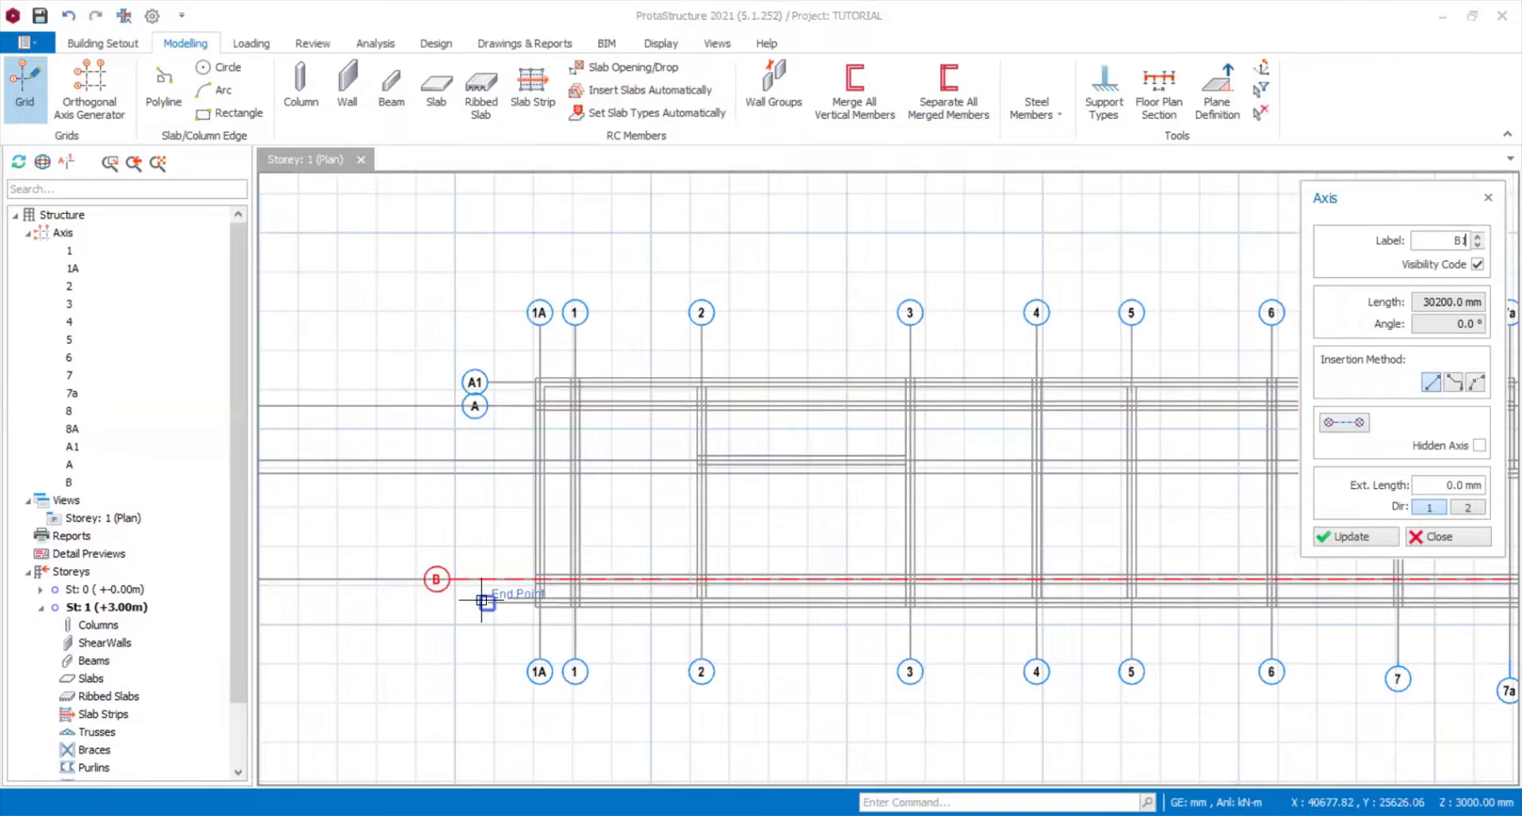
{"action": "scroll", "coordinate": [482, 600], "scroll_direction": "down", "scroll_amount": 3}
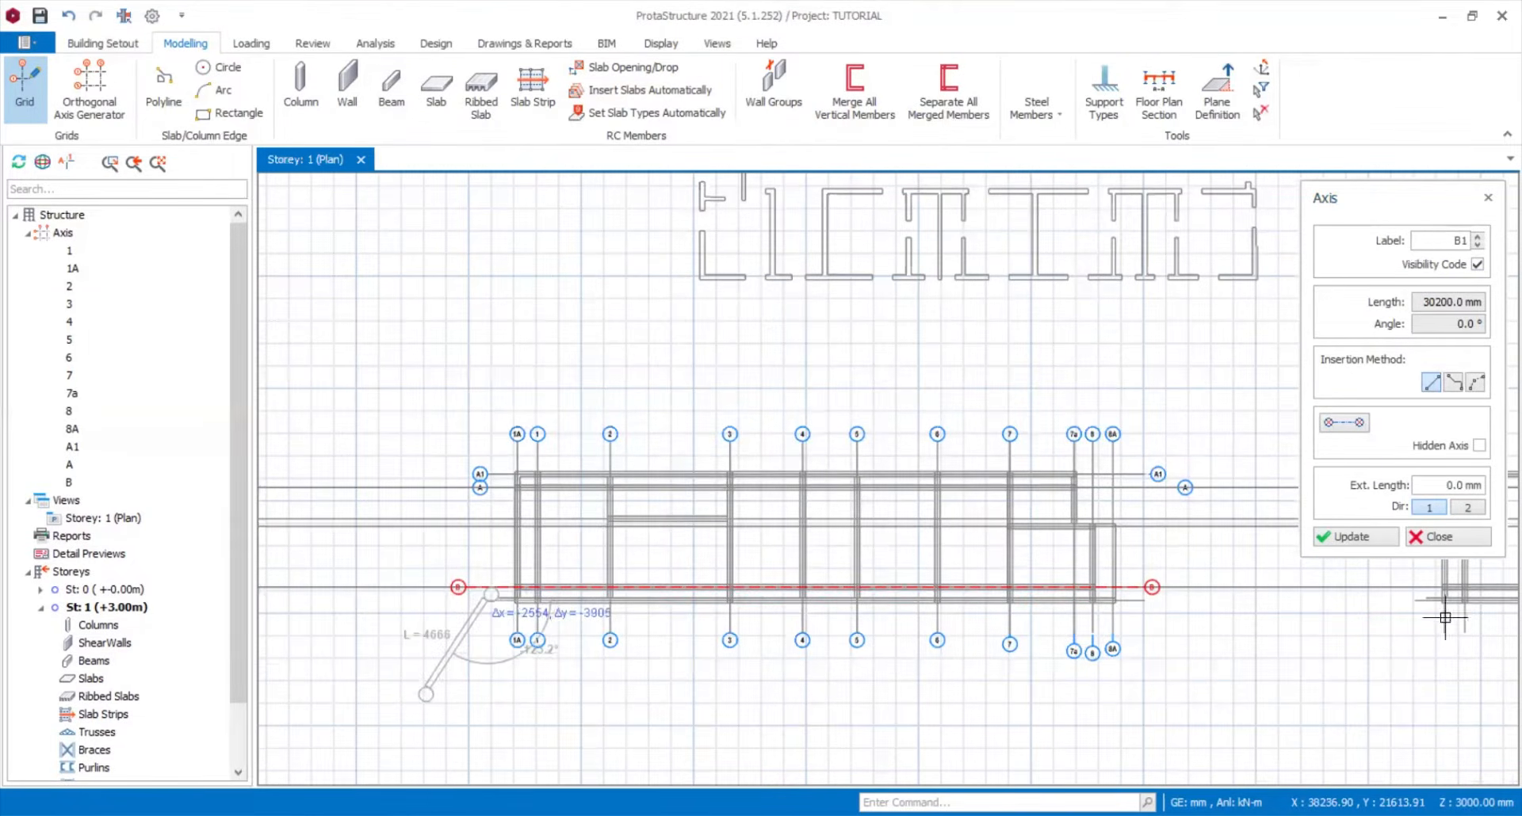
{"action": "left_click", "coordinate": [1202, 600]}
{"action": "scroll", "coordinate": [599, 533], "scroll_direction": "up", "scroll_amount": 3}
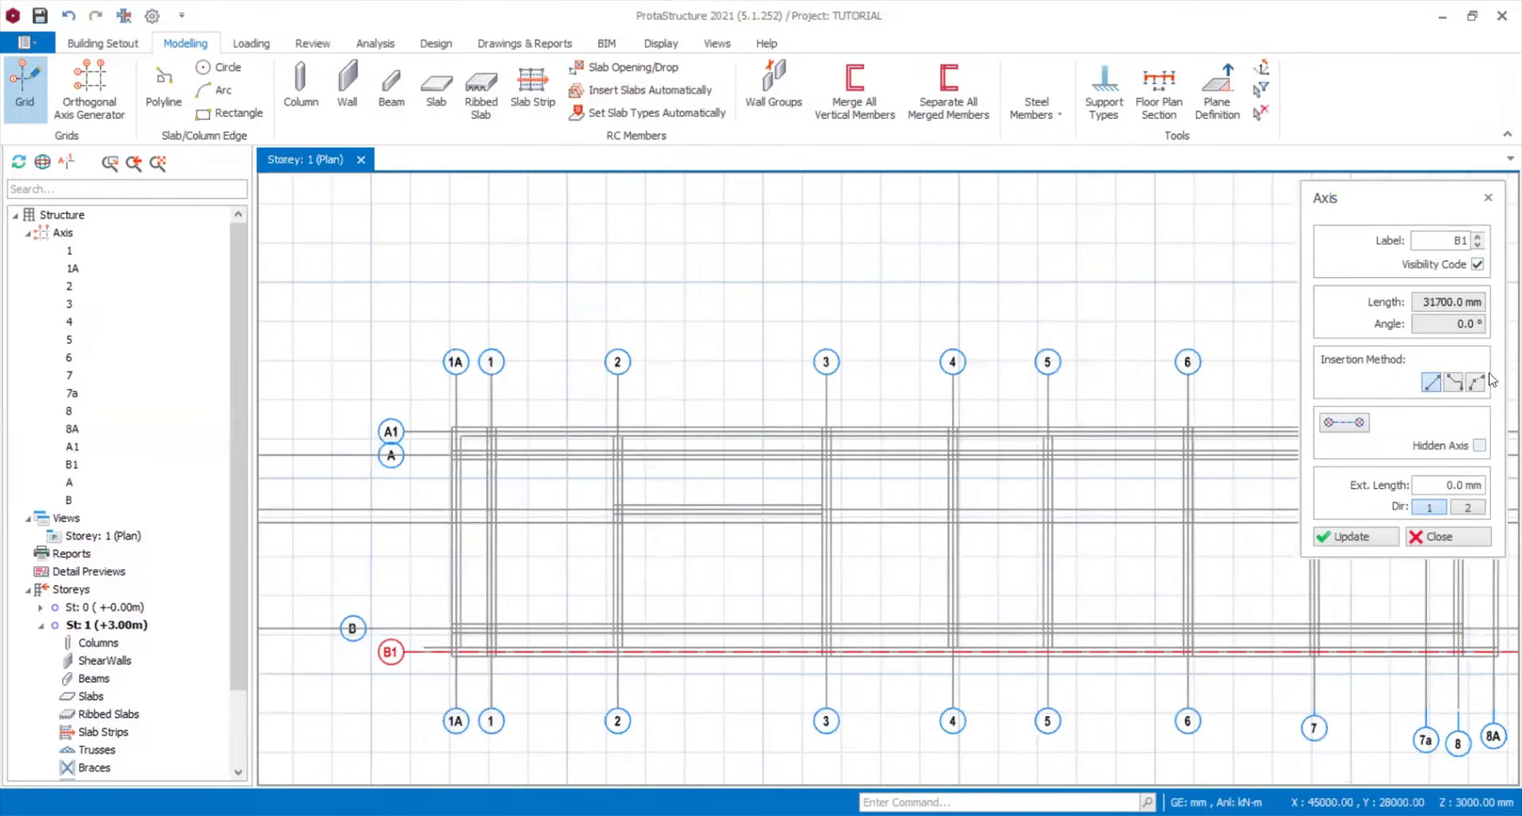
- Relabel grid axis A1, the topmost horizontal axis, as A'
{"action": "left_click", "coordinate": [1449, 237]}
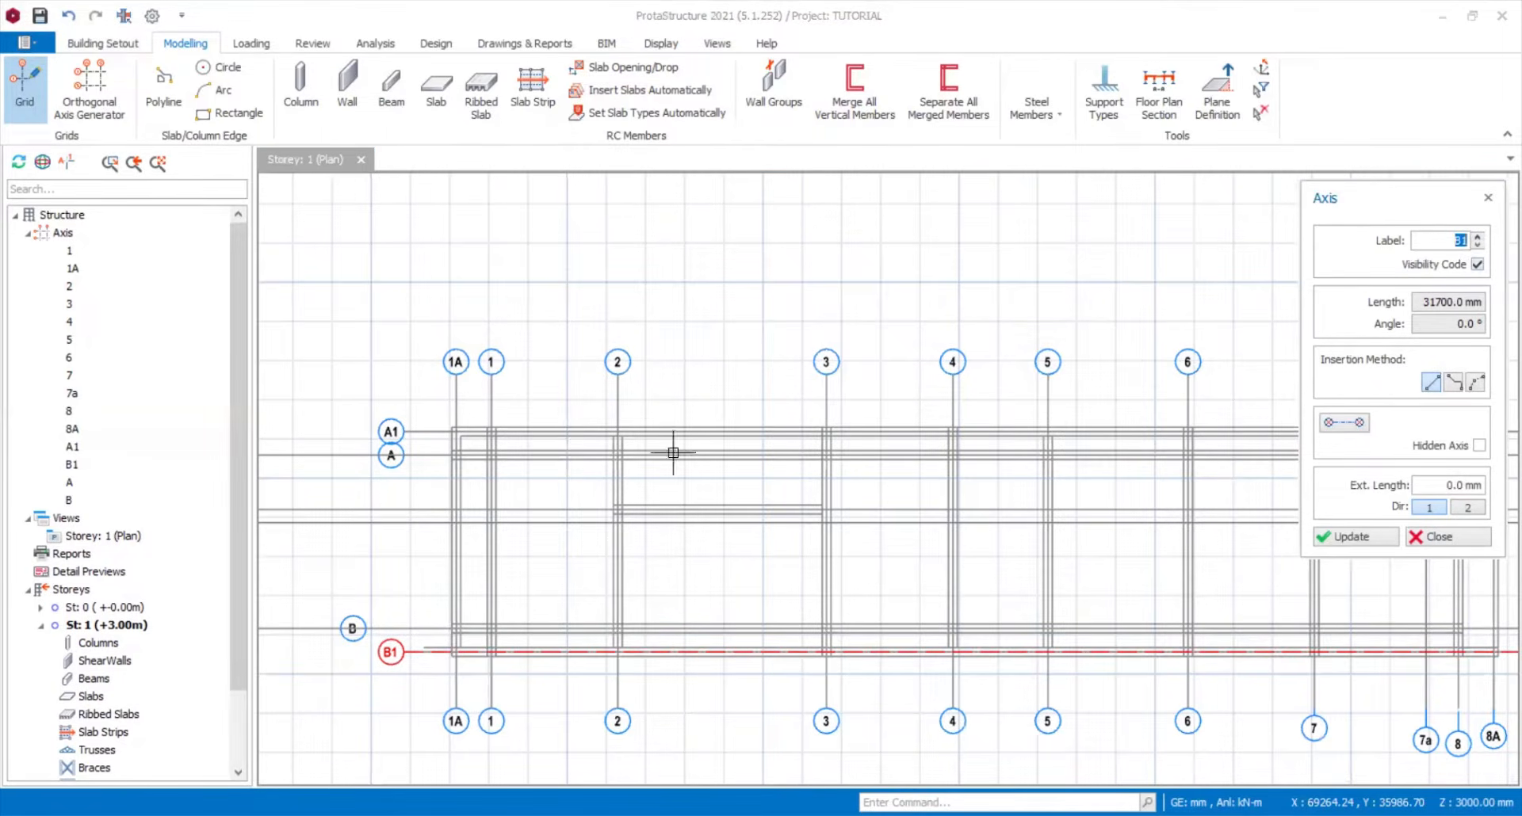
{"action": "left_click", "coordinate": [392, 433]}
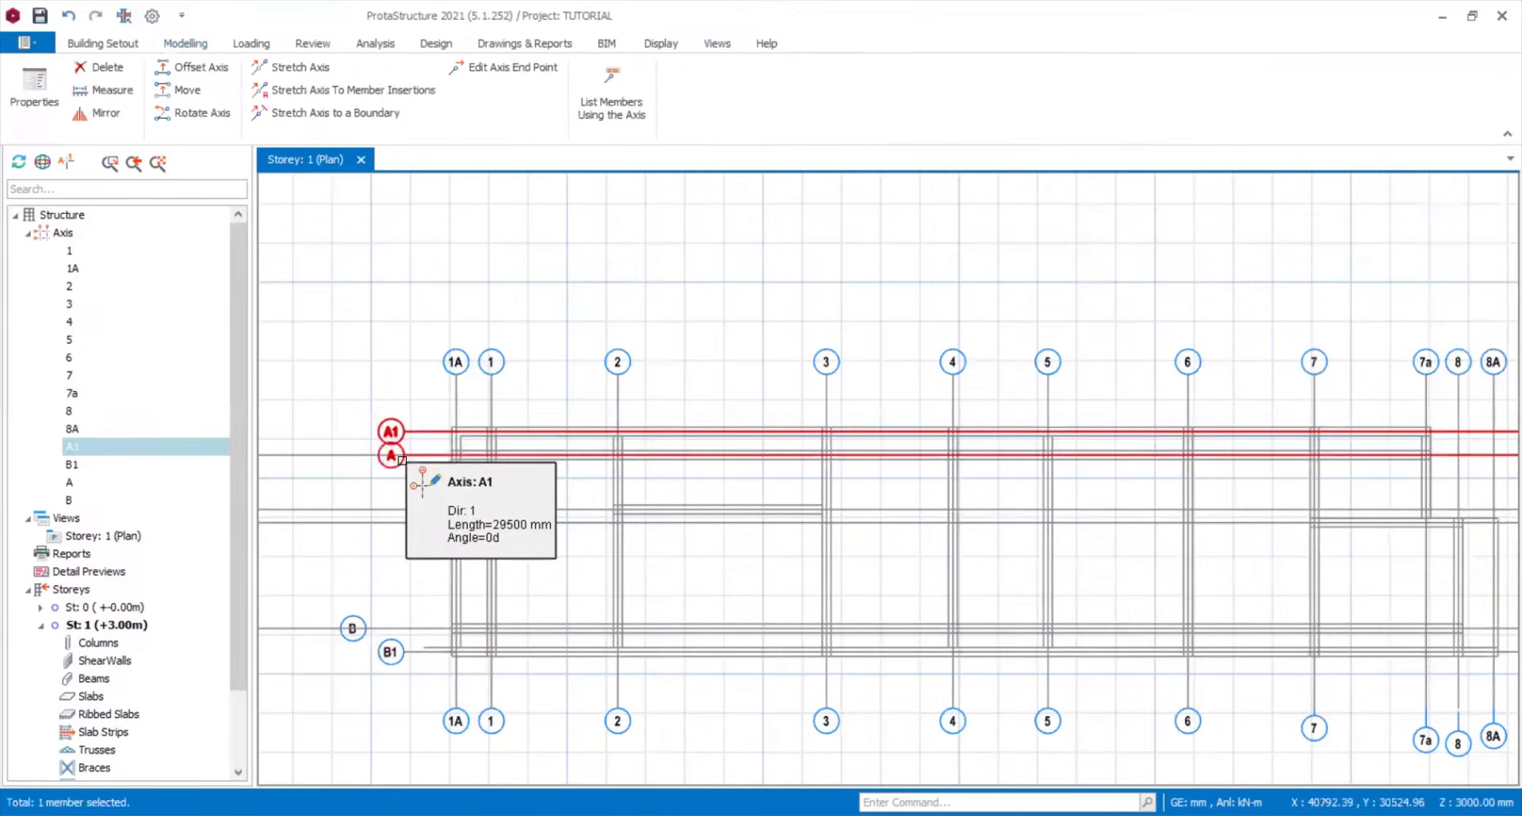
{"action": "left_click", "coordinate": [393, 456]}
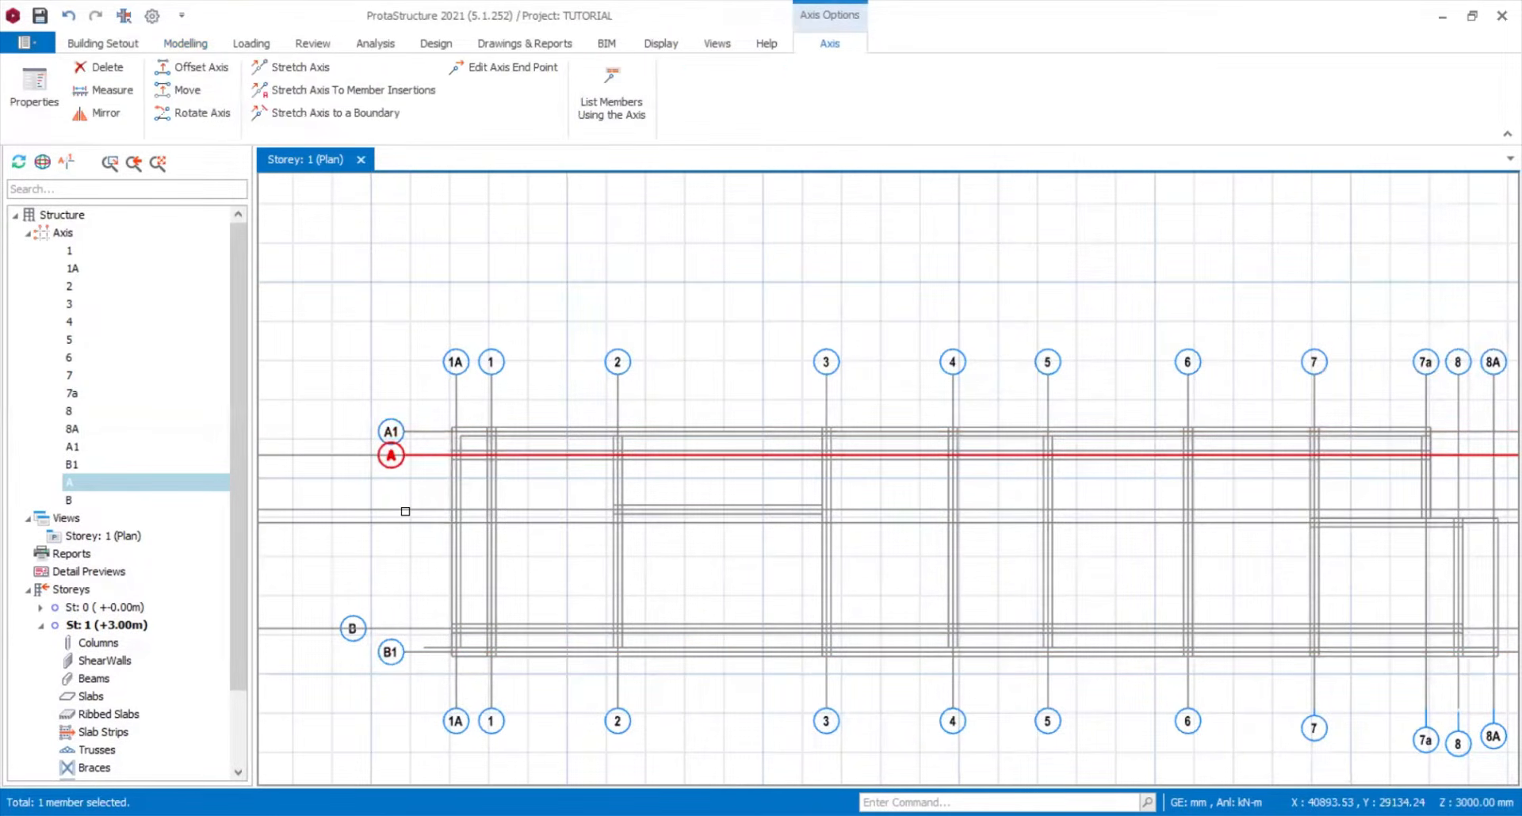
{"action": "left_click", "coordinate": [396, 436], "text": "ctrl"}
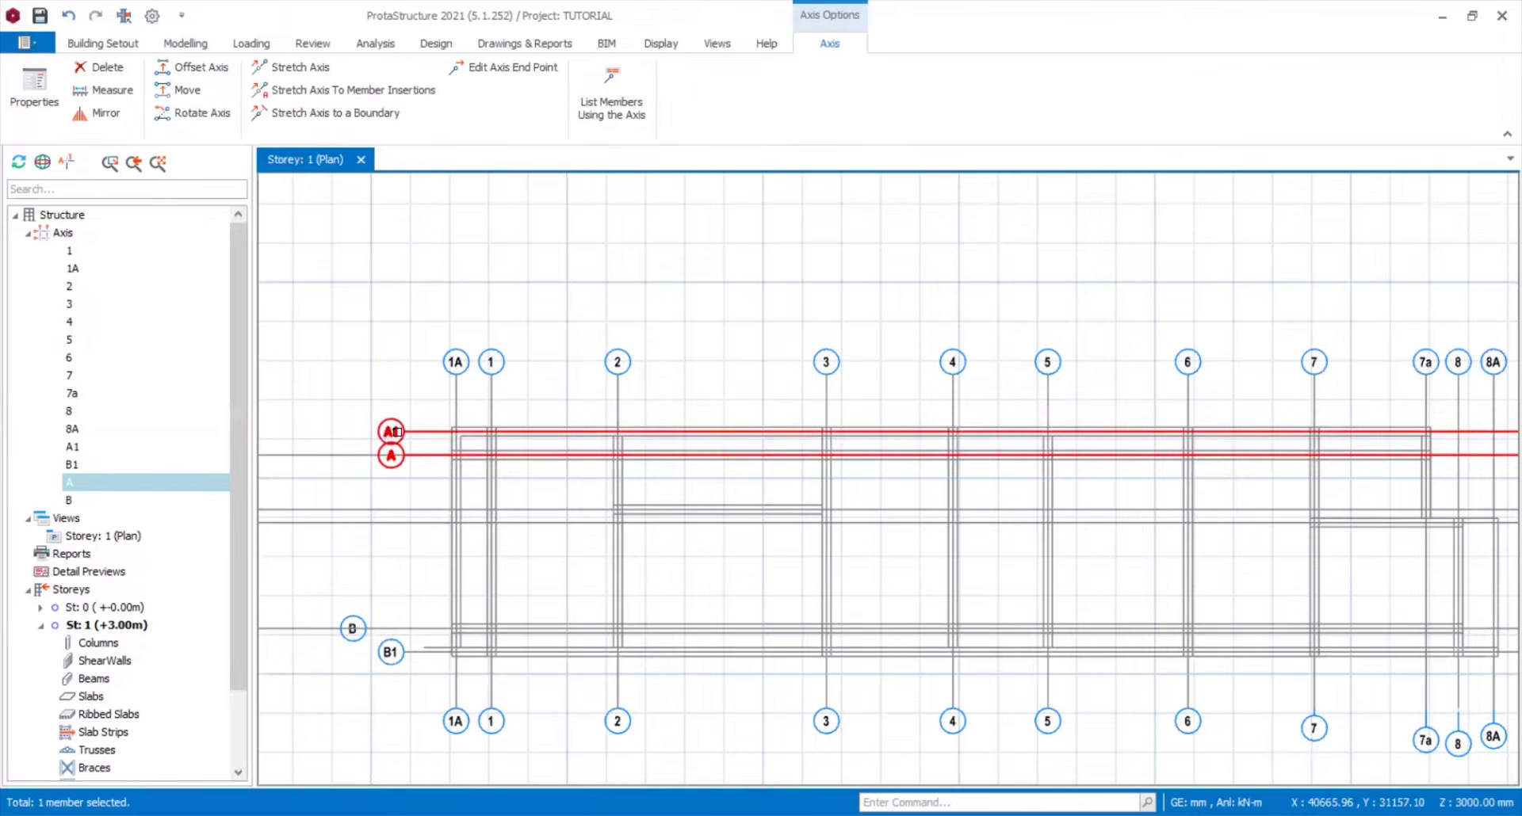
{"action": "double_click", "coordinate": [391, 432]}
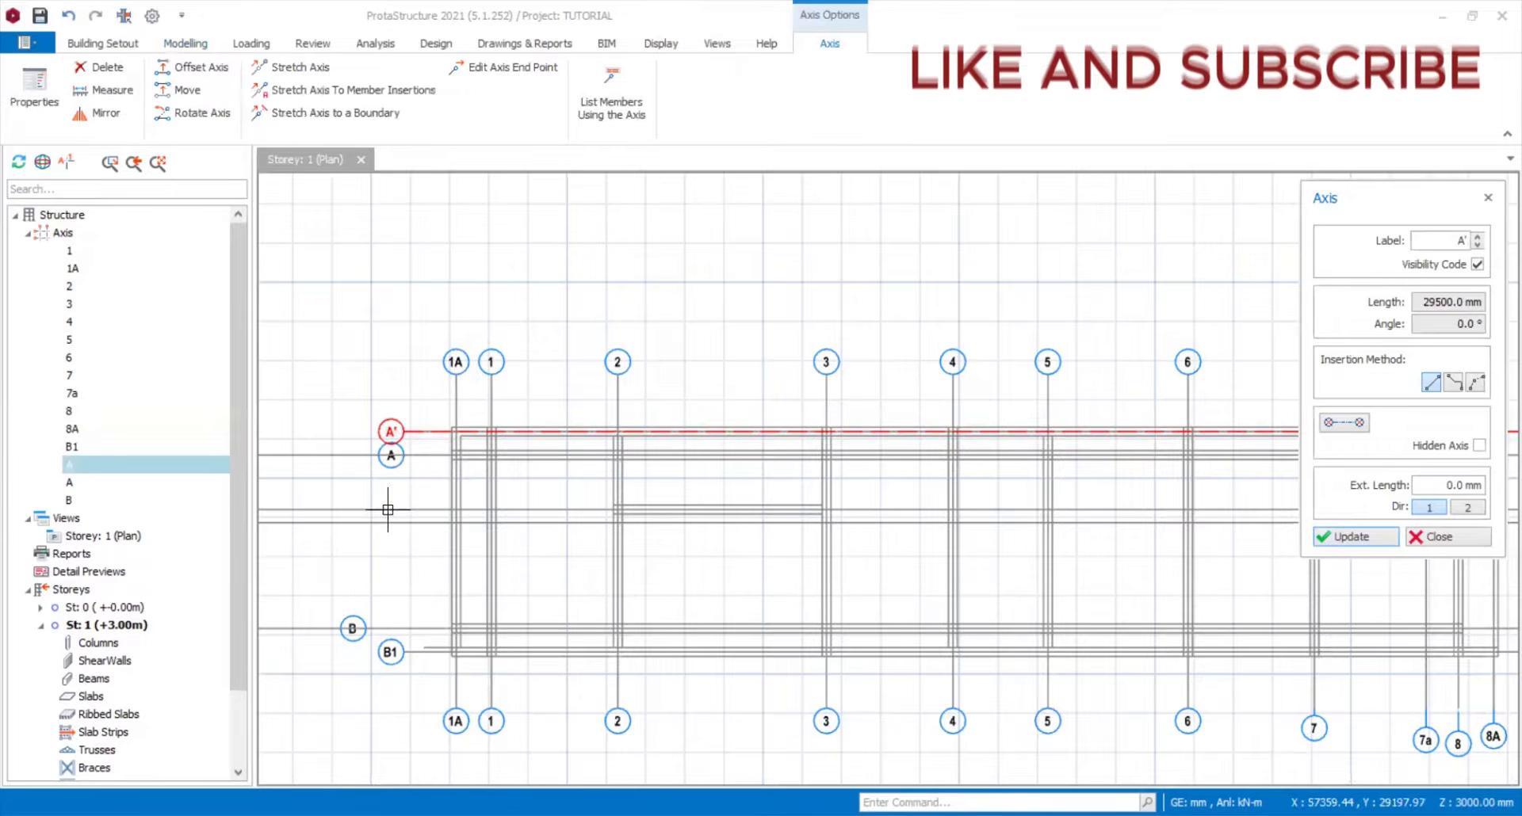
- Insert a horizontal grid axis labelled A" along the lower of the two reference lines between axes A and B, about 28900 mm long
{"action": "scroll", "coordinate": [395, 506], "scroll_direction": "down", "scroll_amount": 3}
{"action": "scroll", "coordinate": [814, 520], "scroll_direction": "up", "scroll_amount": 3}
{"action": "scroll", "coordinate": [853, 506], "scroll_direction": "up", "scroll_amount": 2}
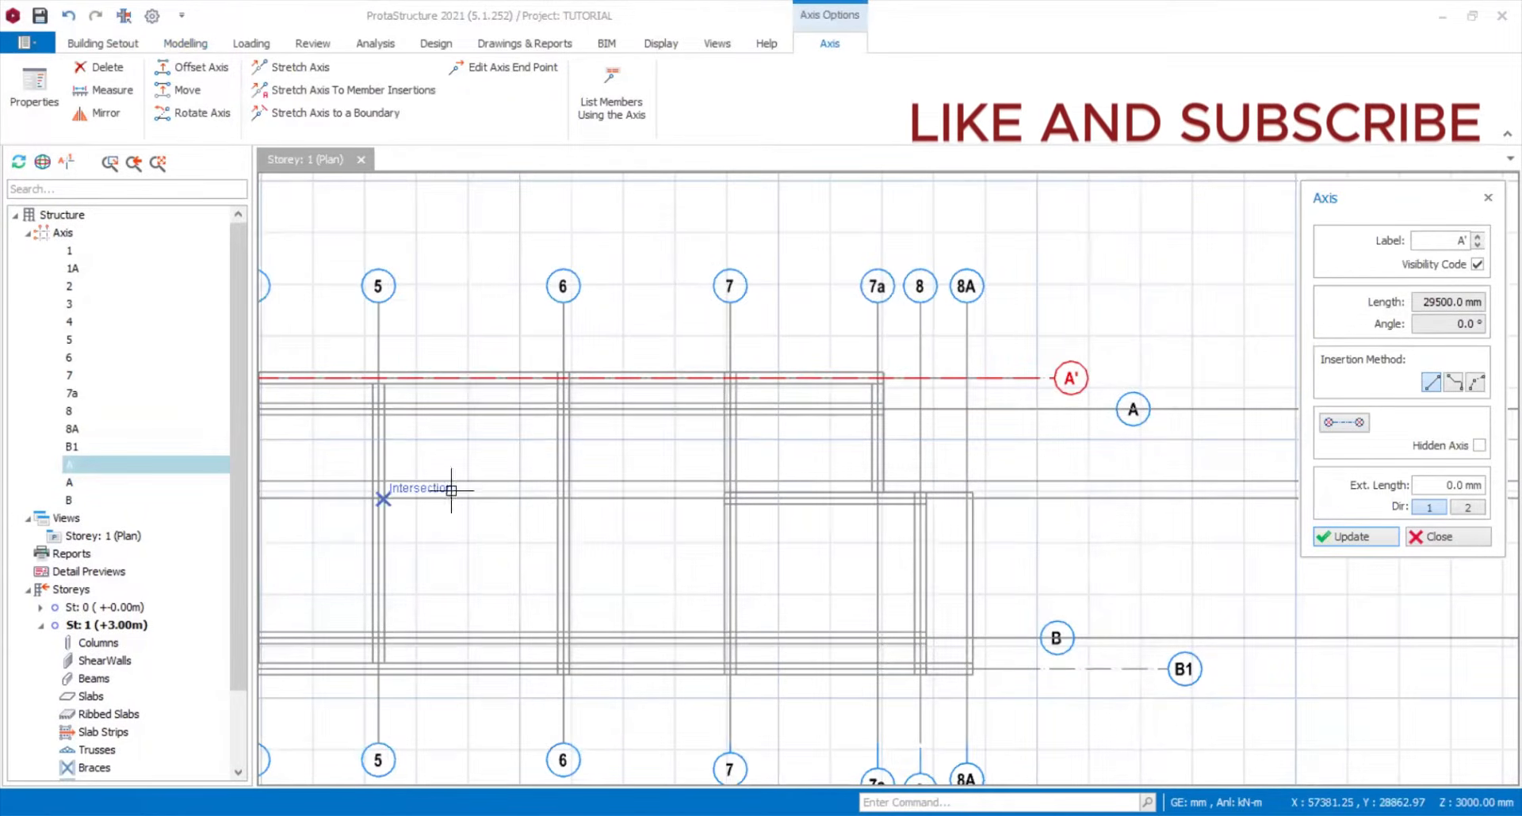
{"action": "scroll", "coordinate": [1094, 486], "scroll_direction": "up", "scroll_amount": 2}
{"action": "scroll", "coordinate": [998, 472], "scroll_direction": "up", "scroll_amount": 1}
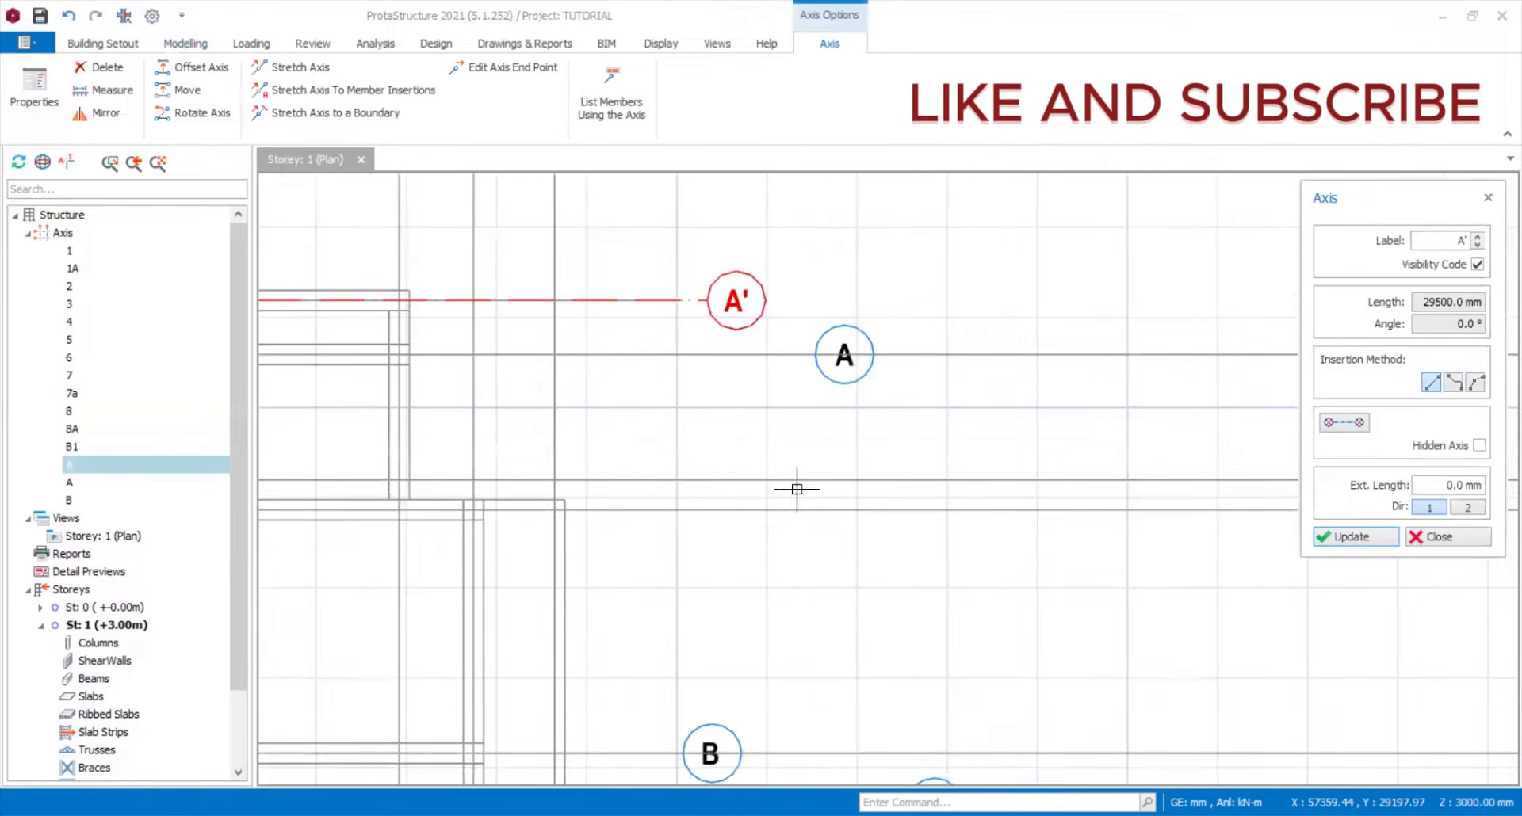
{"action": "left_click", "coordinate": [109, 49]}
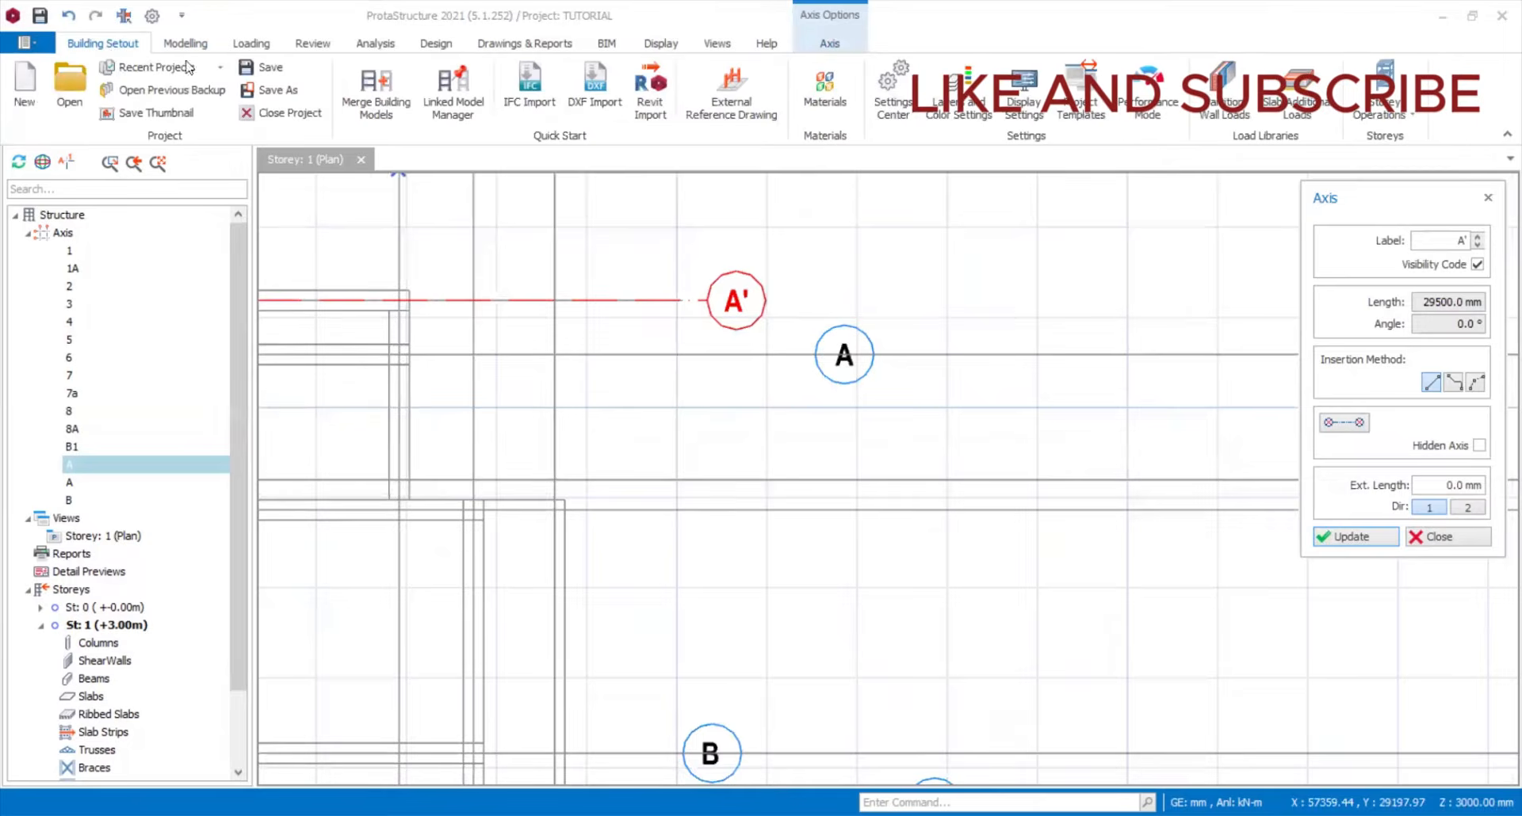
{"action": "left_click", "coordinate": [198, 47]}
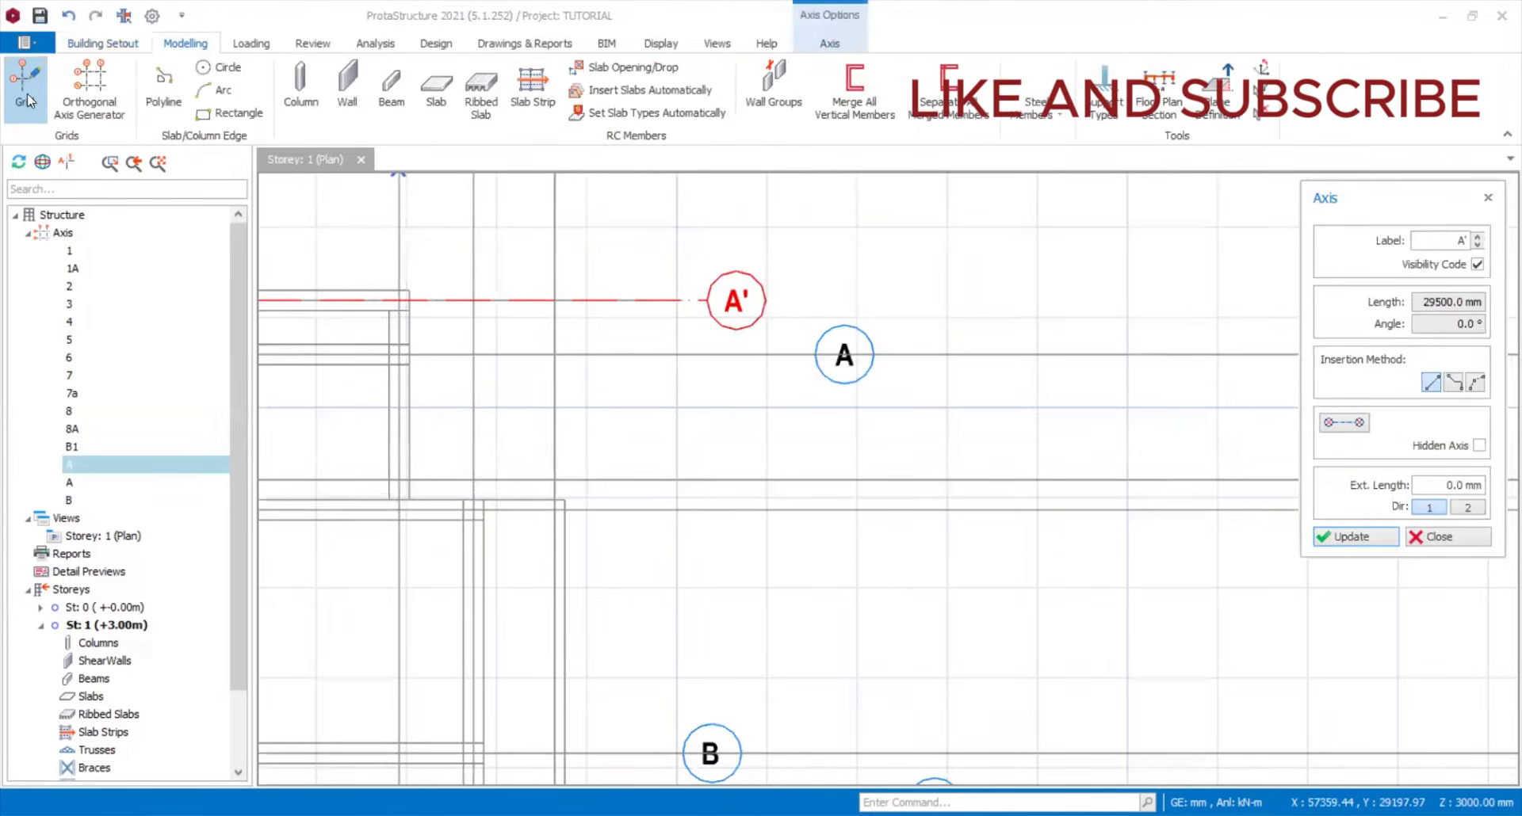
{"action": "key", "text": "Escape"}
{"action": "scroll", "coordinate": [958, 479], "scroll_direction": "down", "scroll_amount": 2}
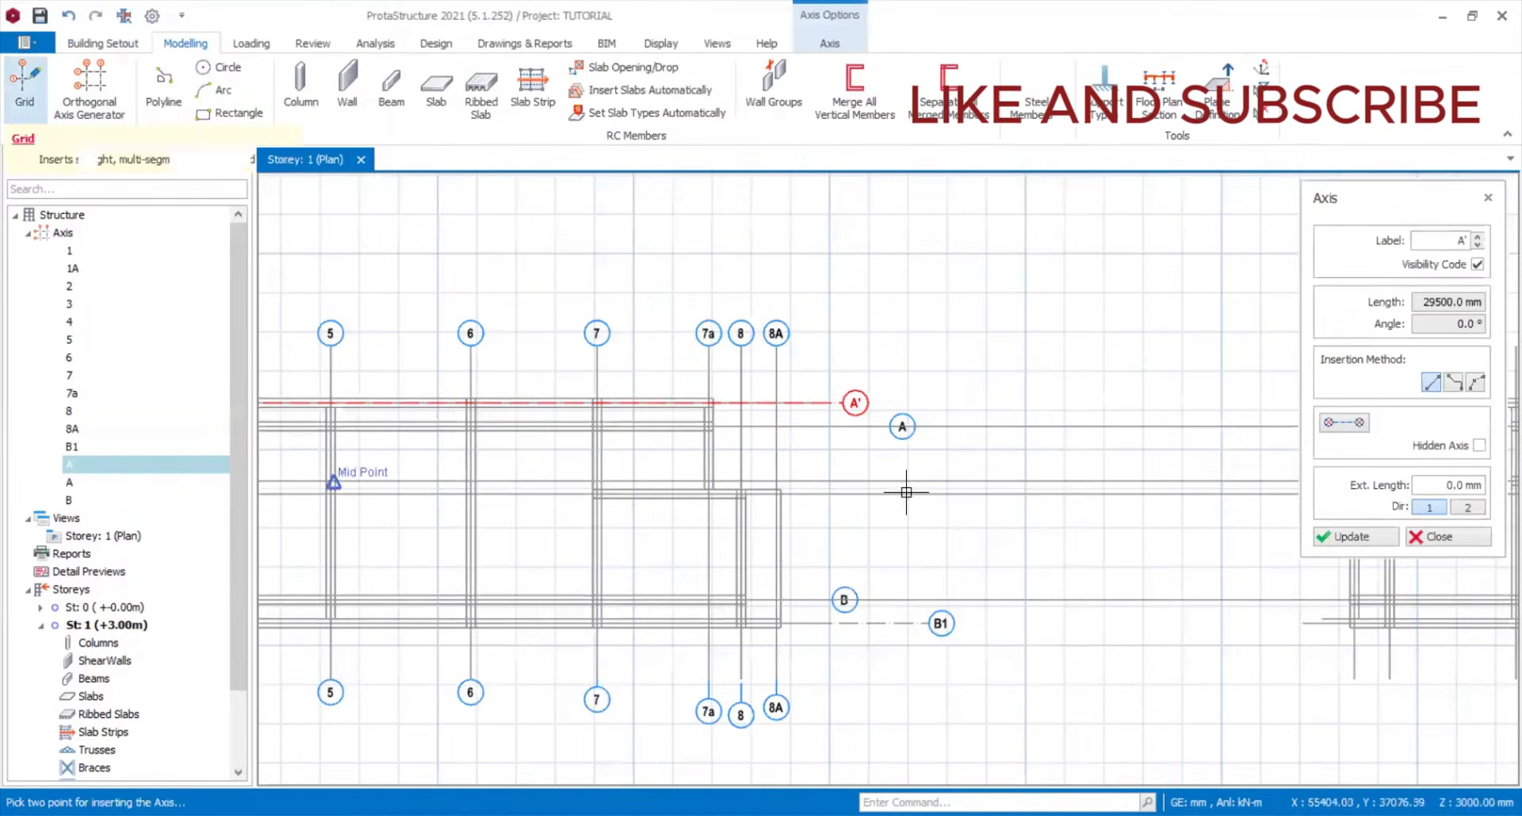
{"action": "scroll", "coordinate": [906, 499], "scroll_direction": "up", "scroll_amount": 2}
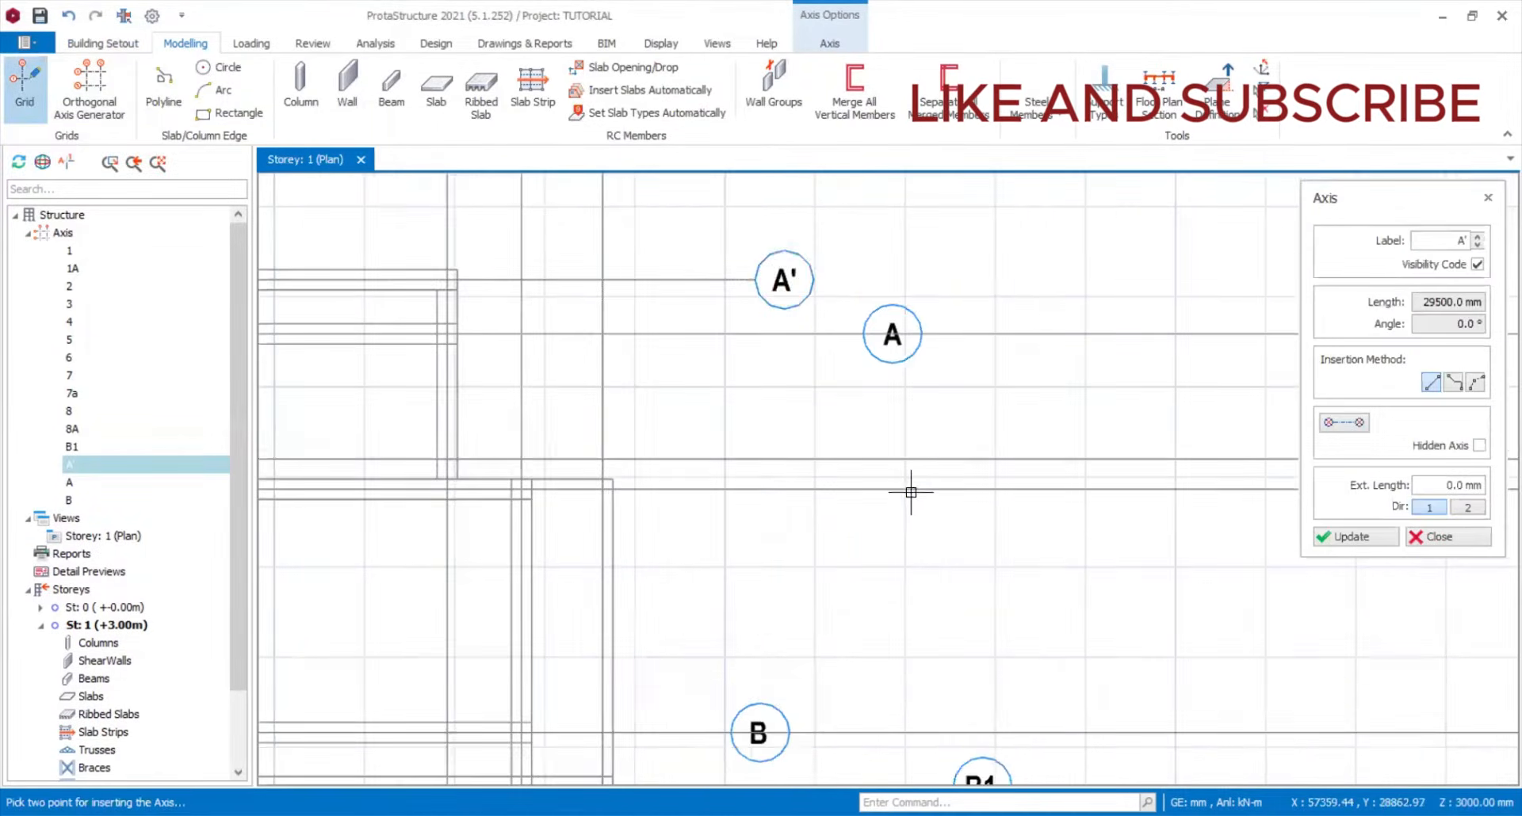
{"action": "left_click", "coordinate": [585, 487]}
{"action": "scroll", "coordinate": [1182, 502], "scroll_direction": "down", "scroll_amount": 3}
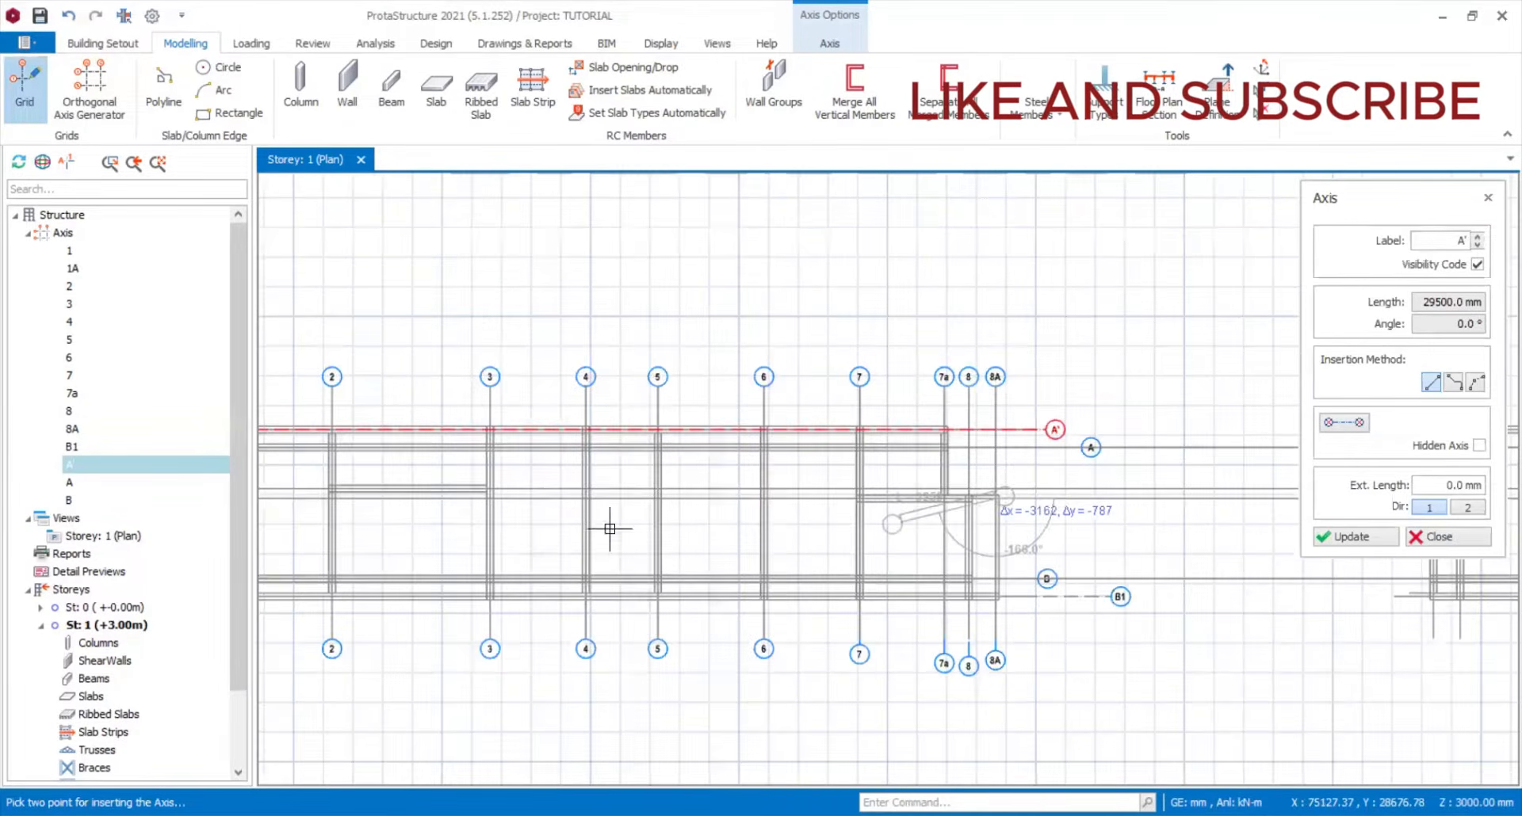
{"action": "scroll", "coordinate": [435, 509], "scroll_direction": "down", "scroll_amount": 1}
{"action": "scroll", "coordinate": [356, 507], "scroll_direction": "down", "scroll_amount": 1}
{"action": "scroll", "coordinate": [425, 518], "scroll_direction": "up", "scroll_amount": 2}
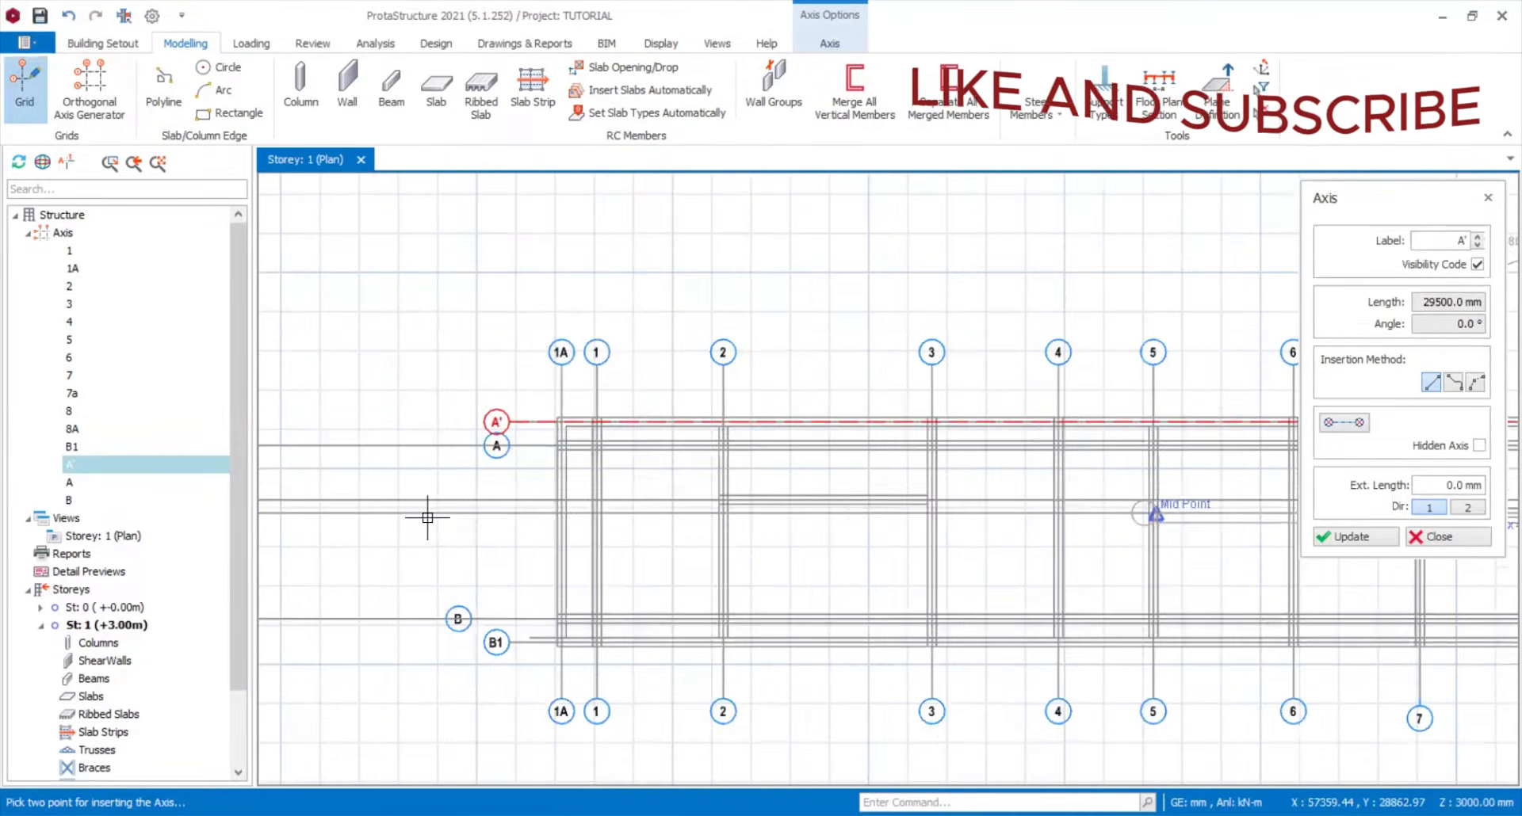
{"action": "left_click", "coordinate": [476, 544]}
{"action": "scroll", "coordinate": [458, 513], "scroll_direction": "down", "scroll_amount": 1}
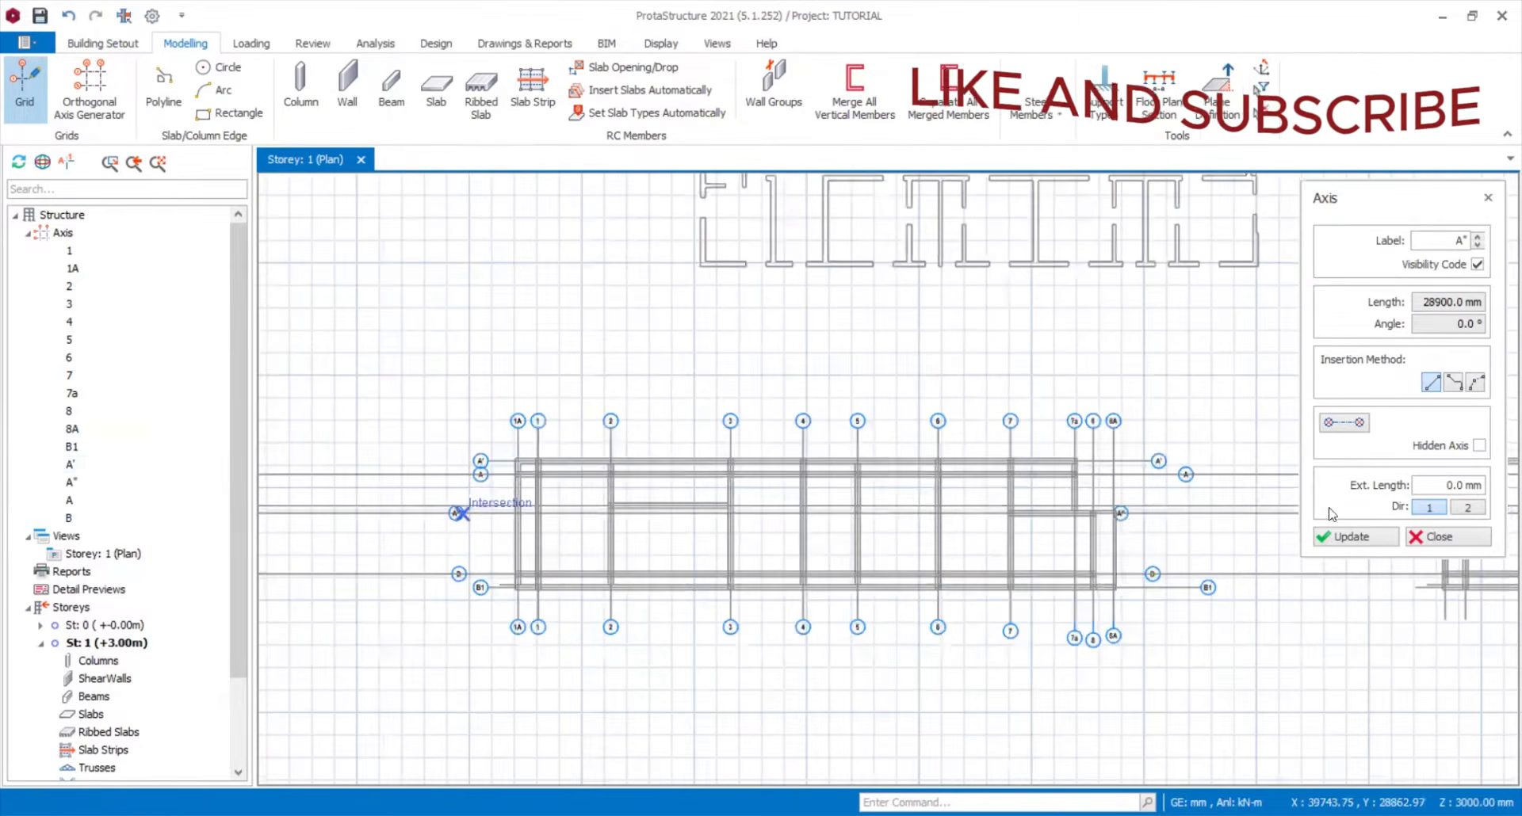
- Stretch the right end of grid axis A" outward past axis 8A, roughly level with the right end of axis A
{"action": "scroll", "coordinate": [1125, 519], "scroll_direction": "up", "scroll_amount": 2}
{"action": "left_click", "coordinate": [1127, 522]}
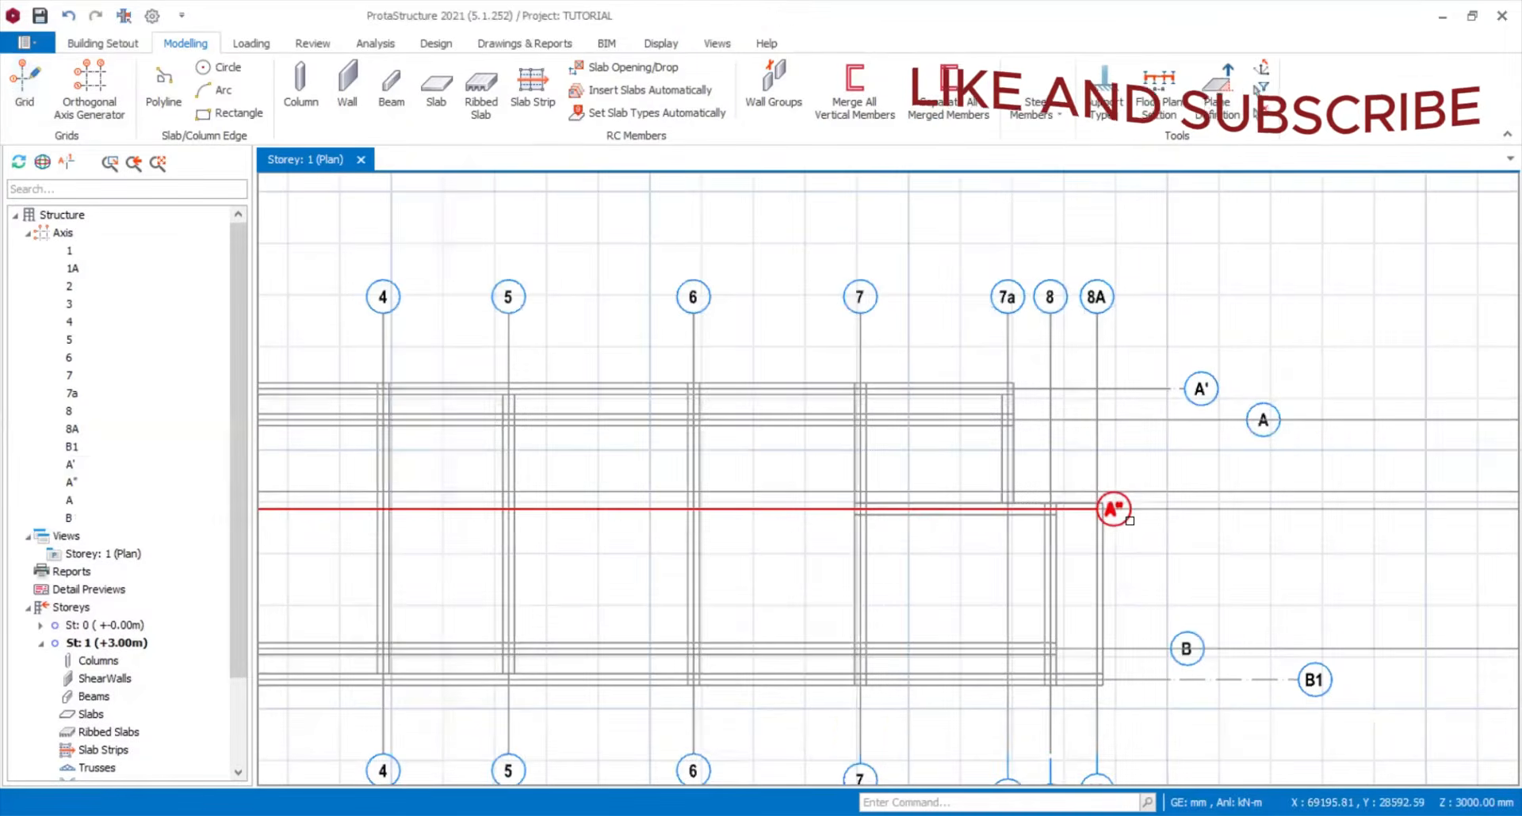
{"action": "right_click", "coordinate": [1129, 520]}
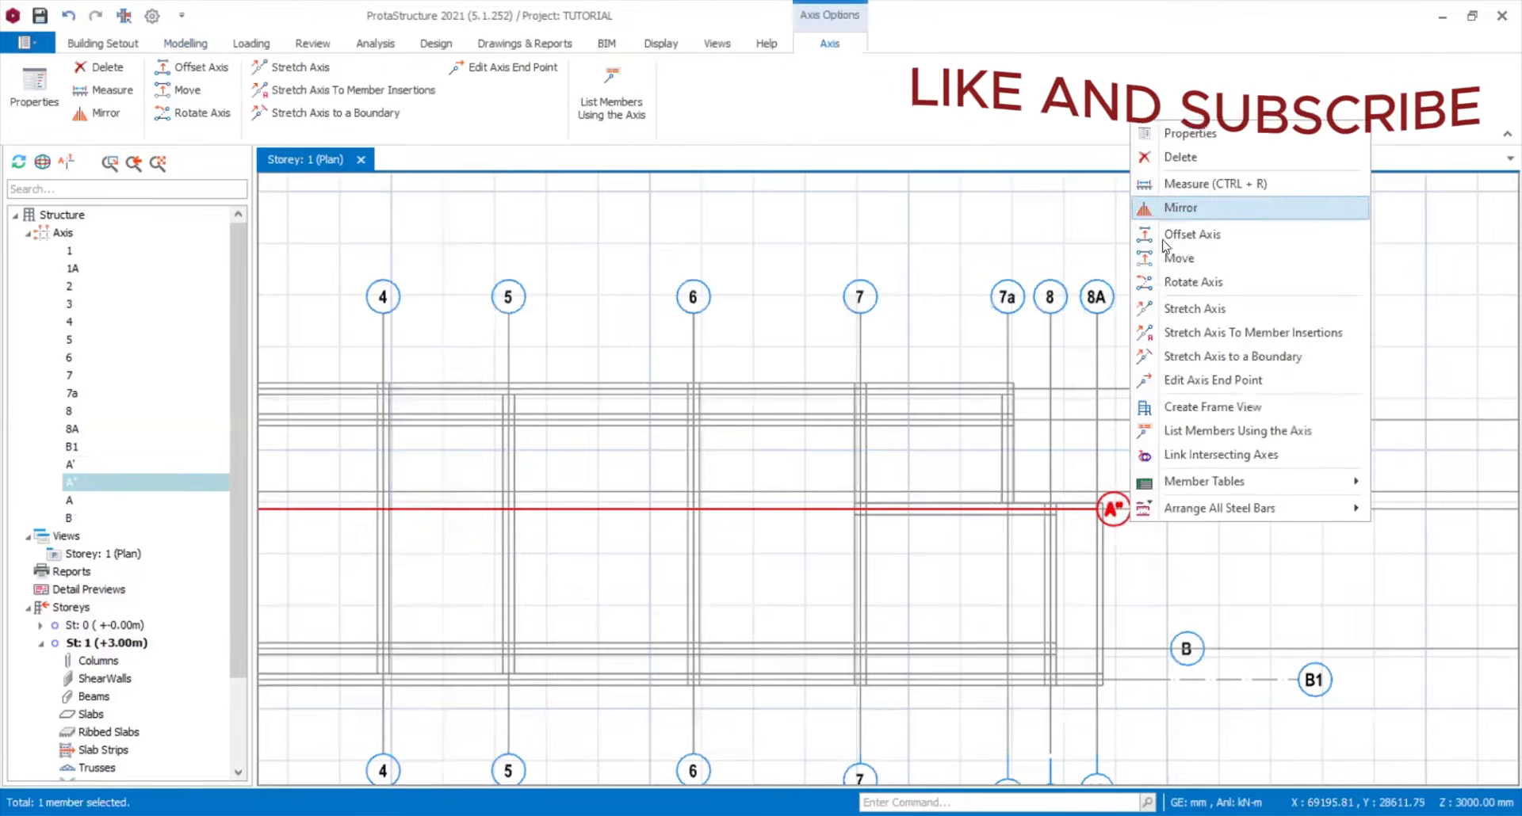
{"action": "left_click", "coordinate": [1187, 309]}
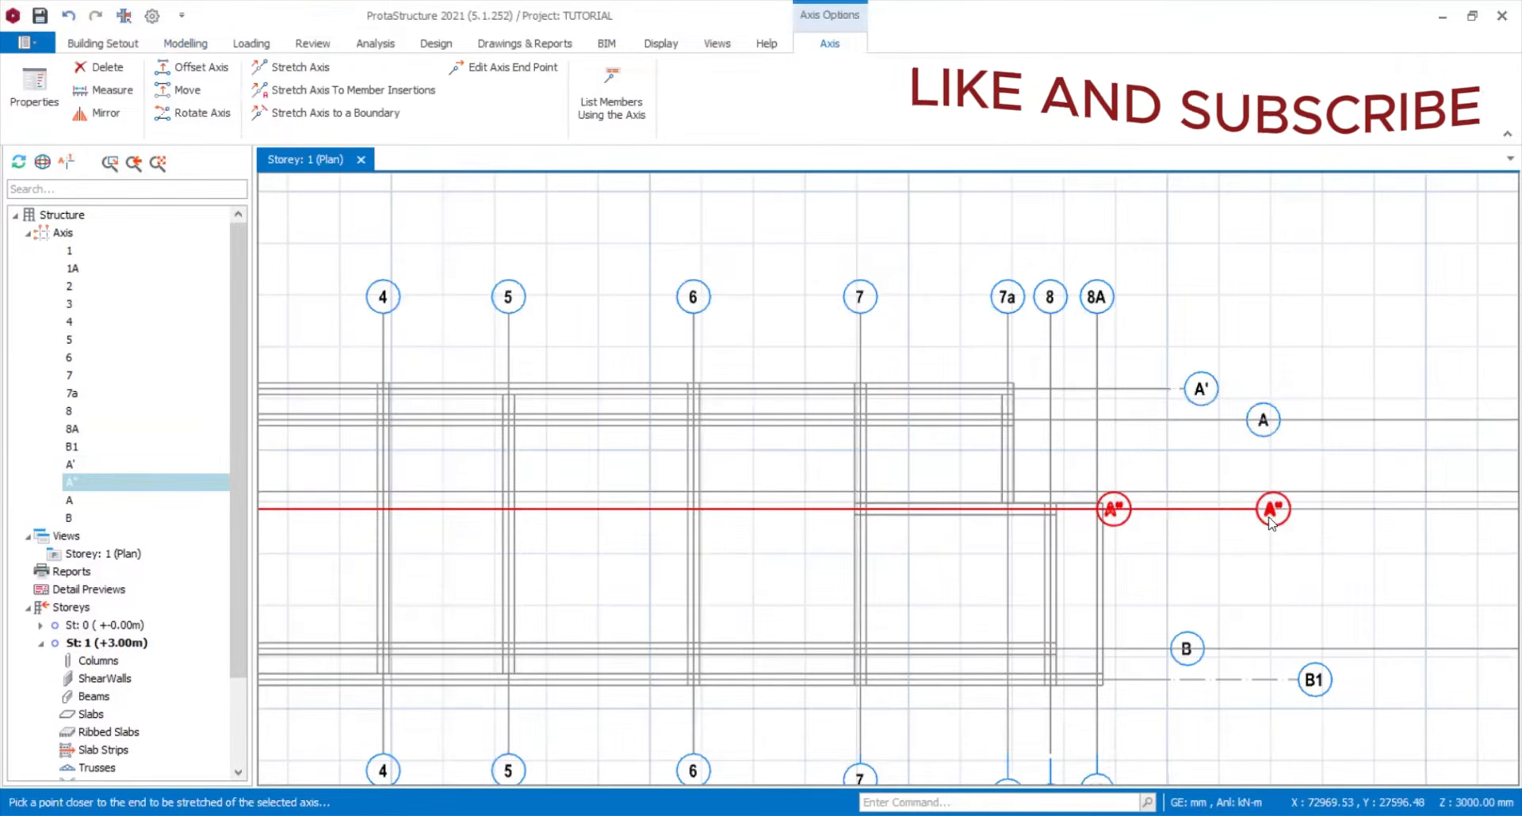
{"action": "left_click", "coordinate": [1272, 511]}
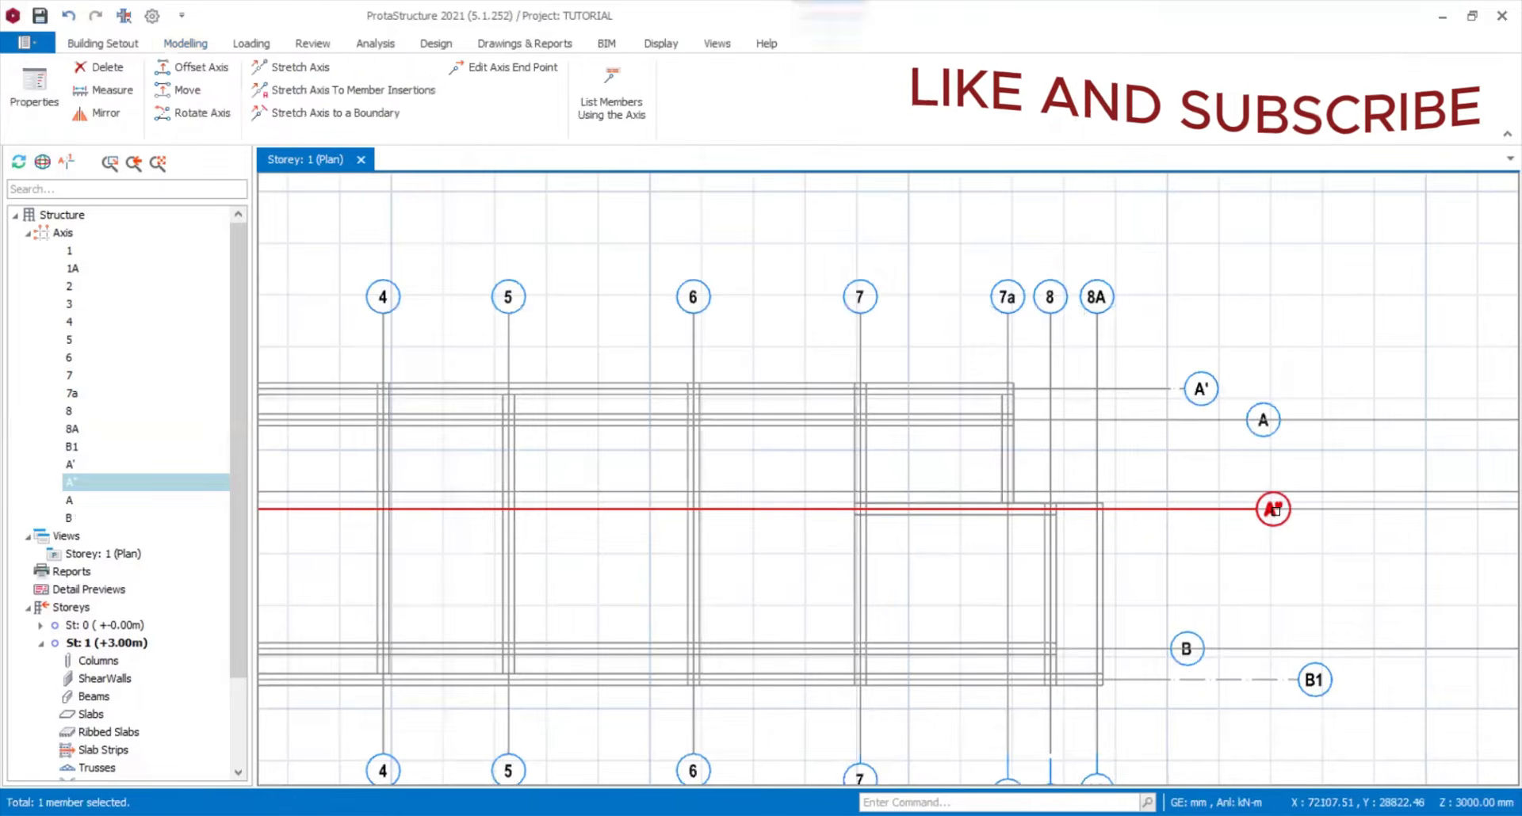
- Relabel grid axis A", the lower of the two horizontal axes between A and B, as A2
{"action": "key", "text": "Escape"}
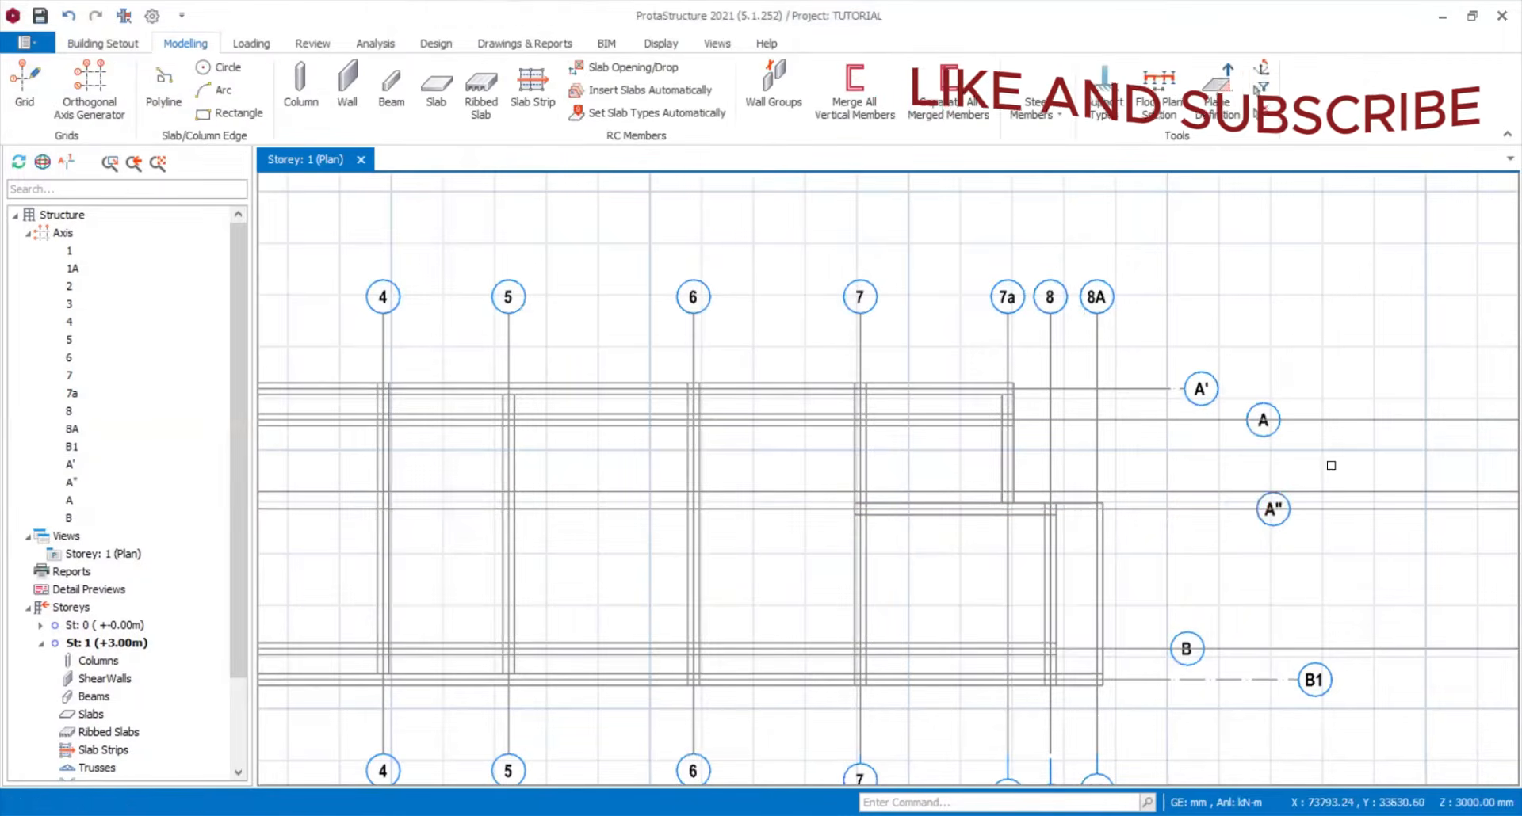
{"action": "left_click", "coordinate": [1279, 509]}
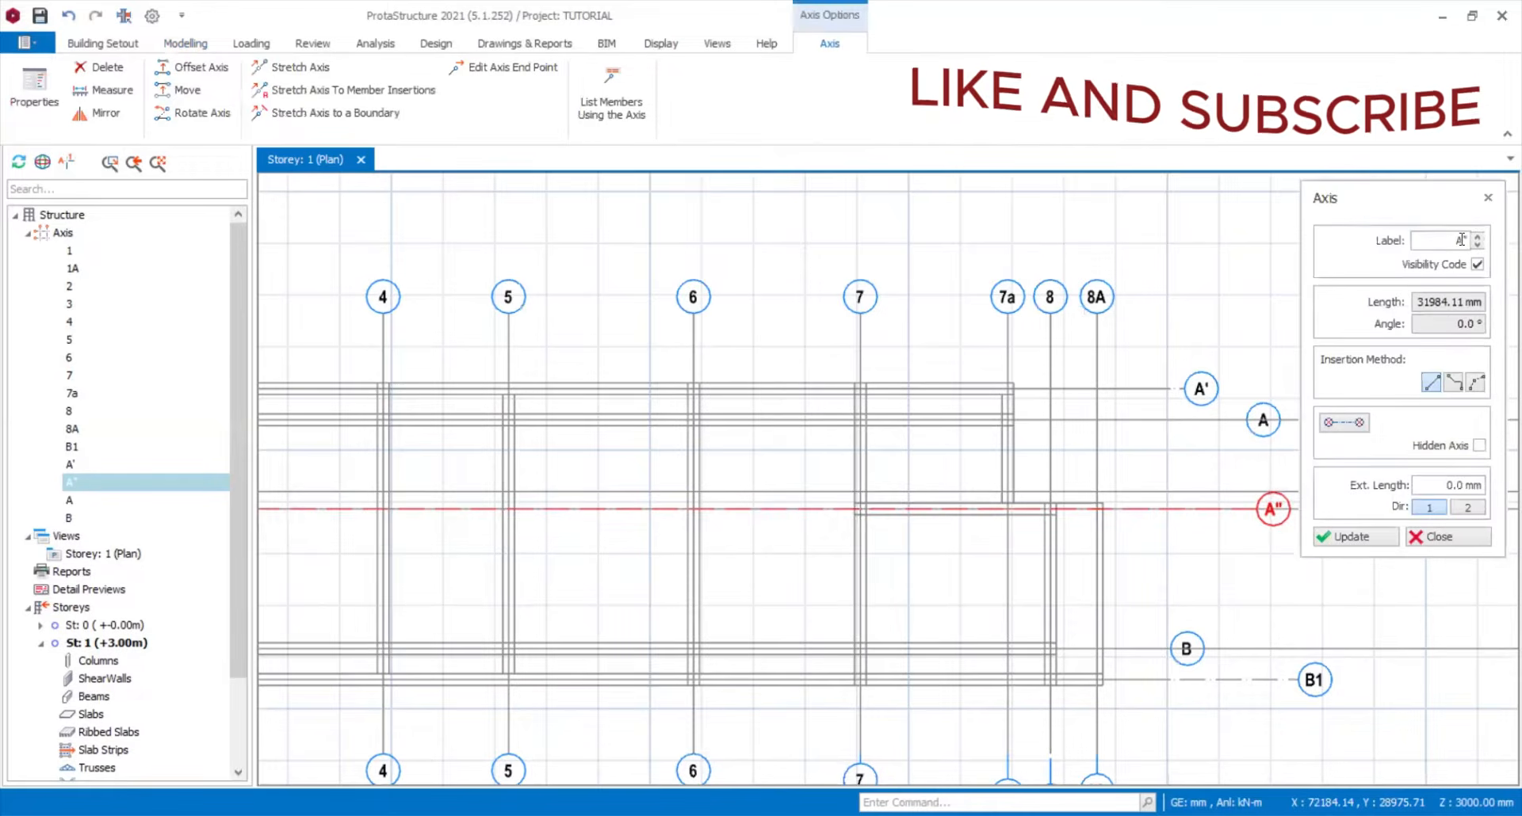
{"action": "left_click", "coordinate": [1461, 239]}
{"action": "type", "text": "2"}
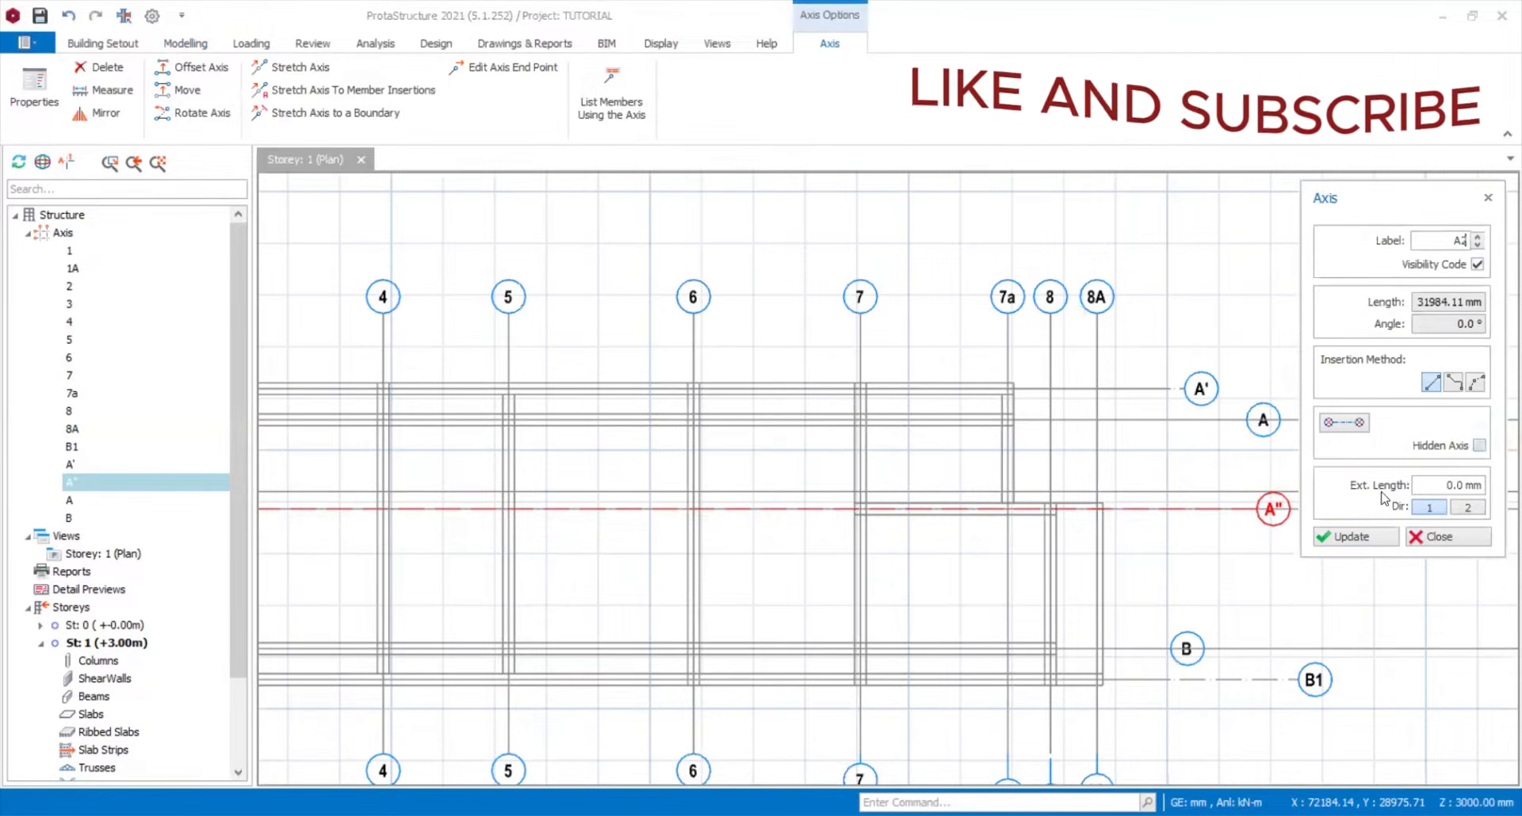
{"action": "left_click", "coordinate": [1379, 539]}
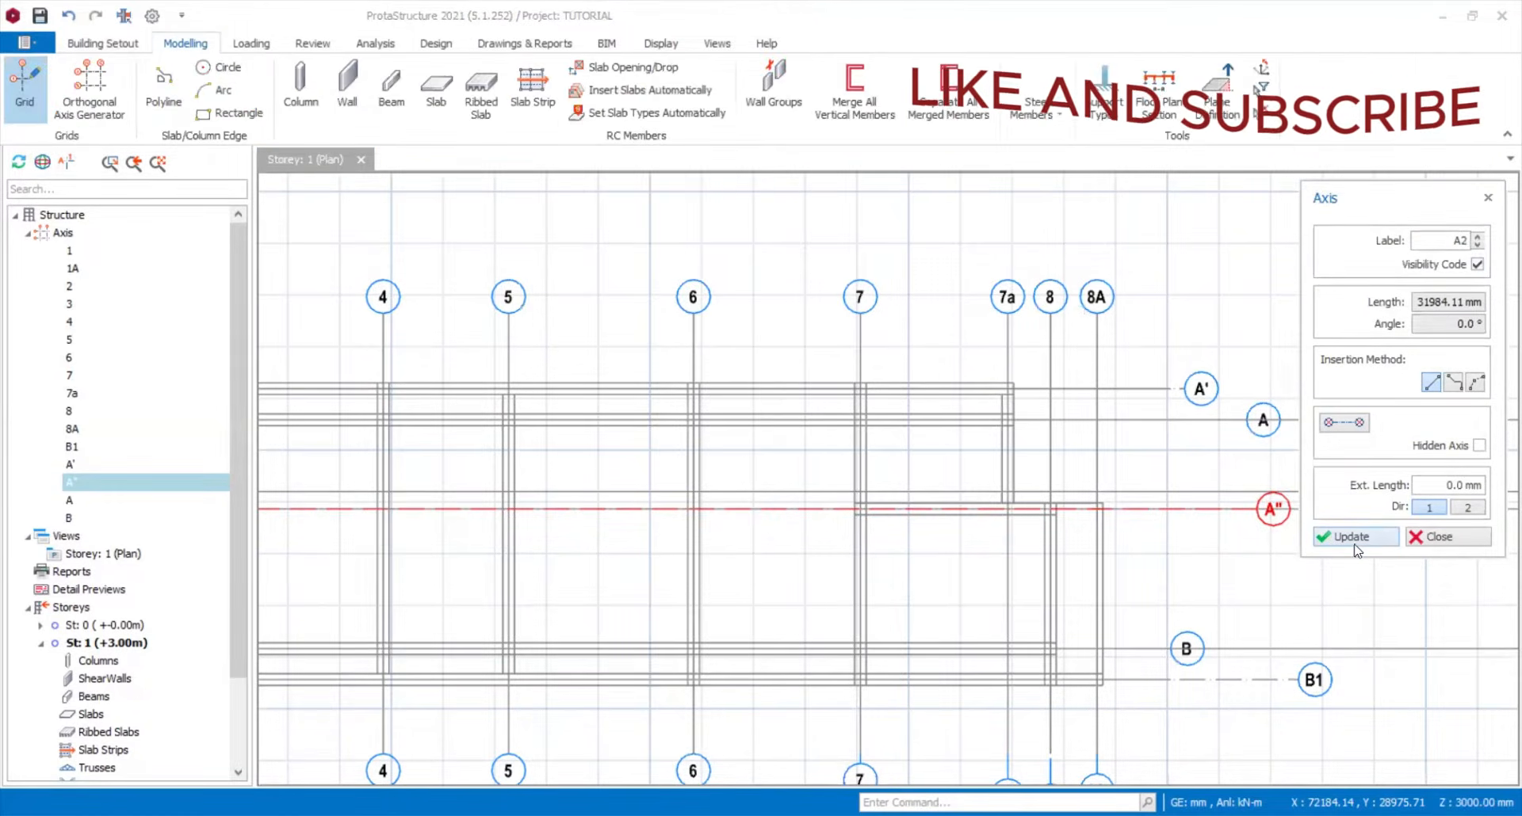
{"action": "left_click", "coordinate": [1357, 548]}
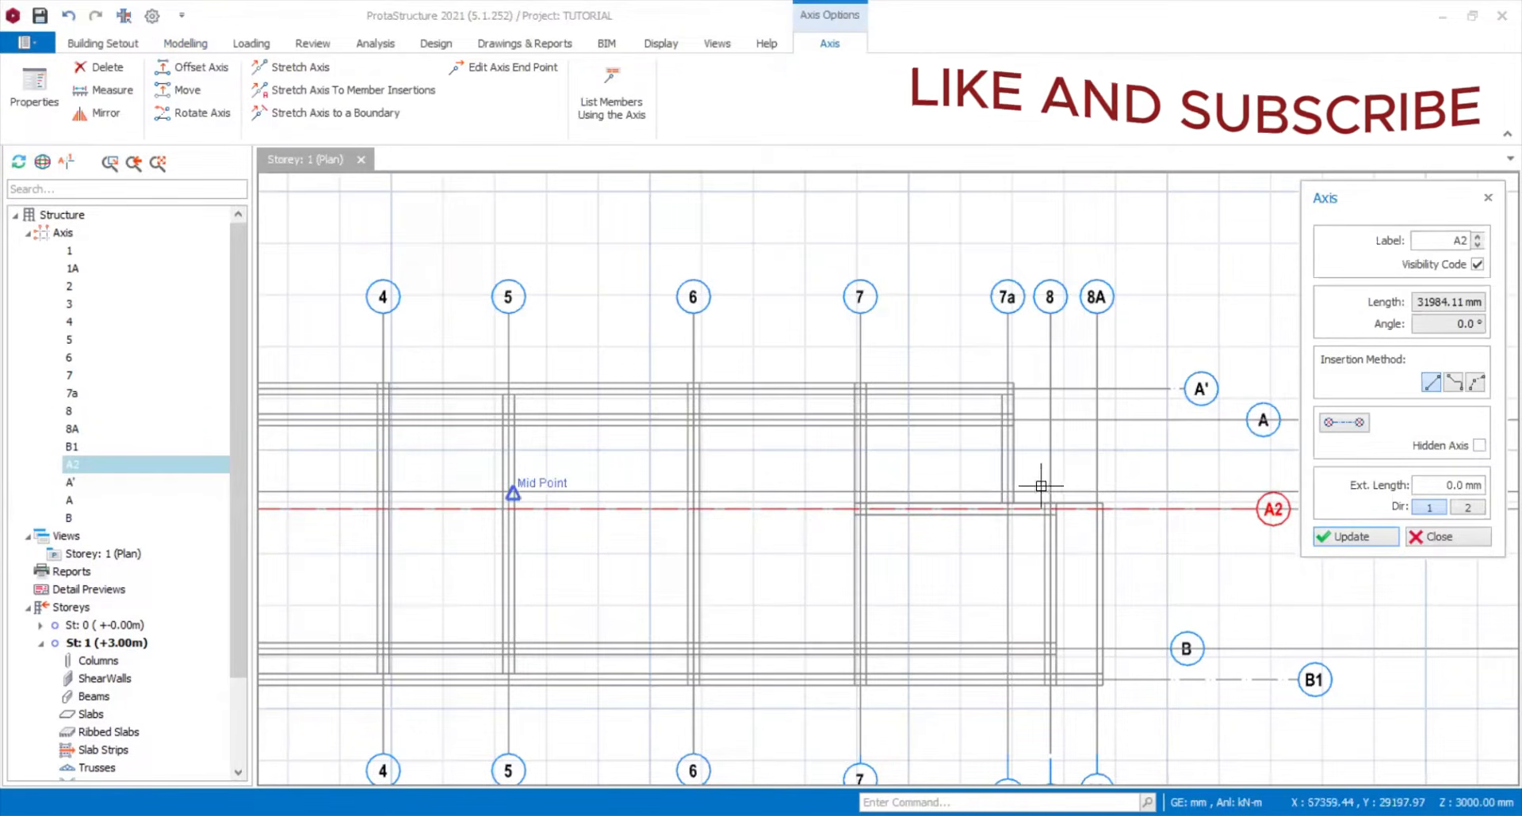
- Insert a horizontal grid axis labelled A1 just above A2, along the short beam line between axes 2 and 3, 28000 mm long
{"action": "scroll", "coordinate": [1093, 489], "scroll_direction": "down", "scroll_amount": 3}
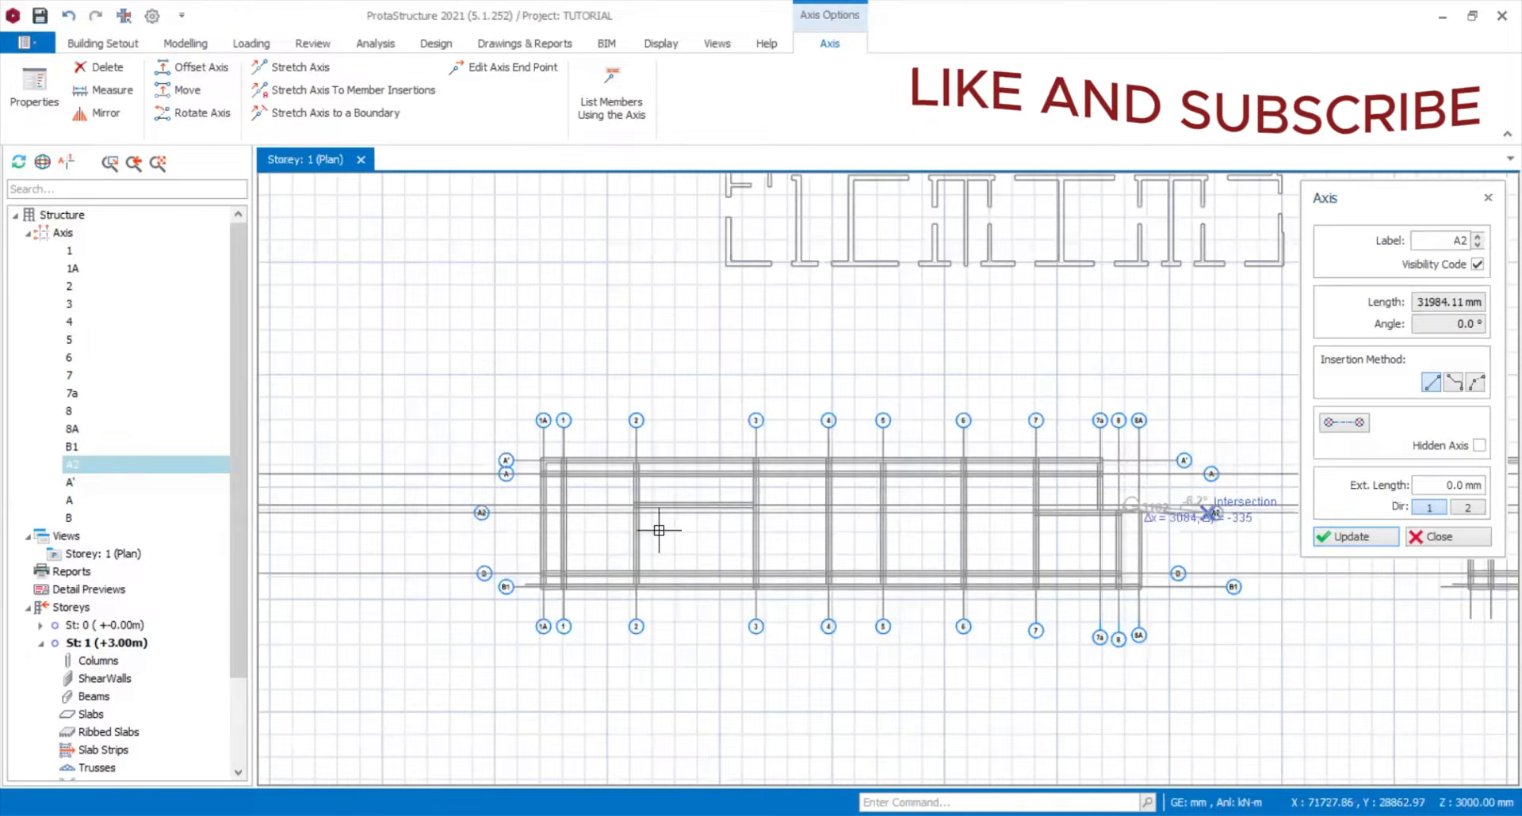
{"action": "scroll", "coordinate": [512, 508], "scroll_direction": "up", "scroll_amount": 4}
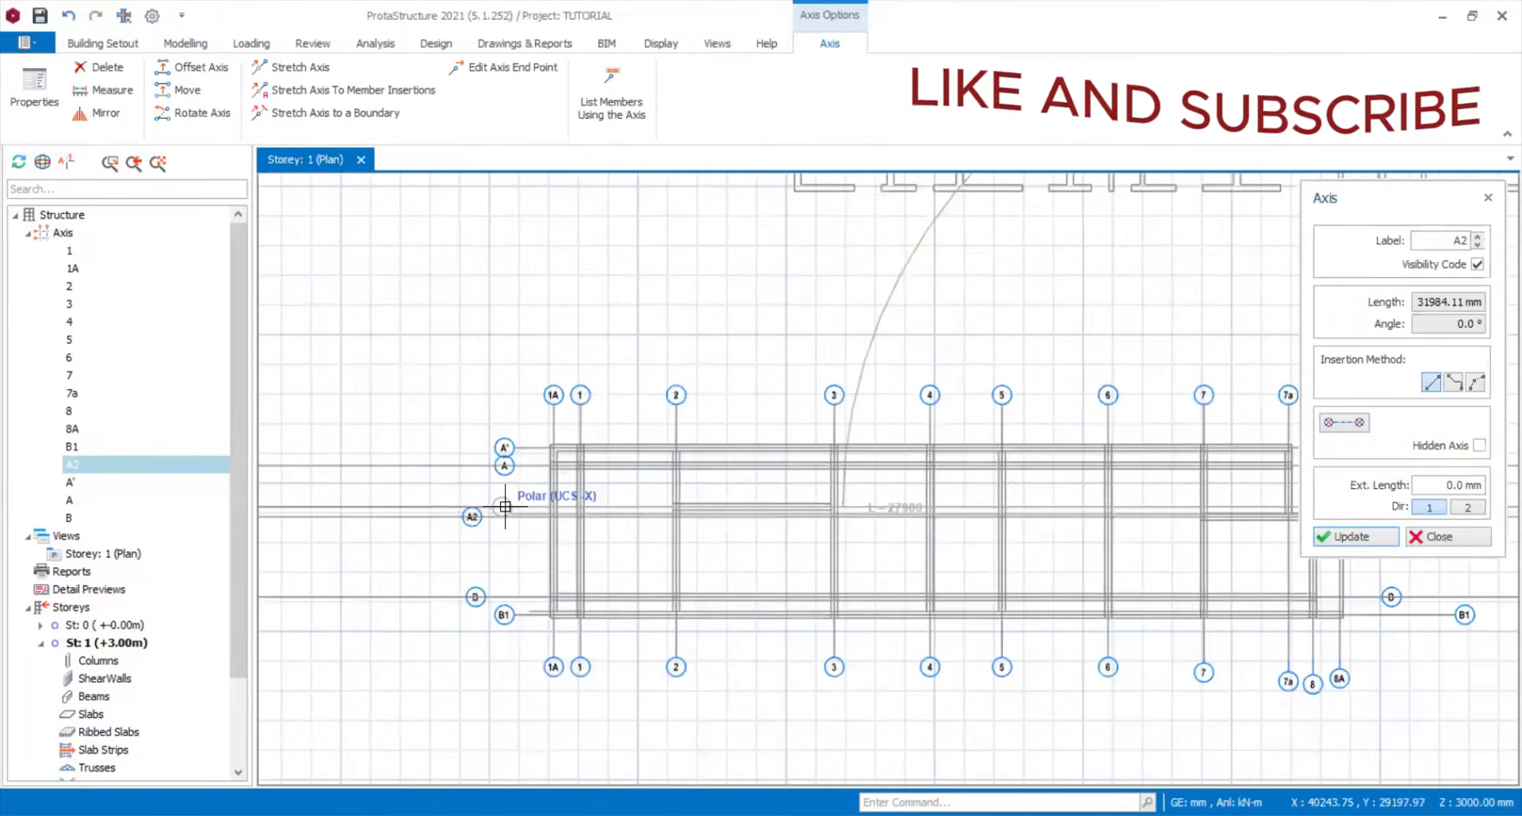
{"action": "left_click", "coordinate": [608, 576]}
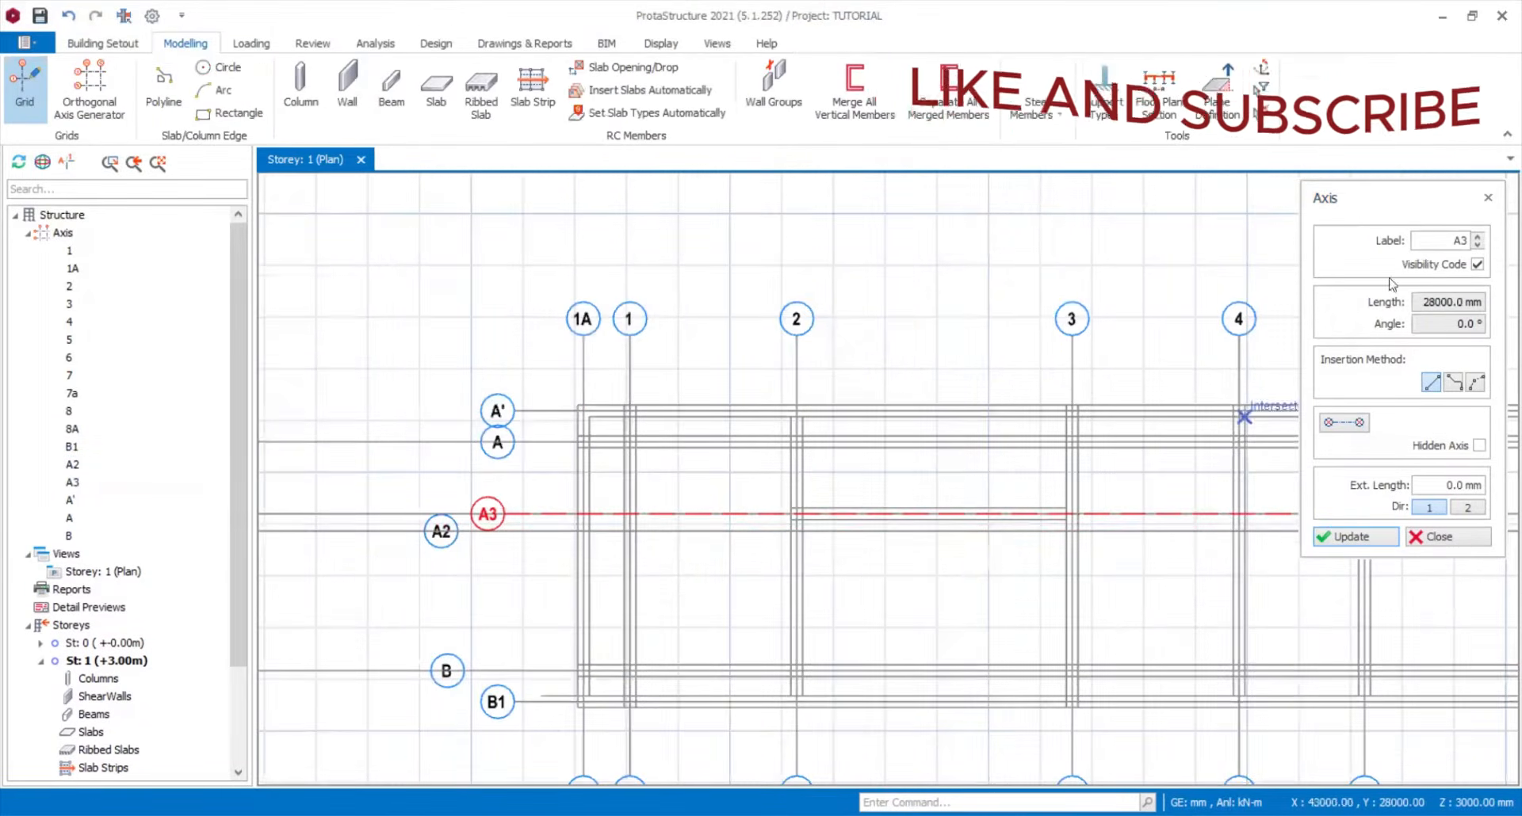
{"action": "left_click", "coordinate": [1478, 244]}
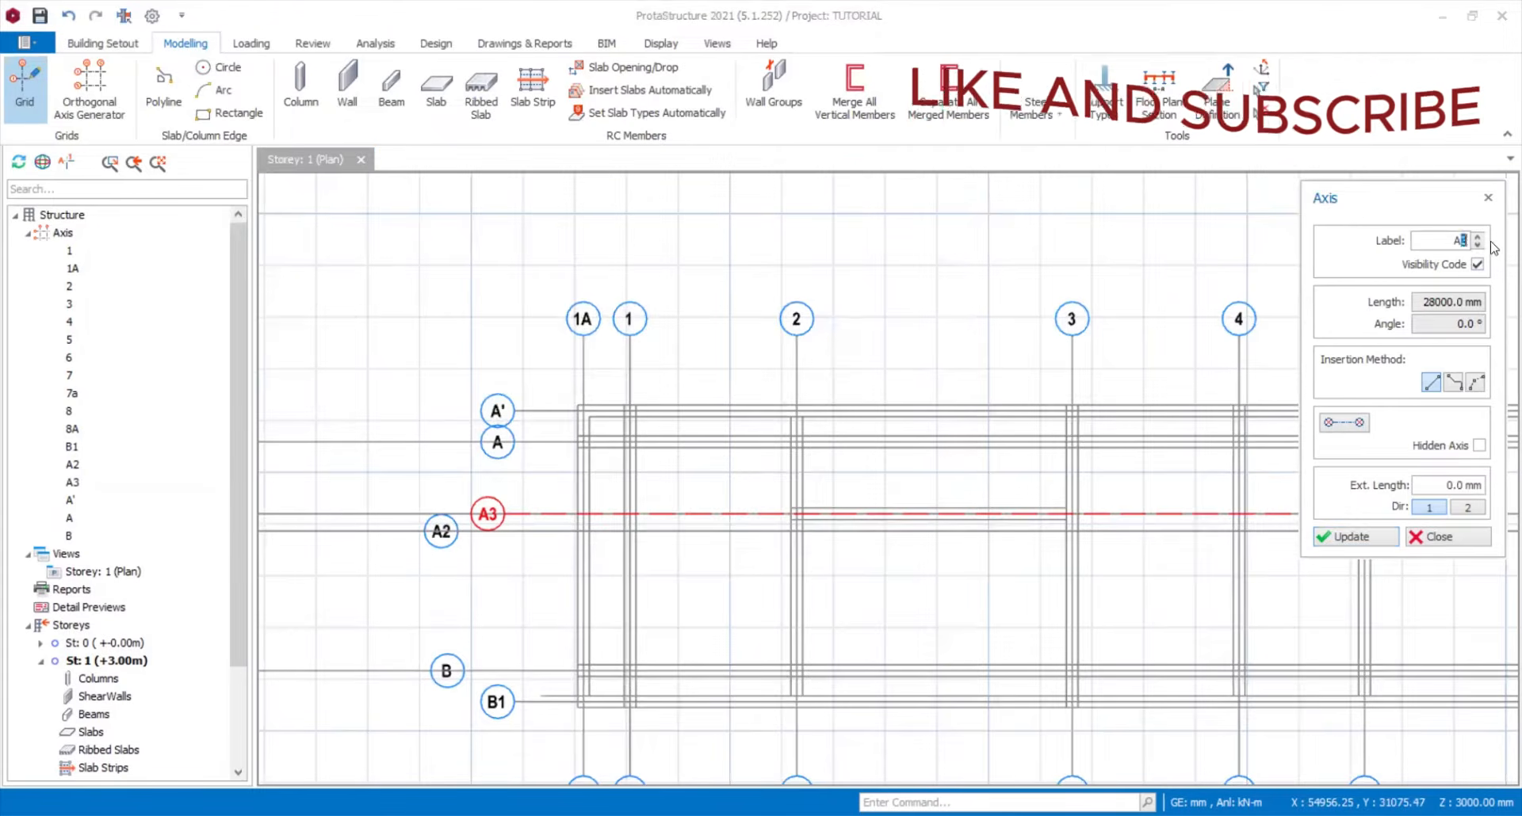
{"action": "left_click", "coordinate": [1351, 539]}
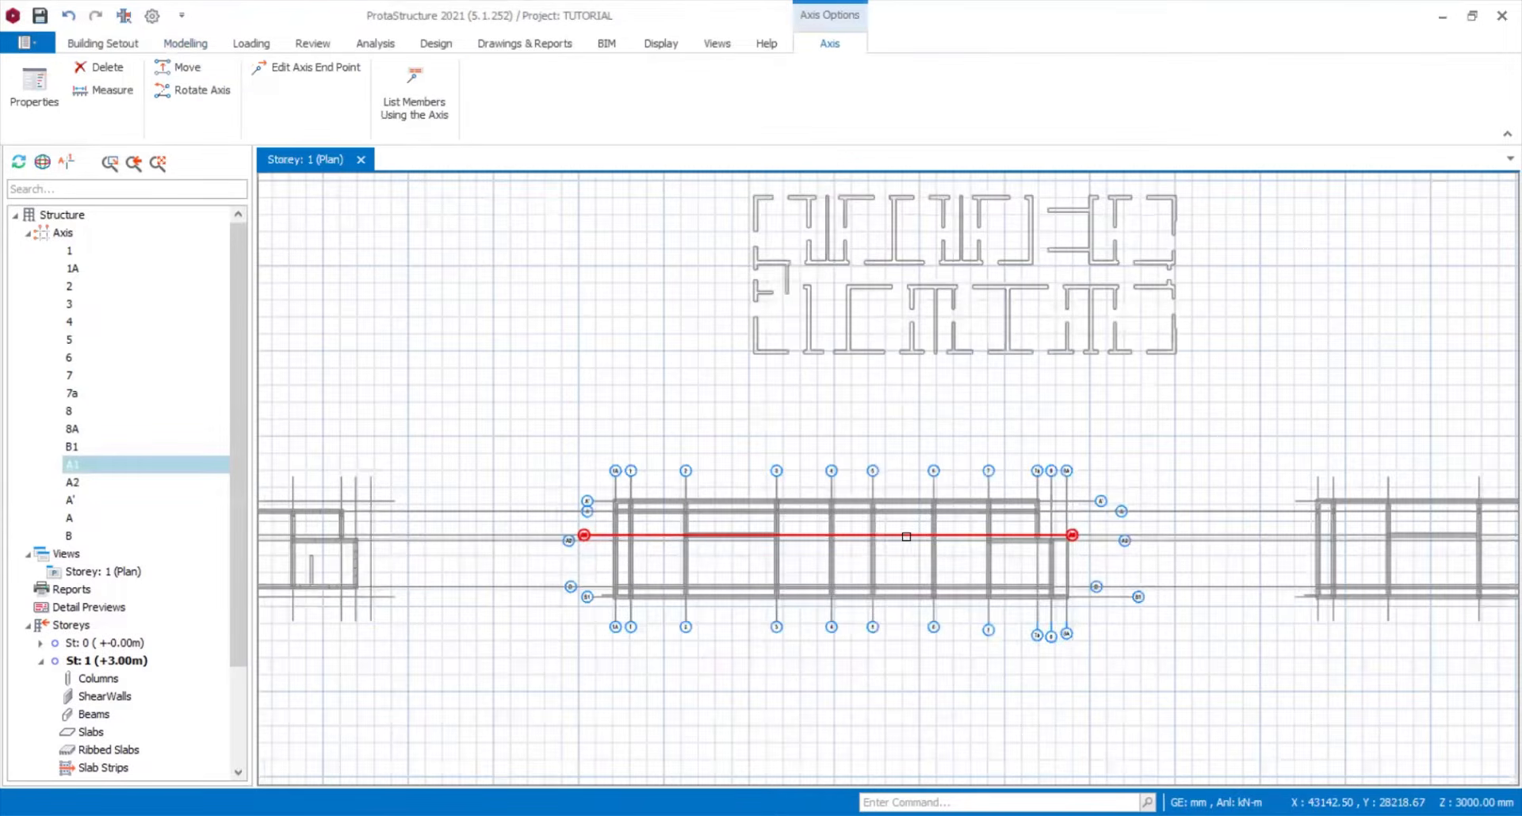
- Stretch the right end of grid axis A1 outward past axis 8A by about 2550 mm, close to the end of axis A2
{"action": "right_click", "coordinate": [982, 541]}
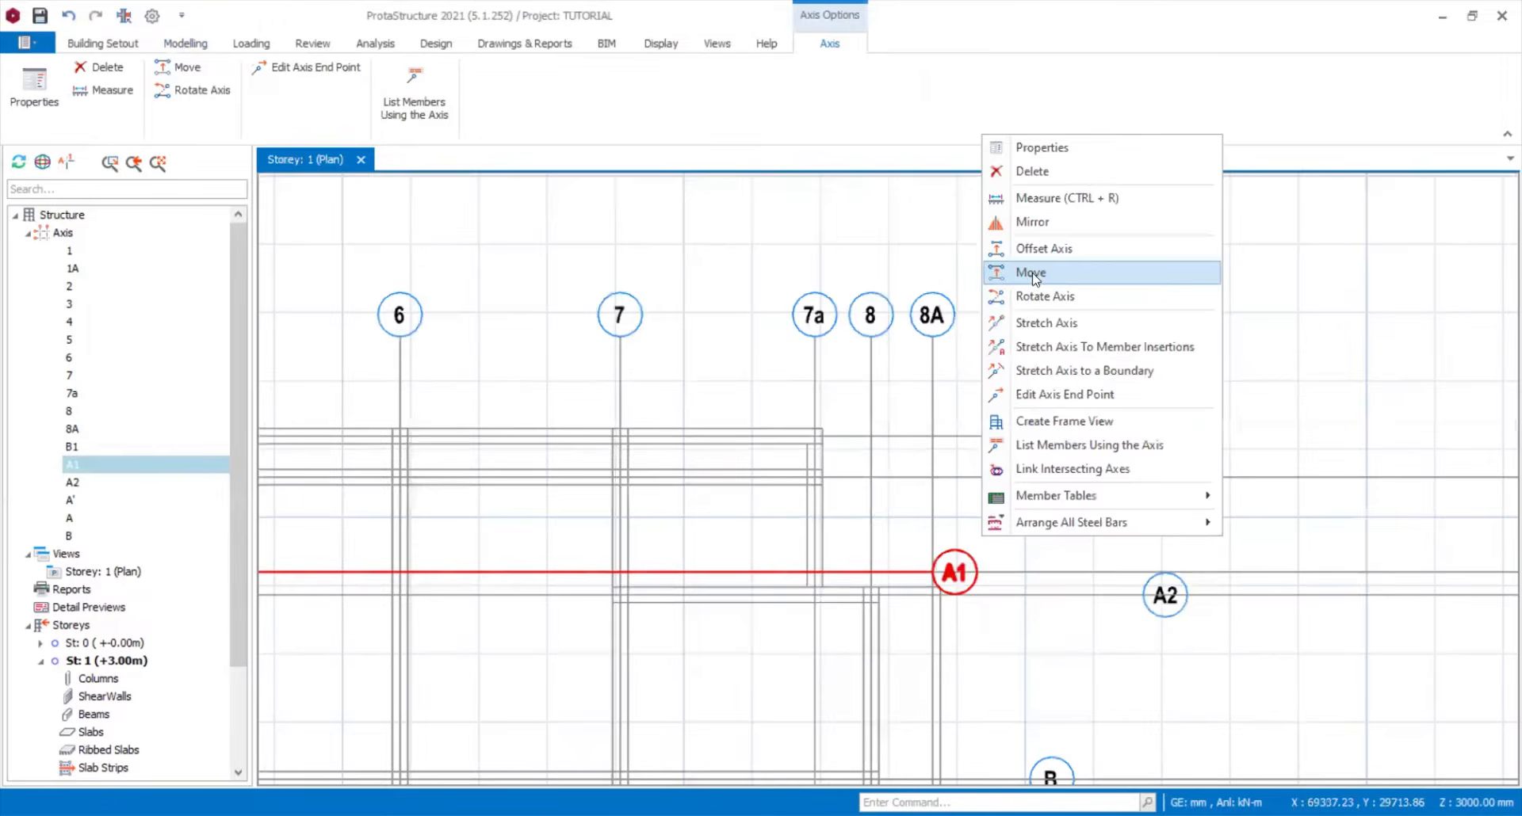
{"action": "left_click", "coordinate": [1040, 321]}
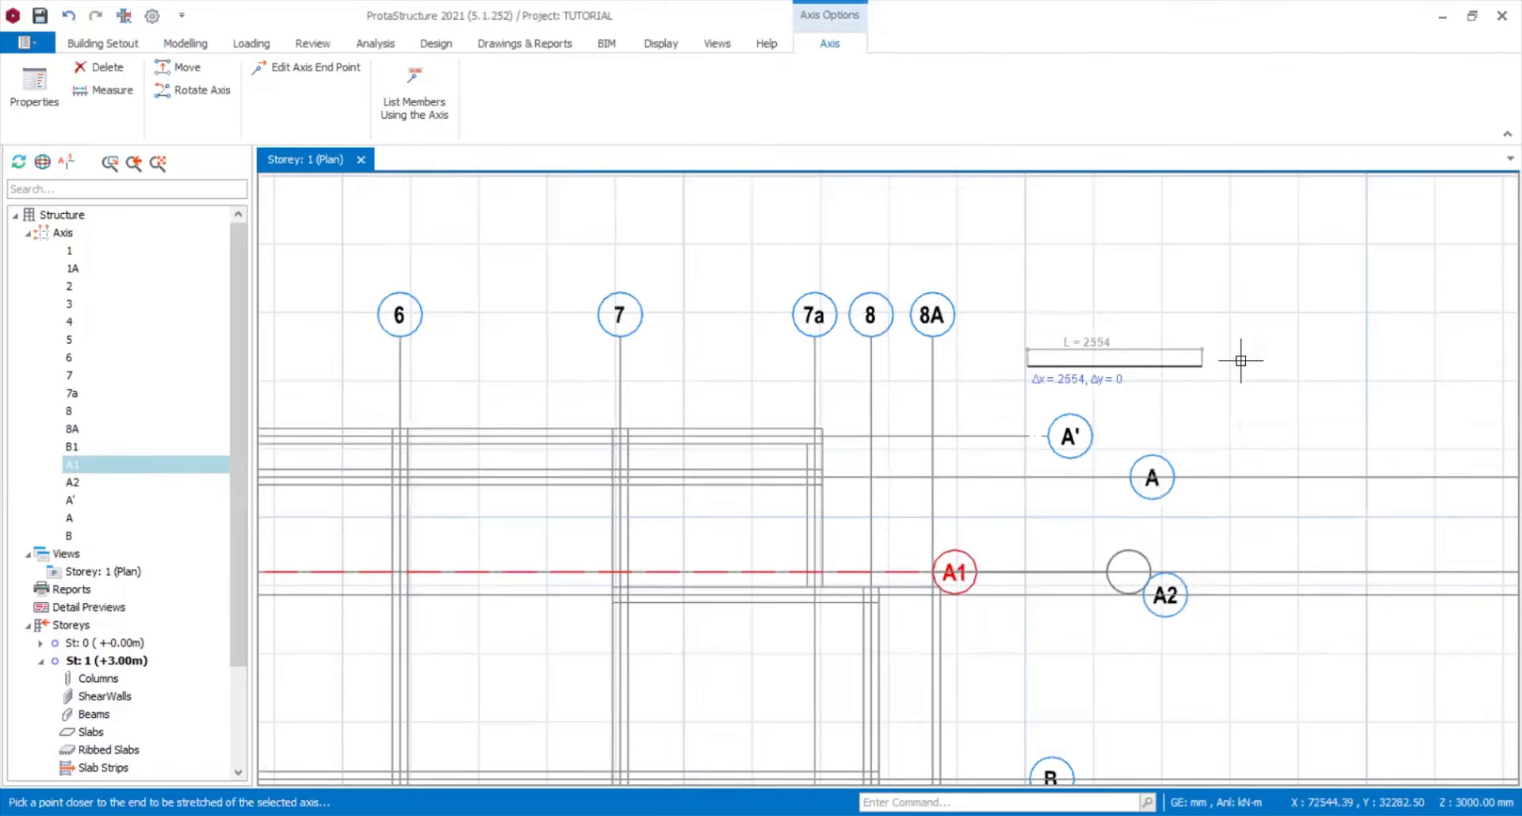
{"action": "left_click", "coordinate": [1201, 359]}
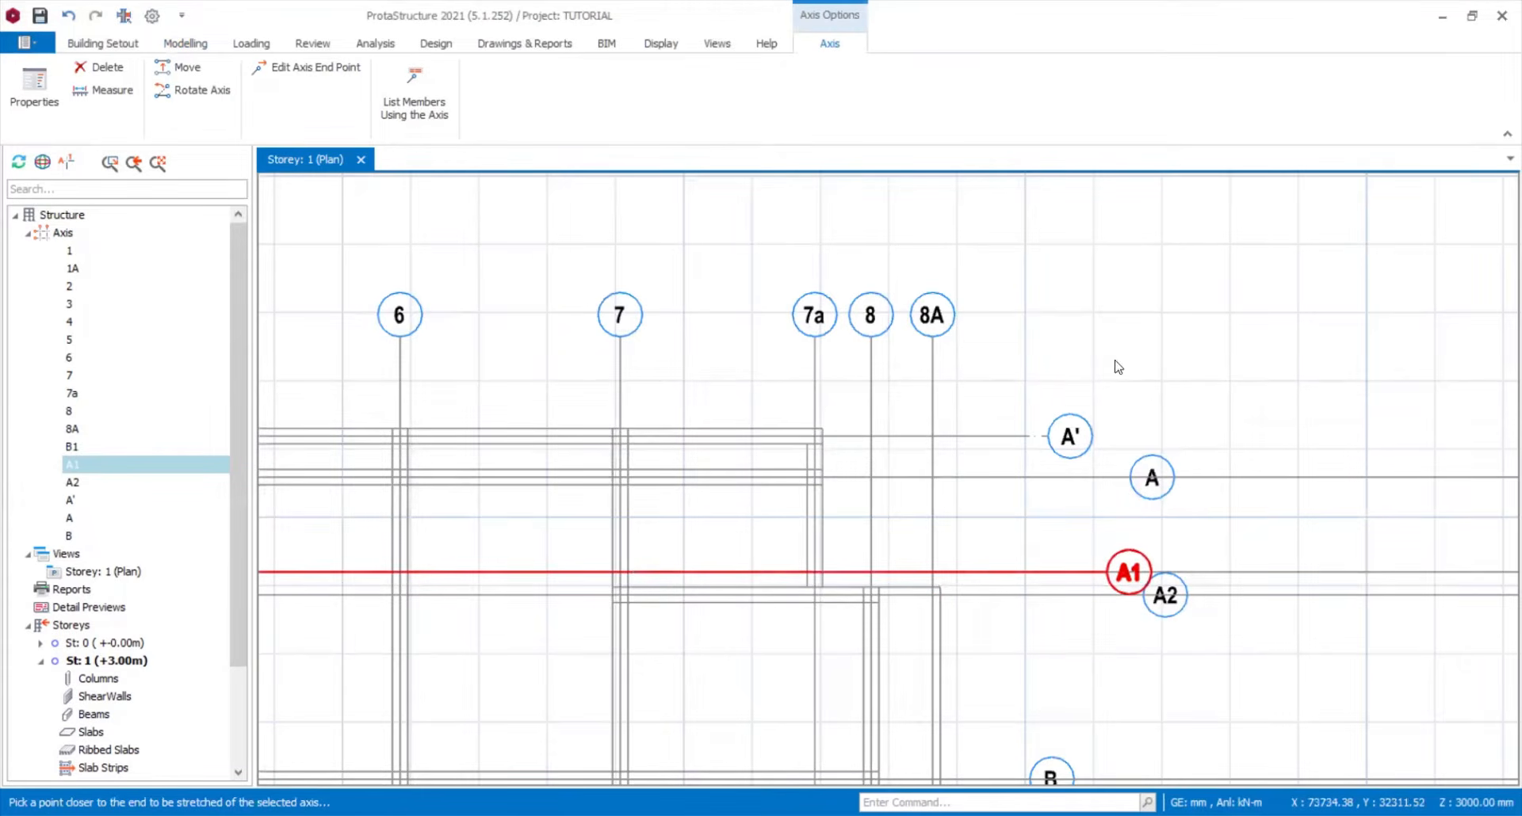
{"action": "key", "text": "Escape"}
- Start inserting columns with section dimensions b1 and b2 both set to 225 mm
{"action": "scroll", "coordinate": [1128, 367], "scroll_direction": "down", "scroll_amount": 2}
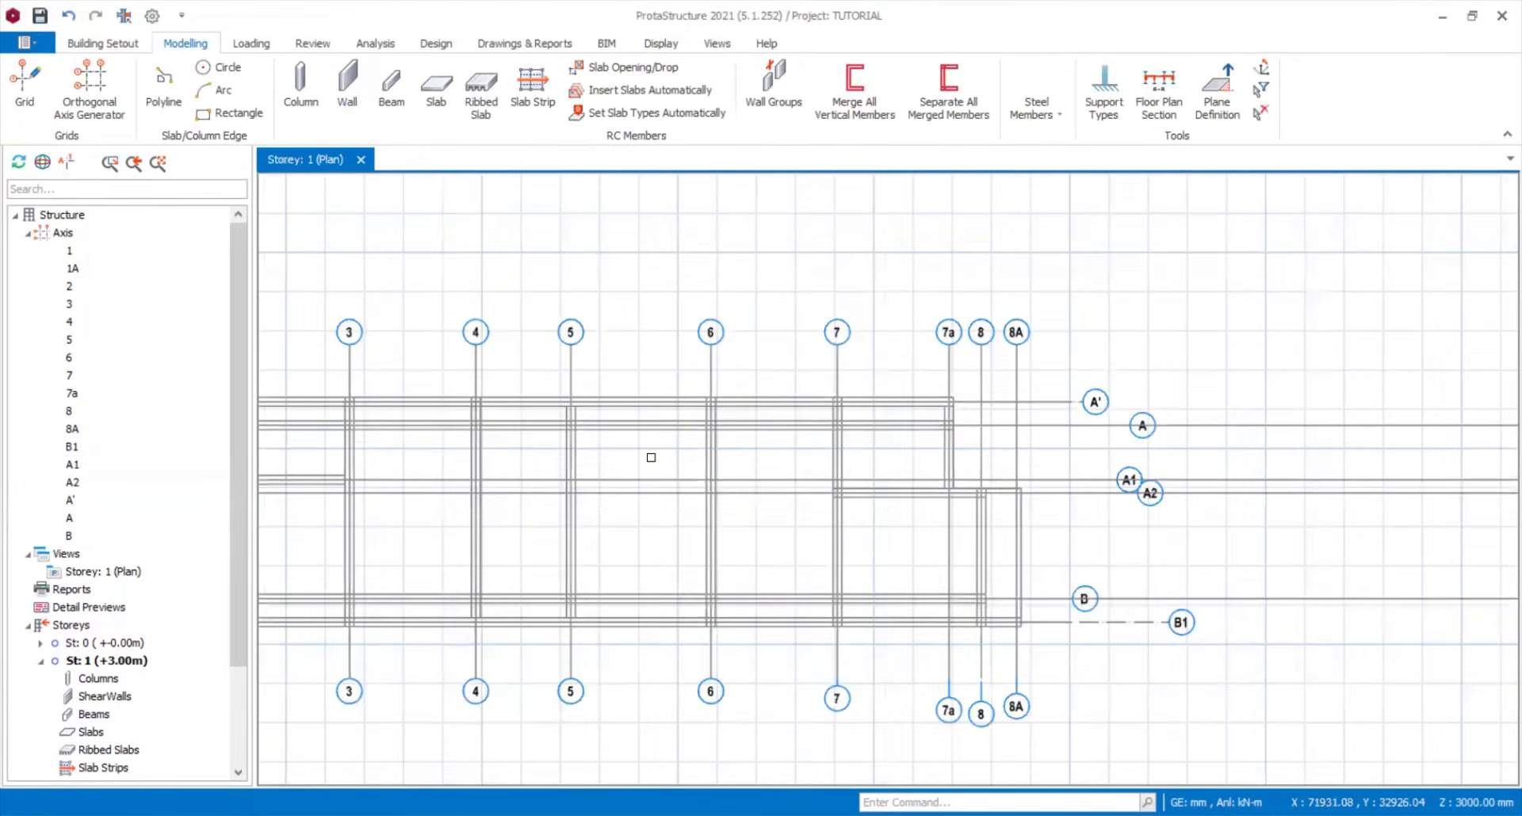
{"action": "middle_click_drag", "start_coordinate": [651, 457], "coordinate": [873, 452]}
{"action": "middle_click_drag", "start_coordinate": [773, 462], "coordinate": [914, 435]}
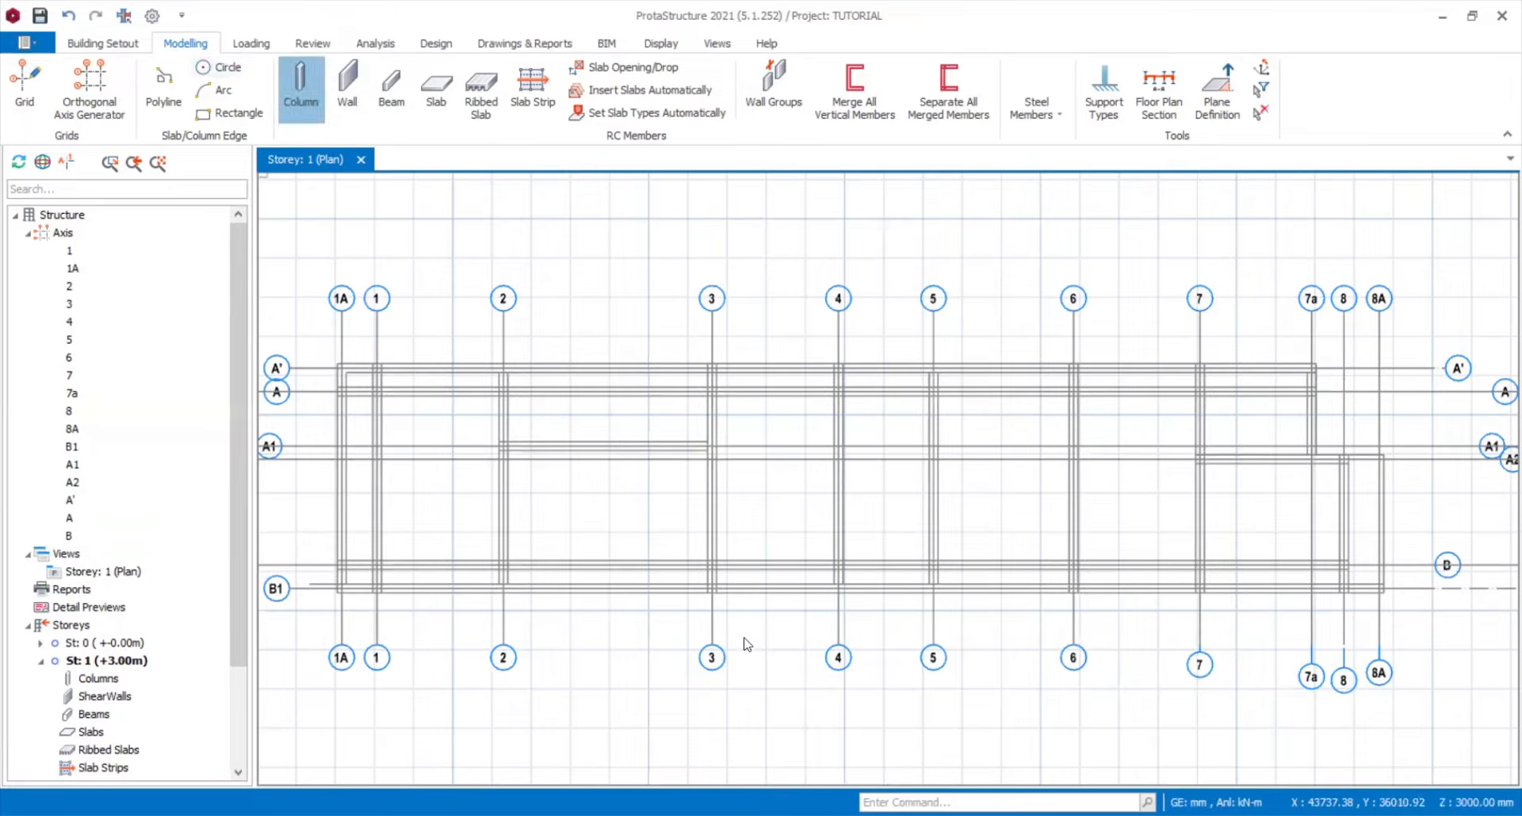
{"action": "left_click", "coordinate": [300, 85]}
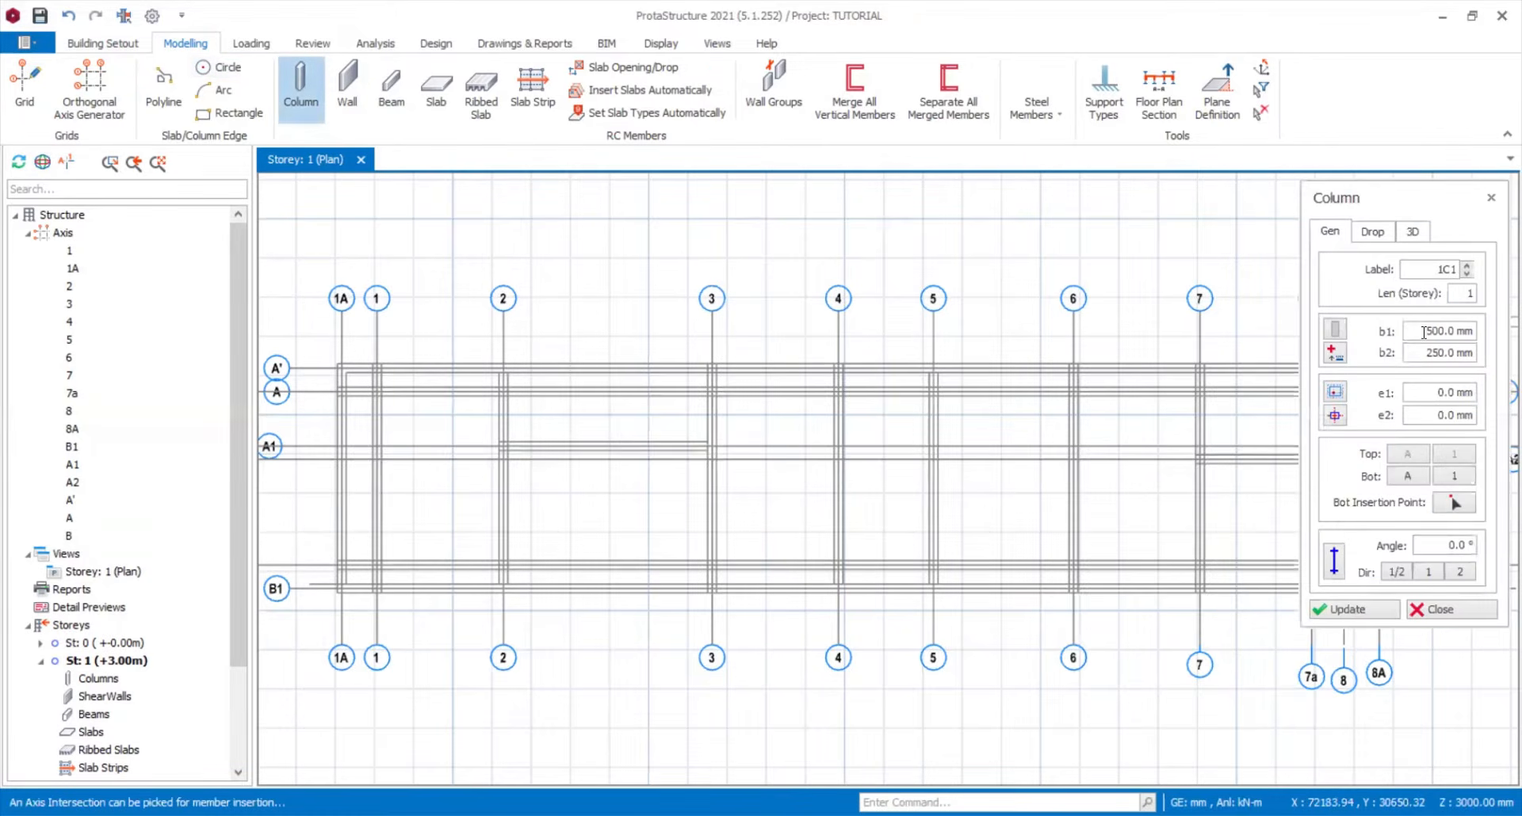
{"action": "triple_click", "coordinate": [1426, 331]}
{"action": "type", "text": "225"}
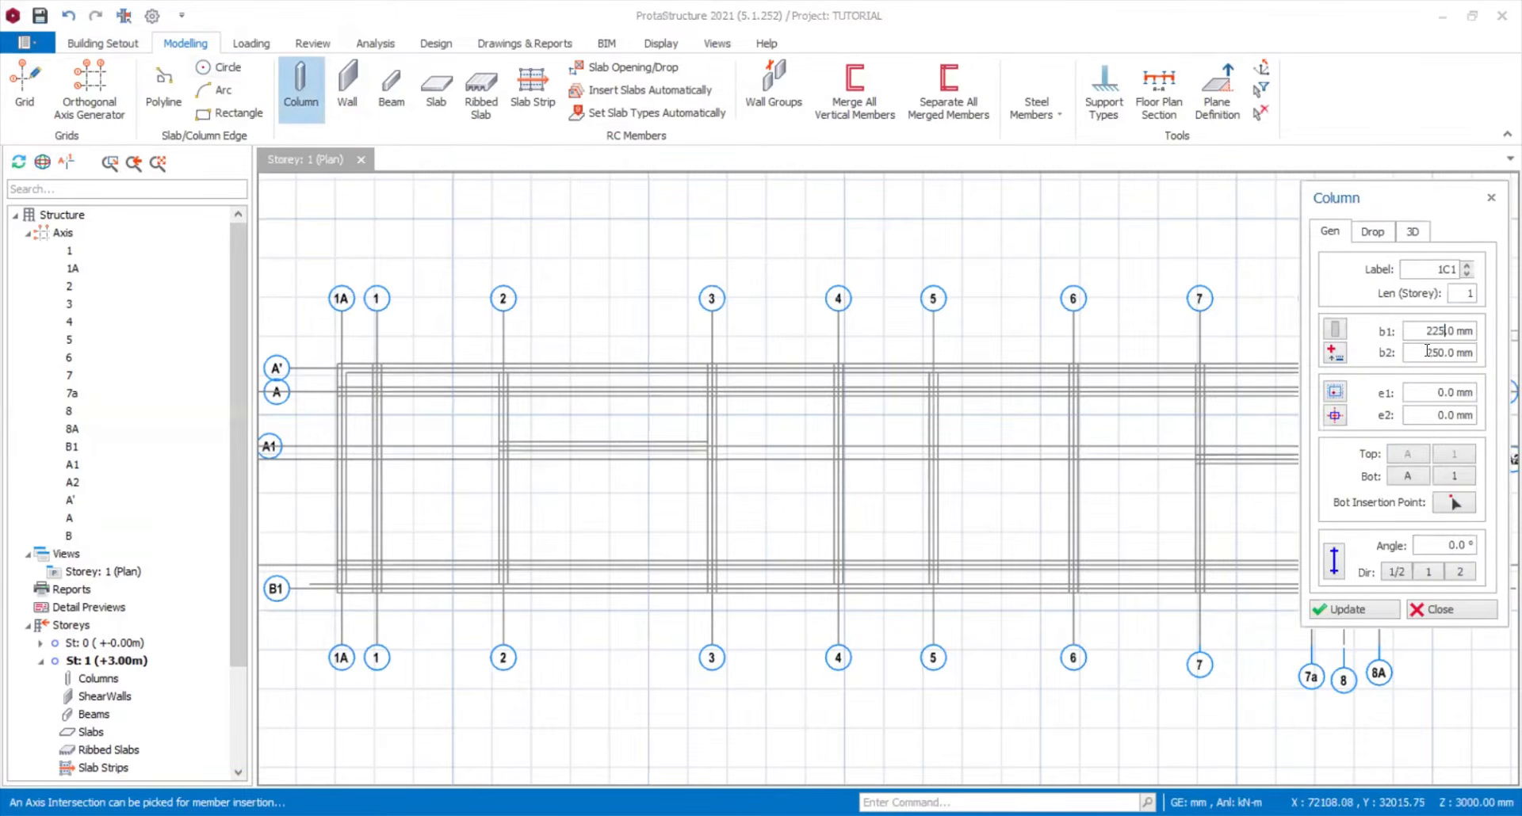
{"action": "key", "text": "Tab"}
{"action": "type", "text": "225"}
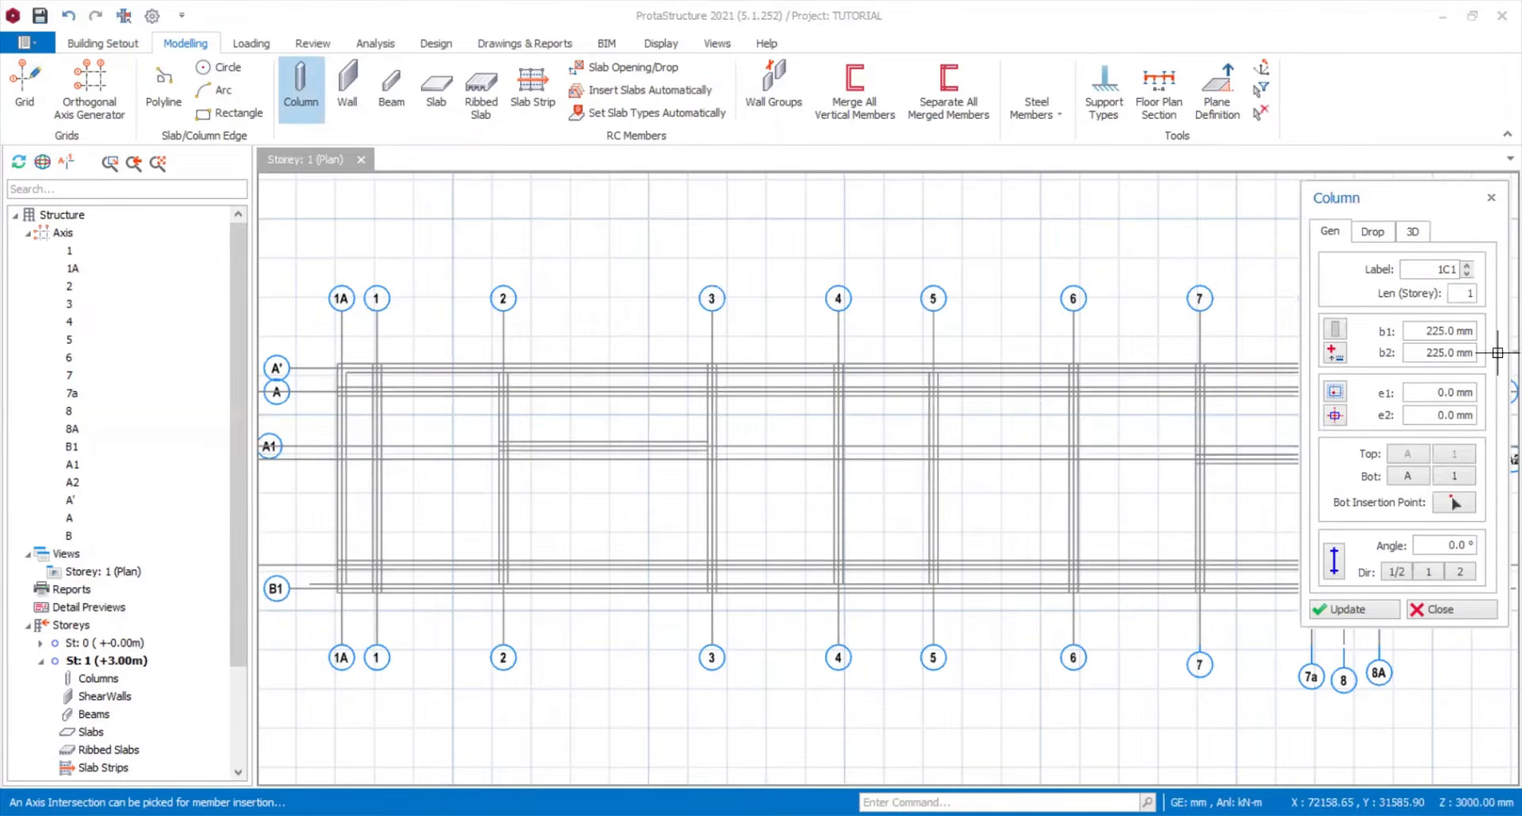
- Place 225 x 225 mm columns along axis A at its intersections with axes 1, 2, 3, 4, 5, 6, 7 and 7a
{"action": "left_click", "coordinate": [376, 389]}
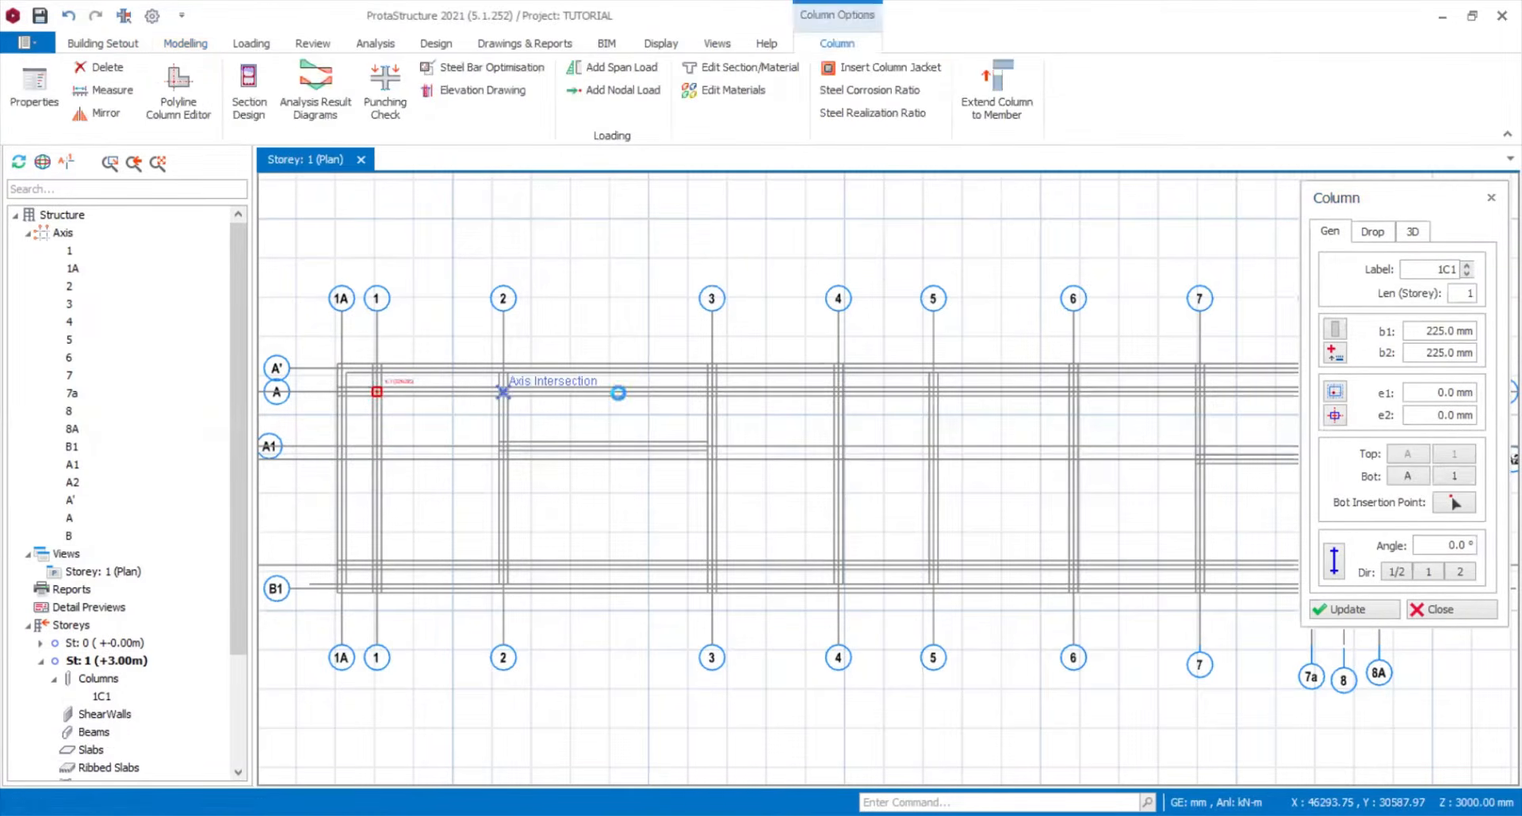
{"action": "left_click", "coordinate": [503, 392]}
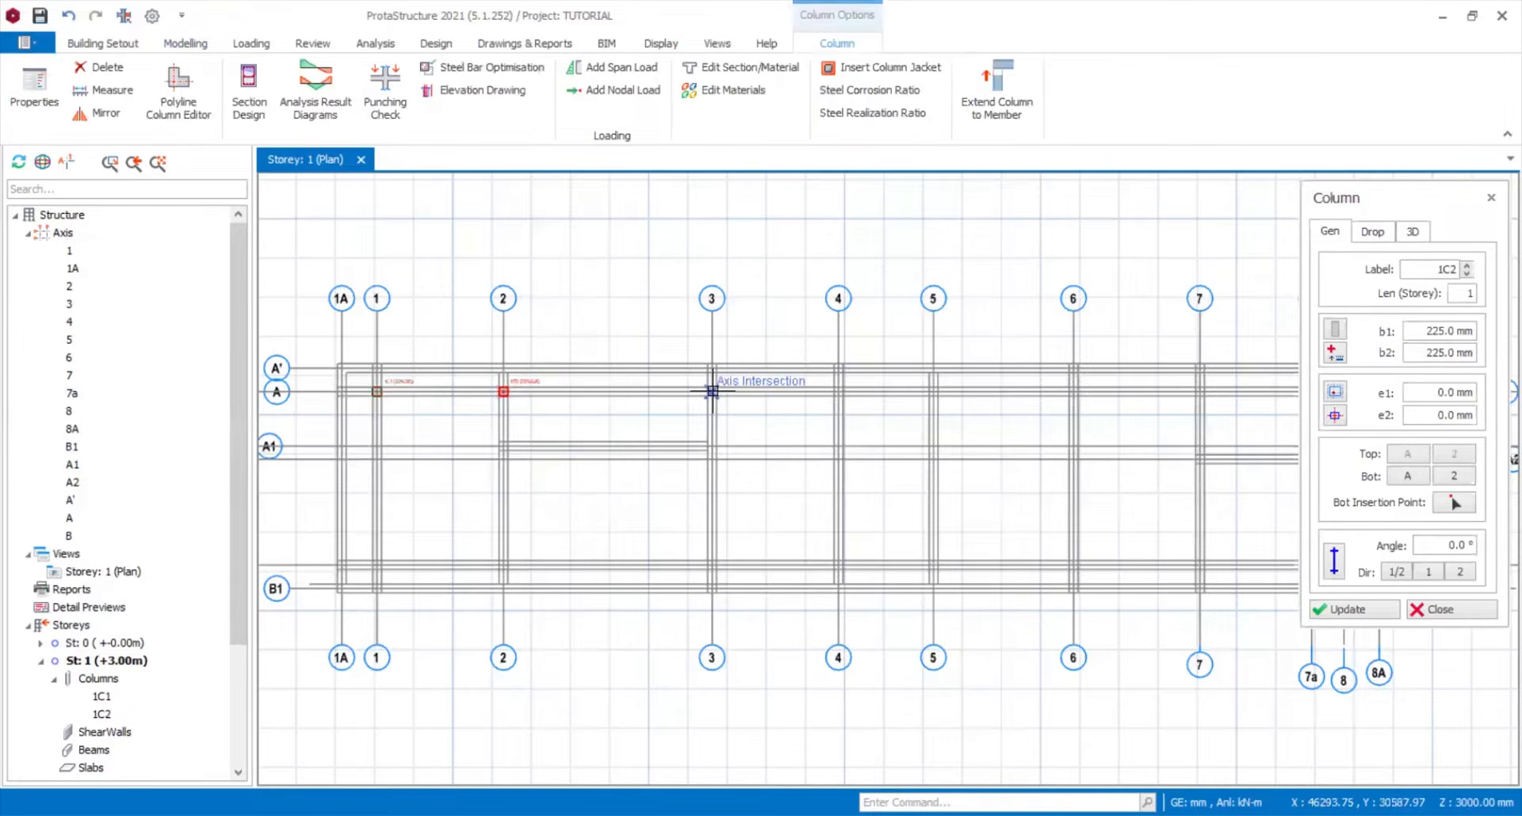
{"action": "left_click", "coordinate": [837, 391]}
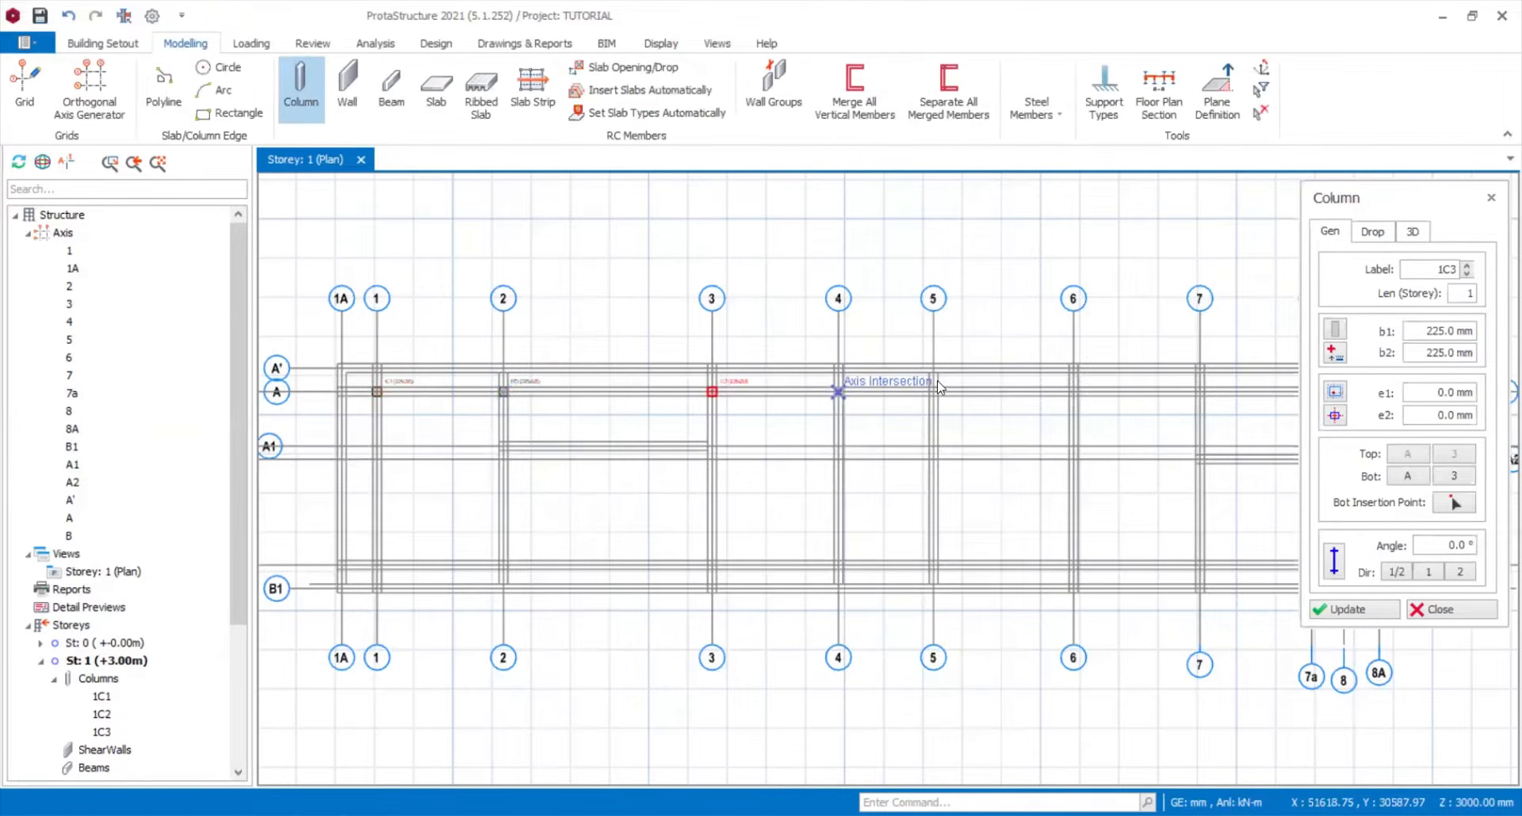
{"action": "left_click", "coordinate": [934, 392]}
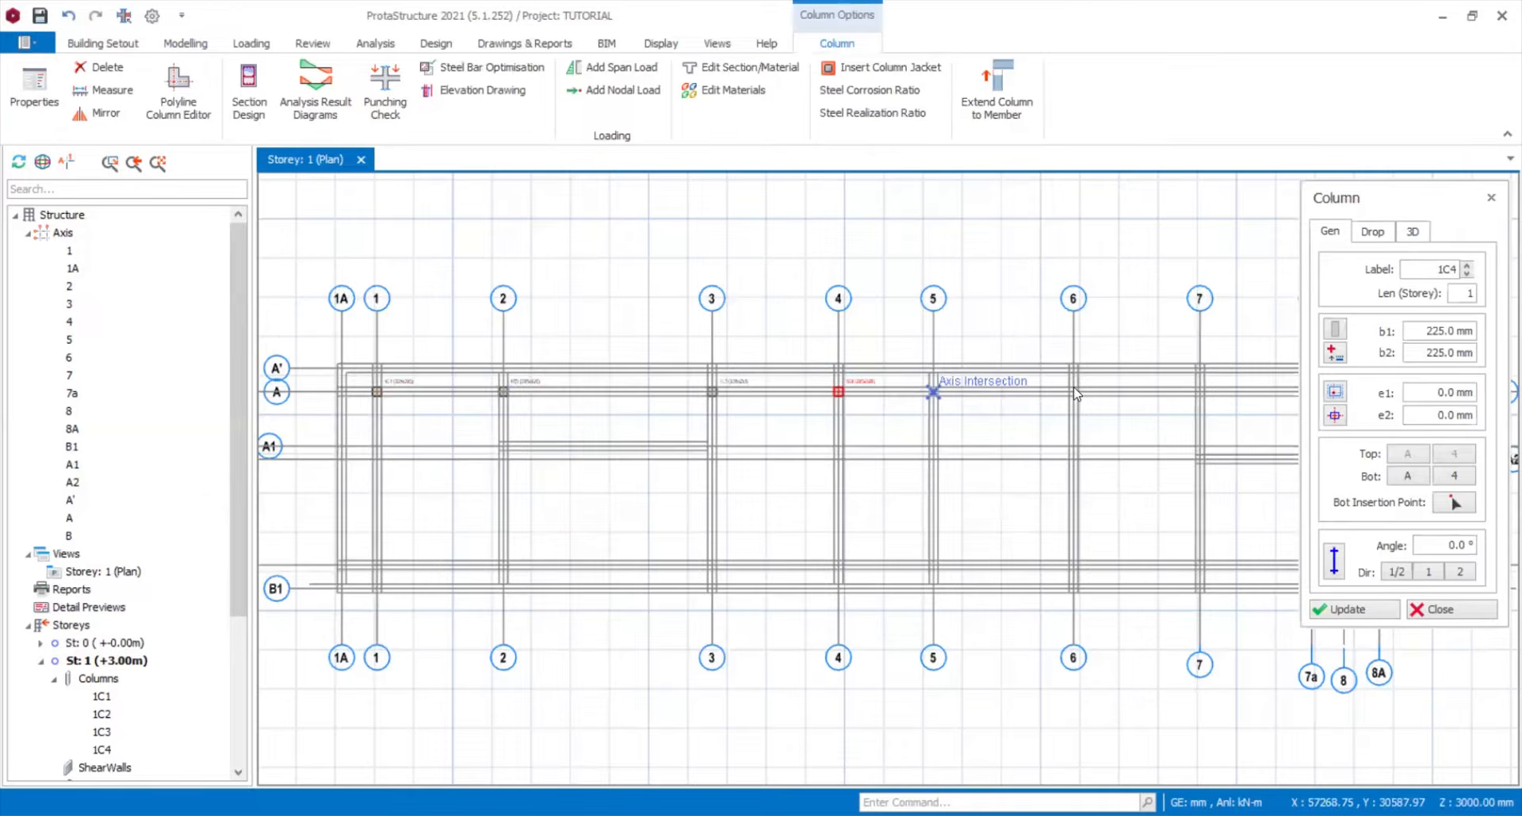
{"action": "left_click", "coordinate": [1074, 391]}
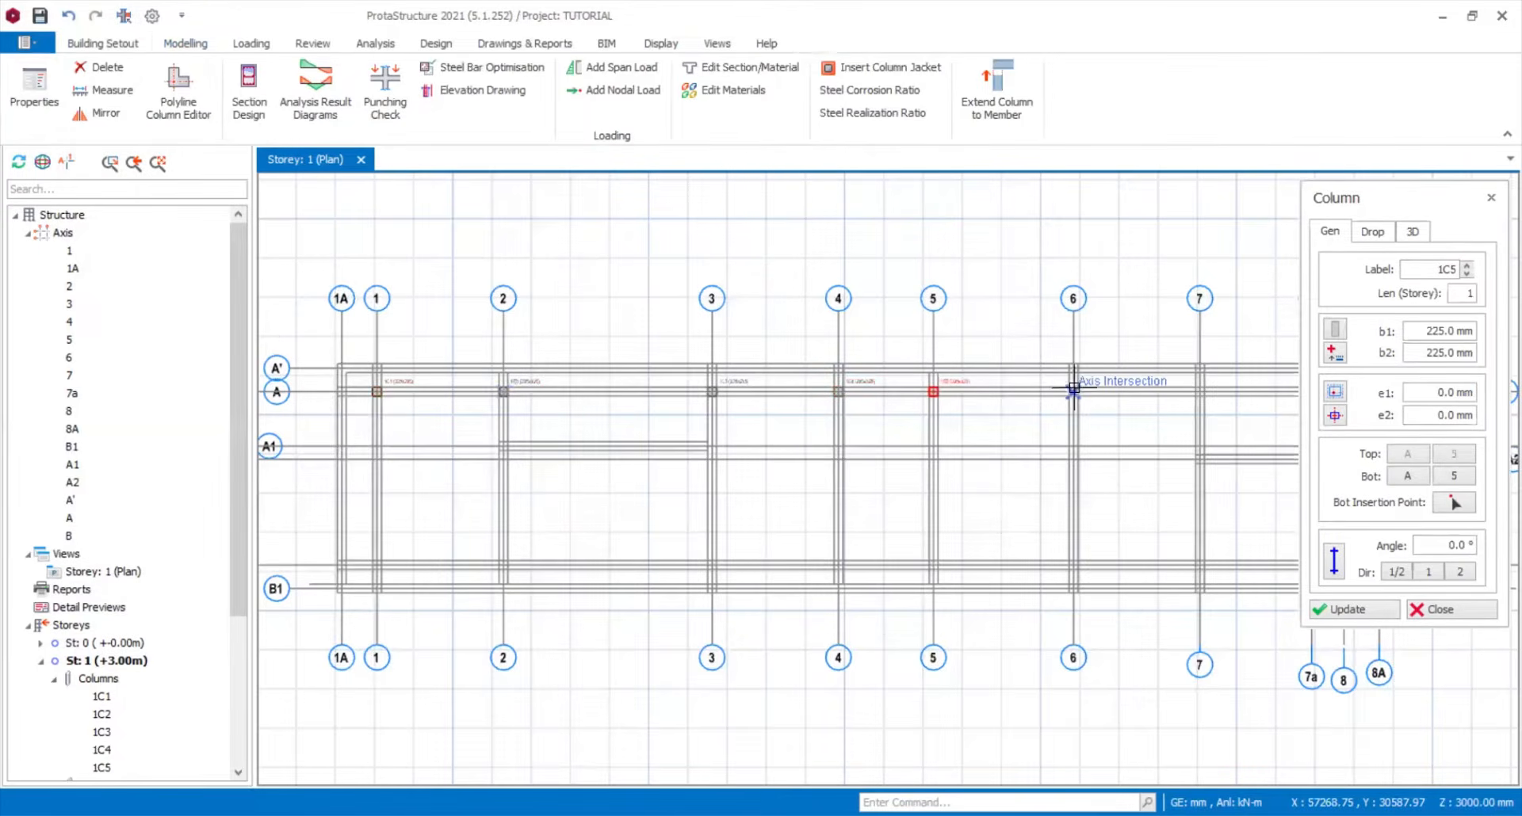
{"action": "left_click", "coordinate": [1199, 391]}
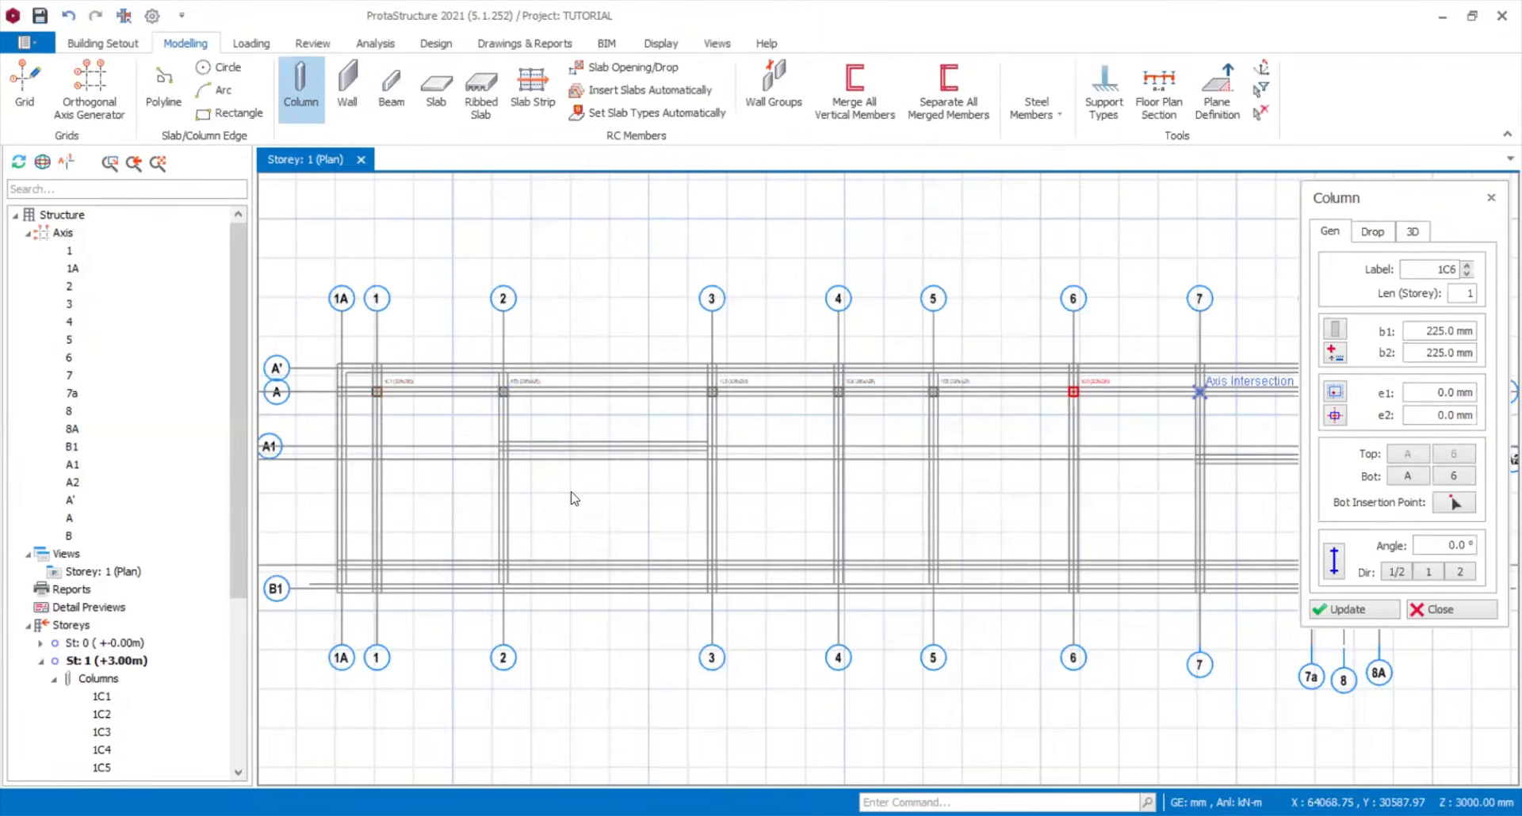
{"action": "scroll", "coordinate": [1121, 428], "scroll_direction": "up", "scroll_amount": 2}
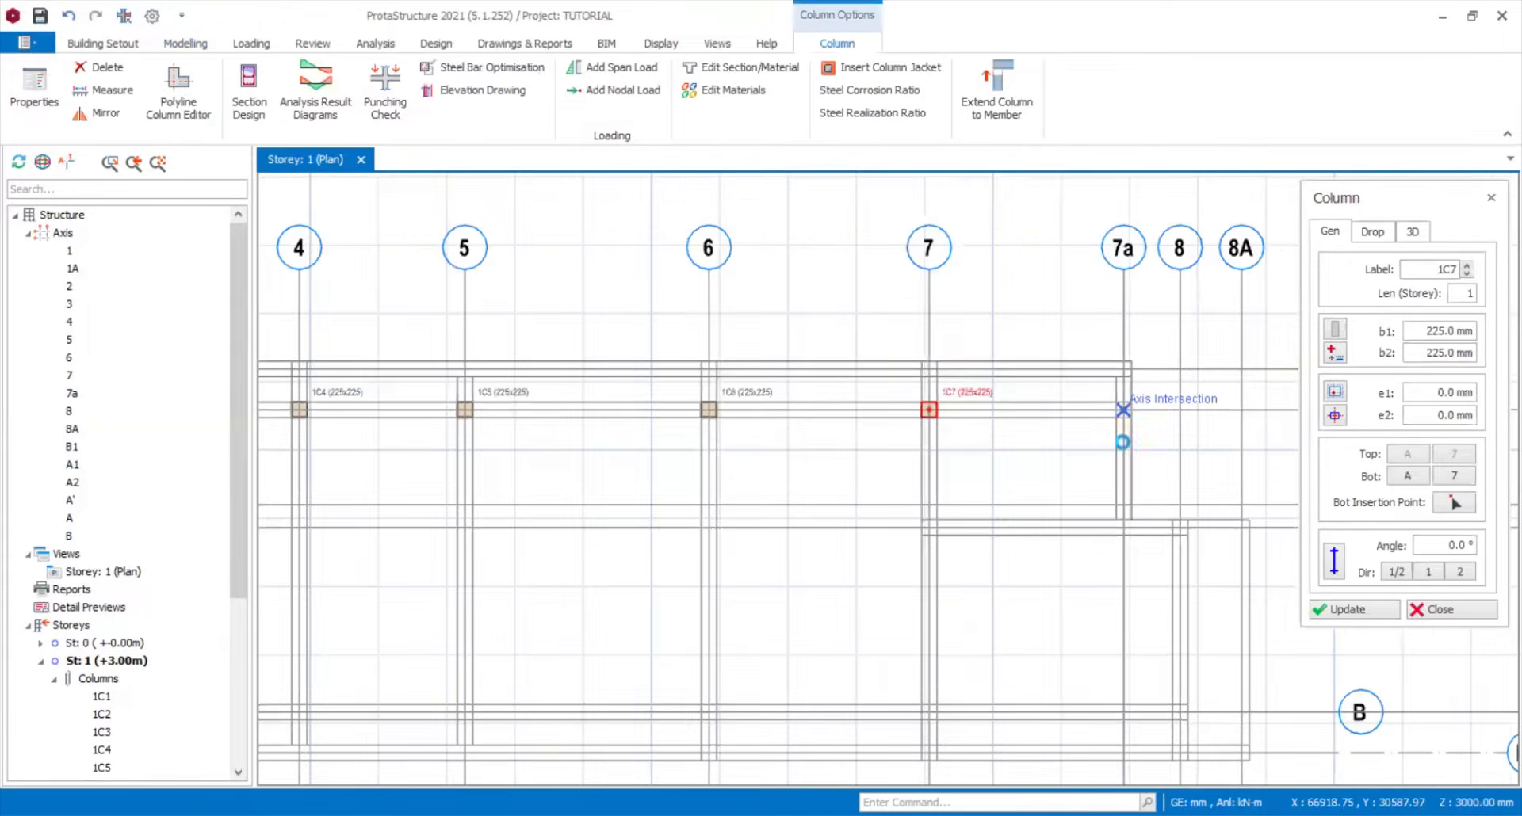
{"action": "left_click", "coordinate": [1122, 441]}
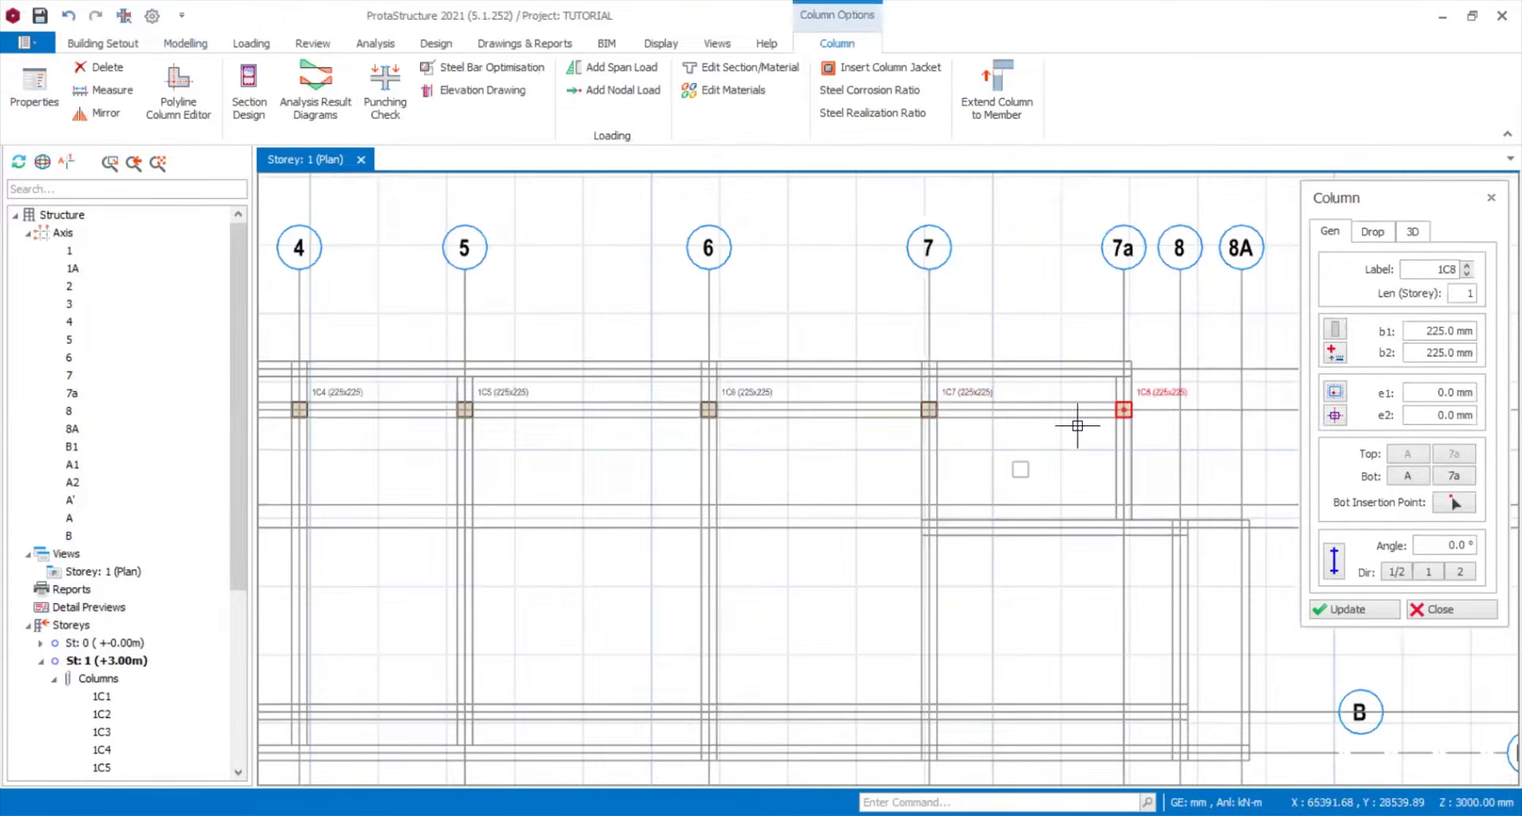
- Place 225 x 225 mm columns along axis B at its intersections with axes 1, 2 and 3
{"action": "scroll", "coordinate": [1054, 432], "scroll_direction": "down", "scroll_amount": 3}
{"action": "scroll", "coordinate": [291, 421], "scroll_direction": "up", "scroll_amount": 2}
{"action": "middle_click_drag", "start_coordinate": [657, 593], "coordinate": [586, 520]}
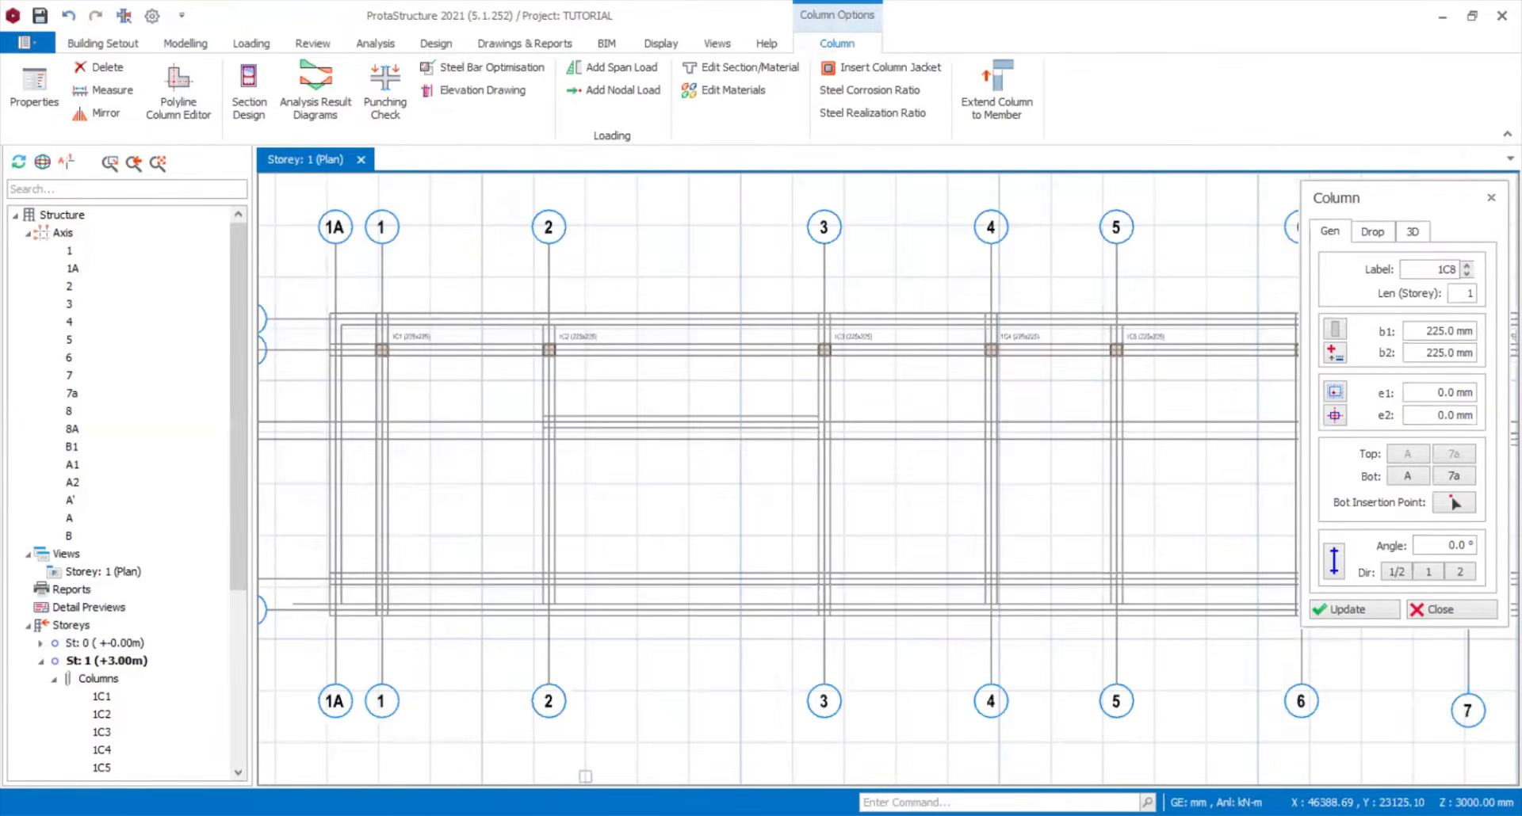
{"action": "left_click", "coordinate": [382, 578]}
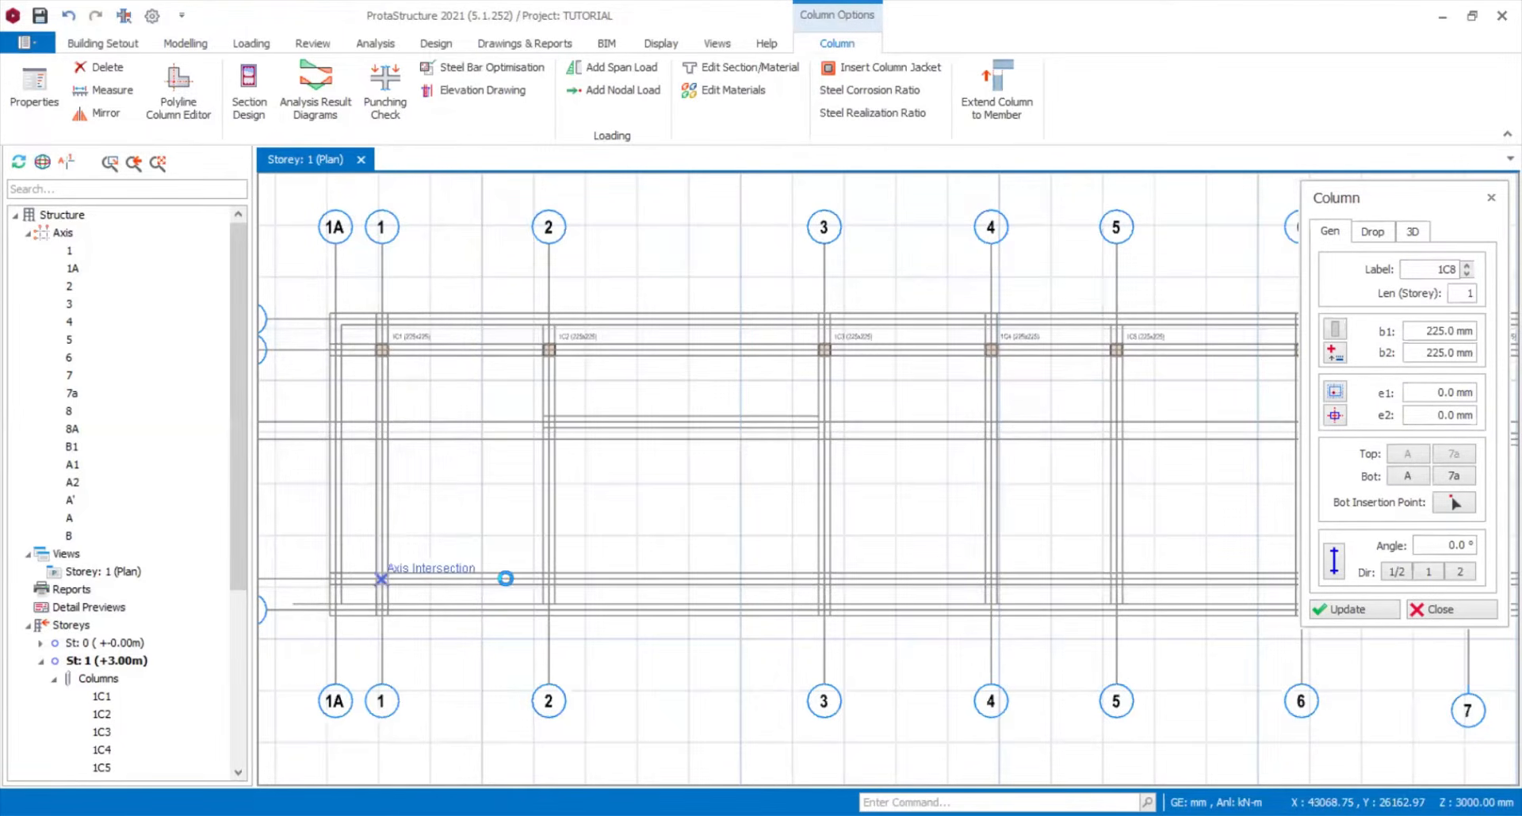
{"action": "left_click", "coordinate": [549, 577]}
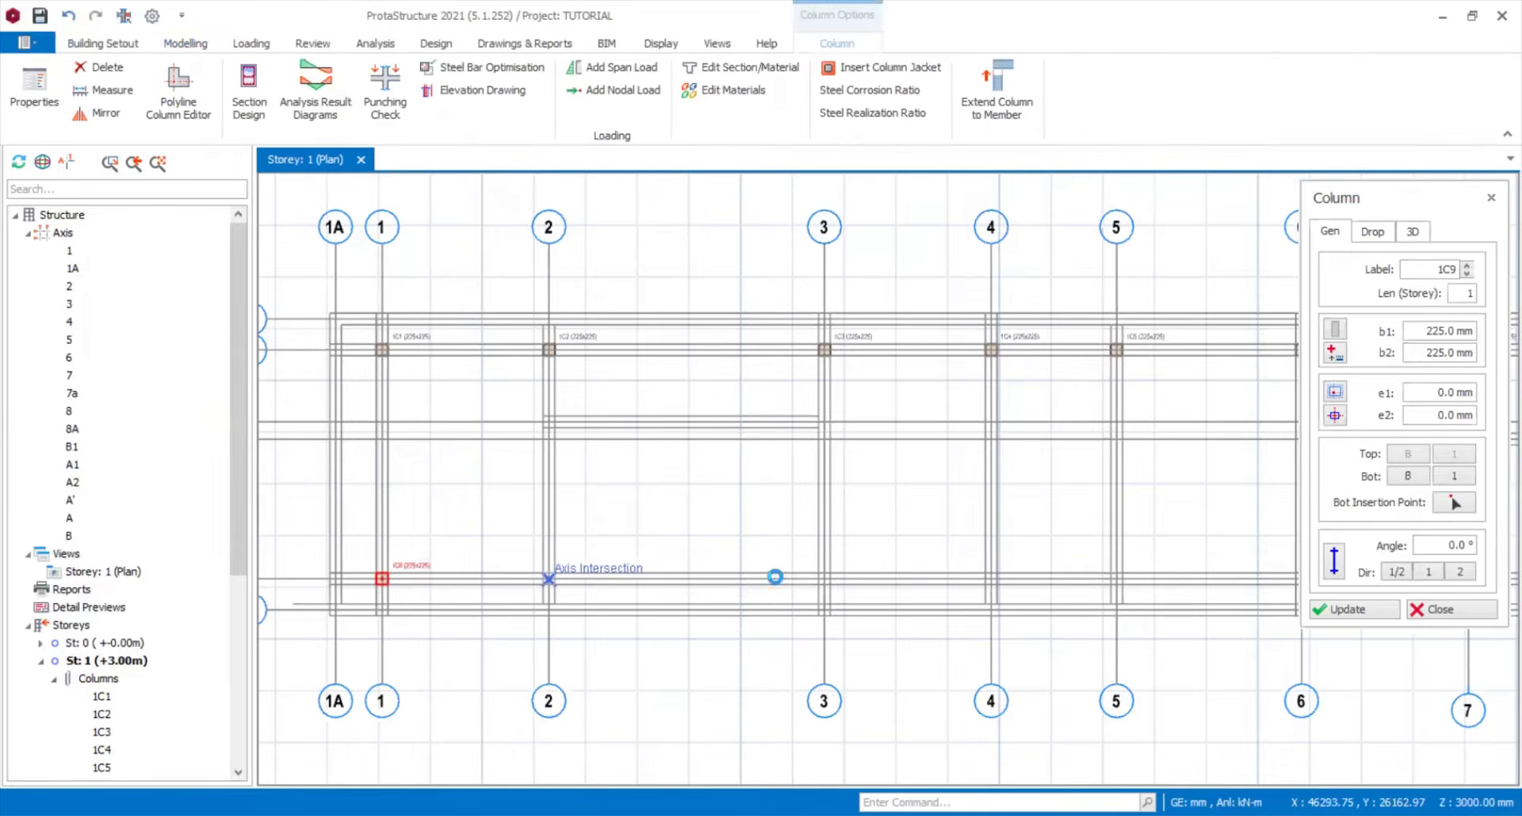
{"action": "left_click", "coordinate": [817, 578]}
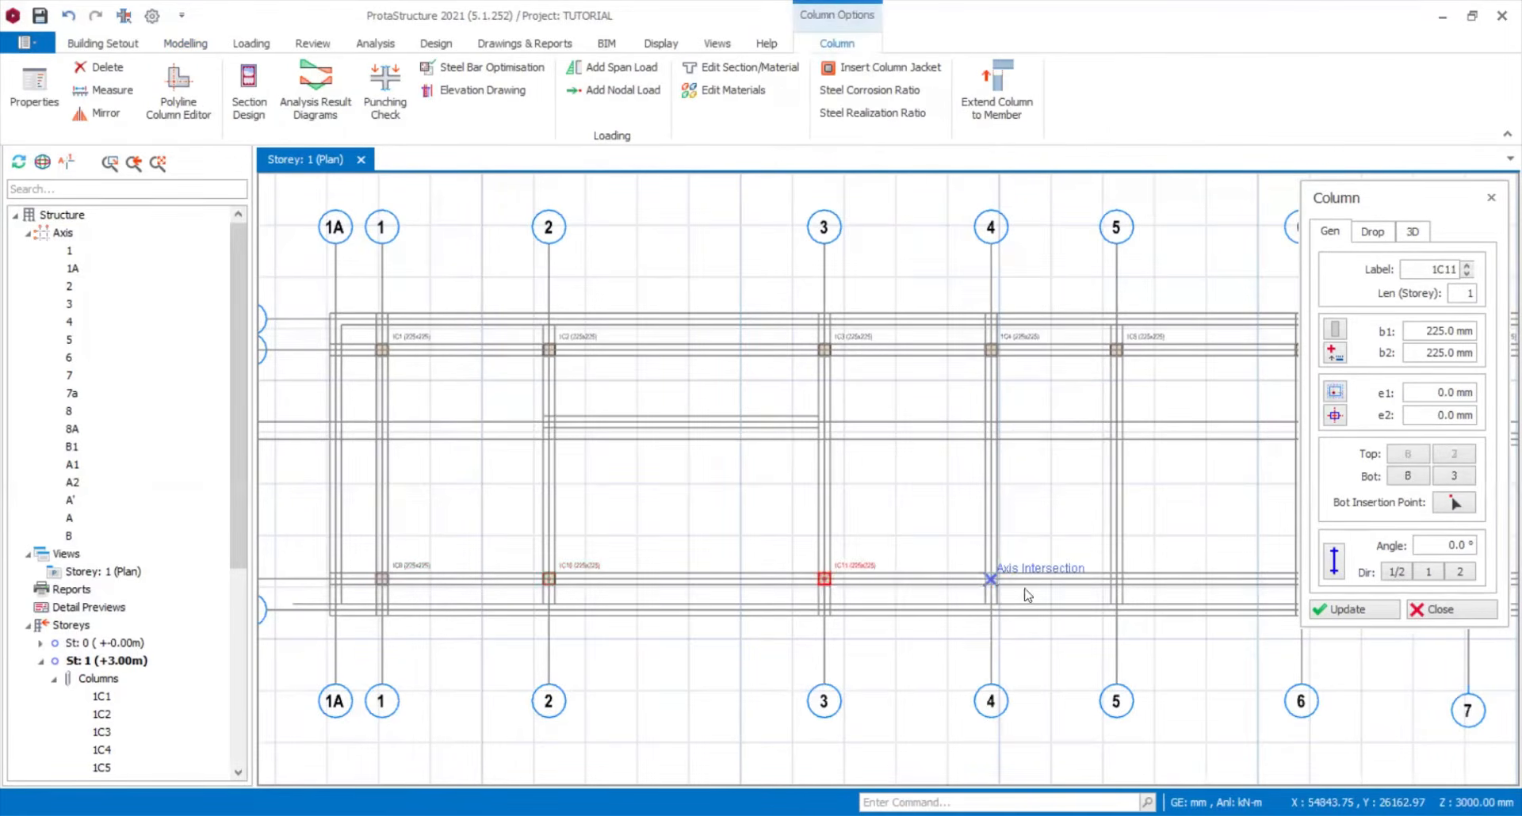
- Place 225 x 225 mm columns along axis B at axes 4, 5, 6, 7 and 8, and one where axes A2 and 8 intersect
{"action": "key", "text": "Escape"}
{"action": "middle_click_drag", "start_coordinate": [1026, 588], "coordinate": [506, 531]}
{"action": "left_click", "coordinate": [598, 523]}
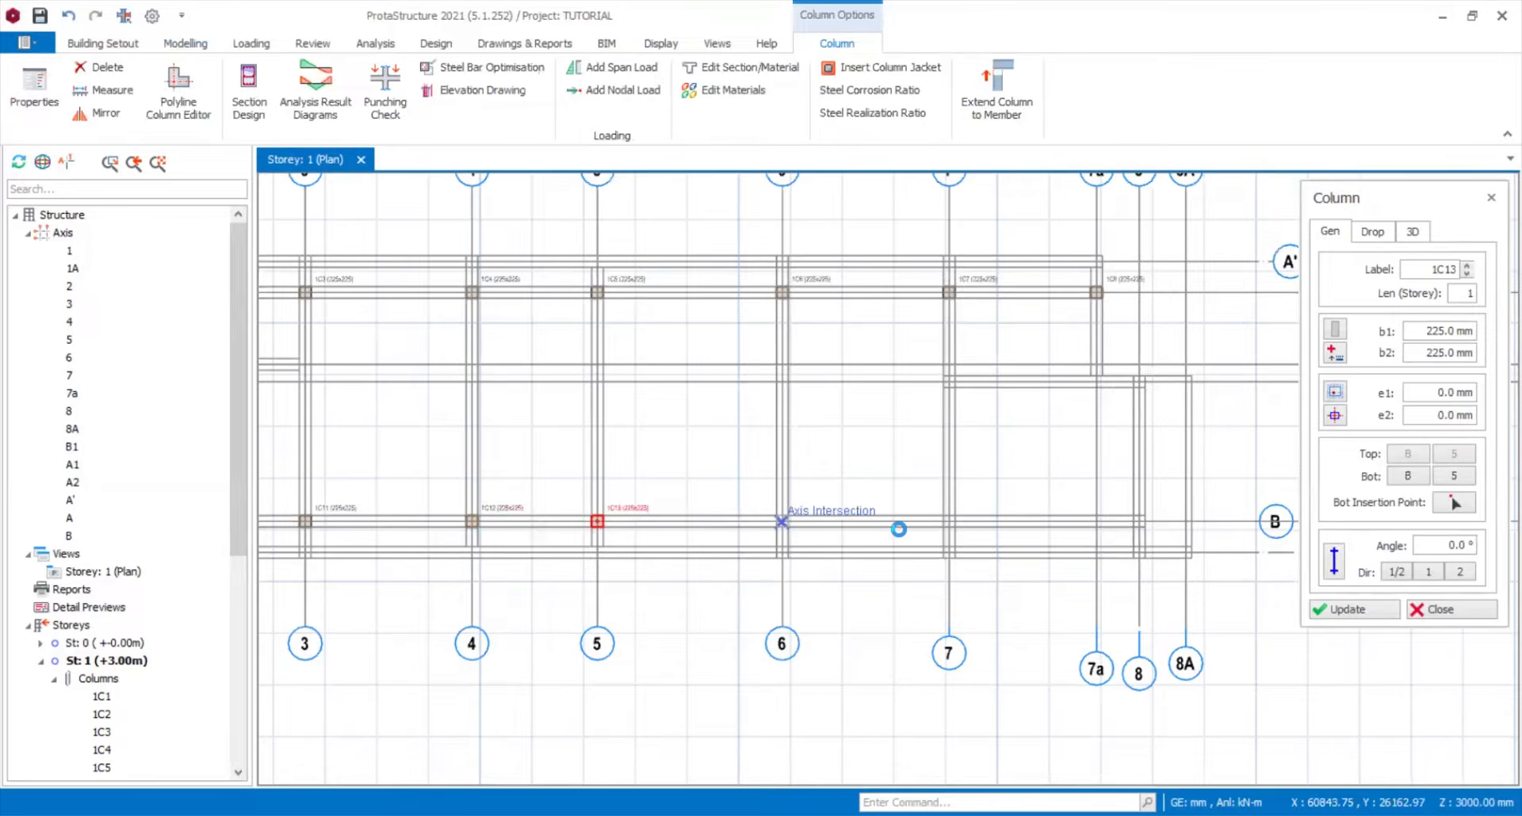
{"action": "left_click", "coordinate": [898, 528]}
{"action": "left_click", "coordinate": [928, 517]}
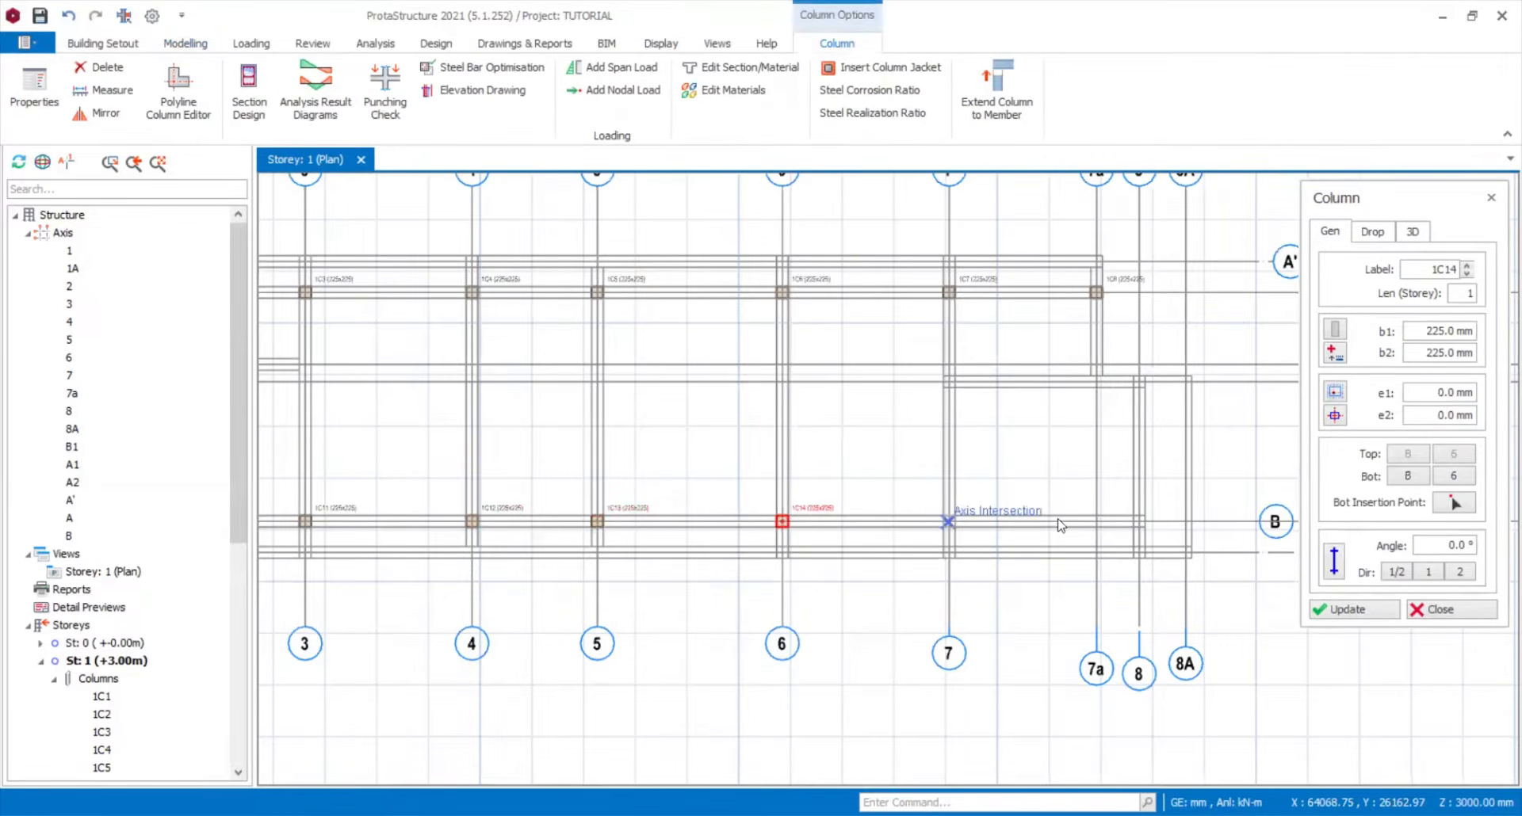
{"action": "left_click", "coordinate": [1141, 523]}
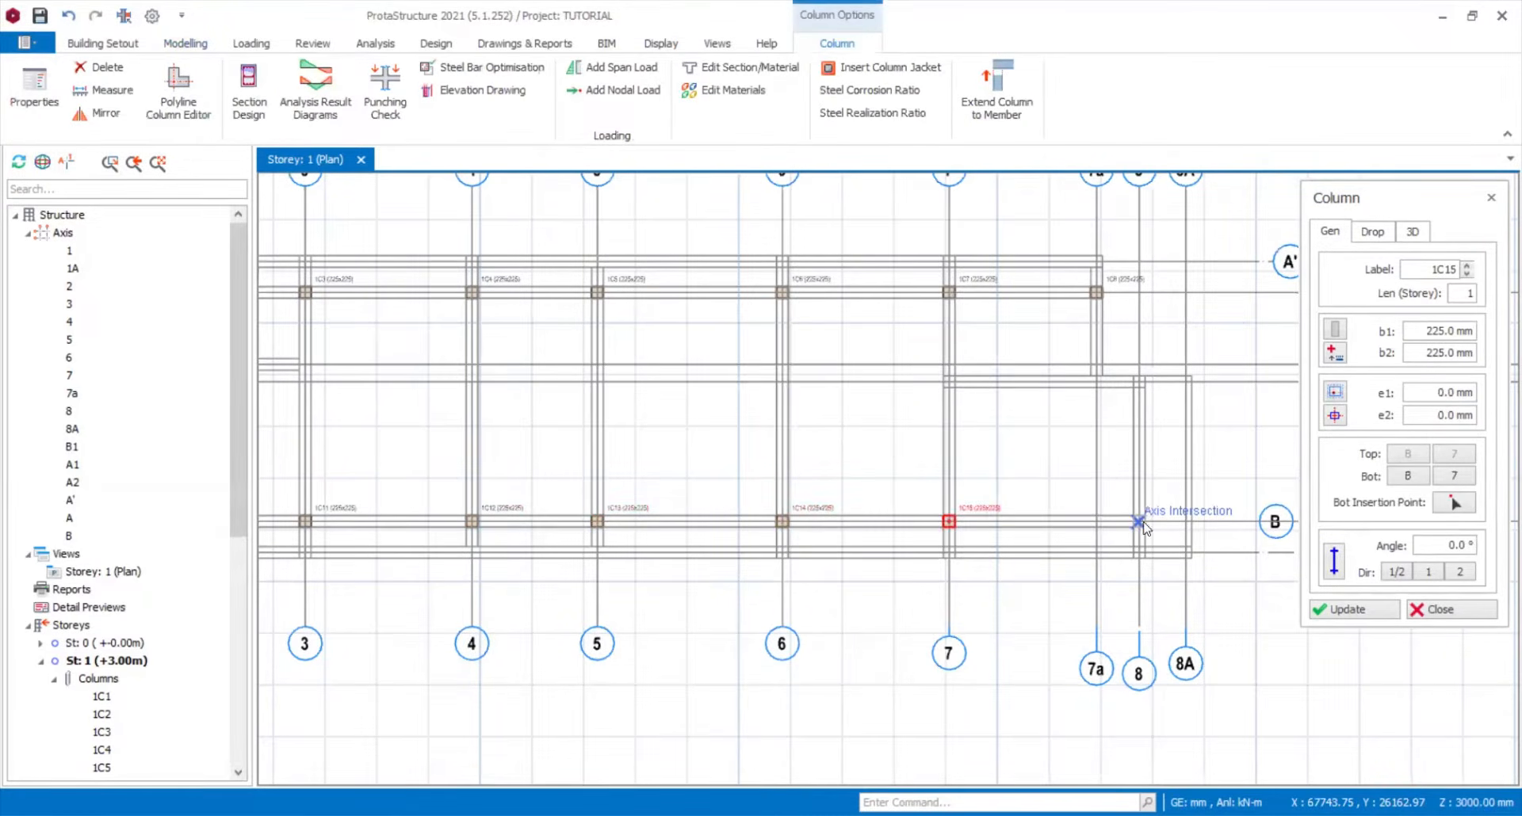
{"action": "left_click", "coordinate": [1138, 521]}
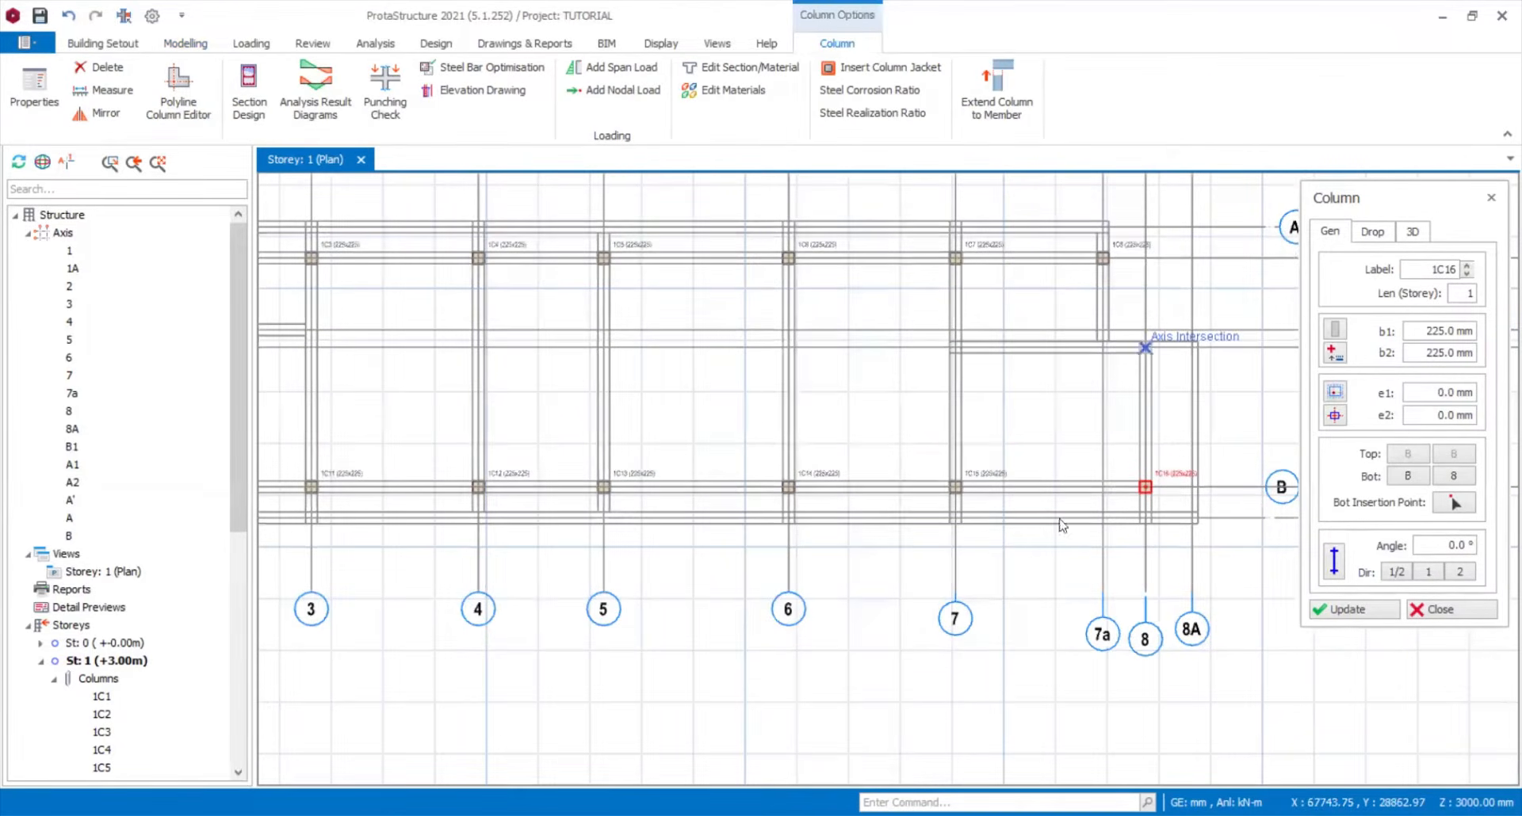
{"action": "left_click", "coordinate": [1114, 415]}
{"action": "scroll", "coordinate": [1125, 428], "scroll_direction": "down", "scroll_amount": 3}
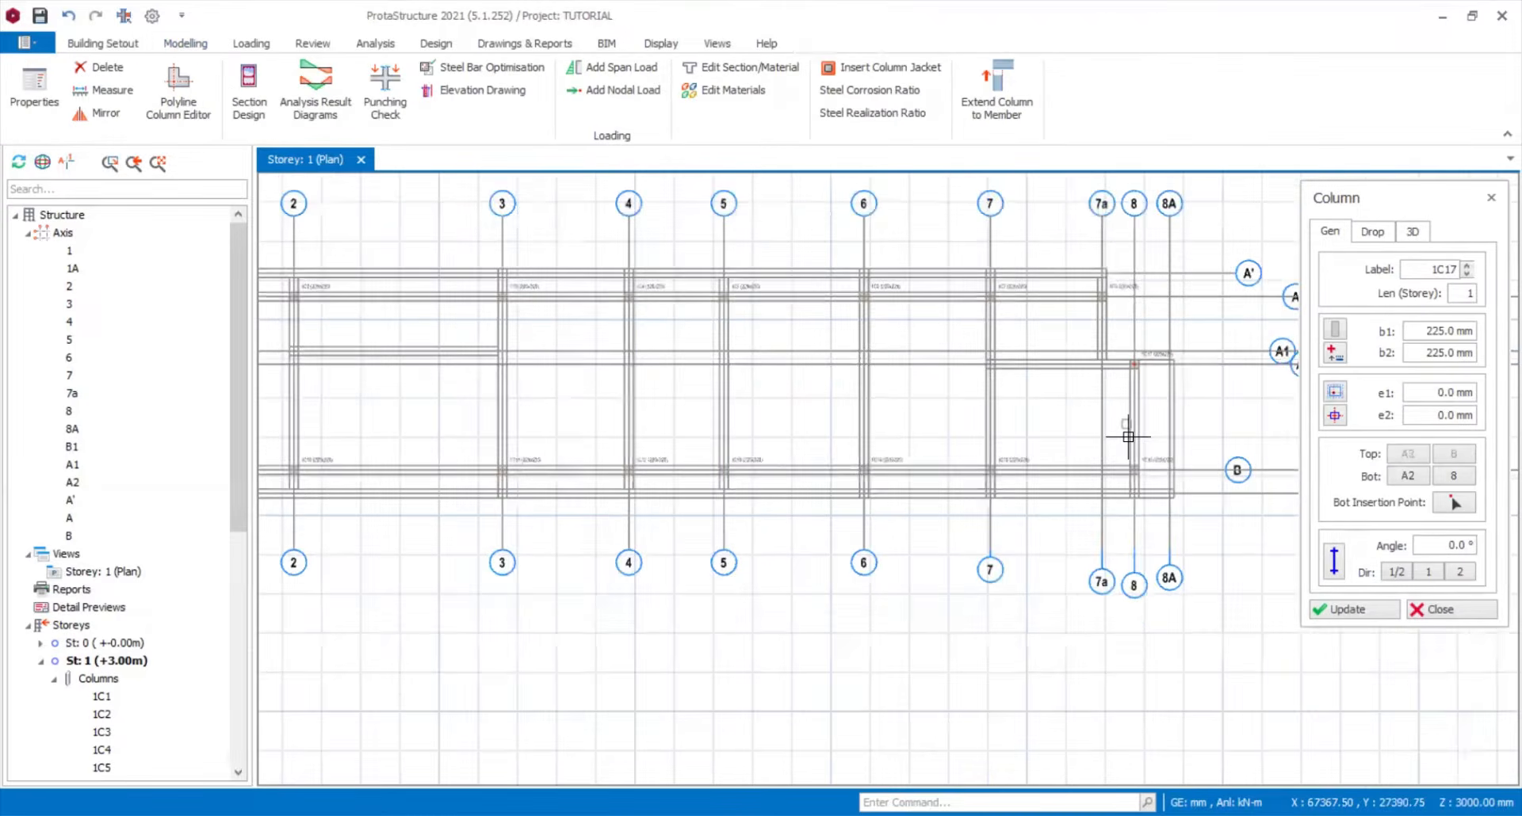
- Start inserting beams with width b set to 225 mm and depth h set to 450 mm
{"action": "scroll", "coordinate": [508, 475], "scroll_direction": "up", "scroll_amount": 1}
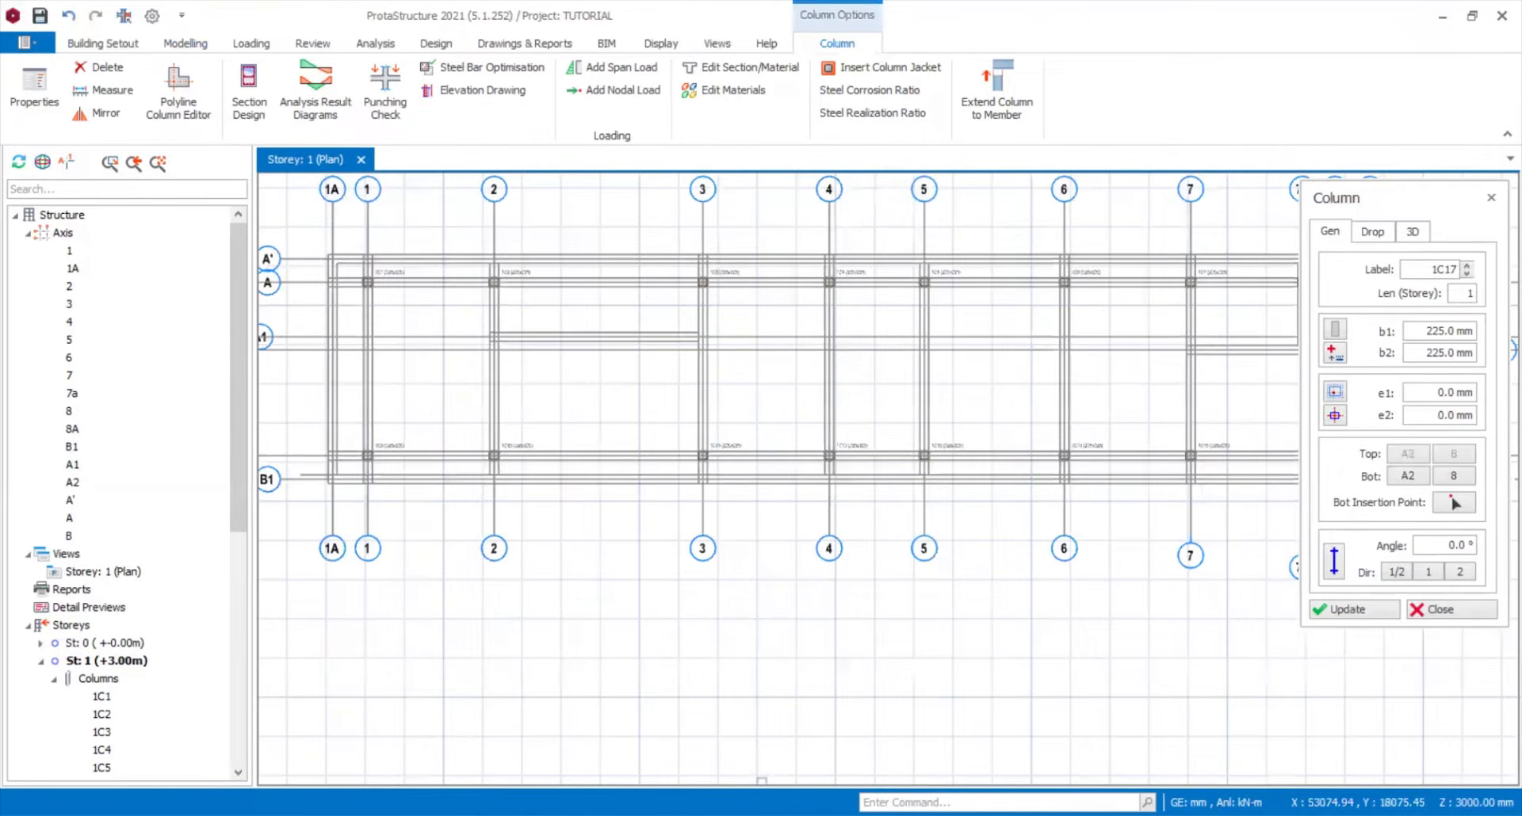
{"action": "middle_click_drag", "start_coordinate": [464, 290], "coordinate": [466, 338]}
{"action": "left_click", "coordinate": [183, 47]}
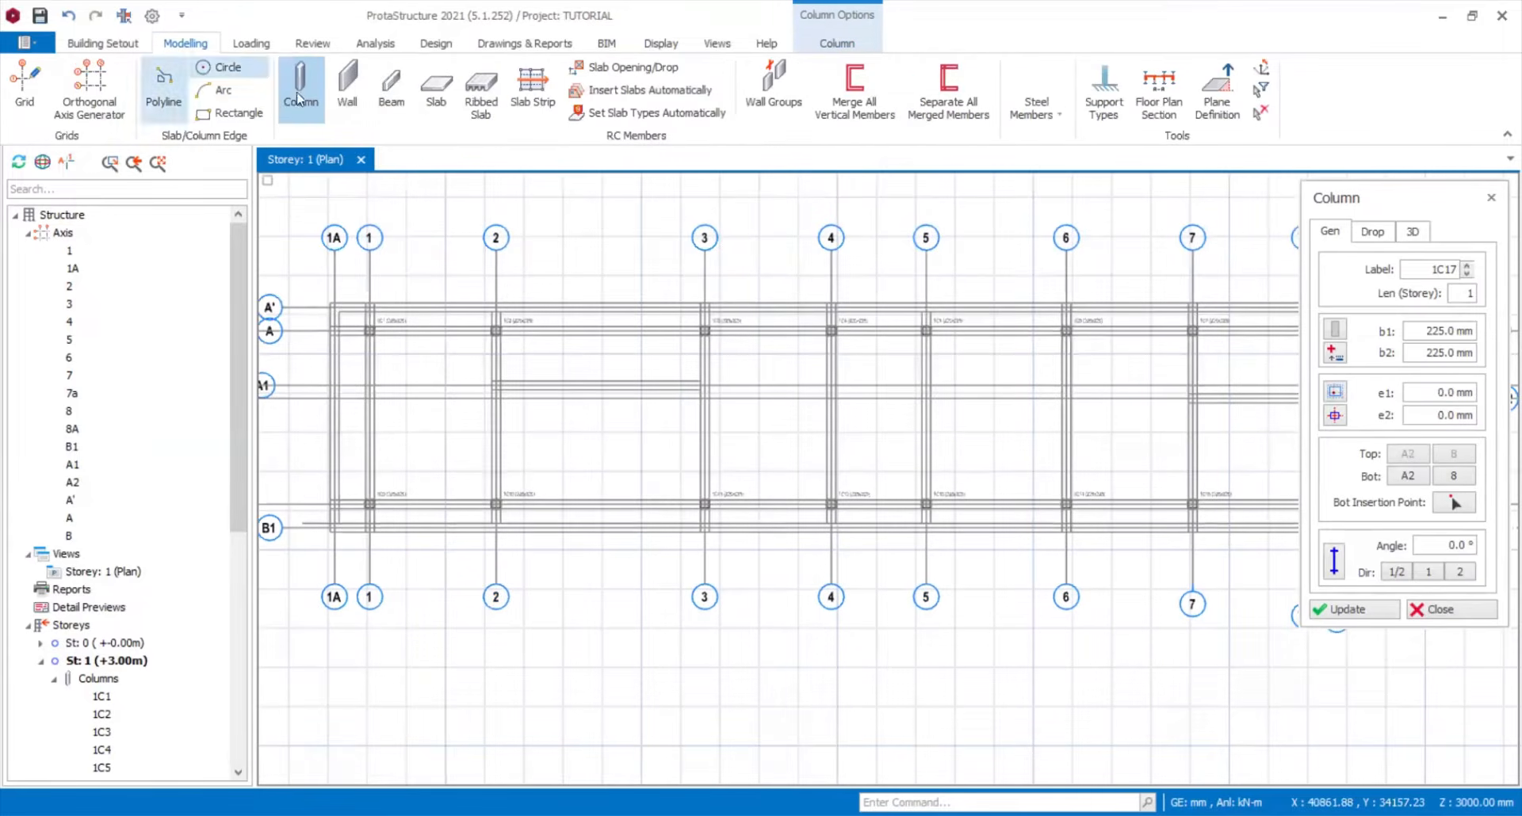
{"action": "left_click", "coordinate": [393, 87]}
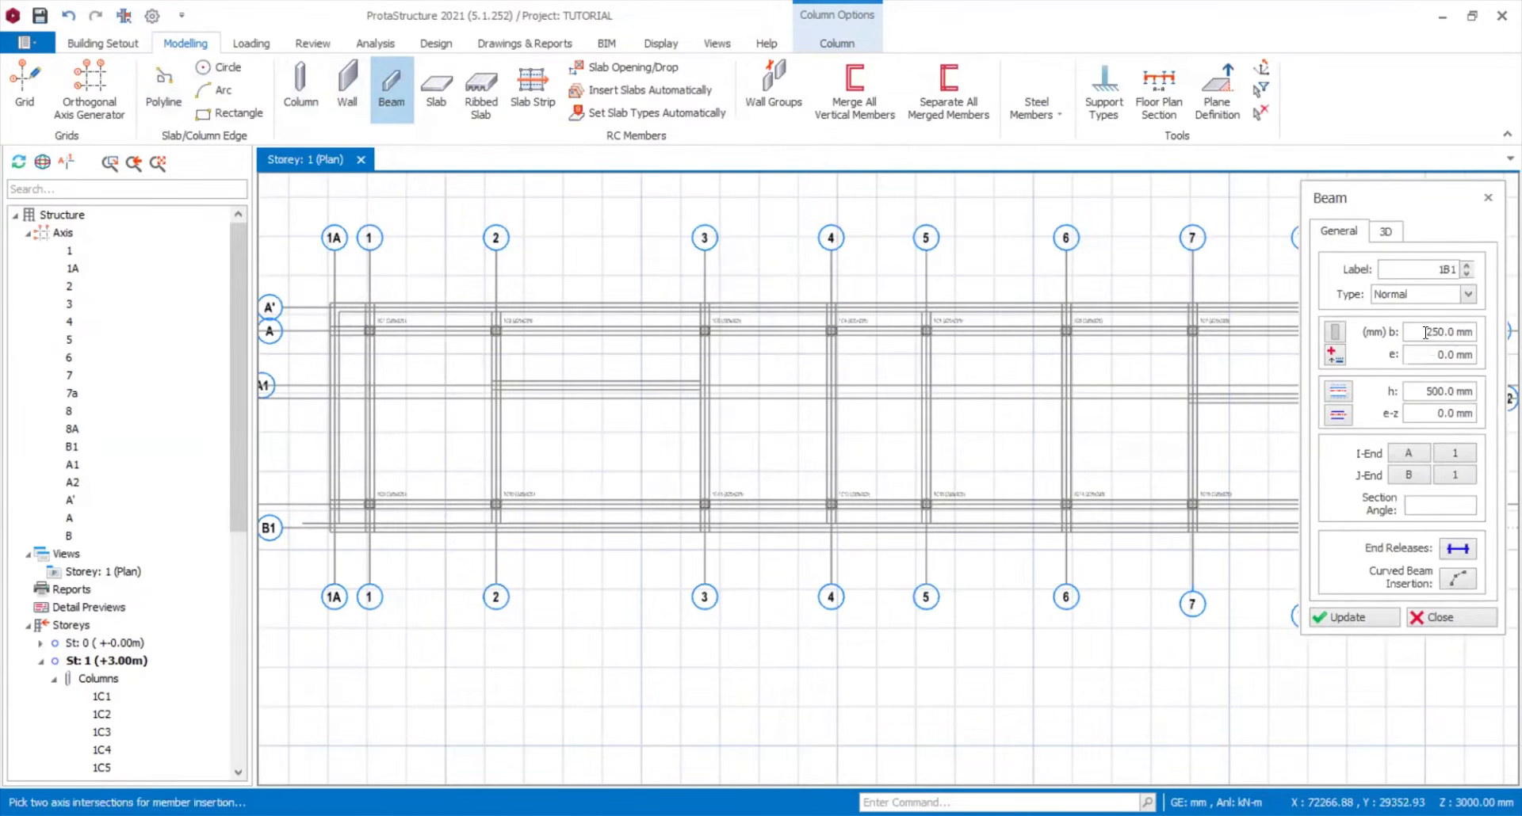
{"action": "double_click", "coordinate": [1425, 332]}
{"action": "type", "text": "225"}
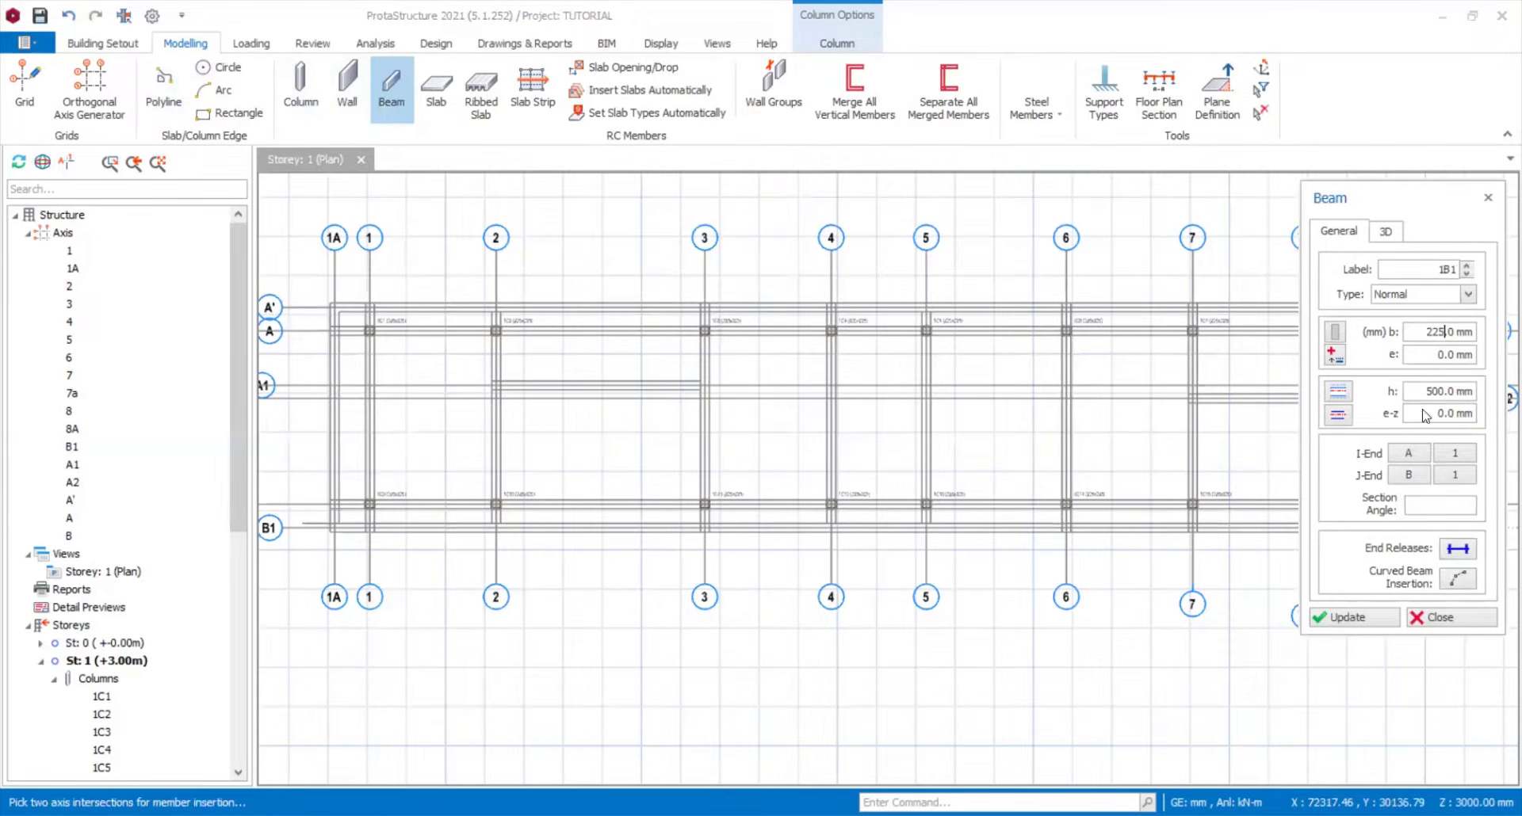
{"action": "left_click_drag", "start_coordinate": [1500, 397], "coordinate": [1497, 395]}
{"action": "type", "text": "450"}
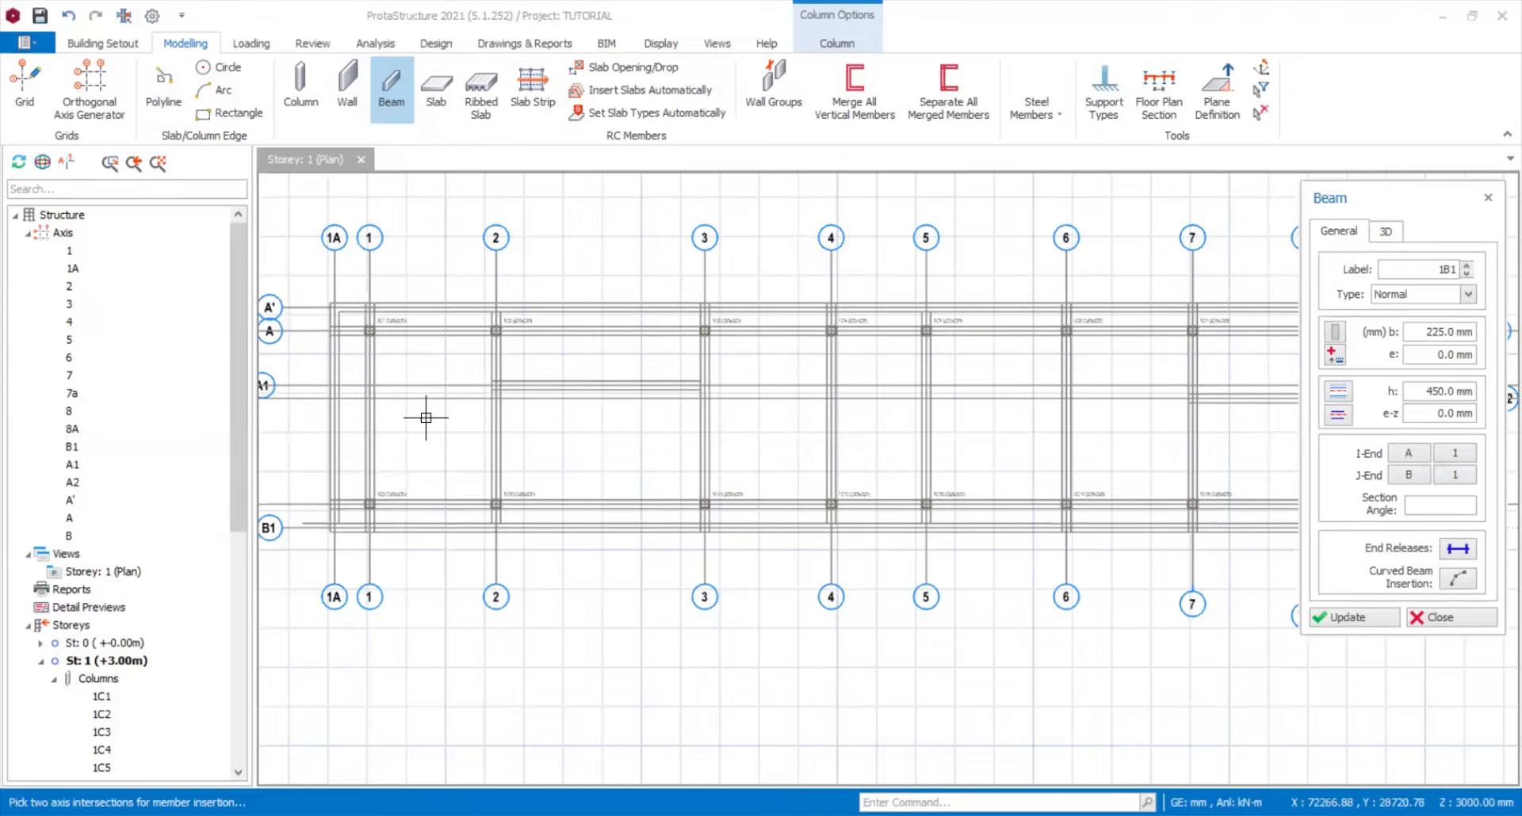
- Insert a 225 x 450 mm beam run along axis A from axis 1A to axis 7a
{"action": "scroll", "coordinate": [330, 328], "scroll_direction": "up", "scroll_amount": 2}
{"action": "left_click", "coordinate": [331, 329]}
{"action": "scroll", "coordinate": [597, 368], "scroll_direction": "down", "scroll_amount": 4}
{"action": "scroll", "coordinate": [1080, 357], "scroll_direction": "up", "scroll_amount": 4}
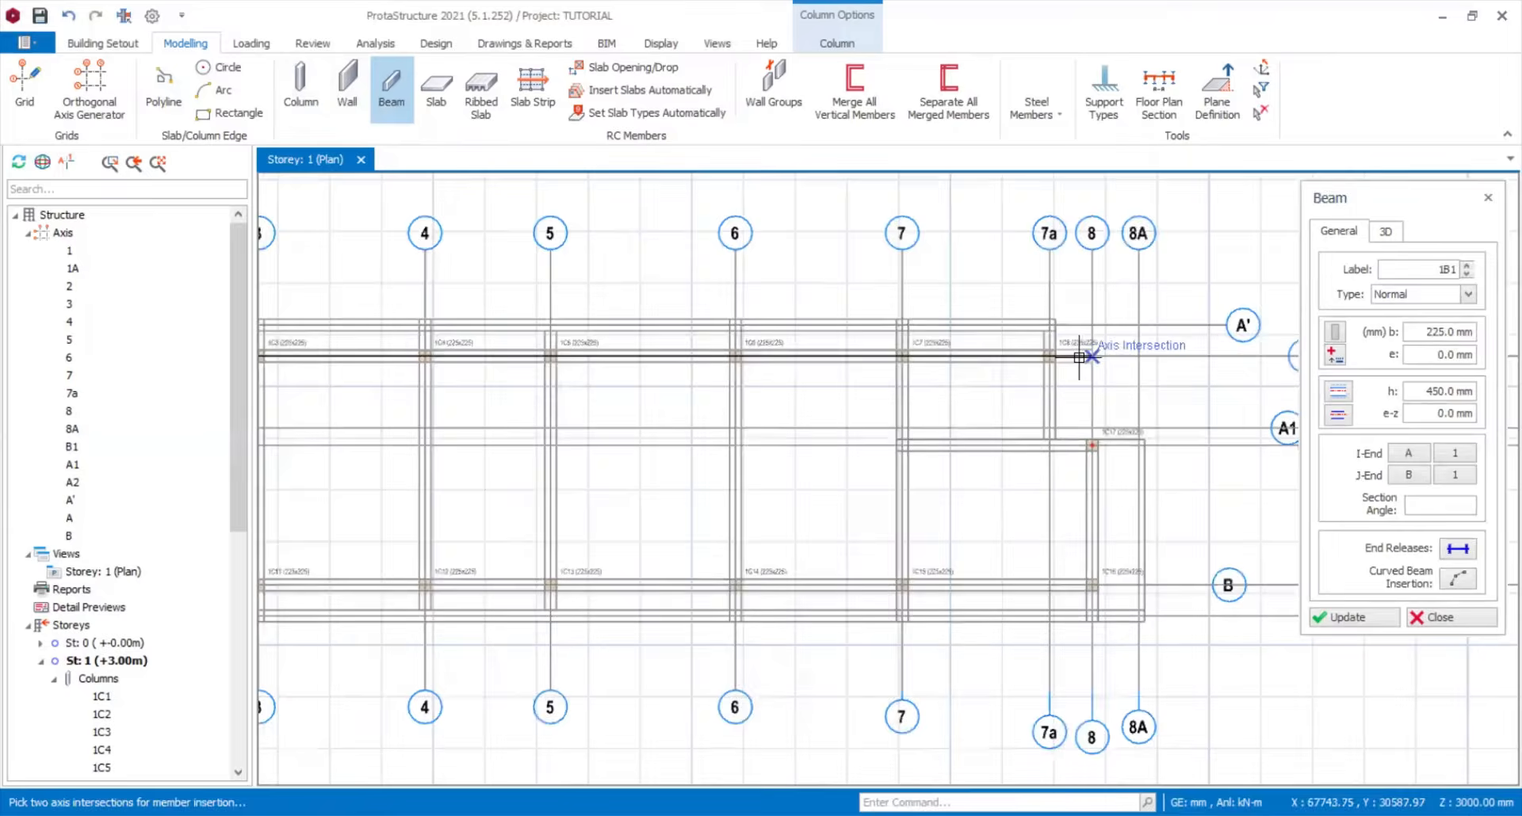
{"action": "left_click", "coordinate": [1041, 357]}
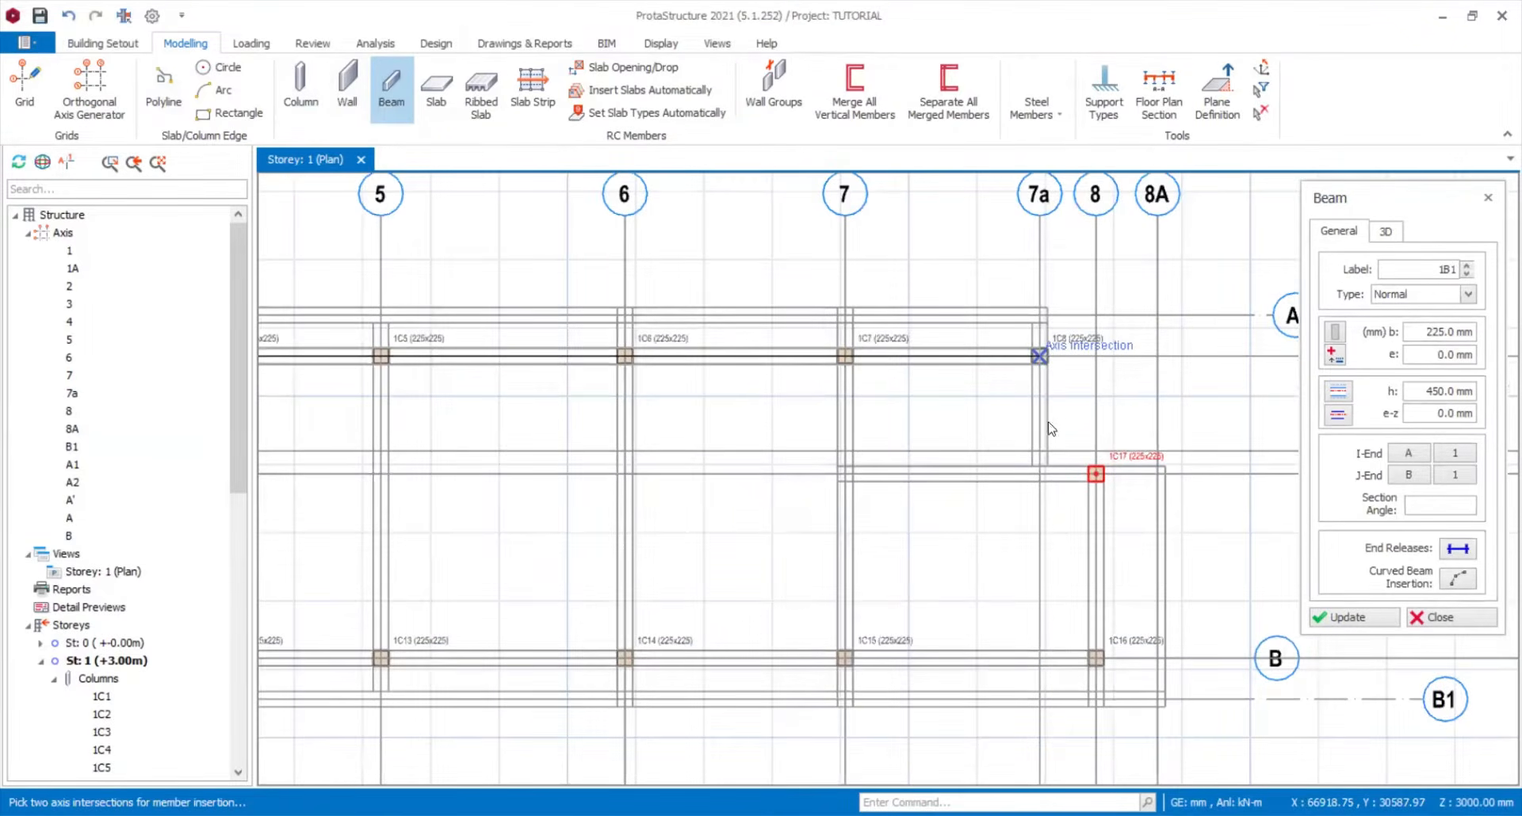
{"action": "scroll", "coordinate": [1113, 383], "scroll_direction": "down", "scroll_amount": 2}
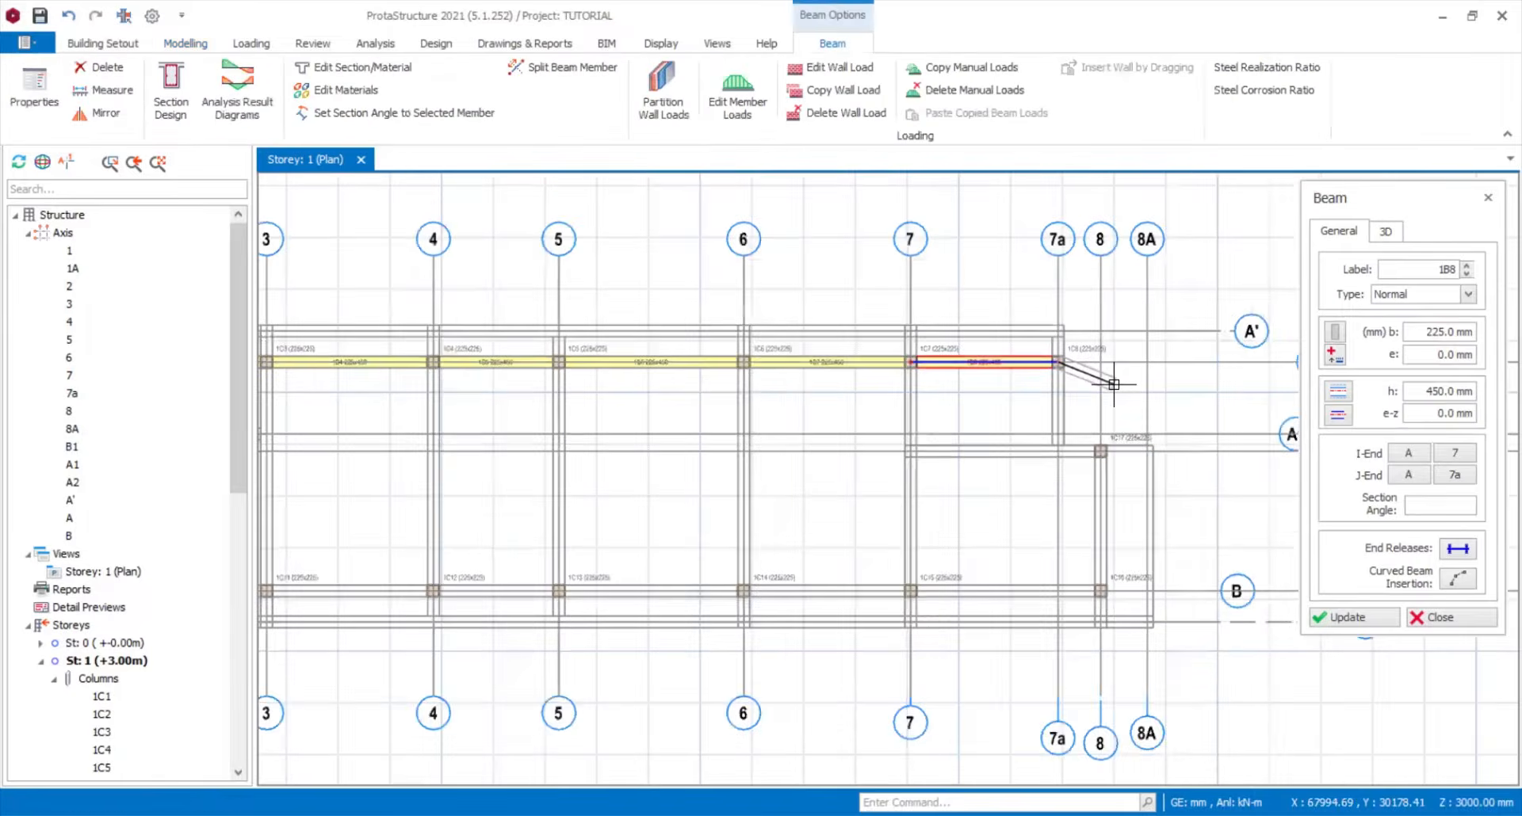
- Insert 225 x 450 mm beams along axis B from 1A to 8, and along axis 7 from A' to B1
{"action": "scroll", "coordinate": [1110, 382], "scroll_direction": "down", "scroll_amount": 1}
{"action": "scroll", "coordinate": [602, 527], "scroll_direction": "down", "scroll_amount": 1}
{"action": "scroll", "coordinate": [397, 503], "scroll_direction": "up", "scroll_amount": 3}
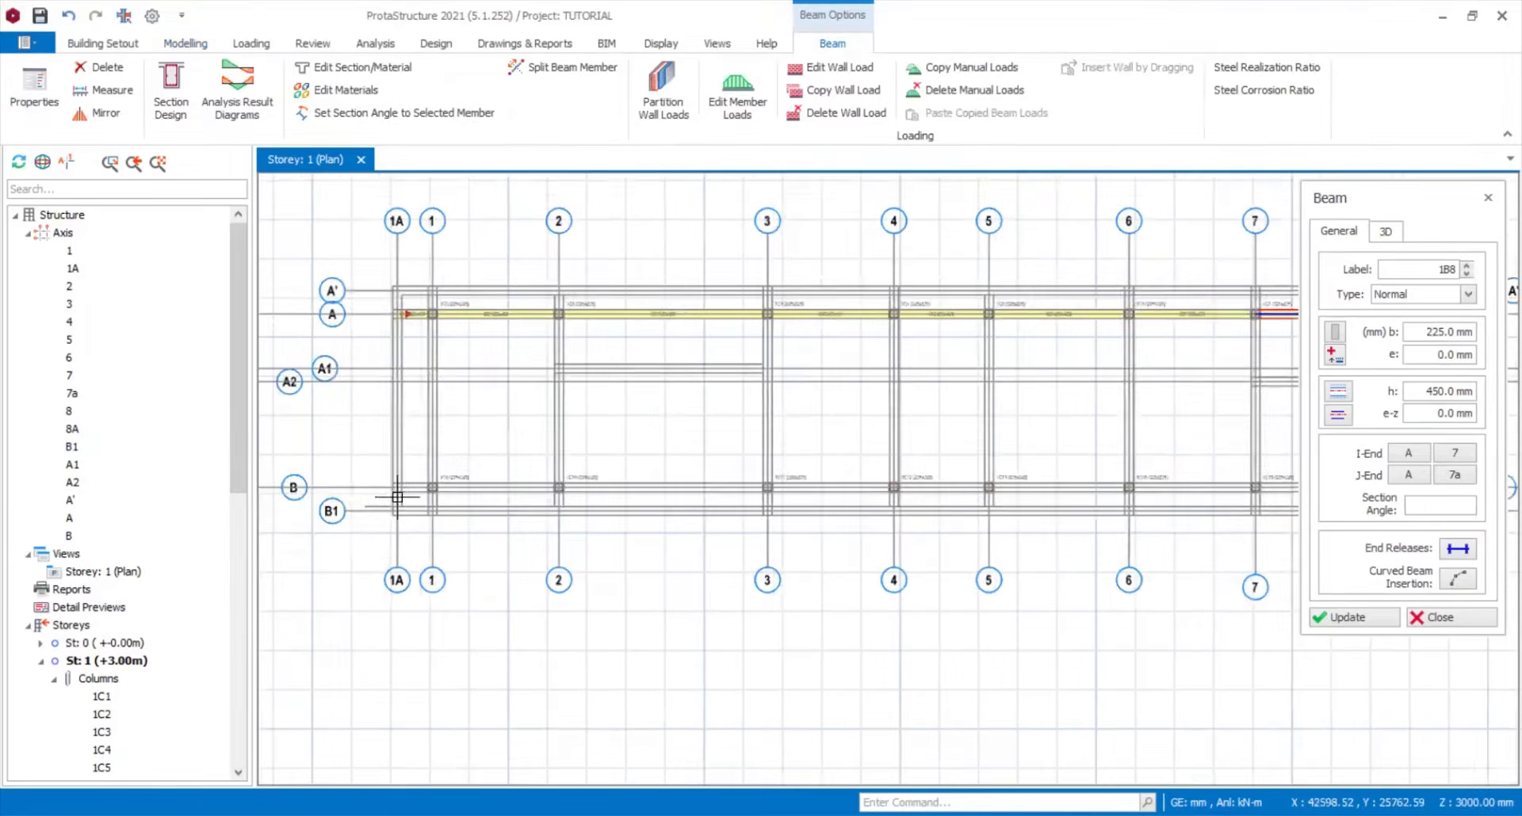
{"action": "scroll", "coordinate": [978, 493], "scroll_direction": "down", "scroll_amount": 3}
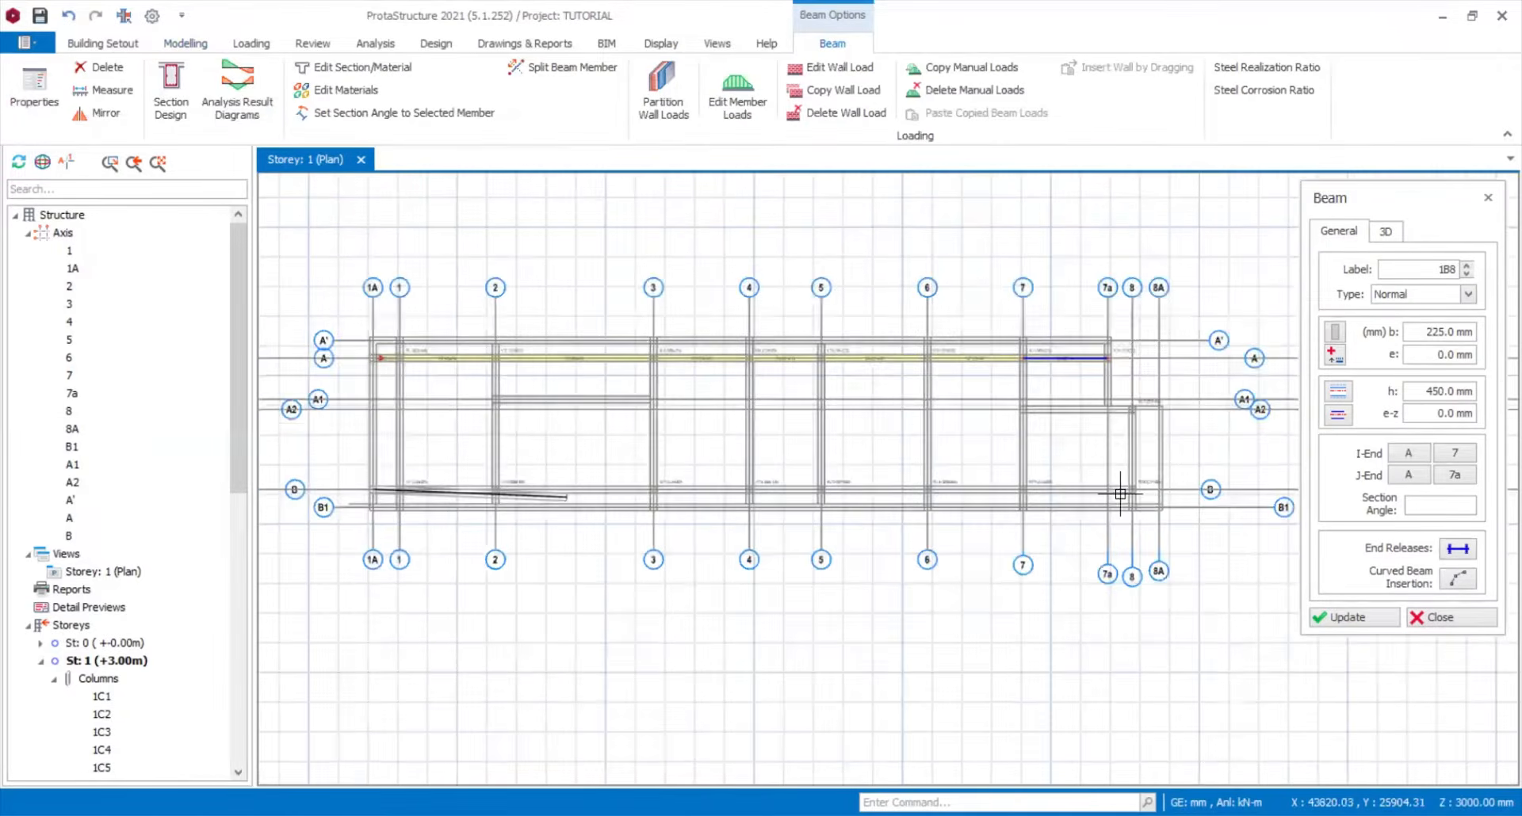
{"action": "scroll", "coordinate": [1149, 493], "scroll_direction": "up", "scroll_amount": 2}
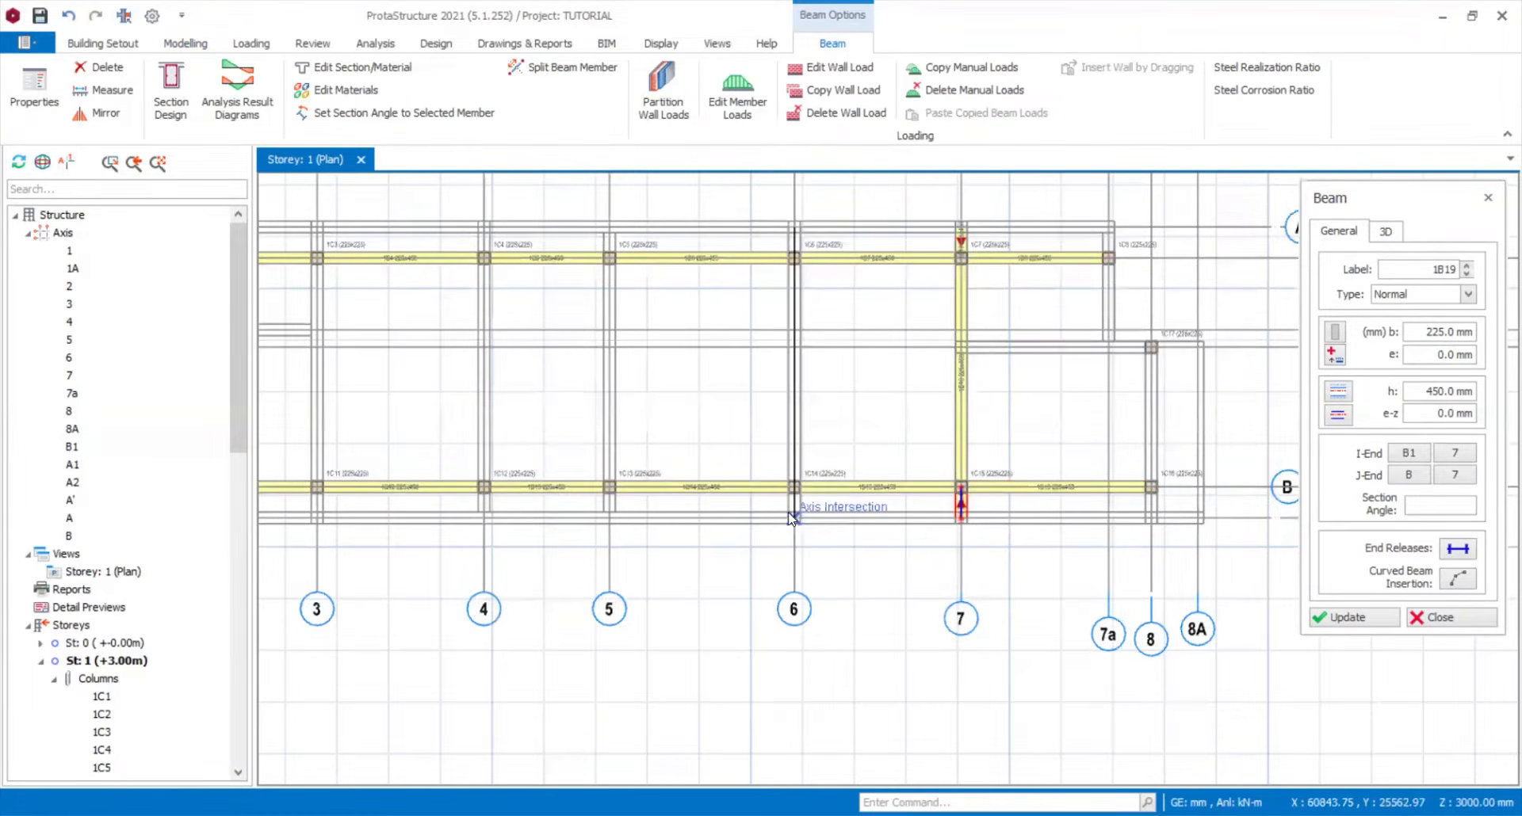
- Insert 225 x 450 mm beams along axes 6, 5 and 4, each running from A' to B1
{"action": "left_click", "coordinate": [743, 525]}
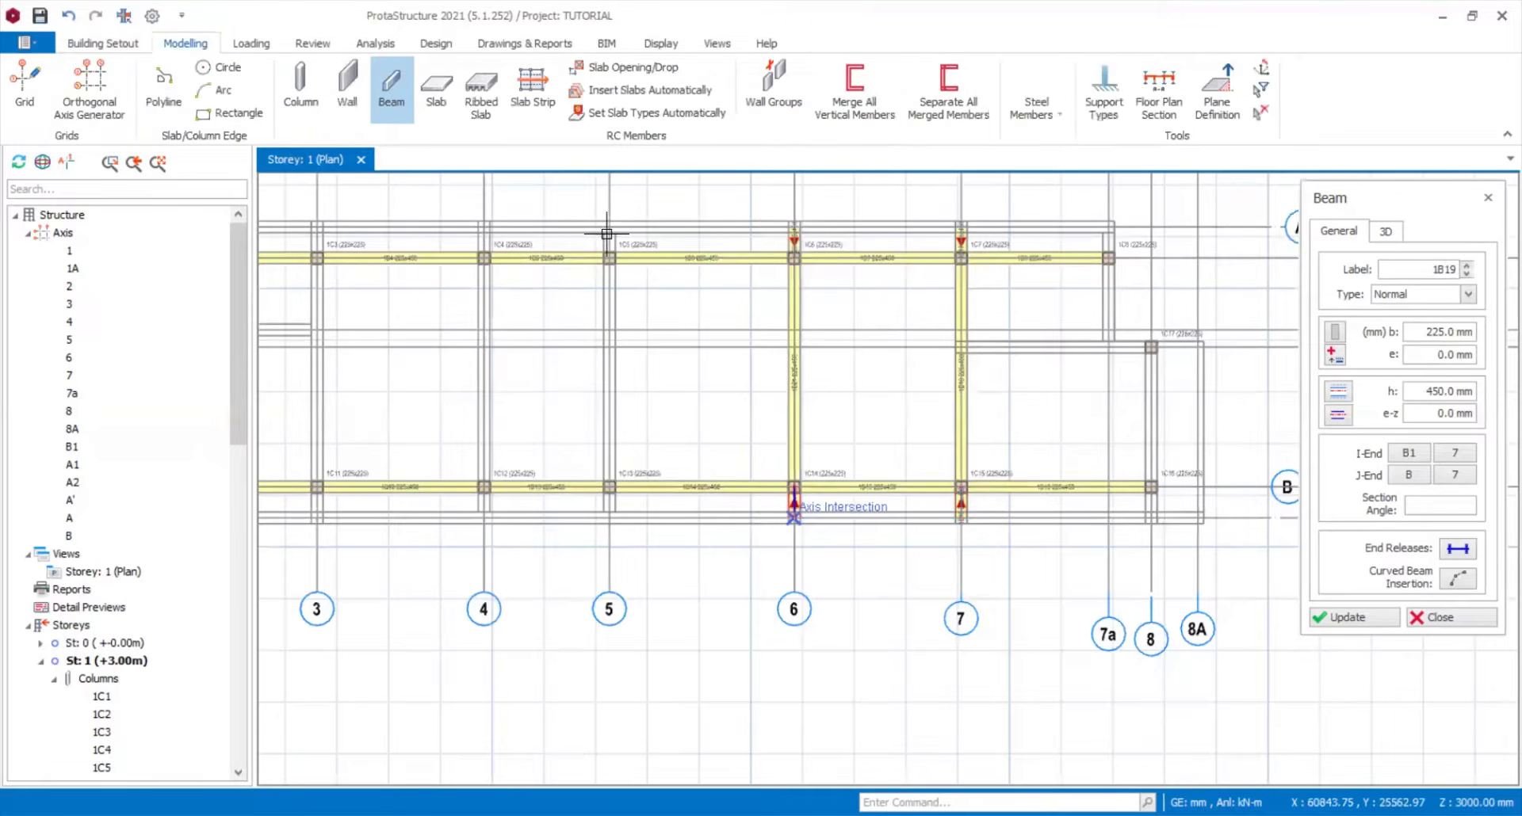
{"action": "left_click", "coordinate": [608, 517]}
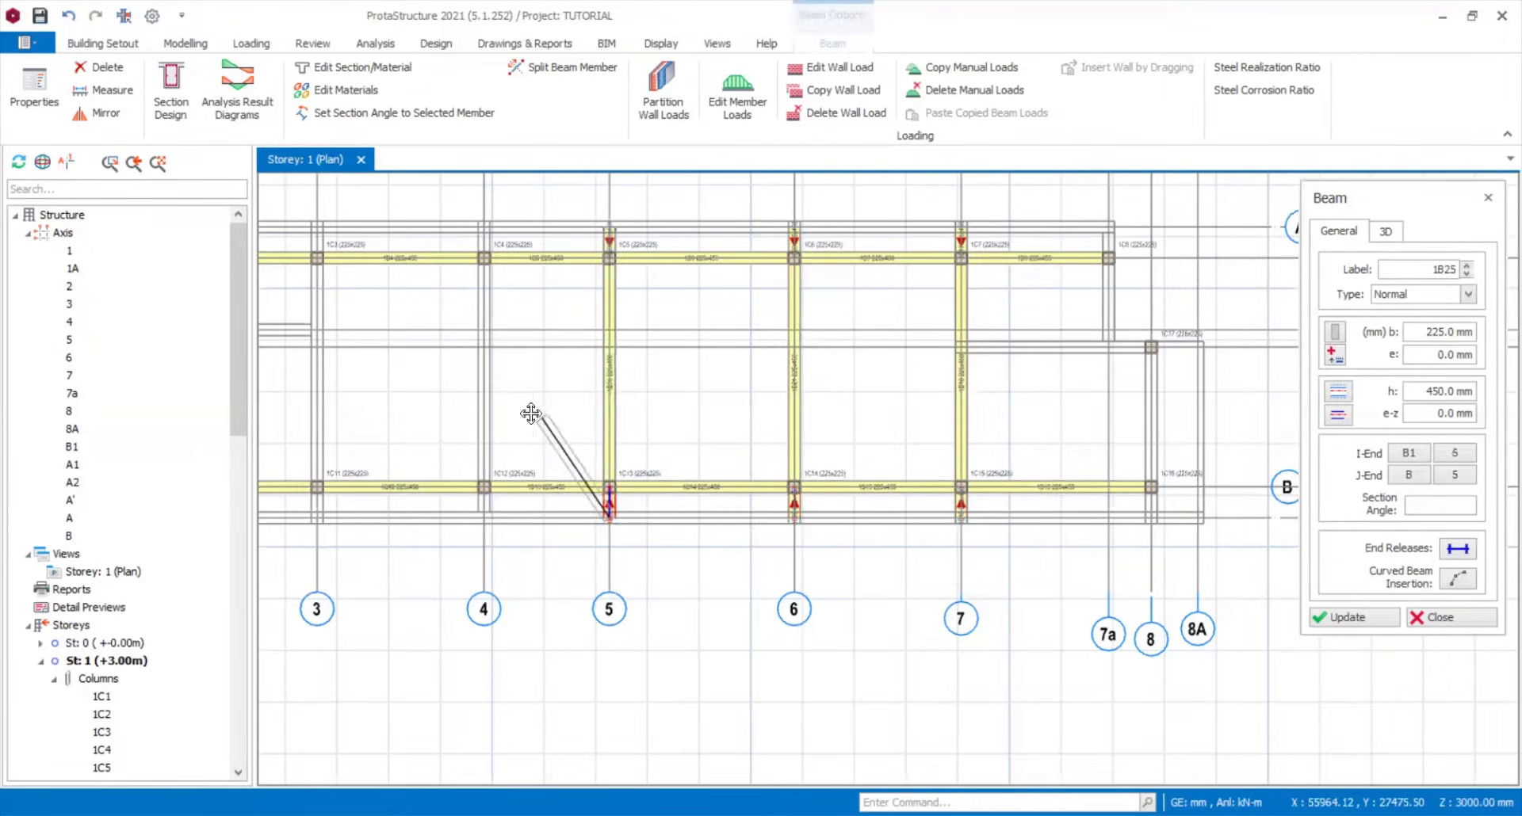
{"action": "middle_click_drag", "start_coordinate": [542, 420], "coordinate": [928, 425]}
{"action": "left_click", "coordinate": [876, 232]}
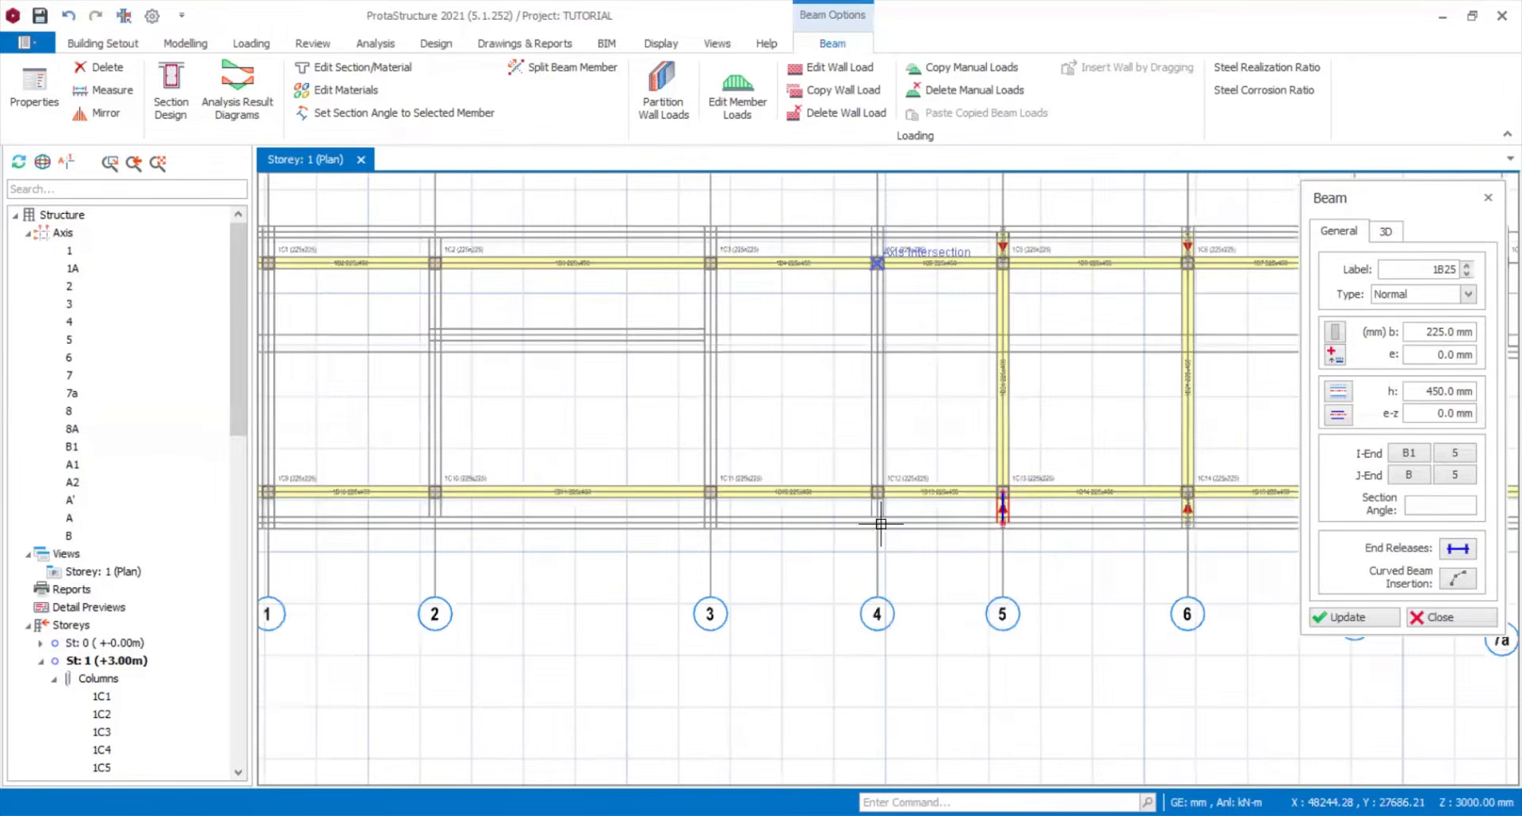
{"action": "left_click", "coordinate": [879, 525]}
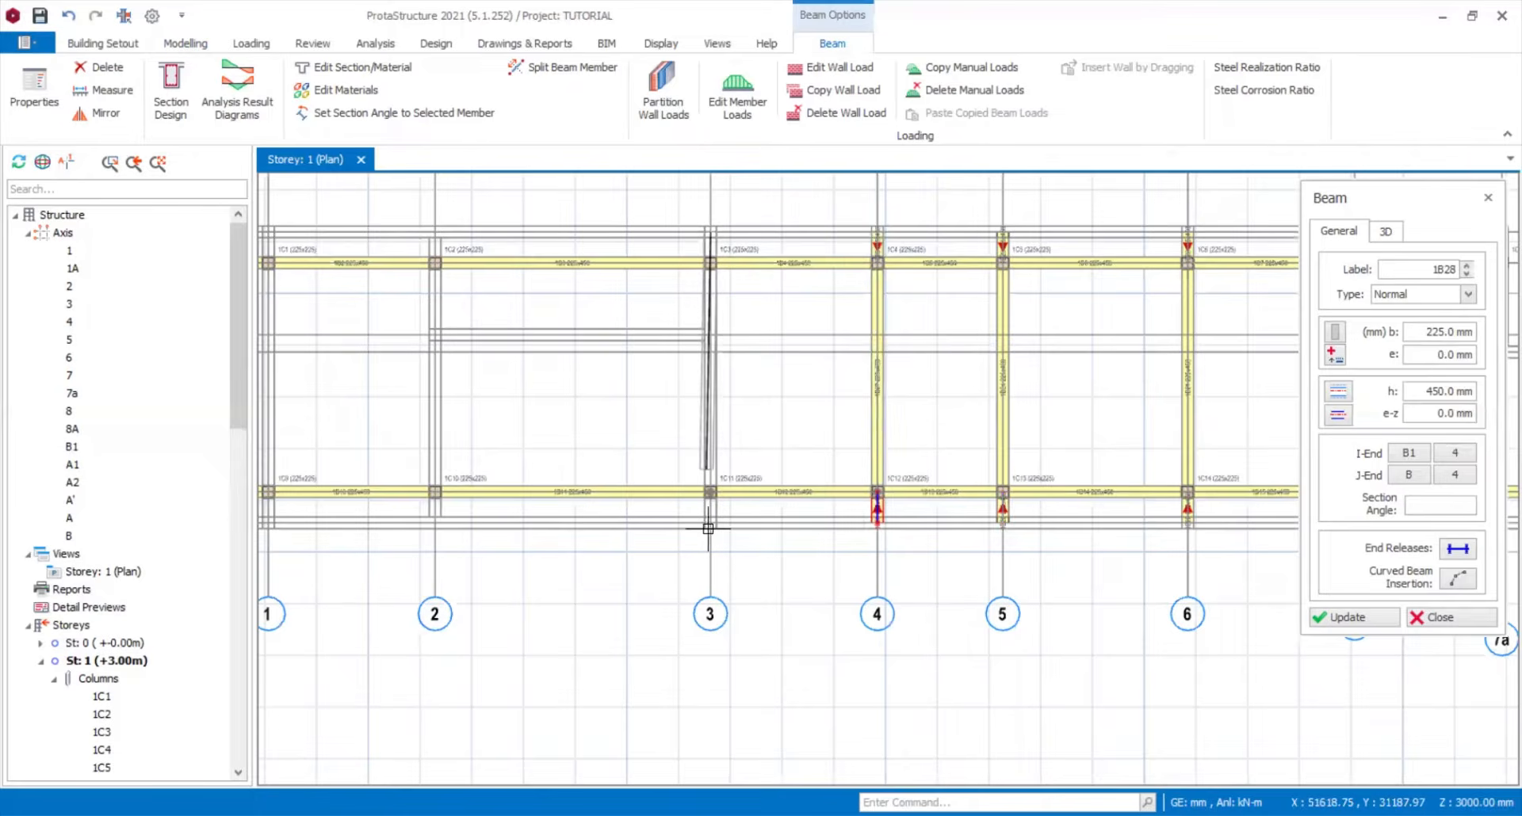
- Insert 225 x 450 mm beams along axes 3, 2 and 1, each running from A' to B1
{"action": "left_click", "coordinate": [427, 226]}
{"action": "left_click", "coordinate": [430, 521]}
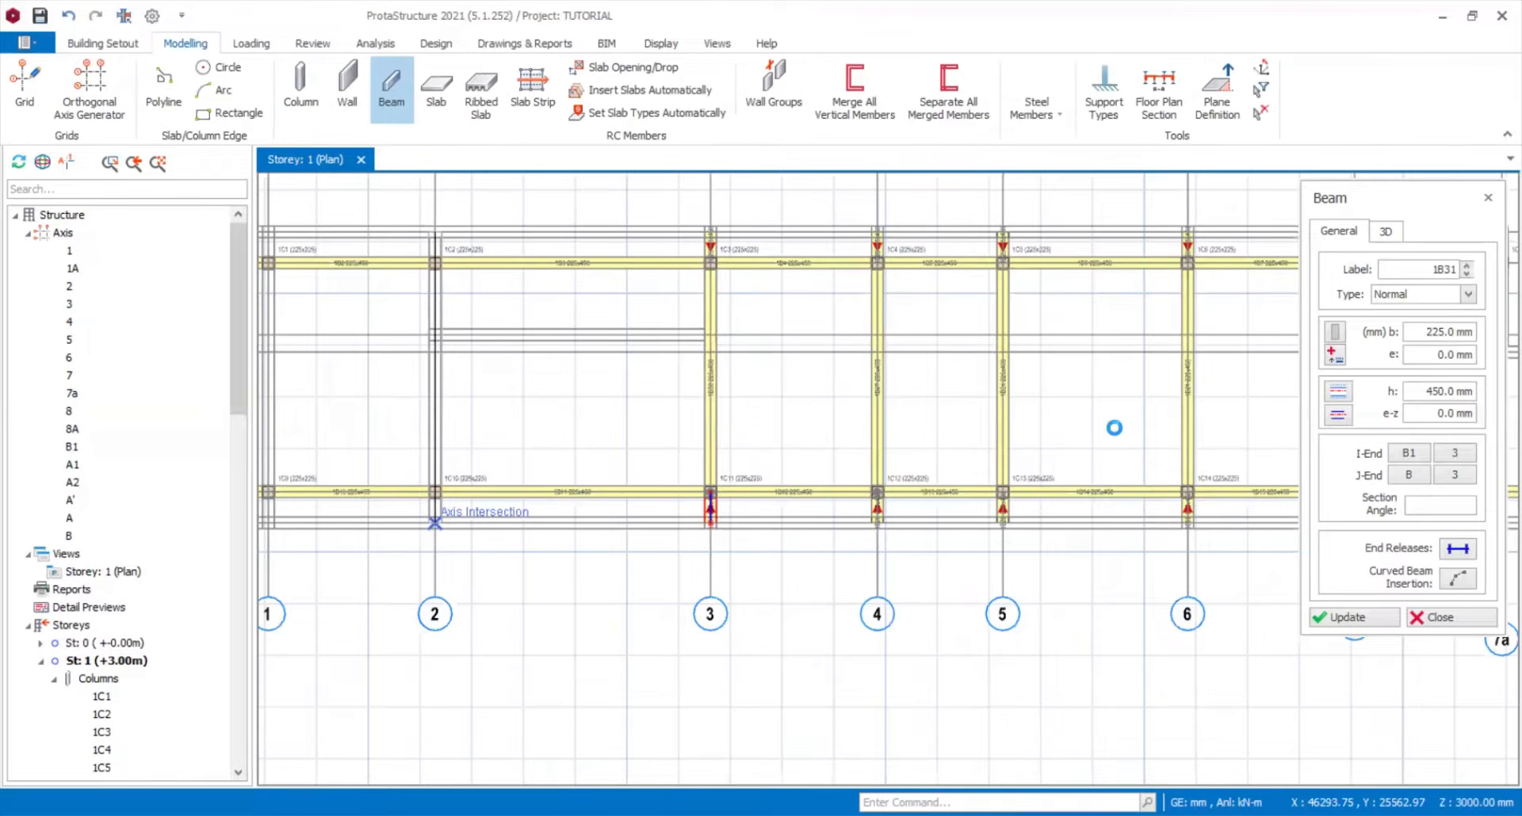
{"action": "scroll", "coordinate": [624, 320], "scroll_direction": "down", "scroll_amount": 3}
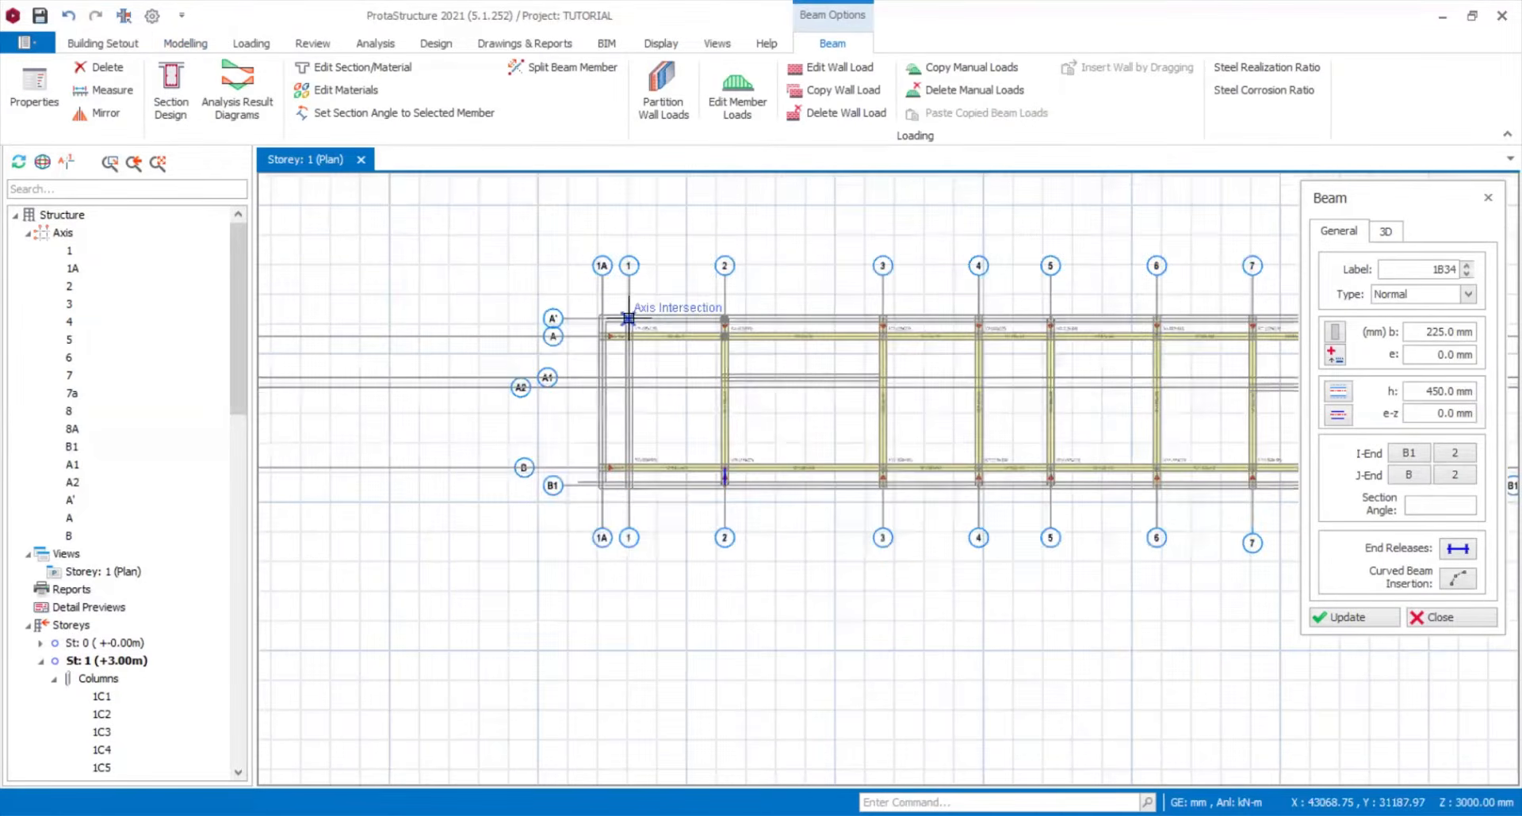
{"action": "scroll", "coordinate": [627, 591], "scroll_direction": "up", "scroll_amount": 3}
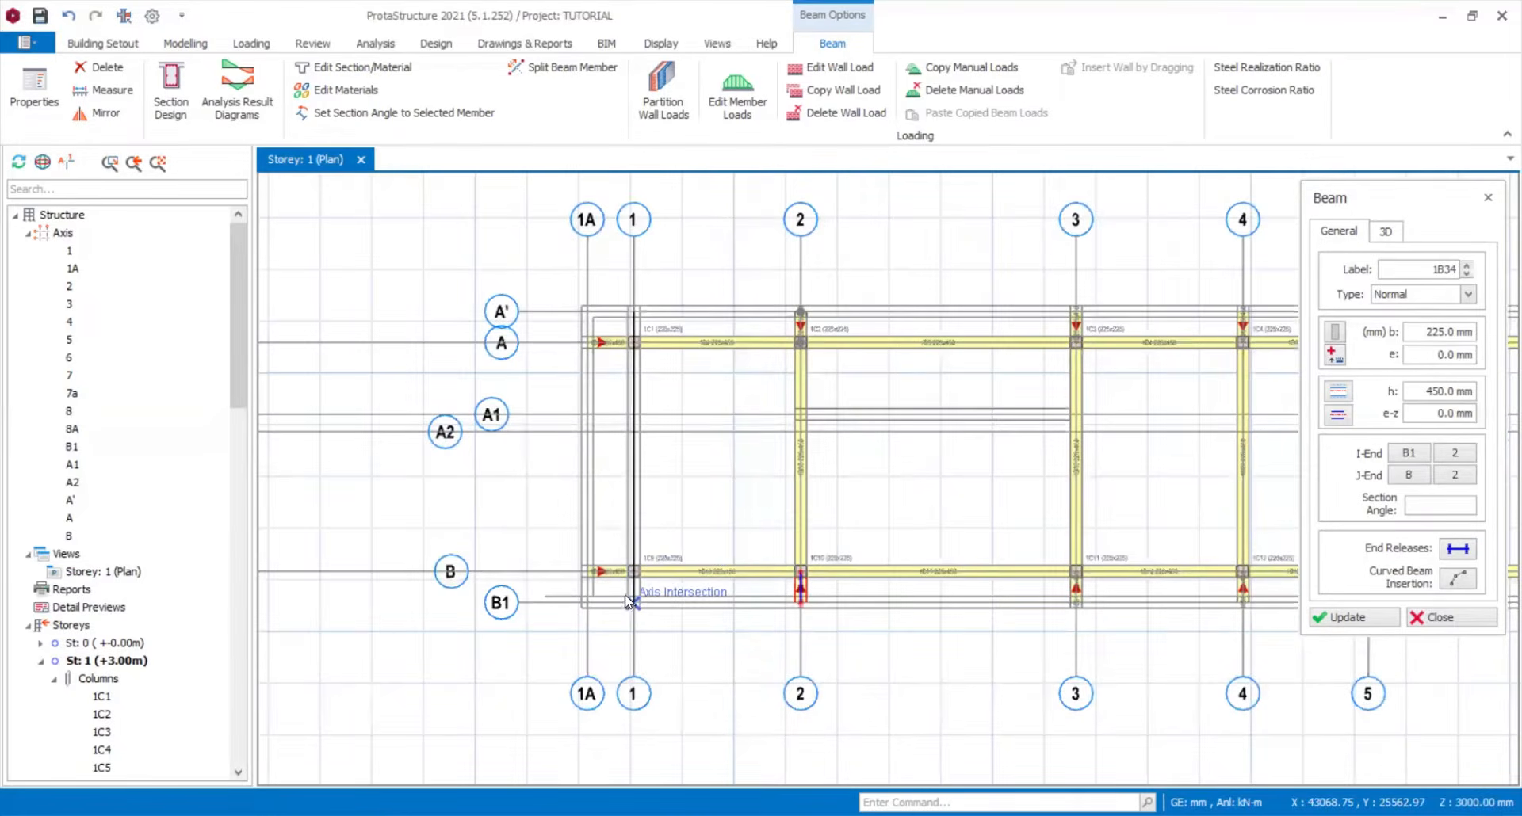
{"action": "left_click", "coordinate": [628, 600]}
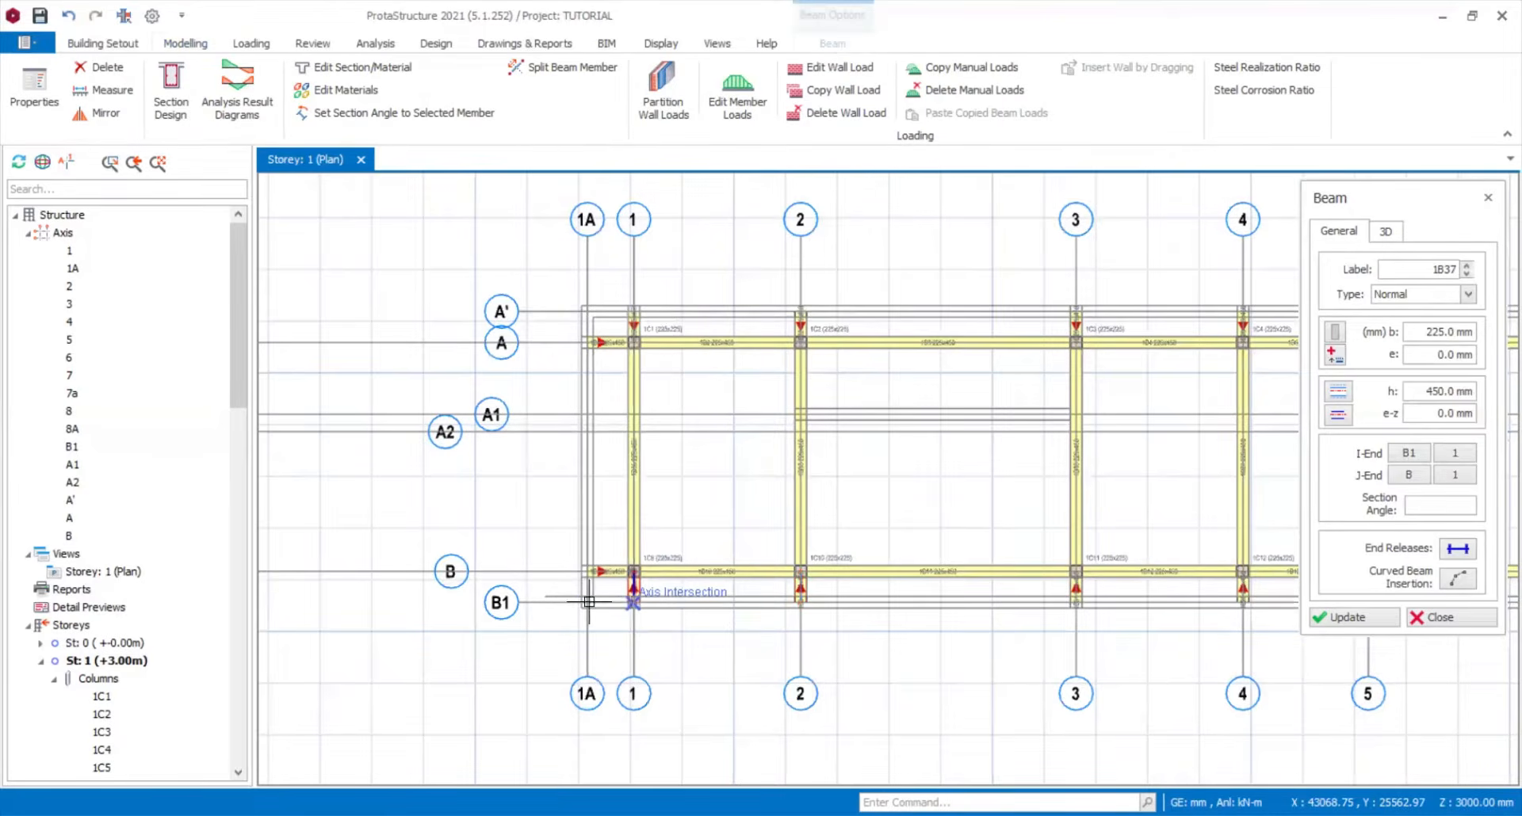
- Insert 225 x 450 mm beams along axis A1 from 2 to 3 and along axis A2 from 7 to 8
{"action": "scroll", "coordinate": [1075, 604], "scroll_direction": "down", "scroll_amount": 2}
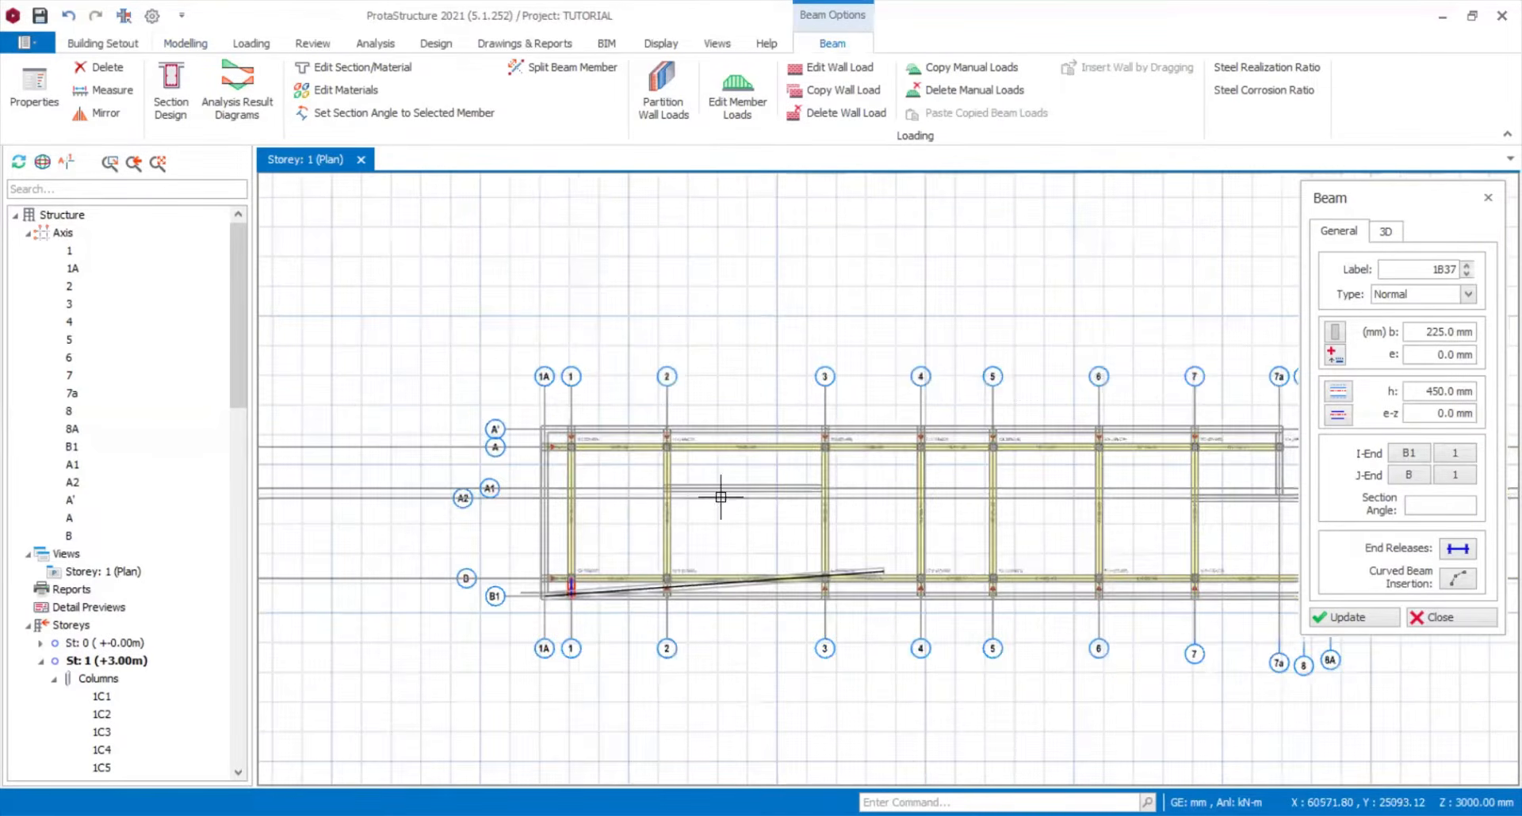
{"action": "scroll", "coordinate": [700, 493], "scroll_direction": "up", "scroll_amount": 3}
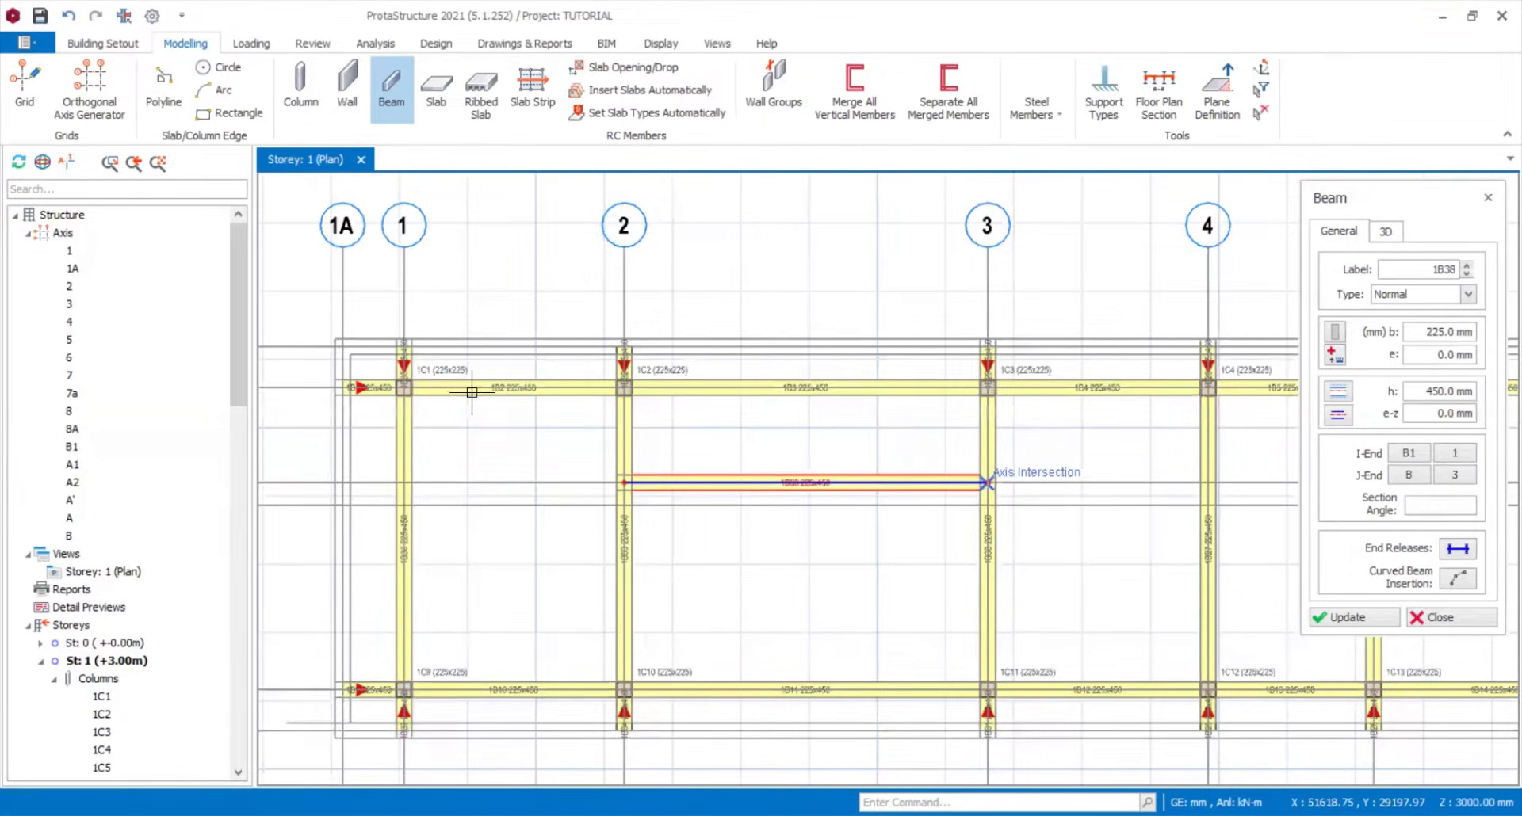
{"action": "scroll", "coordinate": [761, 454], "scroll_direction": "down", "scroll_amount": 3}
{"action": "scroll", "coordinate": [758, 475], "scroll_direction": "down", "scroll_amount": 1}
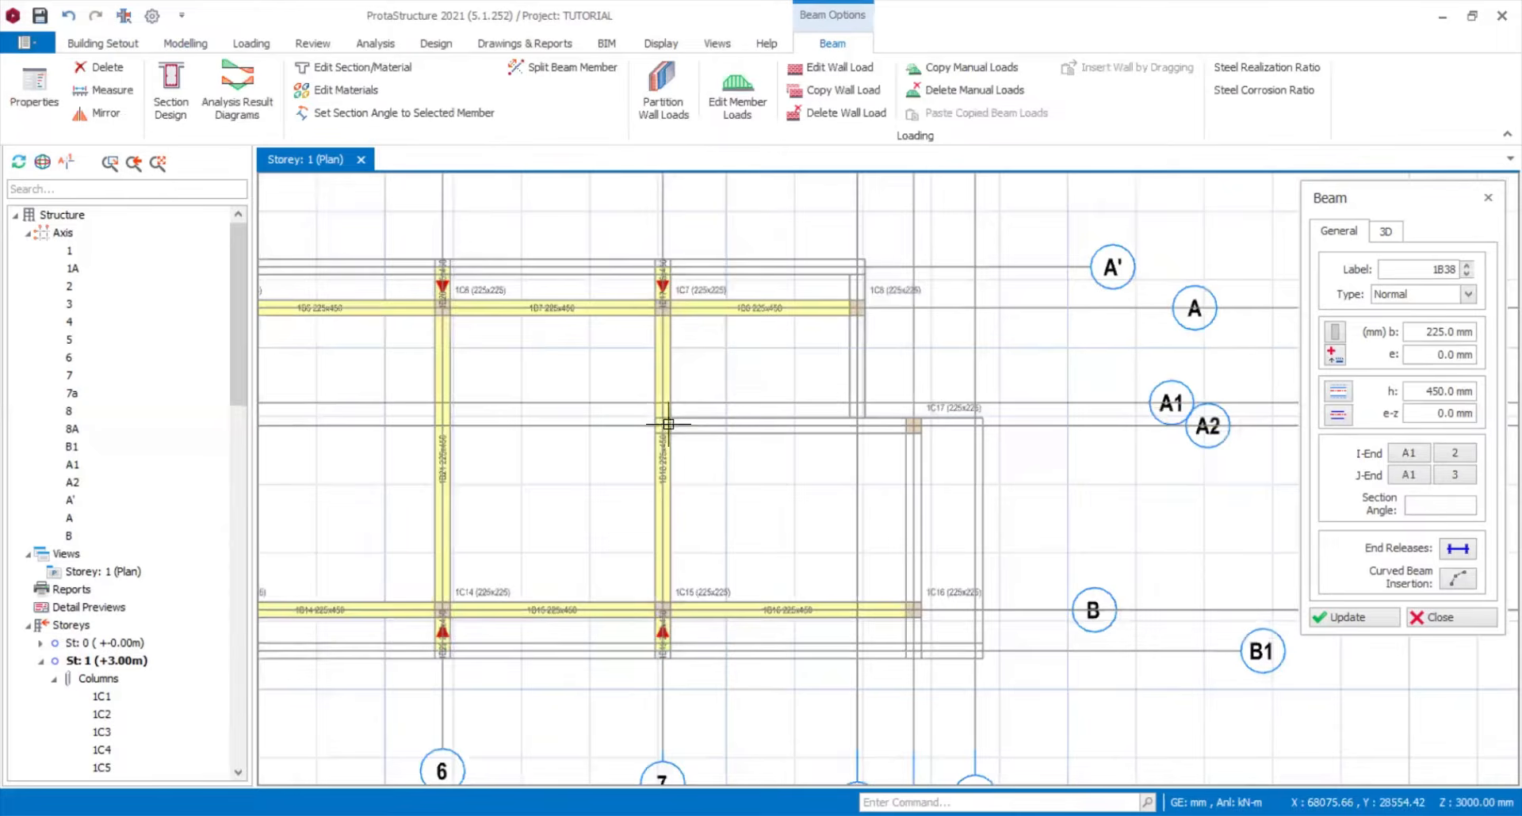
{"action": "left_click", "coordinate": [663, 426]}
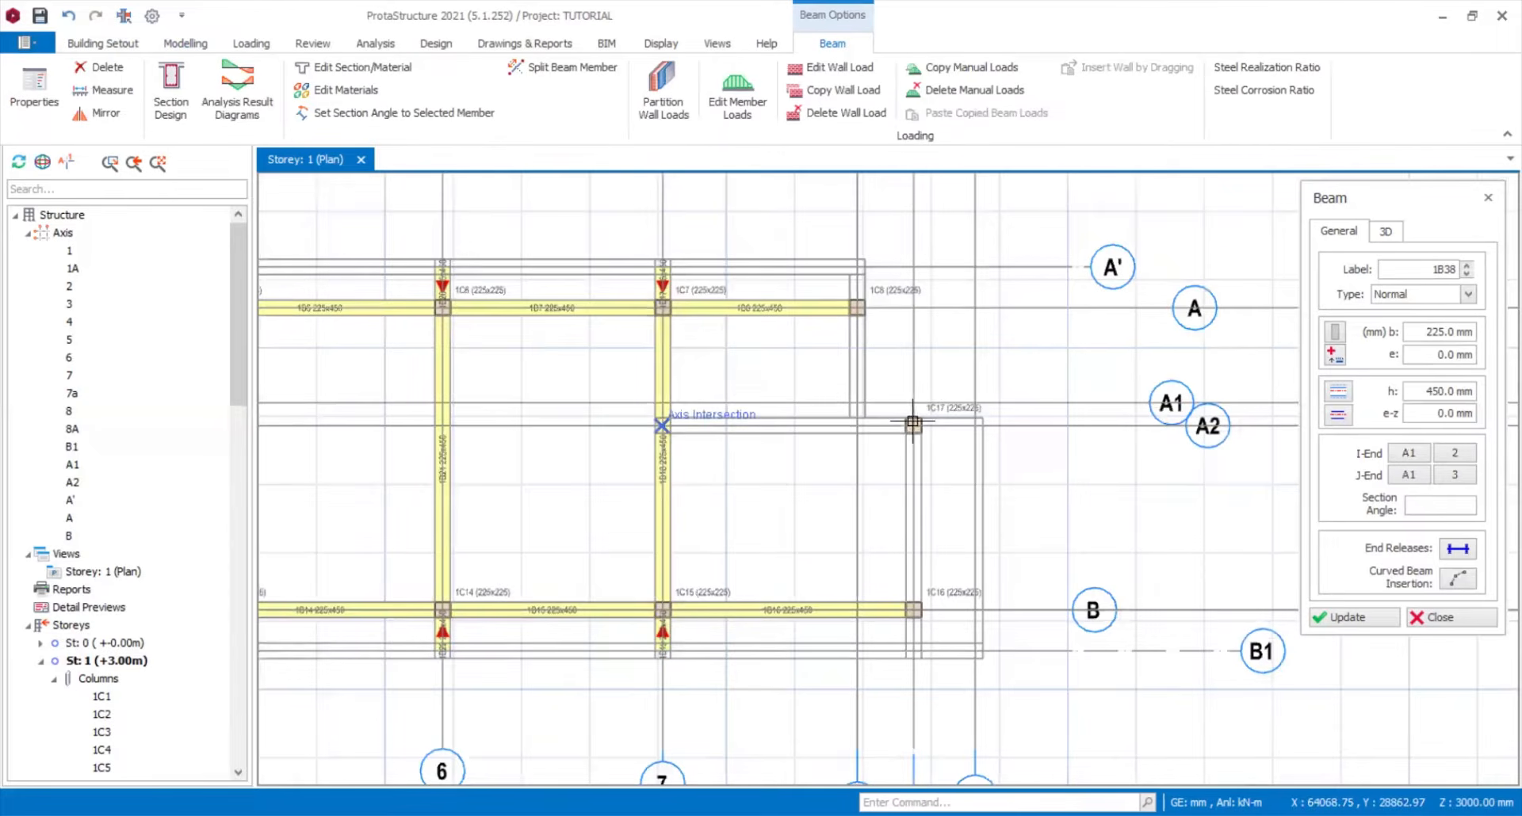
{"action": "left_click", "coordinate": [913, 426]}
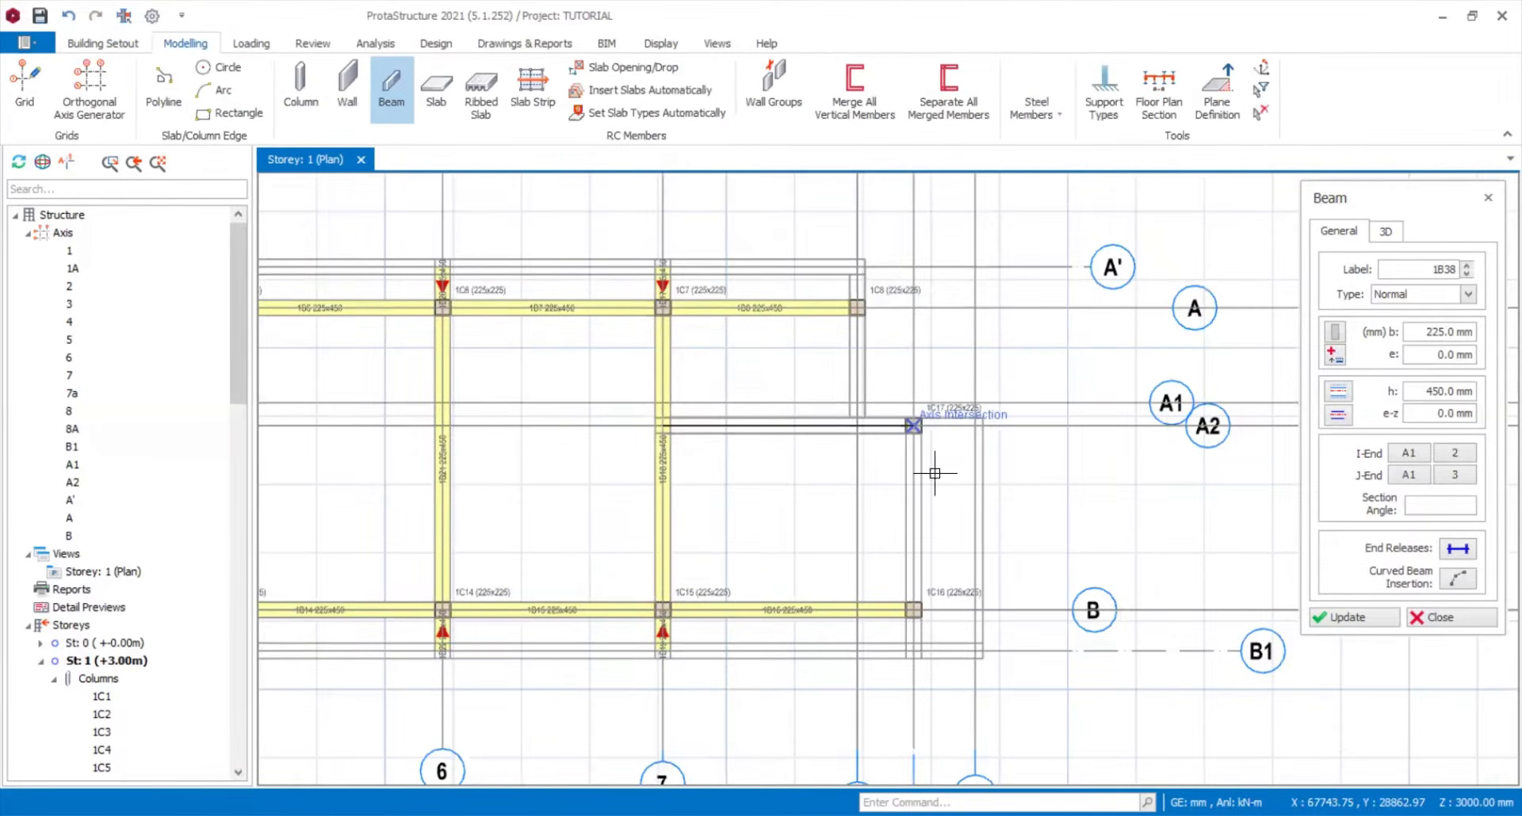
- Insert 225 x 450 mm beams along axis 7a from A2 to A', and along axis A' between 7a and 1A
{"action": "left_click", "coordinate": [865, 427]}
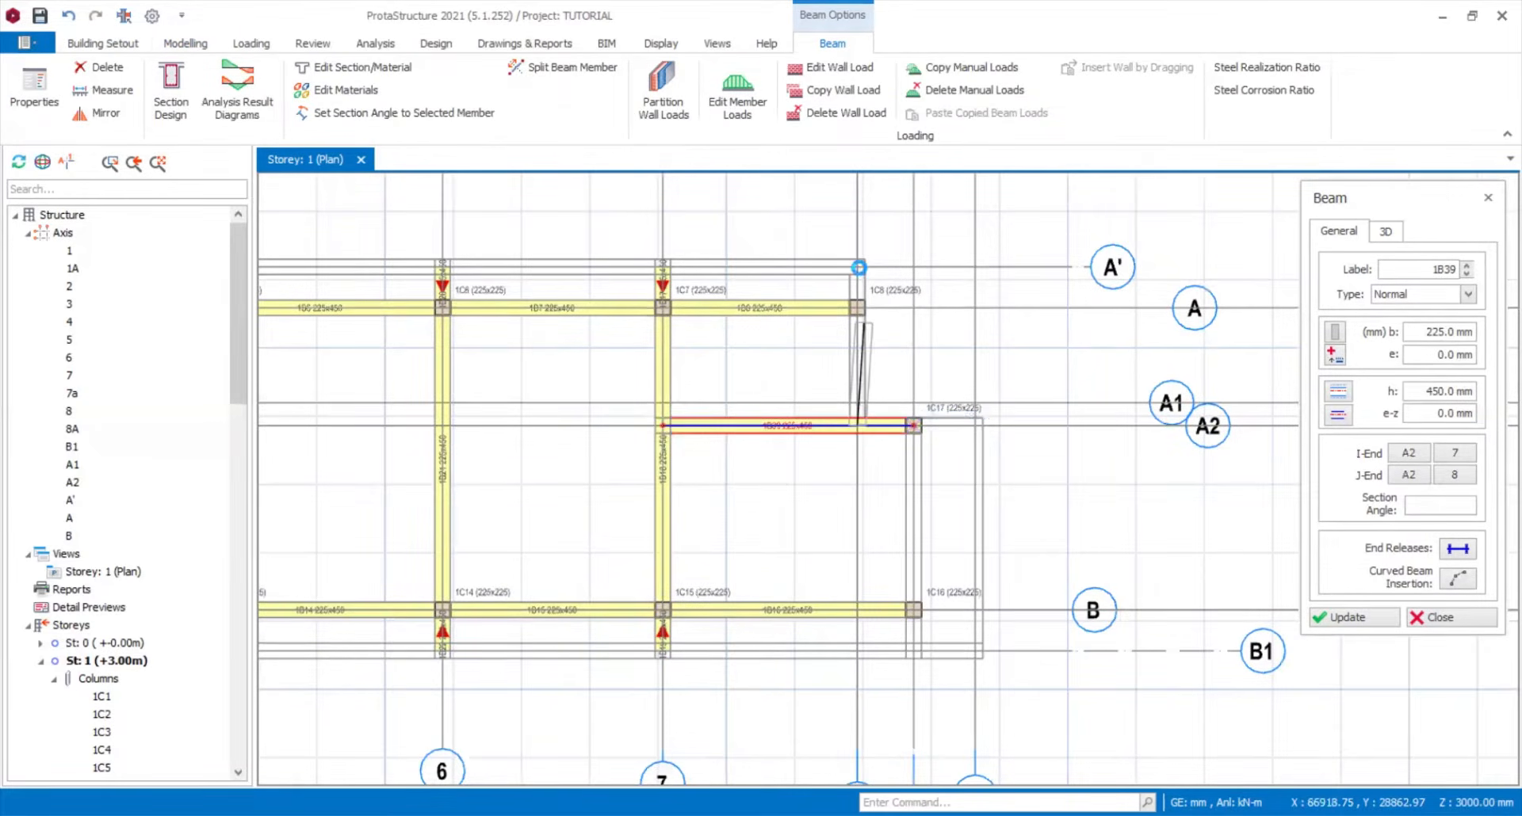
{"action": "left_click", "coordinate": [857, 266]}
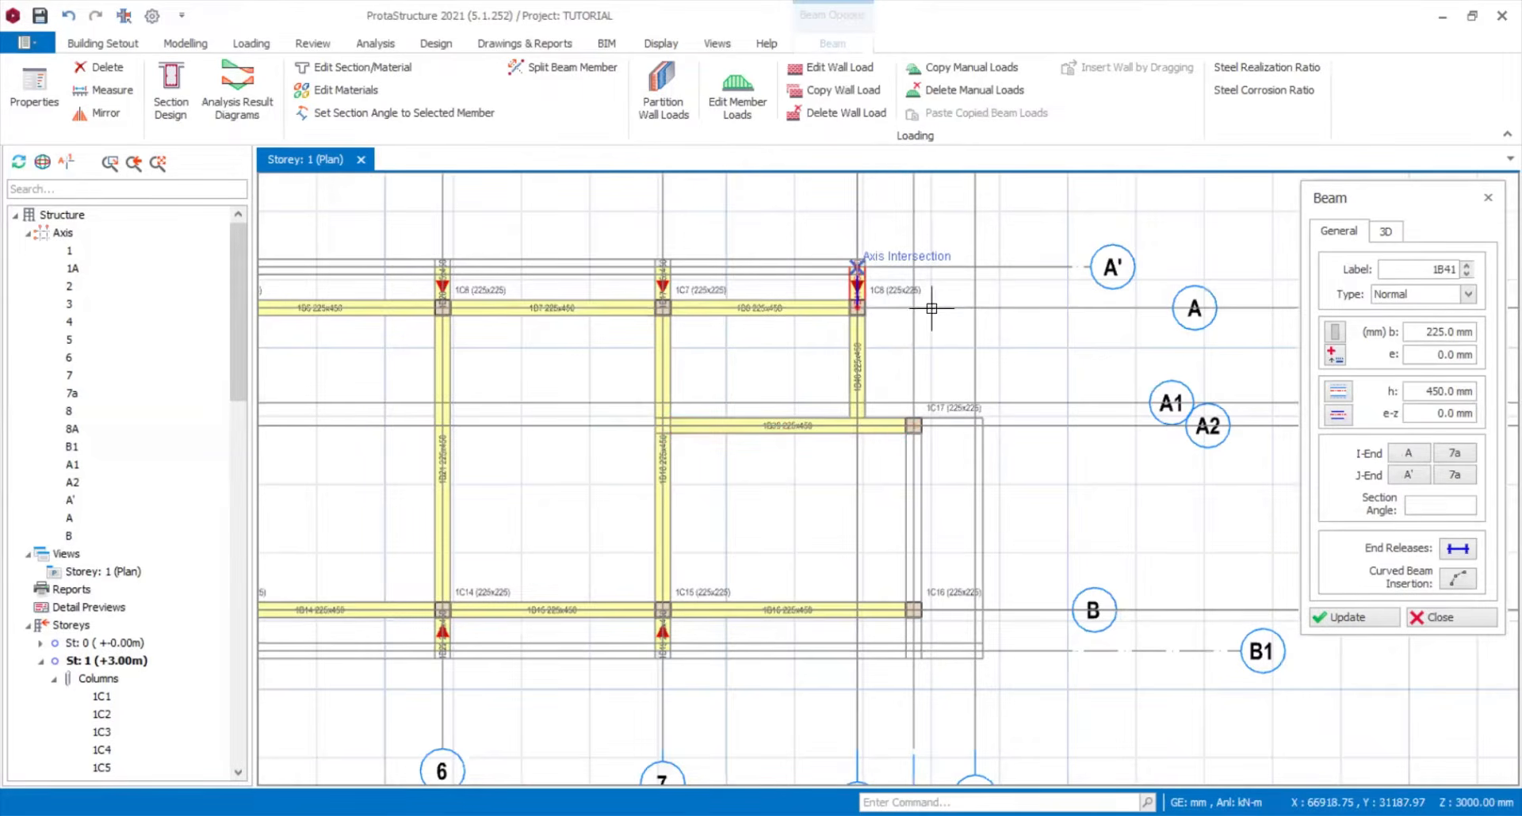
{"action": "scroll", "coordinate": [386, 276], "scroll_direction": "down", "scroll_amount": 5}
{"action": "scroll", "coordinate": [338, 295], "scroll_direction": "up", "scroll_amount": 4}
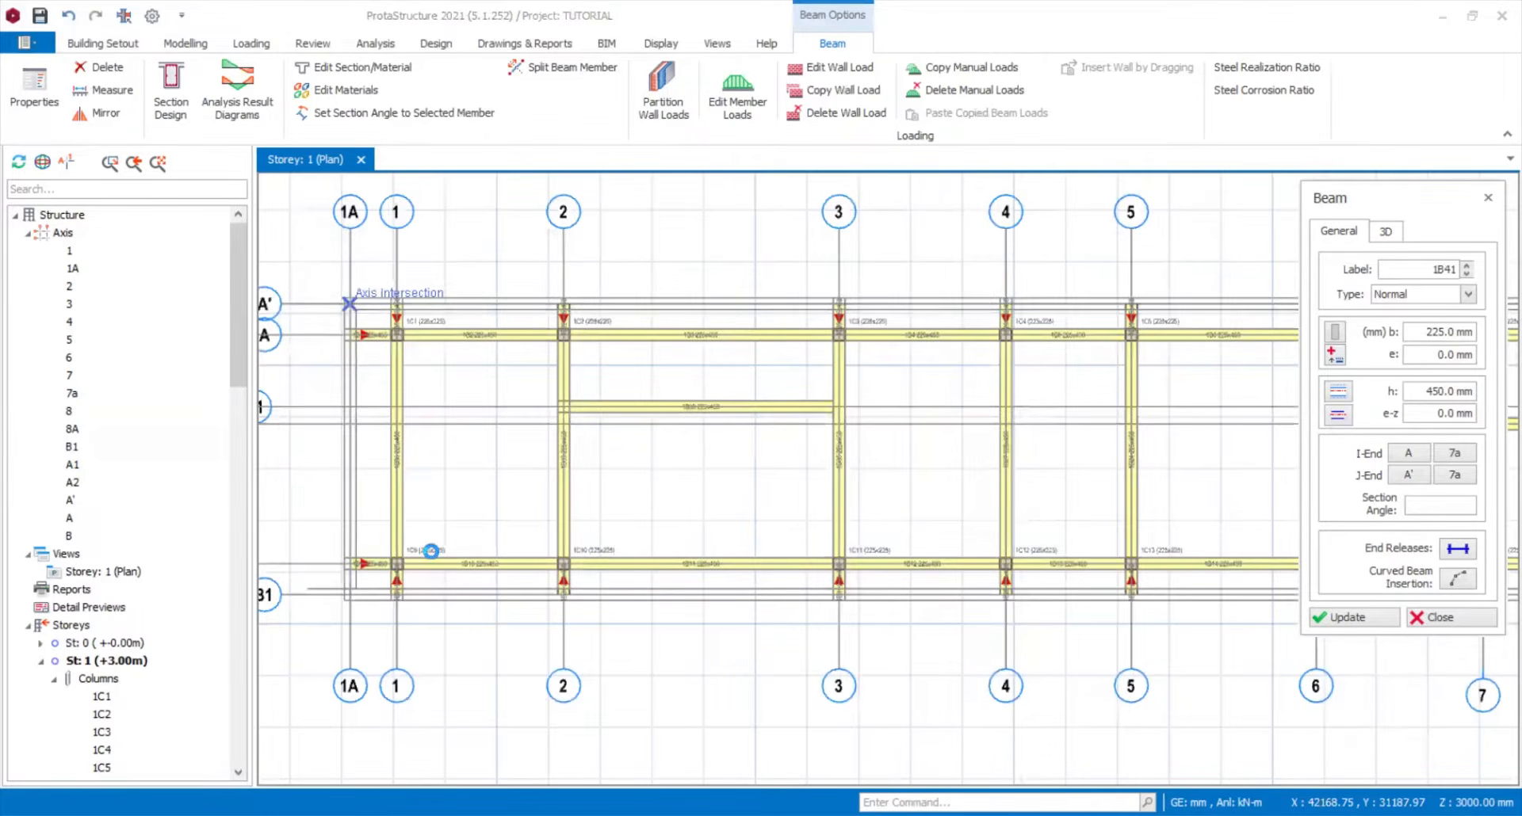
- Insert beams along axis 1A from A' to B1, split at the supporting spans, and along axis 8 from A2 to B1
{"action": "left_click", "coordinate": [345, 596]}
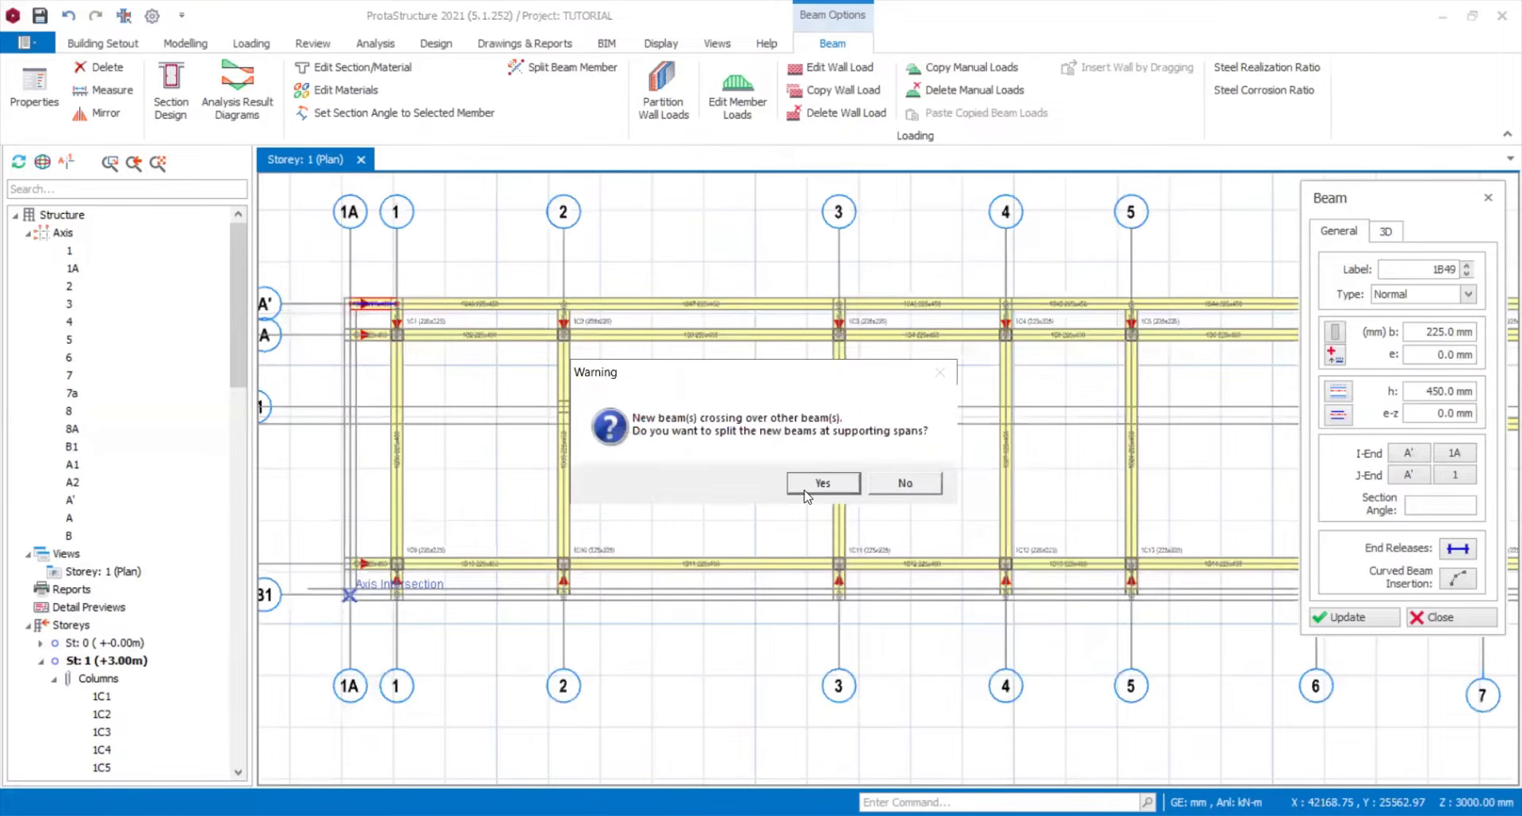
{"action": "key", "text": "Return"}
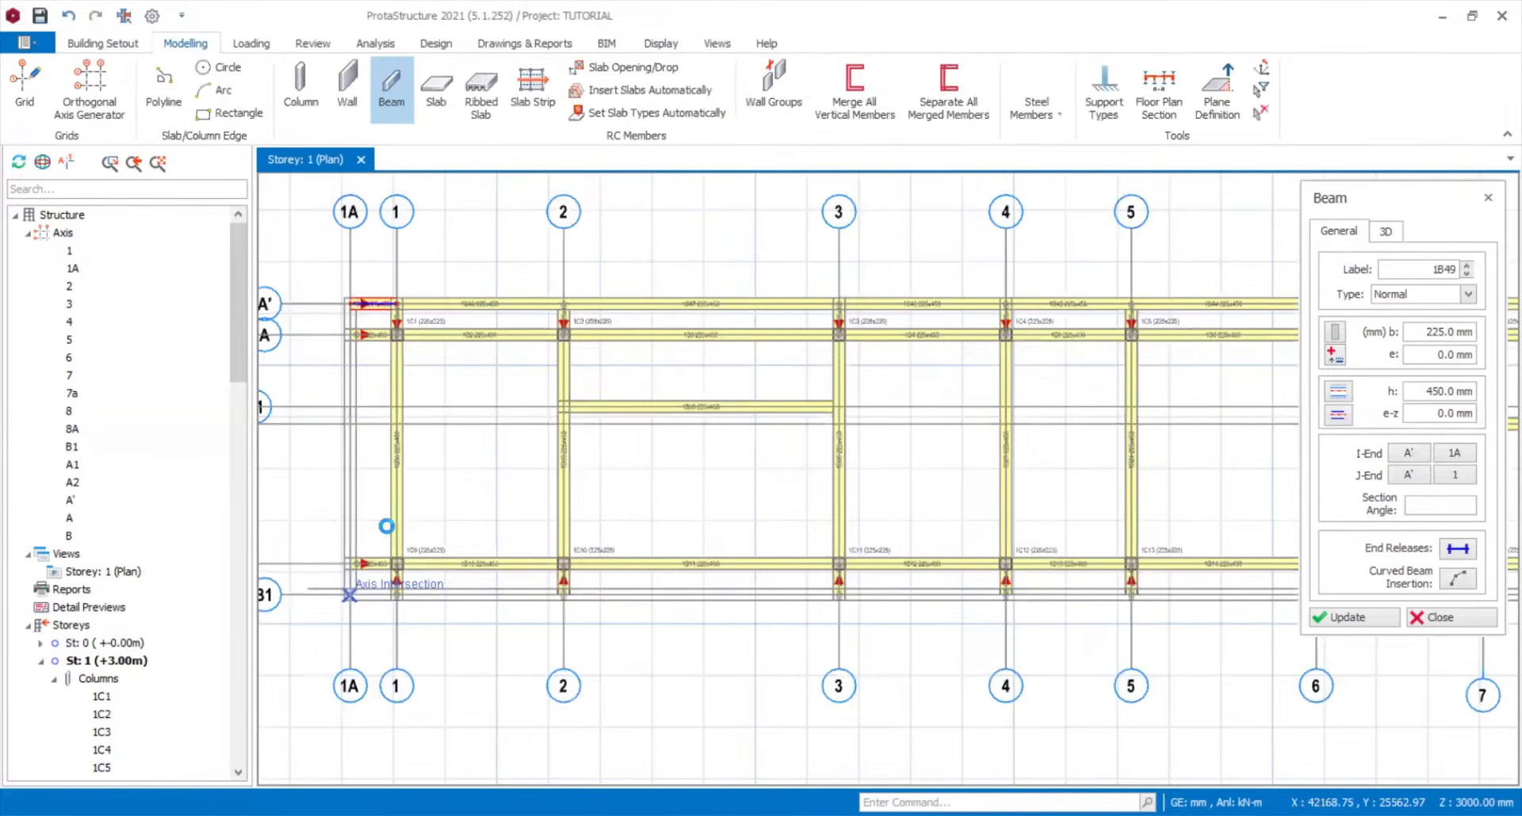
{"action": "scroll", "coordinate": [935, 545], "scroll_direction": "down", "scroll_amount": 3}
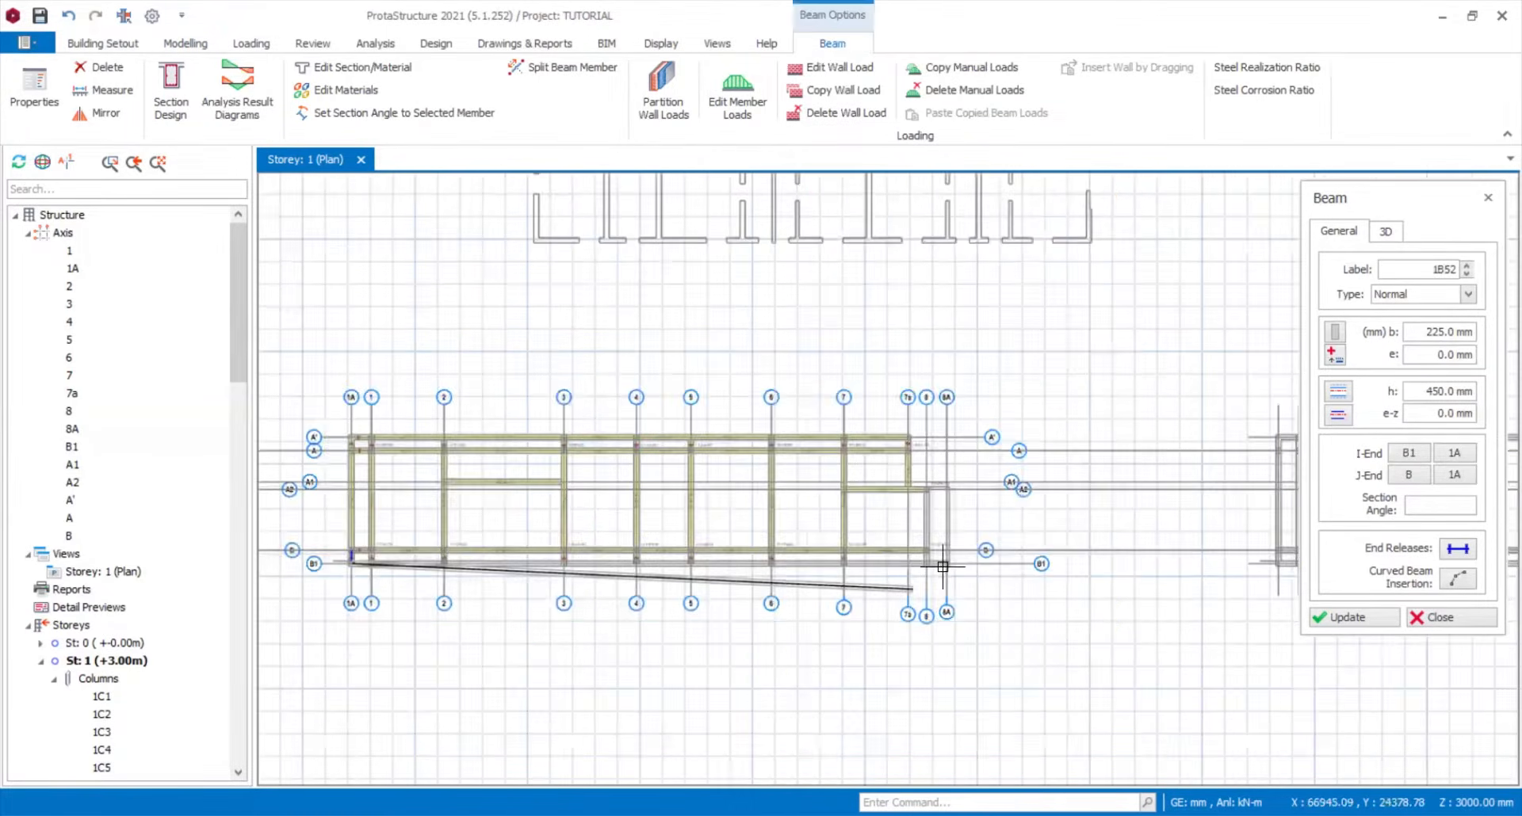
{"action": "scroll", "coordinate": [925, 544], "scroll_direction": "up", "scroll_amount": 3}
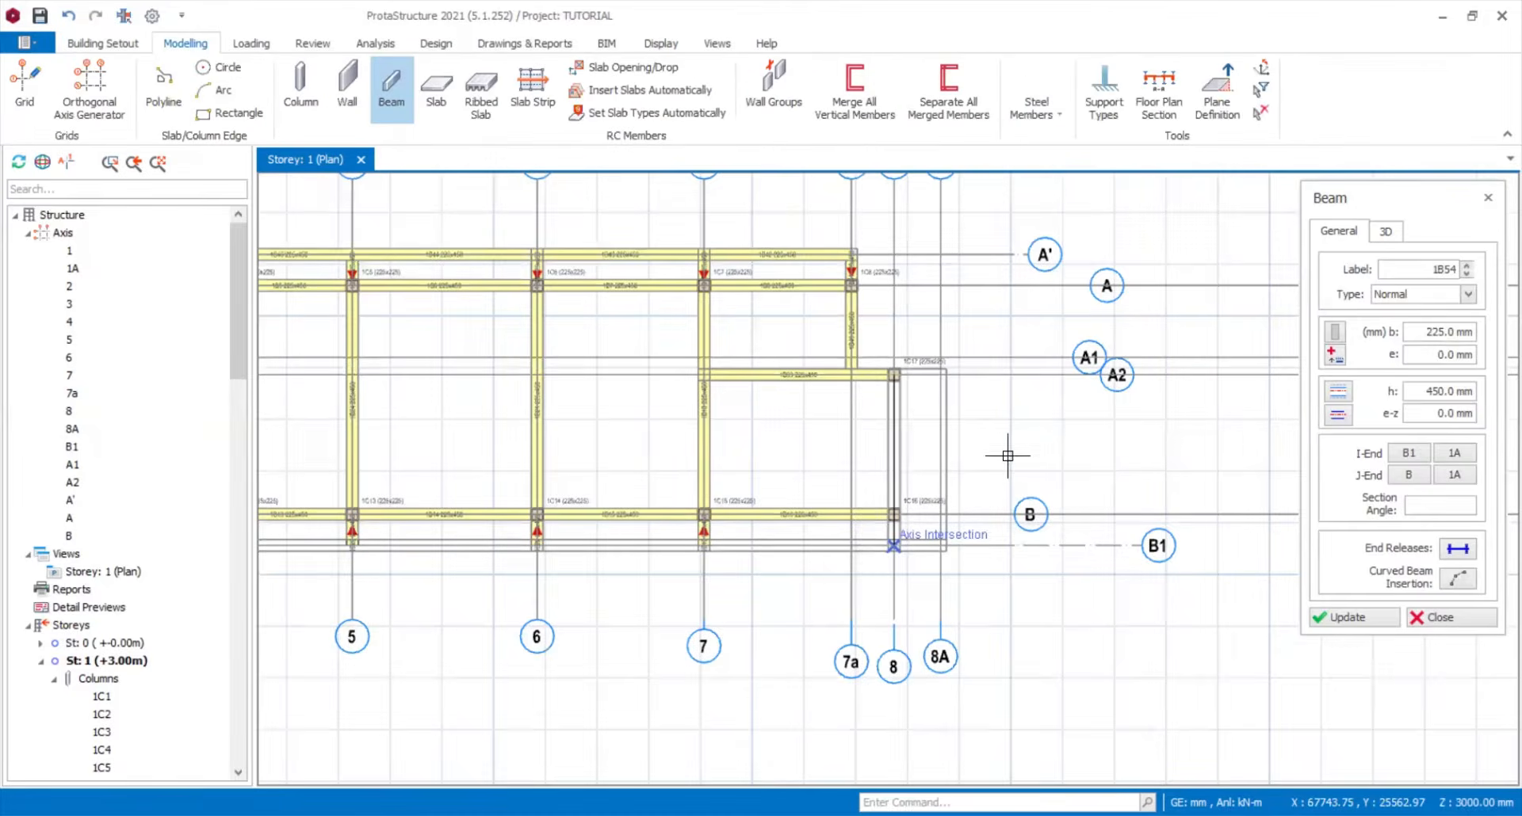
- Insert a 225 x 450 mm beam run along axis B1 from axis 1A to axis 8A
{"action": "scroll", "coordinate": [1008, 455], "scroll_direction": "down", "scroll_amount": 3}
{"action": "scroll", "coordinate": [354, 485], "scroll_direction": "up", "scroll_amount": 3}
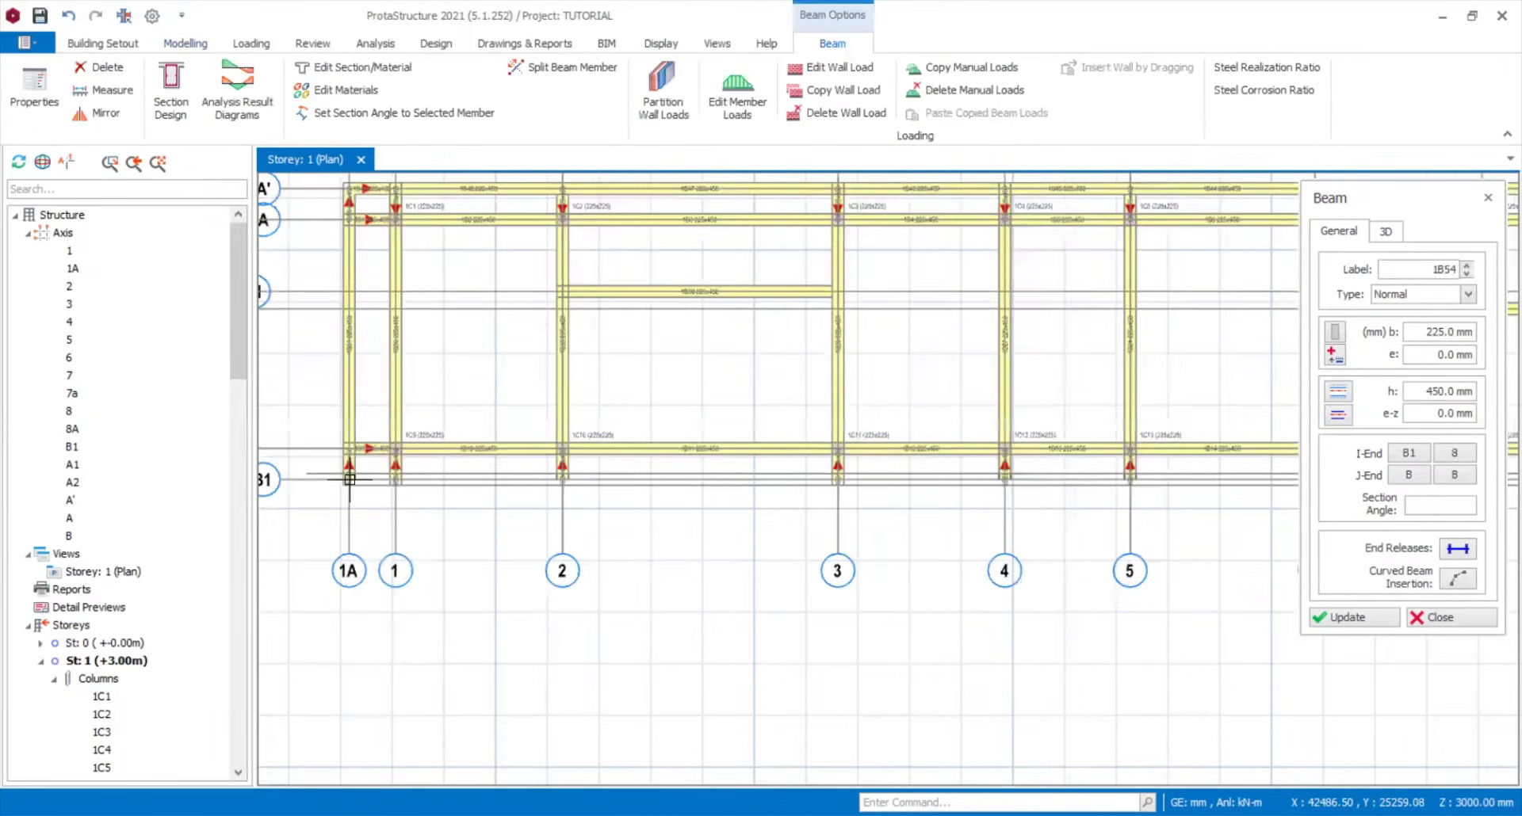
{"action": "scroll", "coordinate": [408, 494], "scroll_direction": "down", "scroll_amount": 3}
{"action": "scroll", "coordinate": [977, 483], "scroll_direction": "up", "scroll_amount": 3}
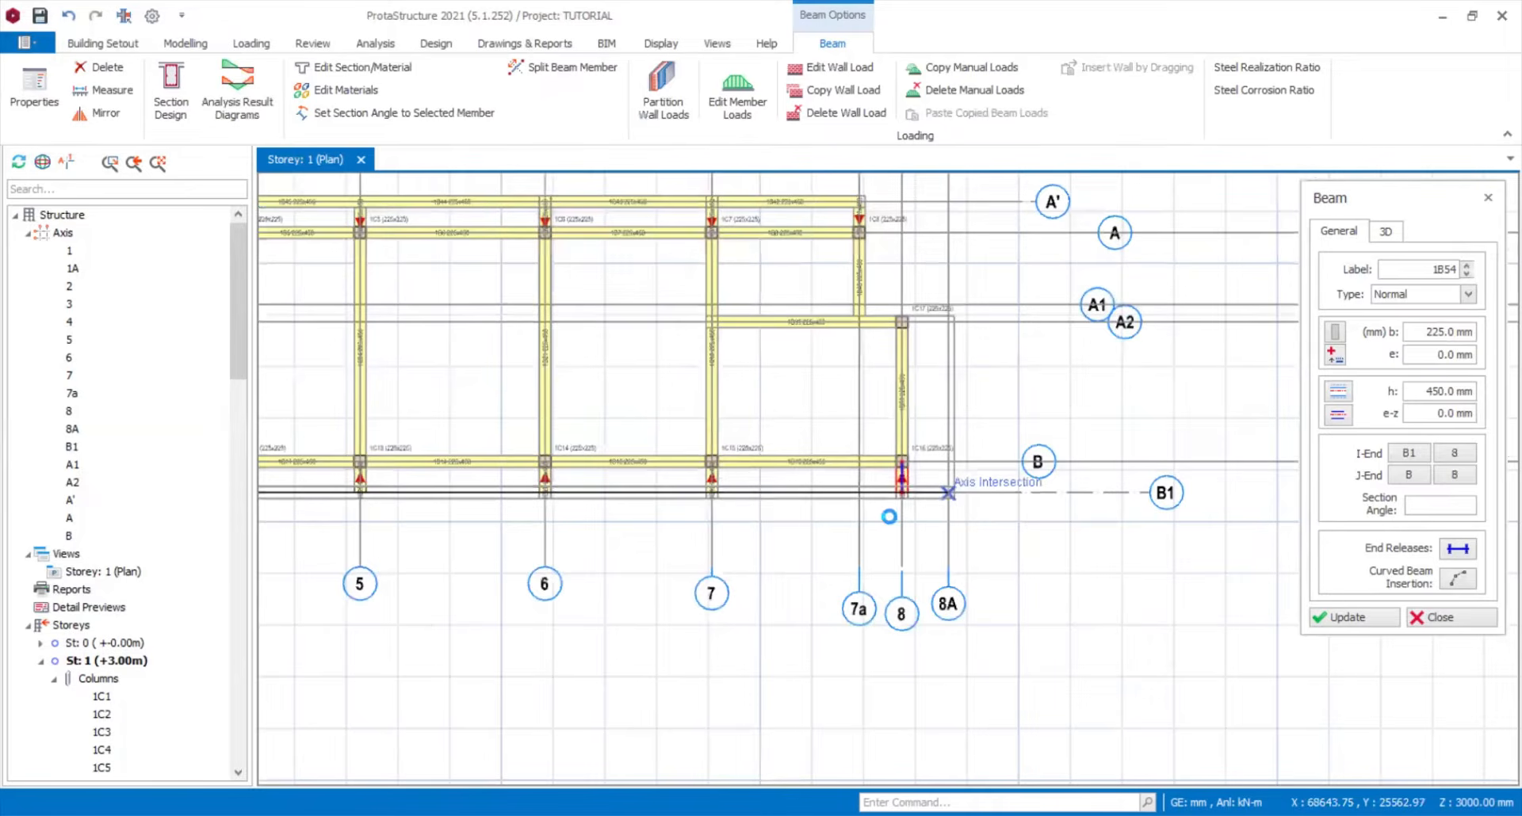
{"action": "key", "text": "Escape"}
{"action": "key", "text": "Escape"}
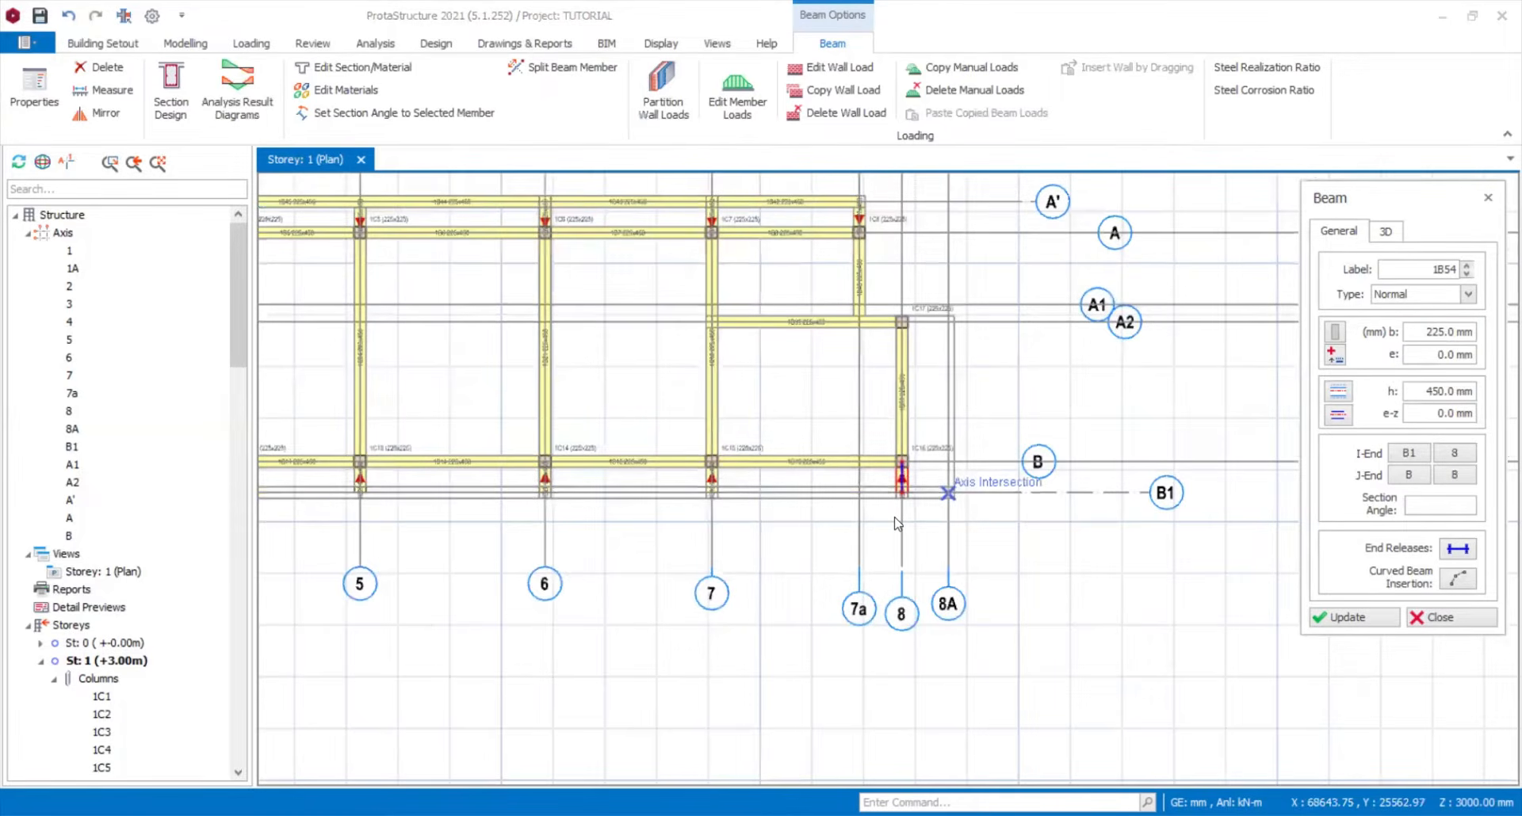
{"action": "left_click", "coordinate": [947, 493]}
{"action": "scroll", "coordinate": [947, 493], "scroll_direction": "up", "scroll_amount": 2}
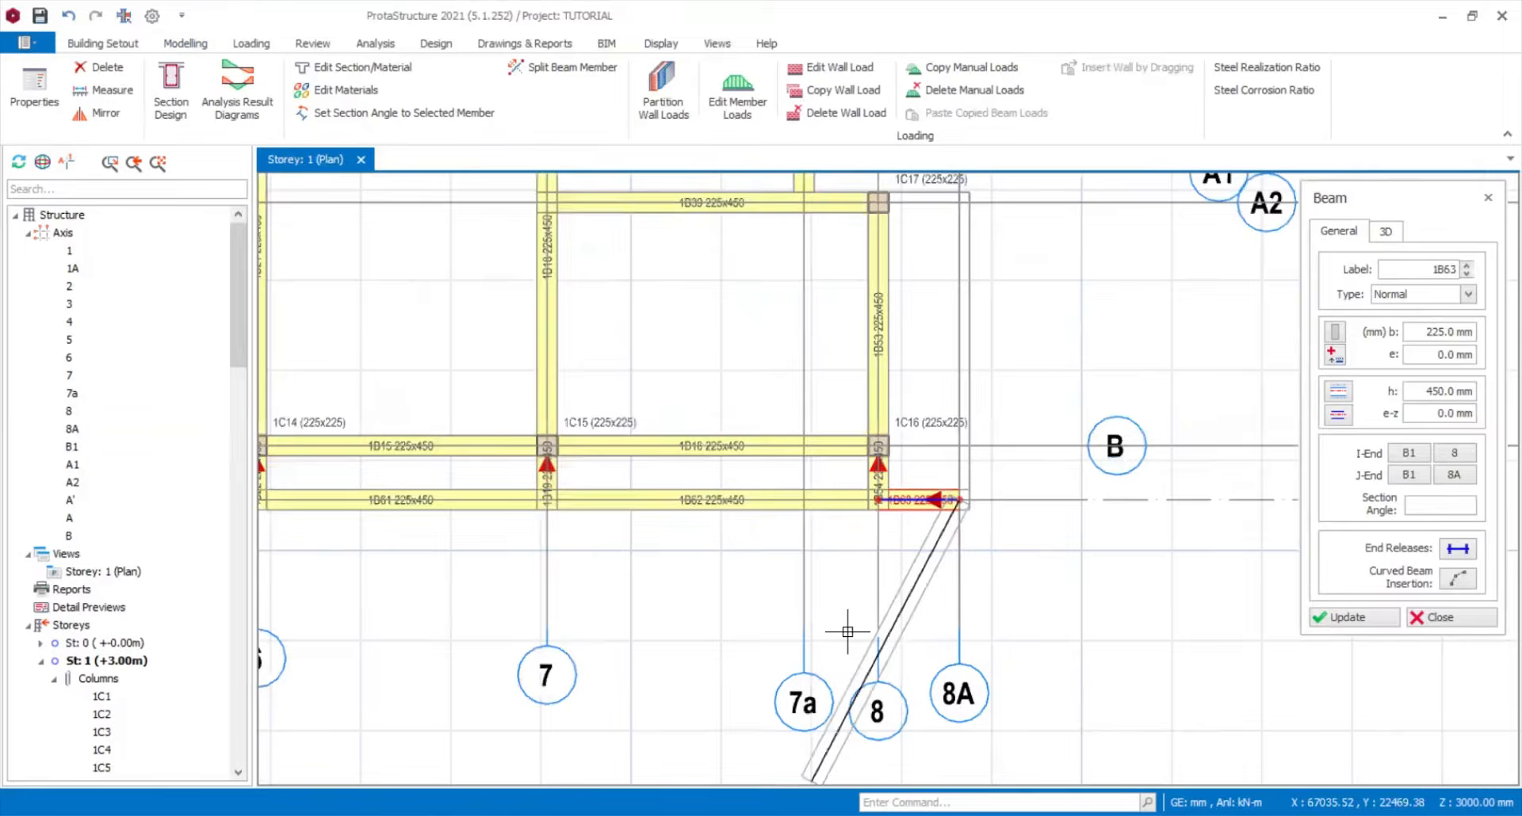
- Insert 225 x 450 mm beams along axis A2 from 8 to 8A and along axis 8A from A2 to B1
{"action": "key", "text": "Escape"}
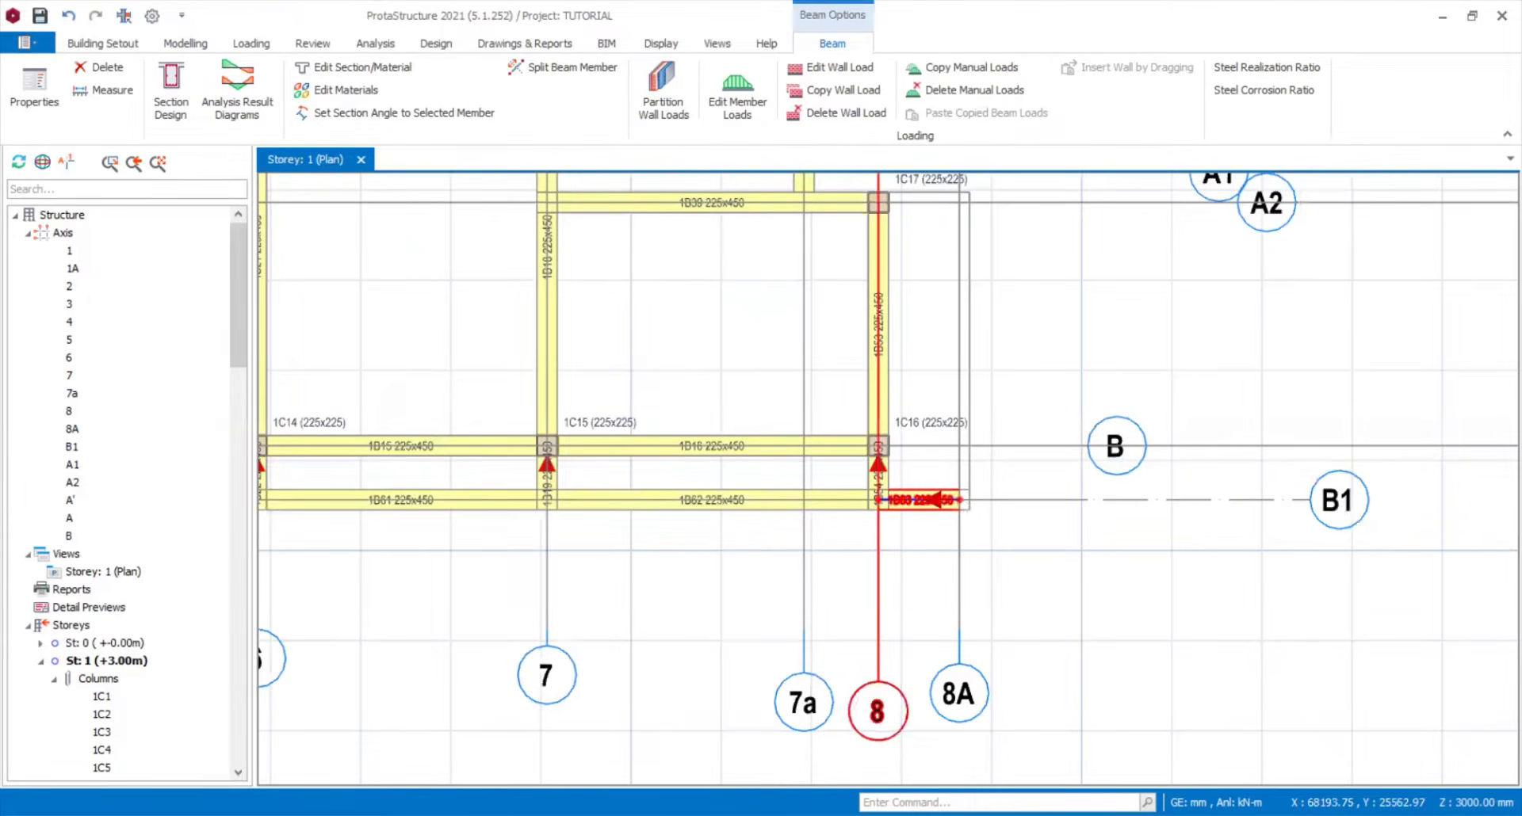
{"action": "middle_click_drag", "start_coordinate": [991, 489], "coordinate": [989, 623]}
{"action": "key", "text": "Escape"}
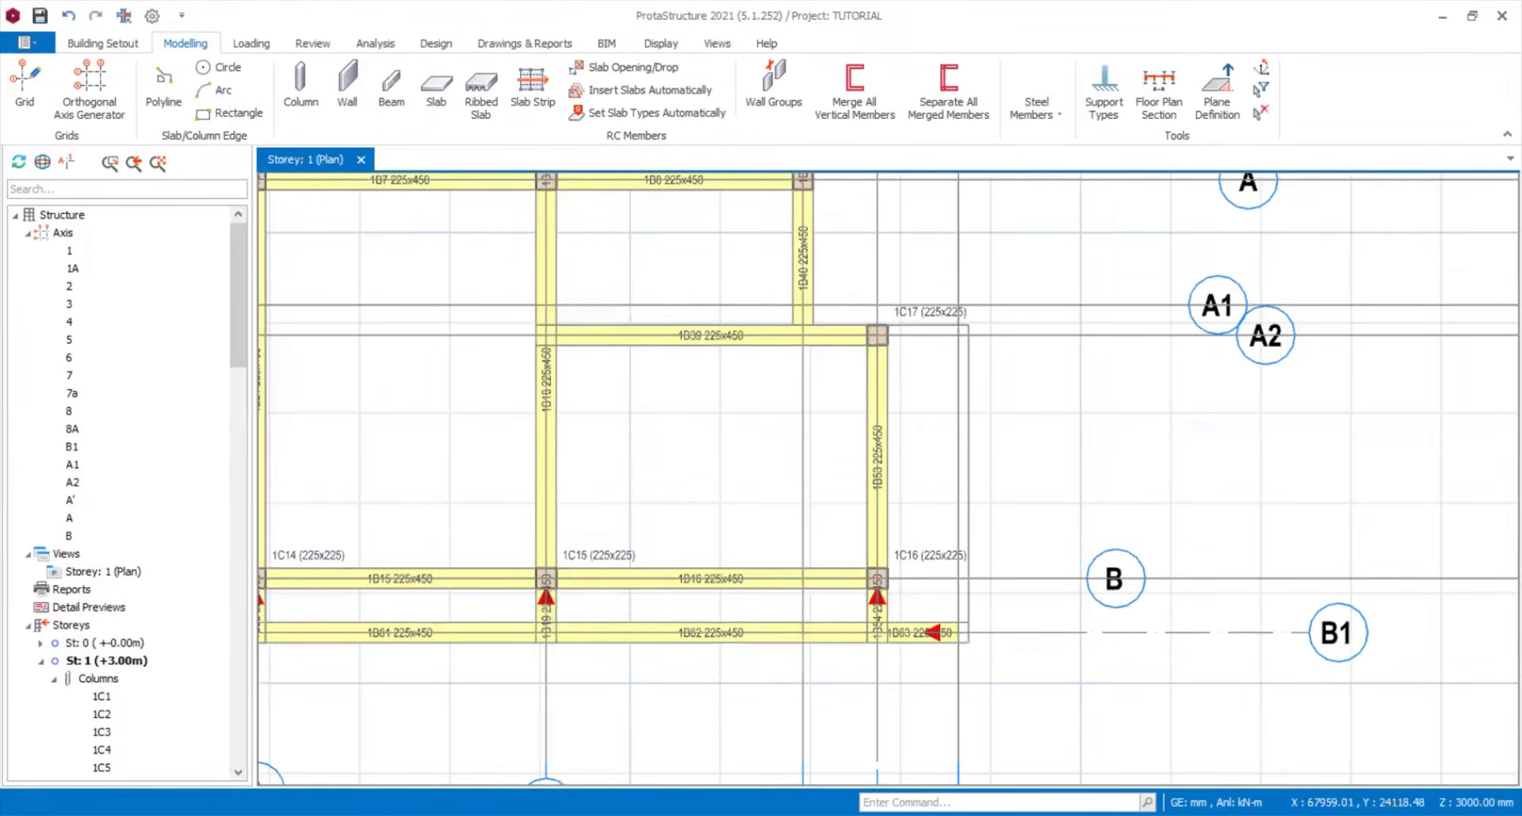
{"action": "scroll", "coordinate": [654, 334], "scroll_direction": "up", "scroll_amount": 2}
{"action": "left_click", "coordinate": [653, 334]}
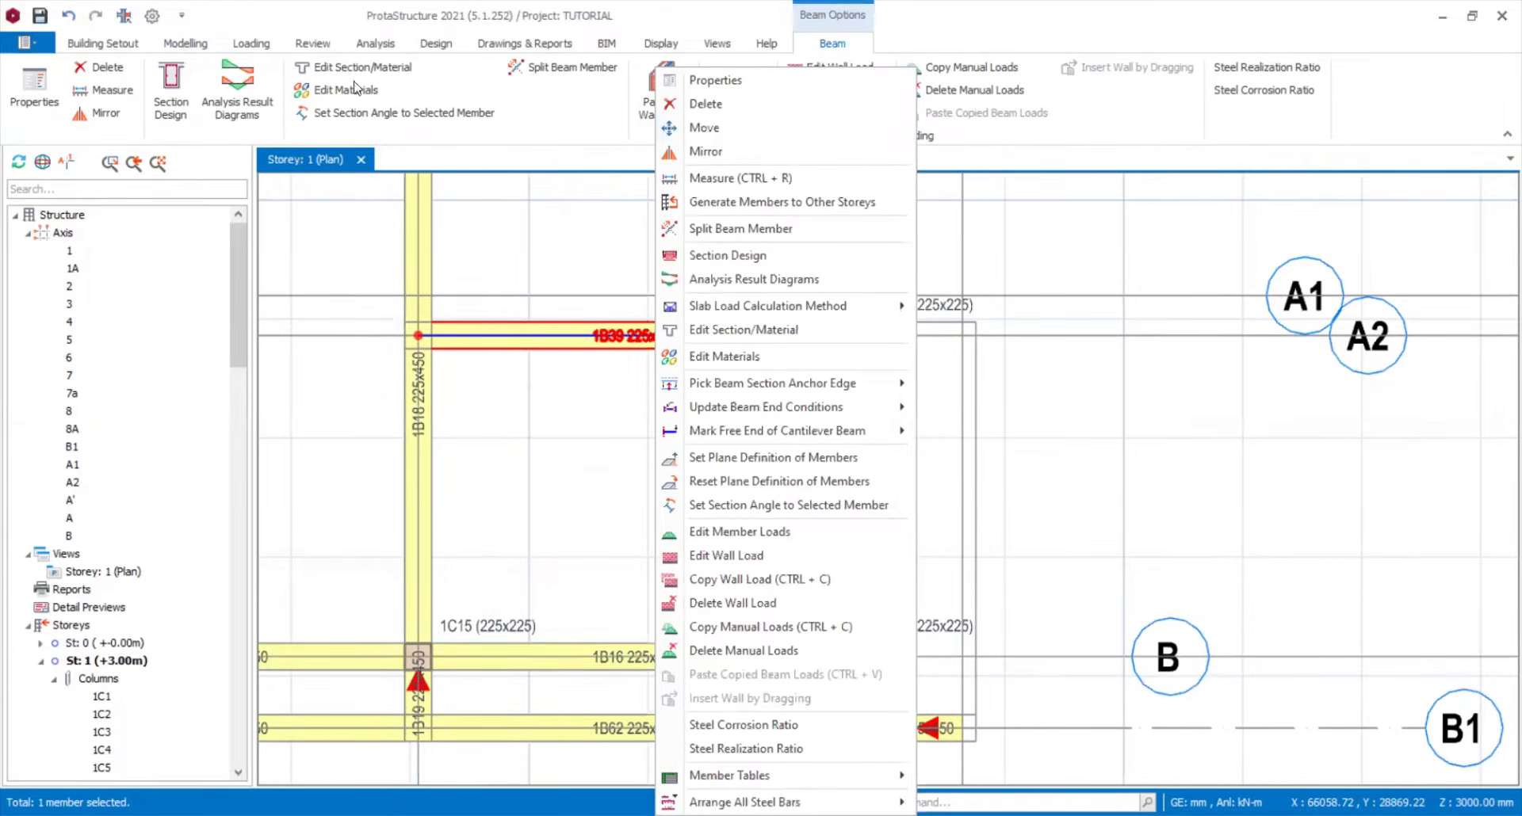
{"action": "left_click", "coordinate": [381, 97]}
{"action": "left_click", "coordinate": [856, 335]}
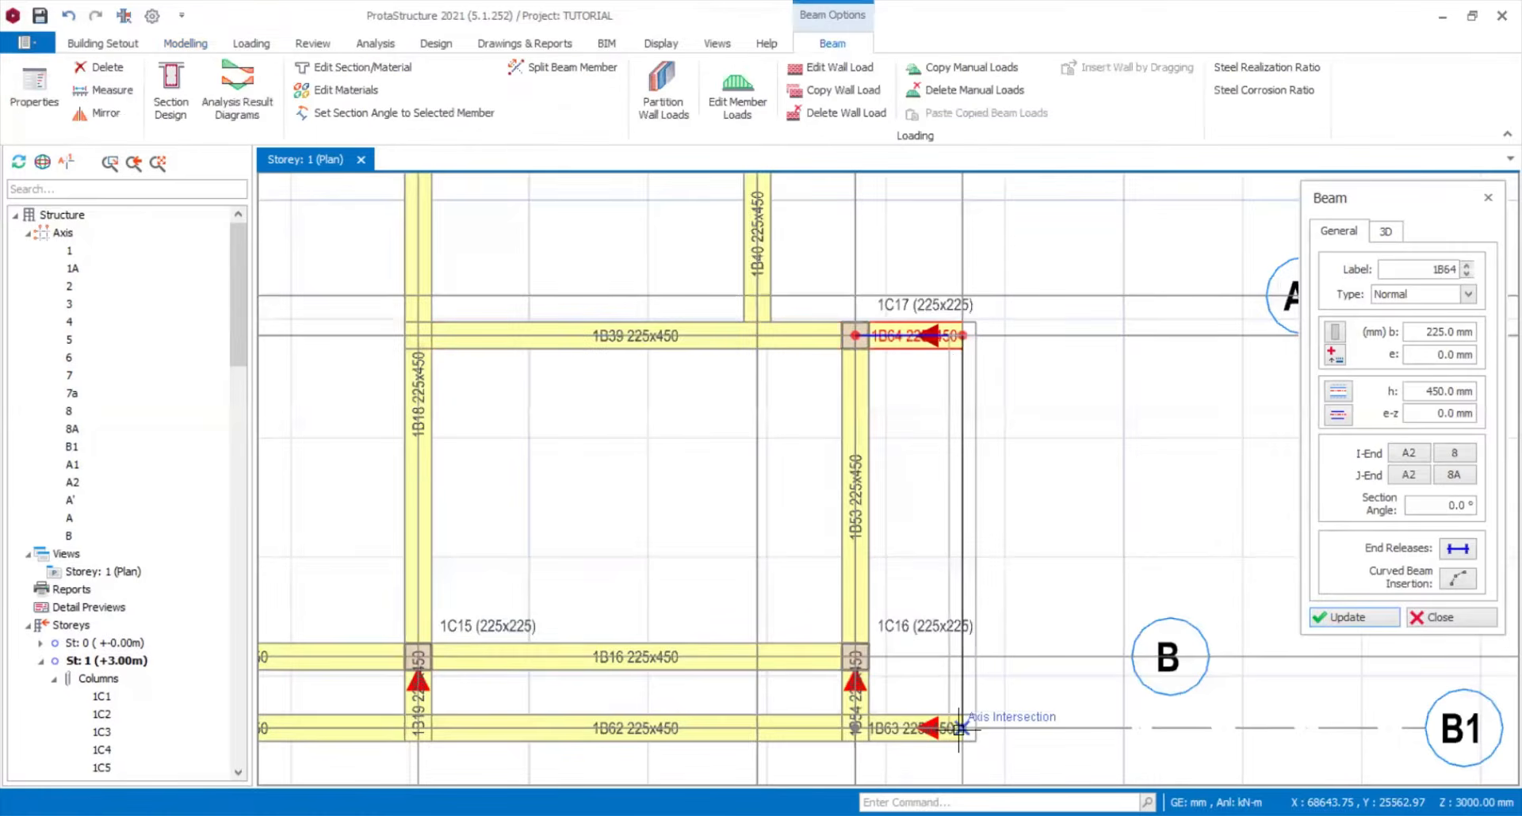
{"action": "left_click", "coordinate": [962, 728]}
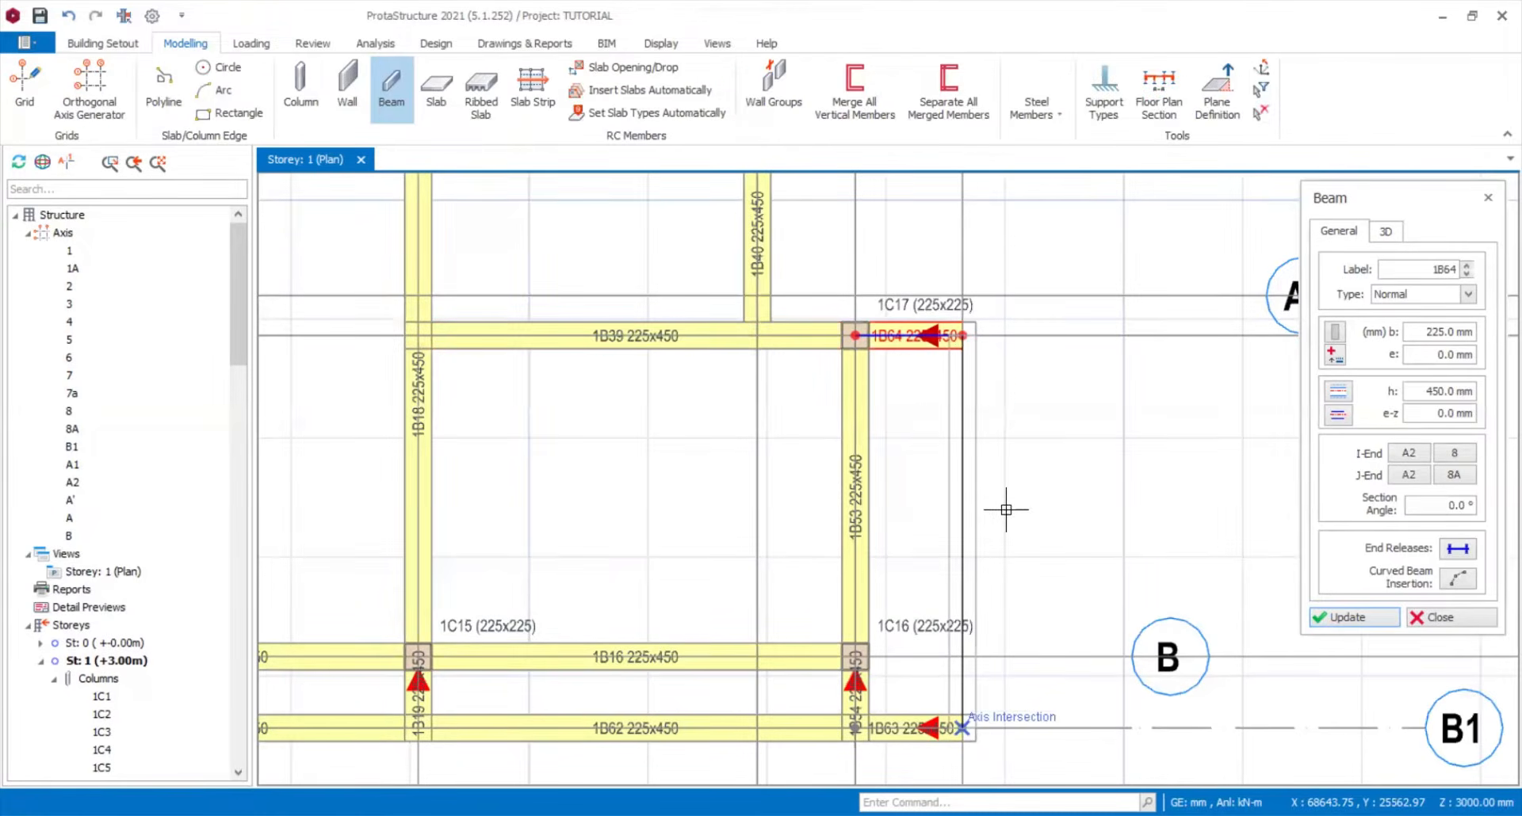
- Start inserting slabs by beam region, setting the slab thickness to 150 mm and entering the concrete cover
{"action": "middle_click_drag", "start_coordinate": [797, 502], "coordinate": [1034, 504]}
{"action": "scroll", "coordinate": [1033, 505], "scroll_direction": "down", "scroll_amount": 5}
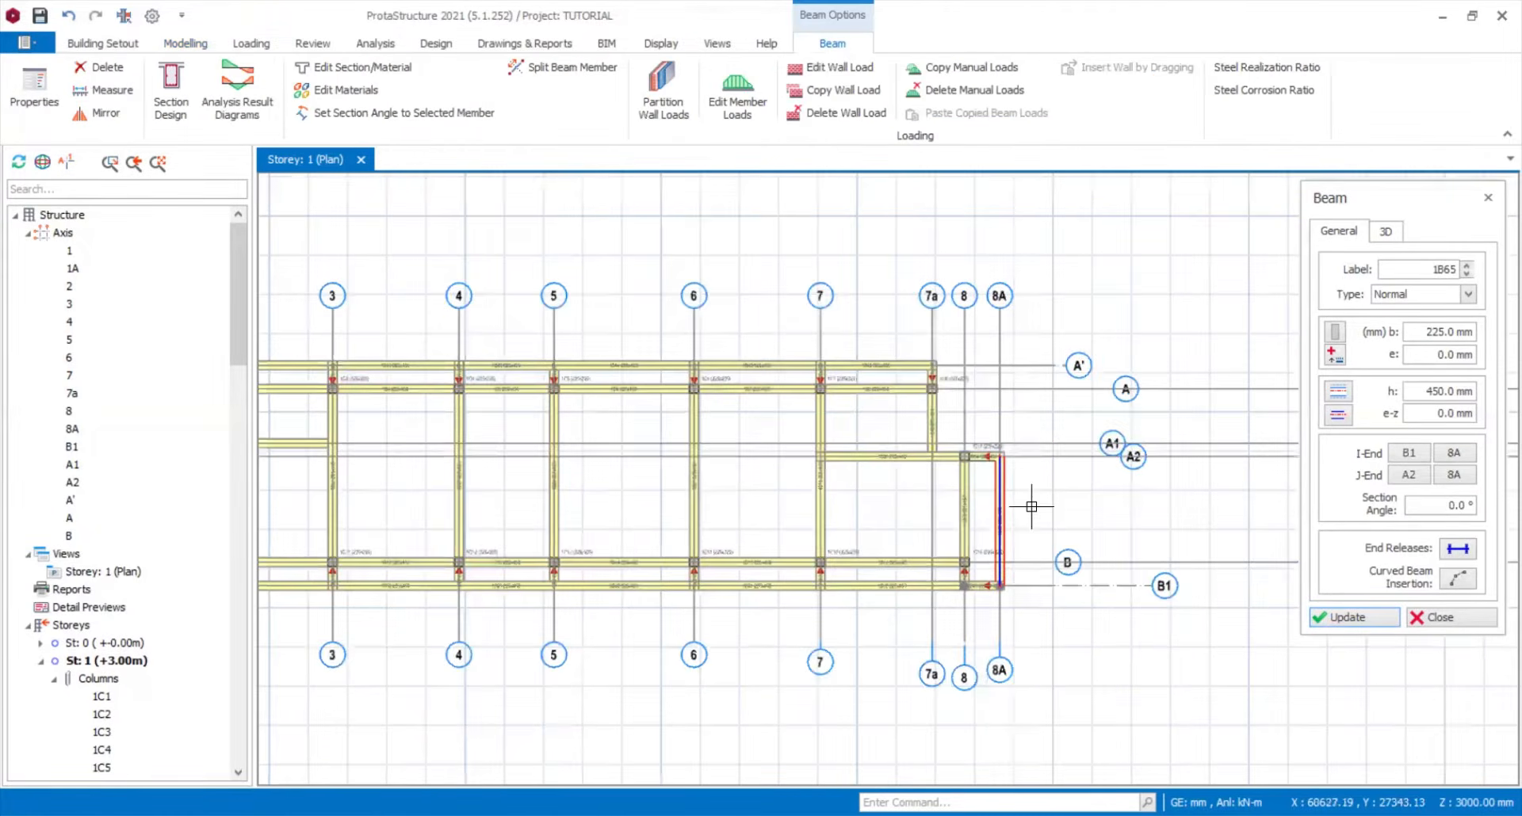
{"action": "scroll", "coordinate": [640, 539], "scroll_direction": "down", "scroll_amount": 2}
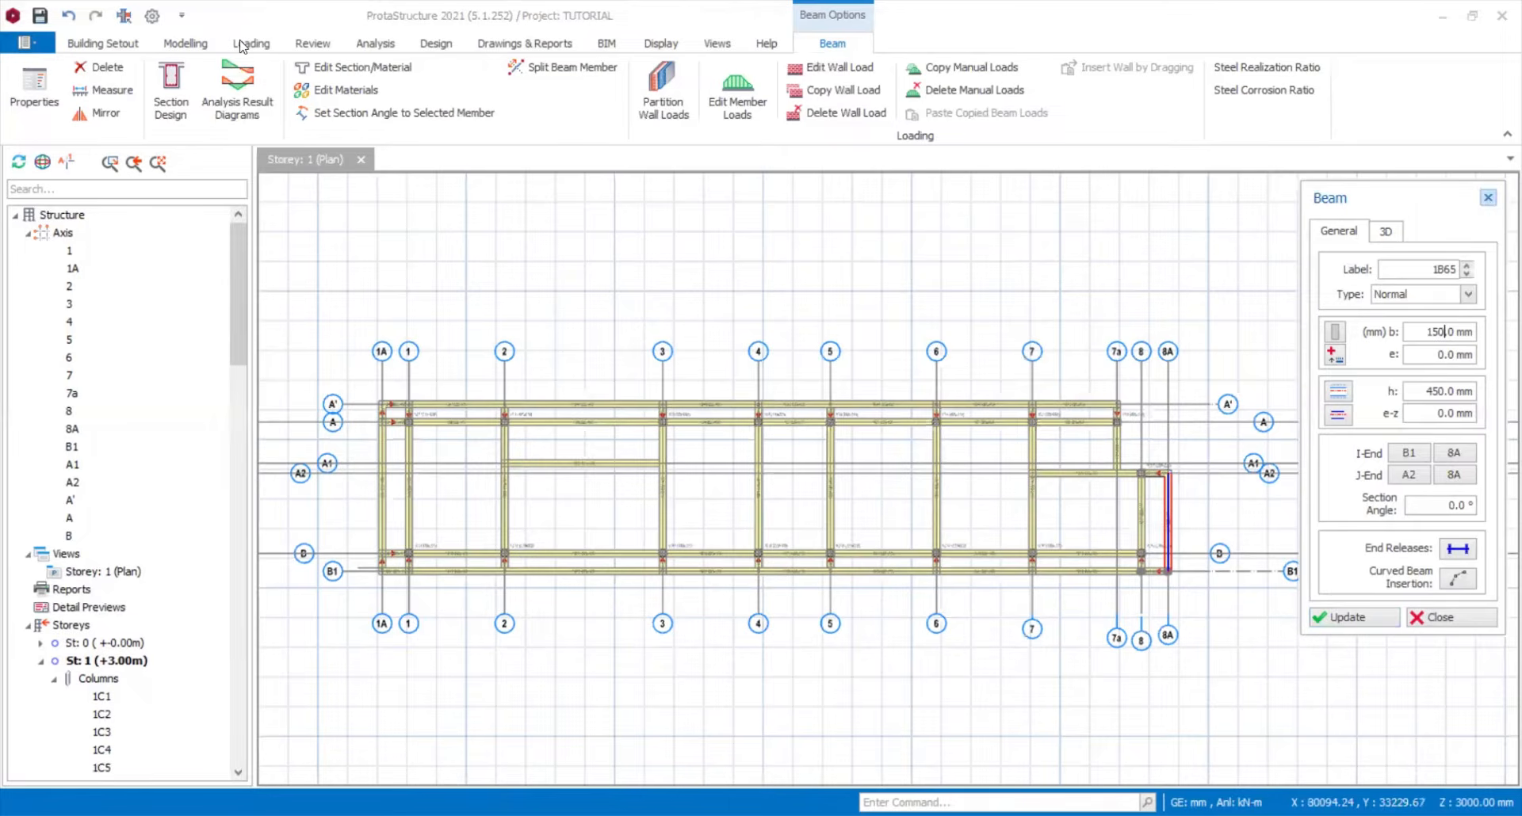
{"action": "left_click", "coordinate": [187, 45]}
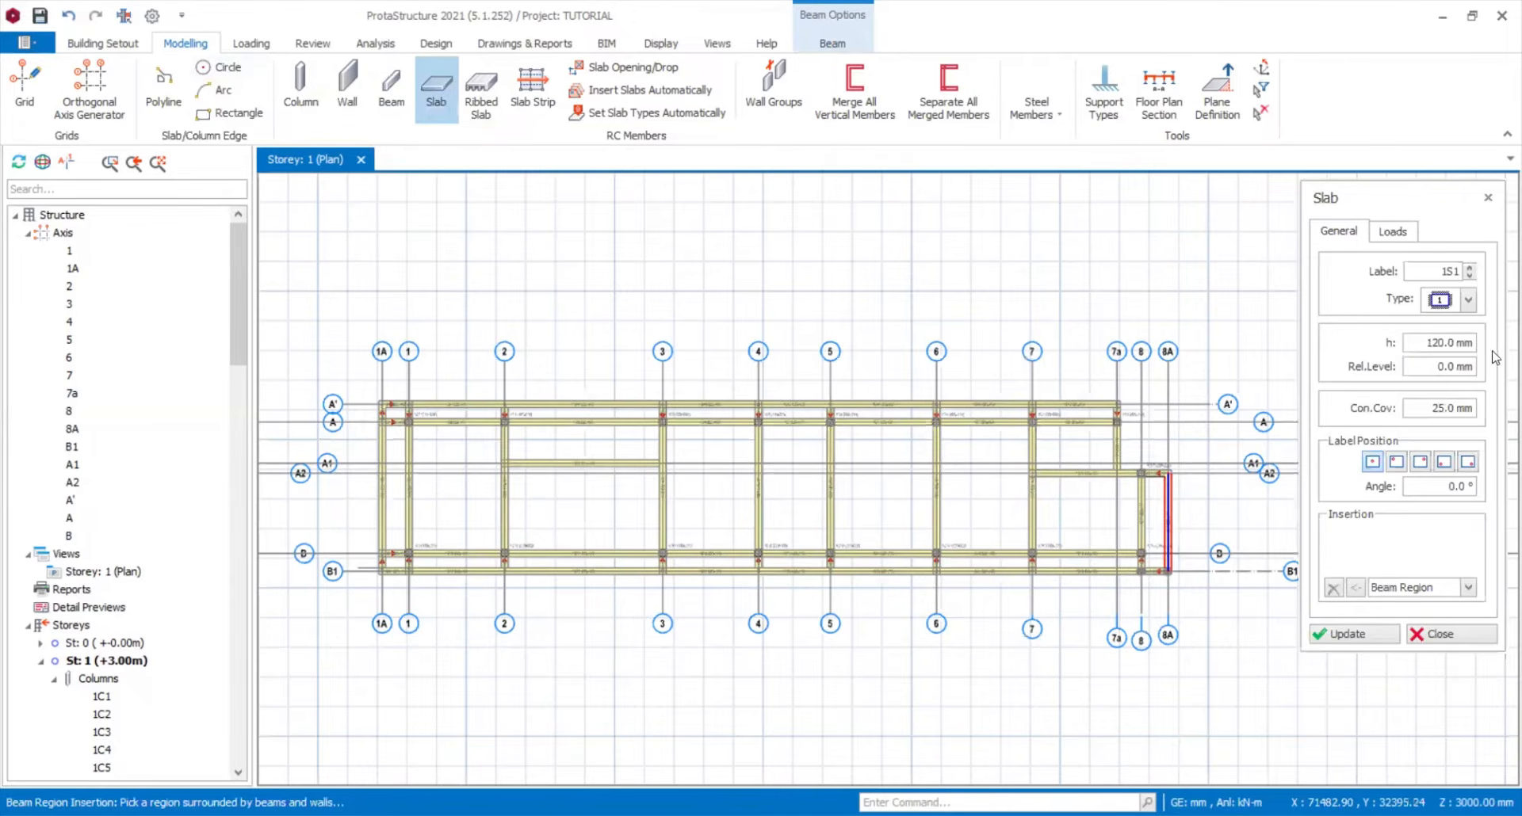
{"action": "left_click", "coordinate": [1445, 343]}
{"action": "key", "text": "BackSpace"}
{"action": "key", "text": "BackSpace"}
{"action": "type", "text": "5"}
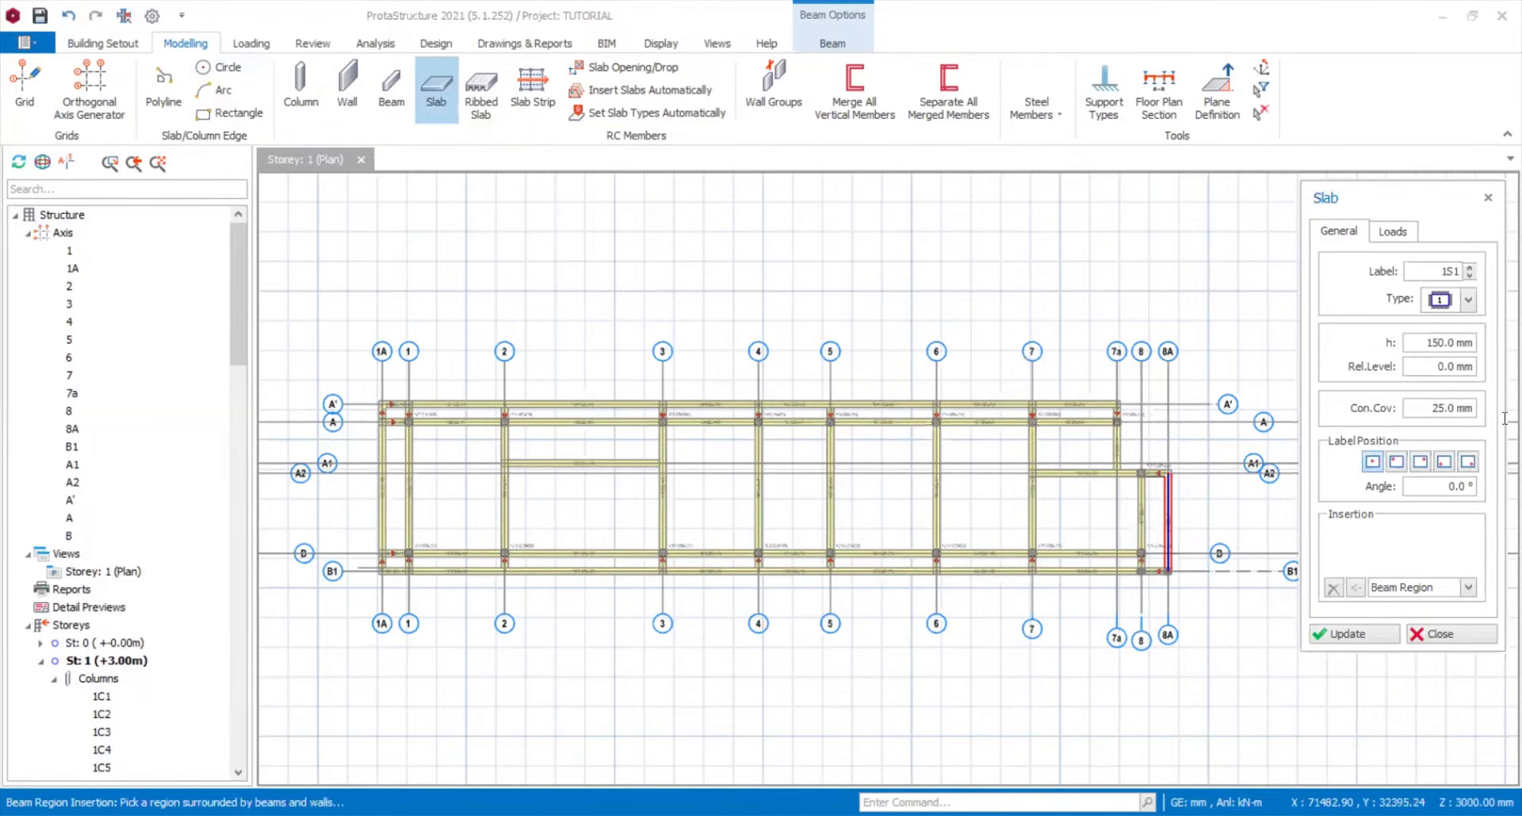
{"action": "key", "text": "Tab"}
{"action": "key", "text": "Tab"}
{"action": "type", "text": "2"}
- Set the slab's dead load to a custom 2.7 kN/m2 and its imposed load to 1.5 kN/m2, Domestic / Residential Floors - min
{"action": "left_click", "coordinate": [1393, 230]}
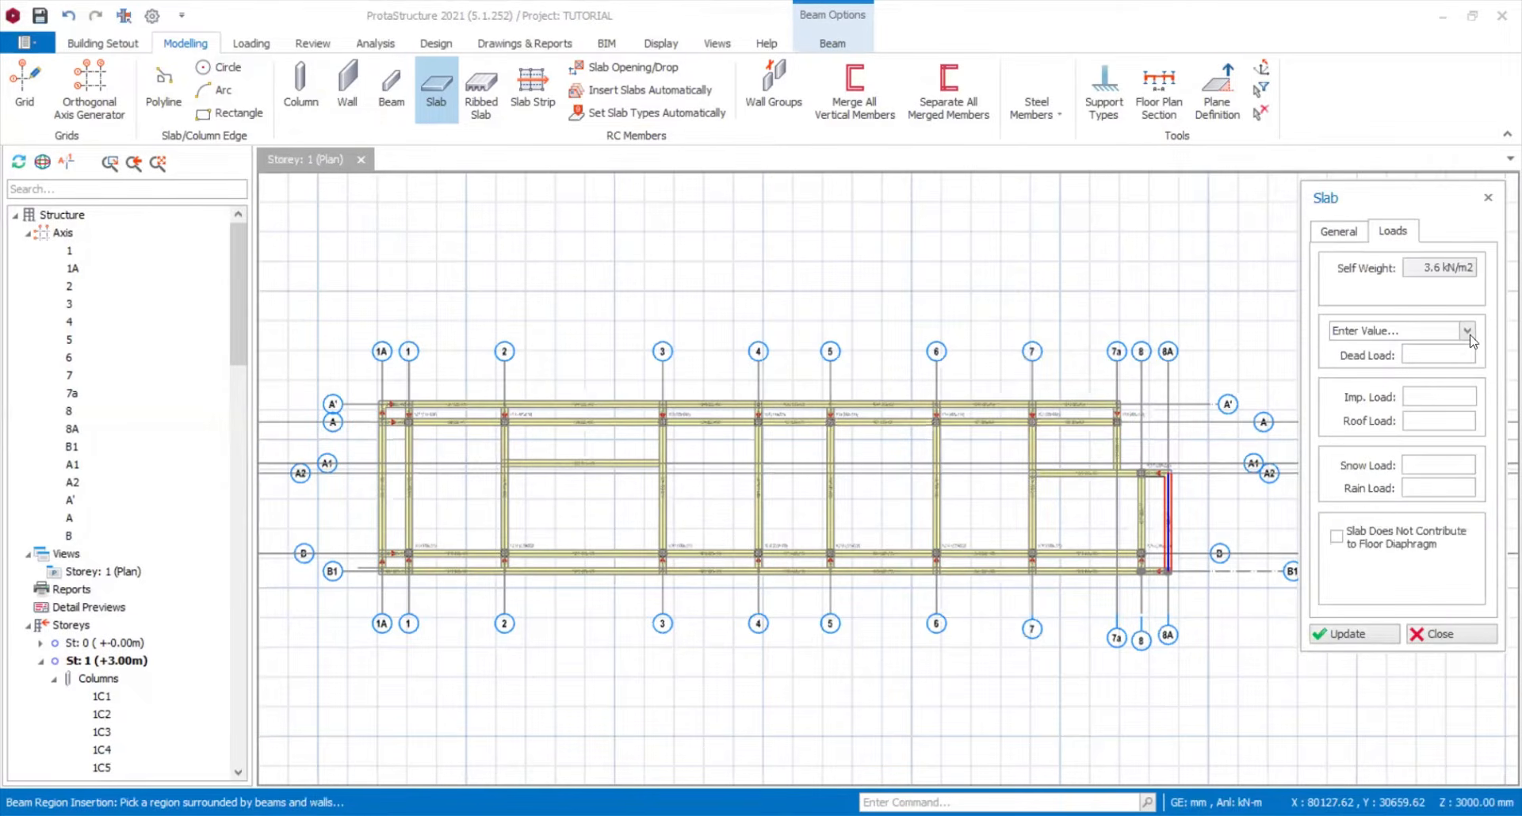
{"action": "left_click", "coordinate": [1467, 332]}
{"action": "left_click", "coordinate": [1393, 378]}
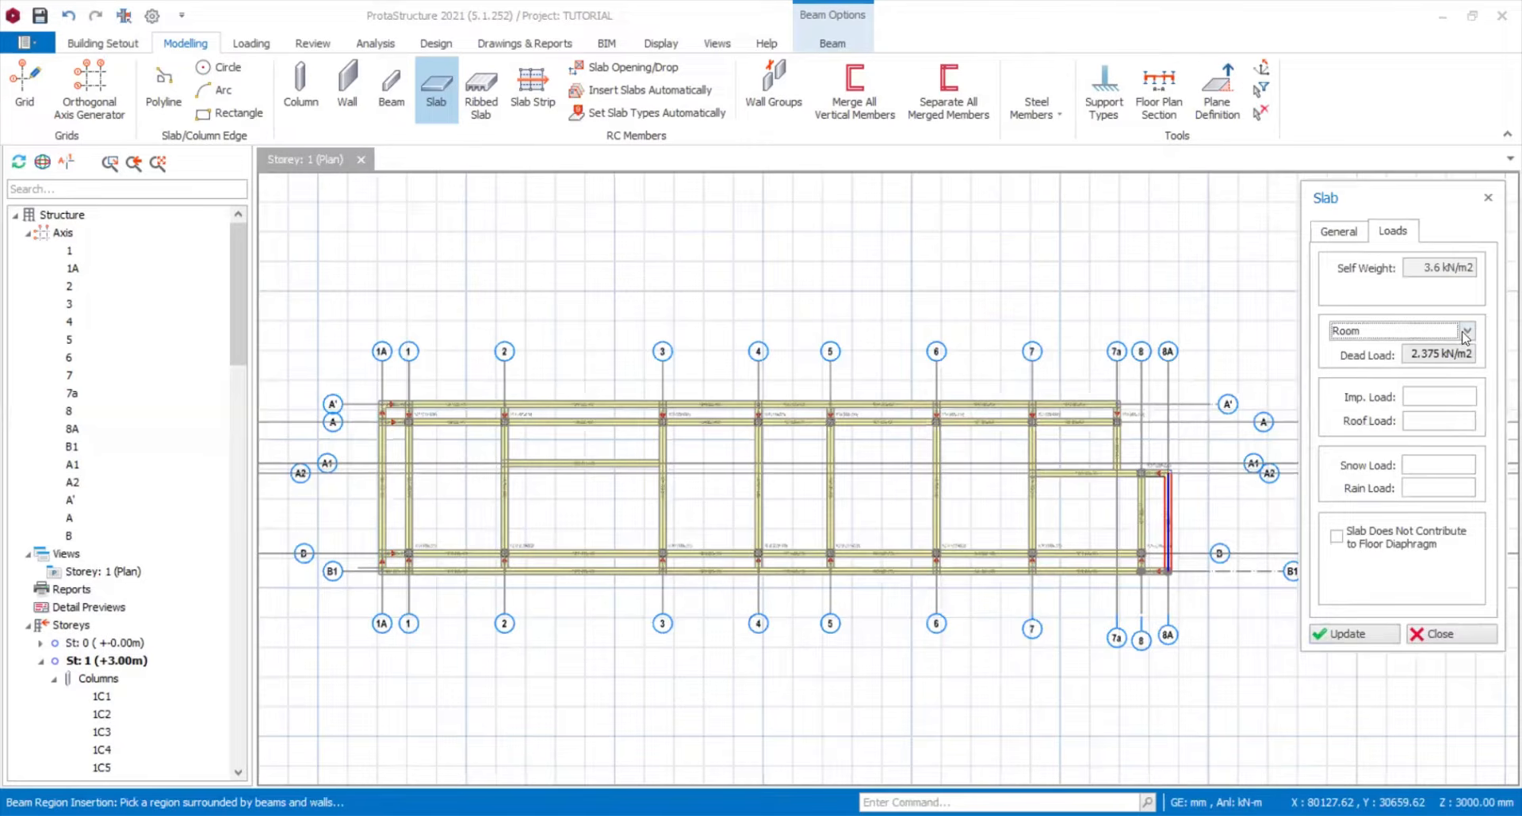
{"action": "left_click", "coordinate": [1466, 333]}
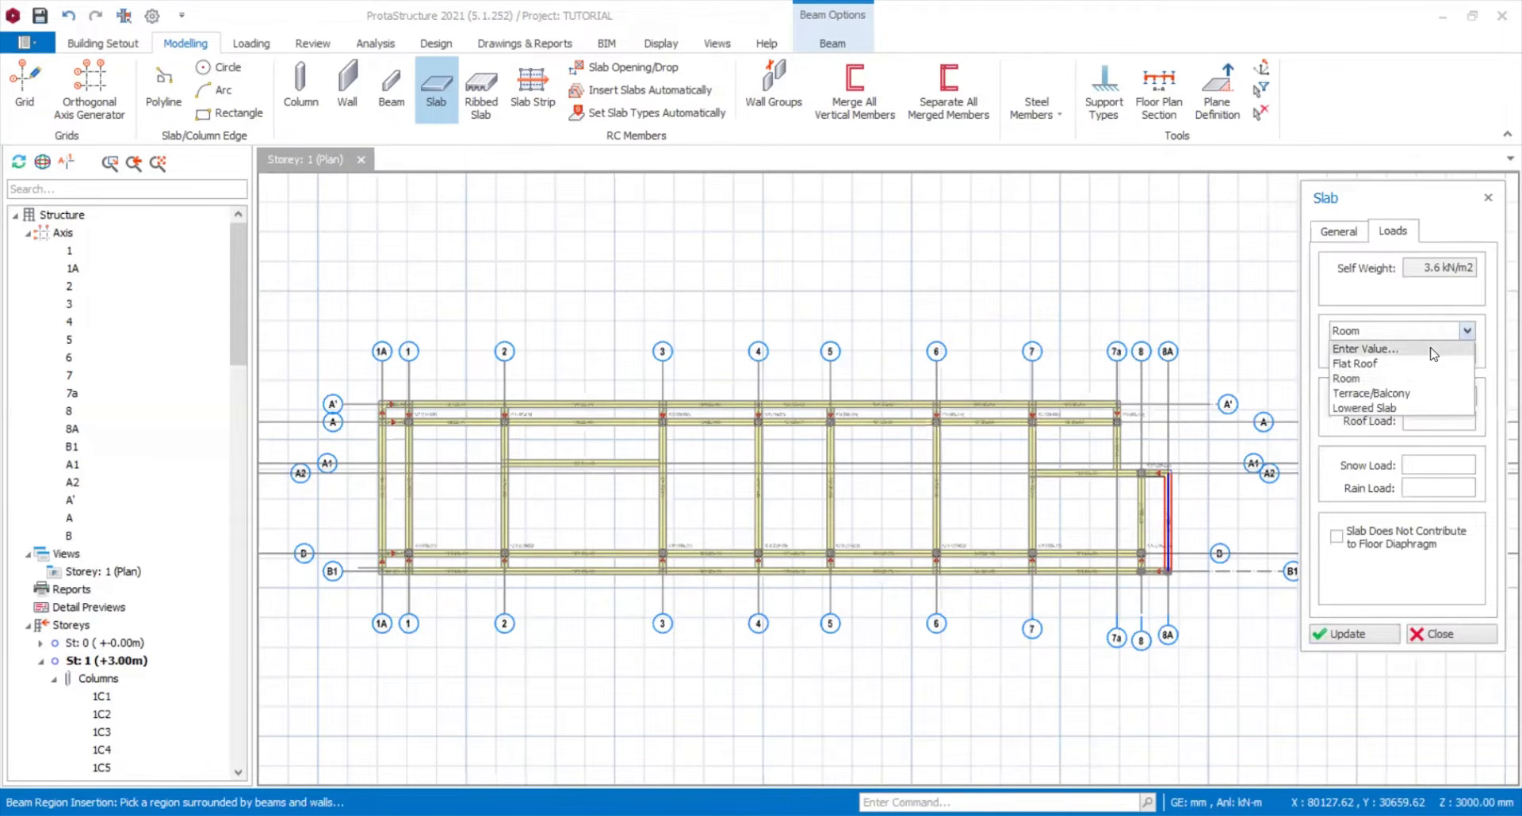
{"action": "left_click", "coordinate": [1422, 348]}
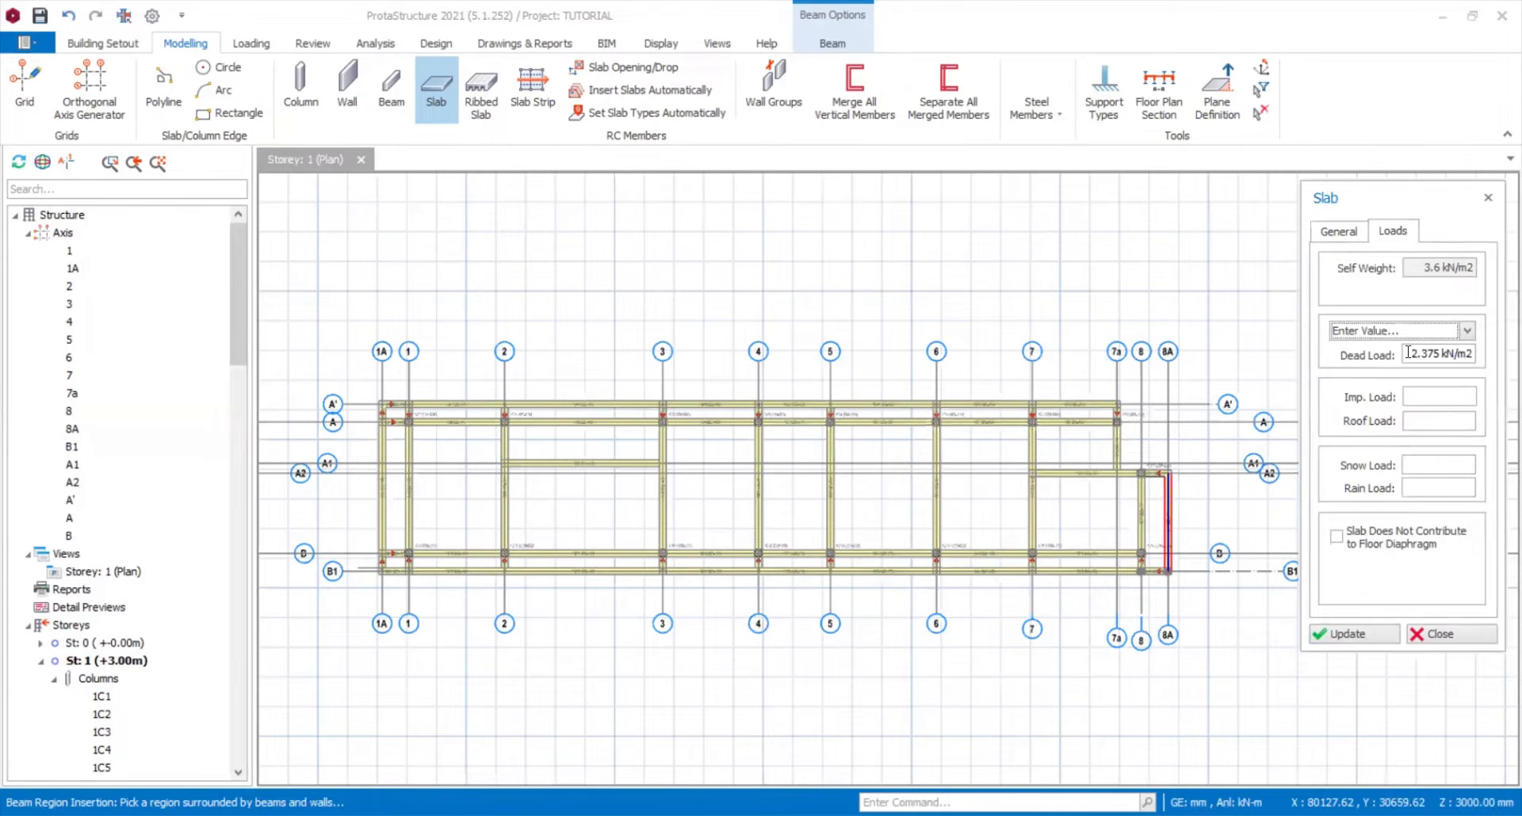
{"action": "left_click_drag", "start_coordinate": [1408, 354], "coordinate": [1498, 368]}
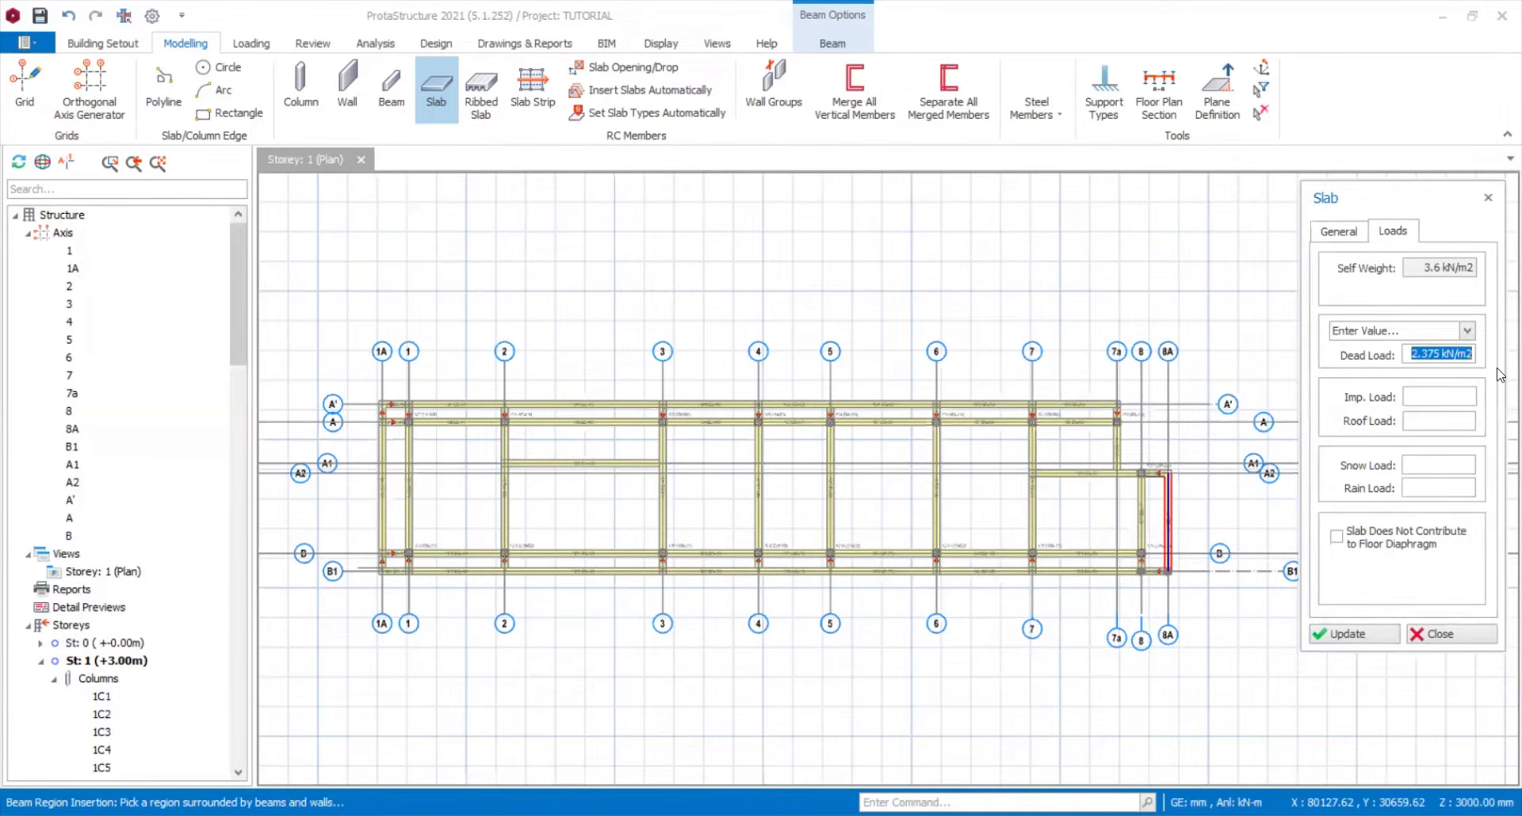
{"action": "type", "text": "2.7"}
{"action": "right_click", "coordinate": [1352, 376]}
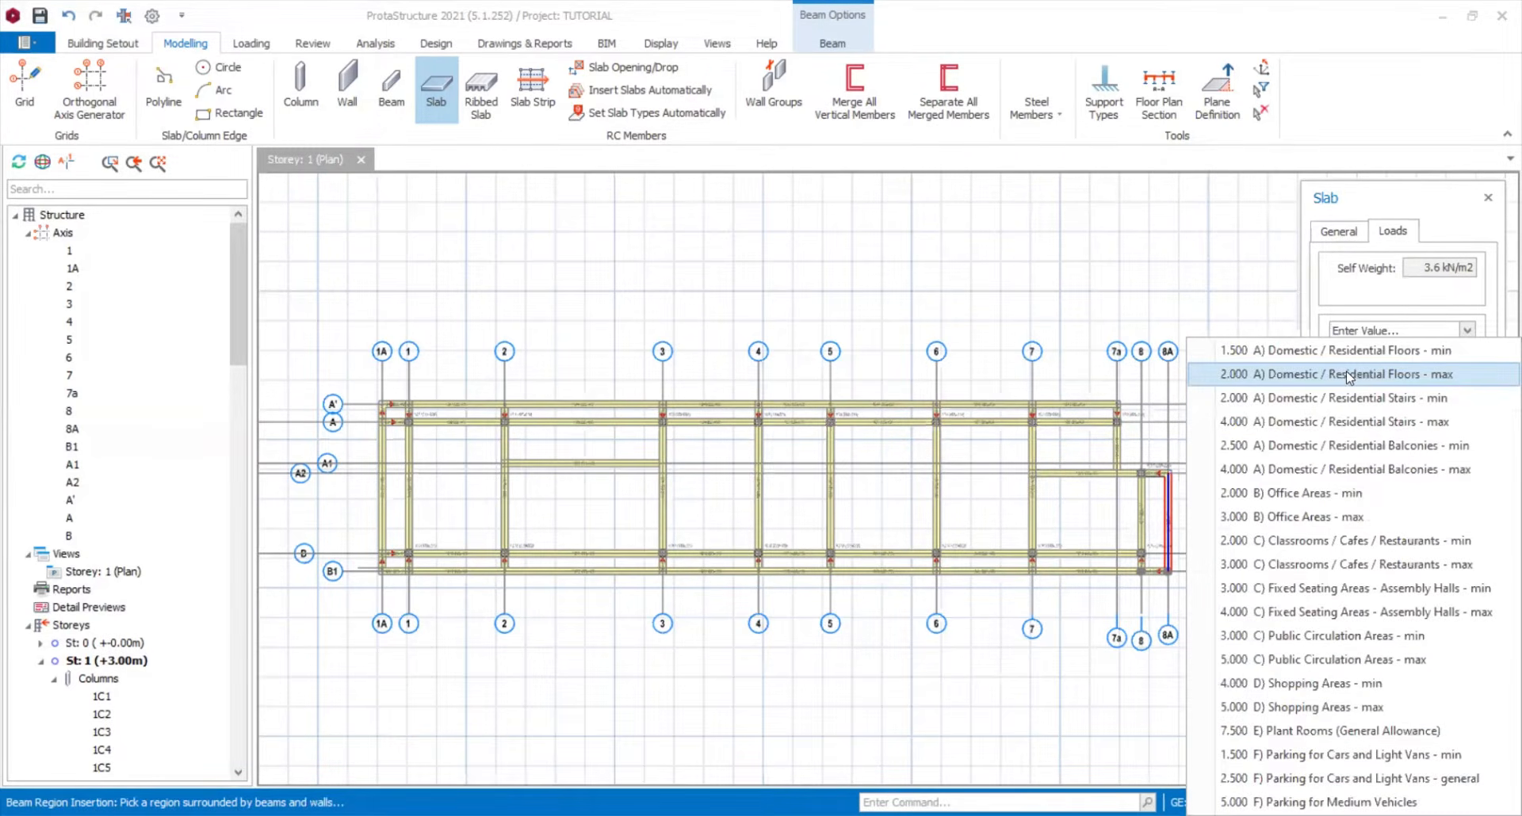
{"action": "left_click", "coordinate": [1457, 357]}
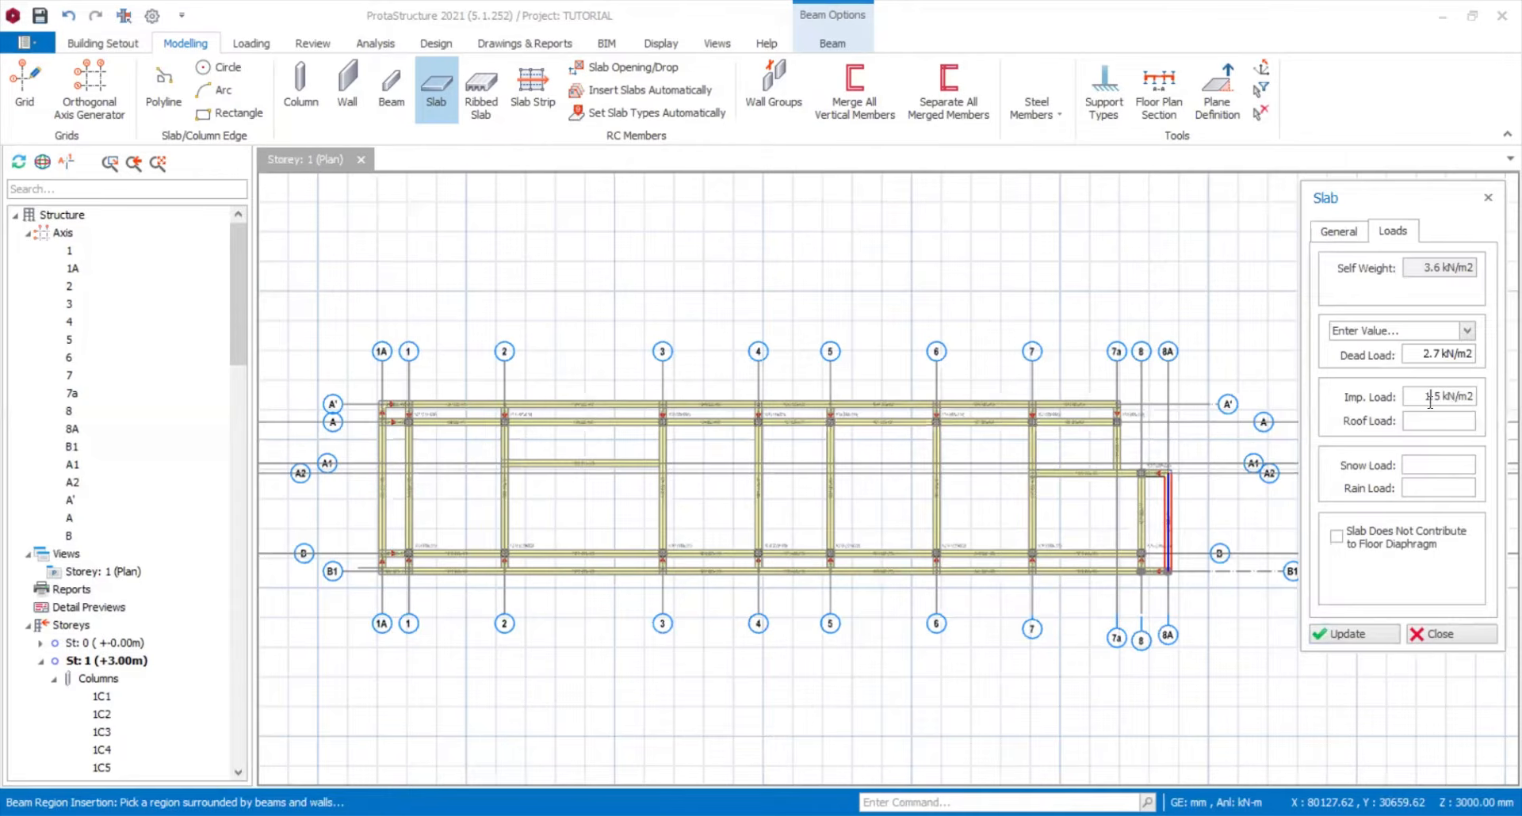
- Insert slabs in the beam-enclosed regions, starting with the bays between axes 1A and 1
{"action": "scroll", "coordinate": [410, 533], "scroll_direction": "up", "scroll_amount": 2}
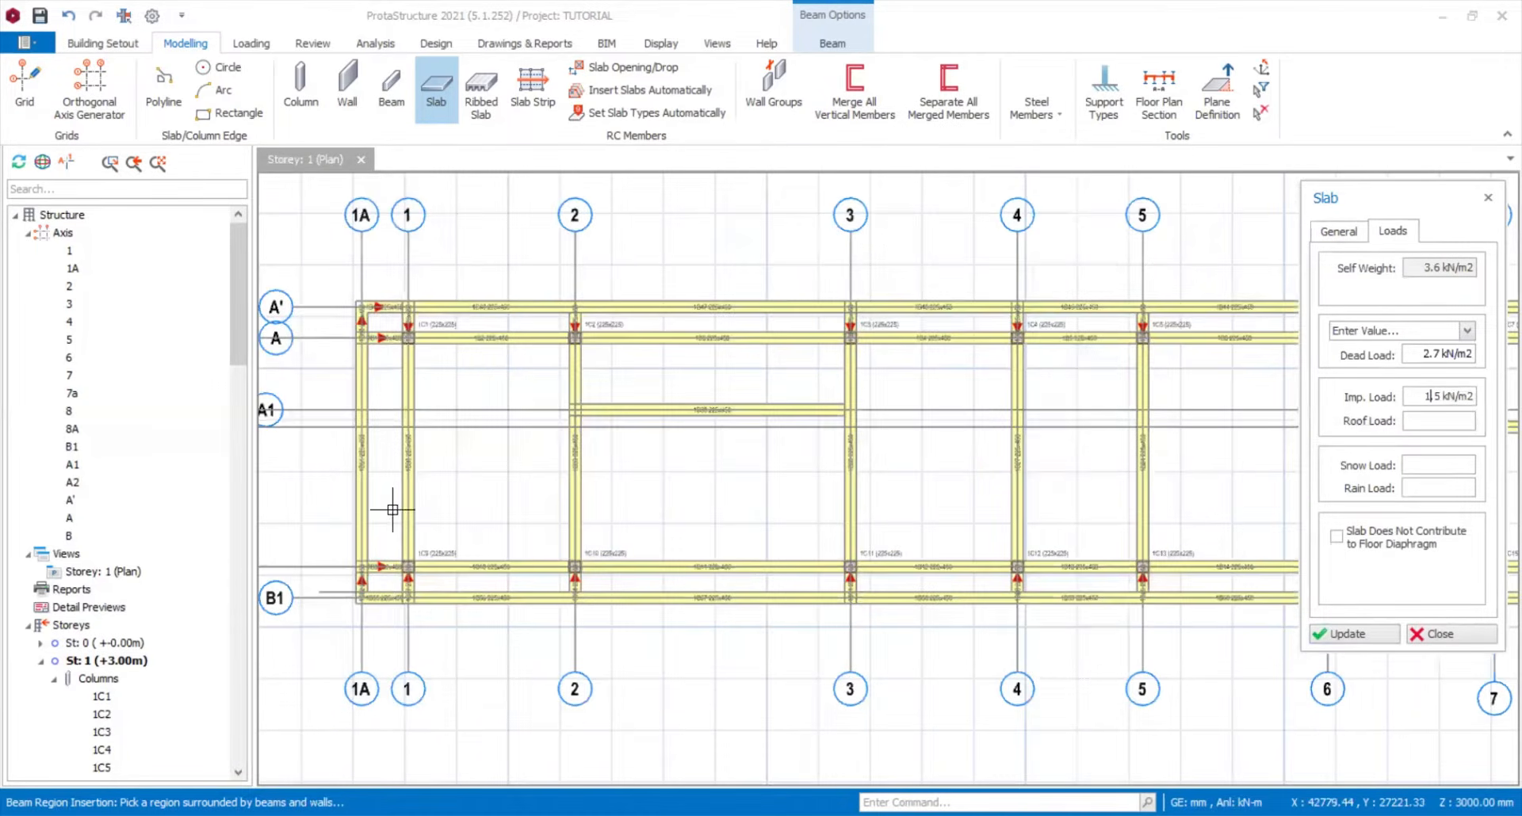
{"action": "left_click", "coordinate": [378, 321]}
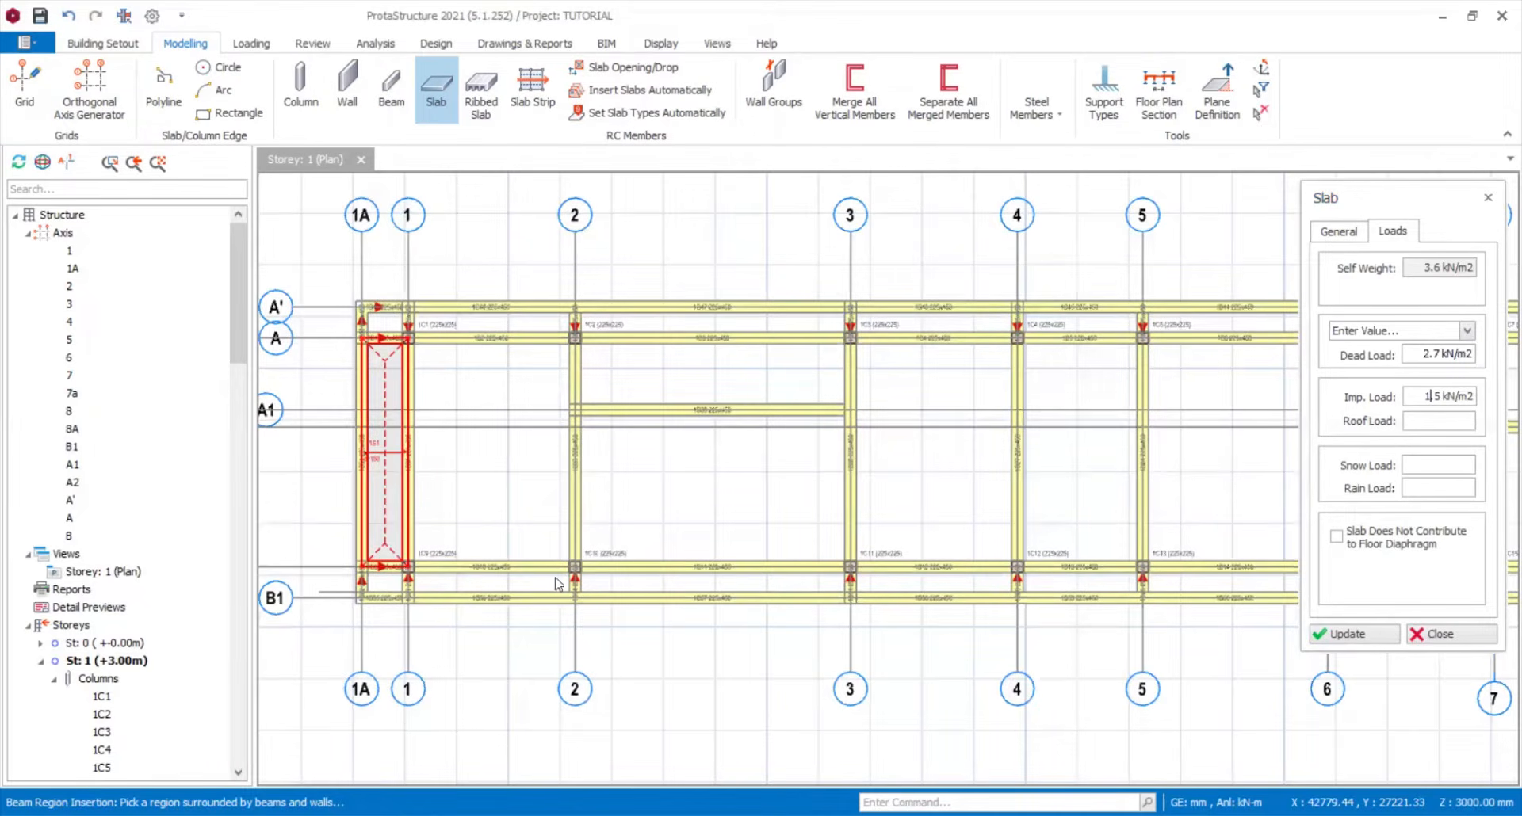
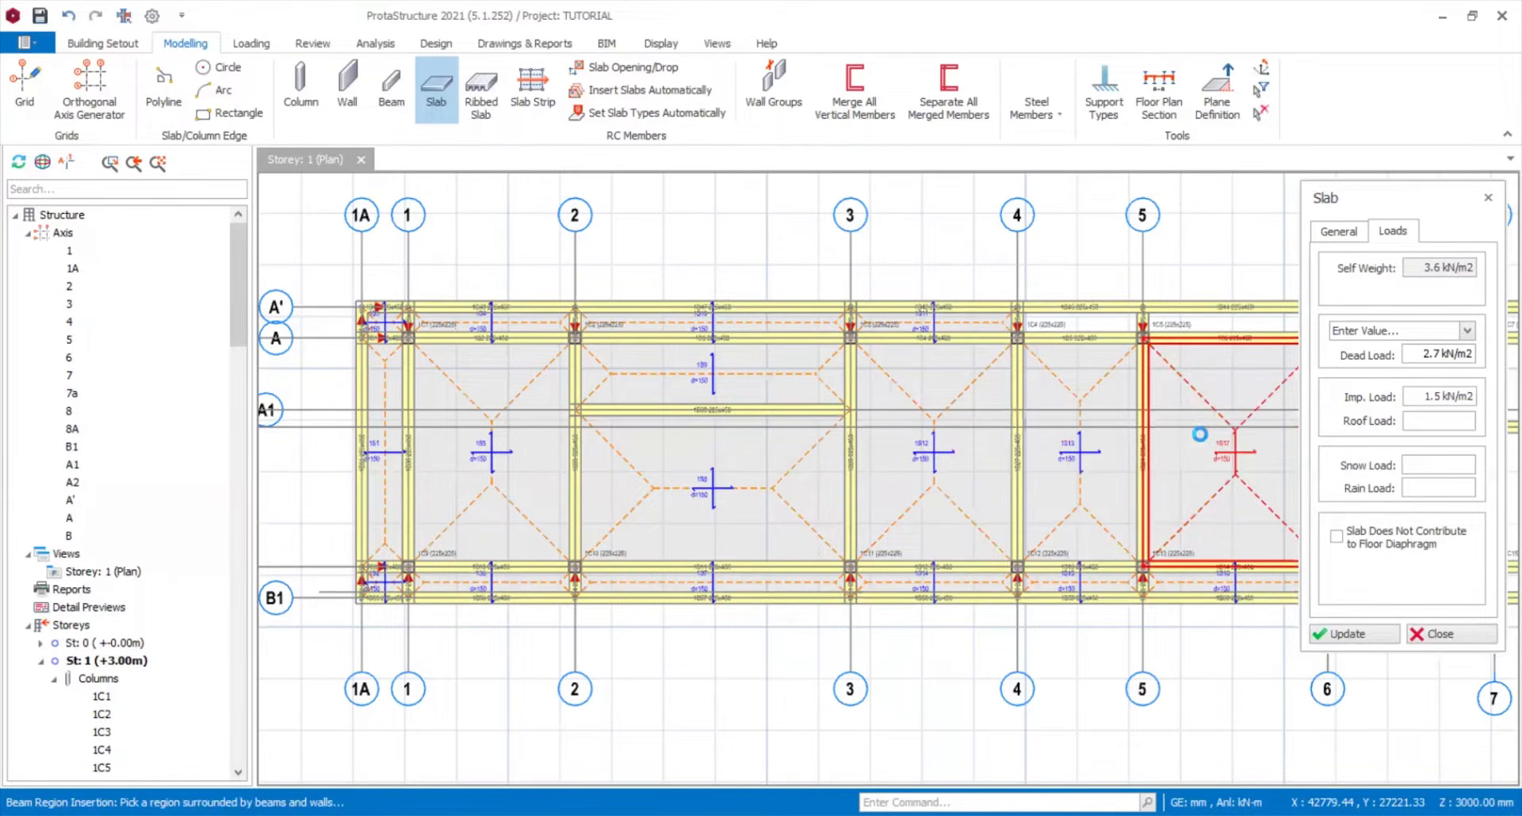
- Insert slabs in the main bay between axes 5 and 6 and in the A'–A edge strip between axes 4 and 6
{"action": "left_click", "coordinate": [1199, 436]}
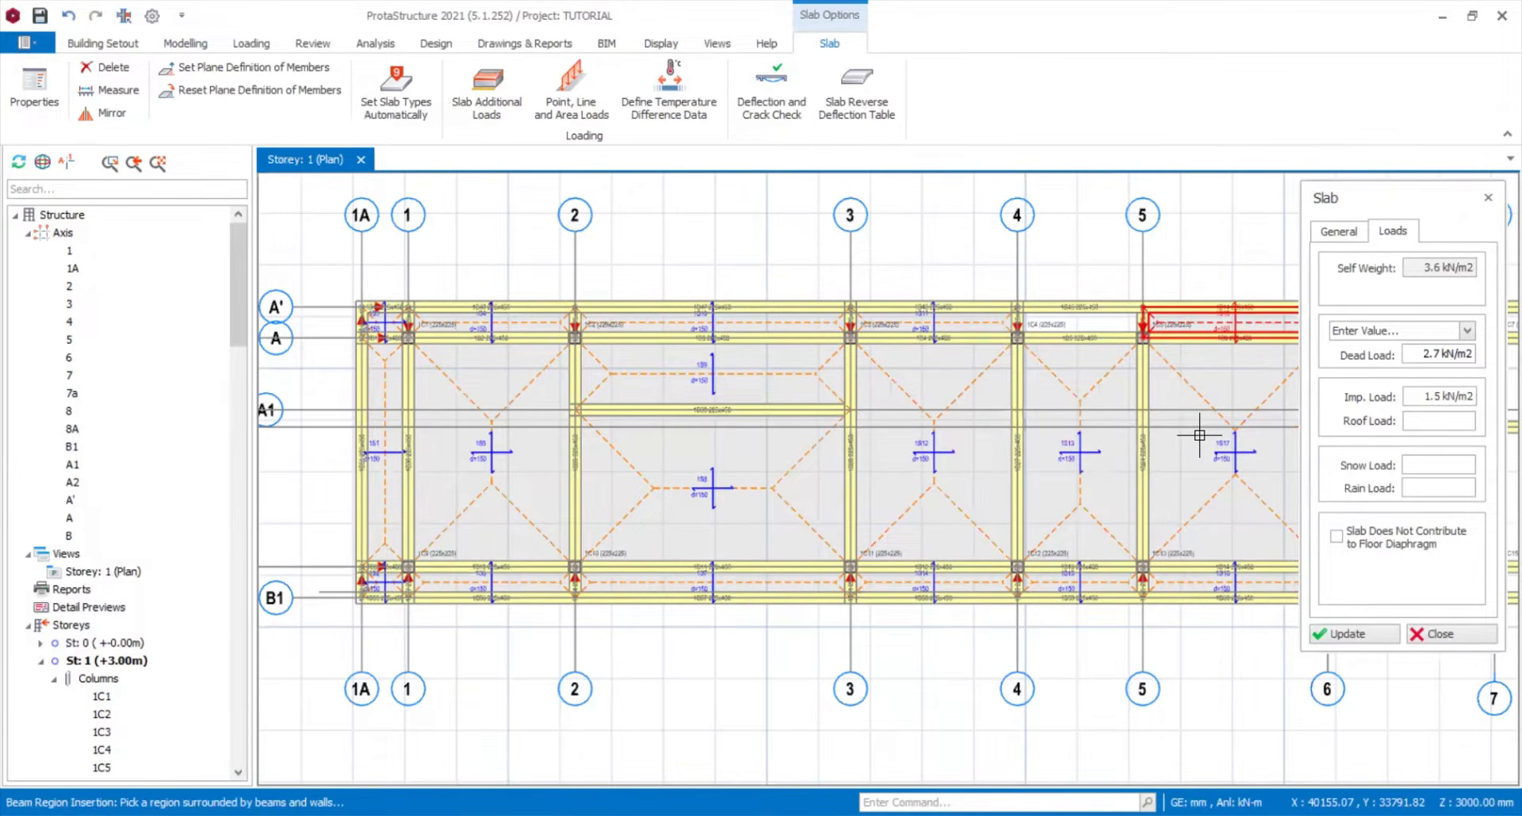
{"action": "scroll", "coordinate": [714, 514], "scroll_direction": "down", "scroll_amount": 1}
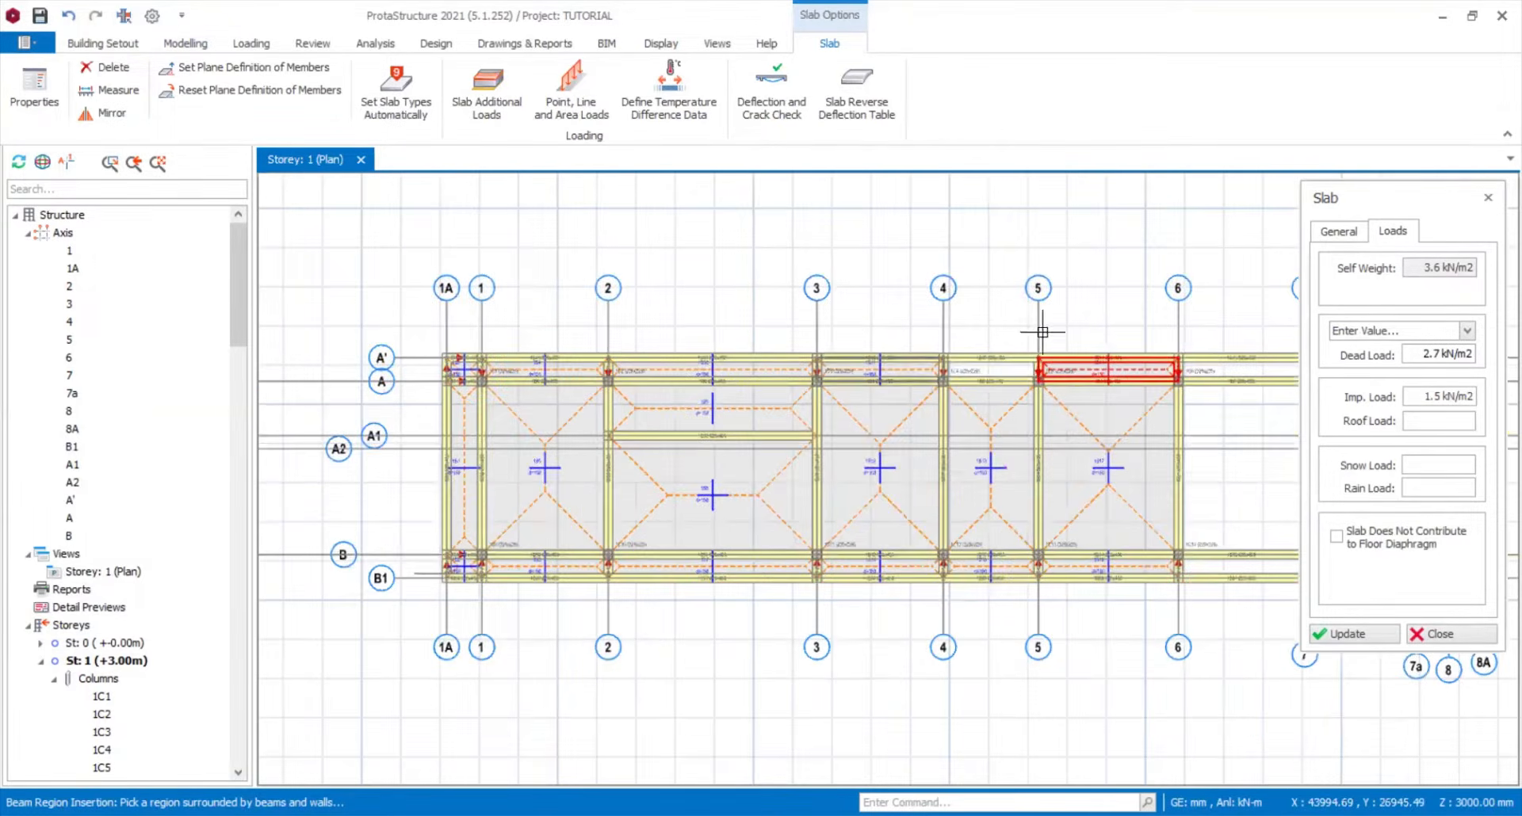
{"action": "scroll", "coordinate": [1042, 332], "scroll_direction": "up", "scroll_amount": 3}
{"action": "scroll", "coordinate": [1042, 332], "scroll_direction": "down", "scroll_amount": 1}
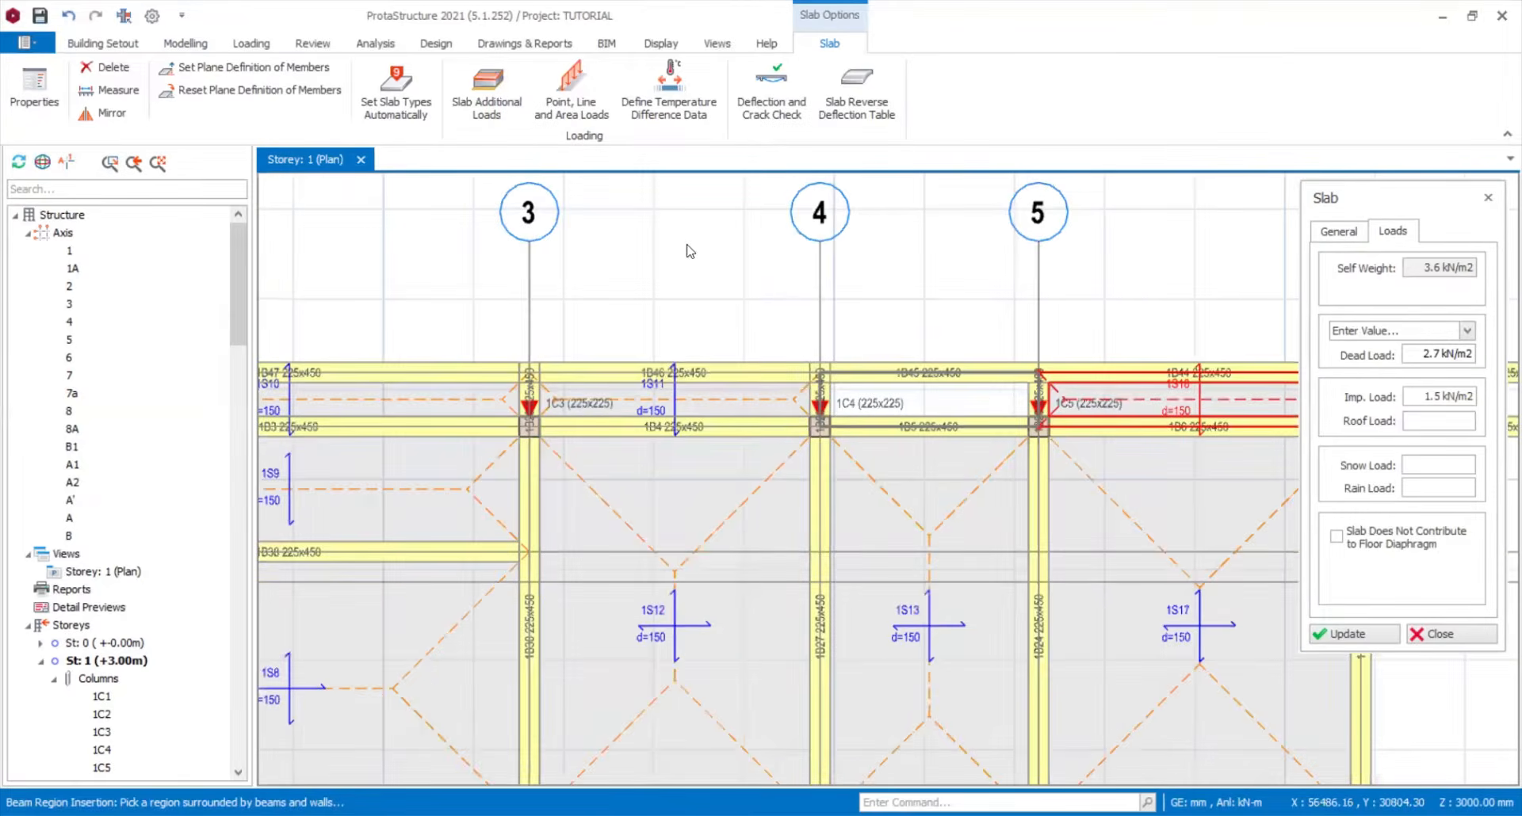
{"action": "key", "text": "Escape"}
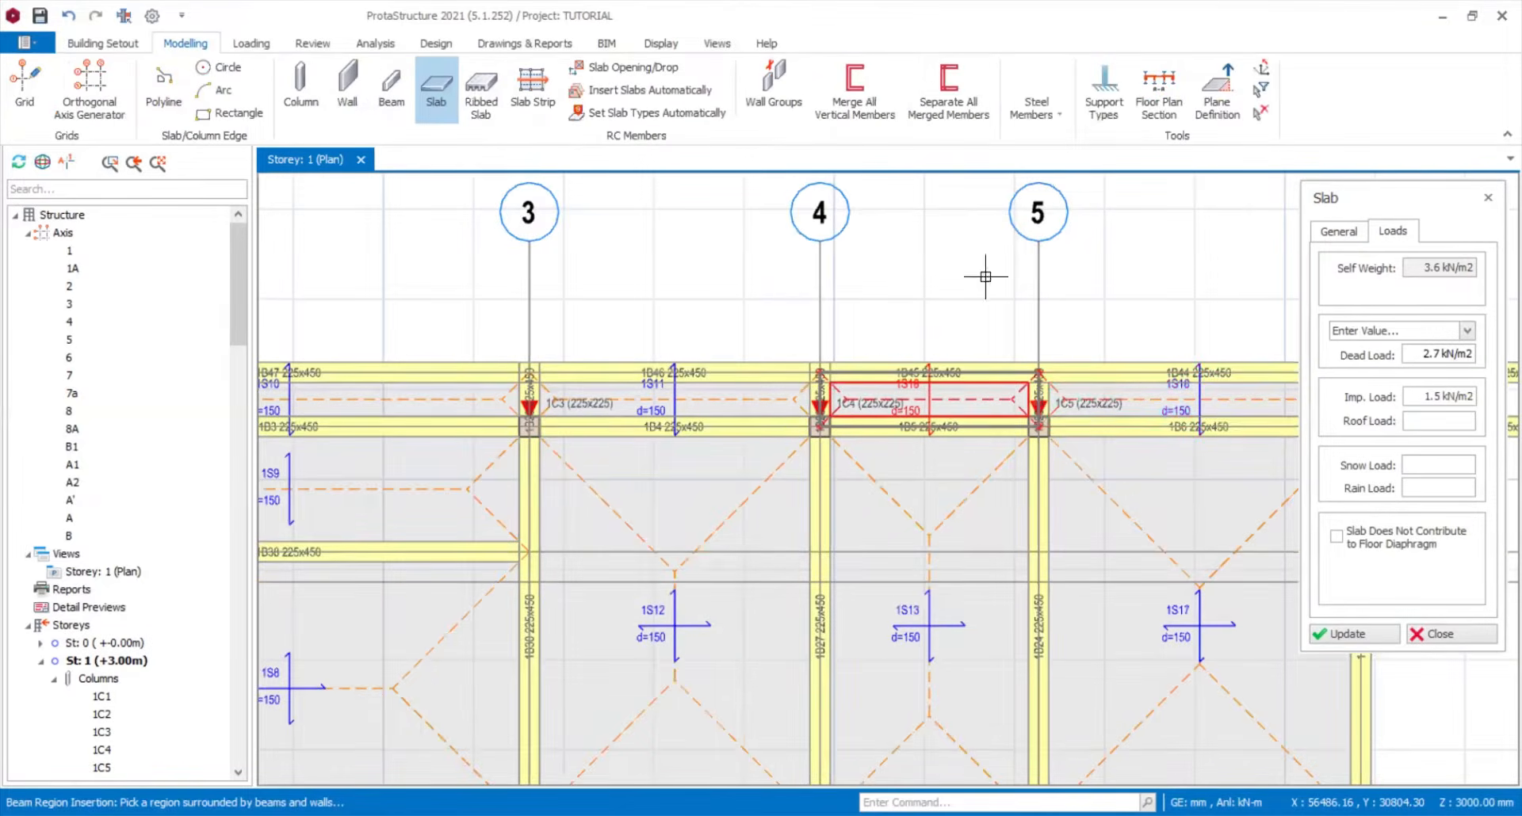
- Insert slabs in the 6–7 main bay, the upper 7–7a bay, the B–B1 strip from axis 6 to 8, and the 8–8A strip
{"action": "scroll", "coordinate": [745, 361], "scroll_direction": "down", "scroll_amount": 6}
{"action": "scroll", "coordinate": [1126, 498], "scroll_direction": "up", "scroll_amount": 3}
{"action": "scroll", "coordinate": [1199, 534], "scroll_direction": "up", "scroll_amount": 2}
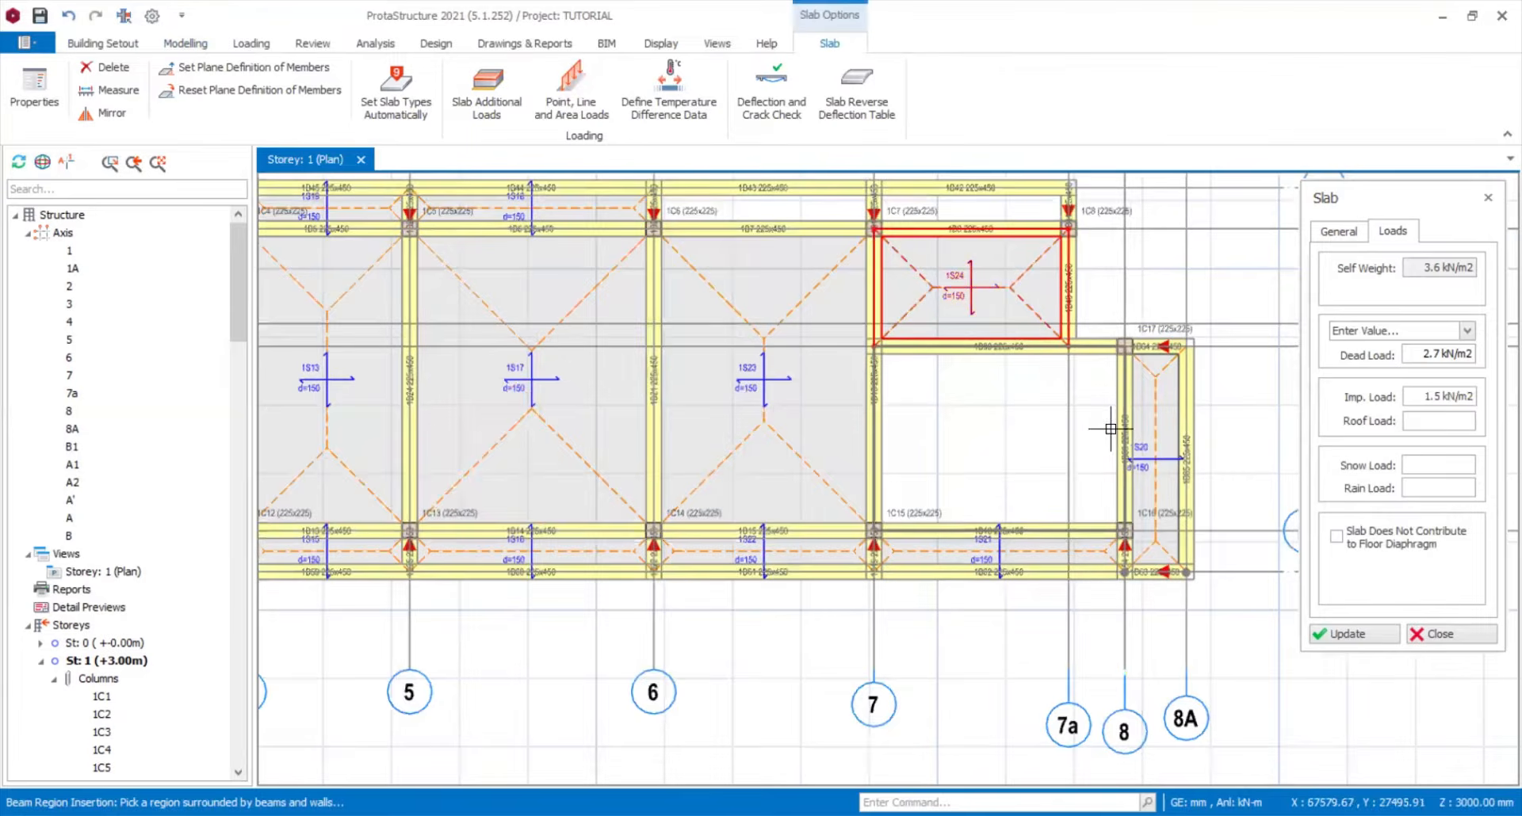
- Insert slabs in the 7–8 bay between axes A2 and B and in the A'–A strip from axis 6 to 7a
{"action": "scroll", "coordinate": [995, 524], "scroll_direction": "down", "scroll_amount": 1}
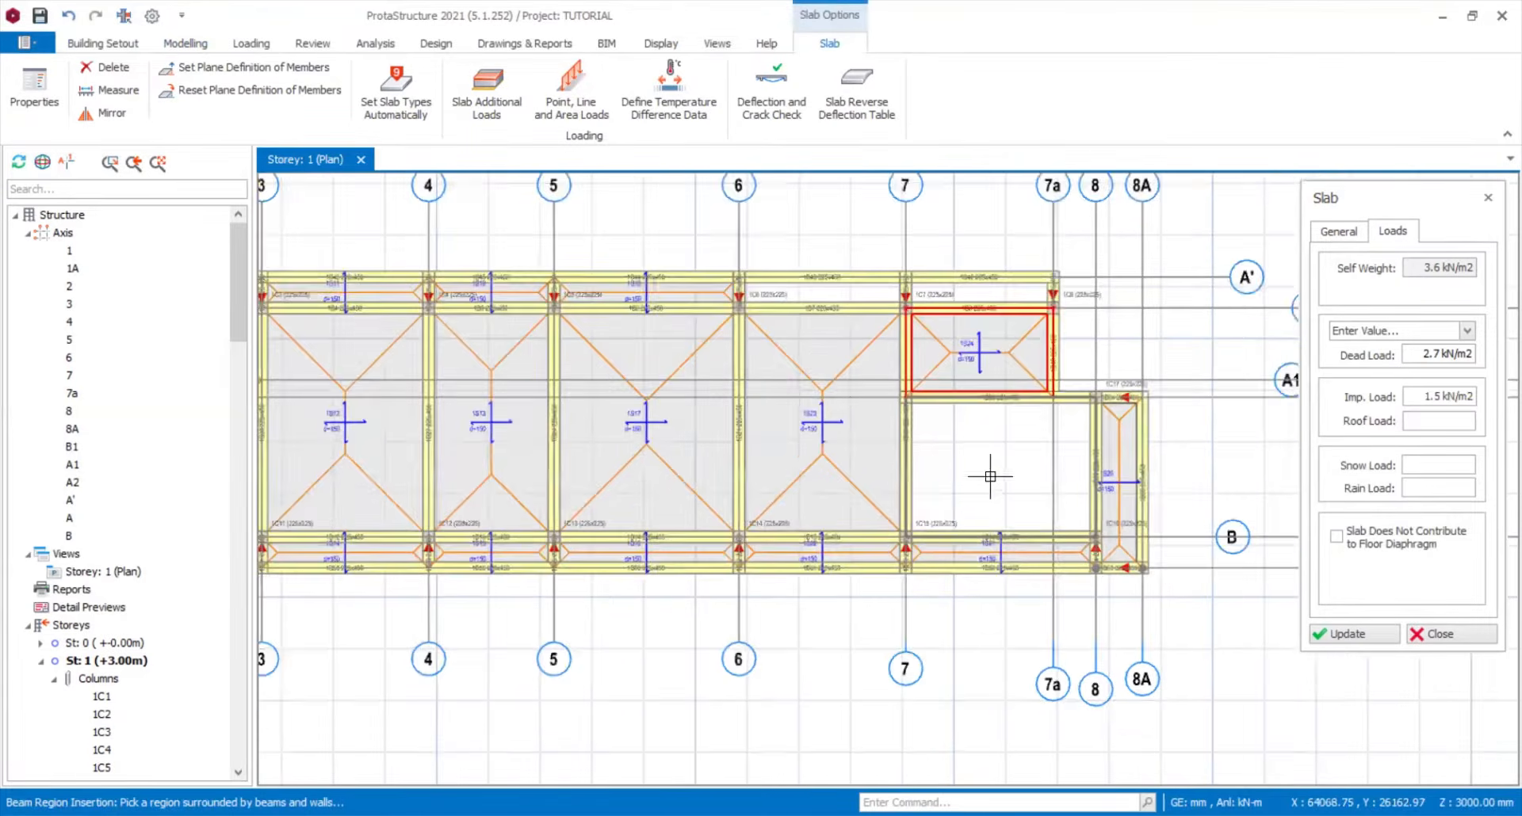
{"action": "scroll", "coordinate": [987, 477], "scroll_direction": "up", "scroll_amount": 1}
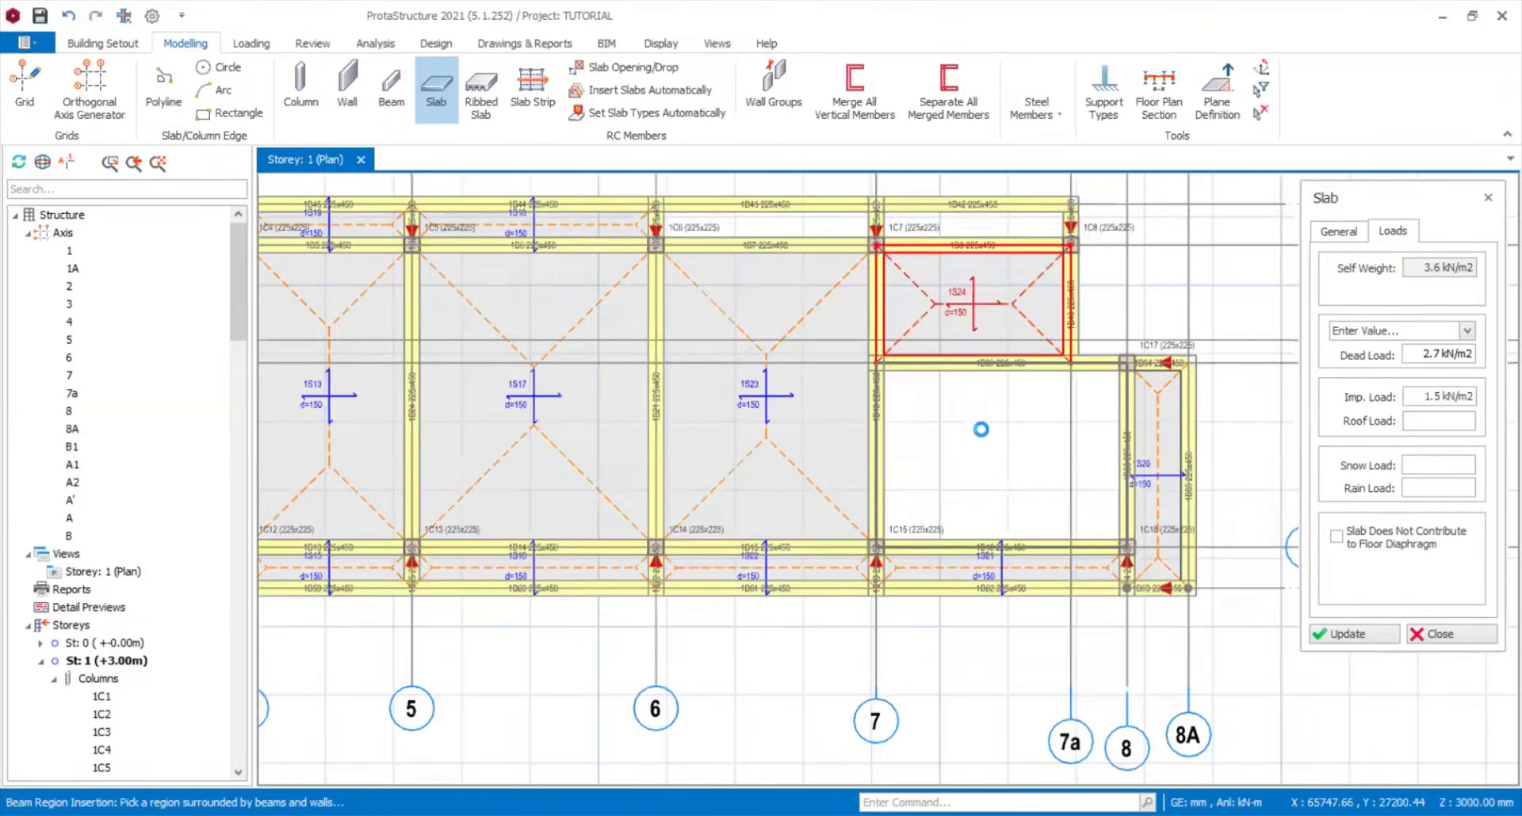
{"action": "left_click", "coordinate": [1025, 383]}
{"action": "scroll", "coordinate": [911, 210], "scroll_direction": "up", "scroll_amount": 3}
{"action": "key", "text": "Escape"}
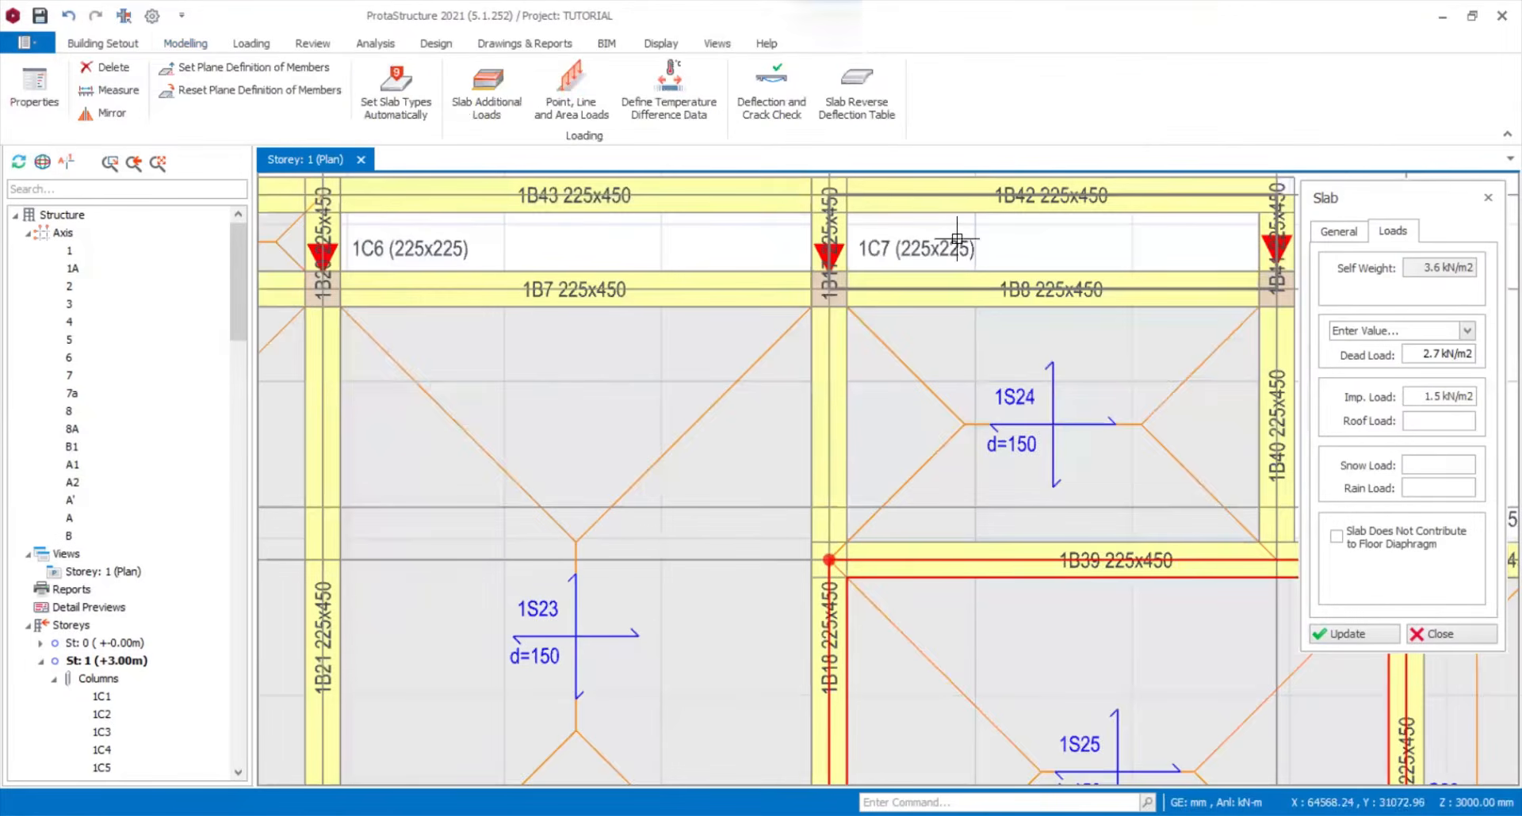
{"action": "left_click", "coordinate": [716, 232]}
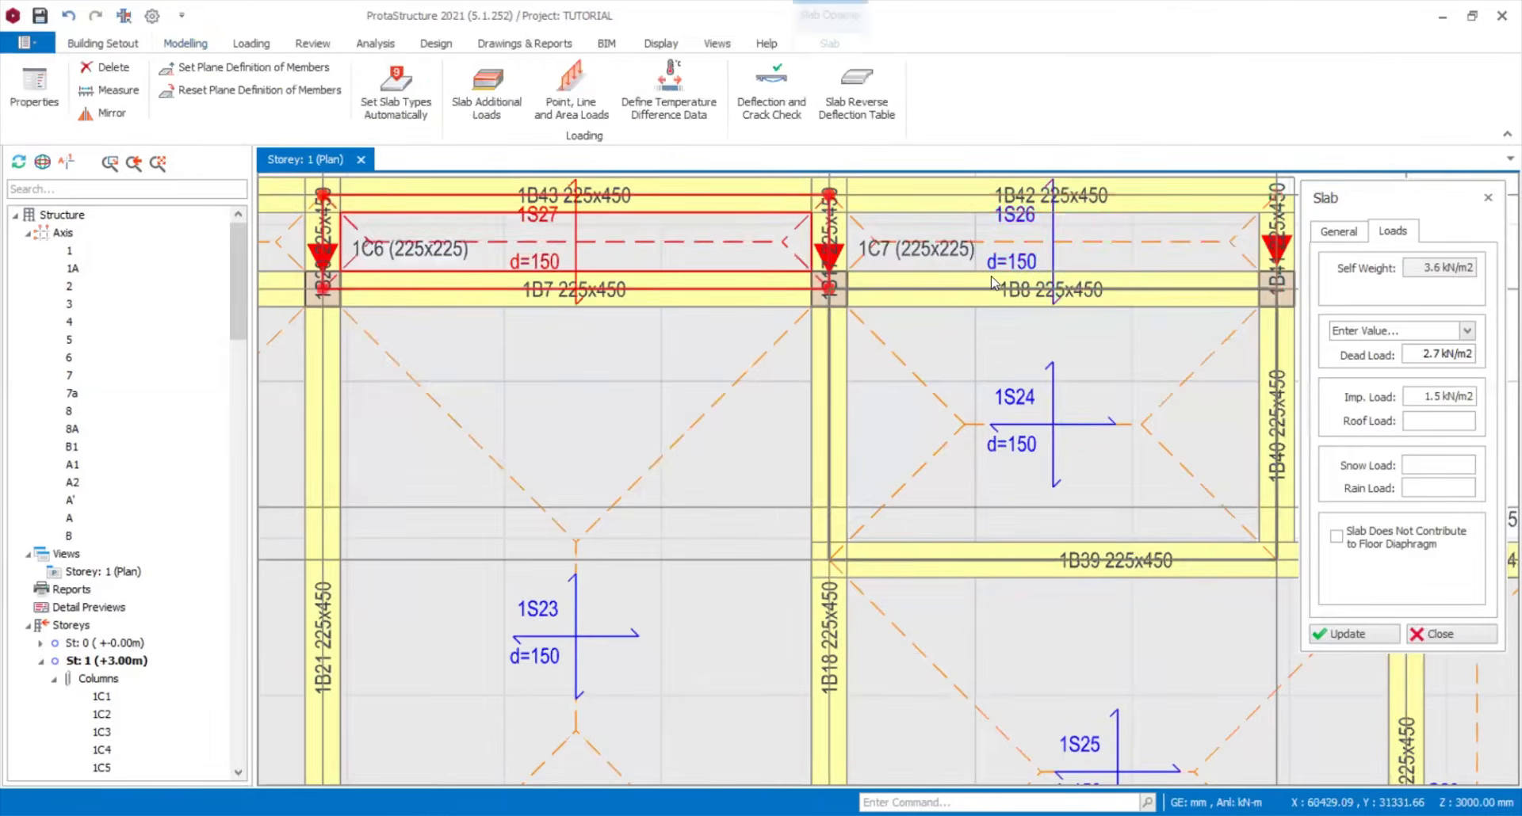
{"action": "scroll", "coordinate": [992, 283], "scroll_direction": "down", "scroll_amount": 4}
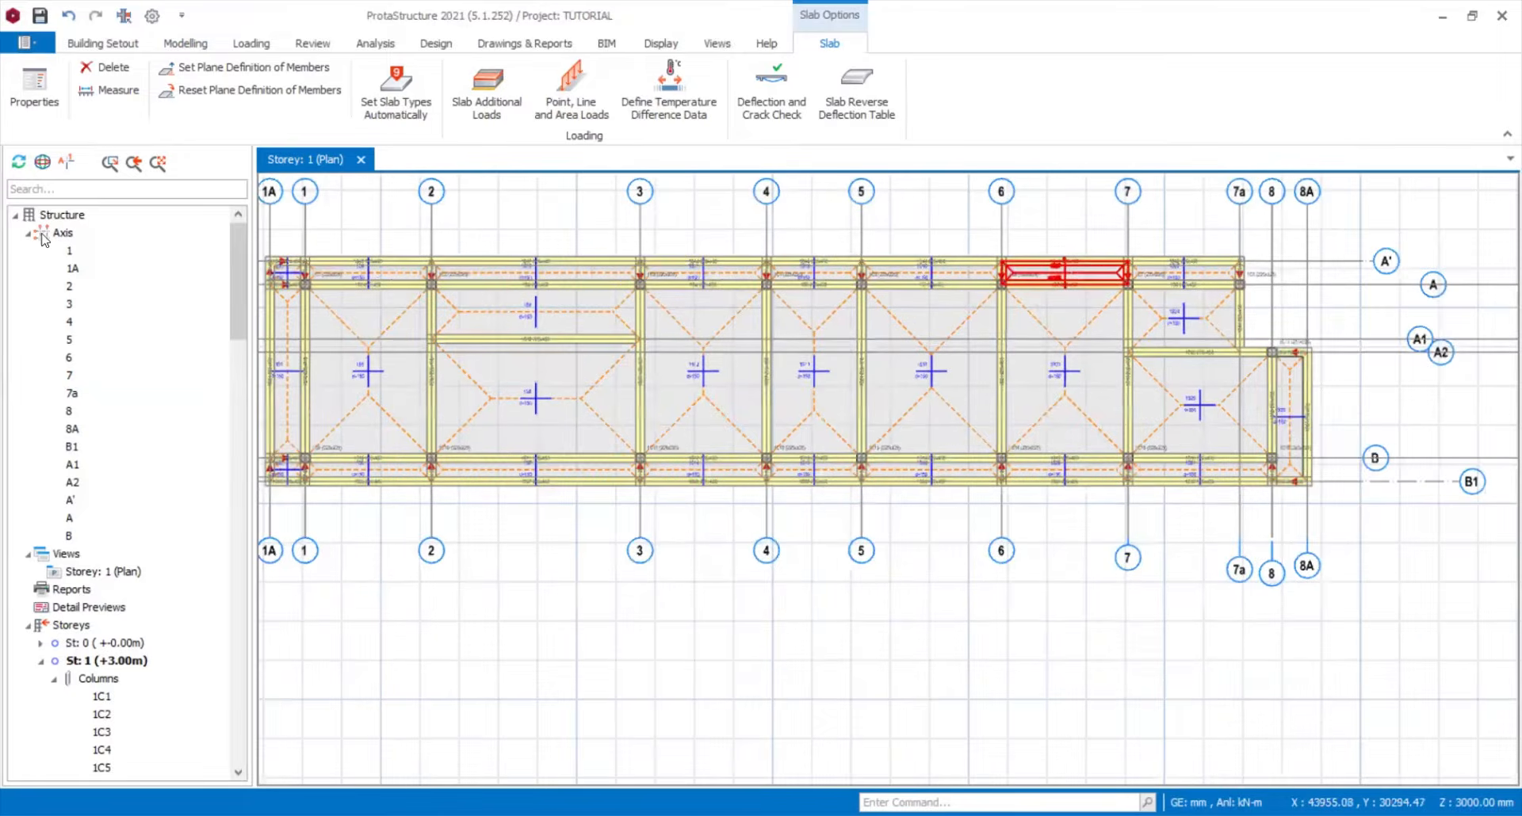
- Collapse the axis and storey 1 listings, and add a storey on top of the building with 2 as the total number of storeys
{"action": "left_click", "coordinate": [30, 237]}
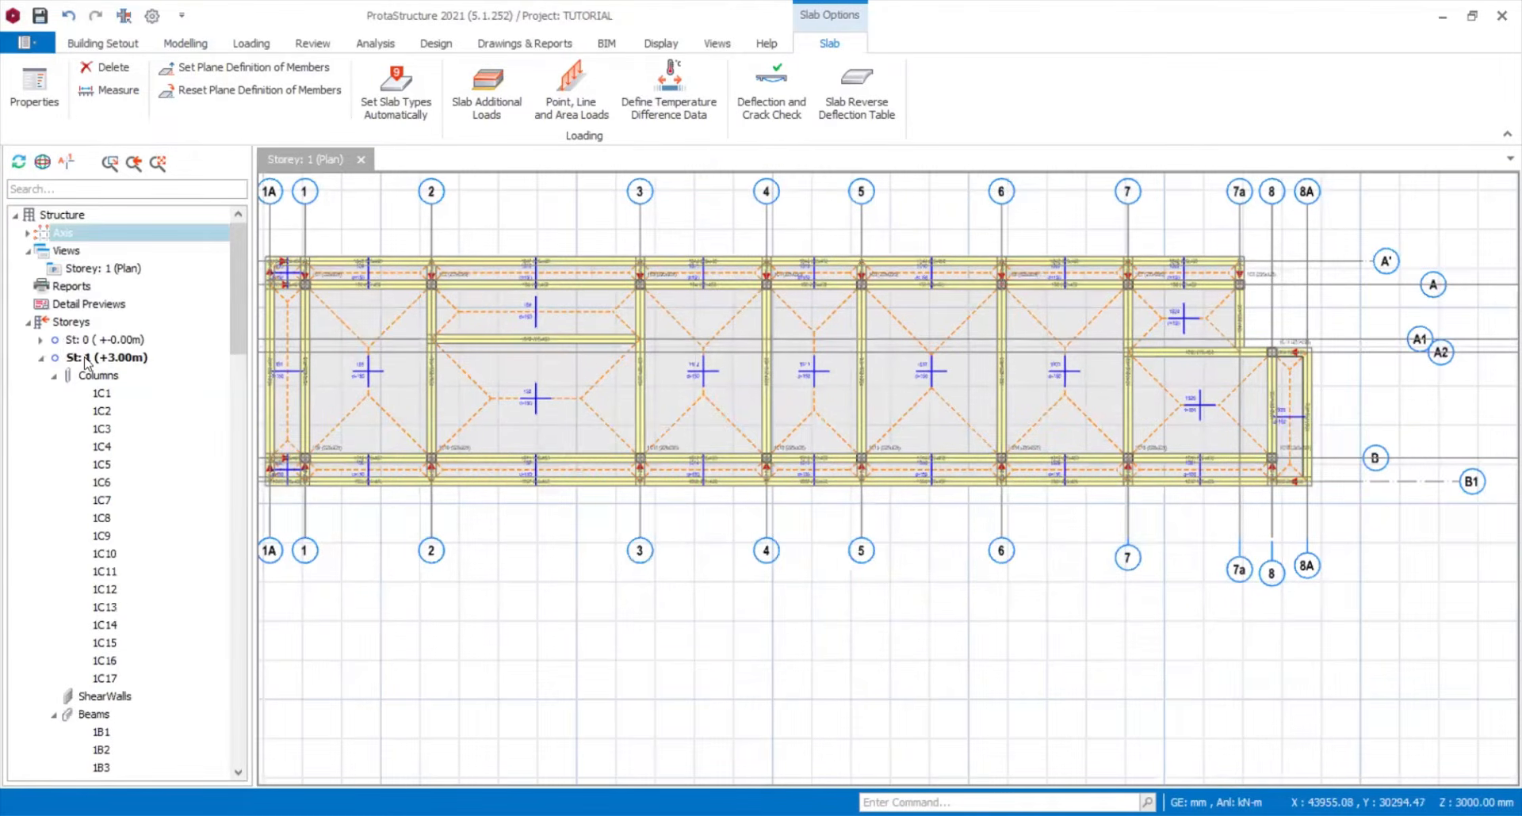
{"action": "left_click", "coordinate": [40, 357]}
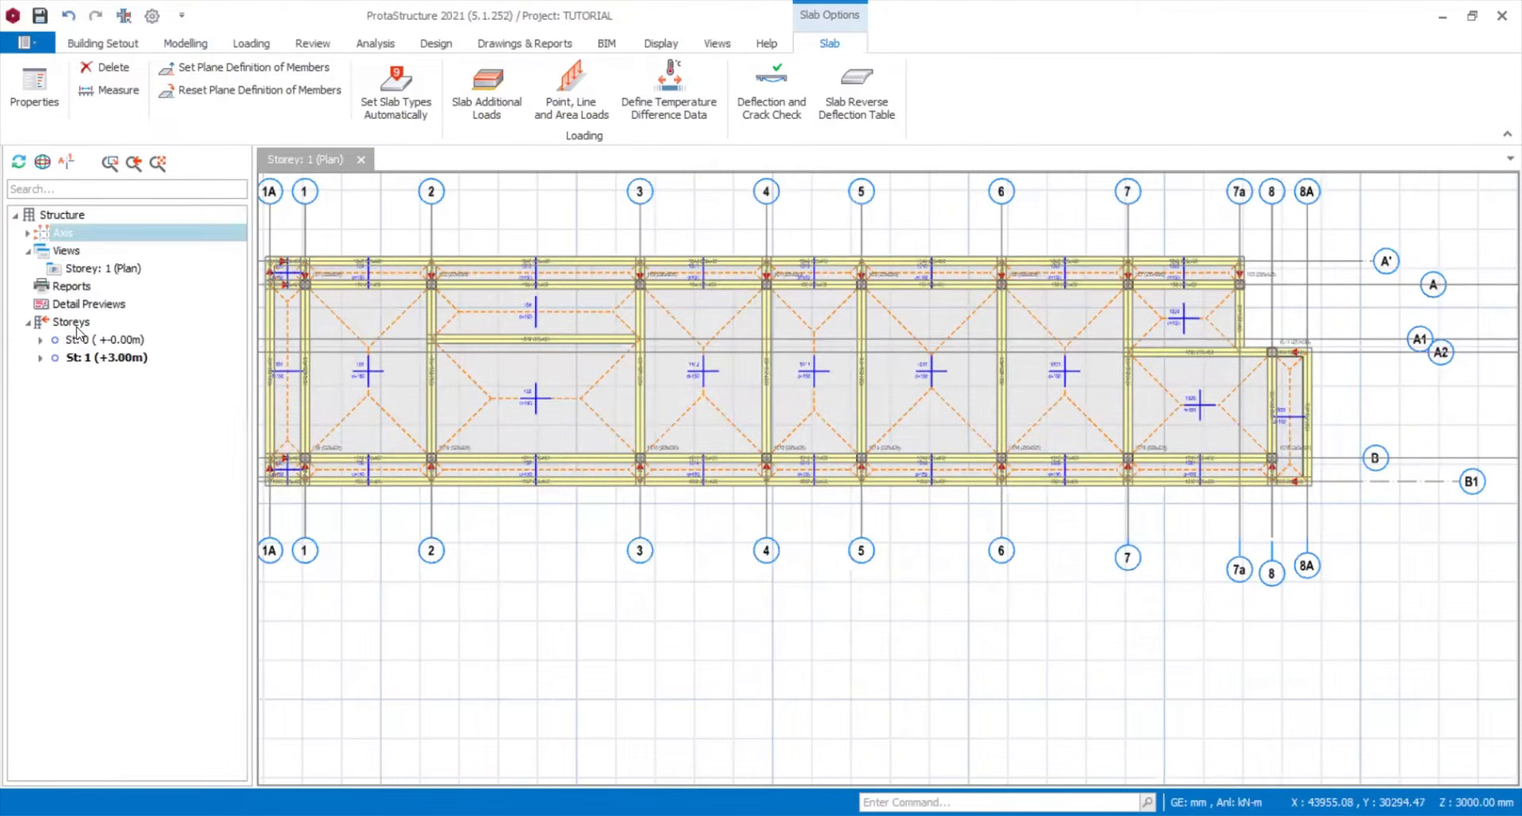
{"action": "left_click", "coordinate": [95, 323]}
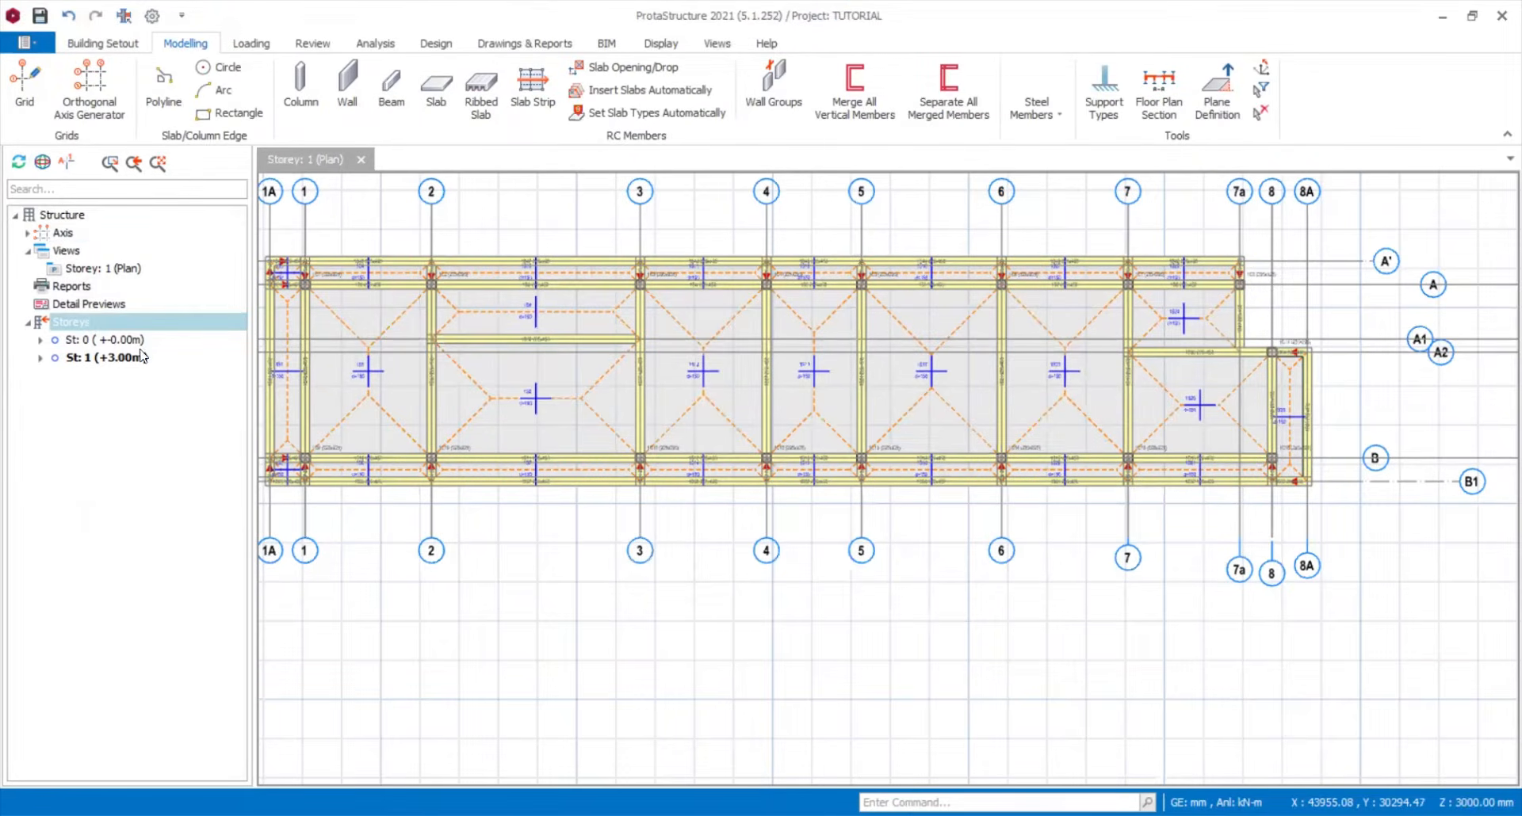
{"action": "right_click", "coordinate": [95, 323]}
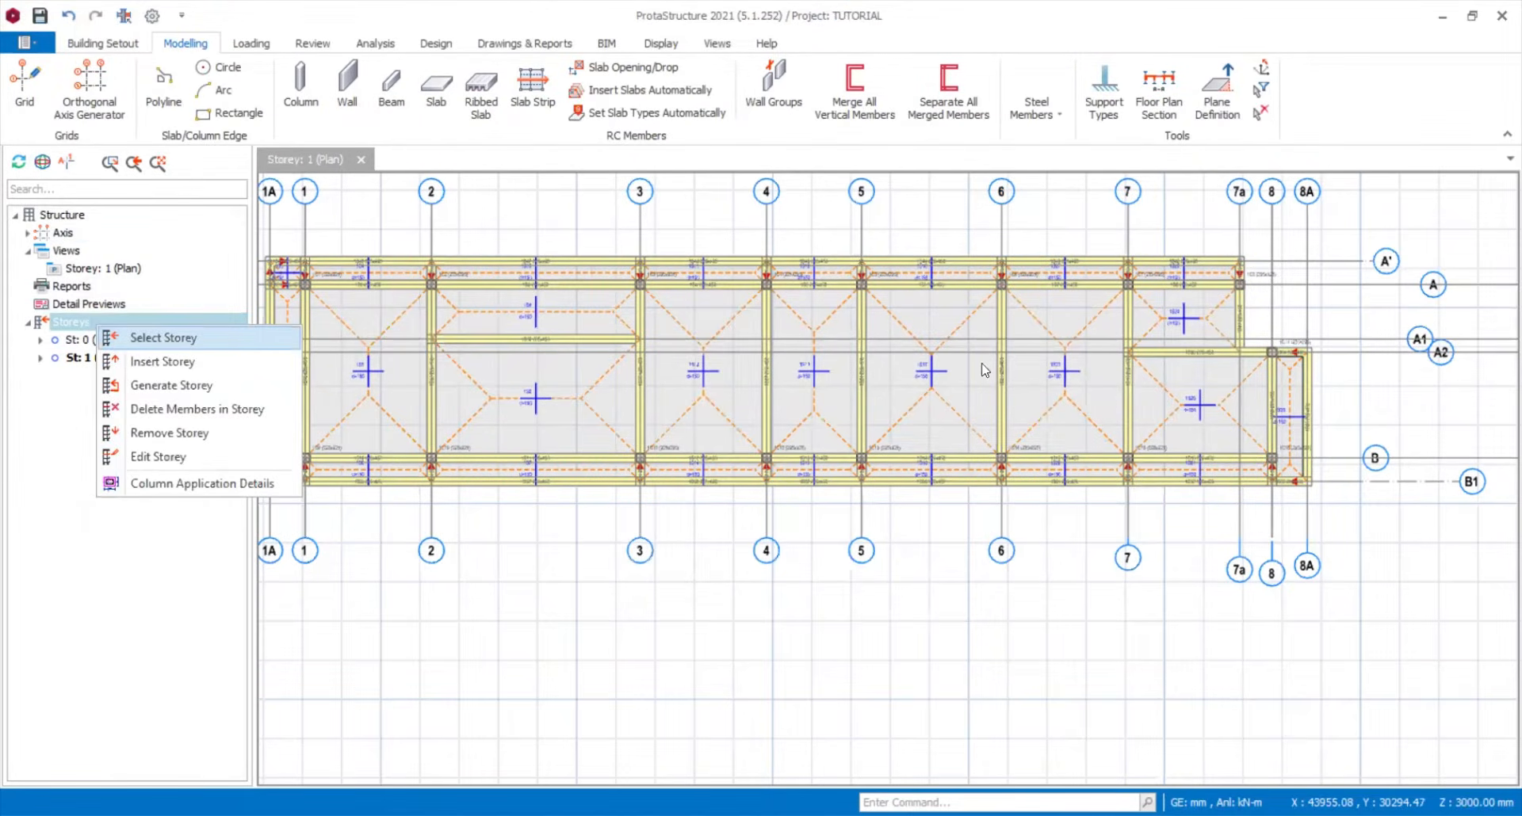
{"action": "type", "text": "2"}
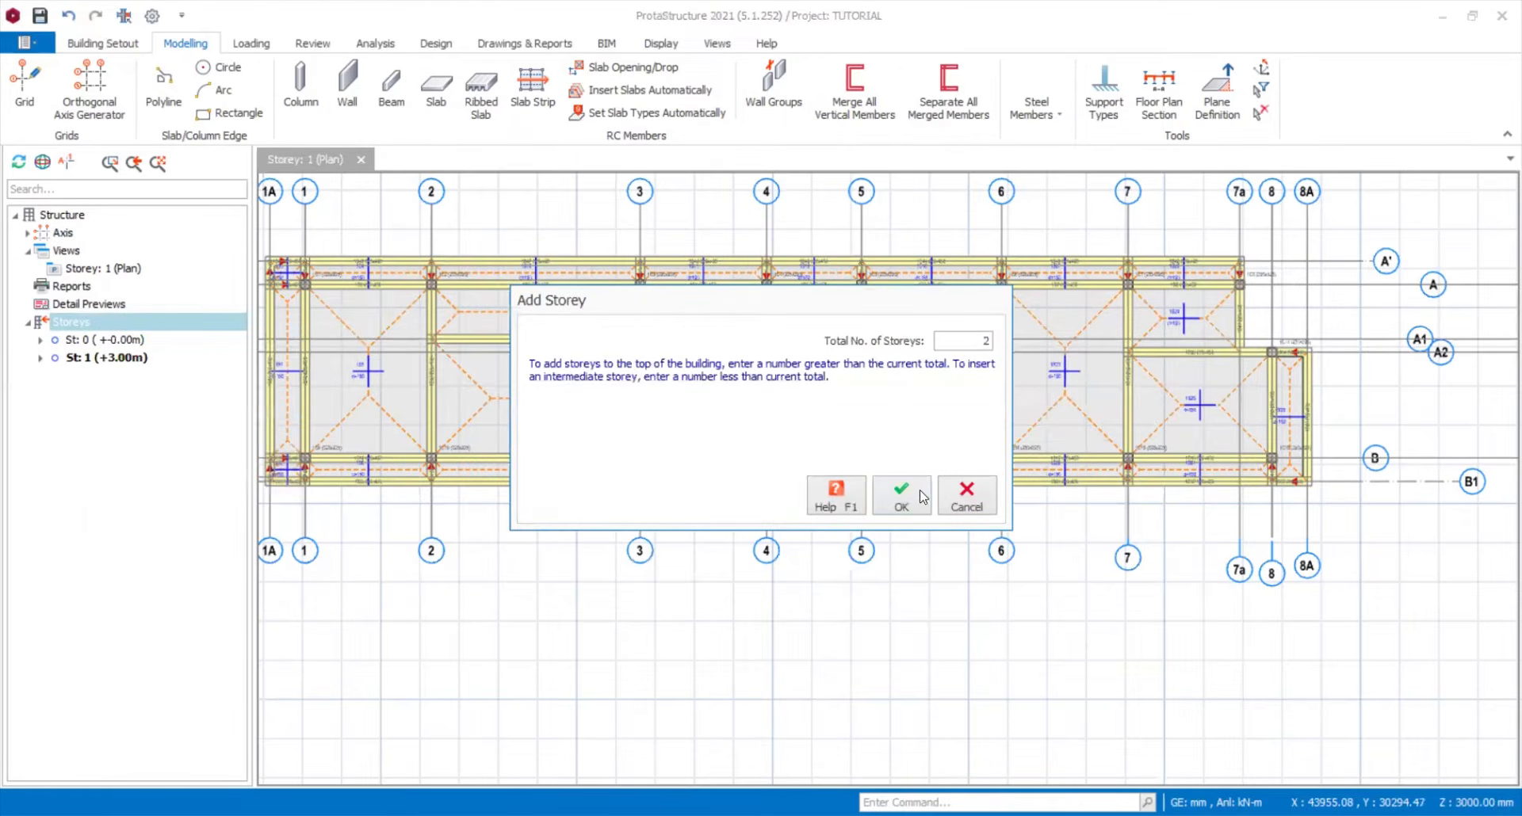
{"action": "left_click", "coordinate": [877, 498]}
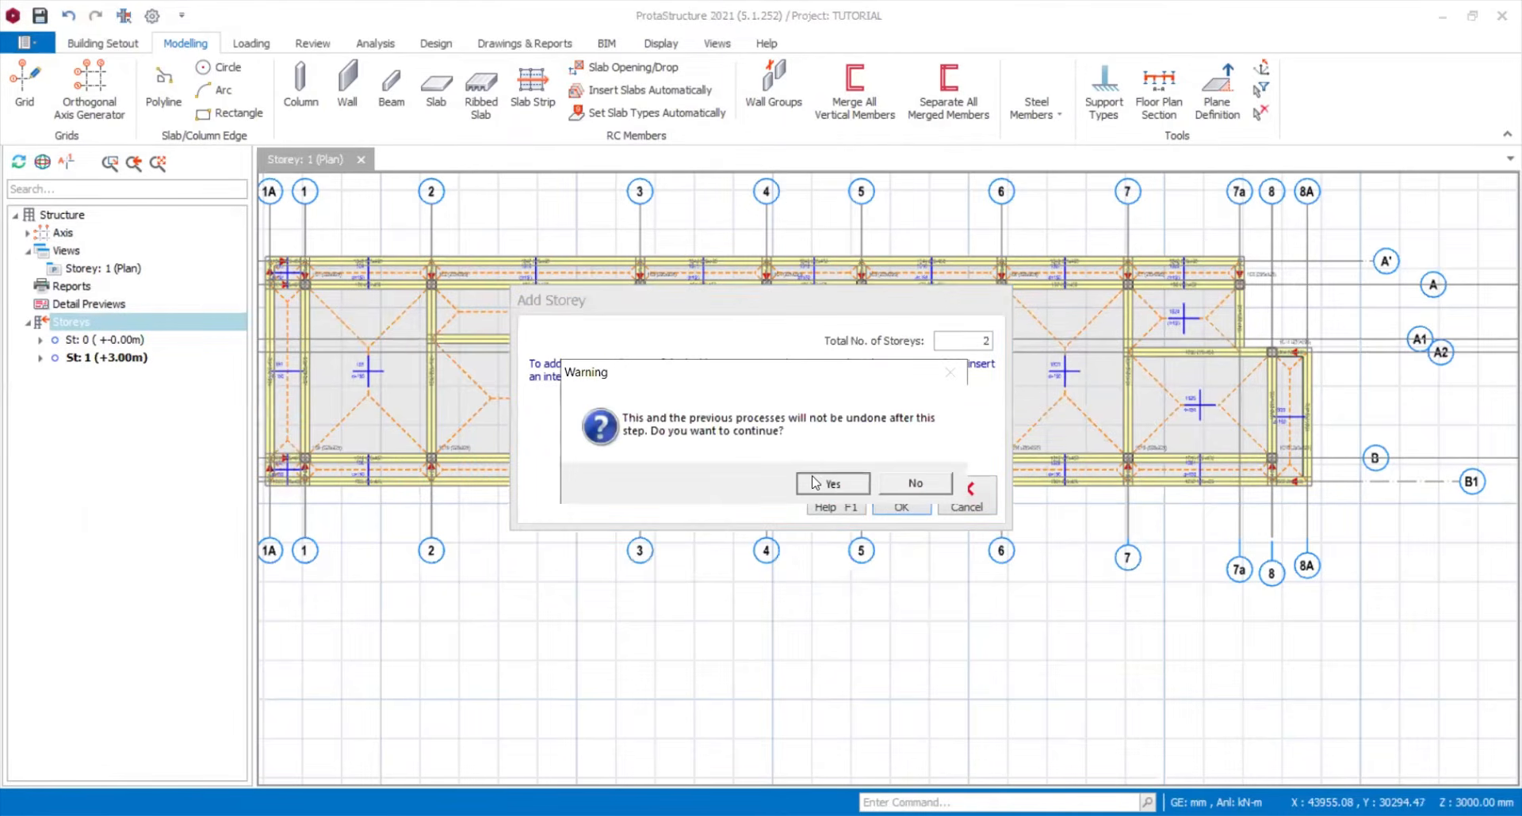
{"action": "left_click", "coordinate": [815, 482]}
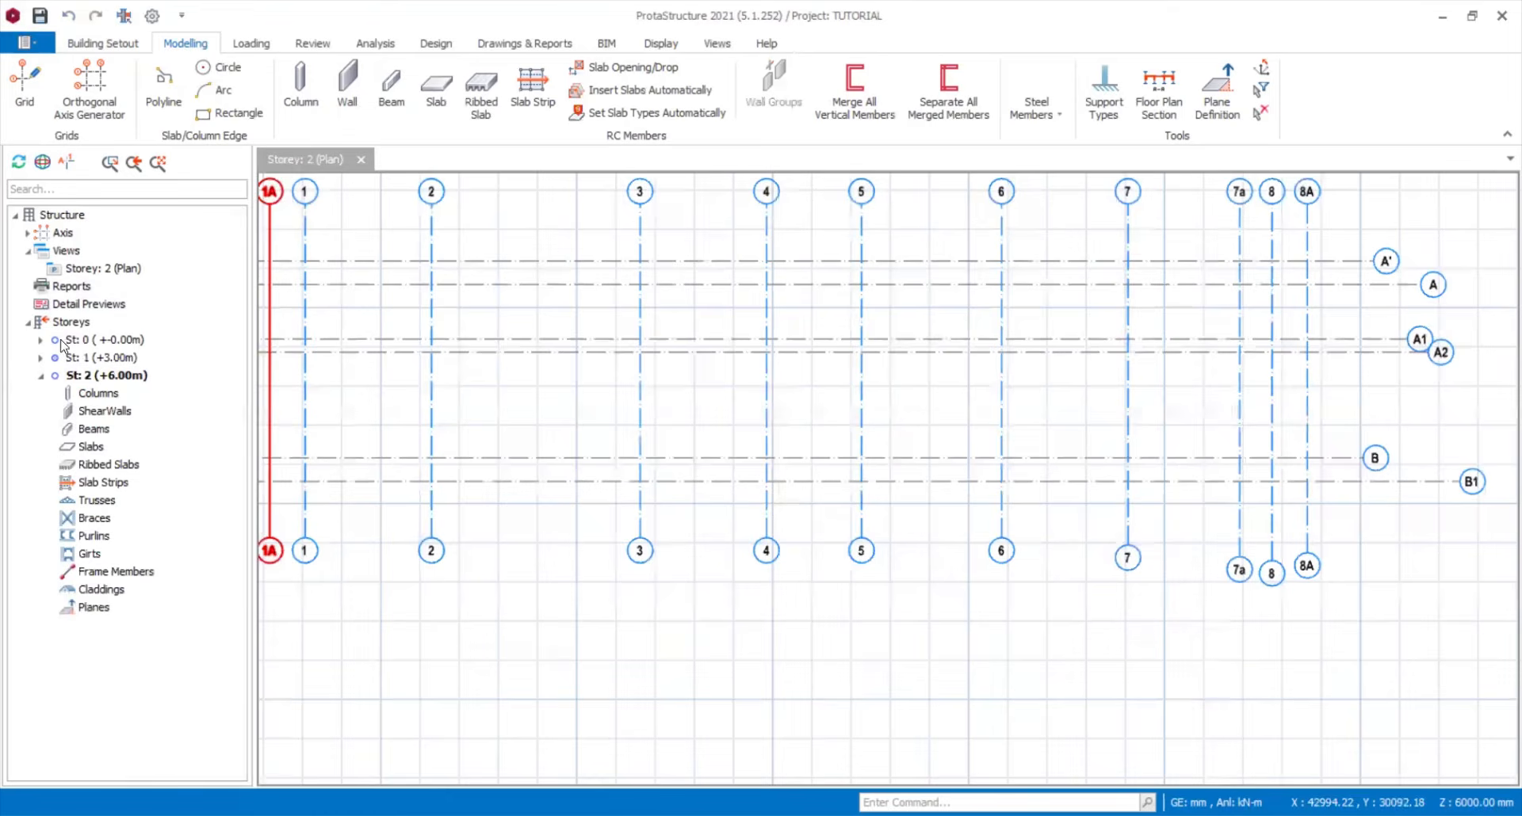
- Edit the storey descriptions, naming storey 1 FIRST FLOOR and storey 2 ROOF
{"action": "right_click", "coordinate": [76, 327]}
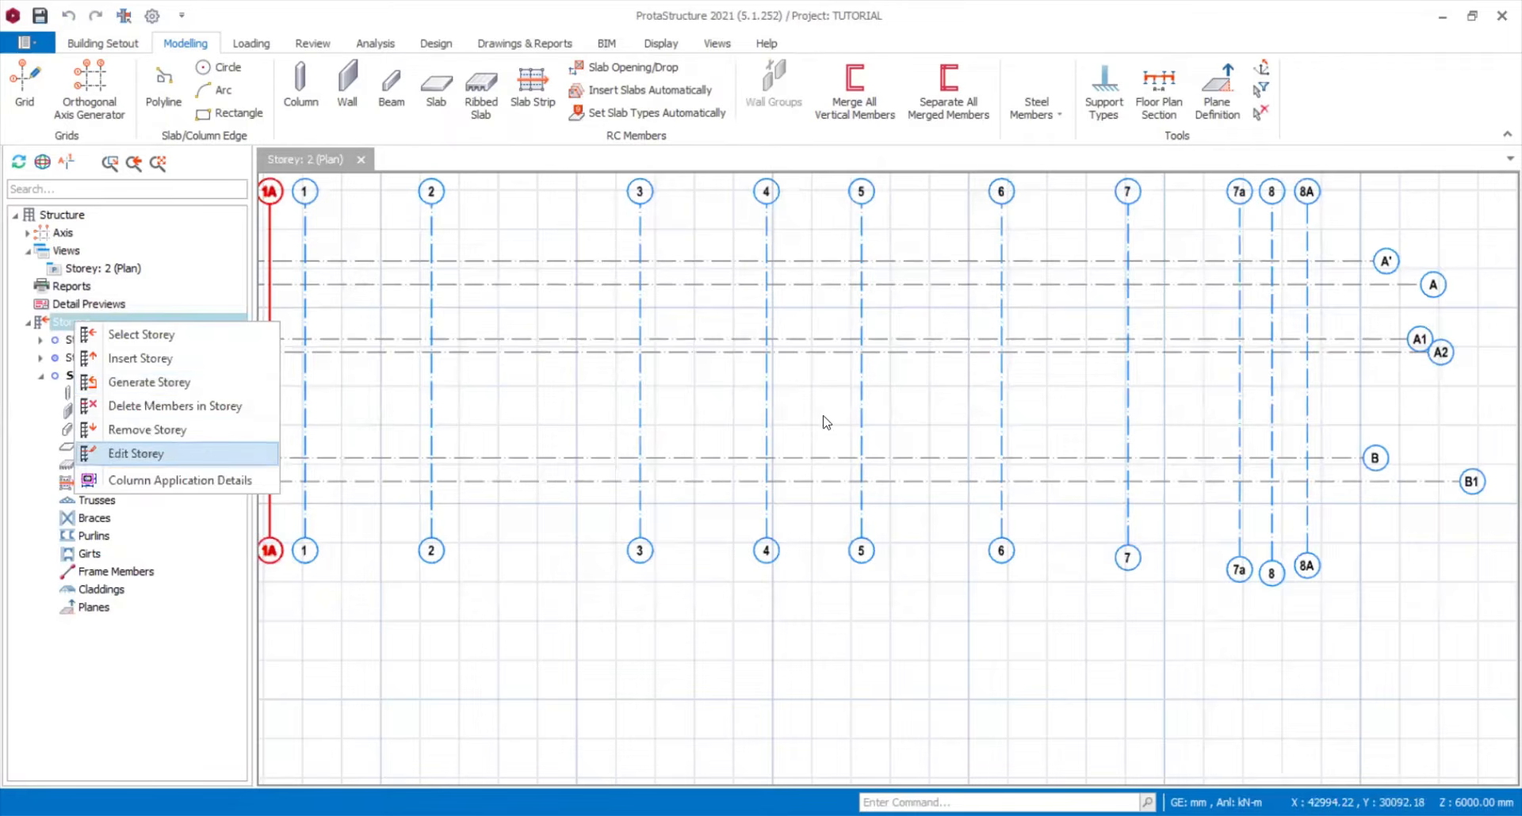
{"action": "key", "text": "Return"}
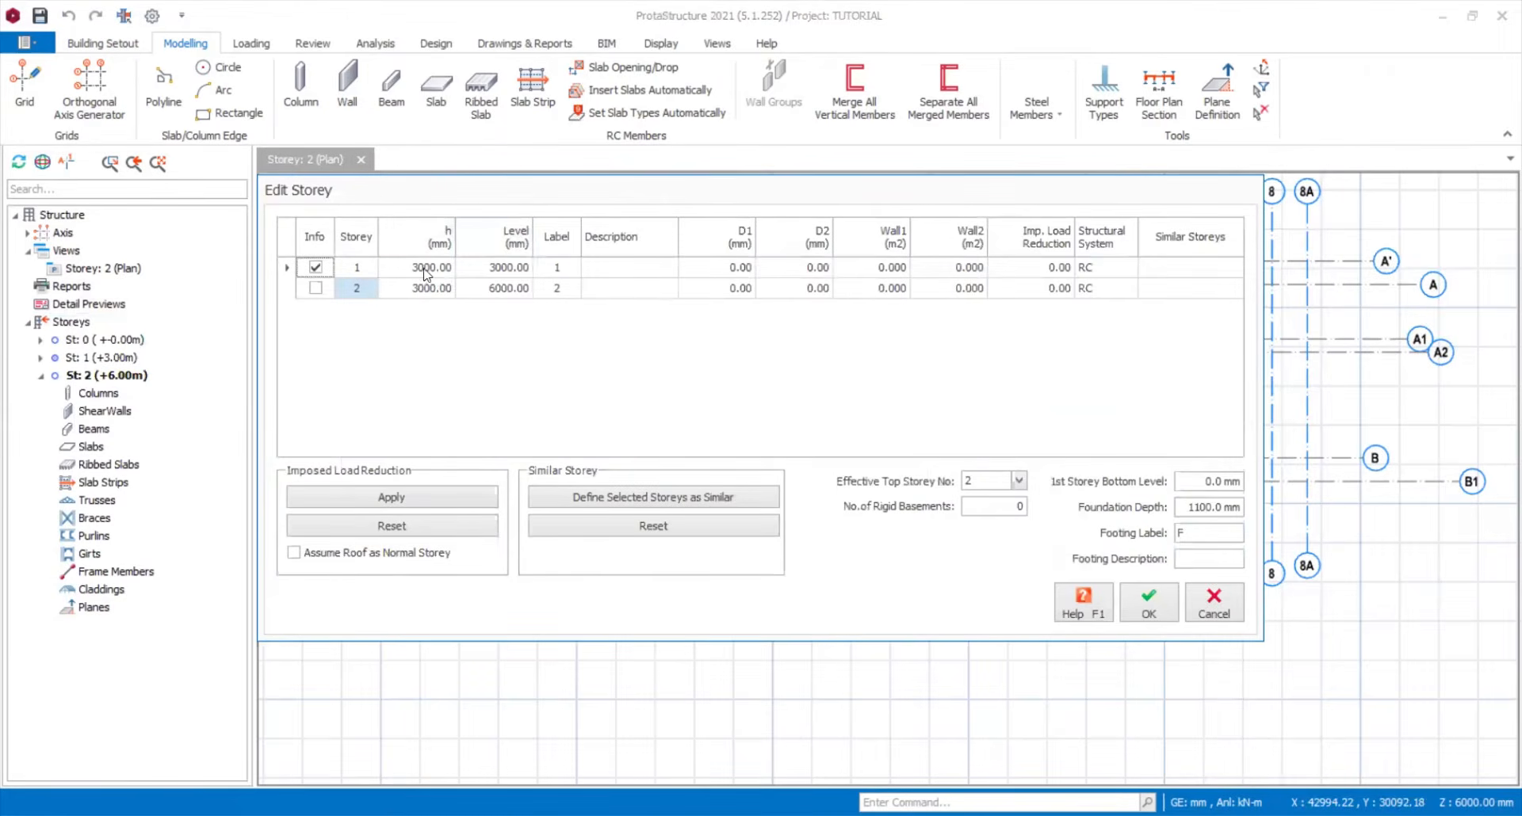
{"action": "left_click", "coordinate": [648, 266]}
{"action": "left_click", "coordinate": [650, 264]}
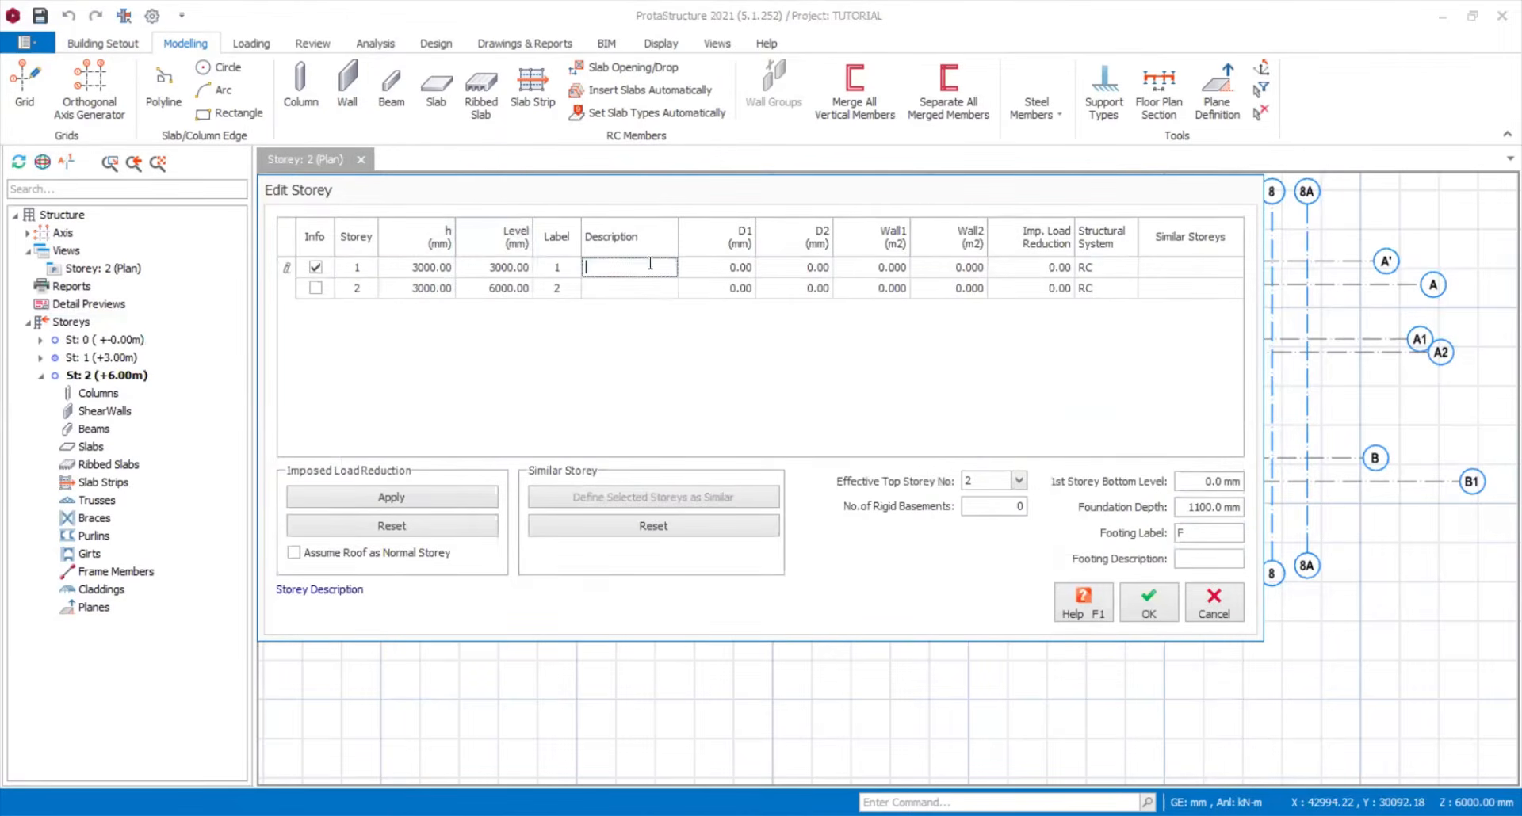
{"action": "type", "text": "FIRST FLOOR"}
{"action": "left_click", "coordinate": [646, 288]}
{"action": "left_click", "coordinate": [644, 288]}
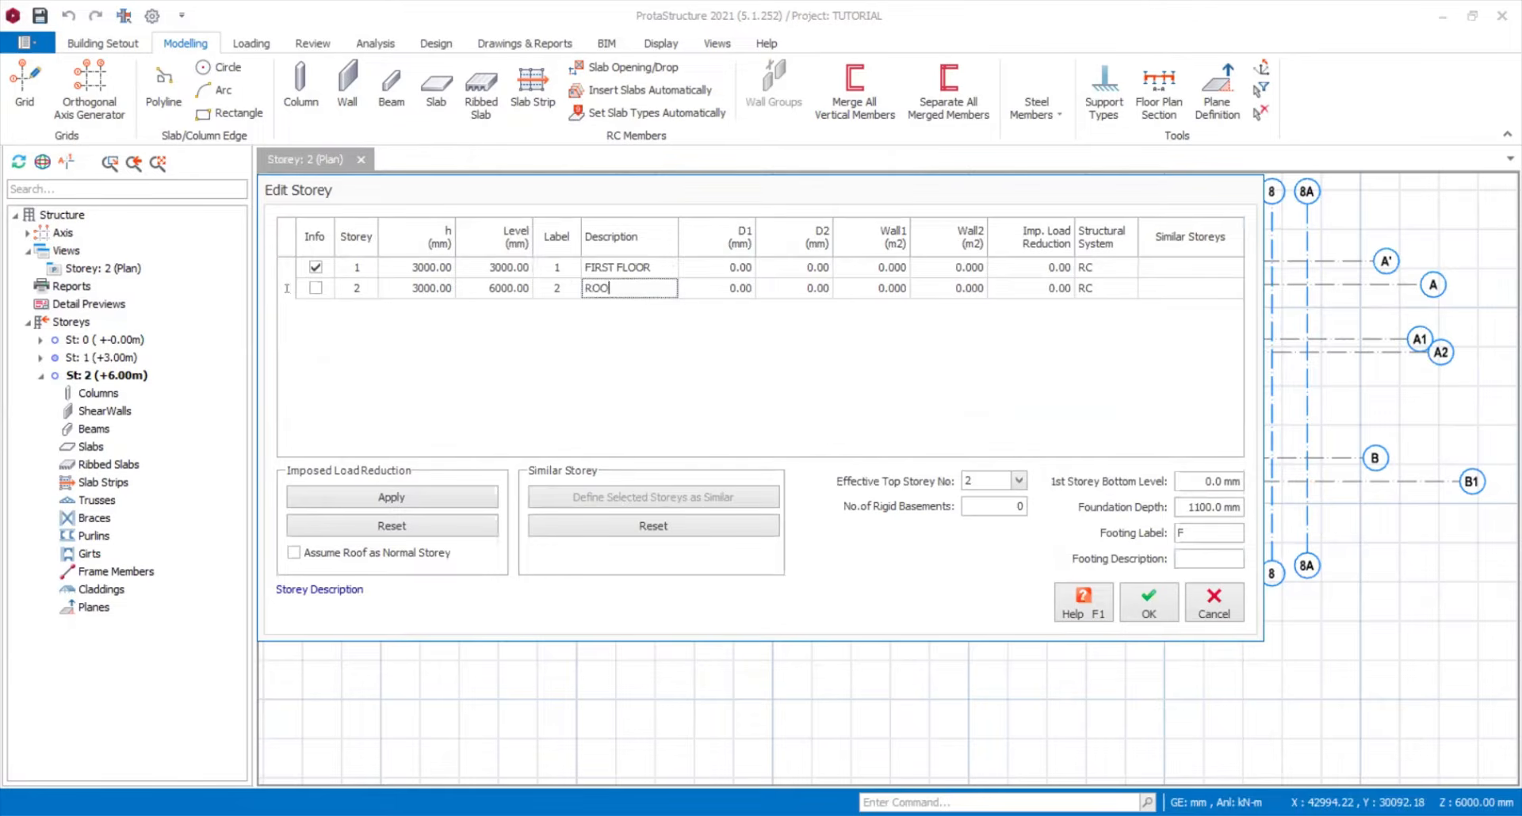
{"action": "left_click", "coordinate": [1149, 604]}
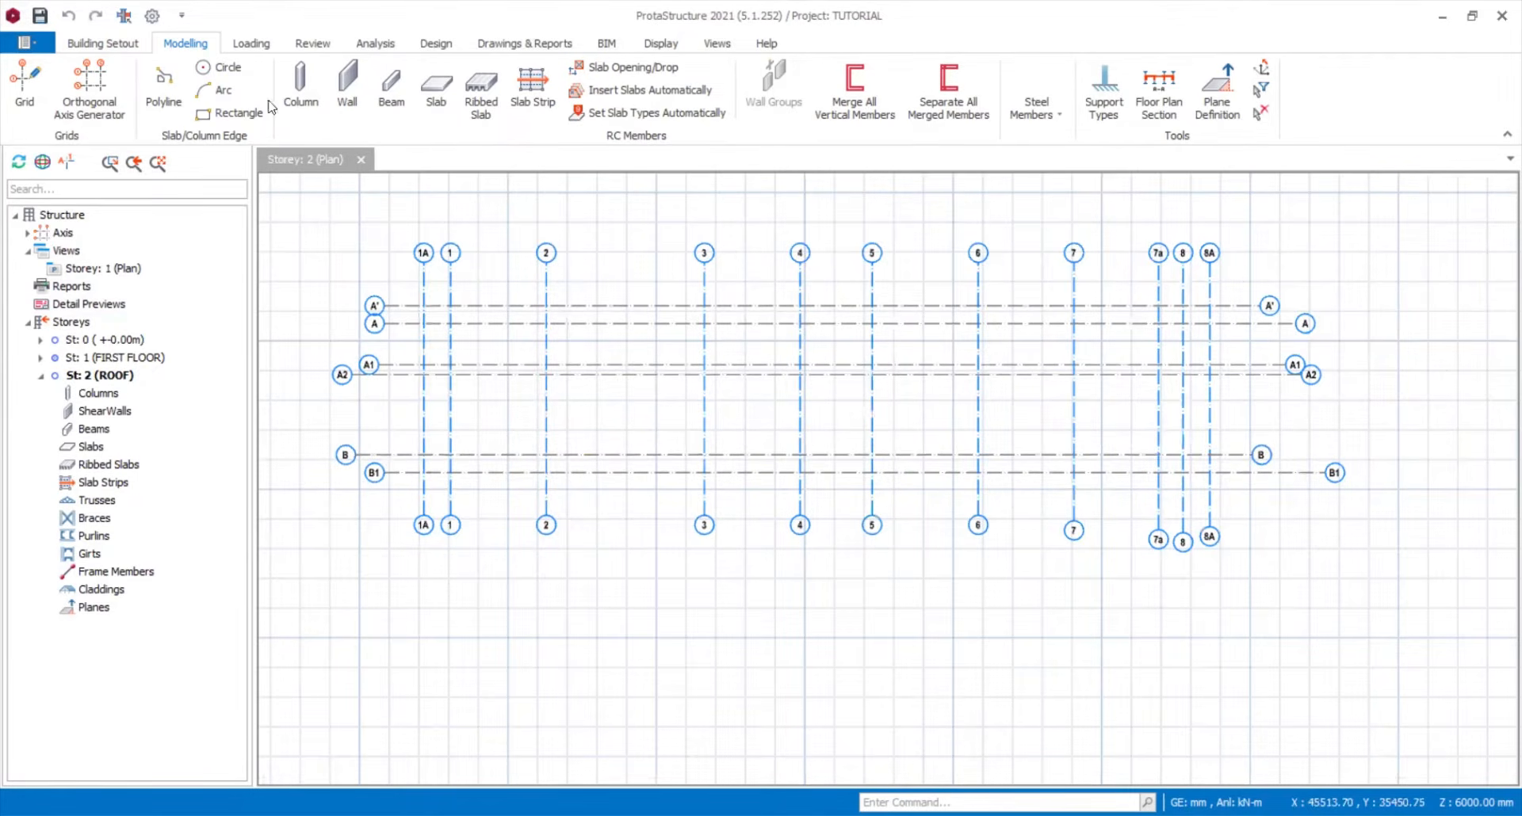
- Reassign the external reference drawing to storey 2
{"action": "left_click", "coordinate": [88, 45]}
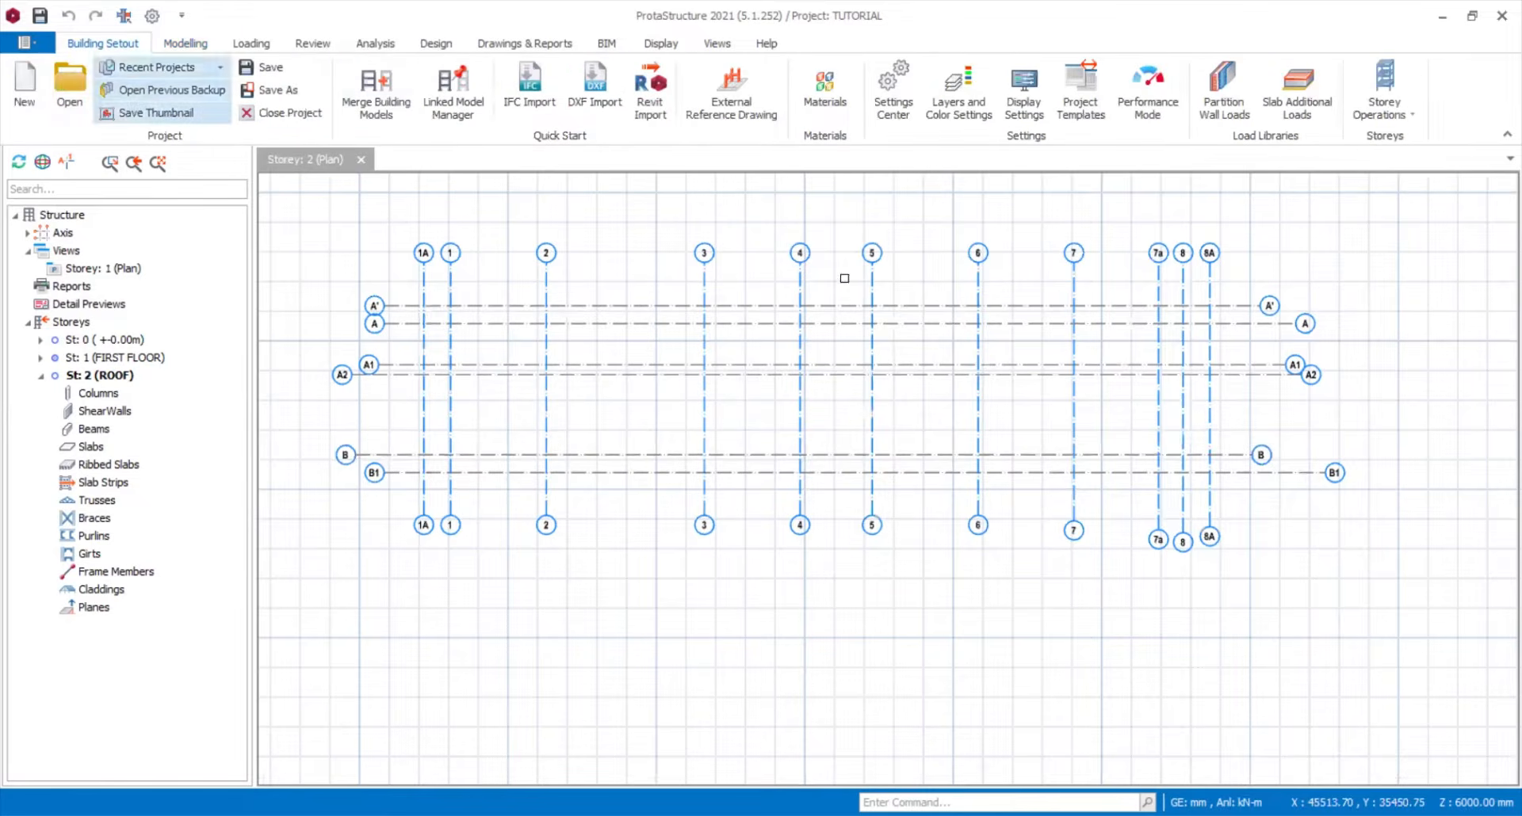
{"action": "left_click", "coordinate": [757, 114]}
{"action": "left_click", "coordinate": [447, 272]}
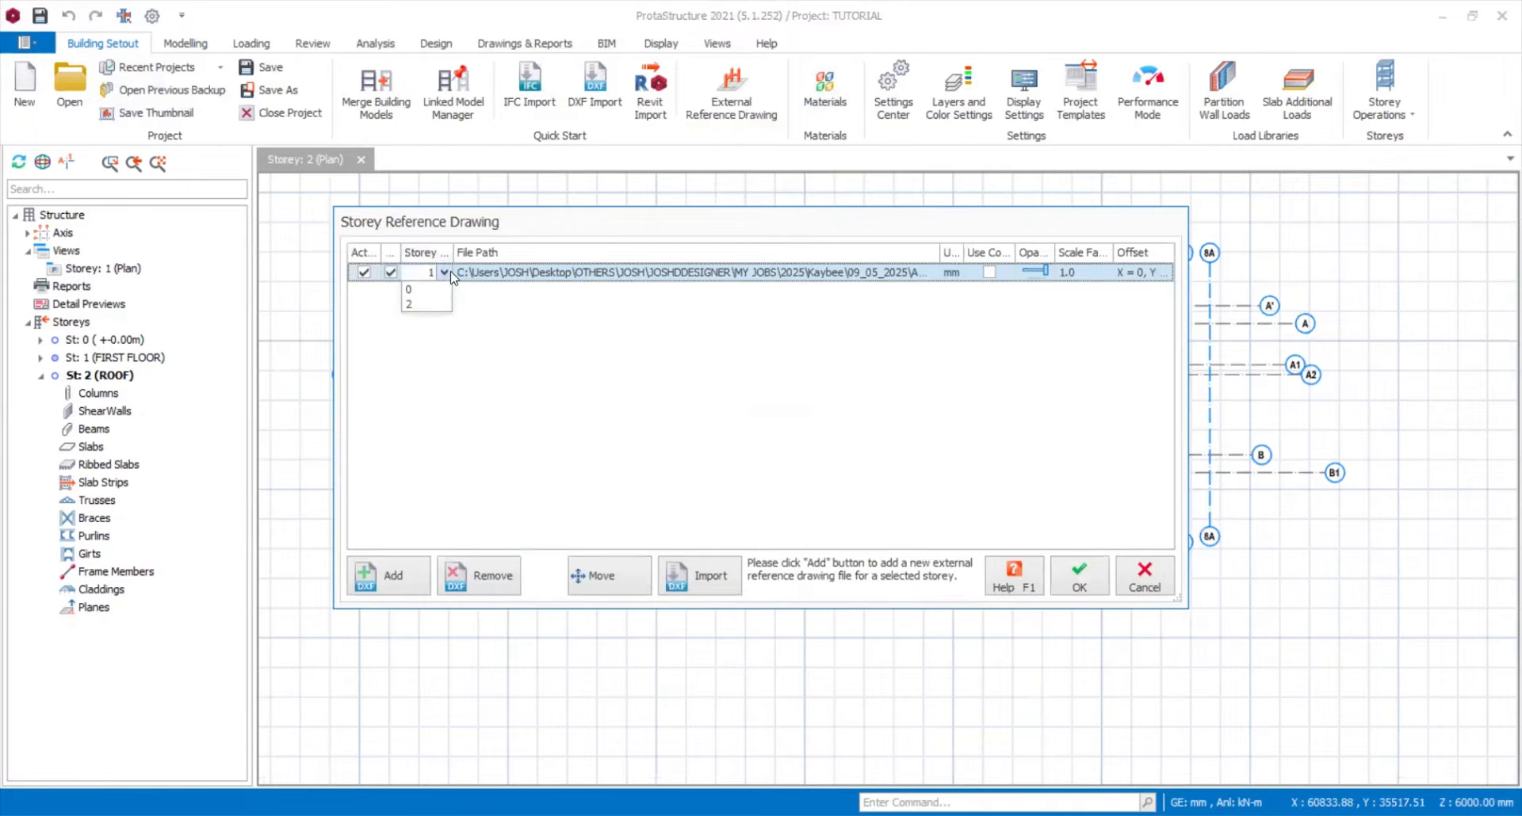
{"action": "left_click", "coordinate": [403, 298]}
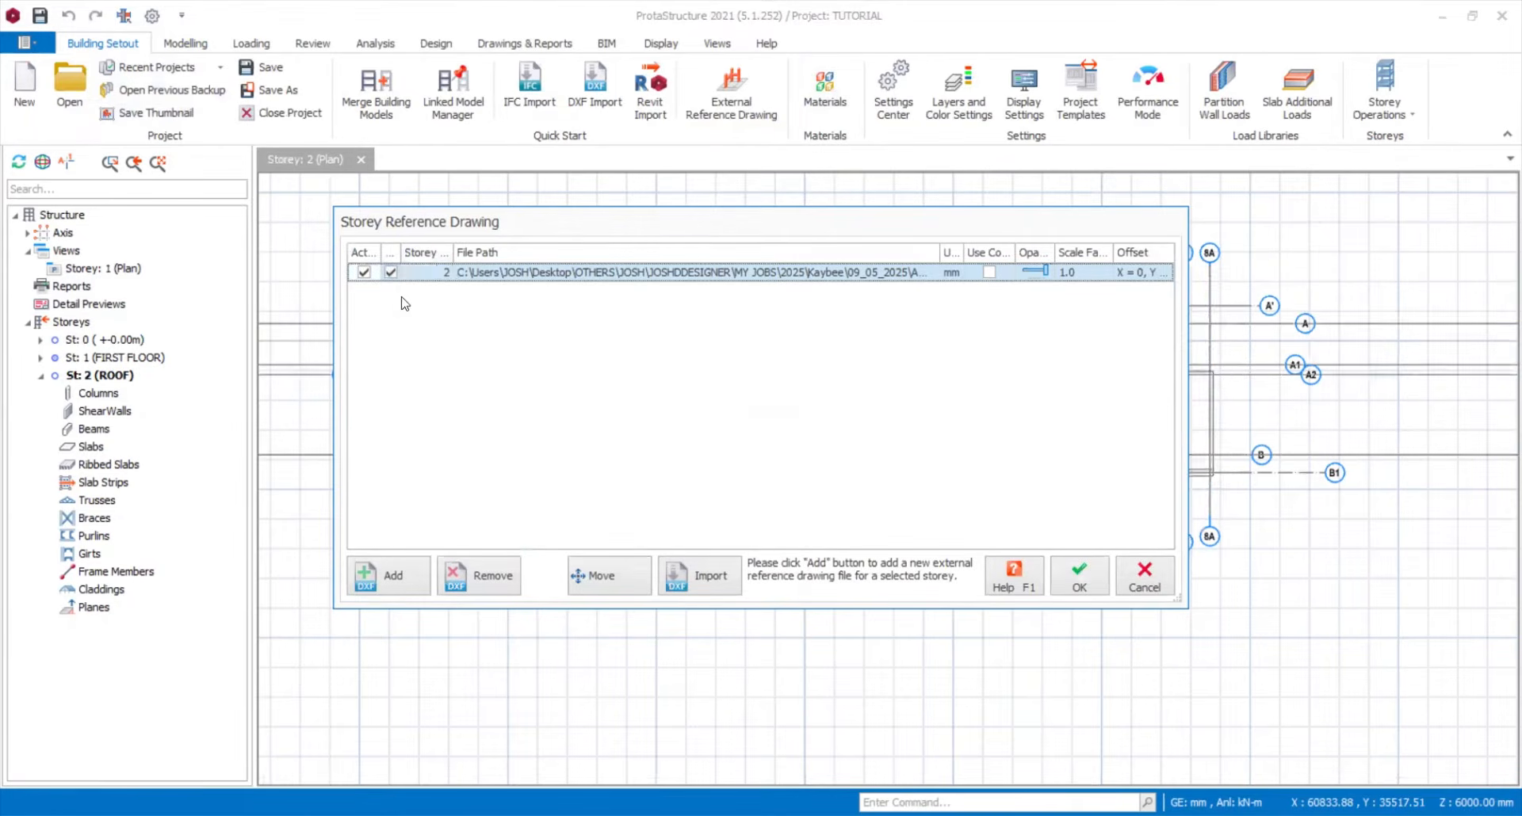
- Move the reference drawing so the roof layout's column centre at axes 1 and A lands on the model's matching axis intersection
{"action": "left_click", "coordinate": [576, 579]}
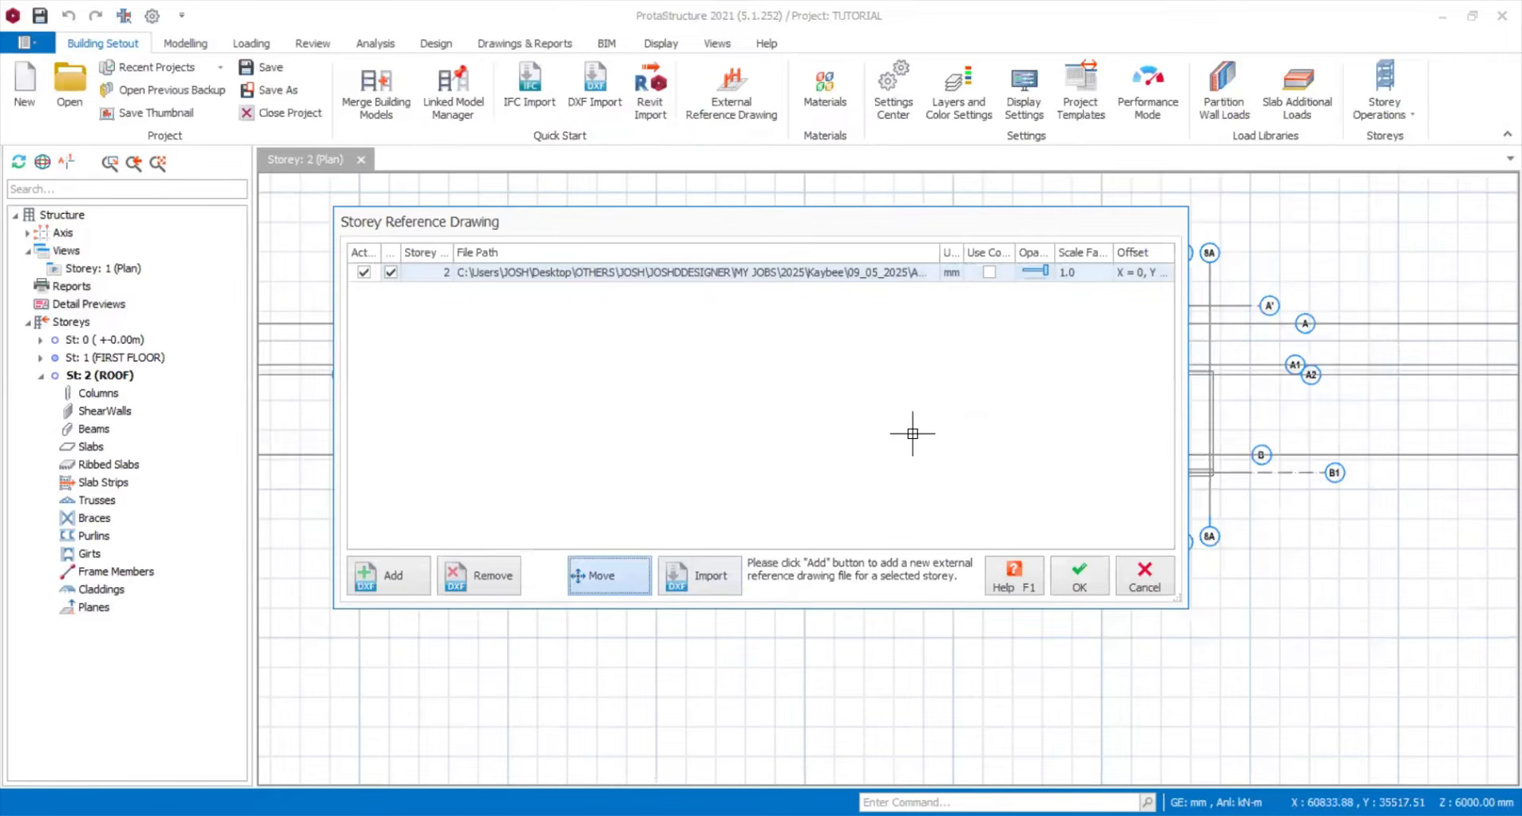
{"action": "scroll", "coordinate": [913, 437], "scroll_direction": "down", "scroll_amount": 3}
{"action": "scroll", "coordinate": [998, 438], "scroll_direction": "up", "scroll_amount": 3}
{"action": "scroll", "coordinate": [1350, 434], "scroll_direction": "down", "scroll_amount": 3}
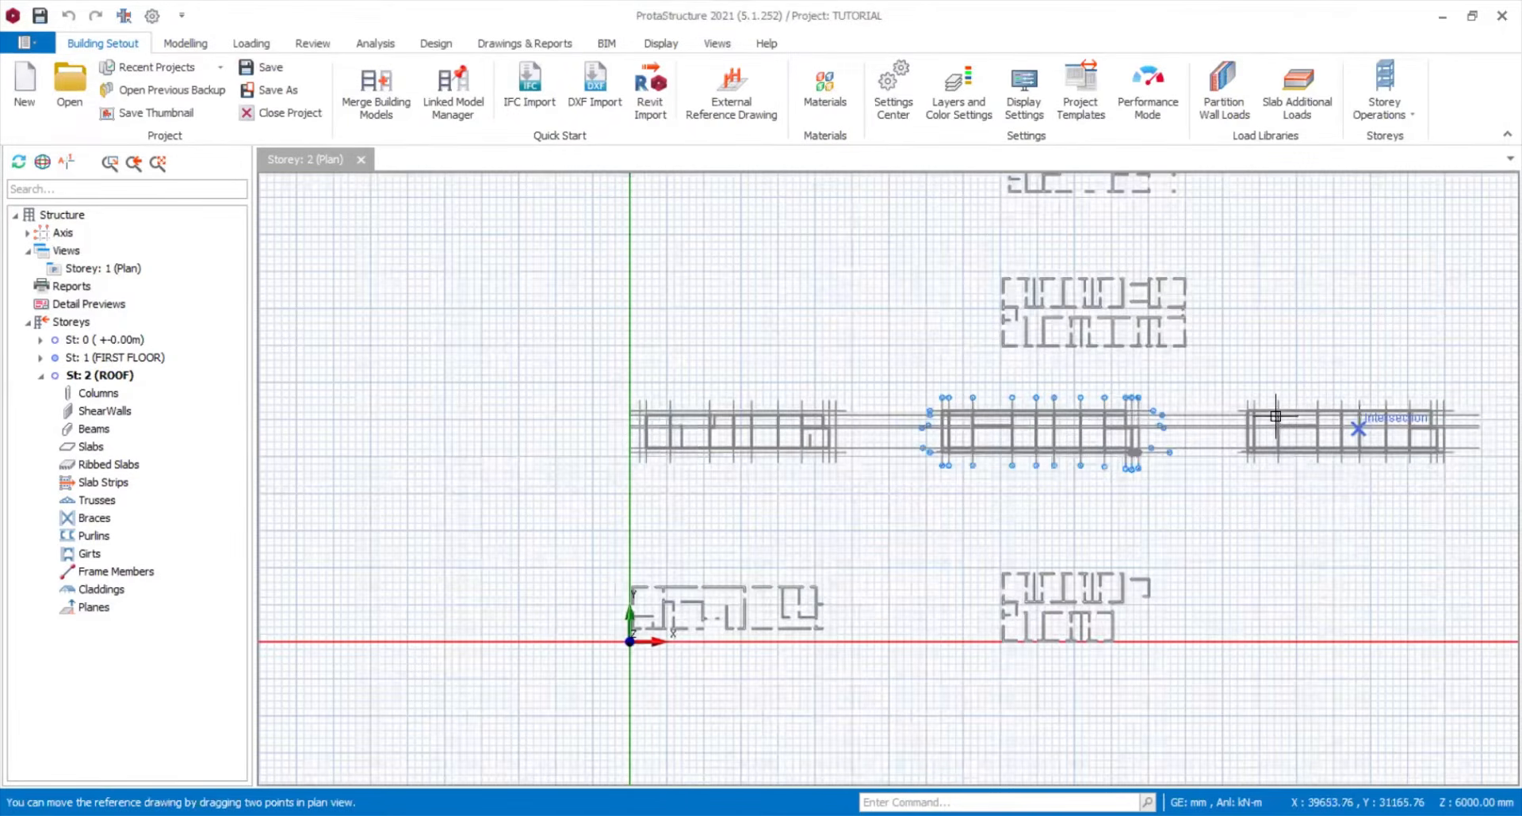
{"action": "scroll", "coordinate": [1153, 467], "scroll_direction": "up", "scroll_amount": 5}
{"action": "left_click", "coordinate": [1153, 467]}
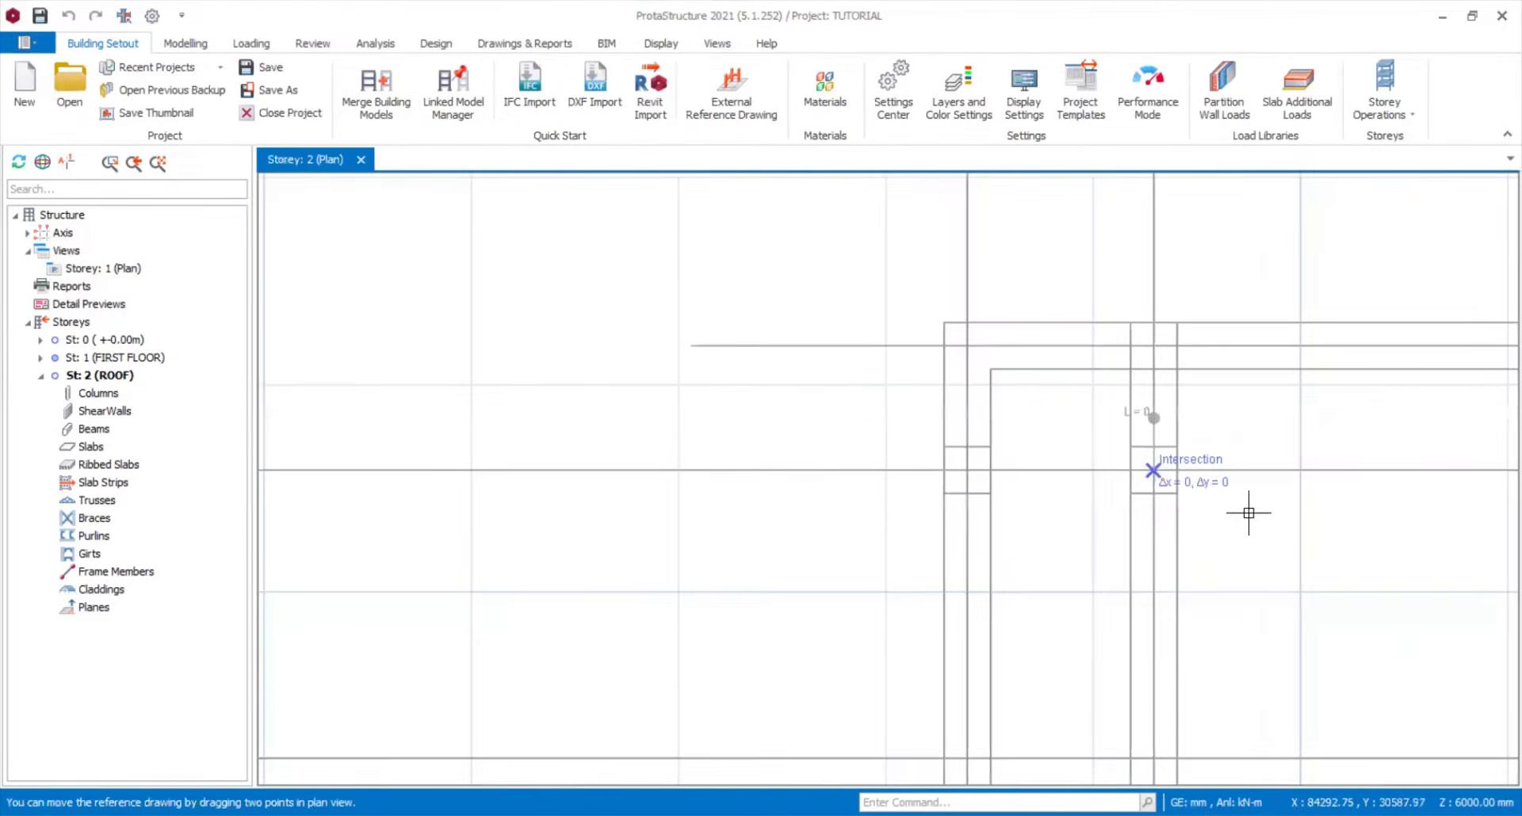
{"action": "scroll", "coordinate": [1246, 510], "scroll_direction": "down", "scroll_amount": 5}
{"action": "middle_click_drag", "start_coordinate": [932, 537], "coordinate": [1452, 535]}
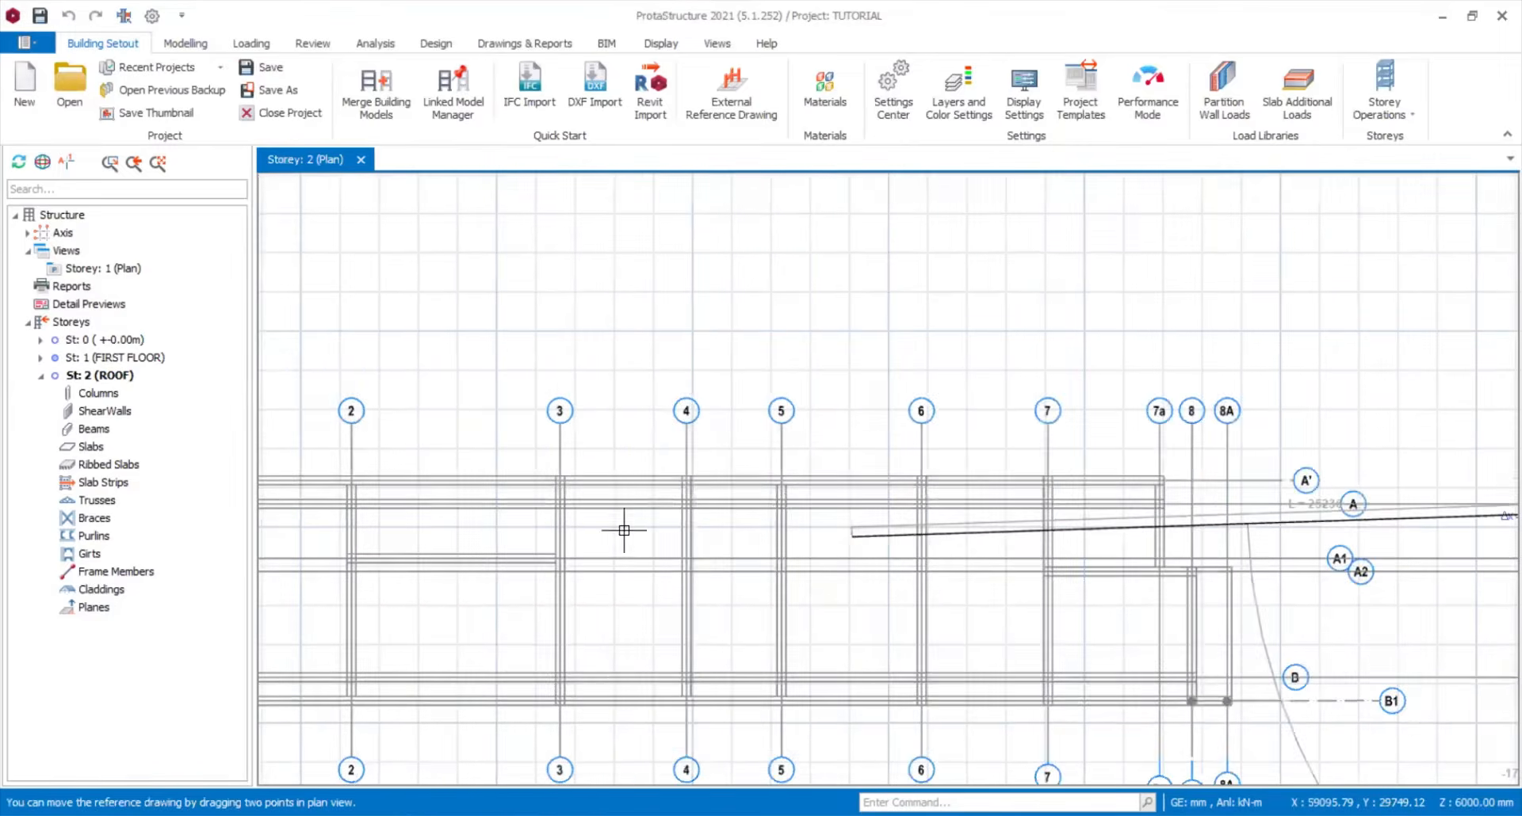
{"action": "middle_click_drag", "start_coordinate": [624, 531], "coordinate": [1034, 493]}
{"action": "scroll", "coordinate": [650, 473], "scroll_direction": "up", "scroll_amount": 5}
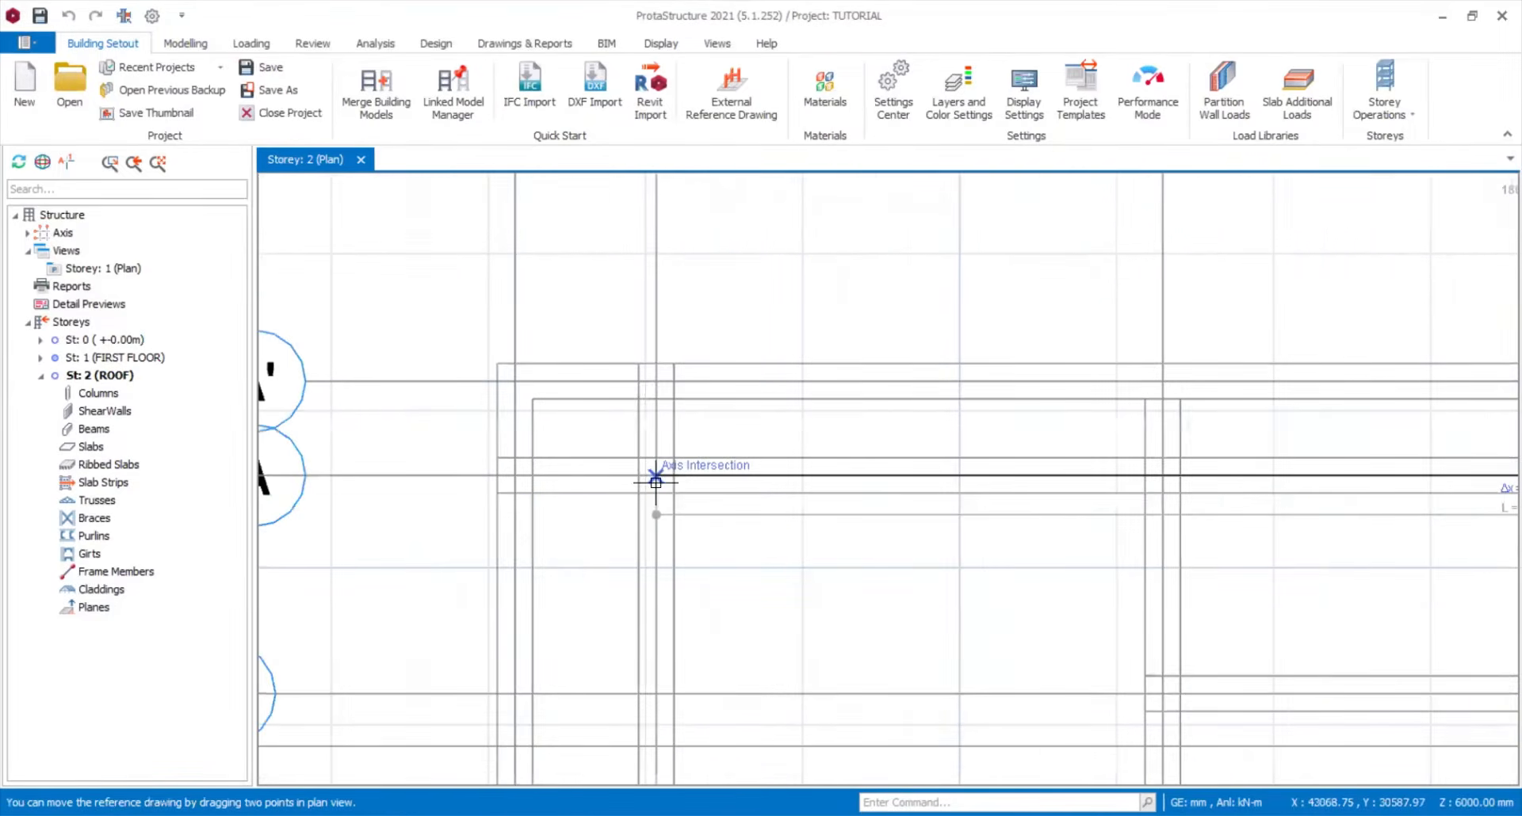
{"action": "left_click", "coordinate": [657, 477]}
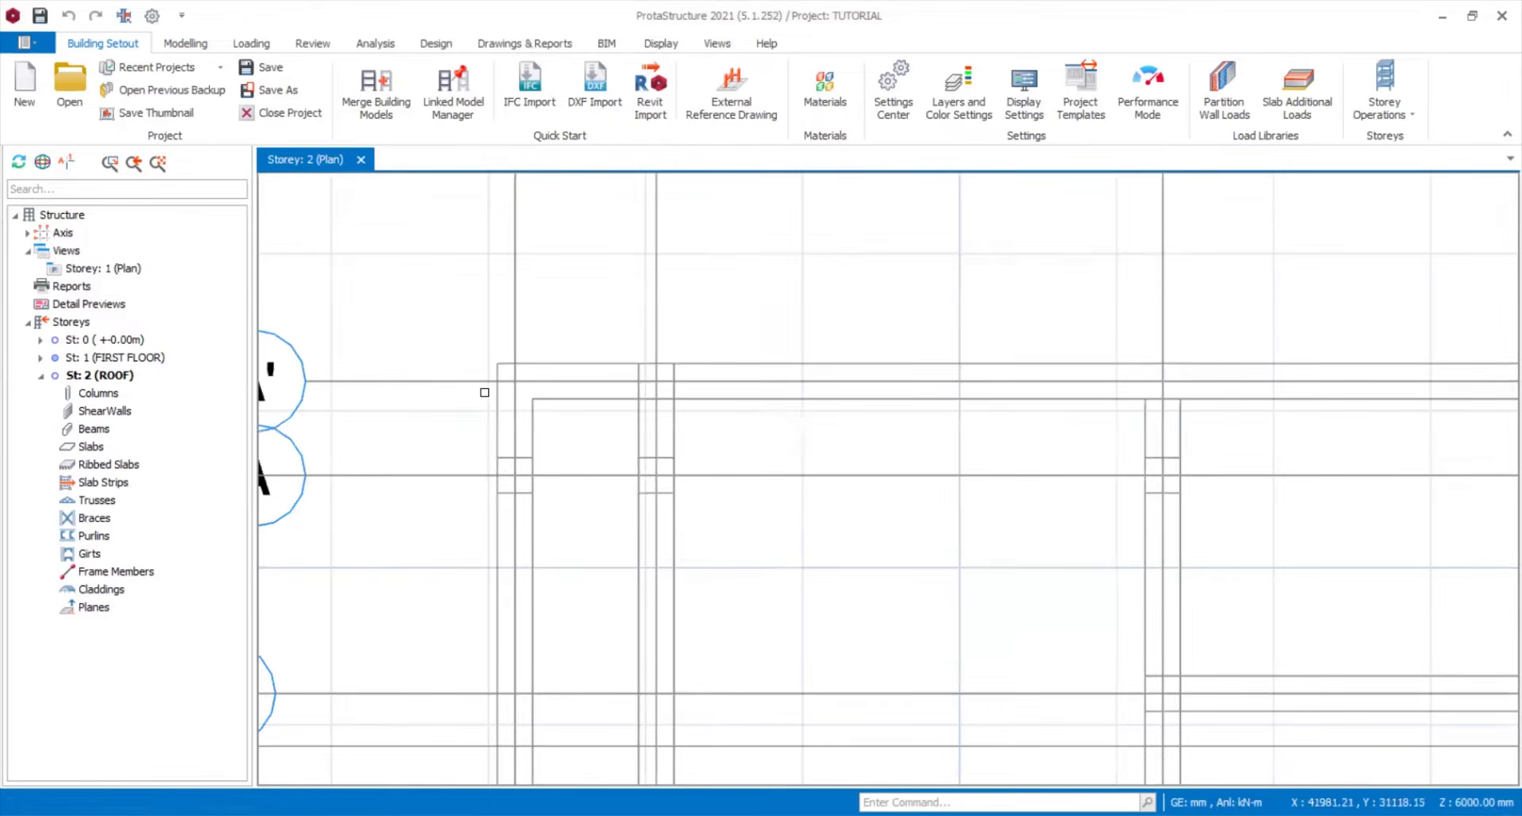
- Examine how the moved reference drawing lines up with the axis grid across the roof plan
{"action": "scroll", "coordinate": [513, 418], "scroll_direction": "down", "scroll_amount": 6}
{"action": "scroll", "coordinate": [749, 470], "scroll_direction": "down", "scroll_amount": 3}
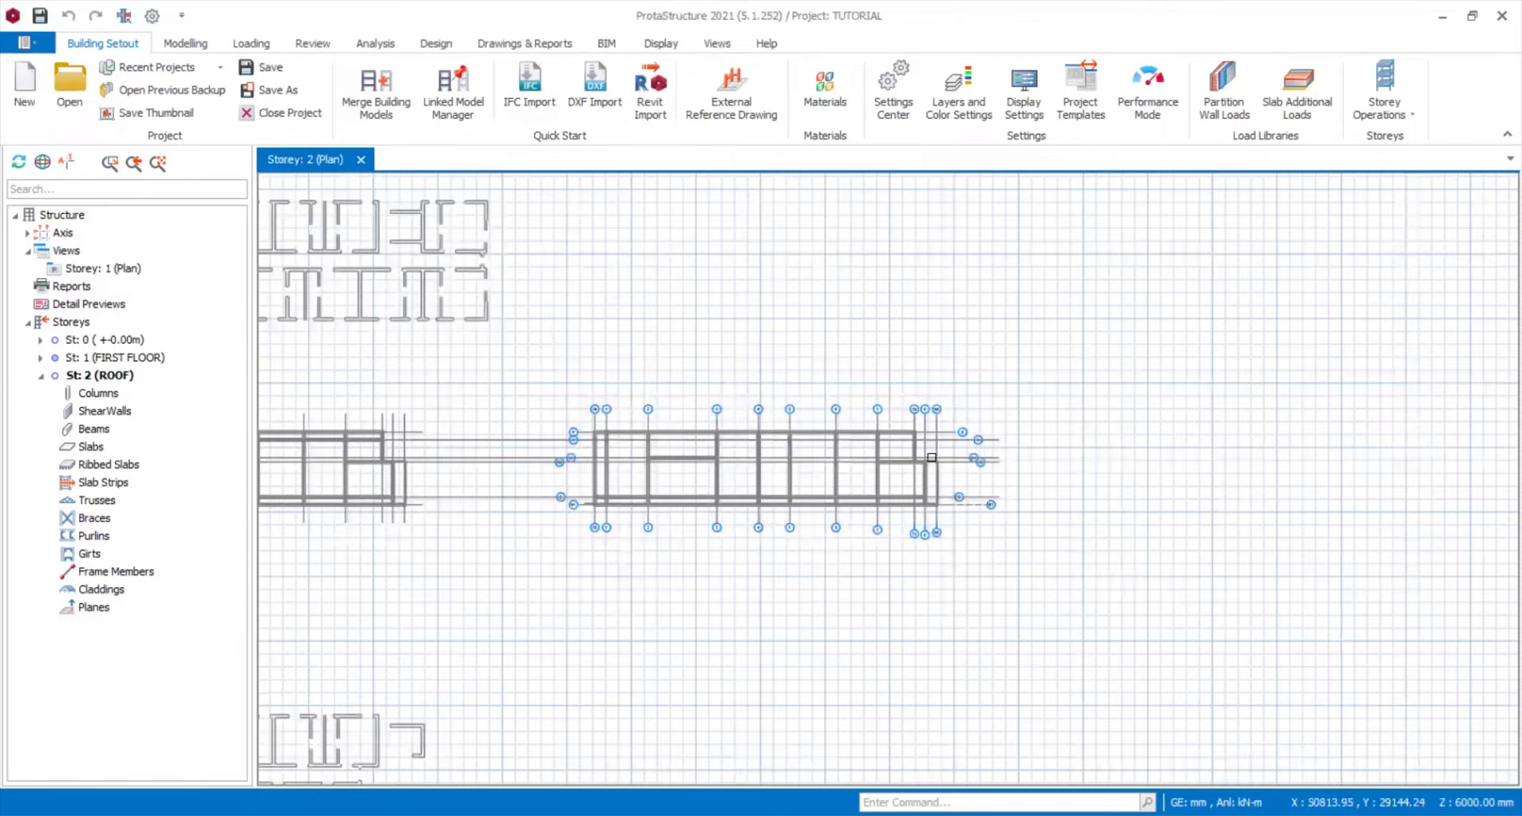
{"action": "scroll", "coordinate": [932, 457], "scroll_direction": "up", "scroll_amount": 4}
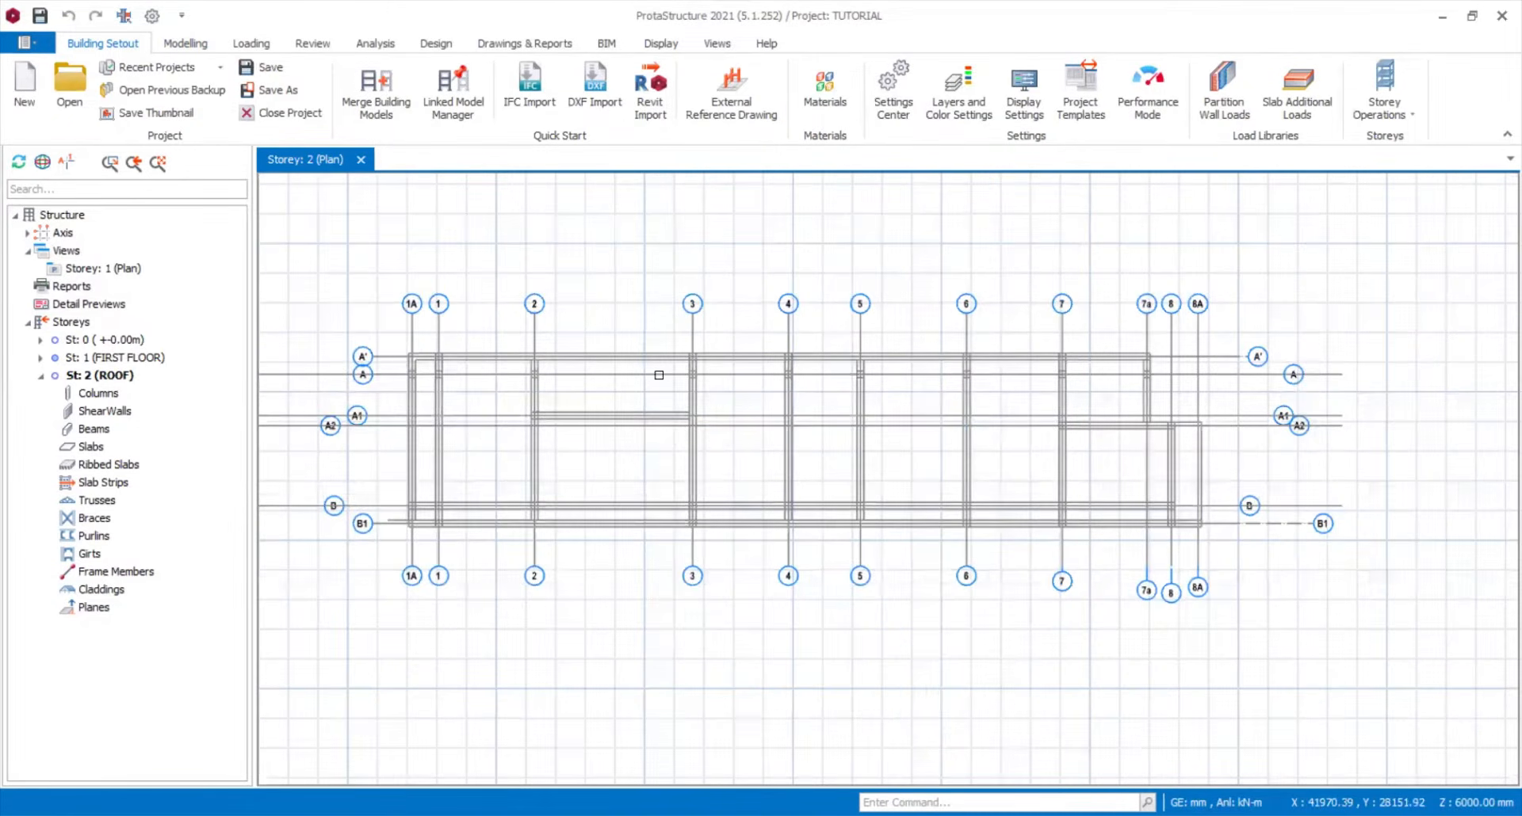
{"action": "scroll", "coordinate": [1180, 354], "scroll_direction": "up", "scroll_amount": 2}
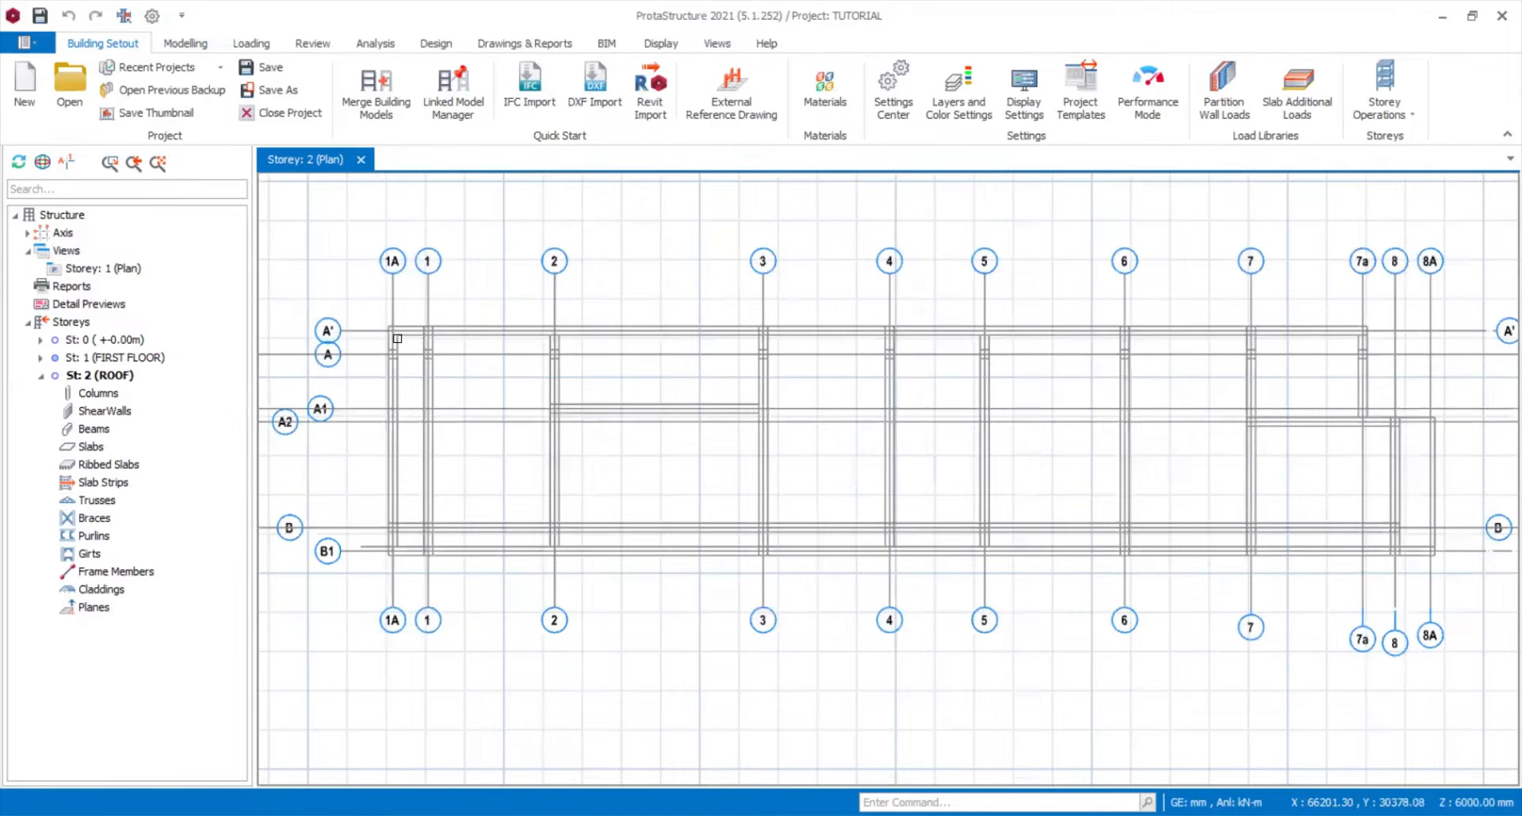
{"action": "scroll", "coordinate": [397, 338], "scroll_direction": "up", "scroll_amount": 3}
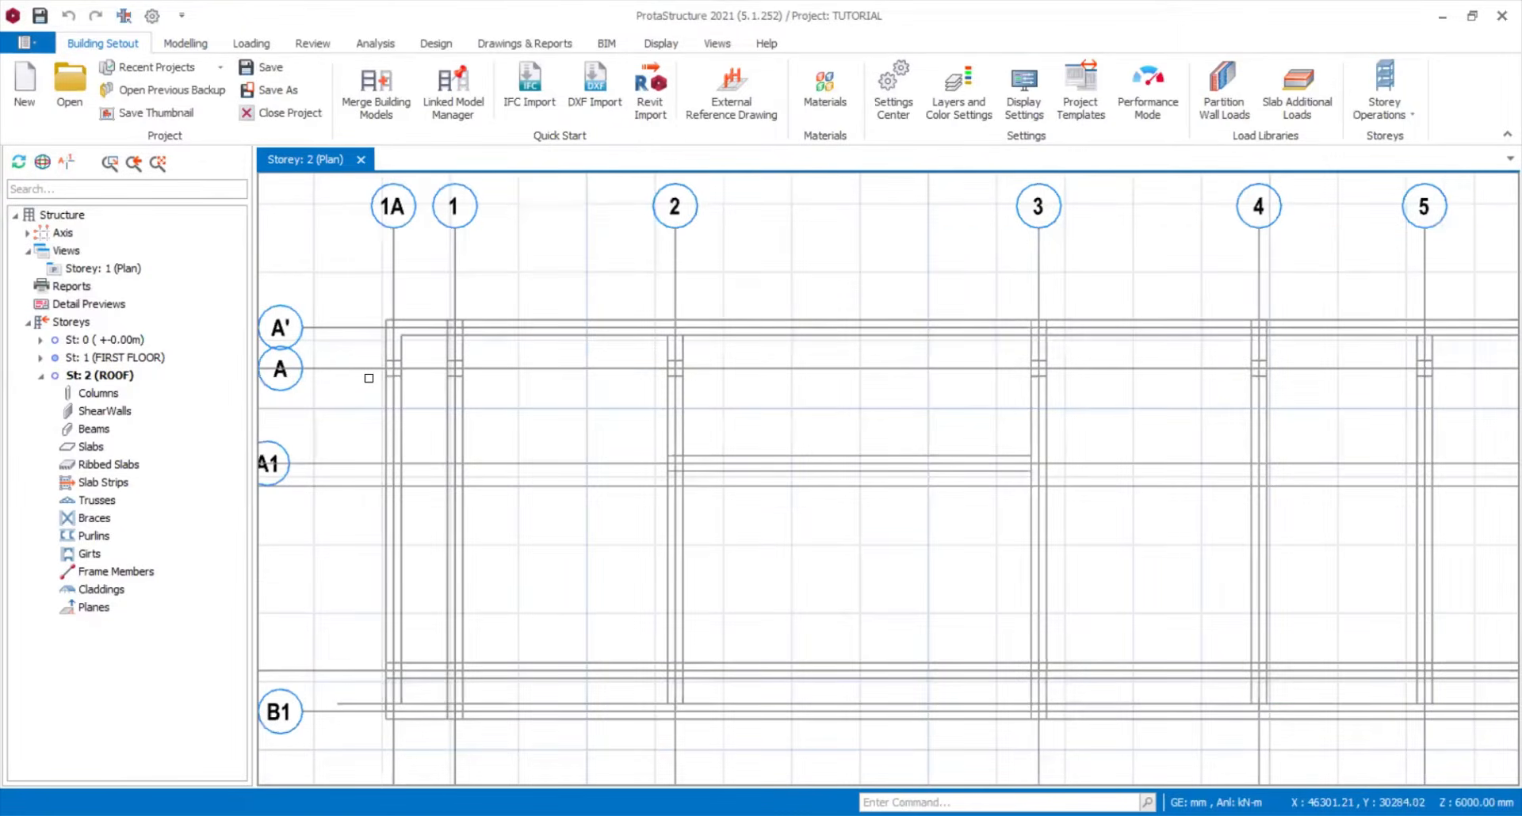
- Check the roof reference layout's column and beam positions along the full length from axis 1A to axis 8A
{"action": "scroll", "coordinate": [376, 378], "scroll_direction": "down", "scroll_amount": 4}
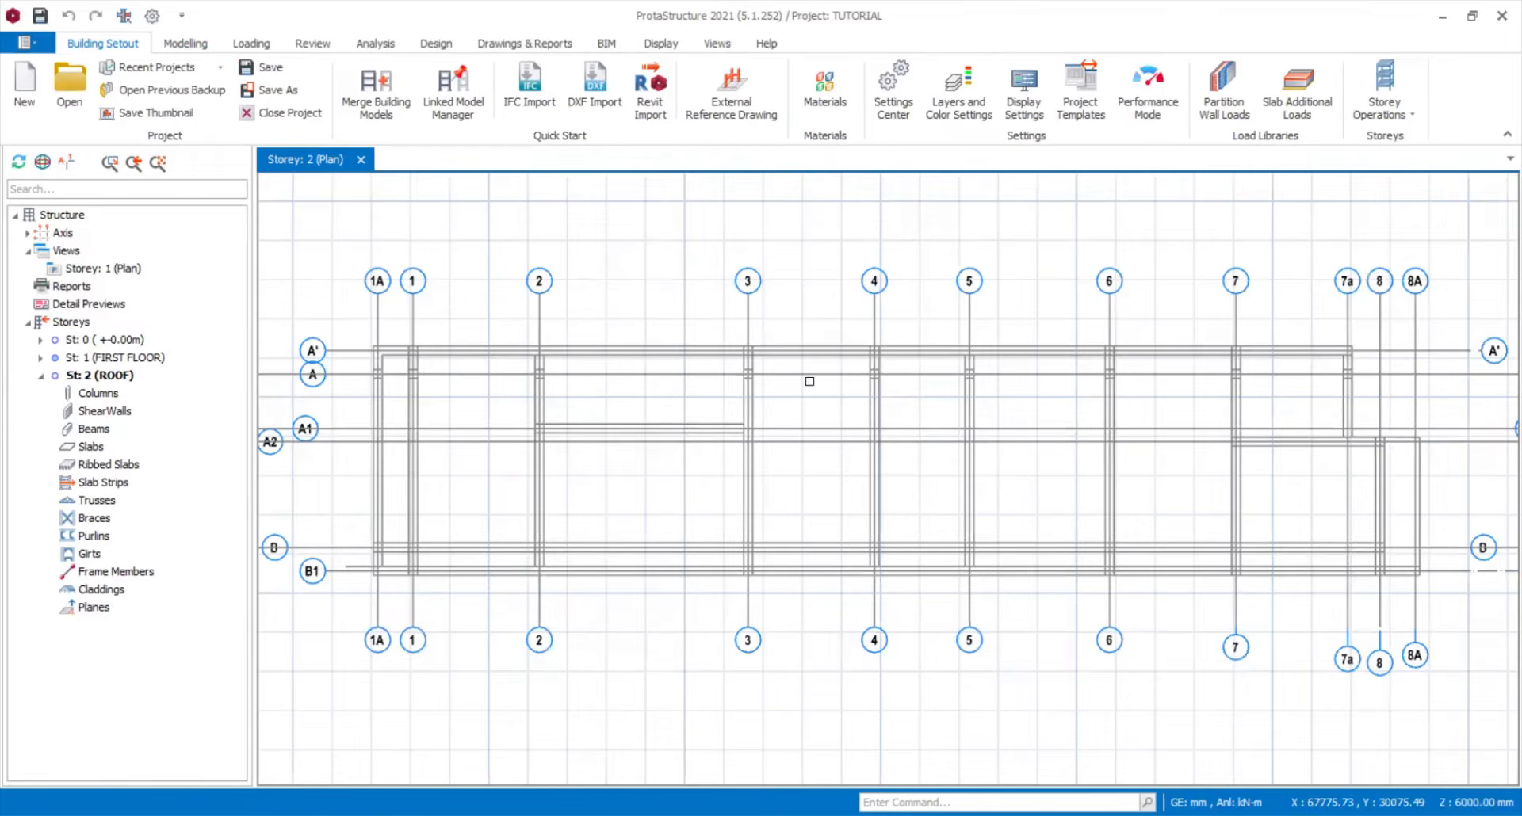
{"action": "middle_click_drag", "start_coordinate": [381, 384], "coordinate": [782, 402]}
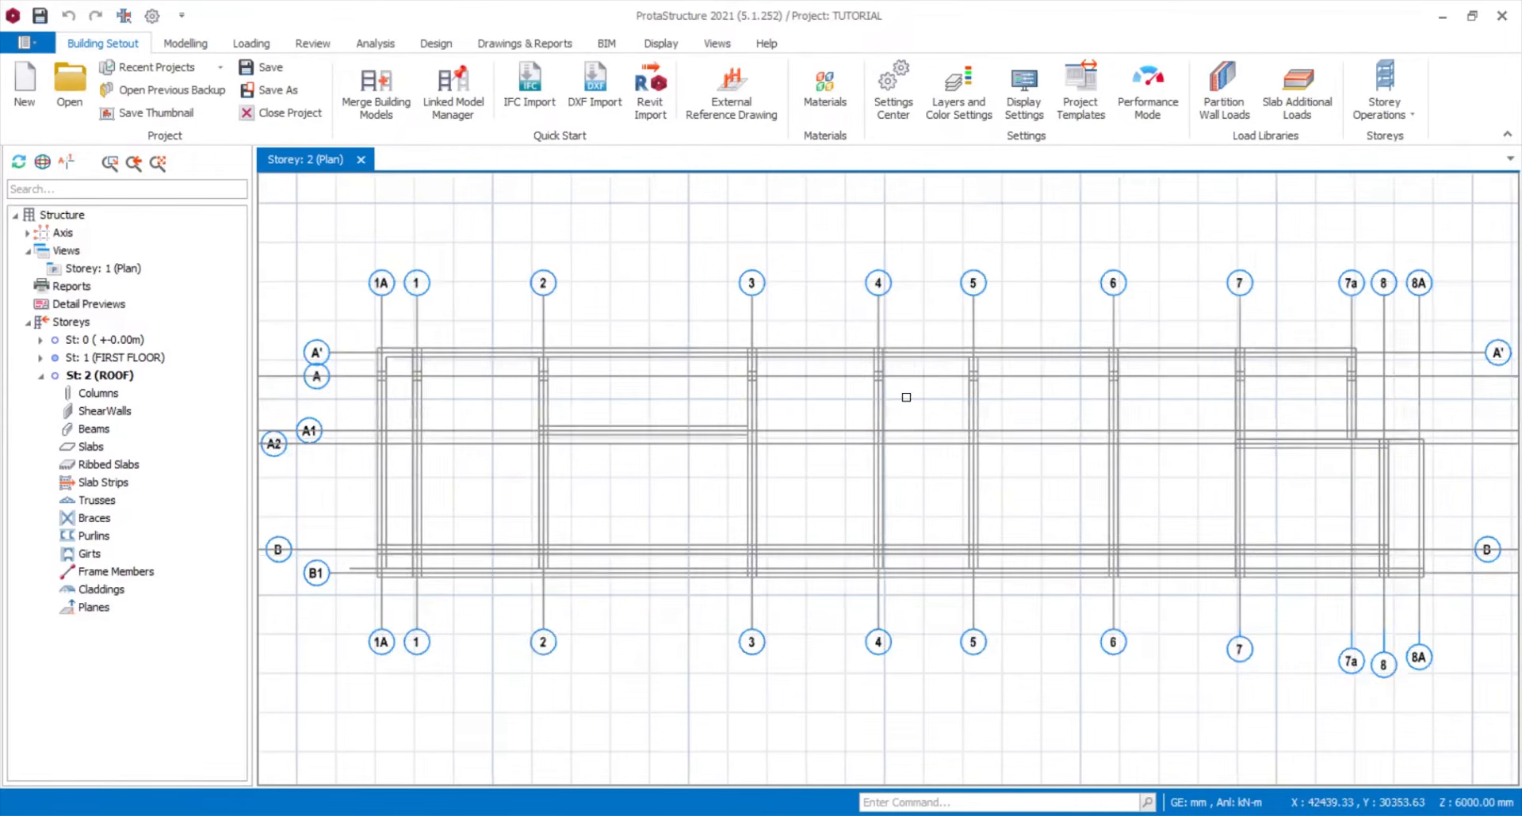
{"action": "scroll", "coordinate": [678, 414], "scroll_direction": "down", "scroll_amount": 2}
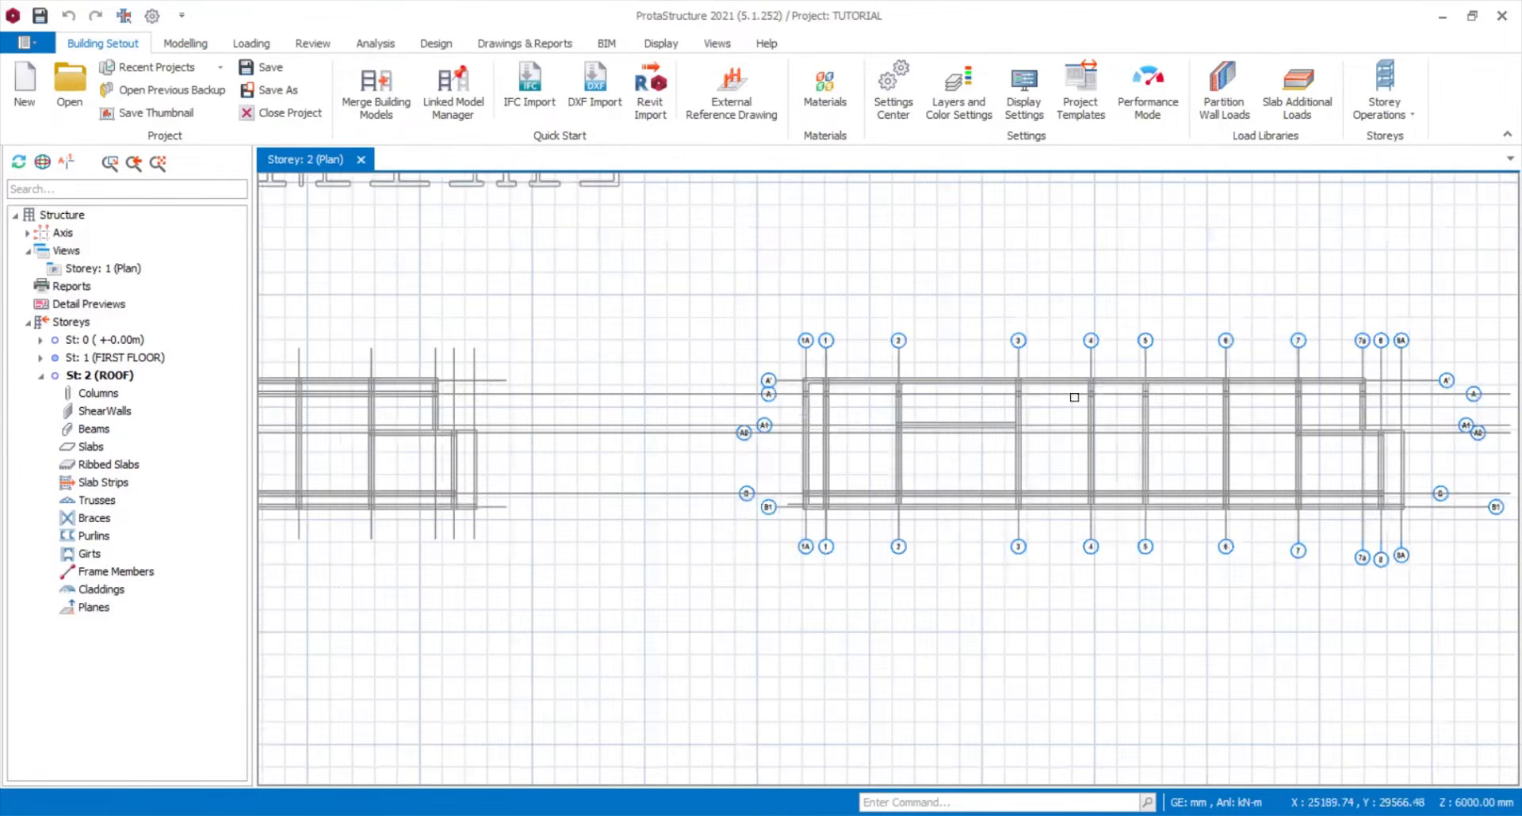
{"action": "scroll", "coordinate": [957, 398], "scroll_direction": "up", "scroll_amount": 1}
{"action": "scroll", "coordinate": [556, 378], "scroll_direction": "up", "scroll_amount": 3}
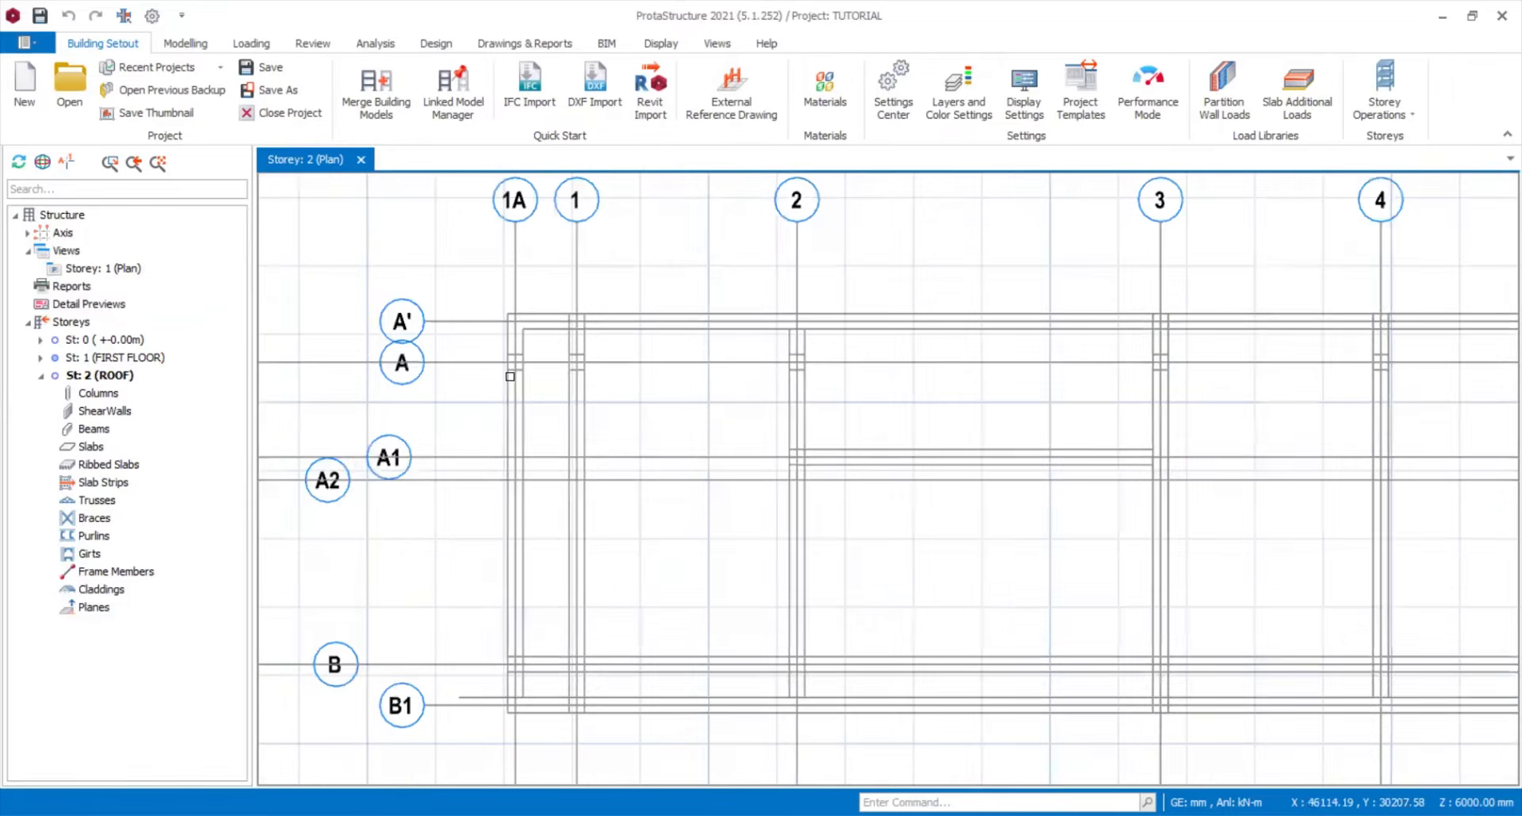
{"action": "scroll", "coordinate": [510, 376], "scroll_direction": "down", "scroll_amount": 1}
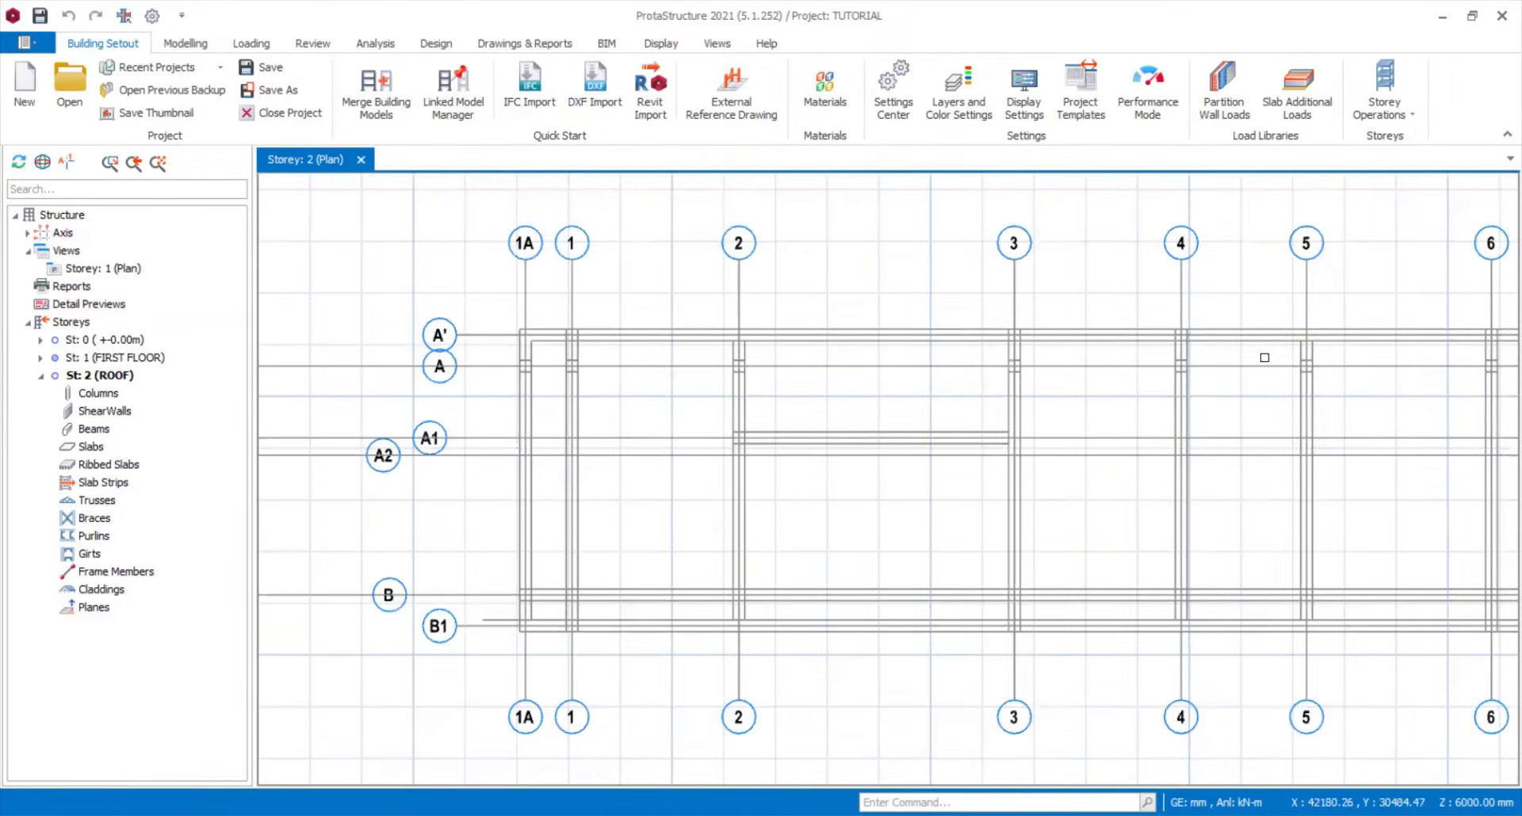
{"action": "middle_click_drag", "start_coordinate": [1001, 364], "coordinate": [816, 362]}
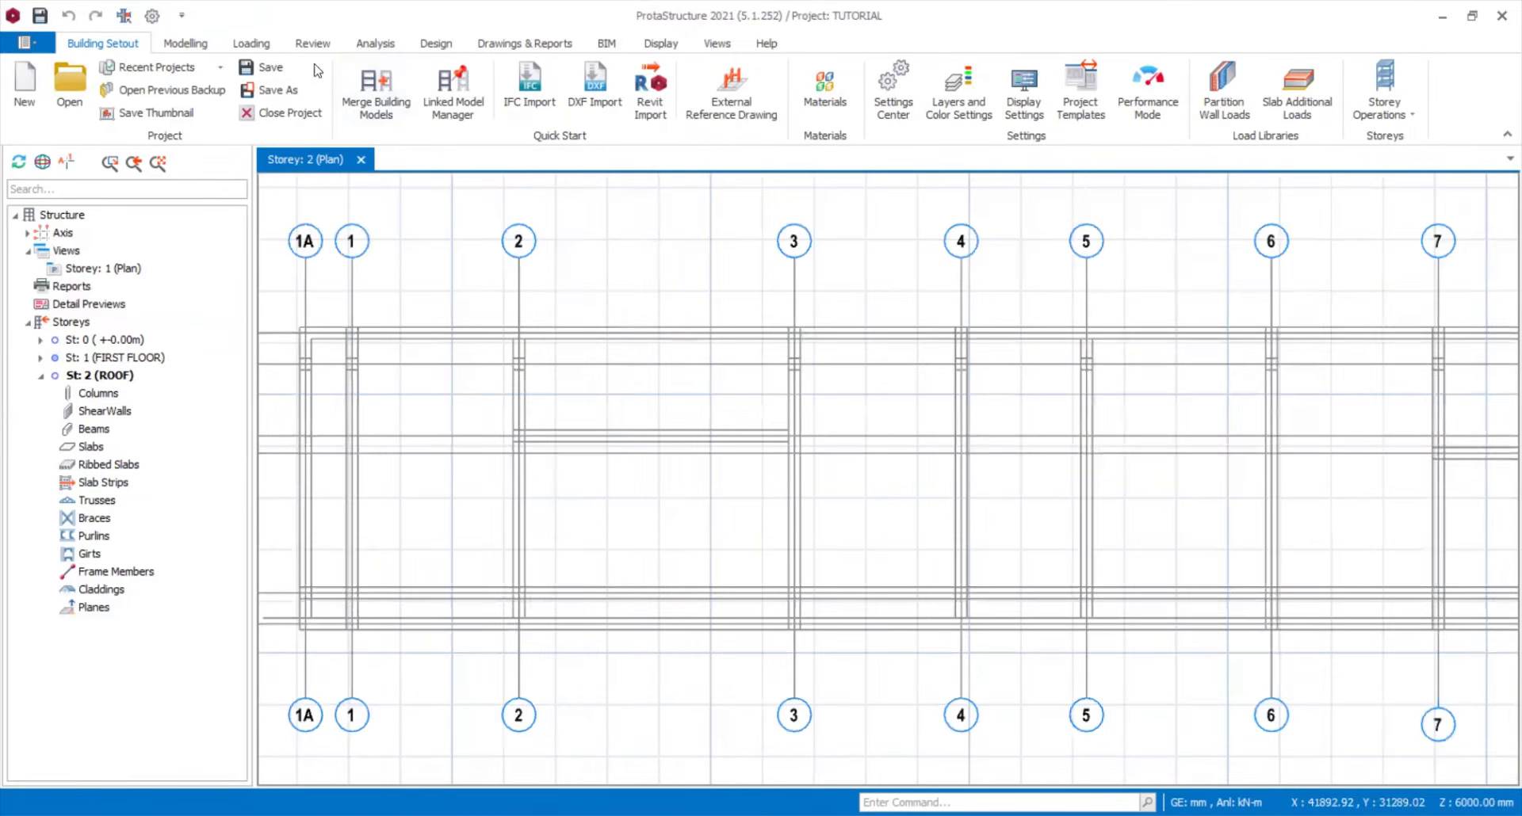
- Place 225 x 225 mm roof columns along axis A at its intersections with axes 1A, 1, 2, 3, 4, 5, 6, 7a and 7
{"action": "left_click", "coordinate": [185, 45]}
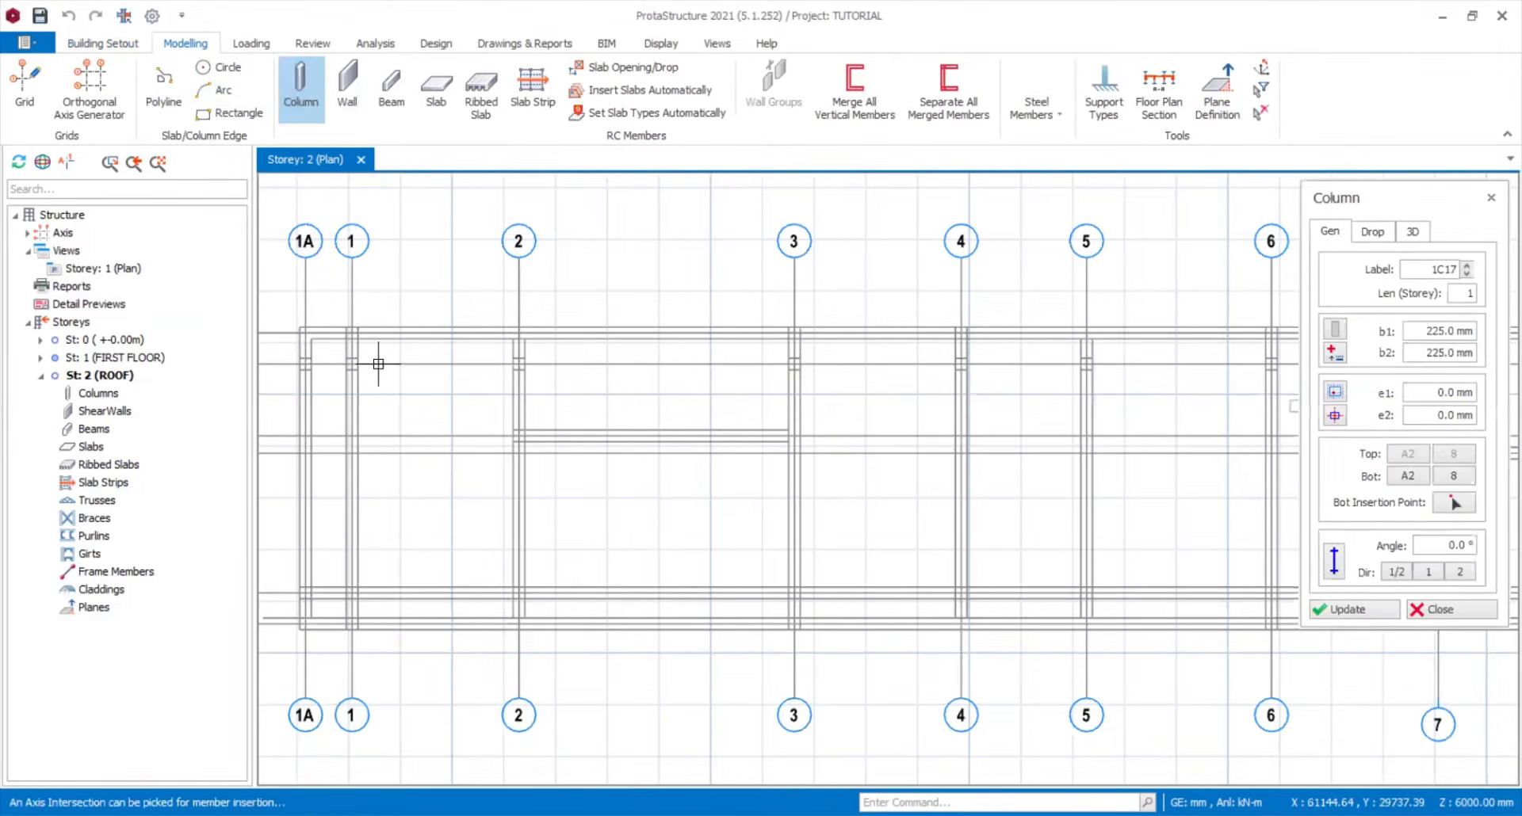
{"action": "left_click", "coordinate": [519, 362]}
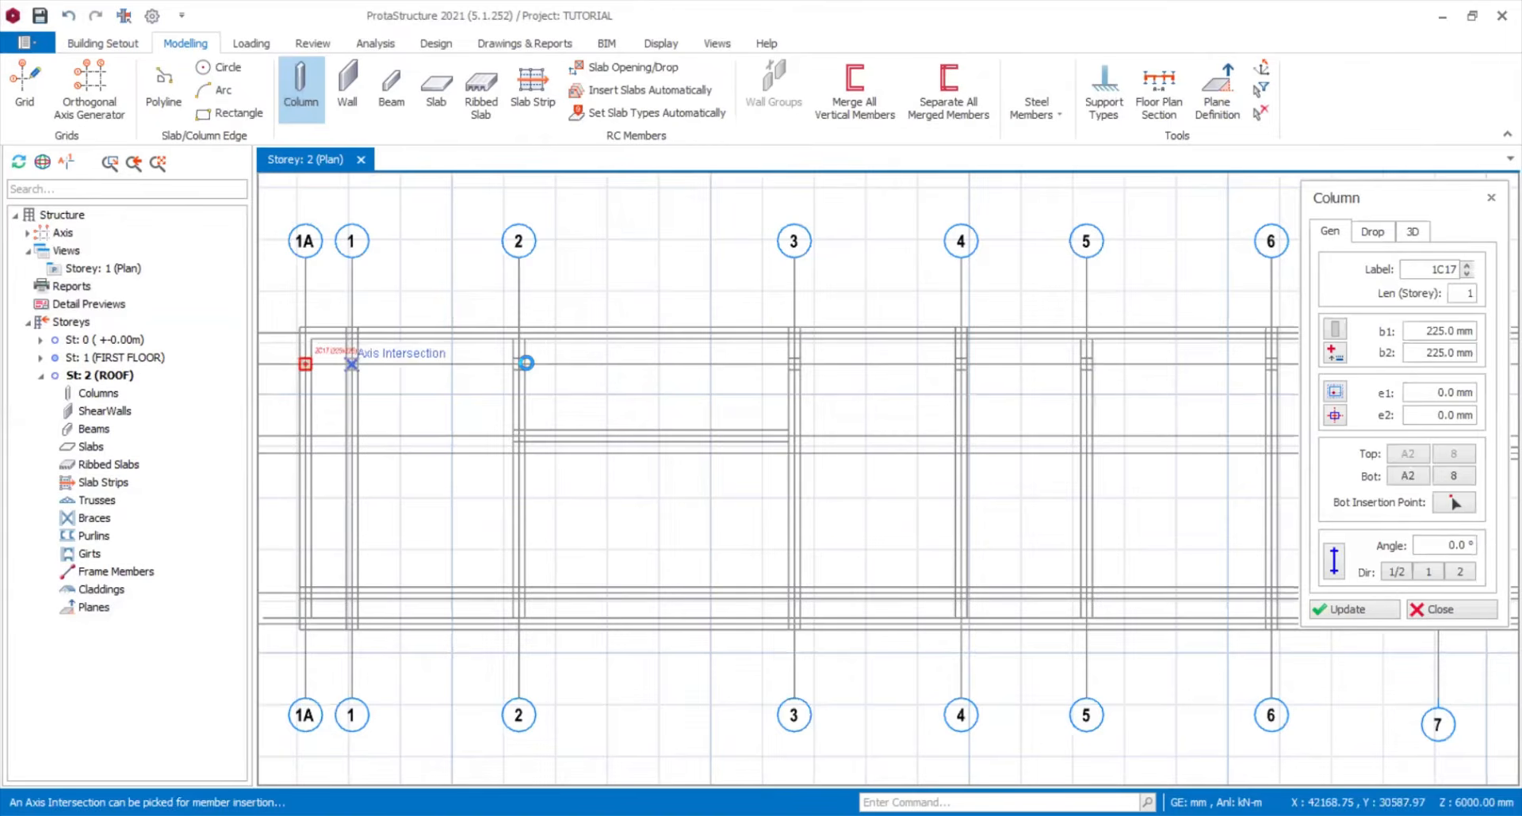
{"action": "left_click", "coordinate": [792, 368]}
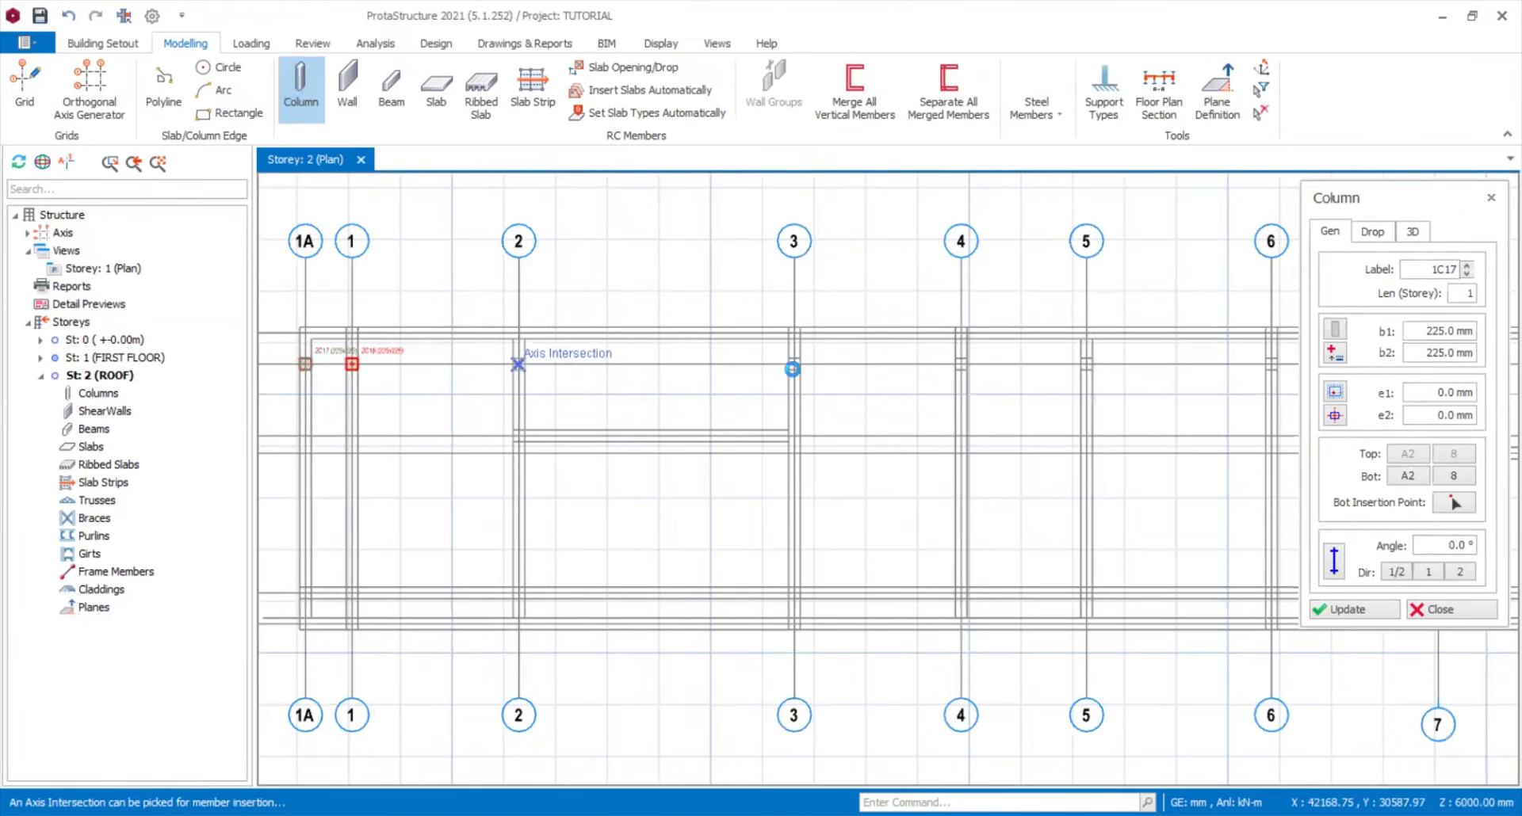
{"action": "left_click", "coordinate": [961, 363]}
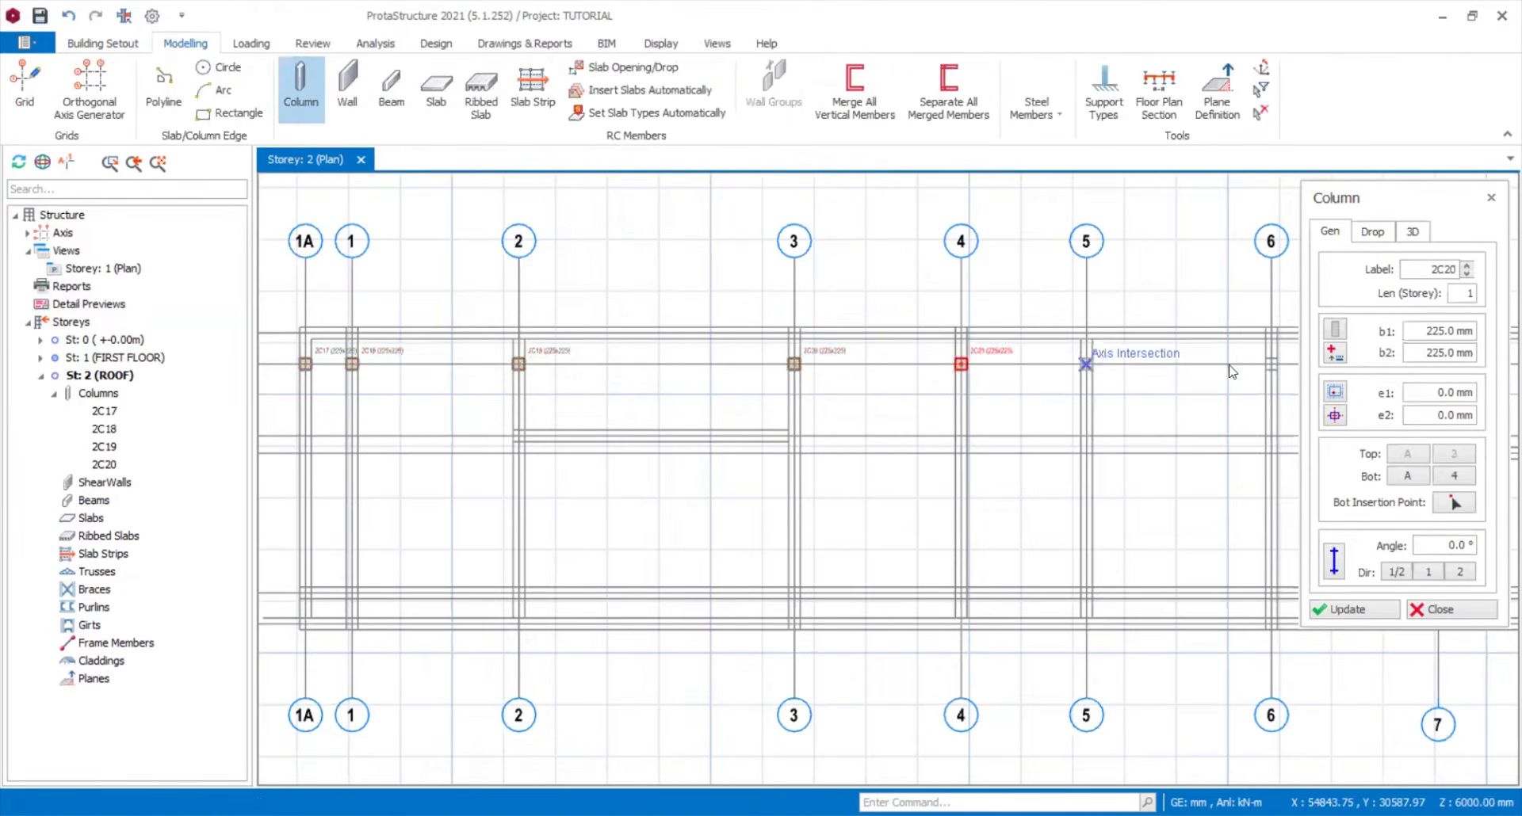
{"action": "left_click", "coordinate": [1271, 364]}
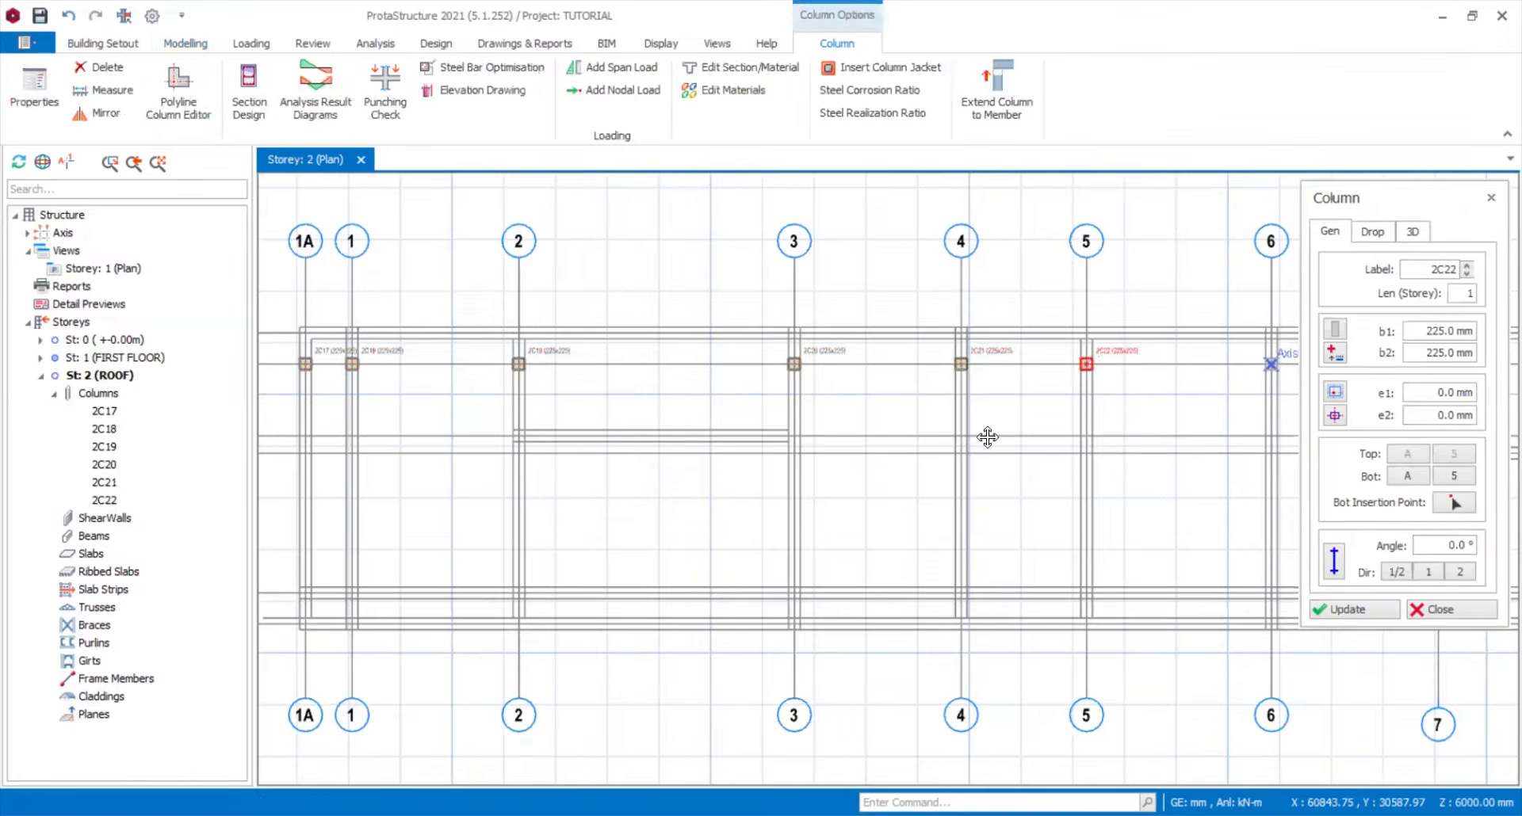
{"action": "middle_click_drag", "start_coordinate": [987, 437], "coordinate": [768, 440]}
{"action": "scroll", "coordinate": [824, 428], "scroll_direction": "down", "scroll_amount": 1}
{"action": "scroll", "coordinate": [1093, 366], "scroll_direction": "up", "scroll_amount": 2}
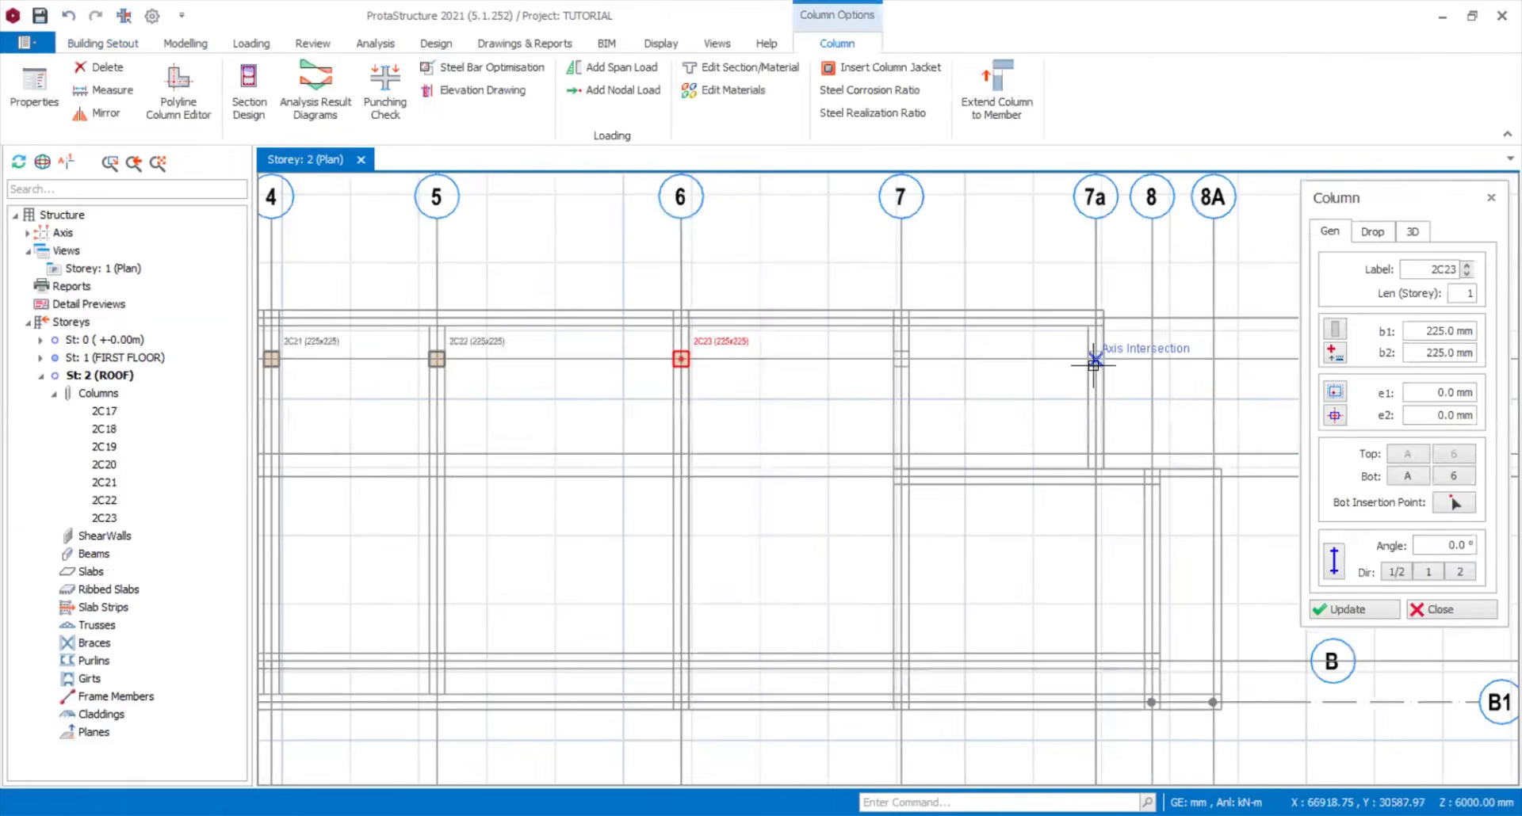
{"action": "left_click", "coordinate": [900, 363]}
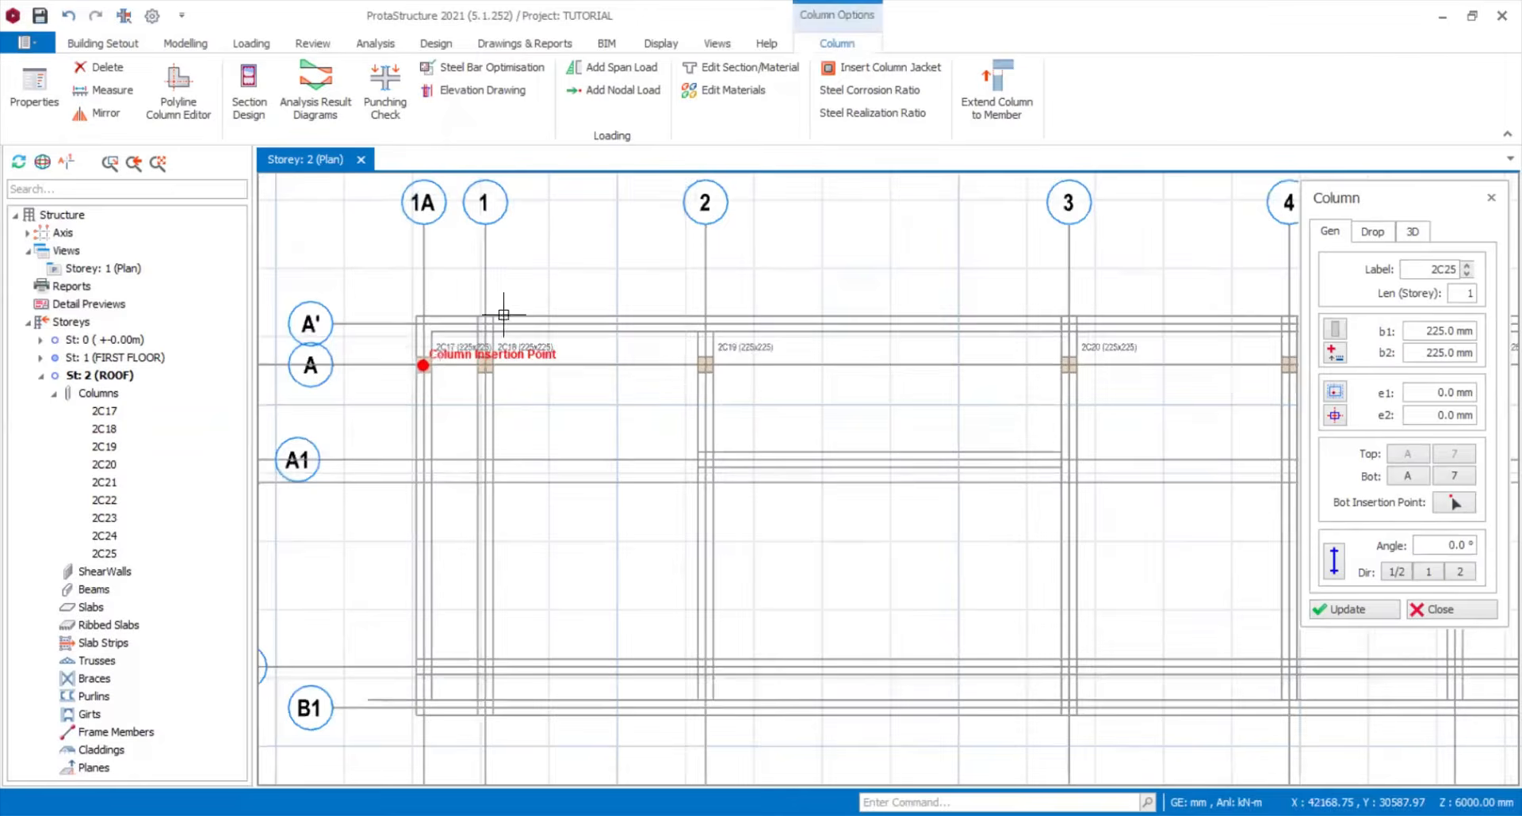
- Place a roof column where axes A' and 1 meet, and delete the column at axes A and 1
{"action": "scroll", "coordinate": [440, 345], "scroll_direction": "up", "scroll_amount": 3}
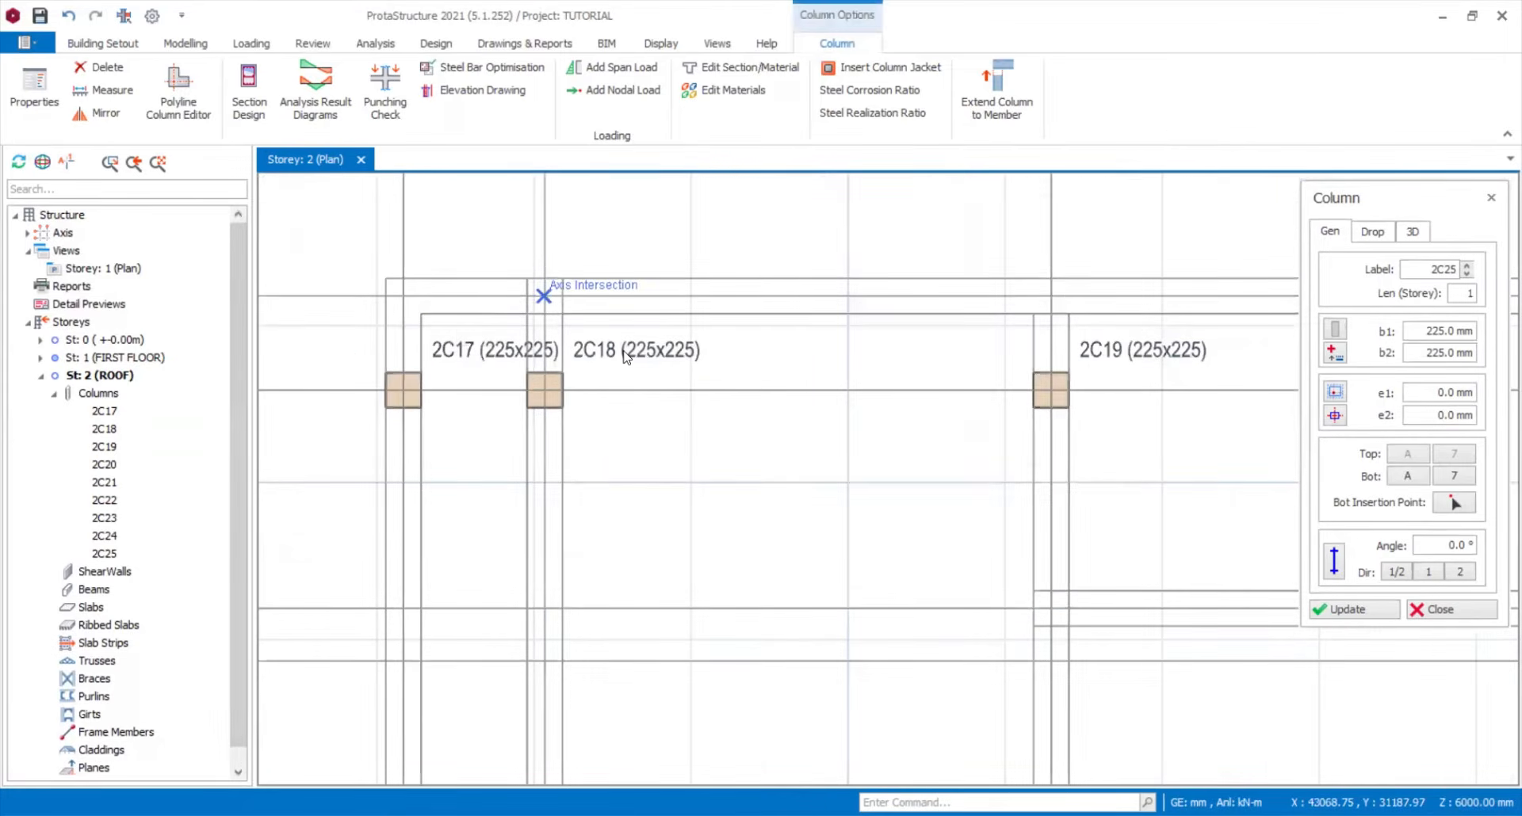
{"action": "key", "text": "Escape"}
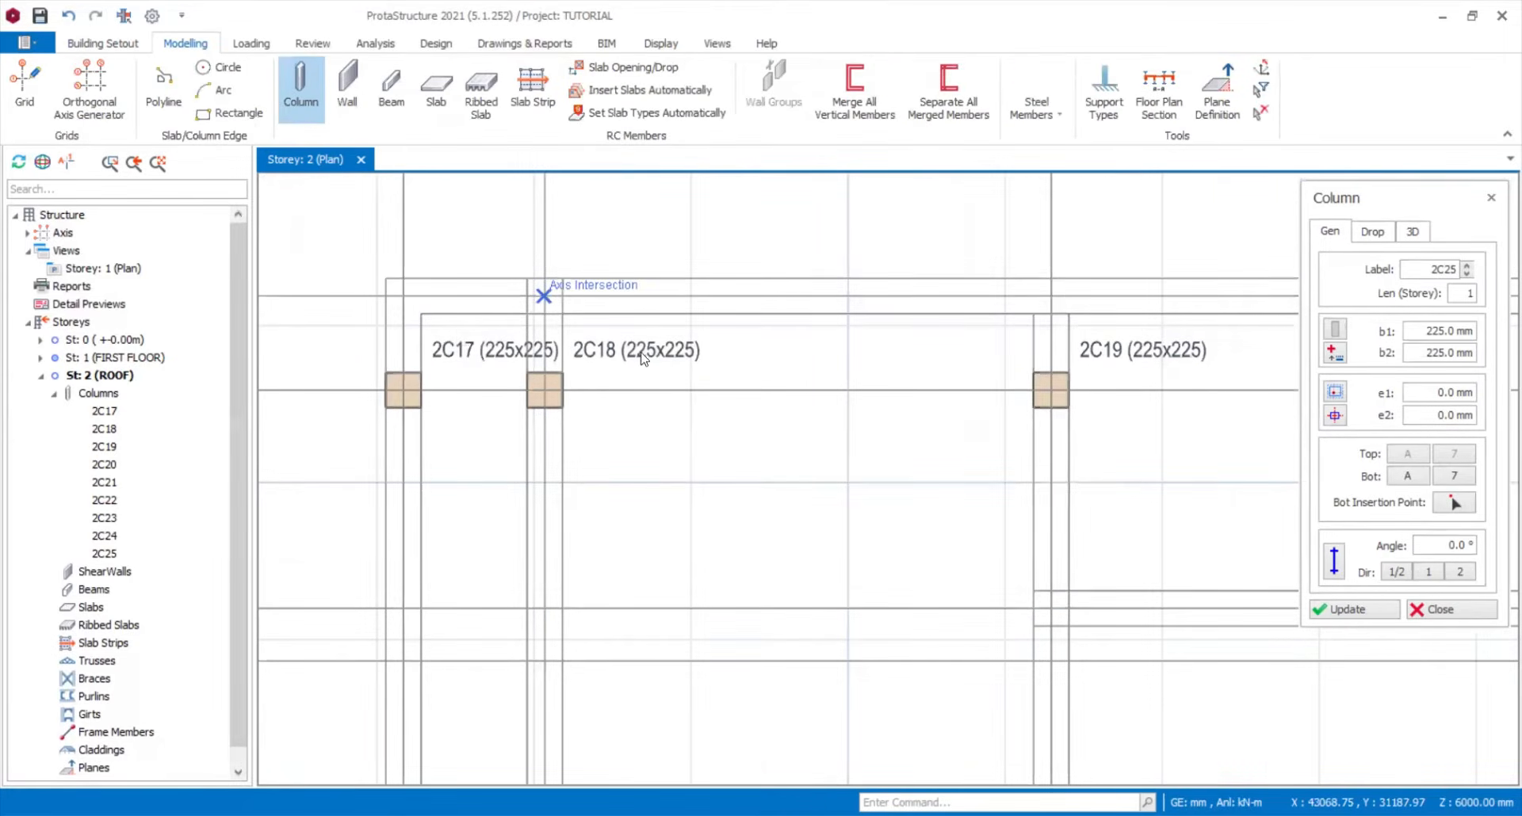
{"action": "left_click", "coordinate": [643, 358]}
{"action": "key", "text": "Escape"}
{"action": "left_click", "coordinate": [656, 364]}
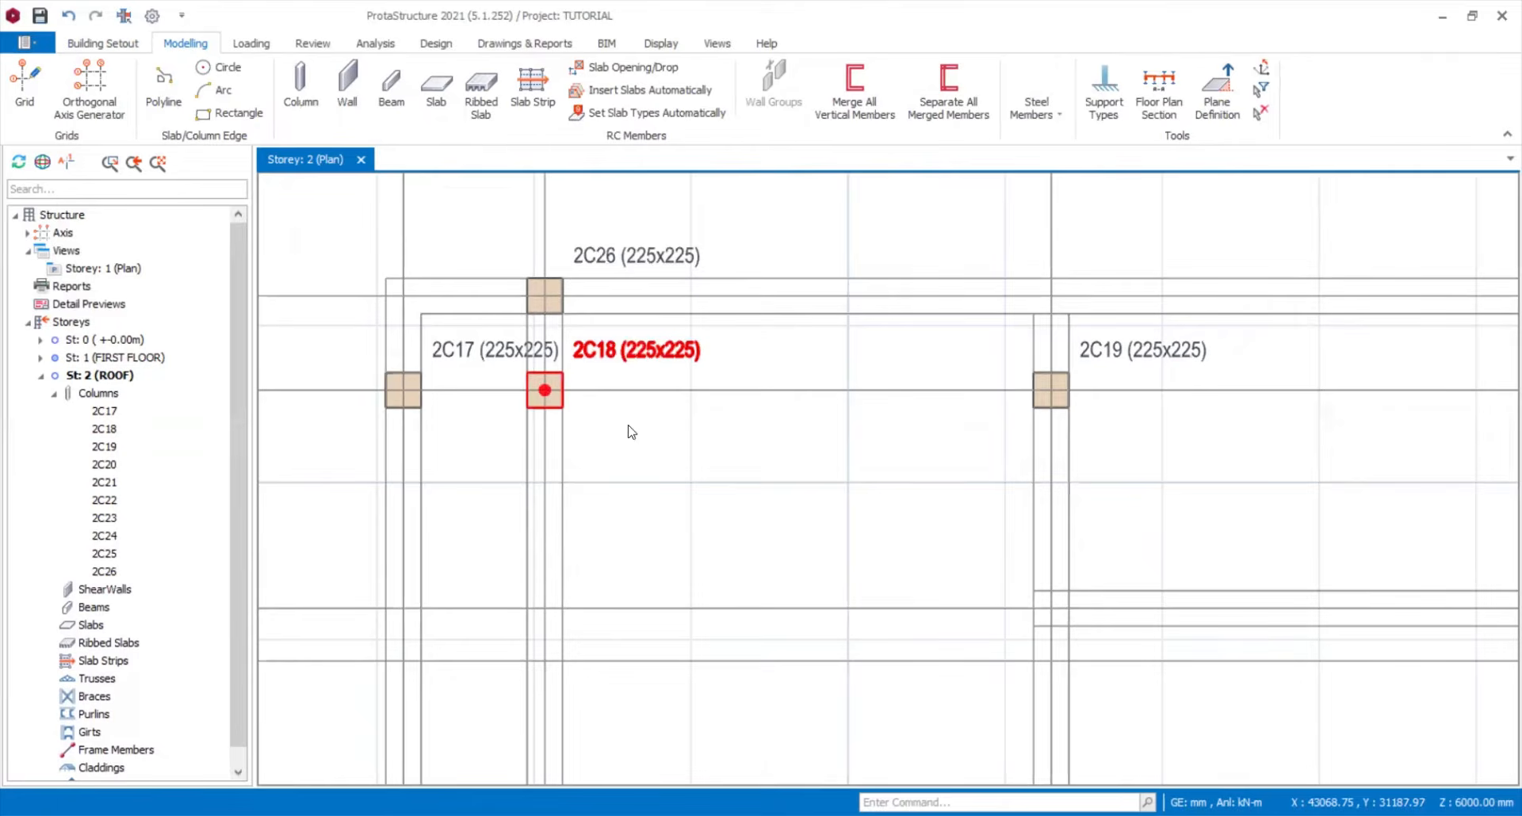
{"action": "key", "text": "Delete"}
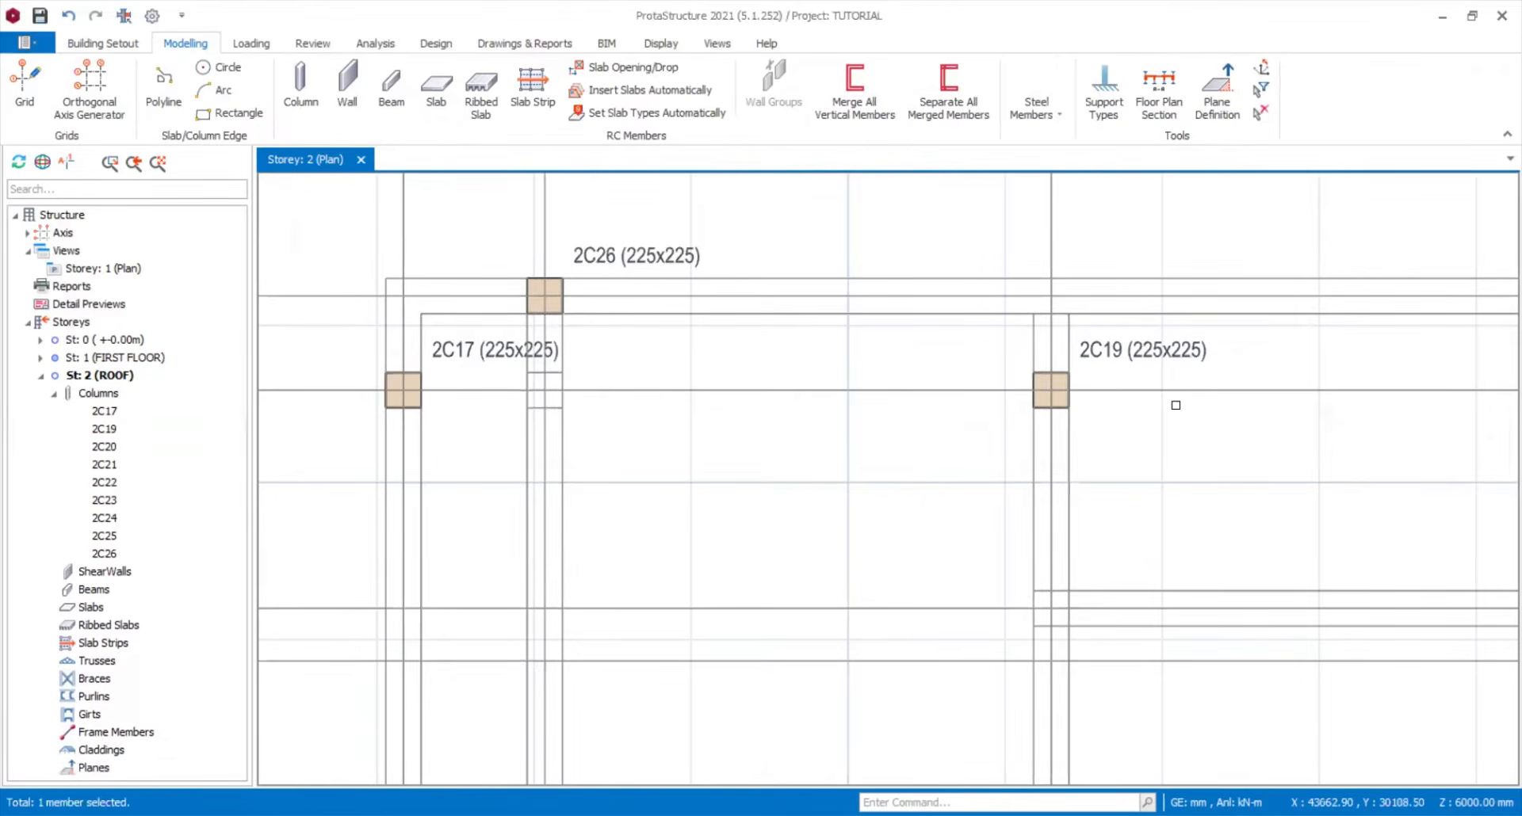
- Place 225 x 225 mm roof columns at axis intersections A2/8, B1/8, B1/7, B1/6, B/5, B/4 and B1/3
{"action": "scroll", "coordinate": [1176, 405], "scroll_direction": "down", "scroll_amount": 5}
{"action": "middle_click_drag", "start_coordinate": [1179, 405], "coordinate": [757, 379]}
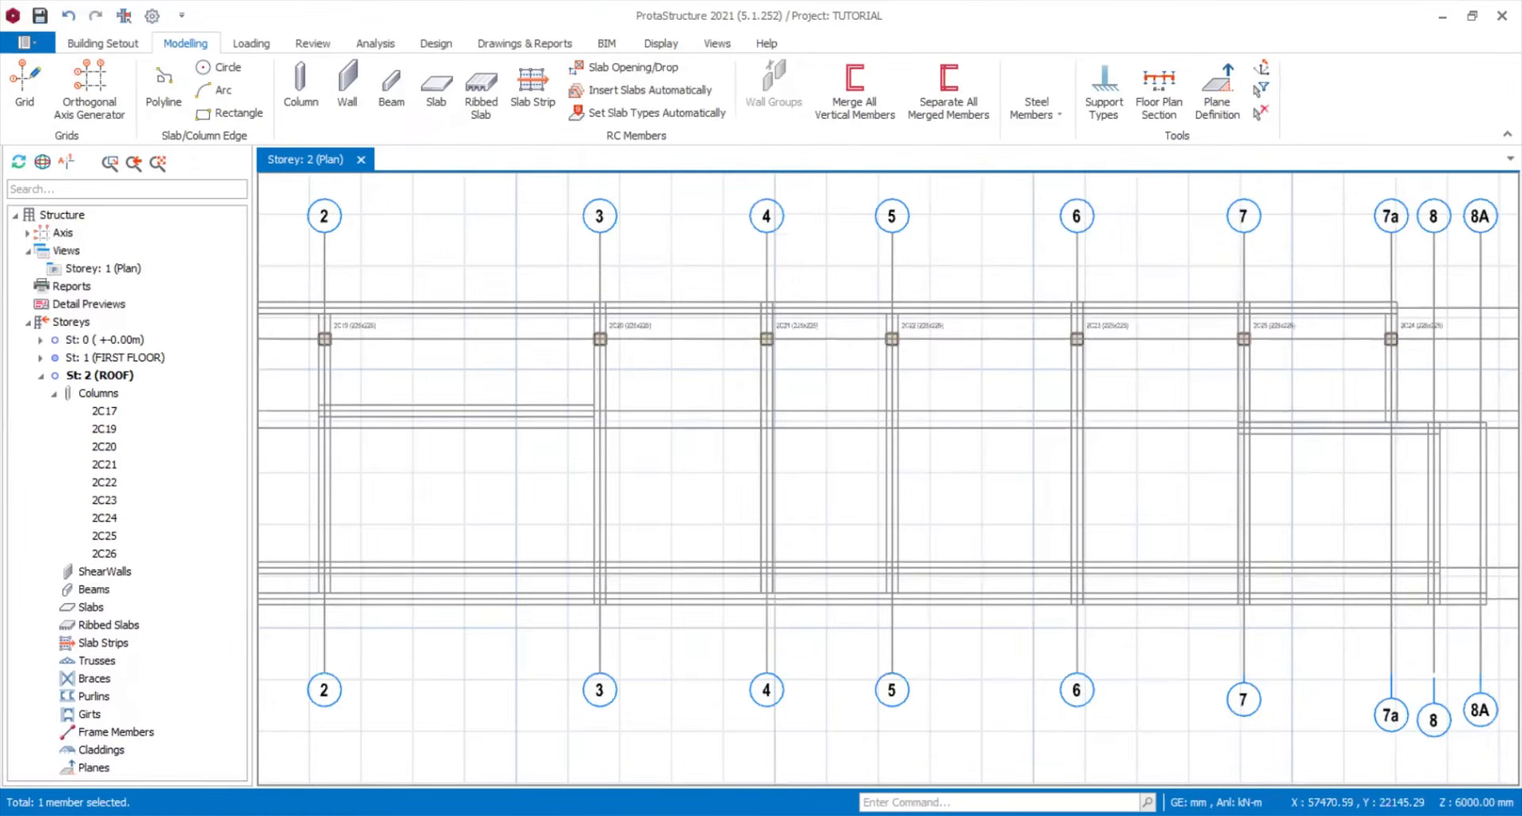
{"action": "middle_click_drag", "start_coordinate": [1287, 411], "coordinate": [1114, 347]}
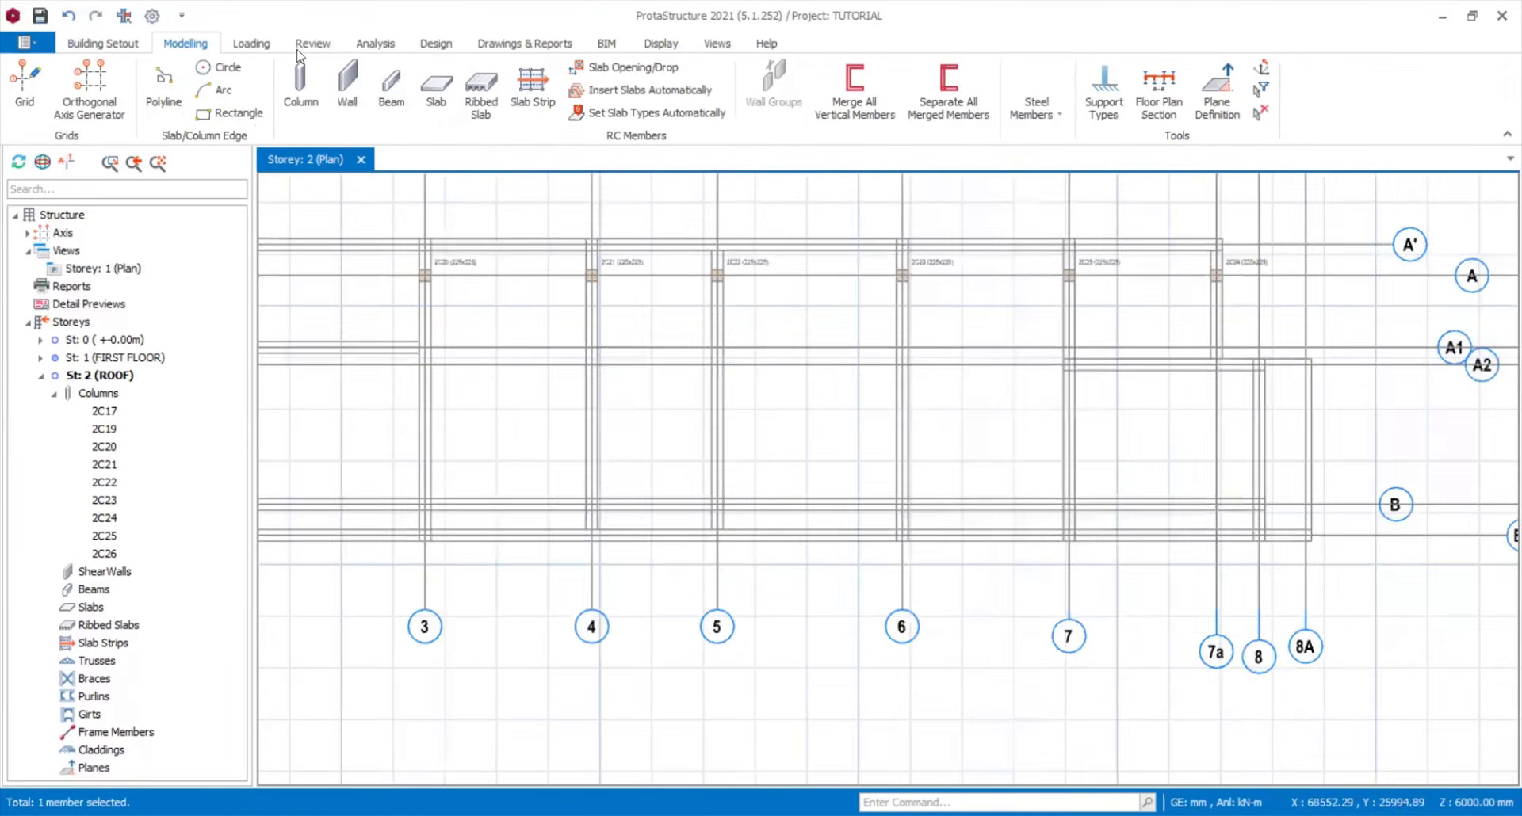
{"action": "left_click", "coordinate": [300, 87]}
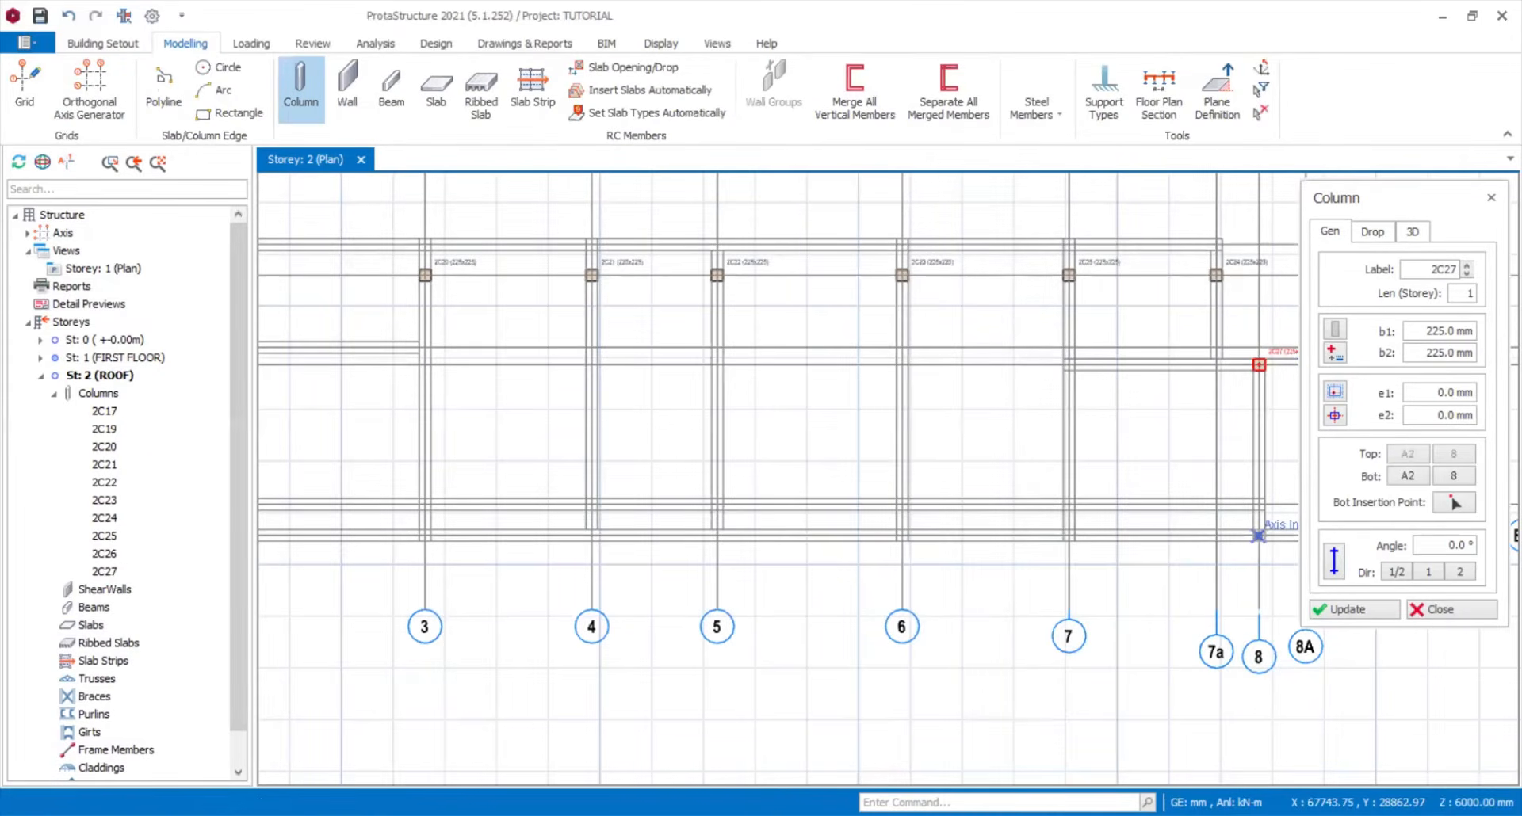
{"action": "left_click", "coordinate": [1258, 536]}
{"action": "left_click", "coordinate": [1069, 536]}
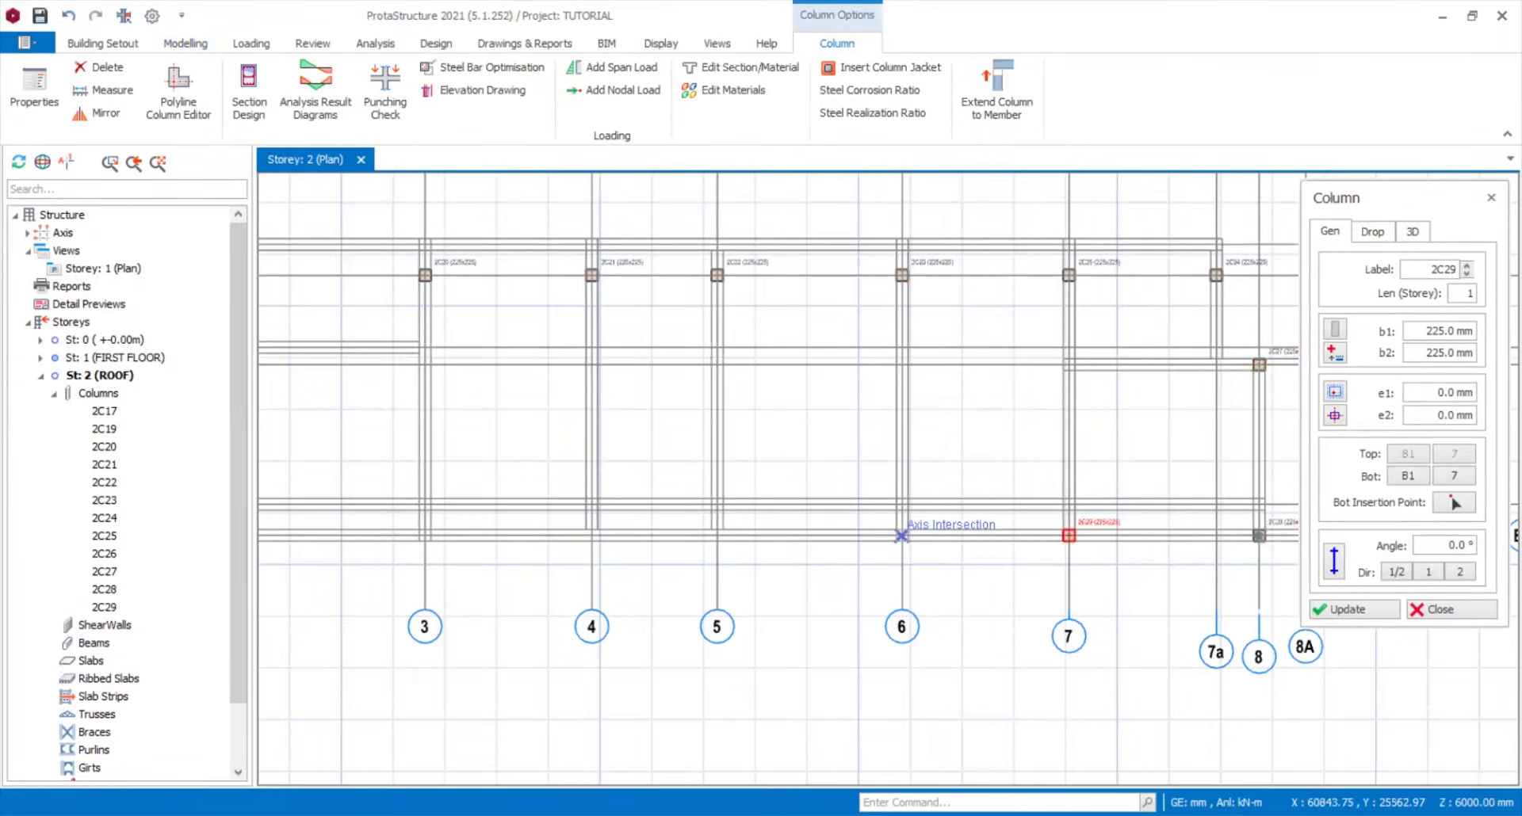
{"action": "left_click", "coordinate": [901, 536]}
{"action": "left_click", "coordinate": [717, 504]}
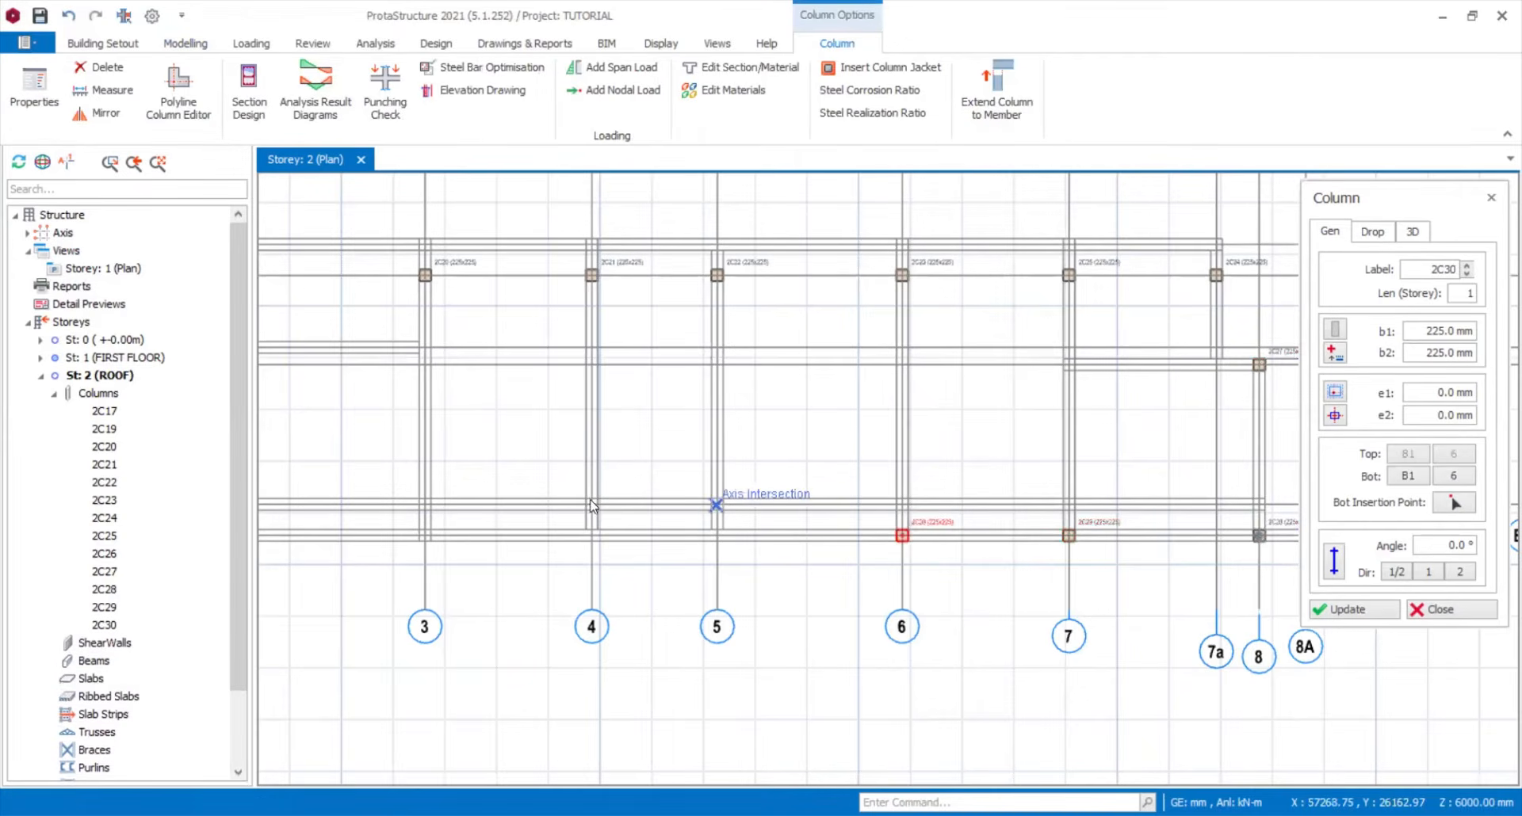
{"action": "left_click", "coordinate": [588, 500]}
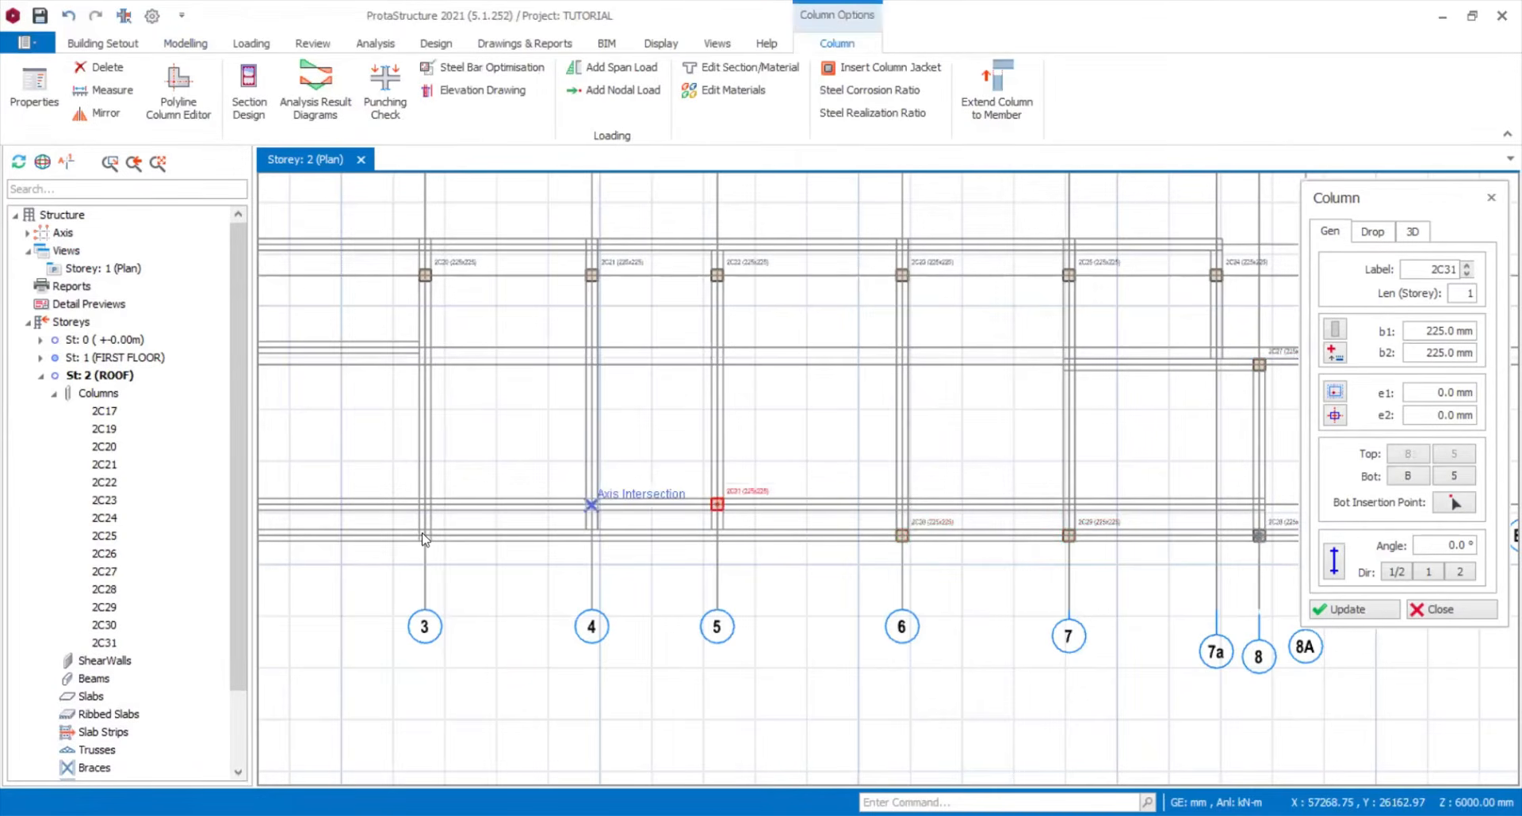
{"action": "left_click", "coordinate": [425, 536]}
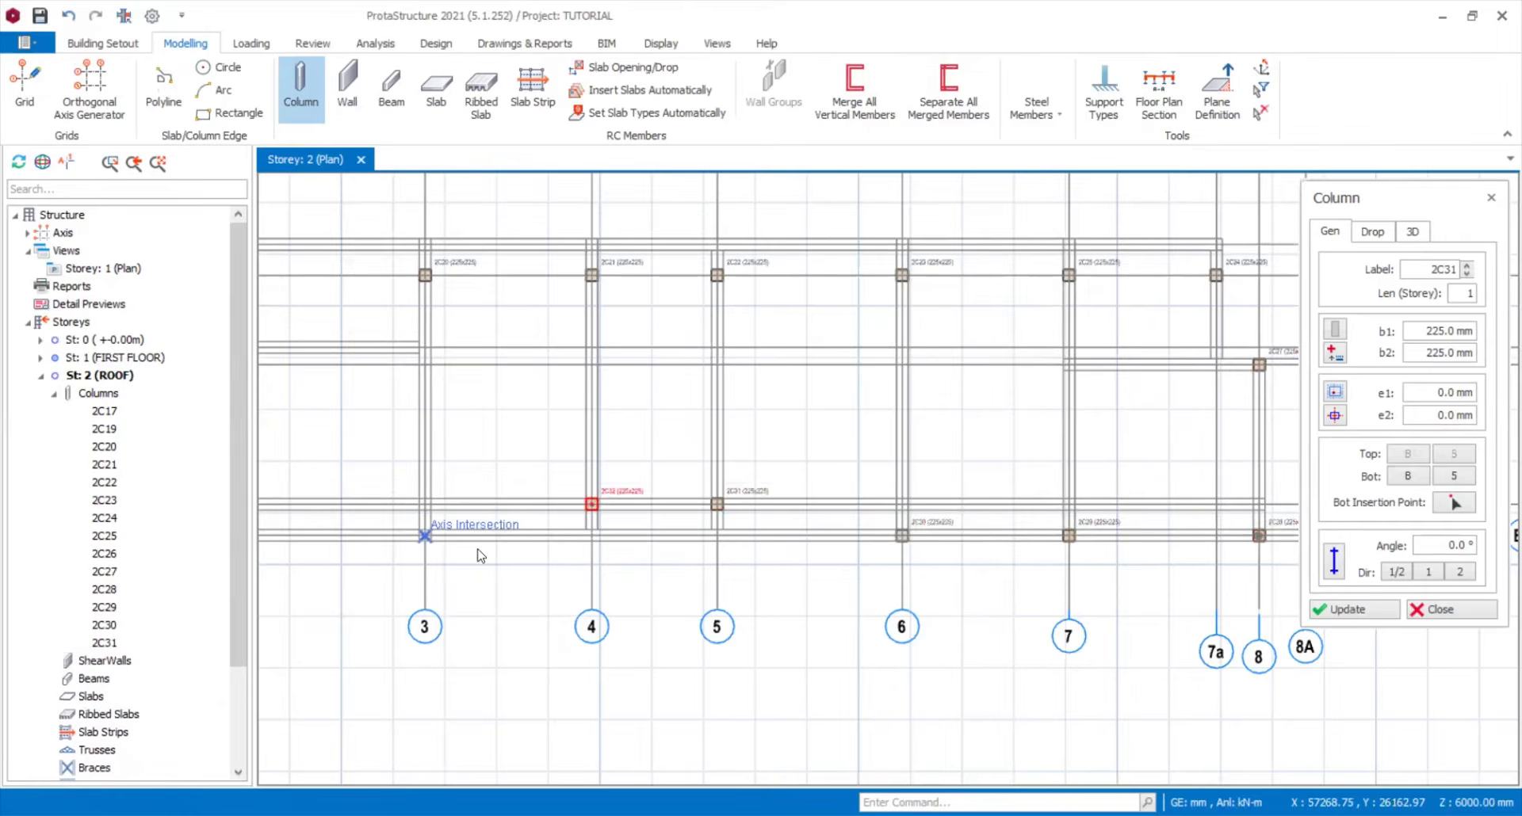
- Place the remaining 225 x 225 mm roof columns at axis intersections B1/1, B/1A and B/2
{"action": "middle_click_drag", "start_coordinate": [865, 588], "coordinate": [1070, 592]}
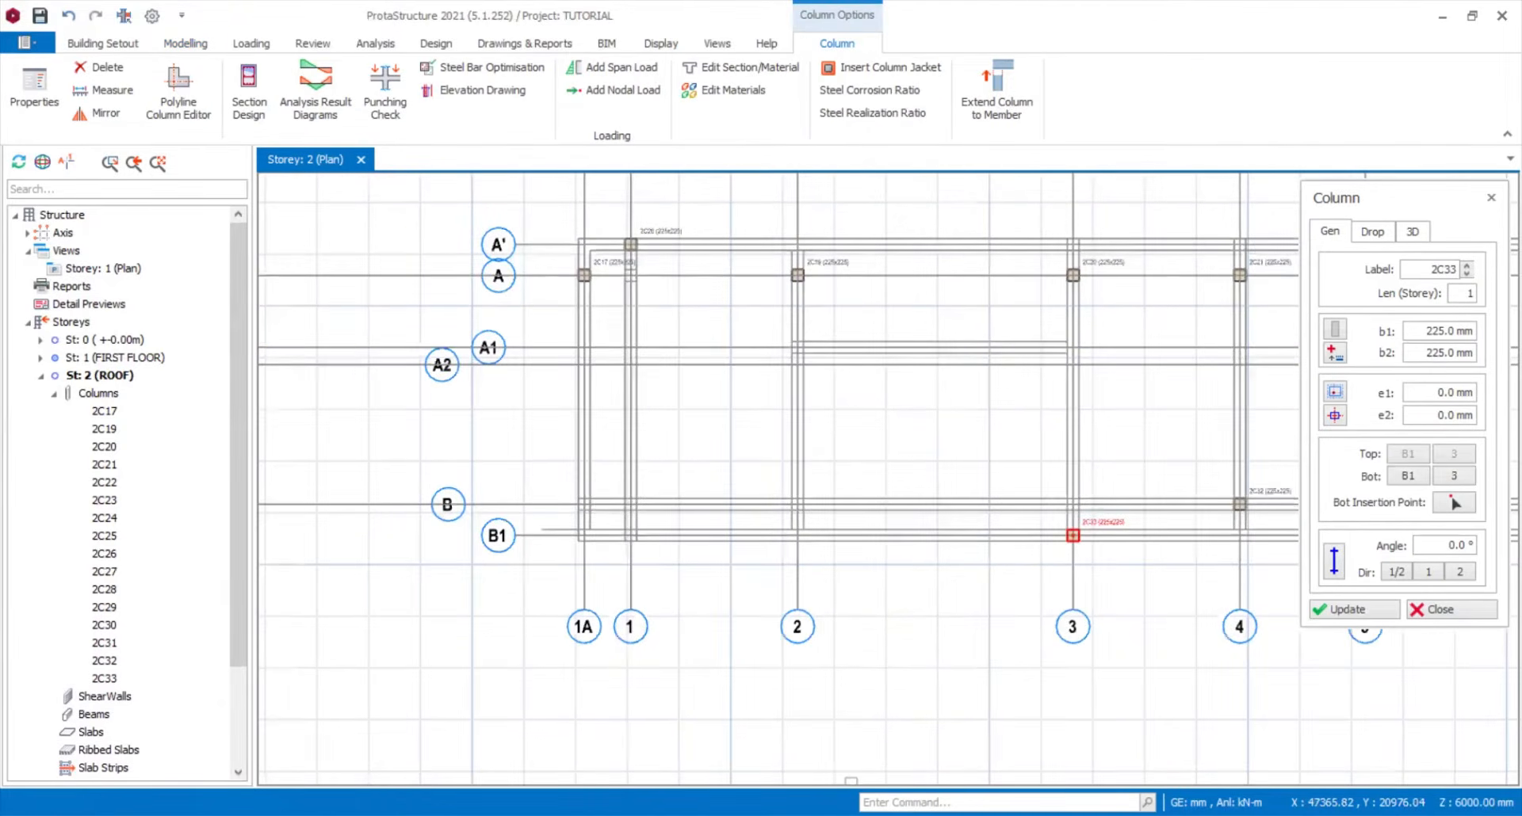
{"action": "left_click", "coordinate": [630, 536]}
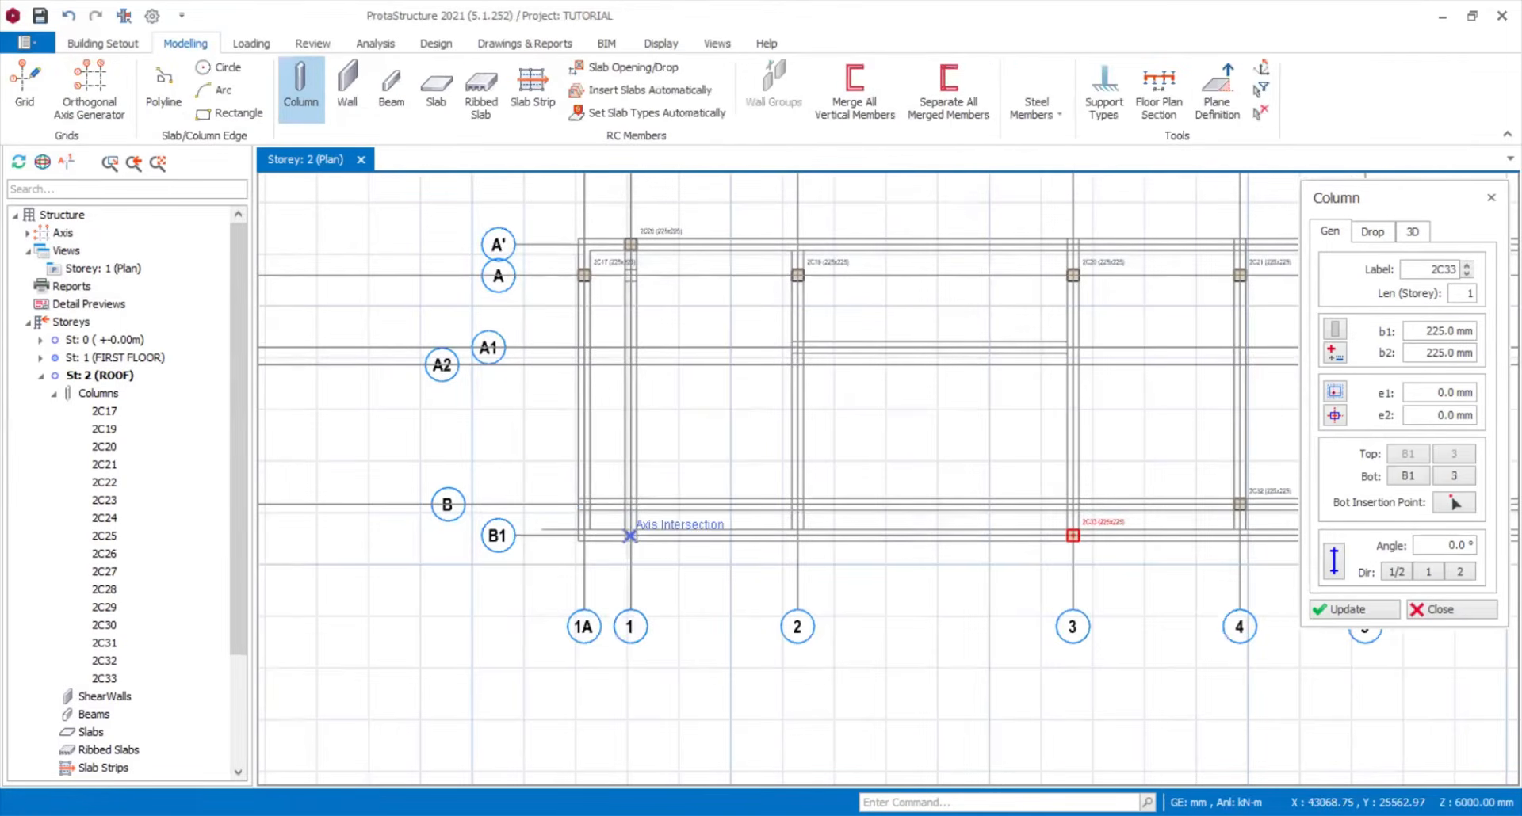
{"action": "left_click", "coordinate": [630, 535]}
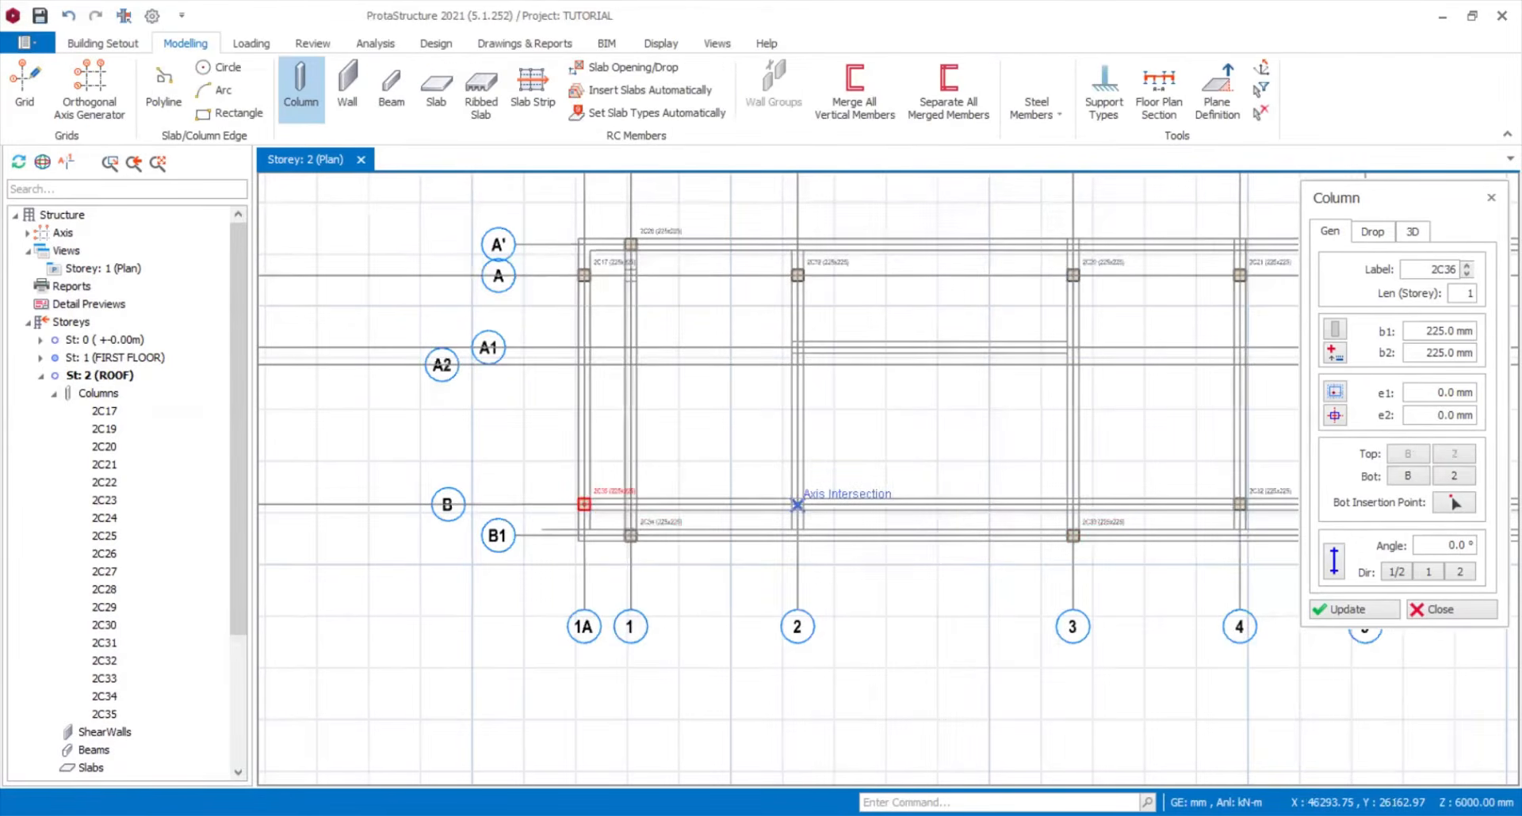
{"action": "left_click", "coordinate": [797, 505]}
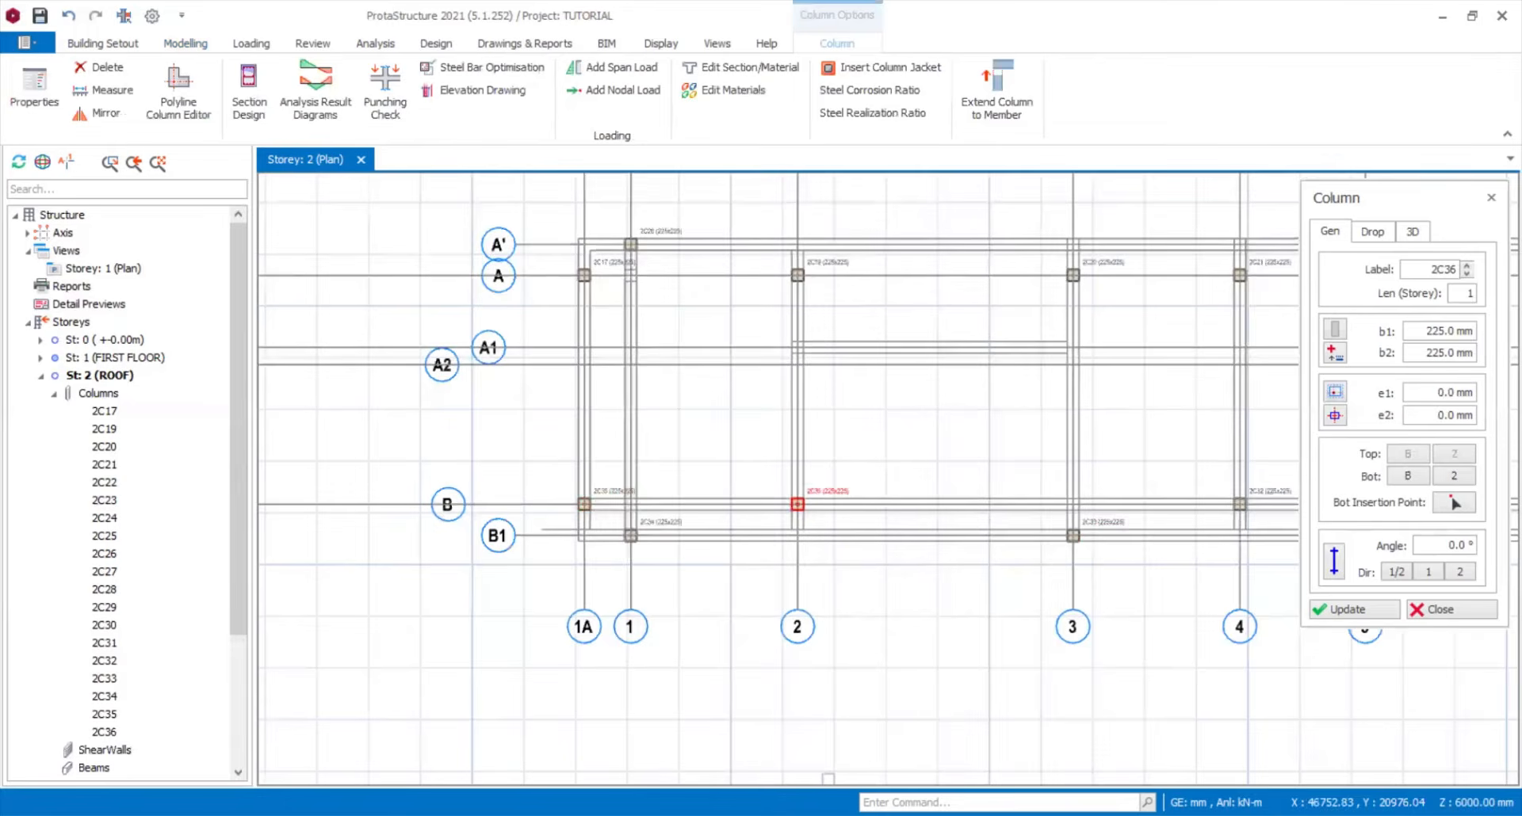
- Review the placed roof columns and switch to AutoCAD to examine the roof plan's strip along axes B and B1
{"action": "middle_click_drag", "start_coordinate": [983, 579], "coordinate": [616, 588]}
{"action": "scroll", "coordinate": [615, 589], "scroll_direction": "down", "scroll_amount": 2}
{"action": "scroll", "coordinate": [808, 563], "scroll_direction": "down", "scroll_amount": 1}
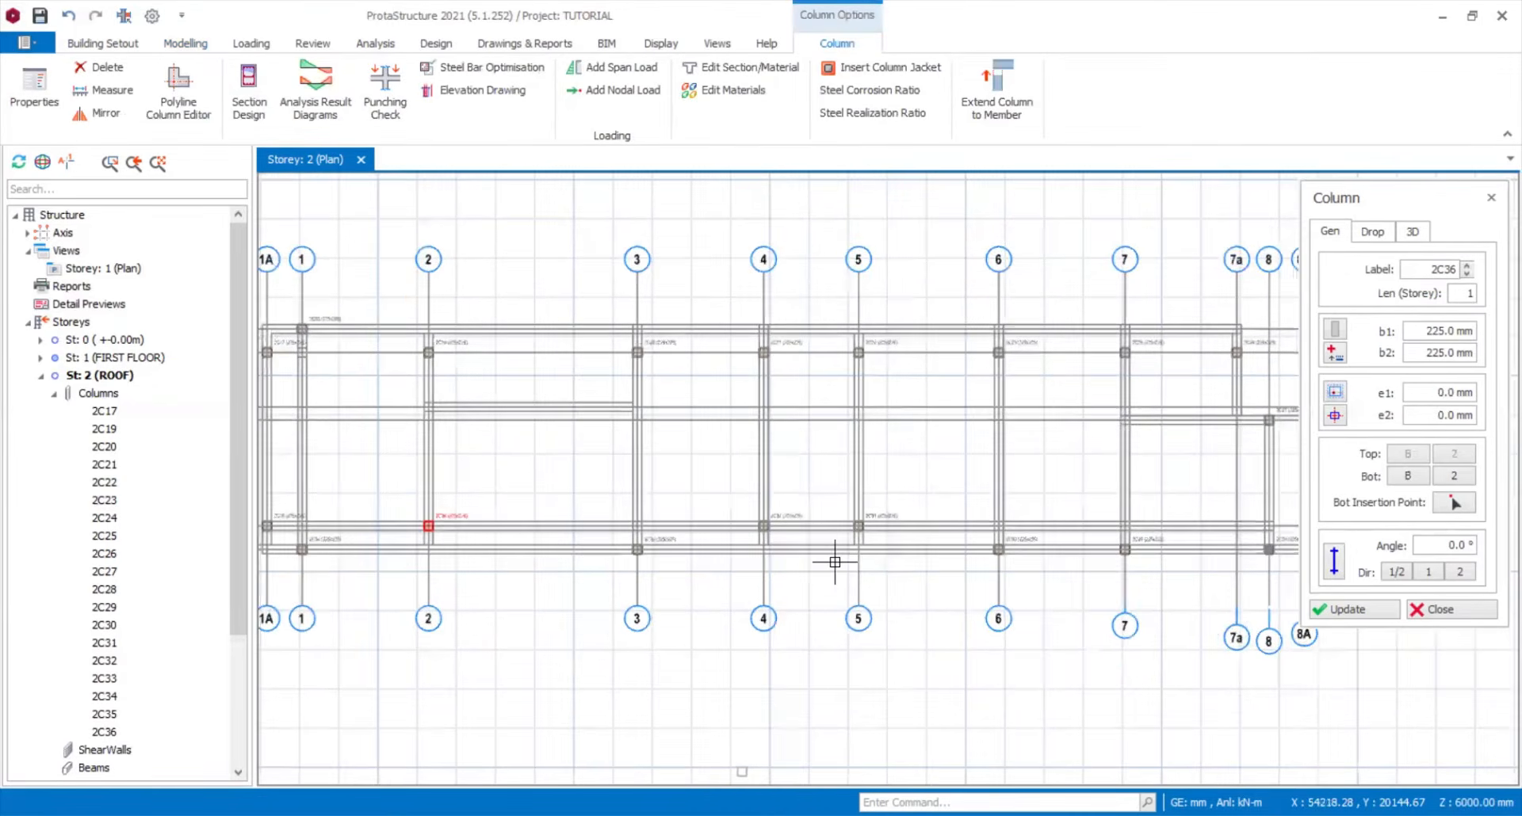
{"action": "scroll", "coordinate": [730, 529], "scroll_direction": "down", "scroll_amount": 1}
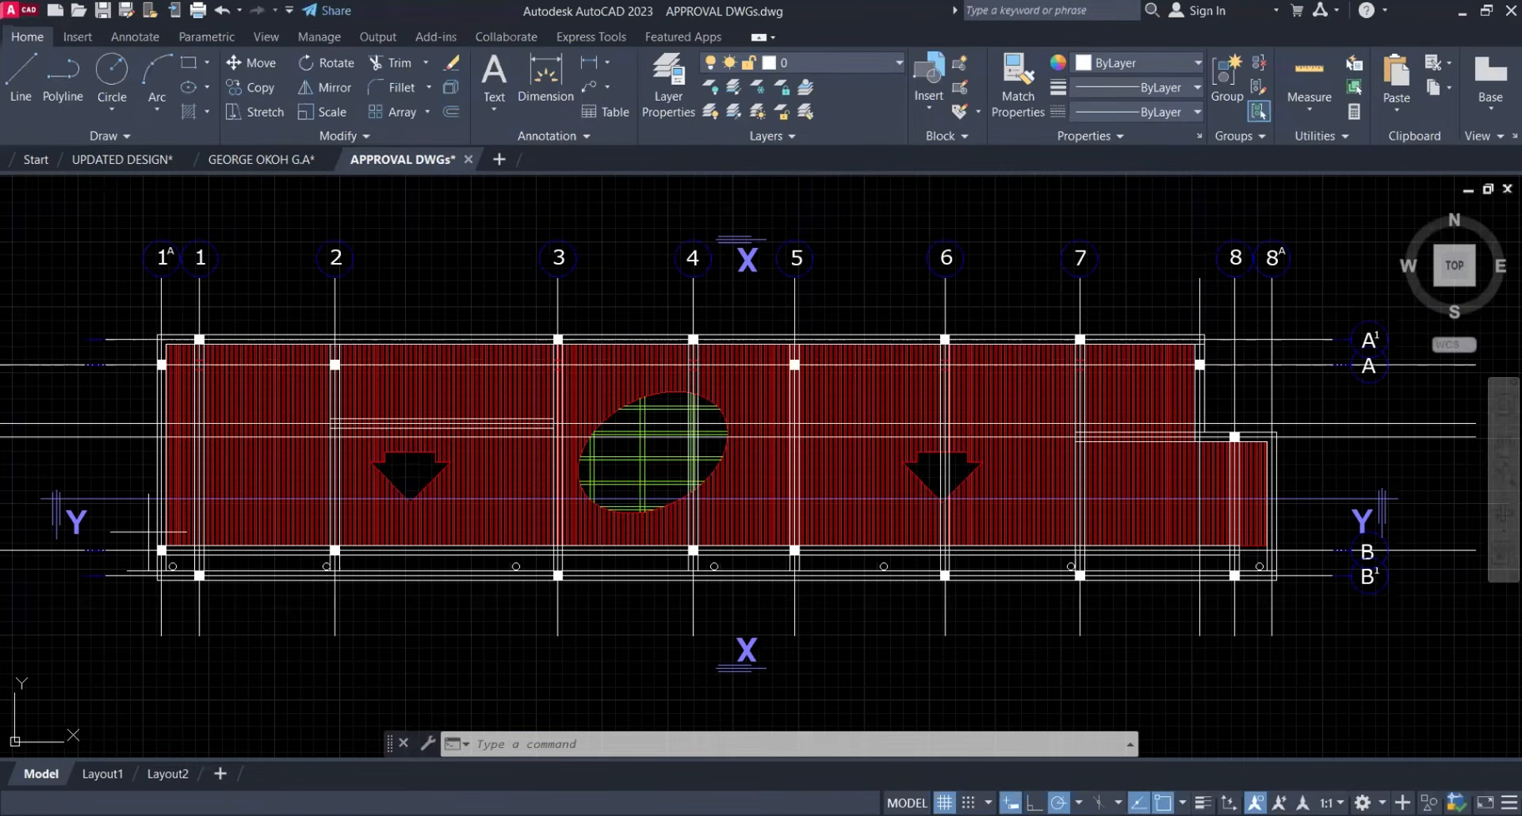
{"action": "left_click", "coordinate": [148, 533]}
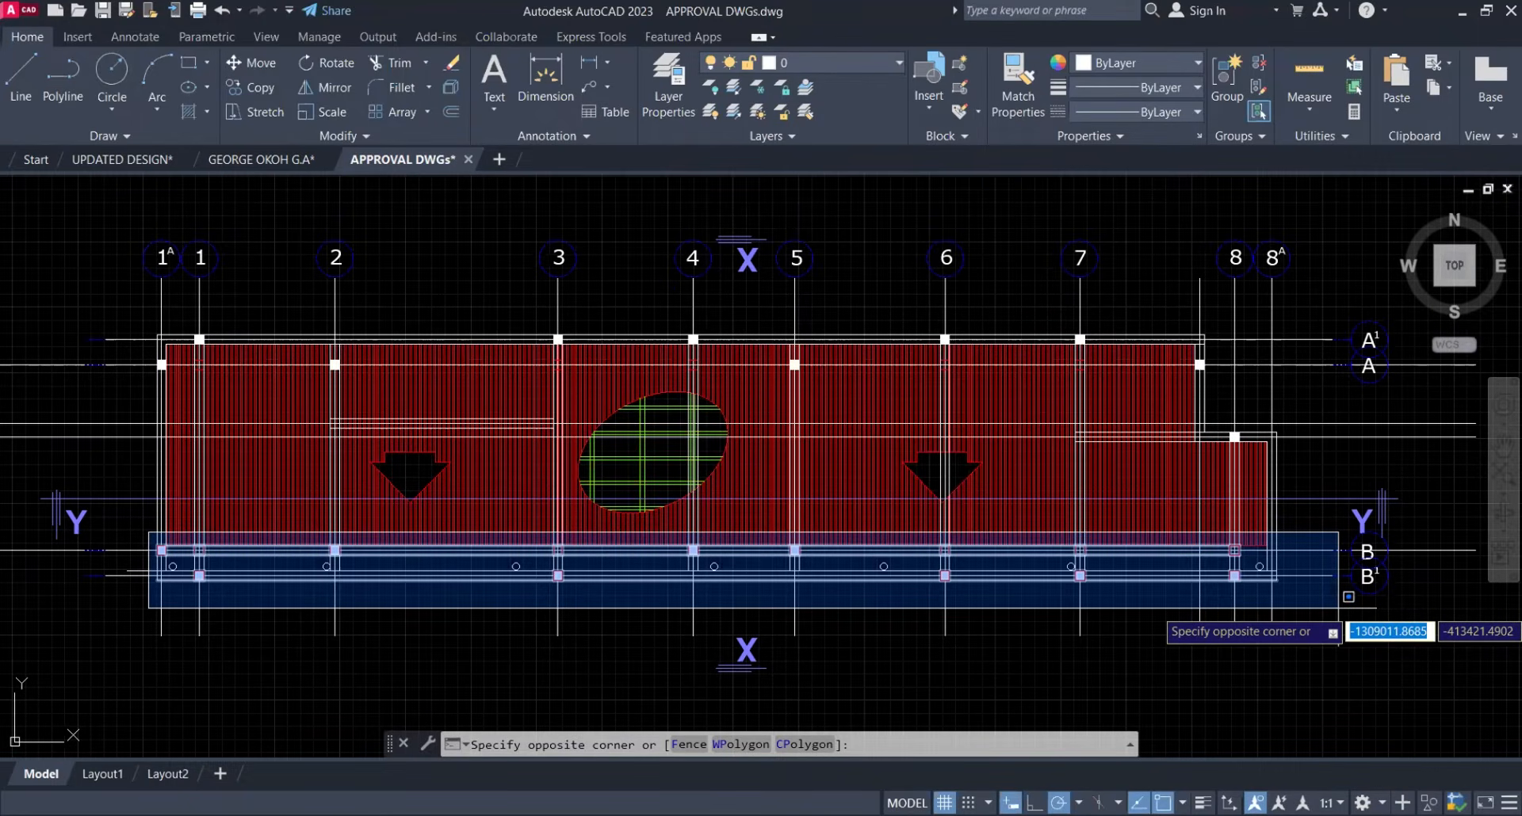
{"action": "key", "text": "Escape"}
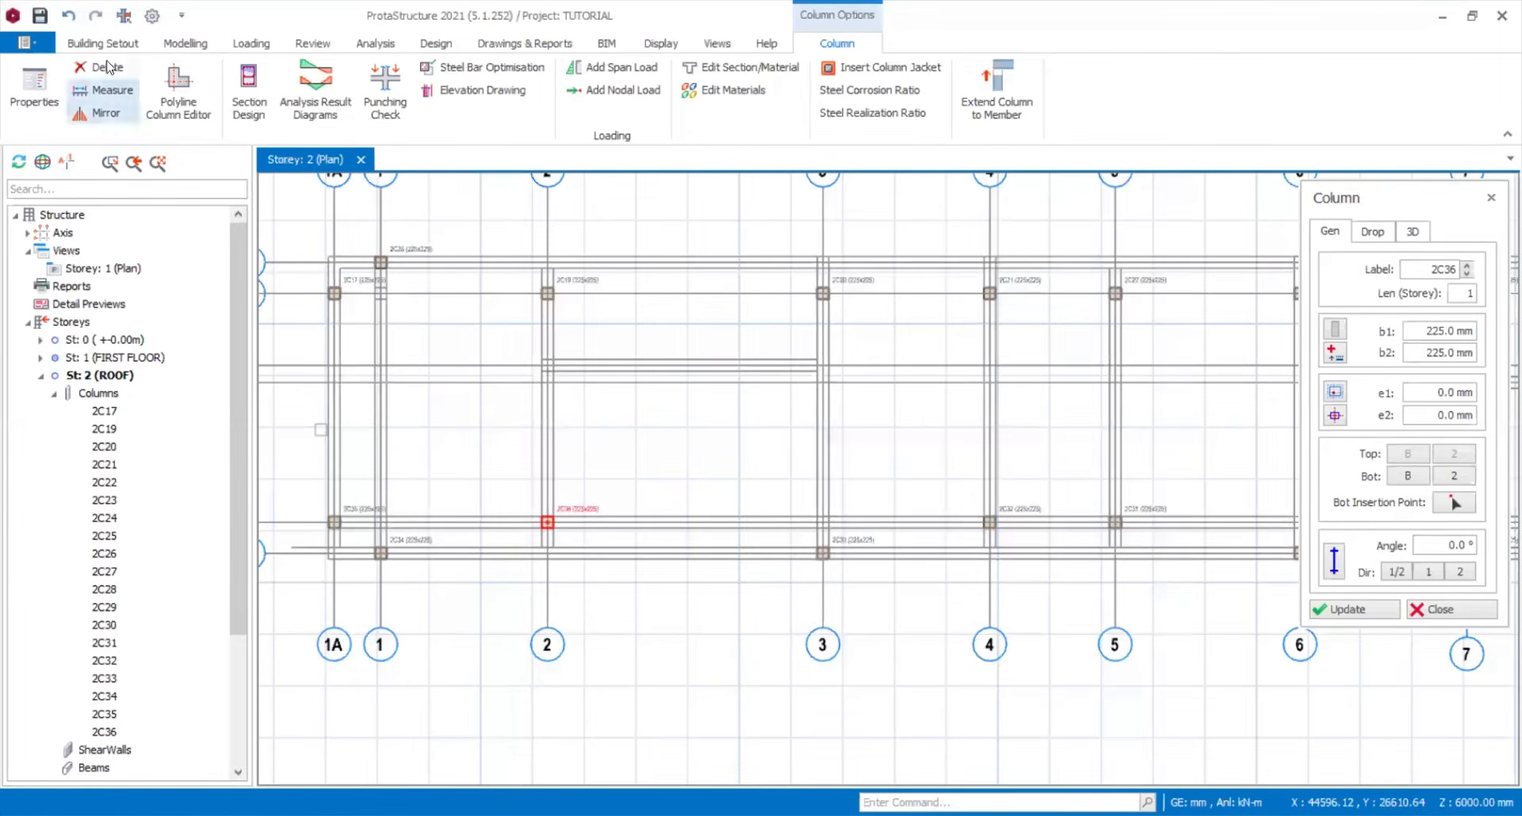
- Place a 250 x 500 mm roof beam along axis 2 from axis A' to axis B1
{"action": "left_click", "coordinate": [198, 46]}
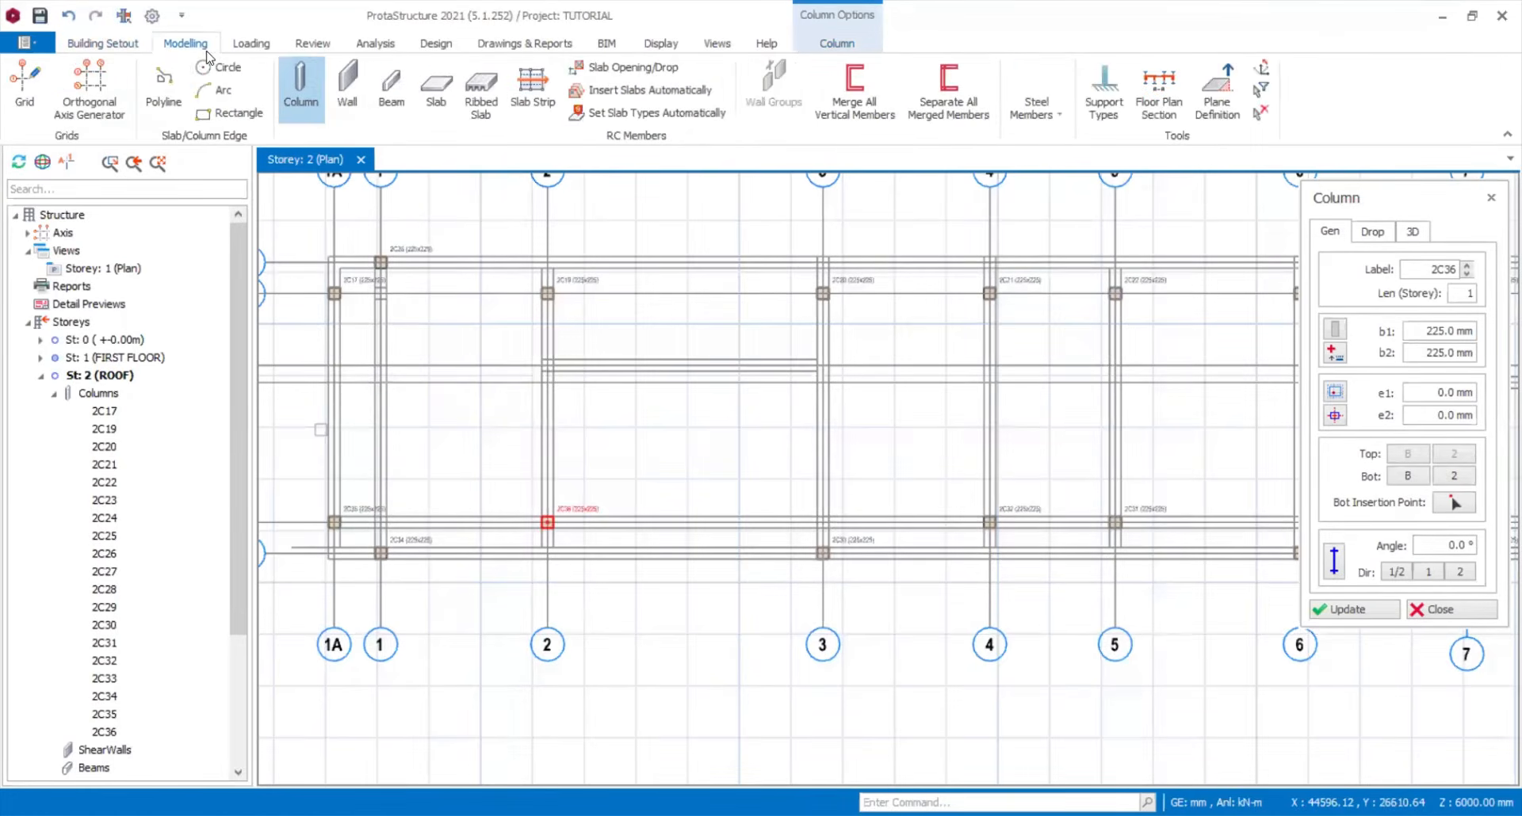
{"action": "left_click", "coordinate": [390, 83]}
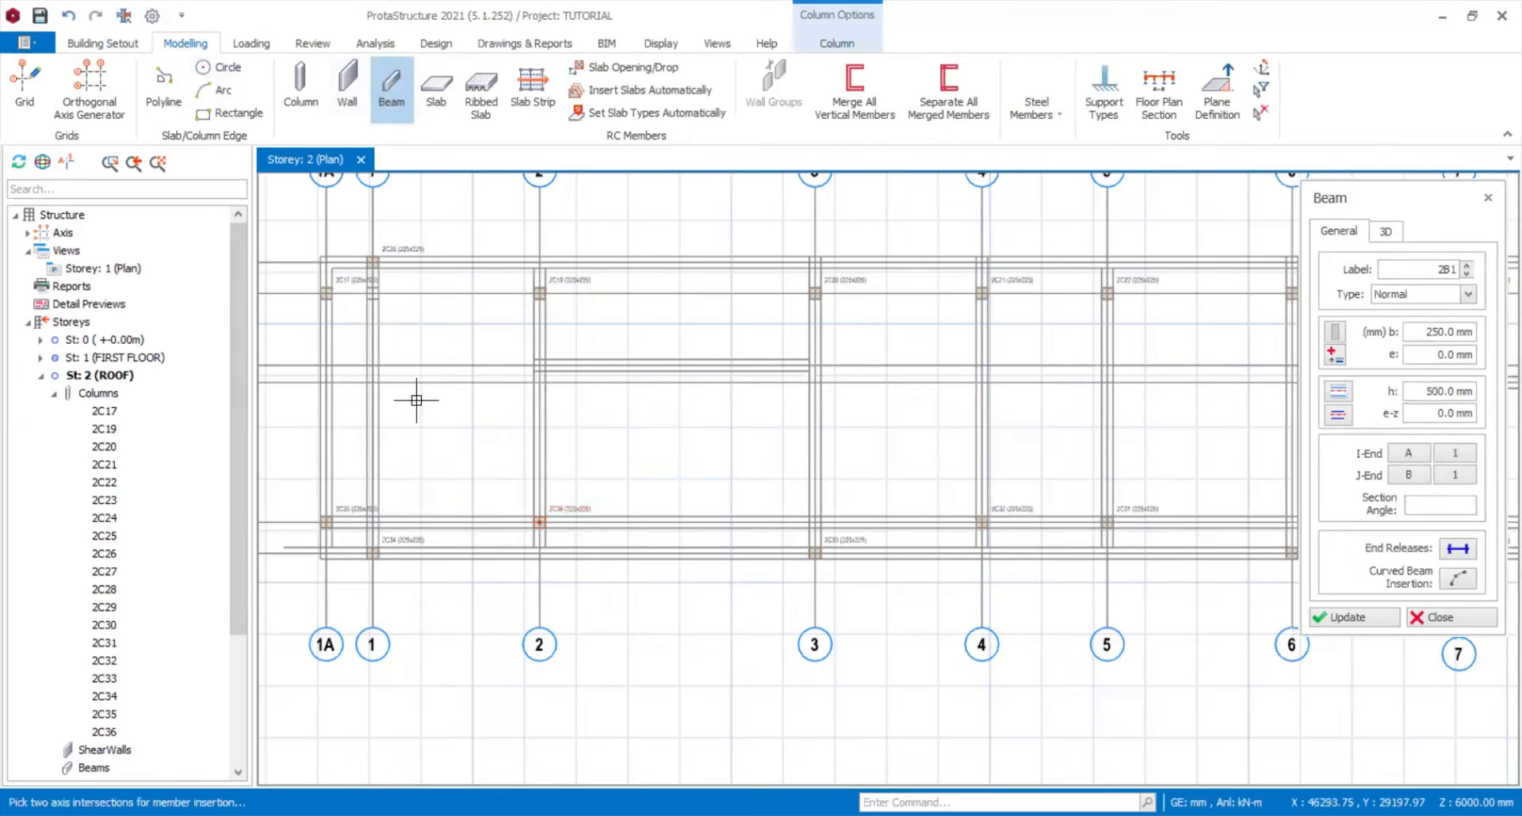
{"action": "scroll", "coordinate": [416, 400], "scroll_direction": "down", "scroll_amount": 3}
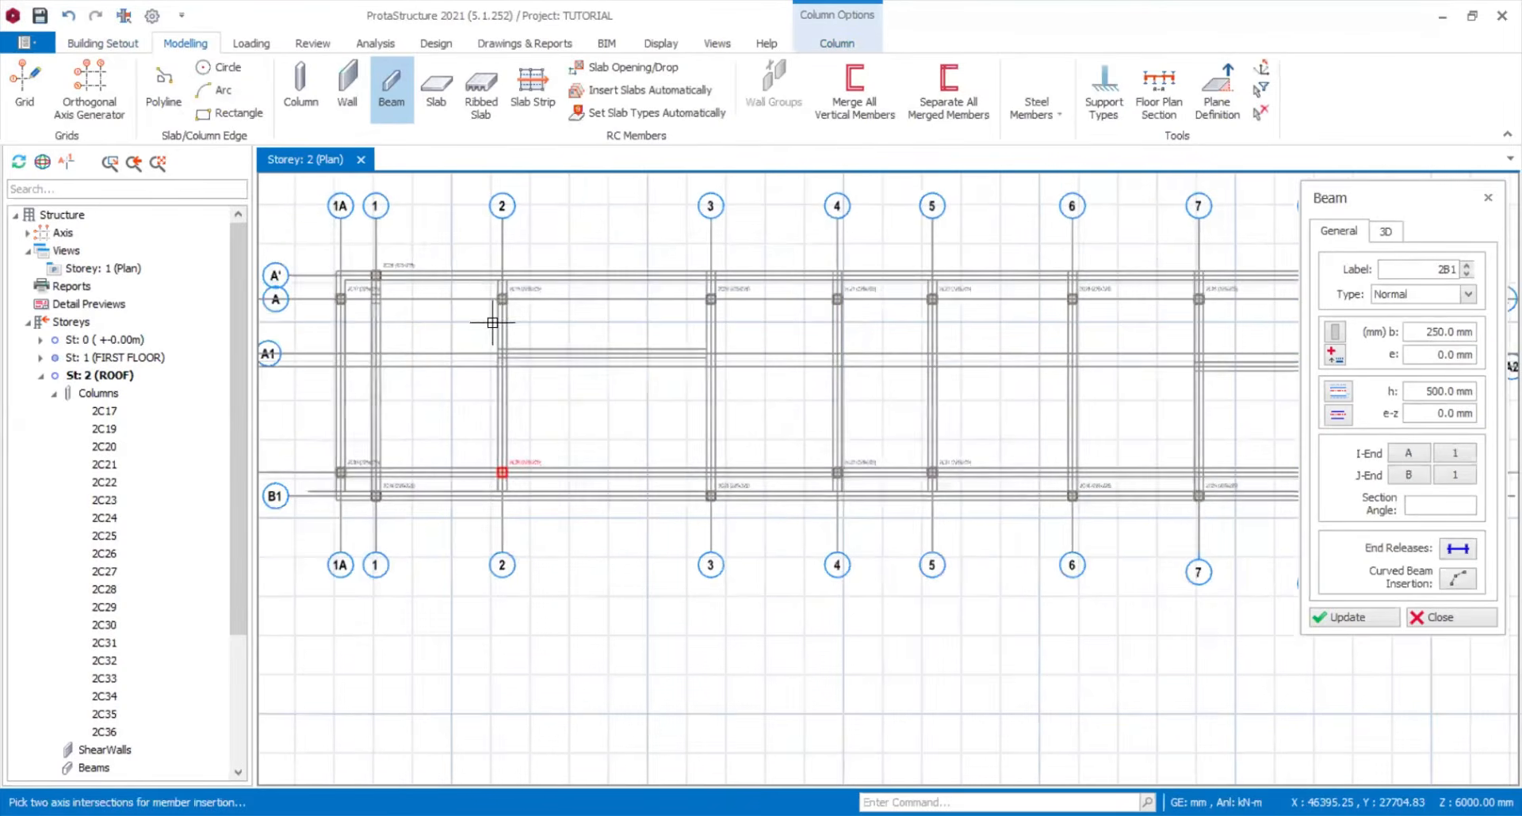
{"action": "scroll", "coordinate": [496, 301], "scroll_direction": "up", "scroll_amount": 2}
{"action": "left_click", "coordinate": [508, 270]}
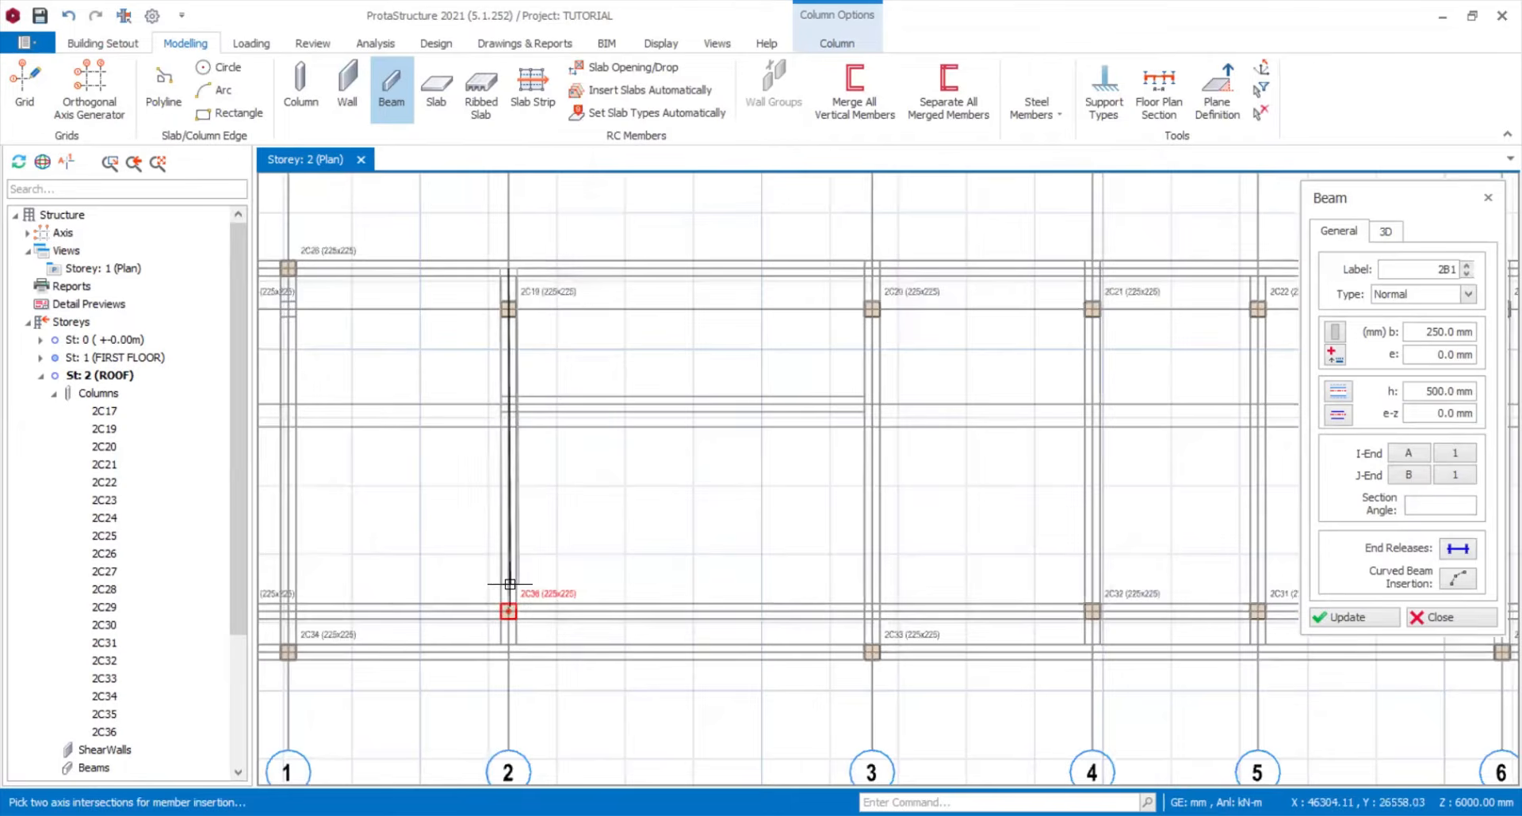
{"action": "left_click", "coordinate": [508, 652]}
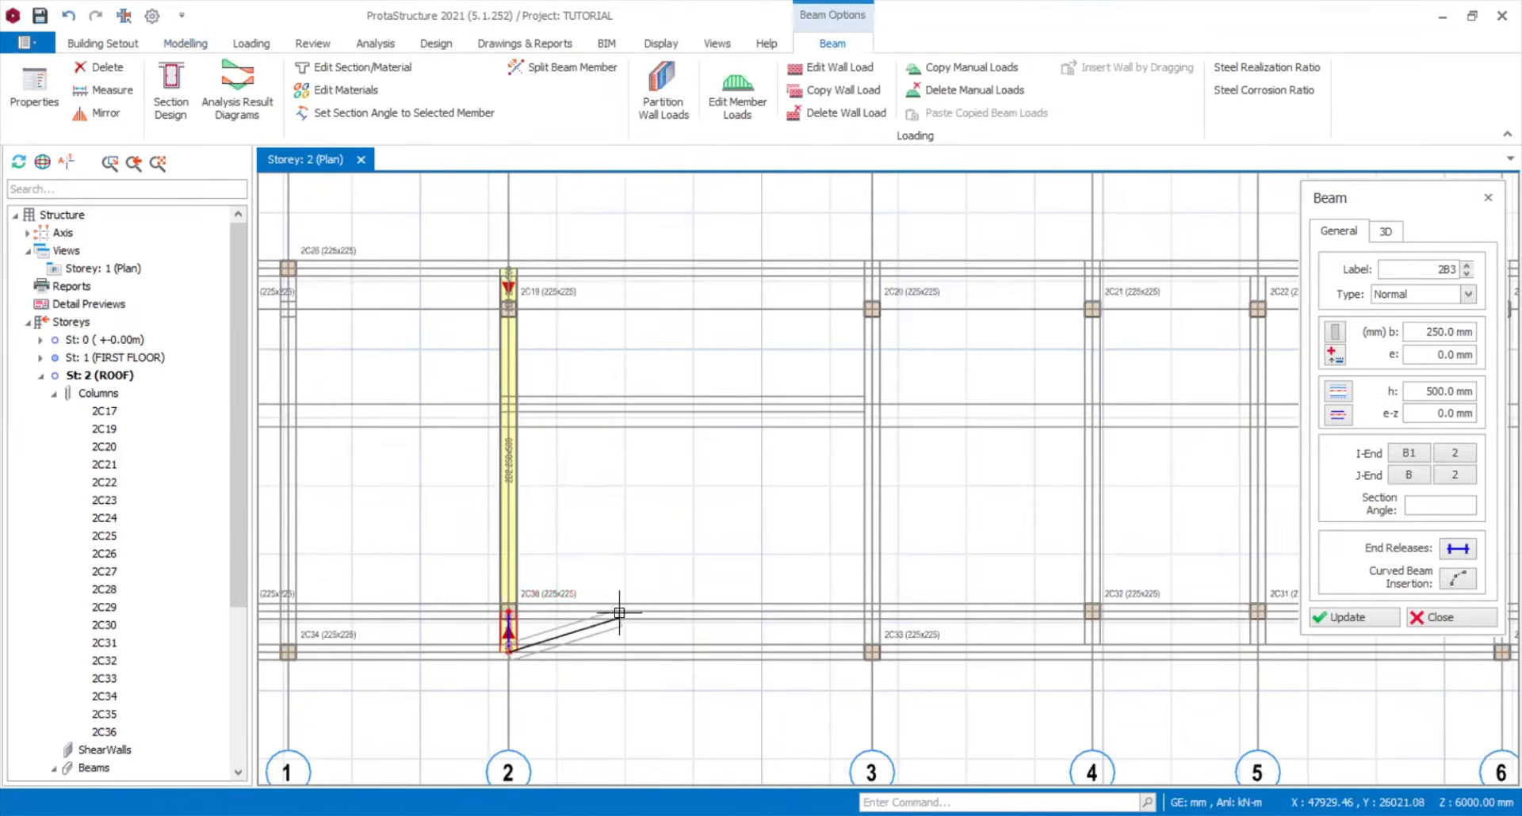
- Try placing a 250 x 500 mm beam along axis 3 from axis A' to axis B1, and undo it
{"action": "scroll", "coordinate": [614, 603], "scroll_direction": "down", "scroll_amount": 2}
{"action": "scroll", "coordinate": [745, 436], "scroll_direction": "up", "scroll_amount": 2}
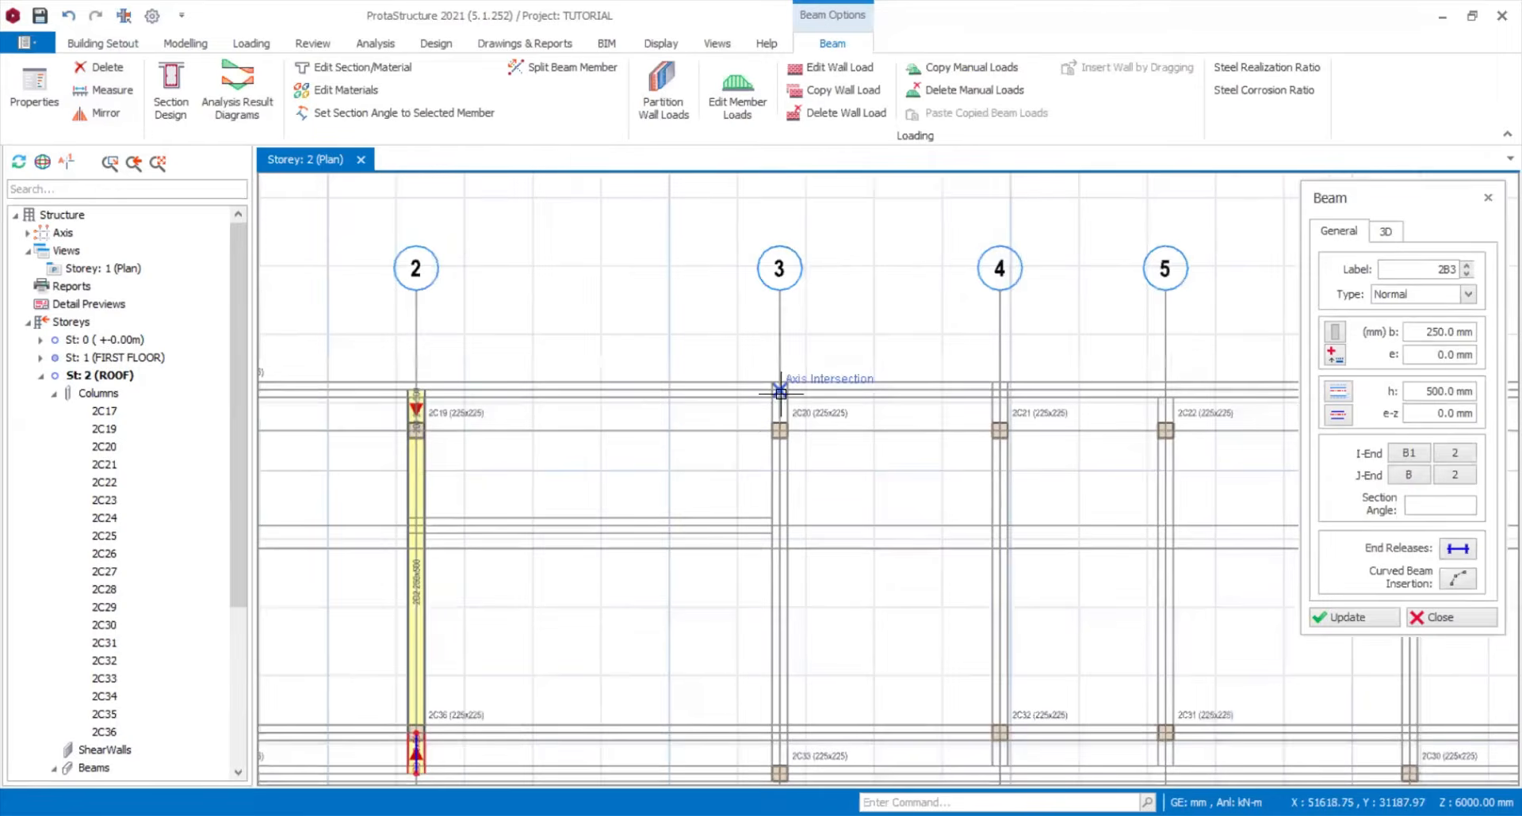
{"action": "scroll", "coordinate": [779, 392], "scroll_direction": "down", "scroll_amount": 2}
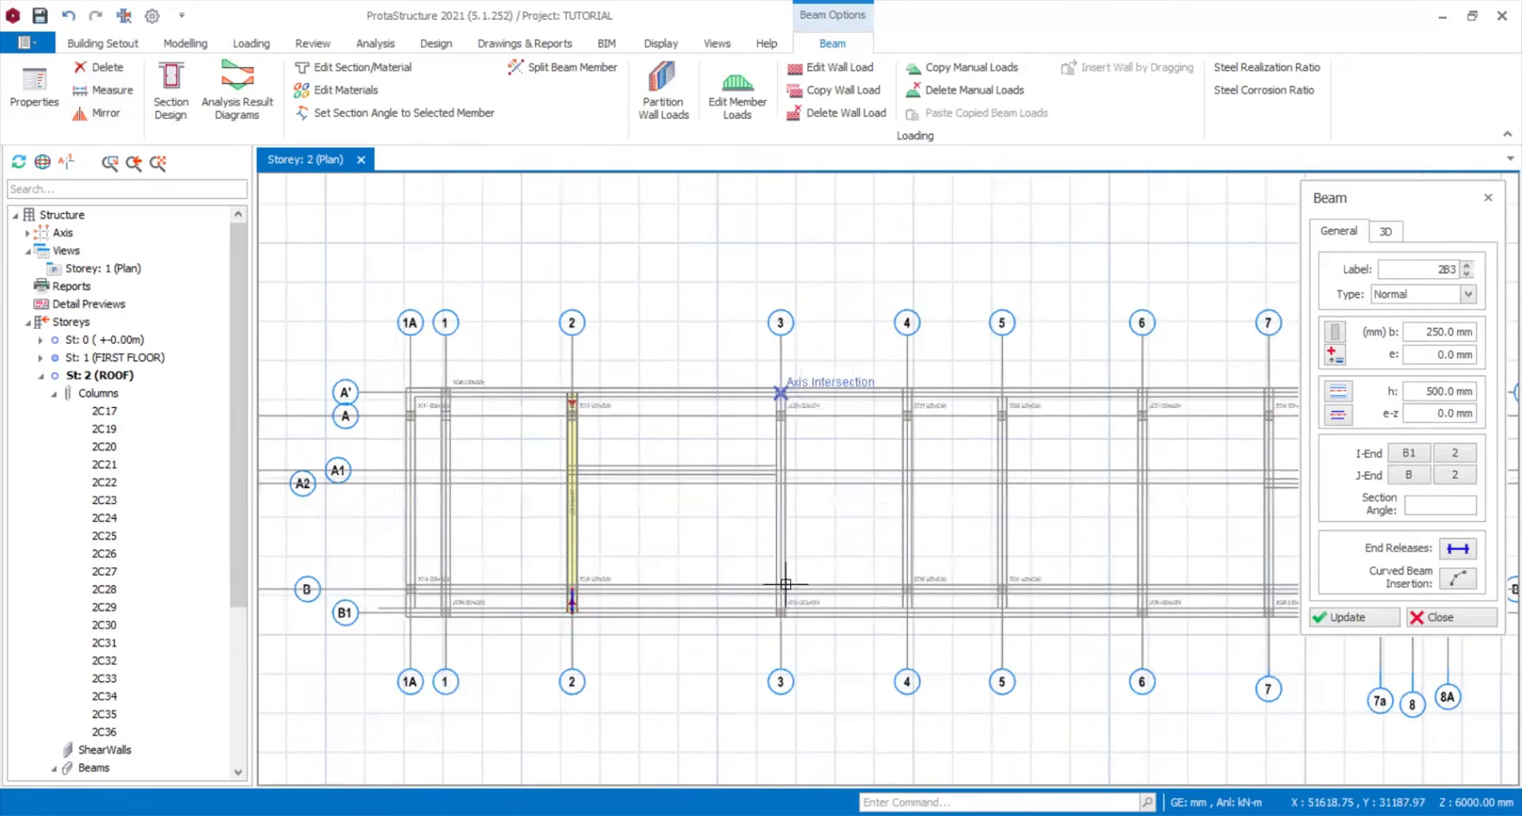
{"action": "left_click", "coordinate": [808, 633]}
{"action": "scroll", "coordinate": [785, 590], "scroll_direction": "up", "scroll_amount": 3}
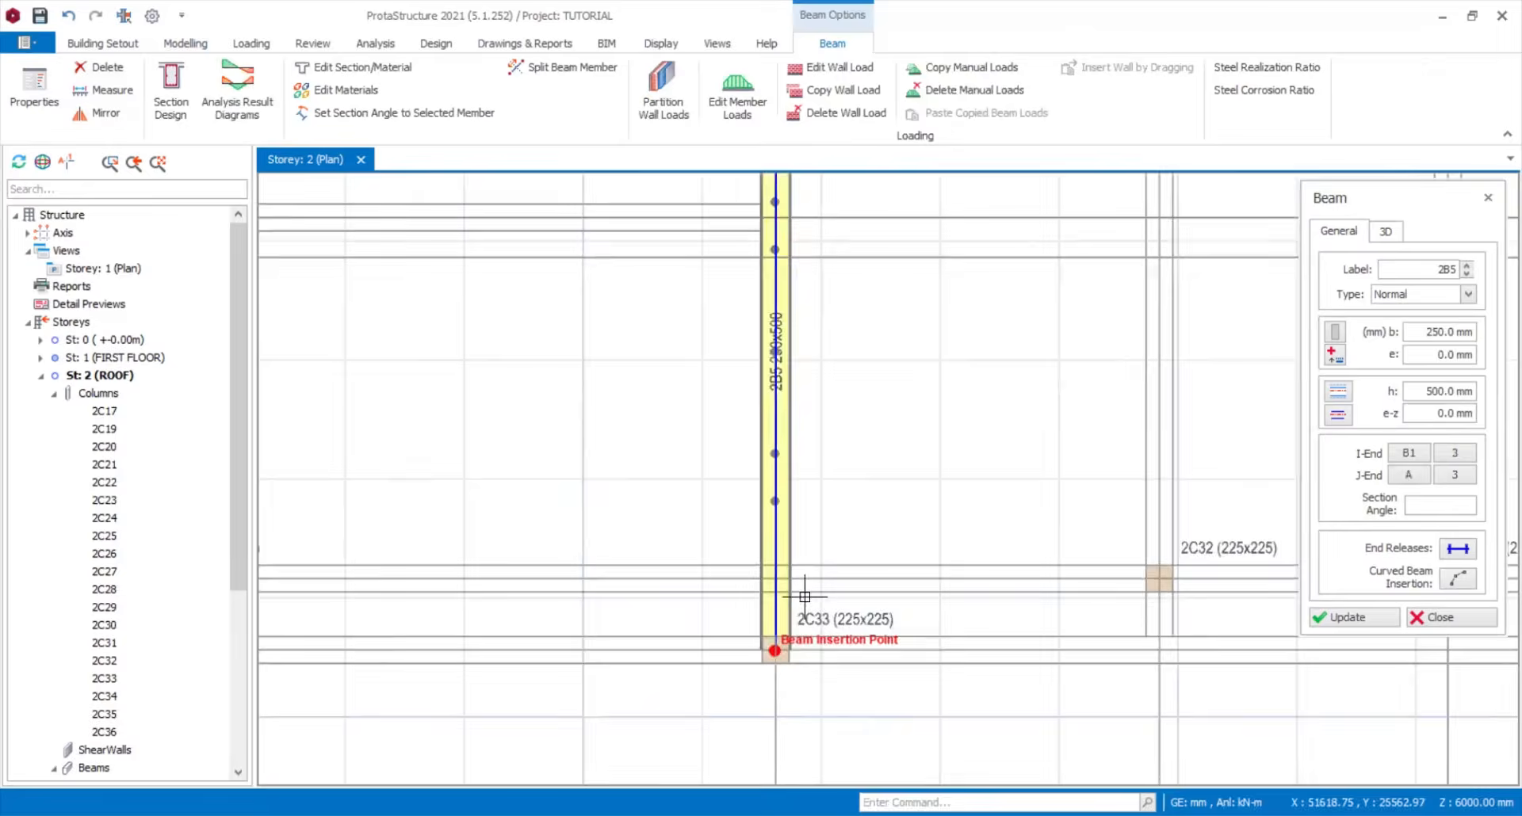
{"action": "scroll", "coordinate": [805, 596], "scroll_direction": "down", "scroll_amount": 3}
{"action": "scroll", "coordinate": [689, 515], "scroll_direction": "down", "scroll_amount": 1}
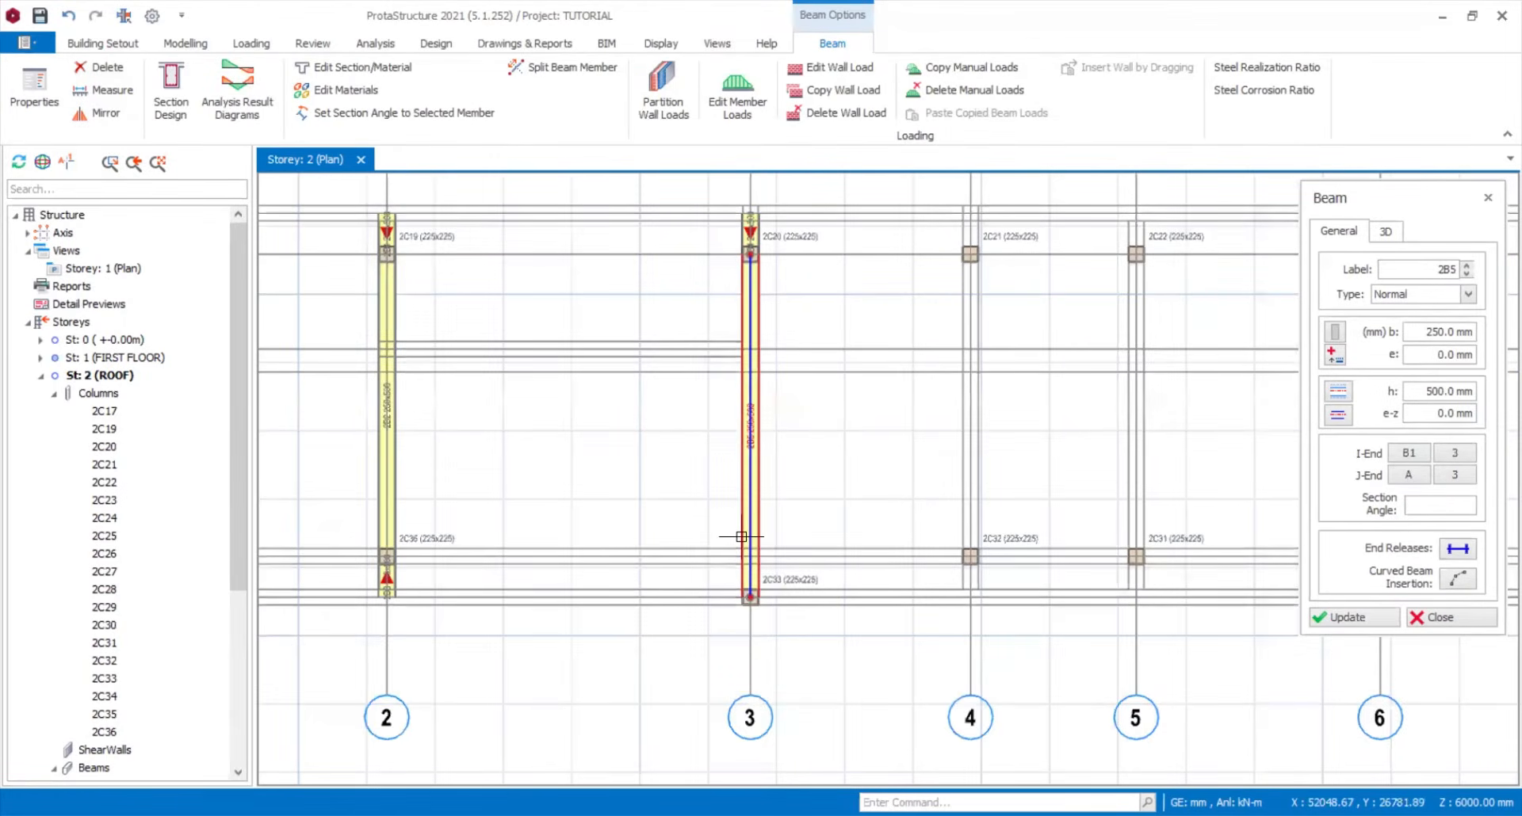
{"action": "scroll", "coordinate": [731, 541], "scroll_direction": "down", "scroll_amount": 1}
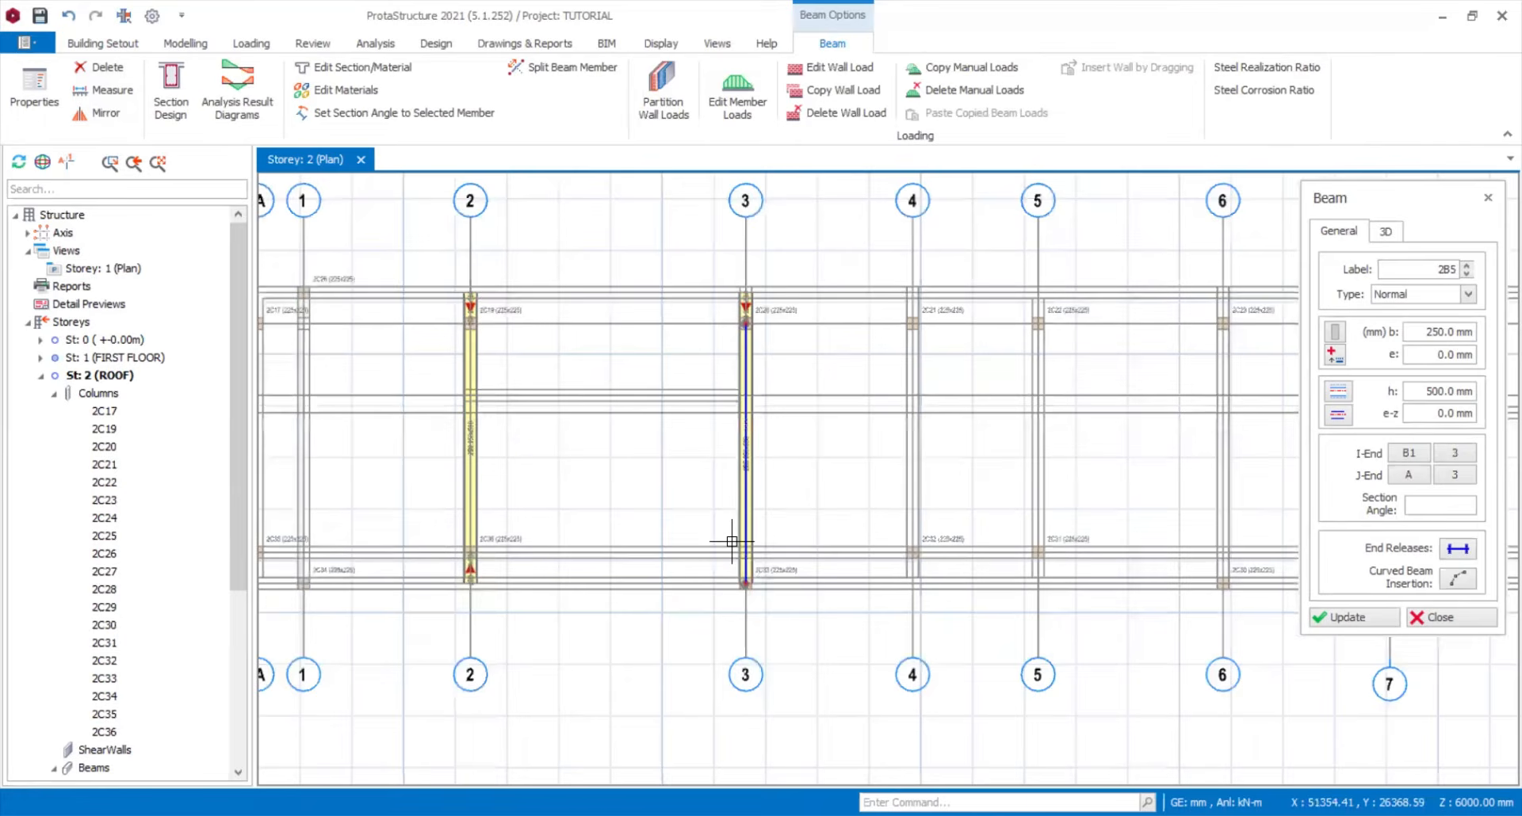
{"action": "key", "text": "ctrl+z"}
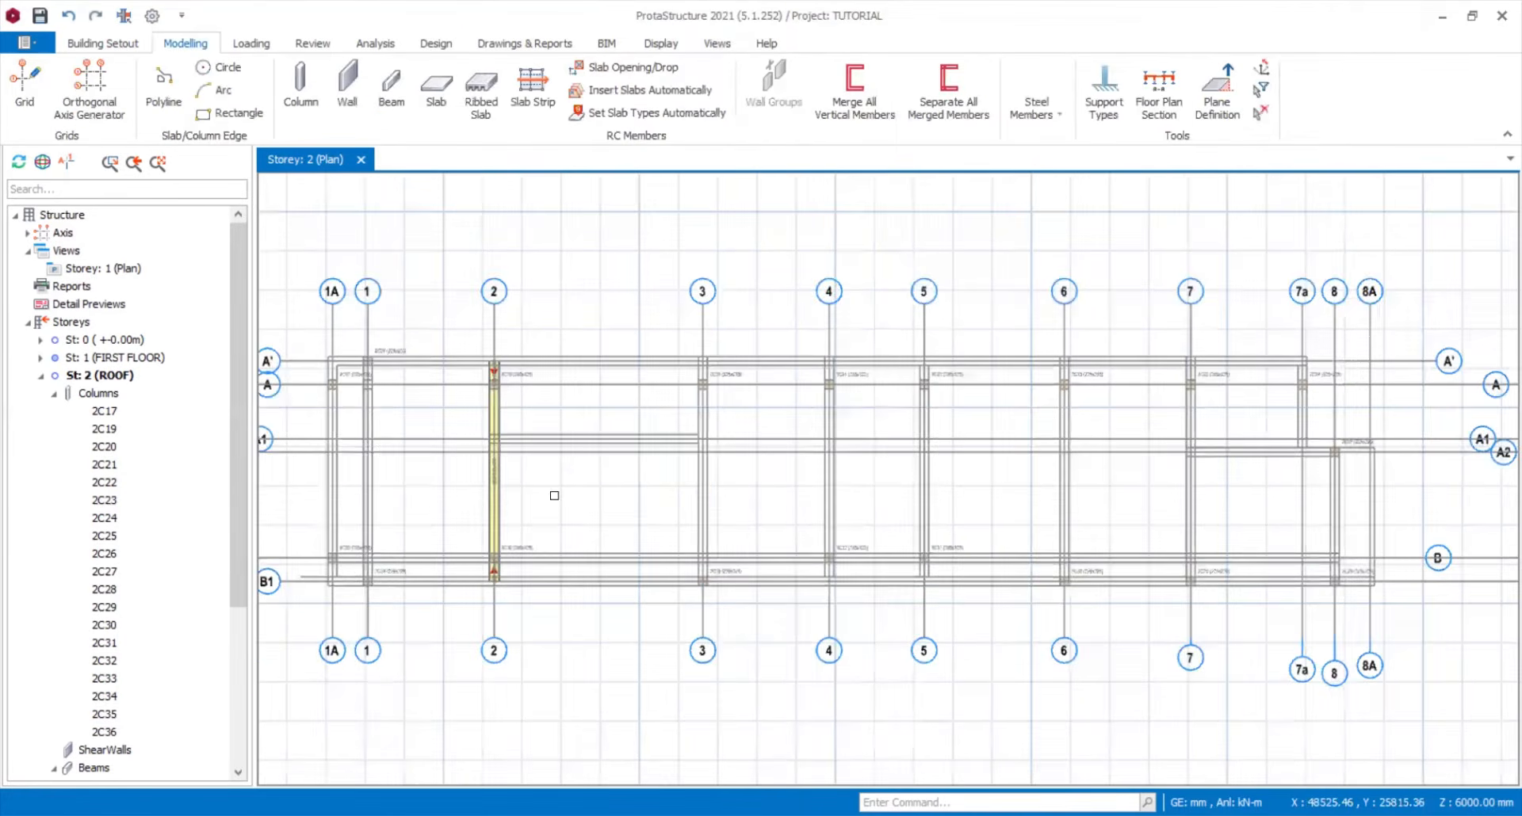
- Place a 250 x 500 mm roof beam along axis 1 between axes B1 and A'
{"action": "scroll", "coordinate": [507, 448], "scroll_direction": "up", "scroll_amount": 1}
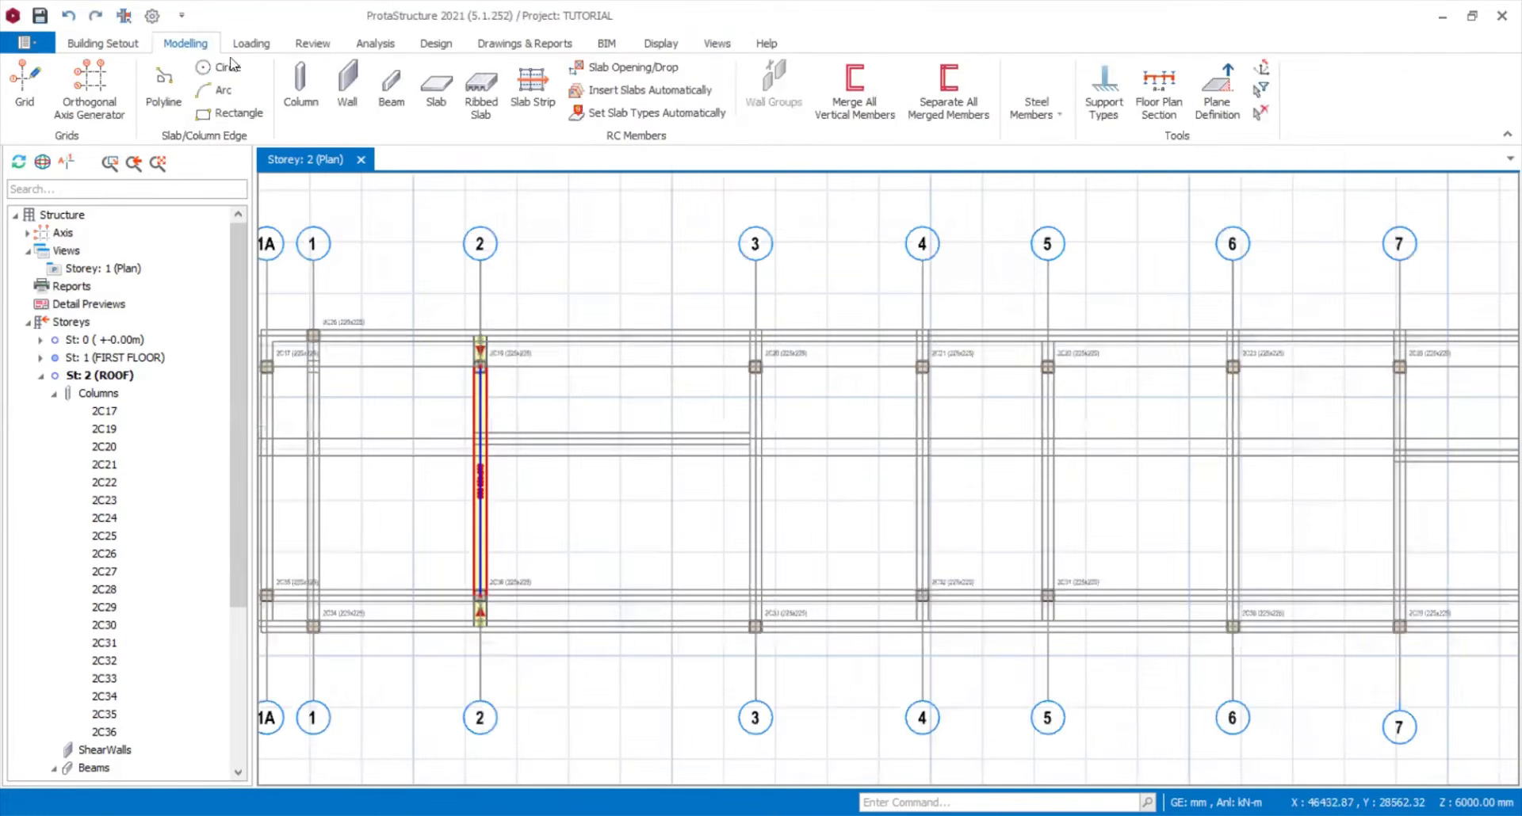
{"action": "left_click", "coordinate": [391, 87]}
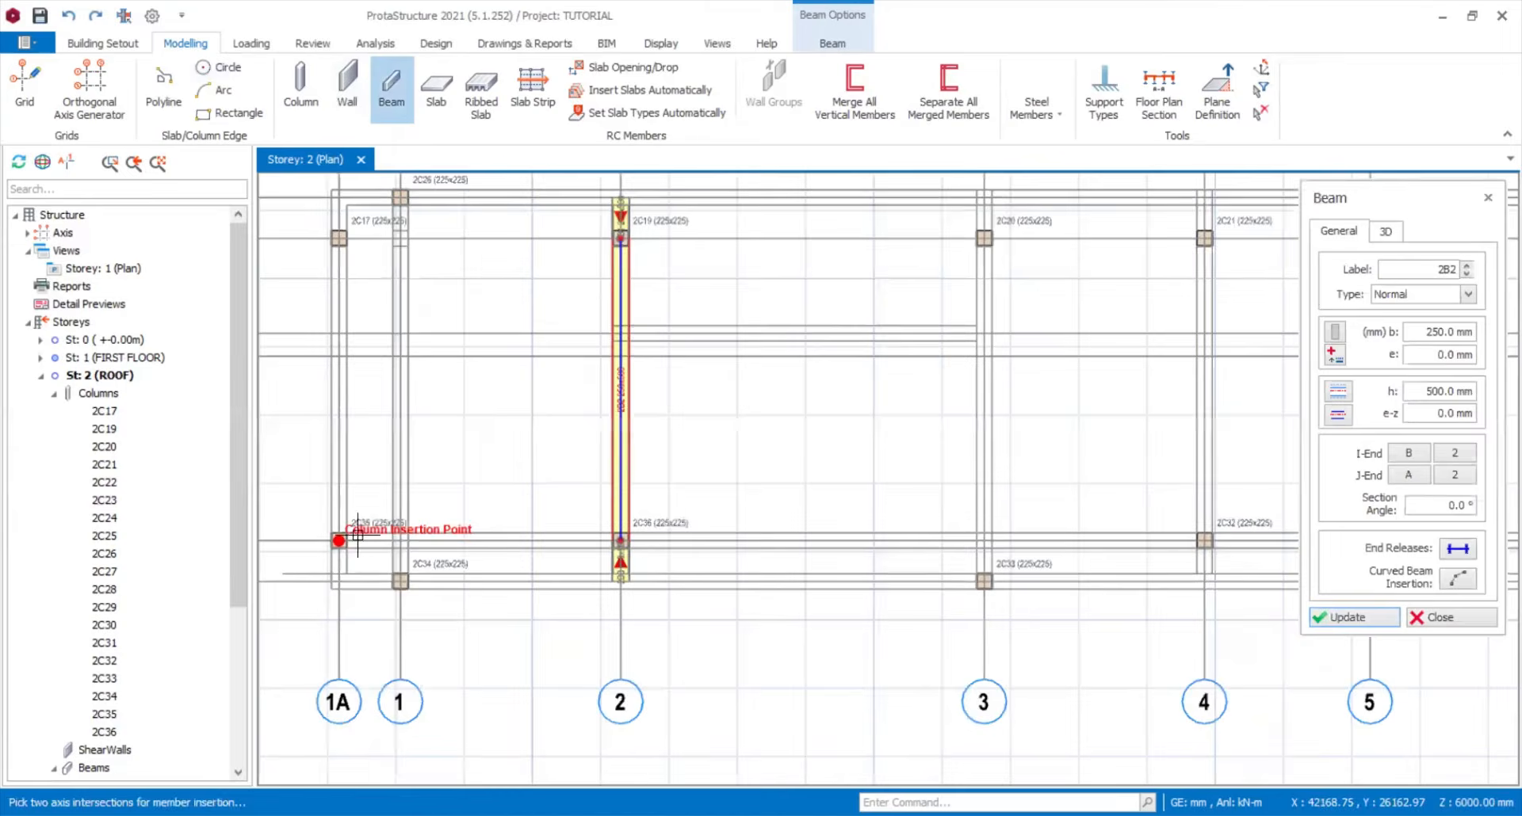
{"action": "left_click", "coordinate": [357, 537]}
{"action": "scroll", "coordinate": [349, 537], "scroll_direction": "down", "scroll_amount": 3}
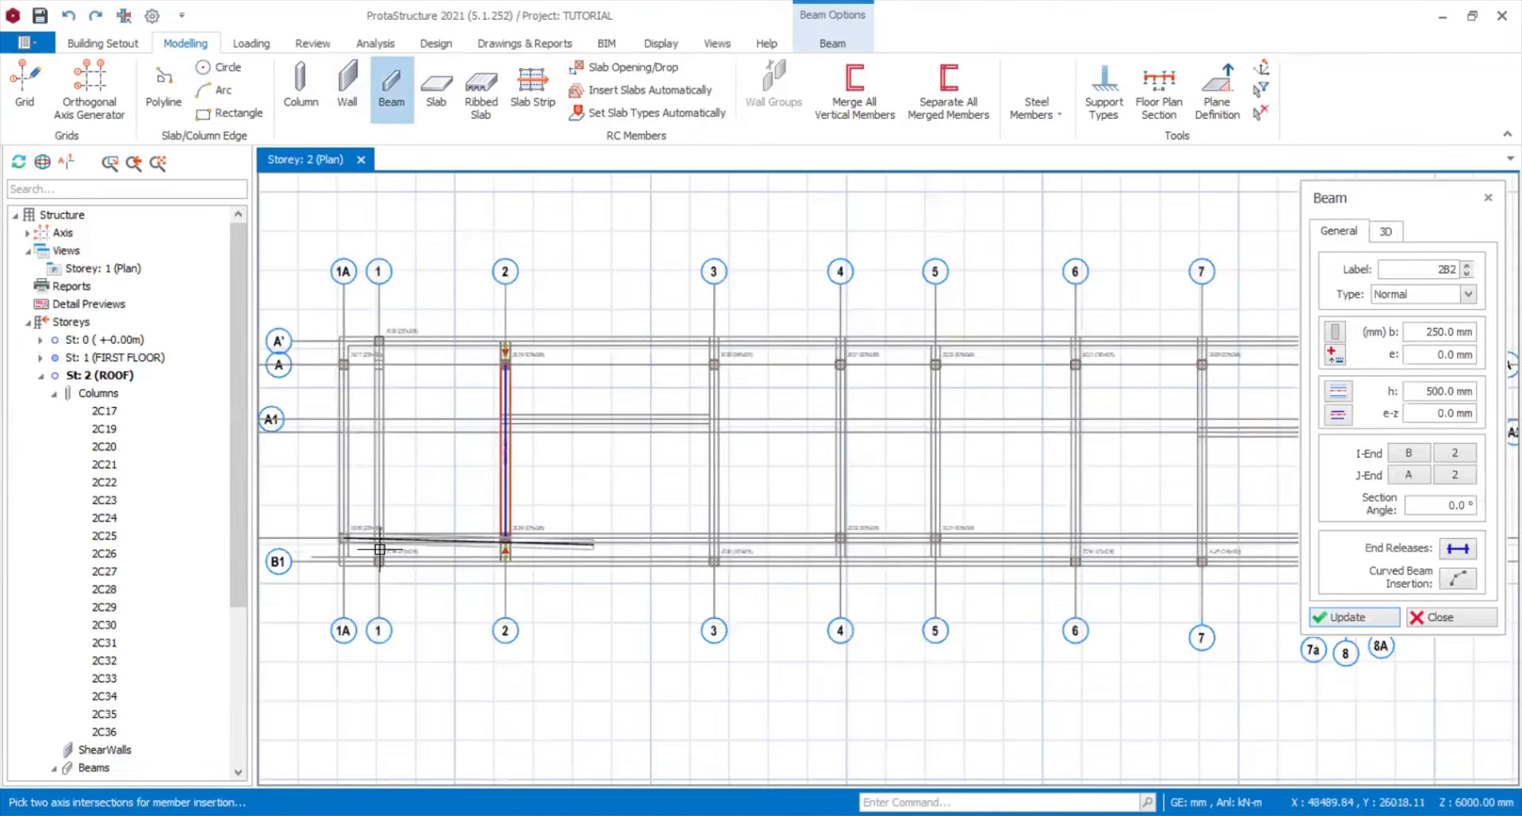
{"action": "scroll", "coordinate": [380, 549], "scroll_direction": "up", "scroll_amount": 3}
{"action": "scroll", "coordinate": [382, 567], "scroll_direction": "down", "scroll_amount": 1}
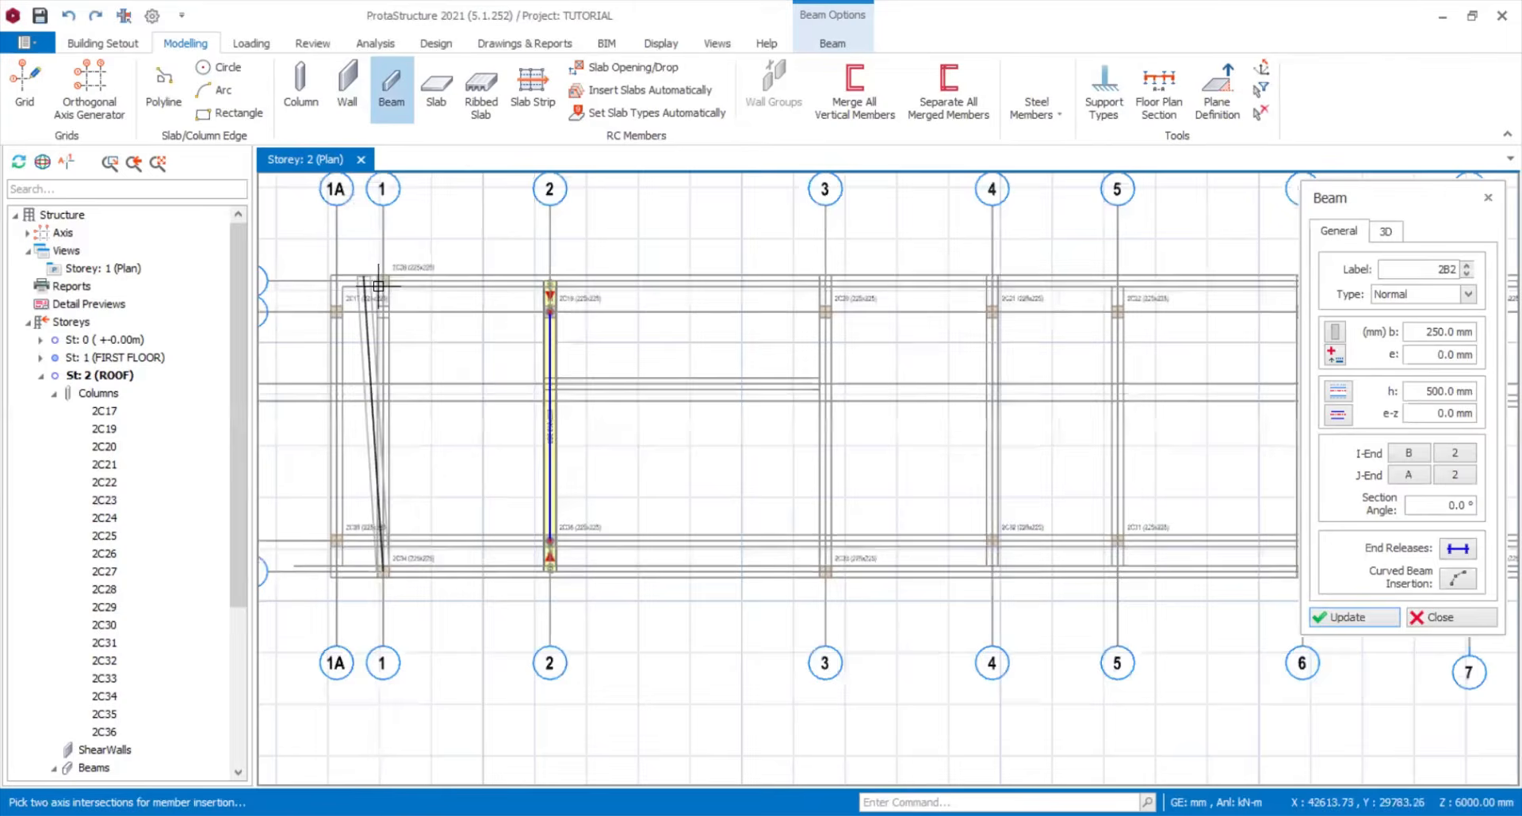
{"action": "scroll", "coordinate": [378, 285], "scroll_direction": "up", "scroll_amount": 2}
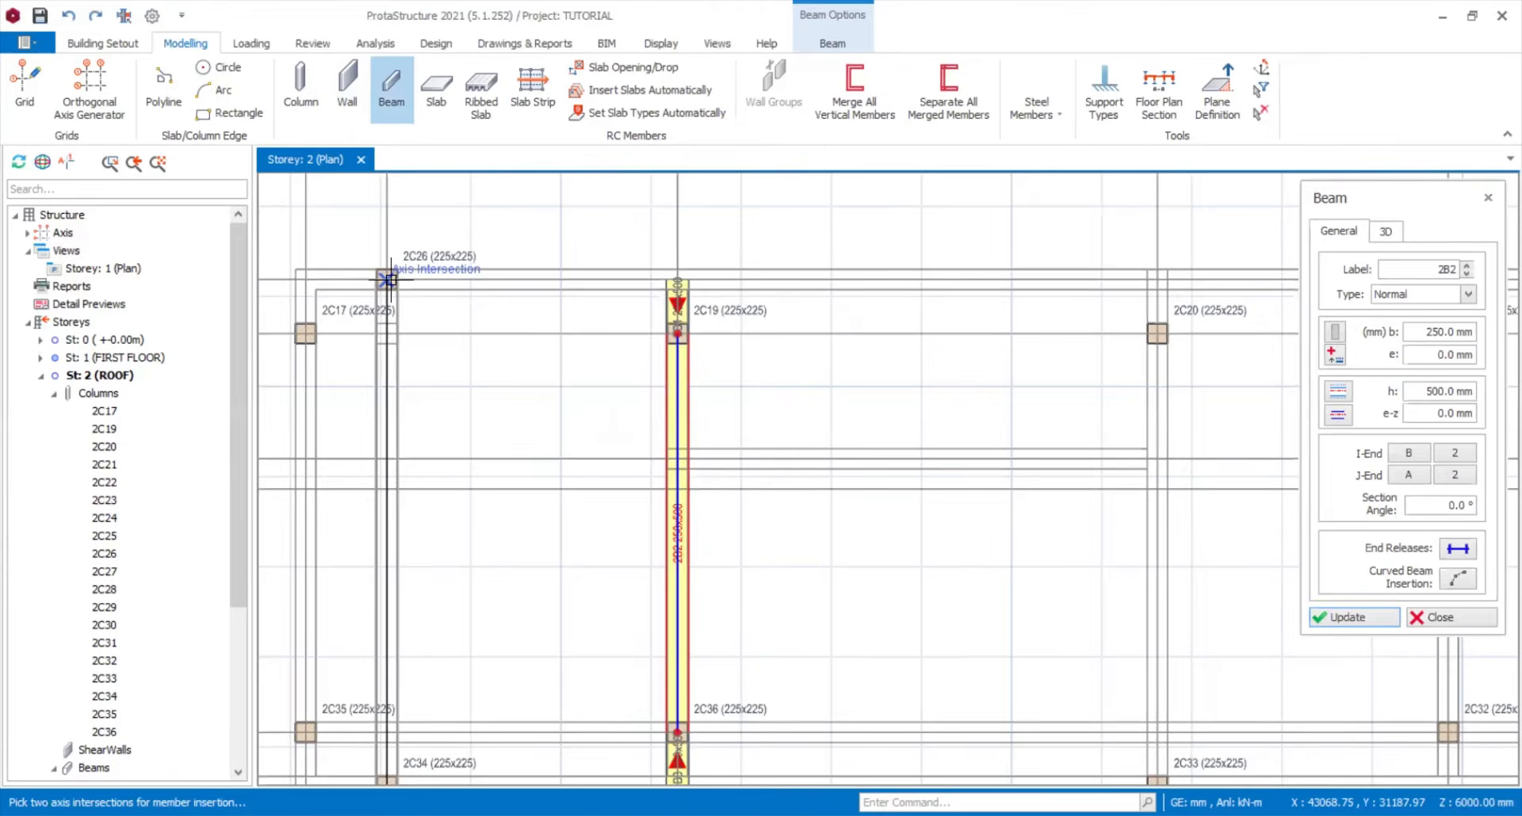
{"action": "left_click", "coordinate": [389, 279]}
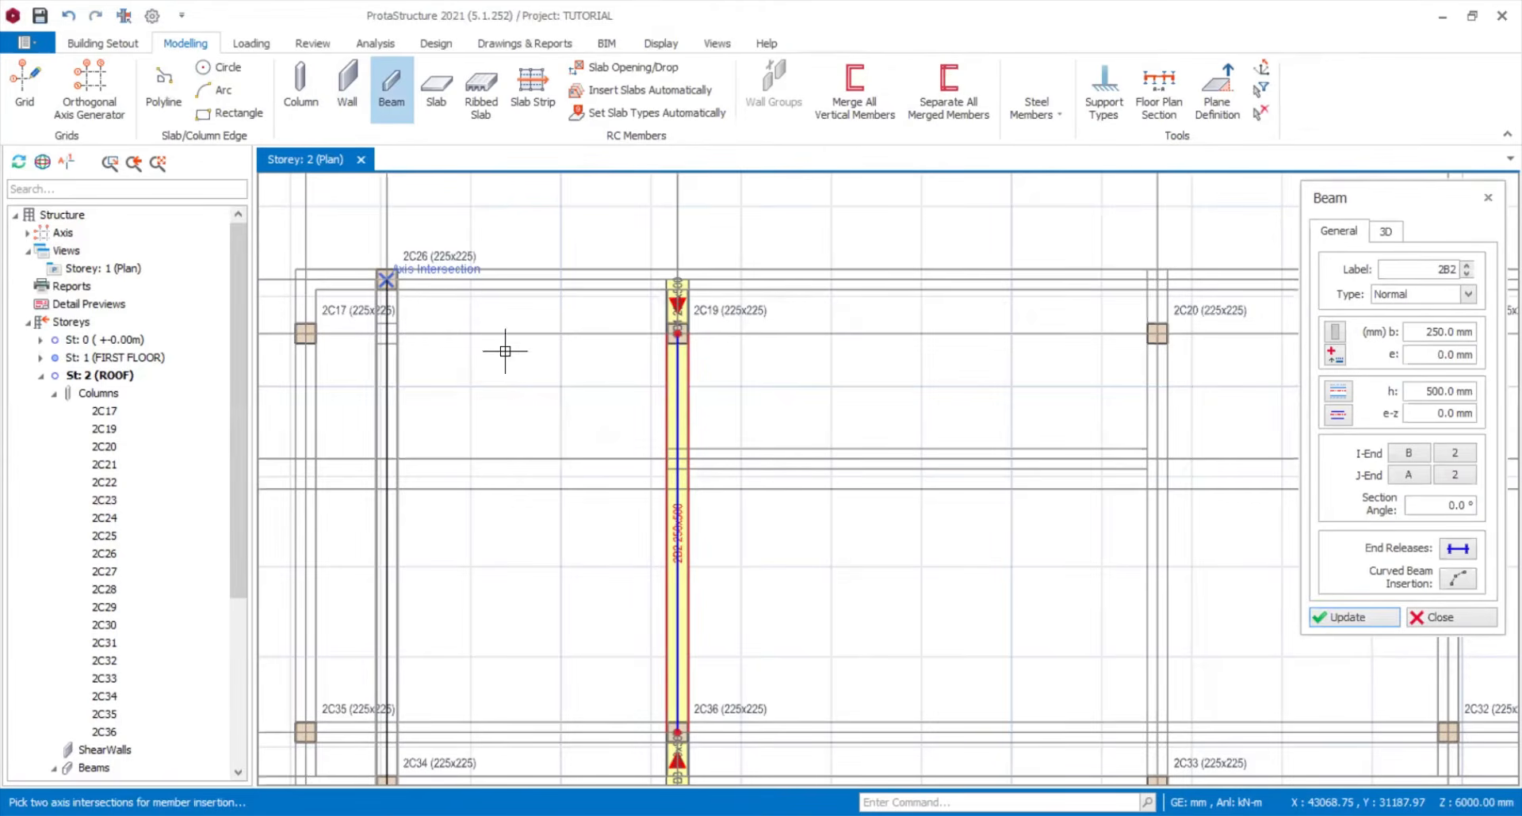
{"action": "scroll", "coordinate": [504, 347], "scroll_direction": "down", "scroll_amount": 3}
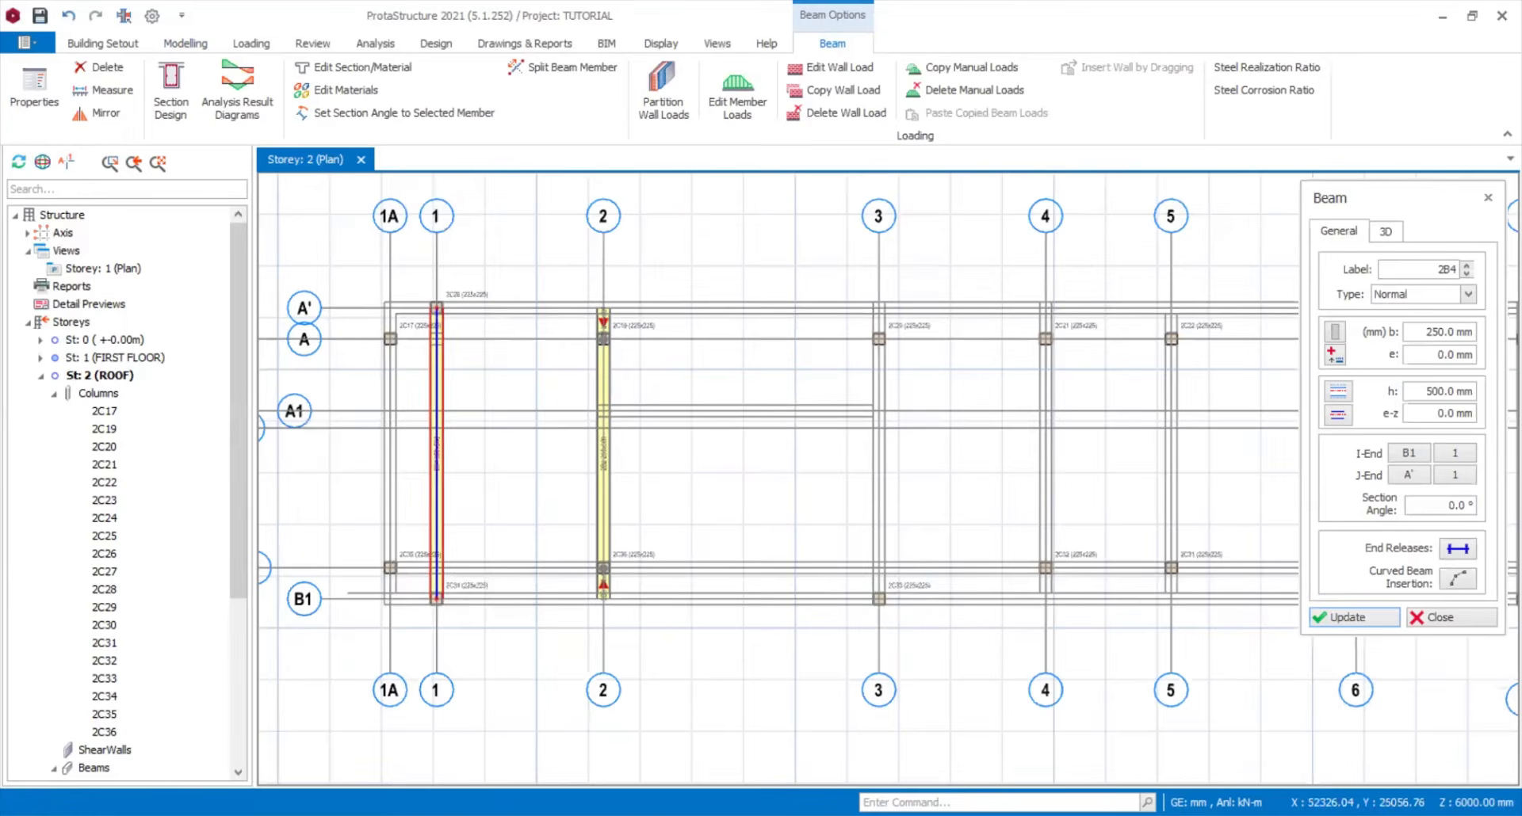
- Place 250 x 500 mm roof beams along axes 3, 4 and 5, each from axis A' to axis B1
{"action": "middle_click_drag", "start_coordinate": [836, 541], "coordinate": [798, 522]}
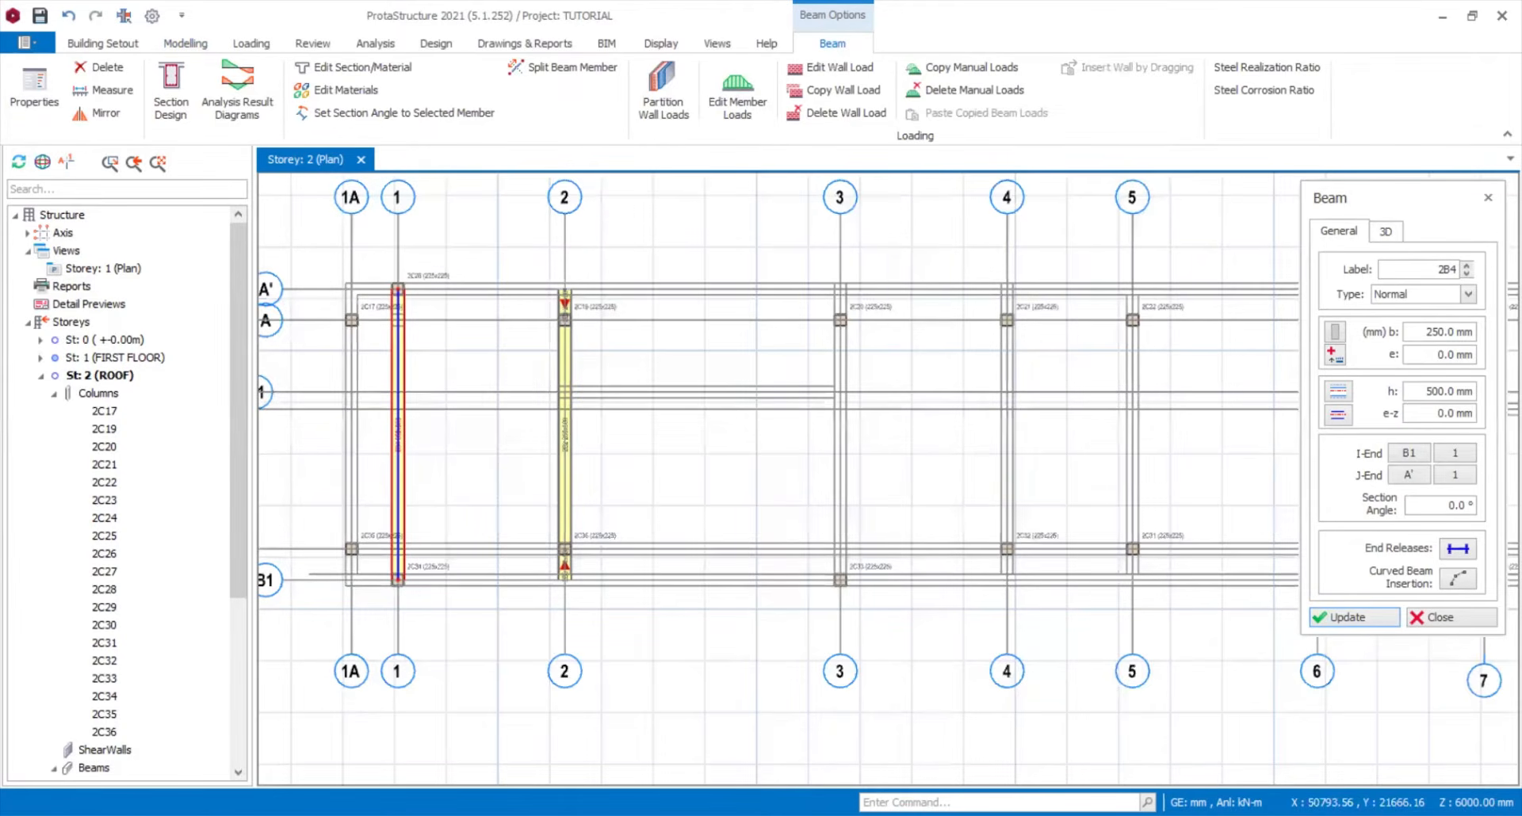
{"action": "left_click", "coordinate": [840, 290]}
{"action": "left_click", "coordinate": [840, 580]}
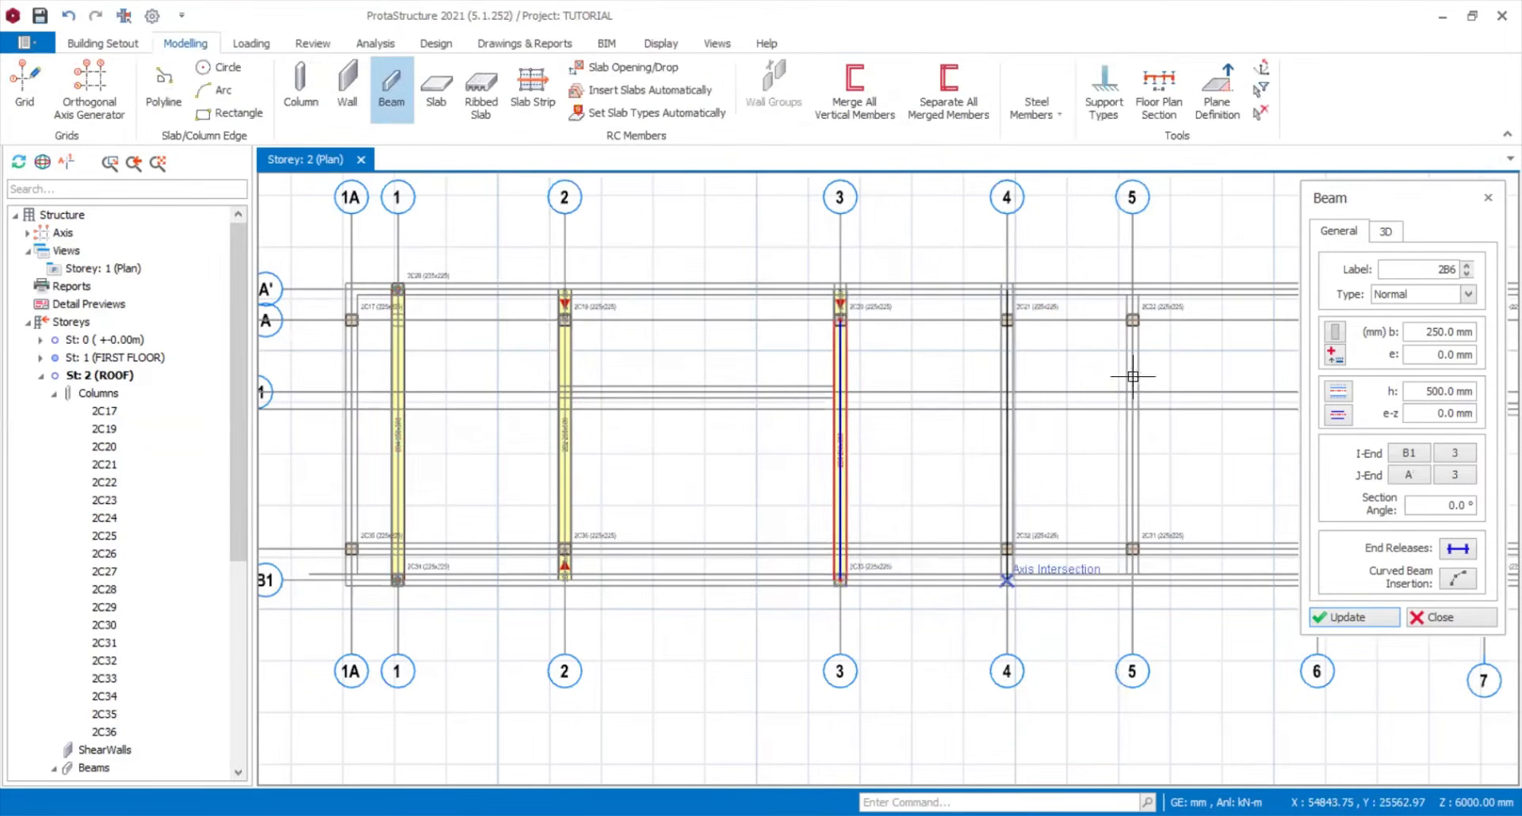
{"action": "left_click", "coordinate": [1133, 317]}
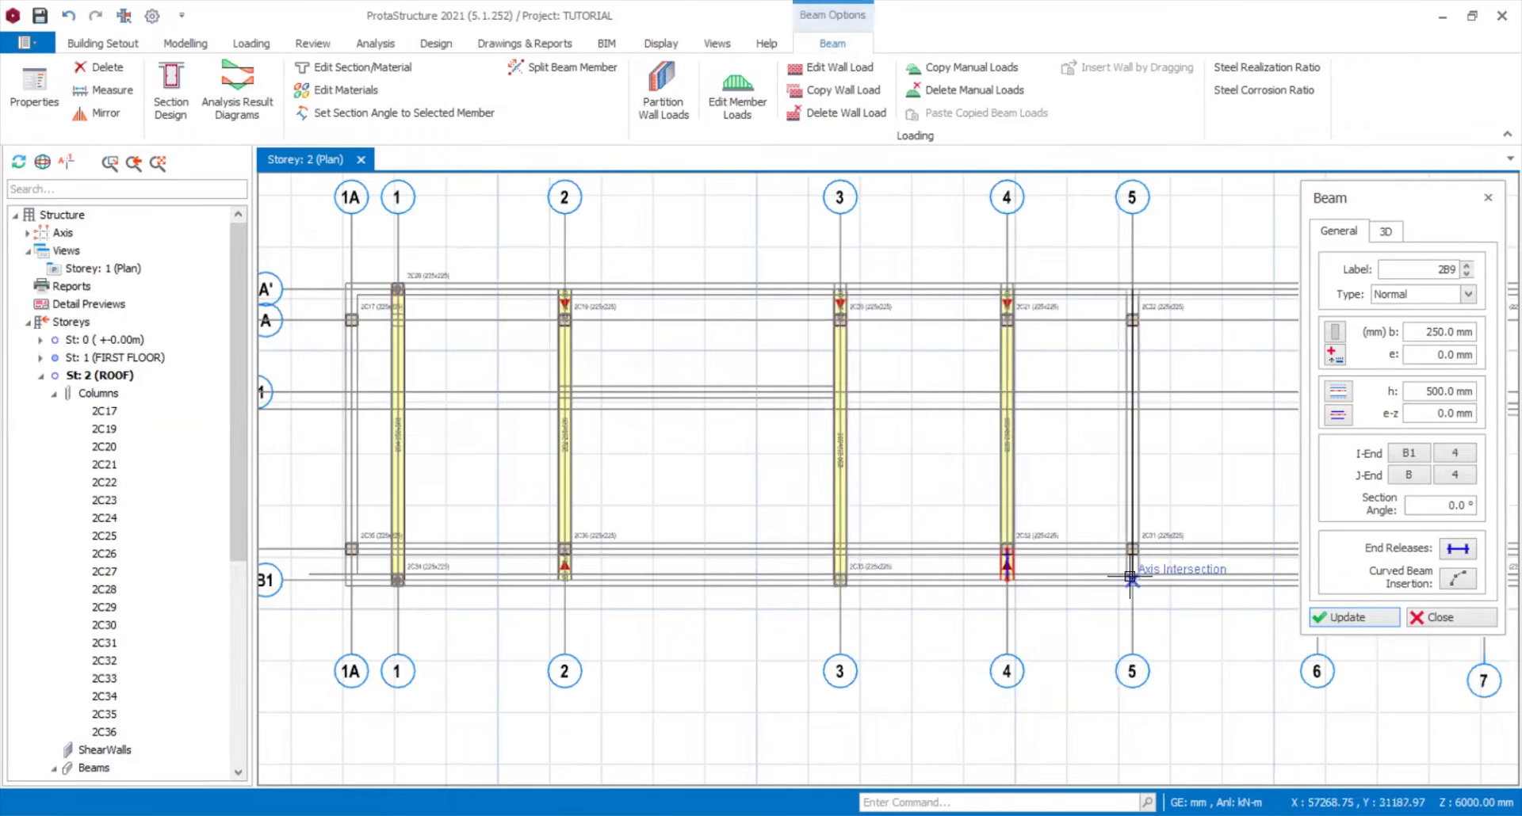
{"action": "left_click", "coordinate": [1131, 581]}
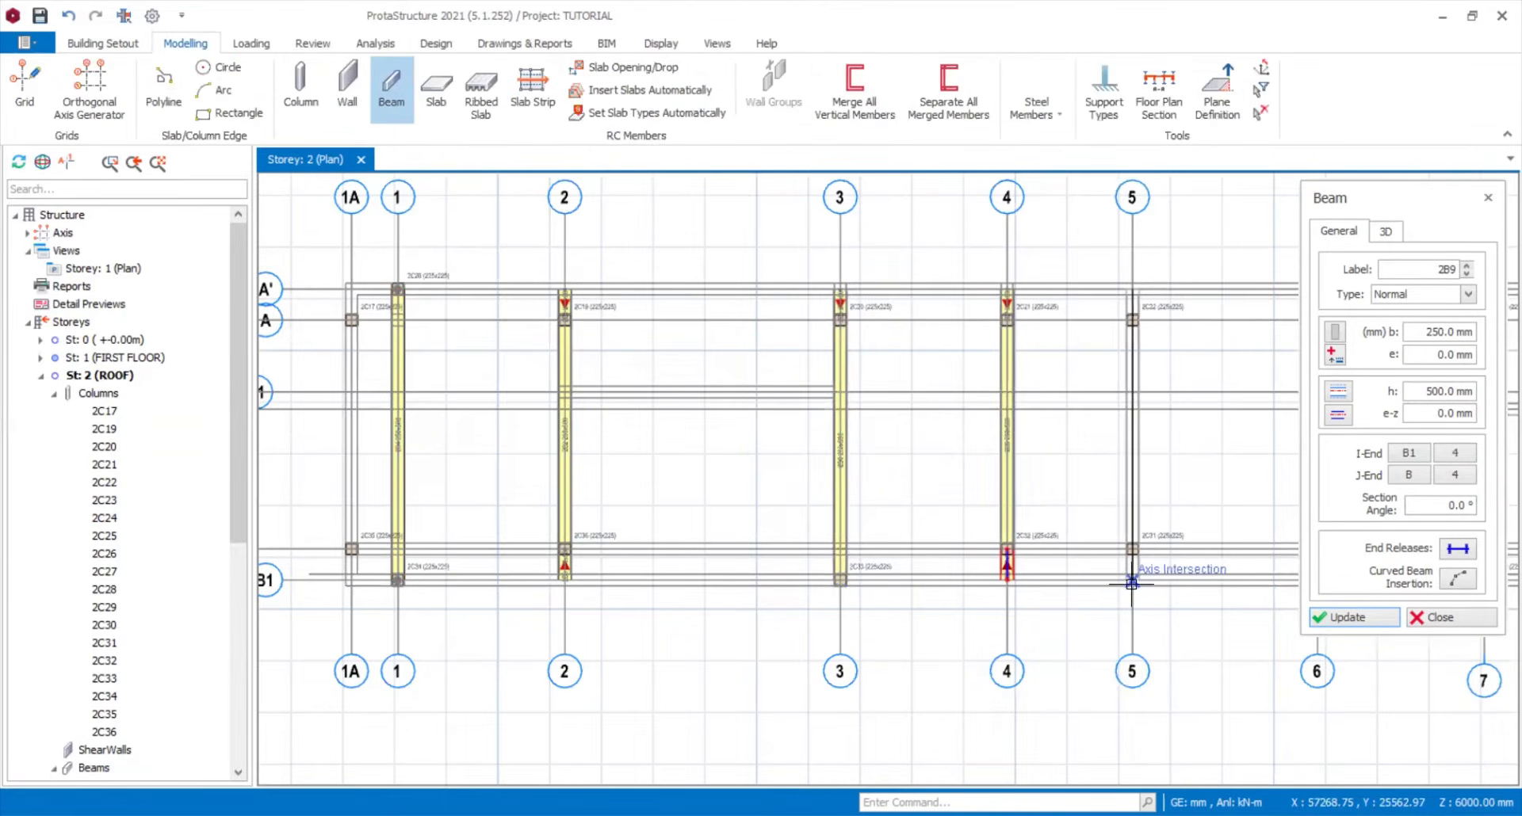
- Place 250 x 500 mm roof beams along axes 6 and 7 from A' to B1, and along axis 8 from A2 to B1
{"action": "middle_click_drag", "start_coordinate": [1137, 584], "coordinate": [581, 596]}
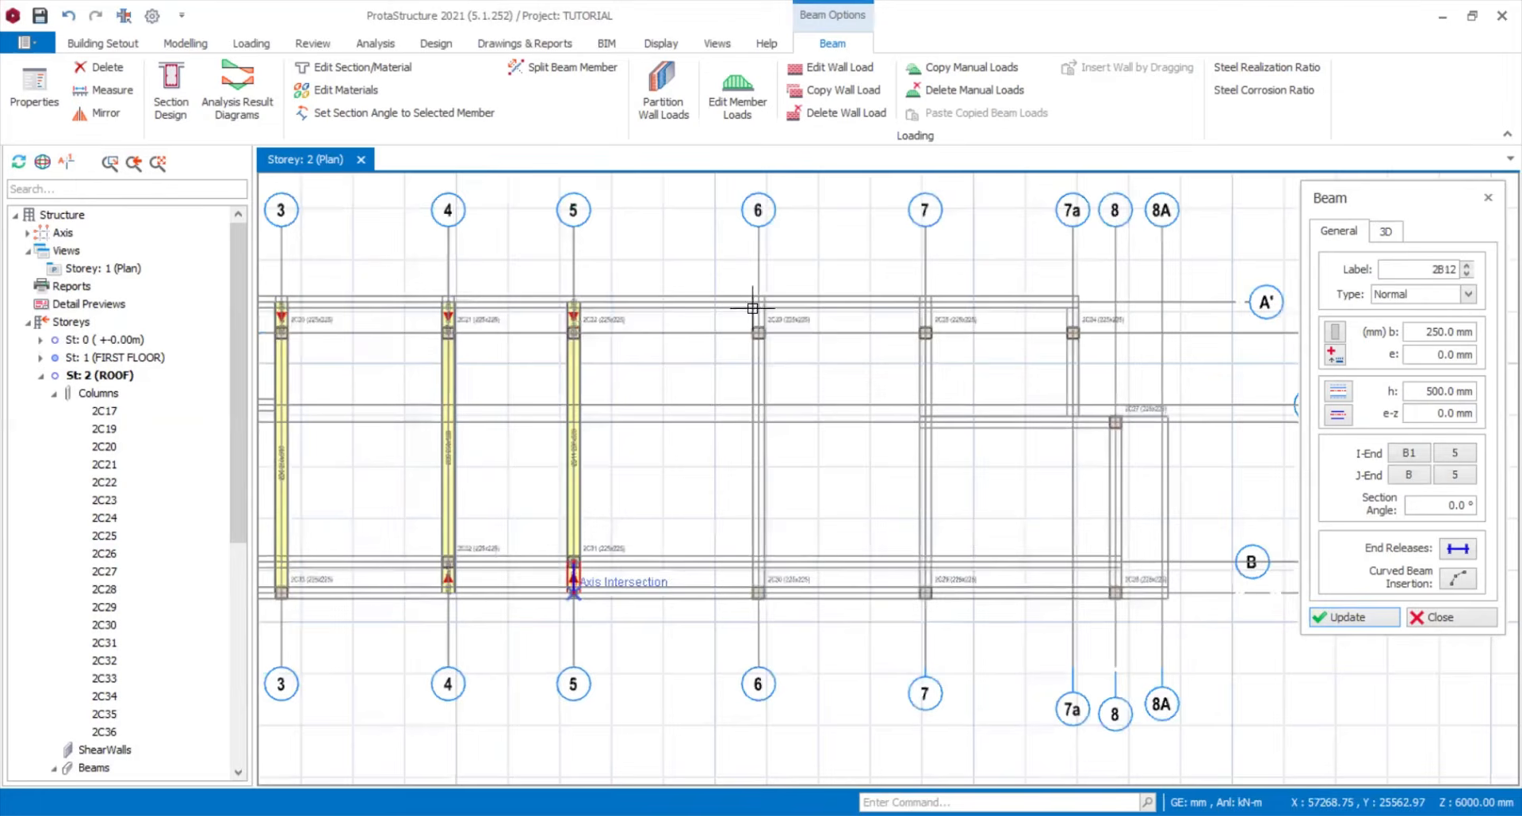
{"action": "left_click", "coordinate": [755, 305]}
{"action": "left_click", "coordinate": [759, 593]}
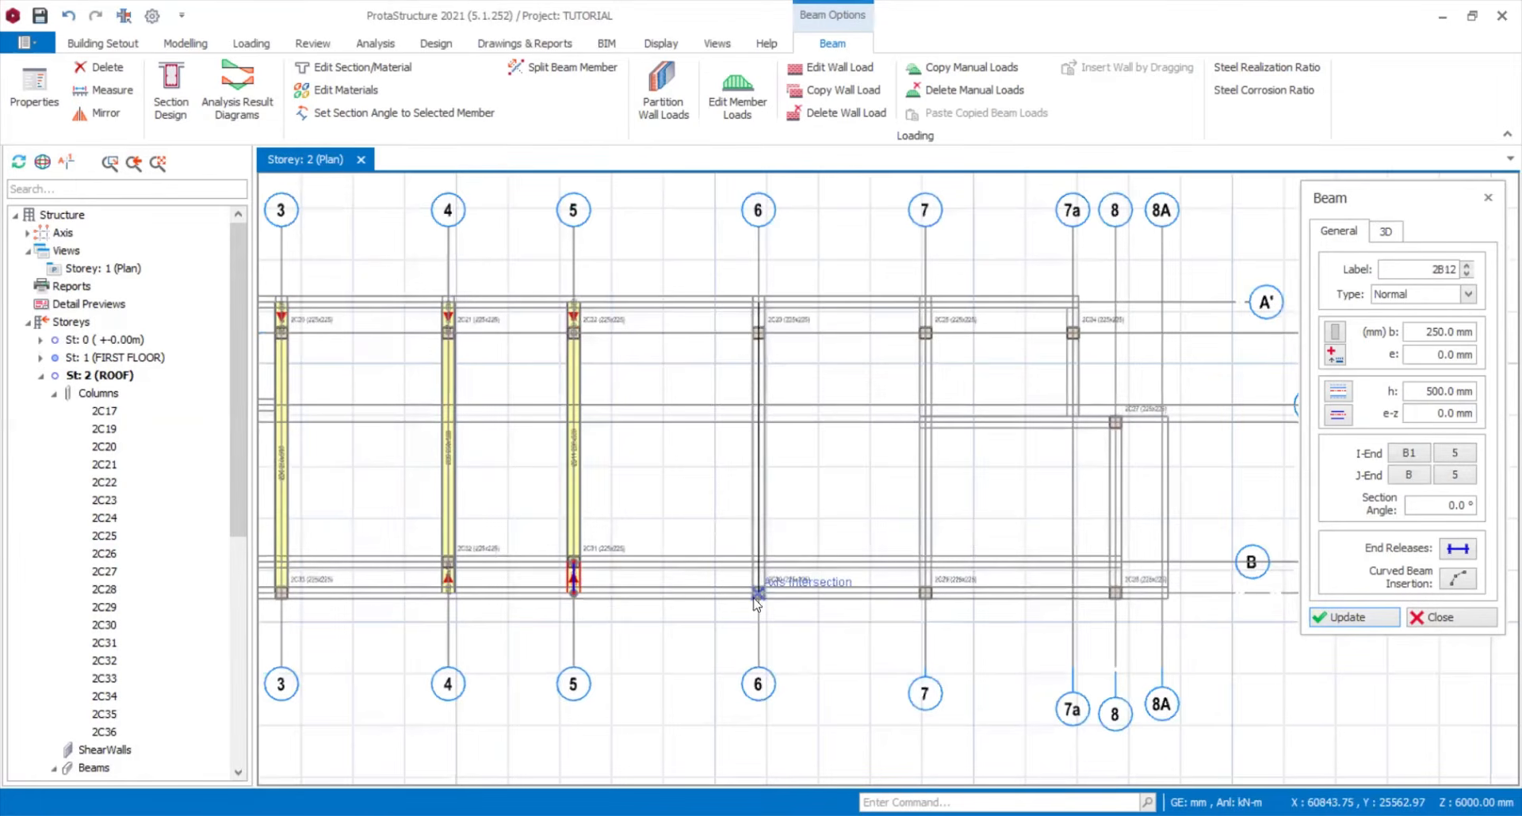
{"action": "left_click", "coordinate": [925, 305]}
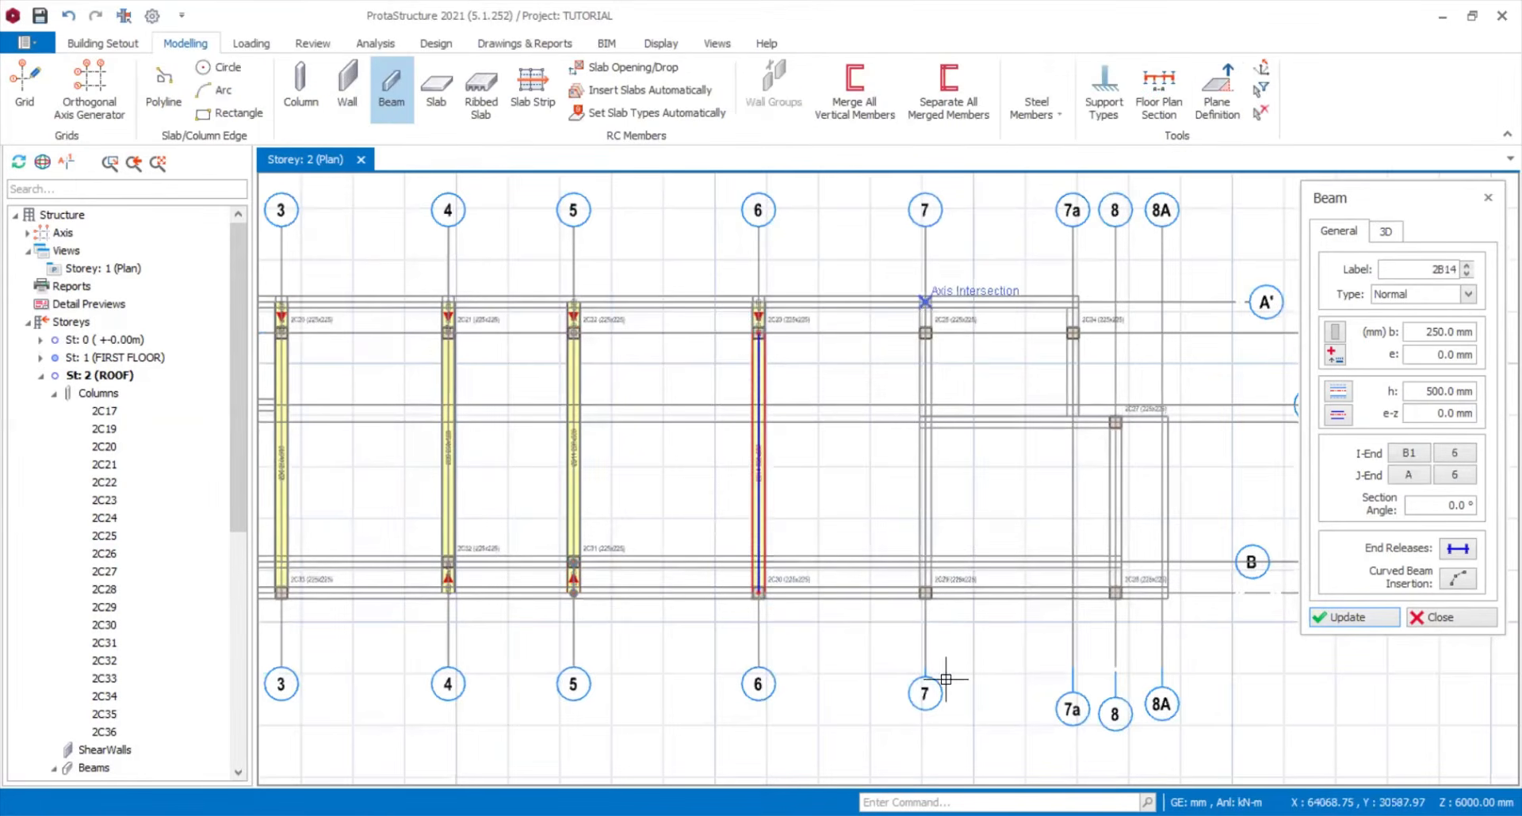
{"action": "left_click", "coordinate": [925, 593]}
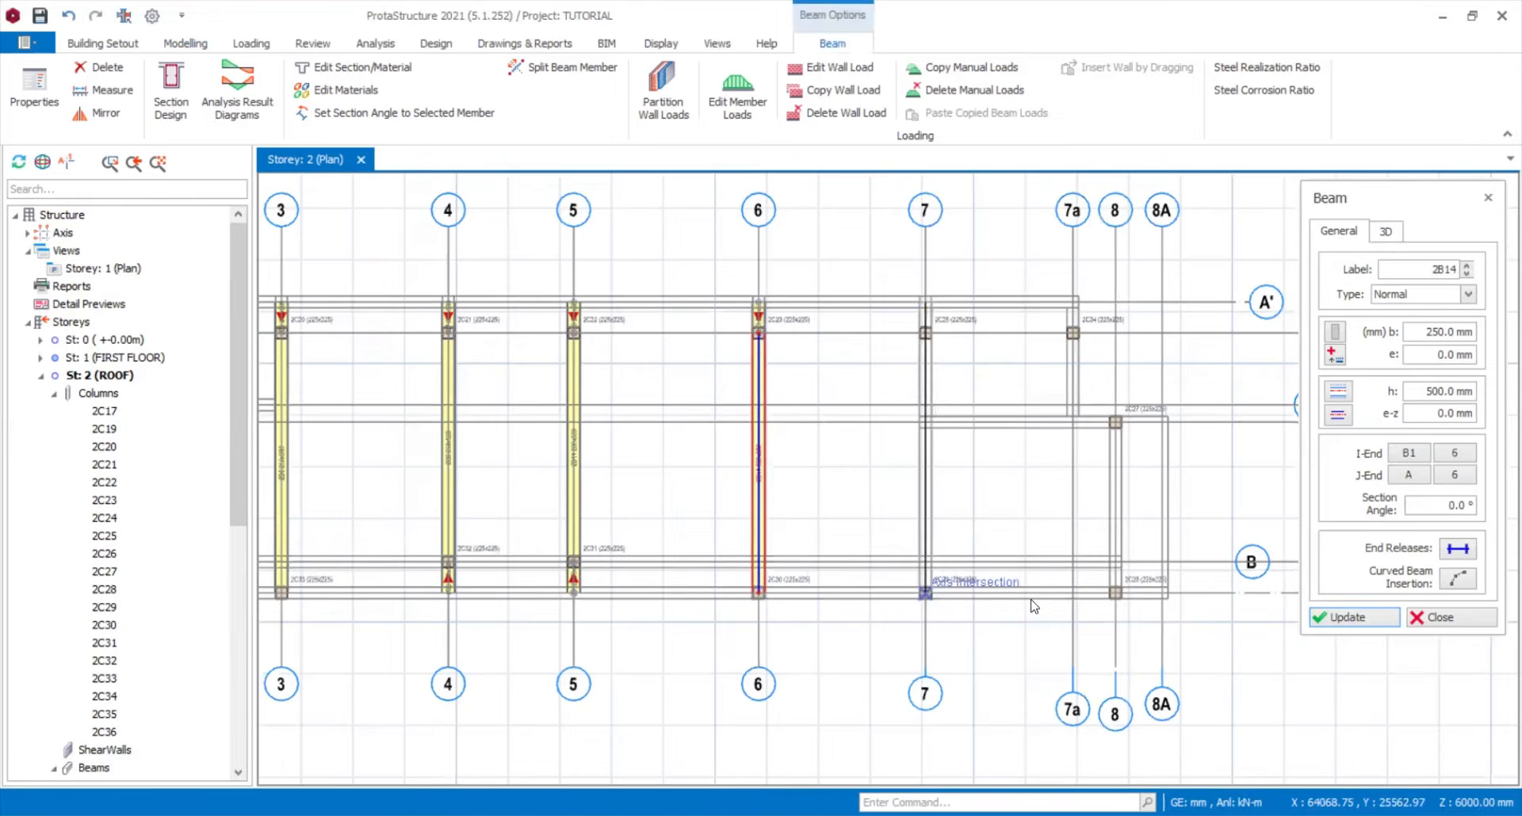
{"action": "left_click", "coordinate": [1115, 421]}
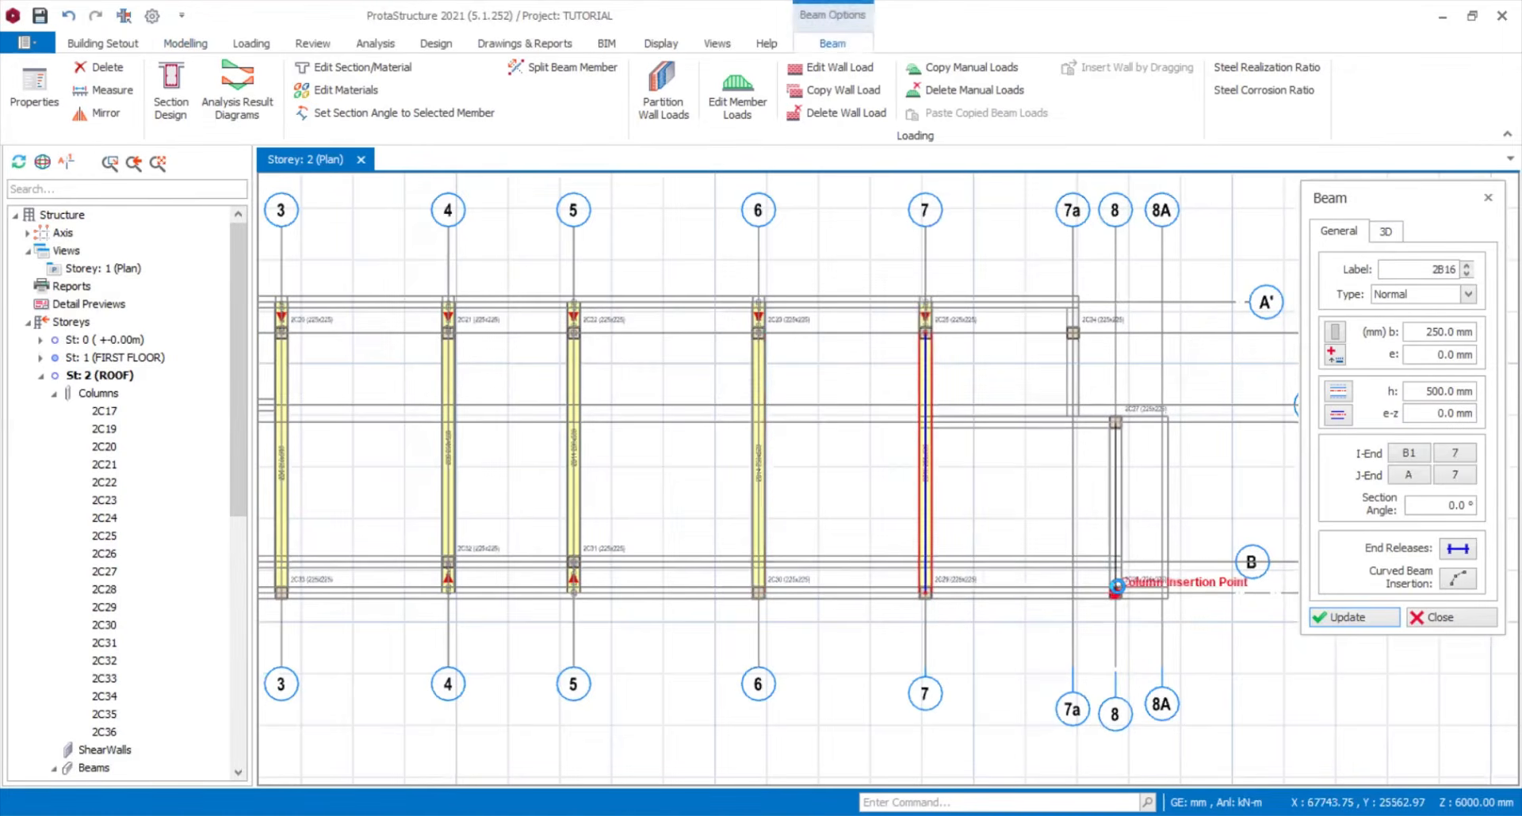
{"action": "left_click", "coordinate": [1117, 587]}
- Place 250 x 500 mm roof beams along axis A2 between axes 8 and 7, and along axis 7a from A2 to A'
{"action": "left_click", "coordinate": [1115, 421]}
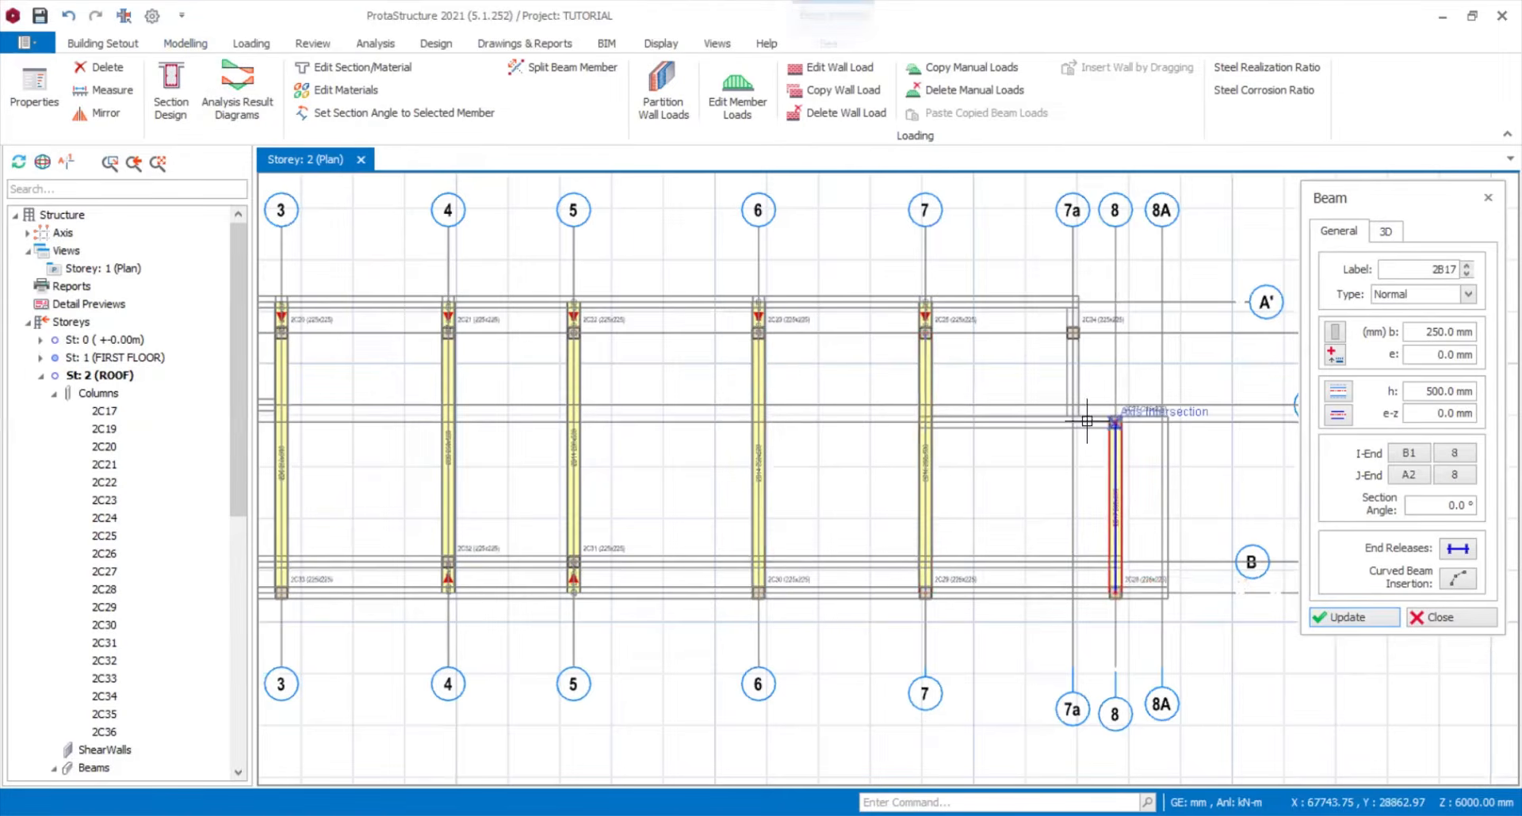
{"action": "left_click", "coordinate": [925, 422]}
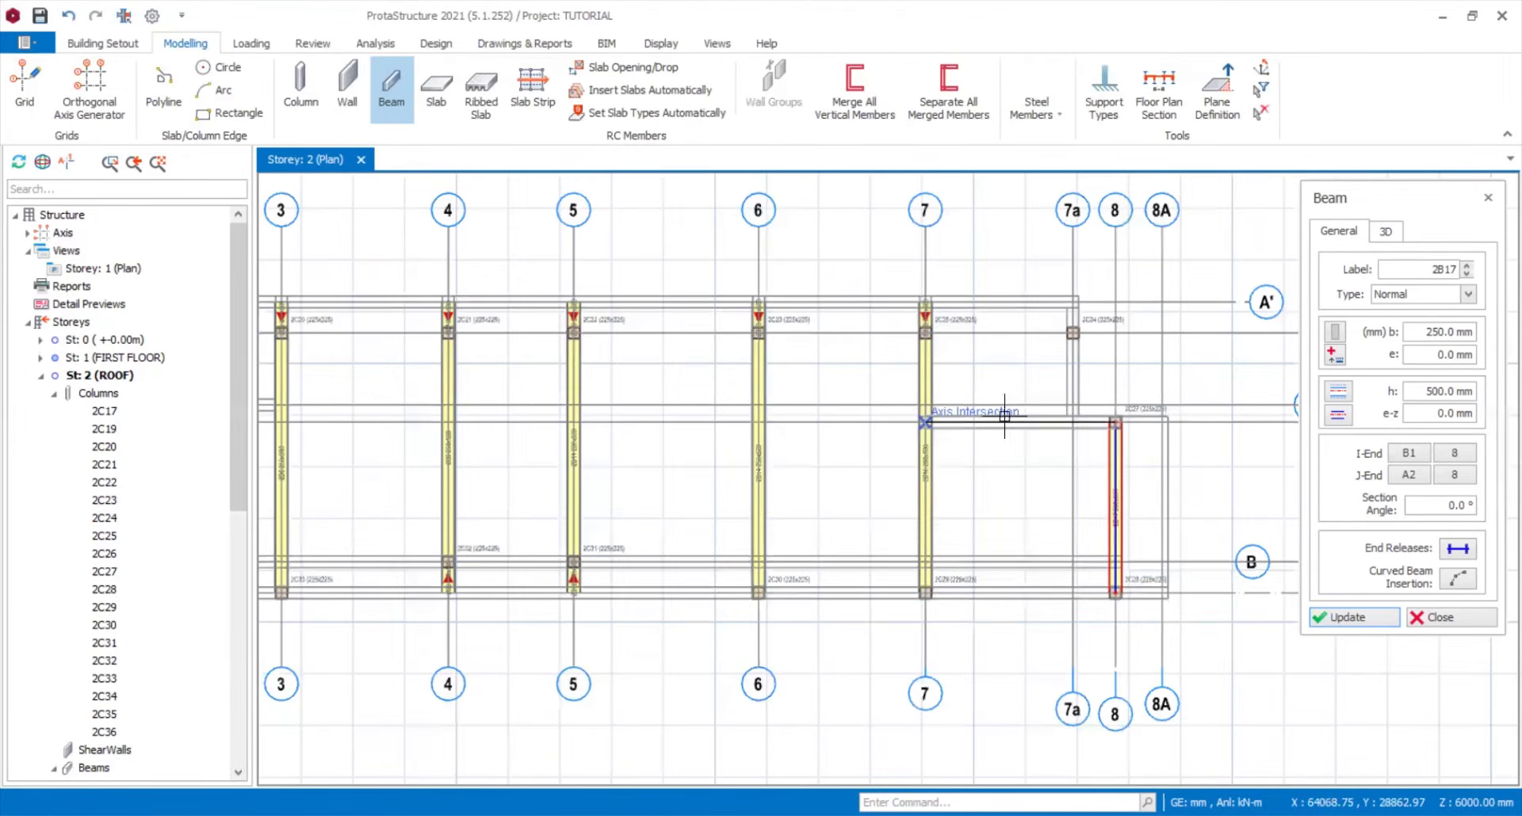
{"action": "left_click", "coordinate": [1072, 421]}
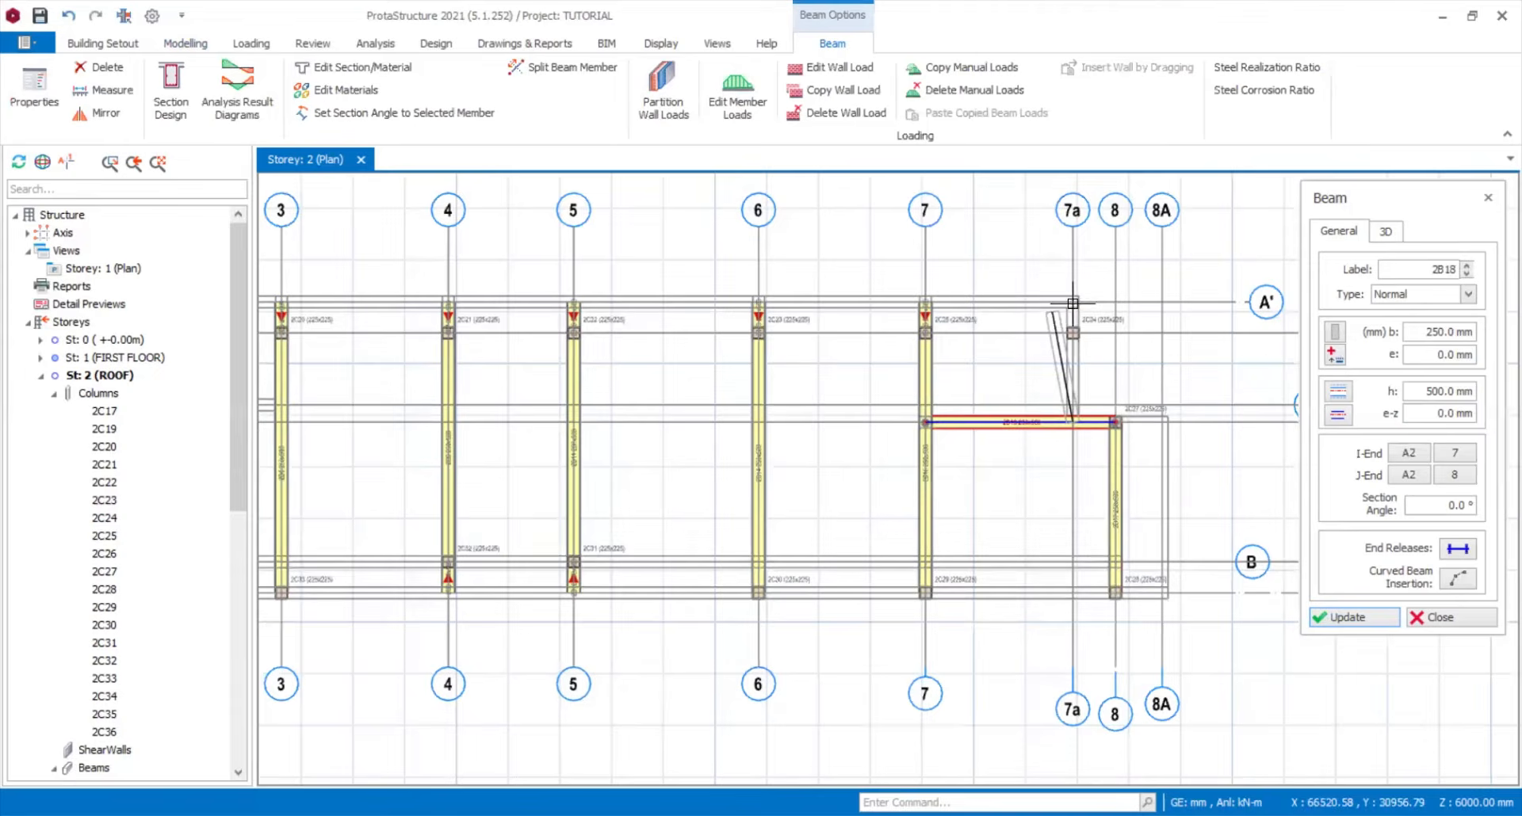
{"action": "left_click", "coordinate": [1072, 302]}
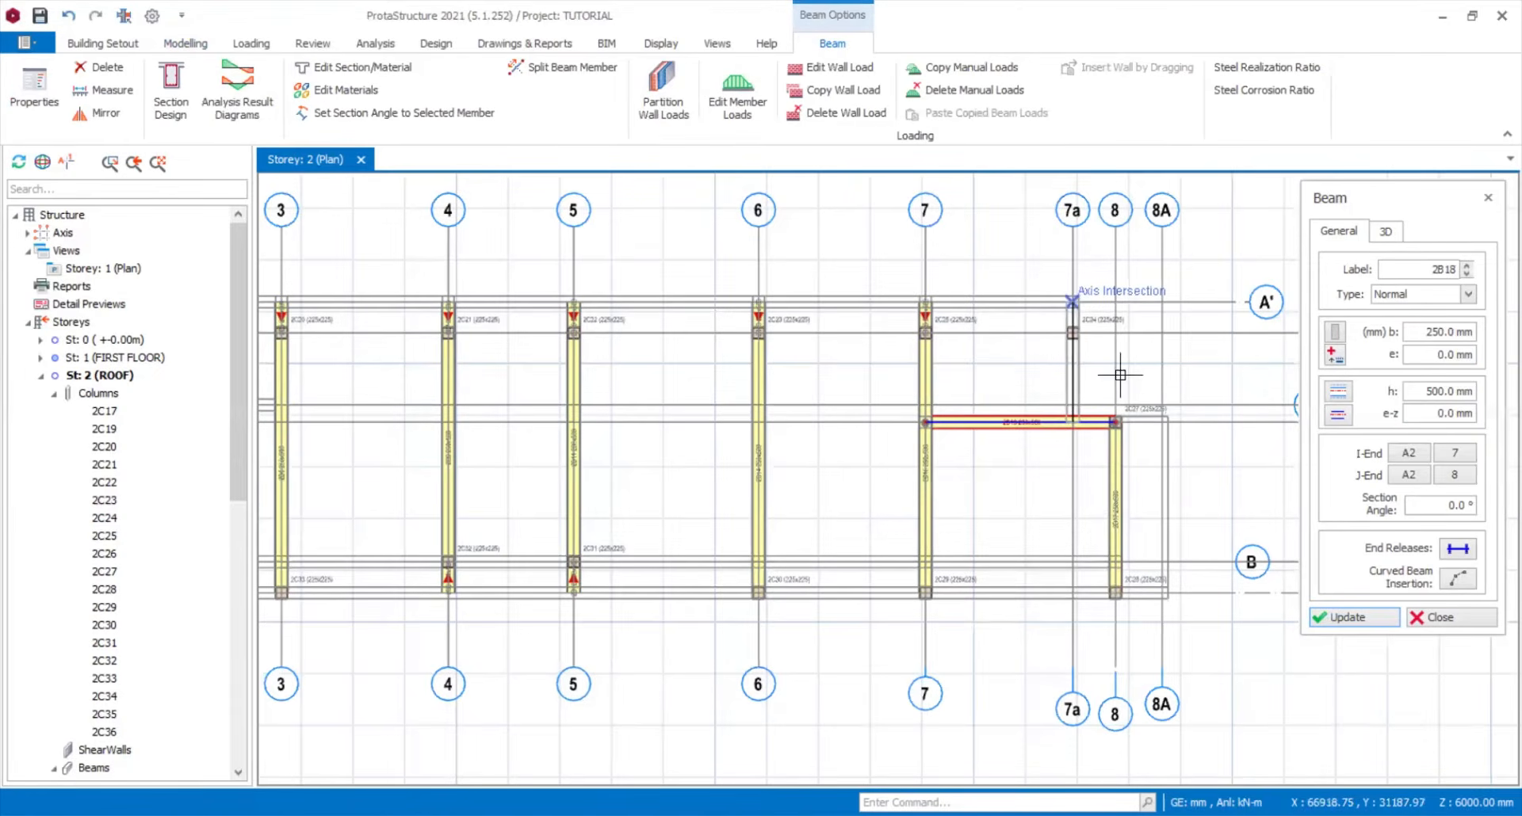
- Place 250 x 500 mm beams along axis A' from 7a to 1A, split at supporting spans, and along axis 1A from A' to B1
{"action": "scroll", "coordinate": [1120, 375], "scroll_direction": "down", "scroll_amount": 1}
{"action": "scroll", "coordinate": [476, 347], "scroll_direction": "down", "scroll_amount": 2}
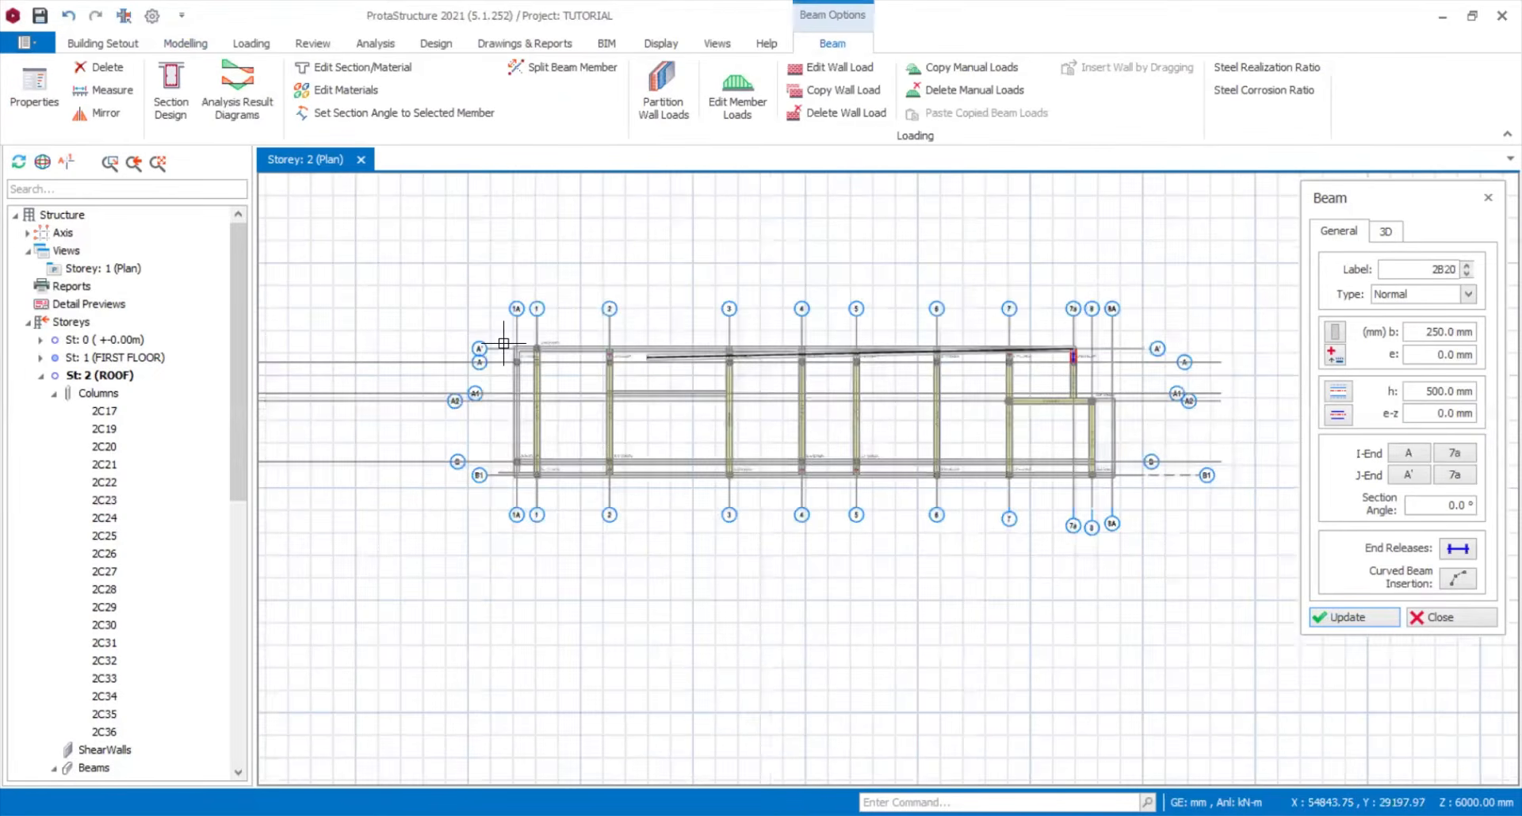
{"action": "scroll", "coordinate": [503, 343], "scroll_direction": "up", "scroll_amount": 2}
{"action": "left_click", "coordinate": [507, 336]}
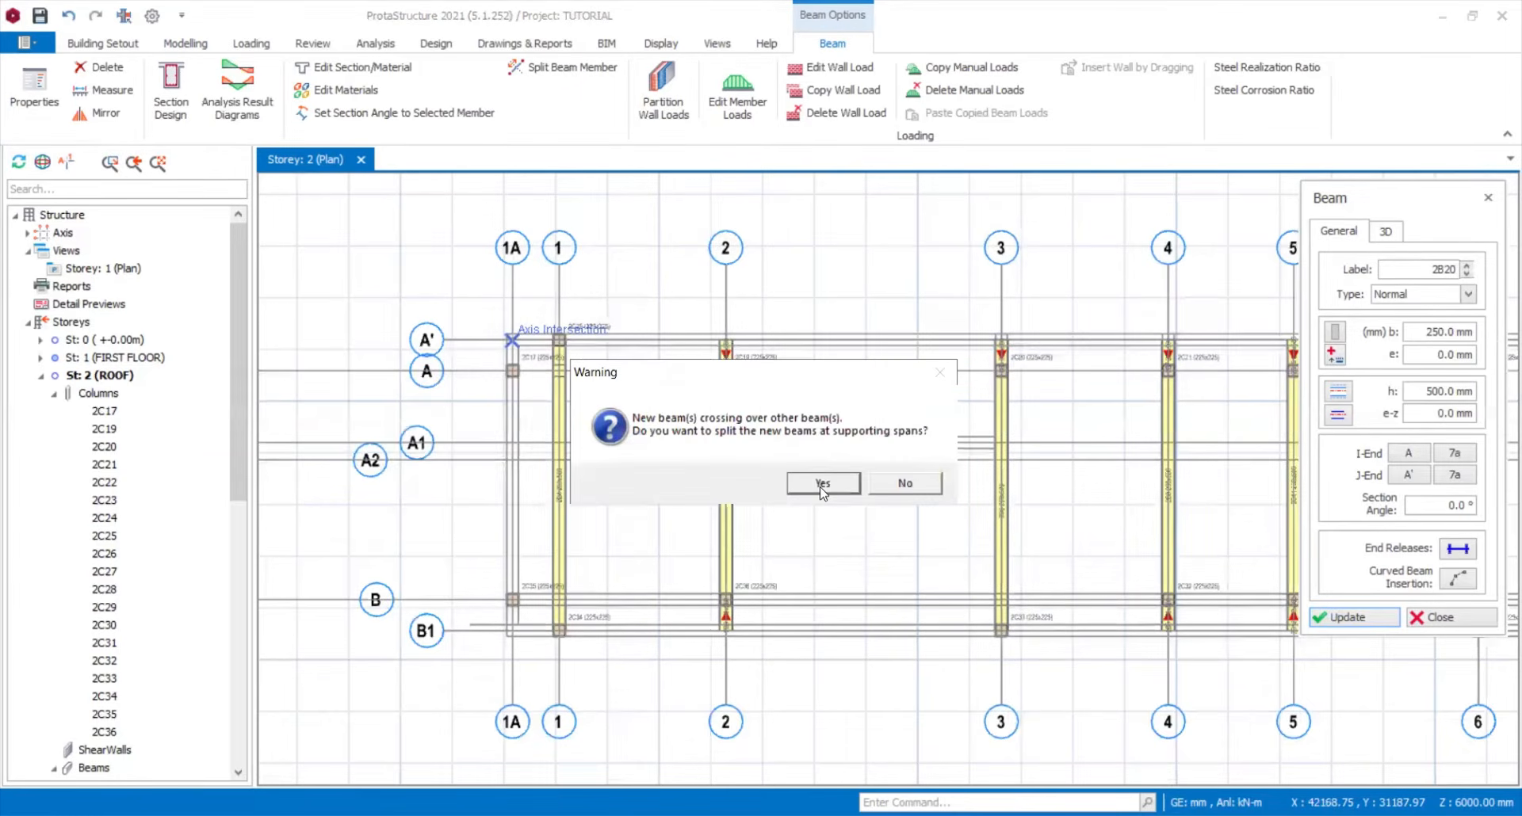
{"action": "left_click", "coordinate": [803, 495]}
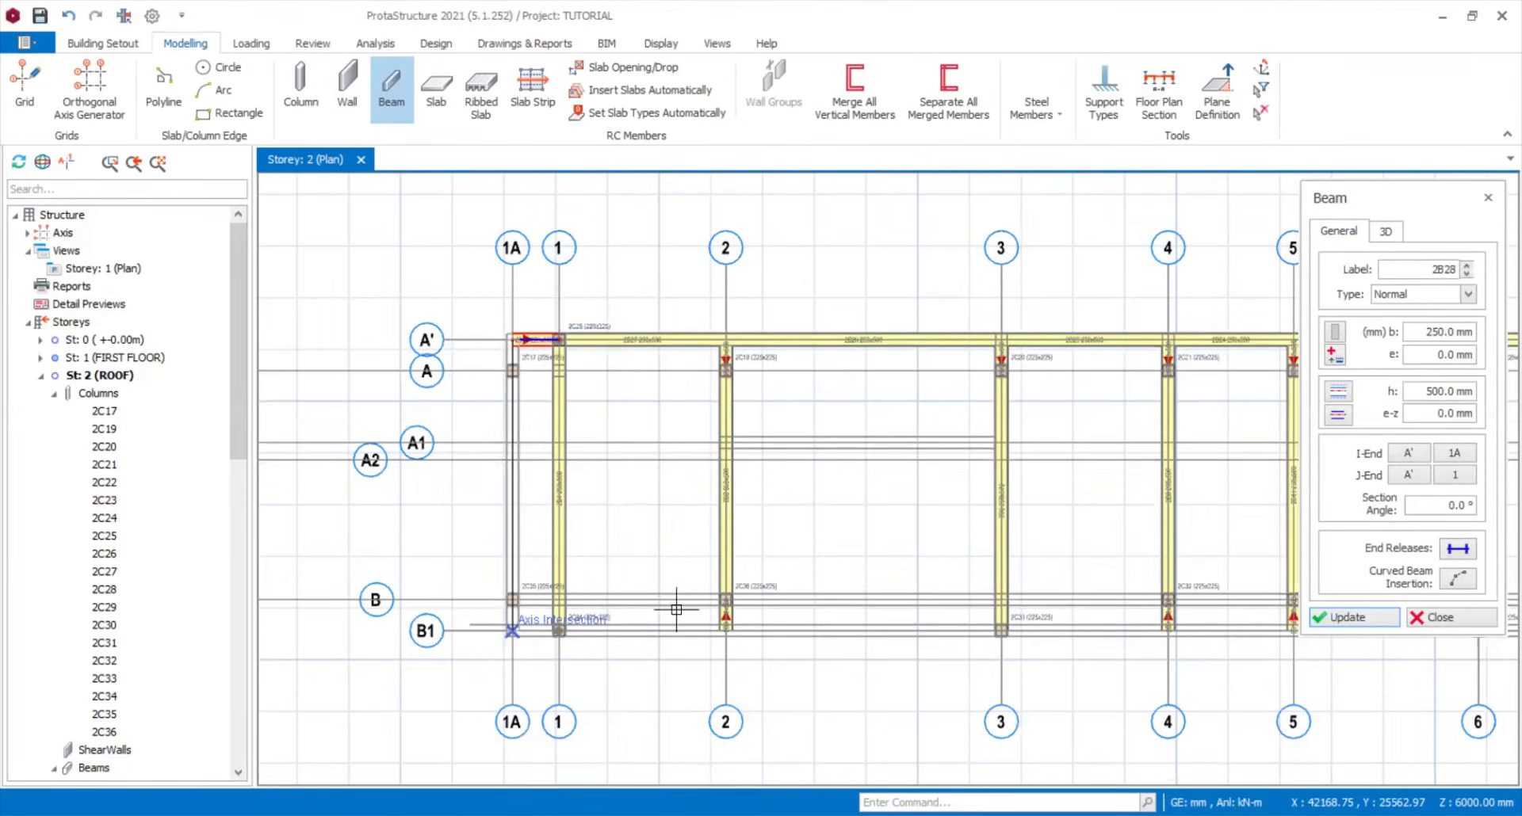
- Place 250 x 500 mm roof beams along axis A1 between axes 3 and 2, and along axis B from 8 to 1A
{"action": "left_click", "coordinate": [1000, 441]}
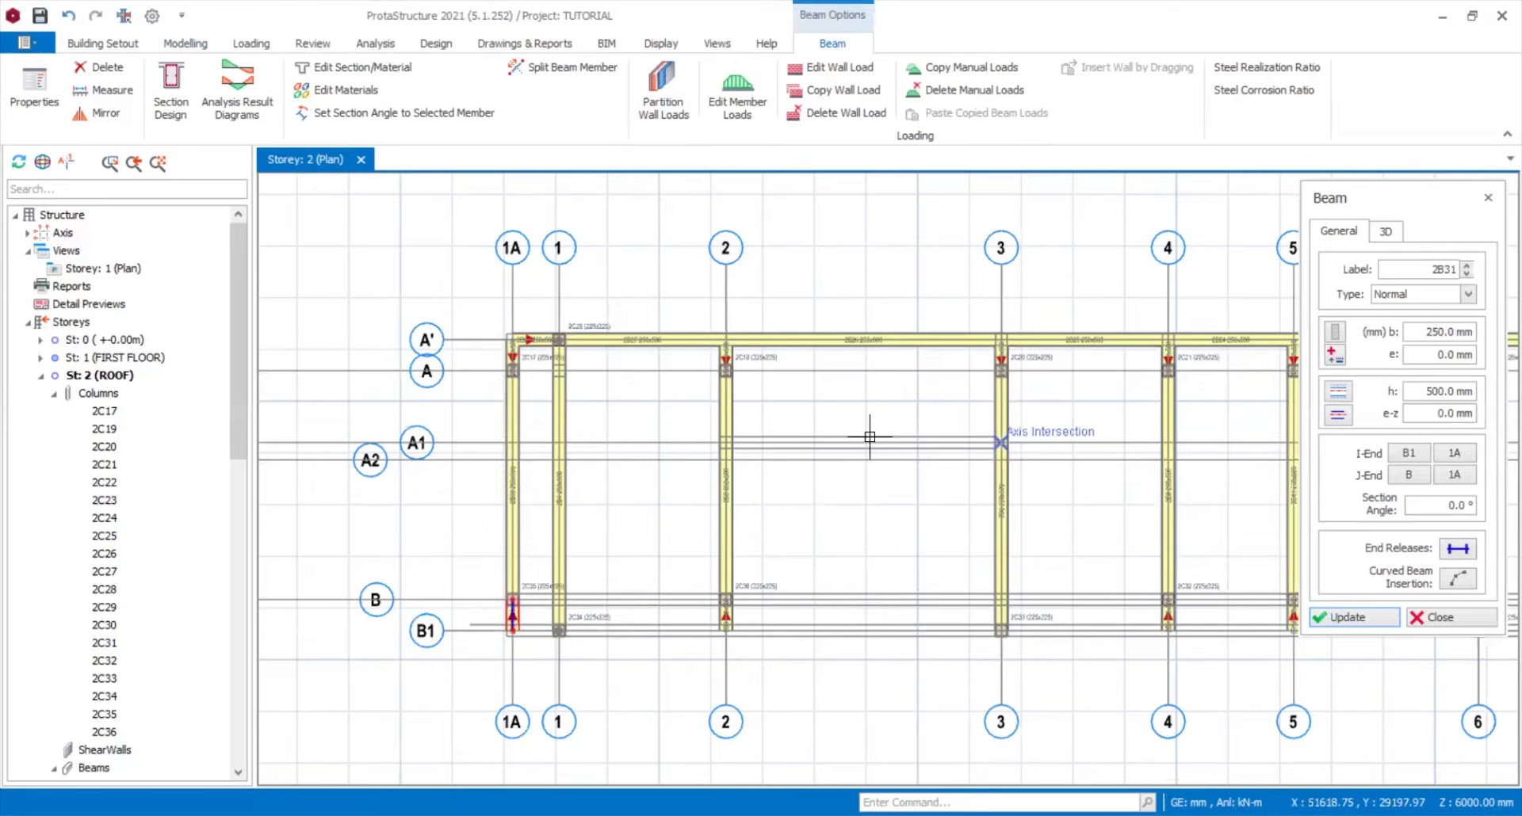
{"action": "left_click", "coordinate": [725, 441]}
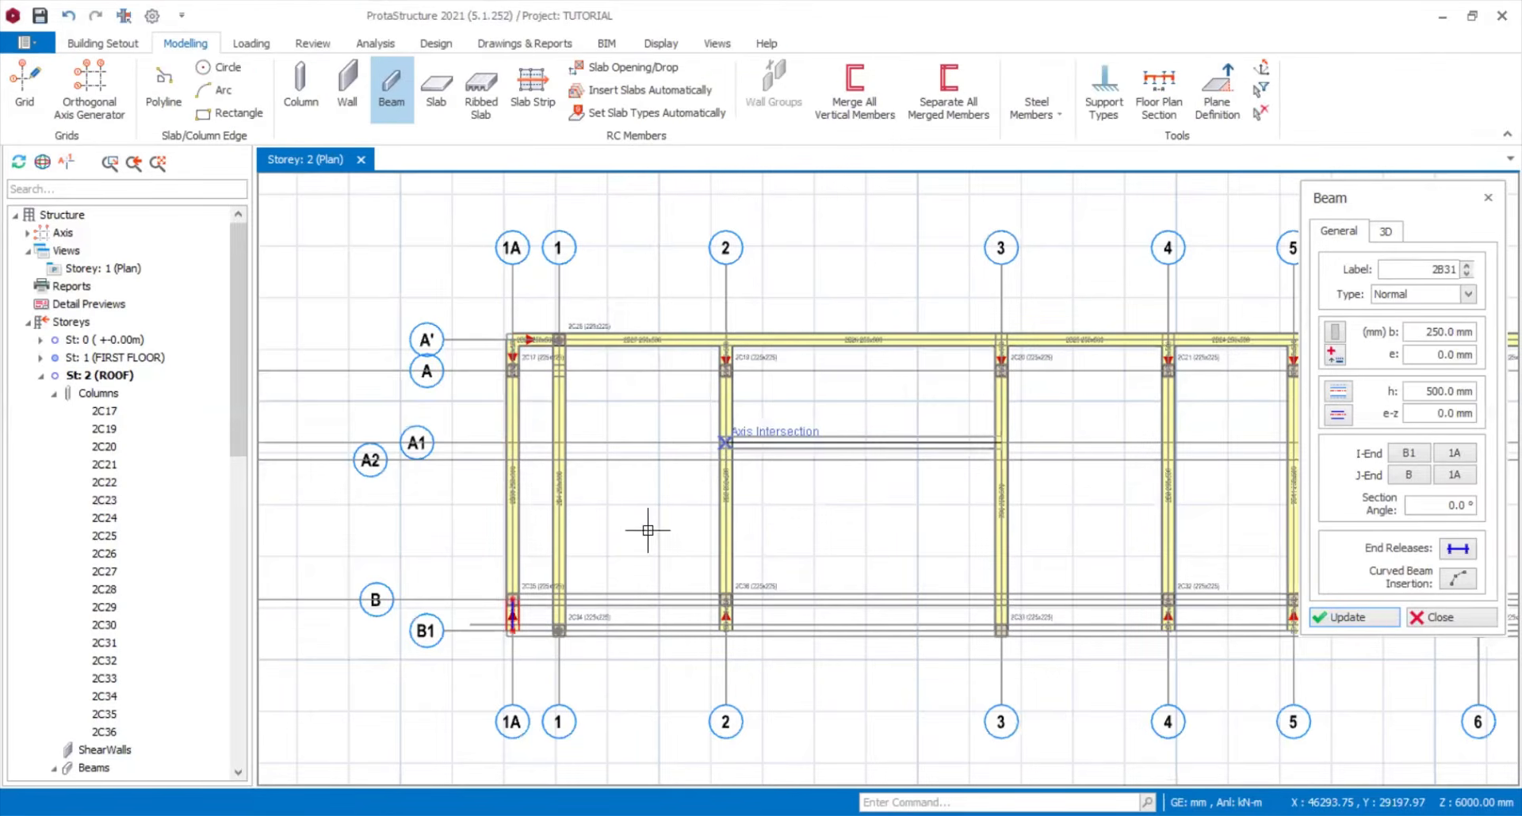
{"action": "middle_click_drag", "start_coordinate": [706, 493], "coordinate": [626, 504]}
{"action": "scroll", "coordinate": [626, 505], "scroll_direction": "down", "scroll_amount": 2}
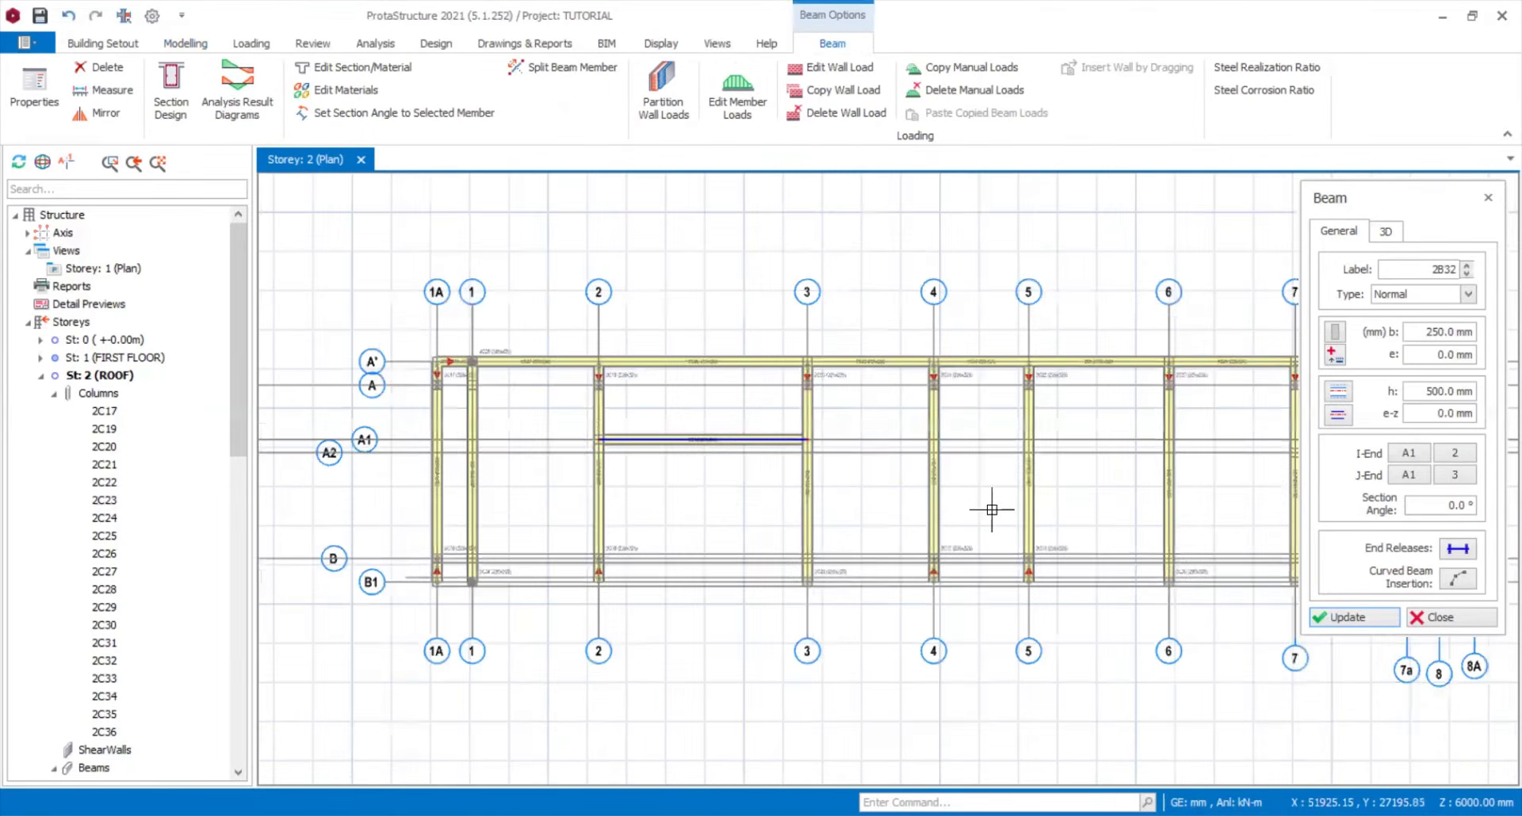
{"action": "middle_click_drag", "start_coordinate": [1199, 589], "coordinate": [1024, 586]}
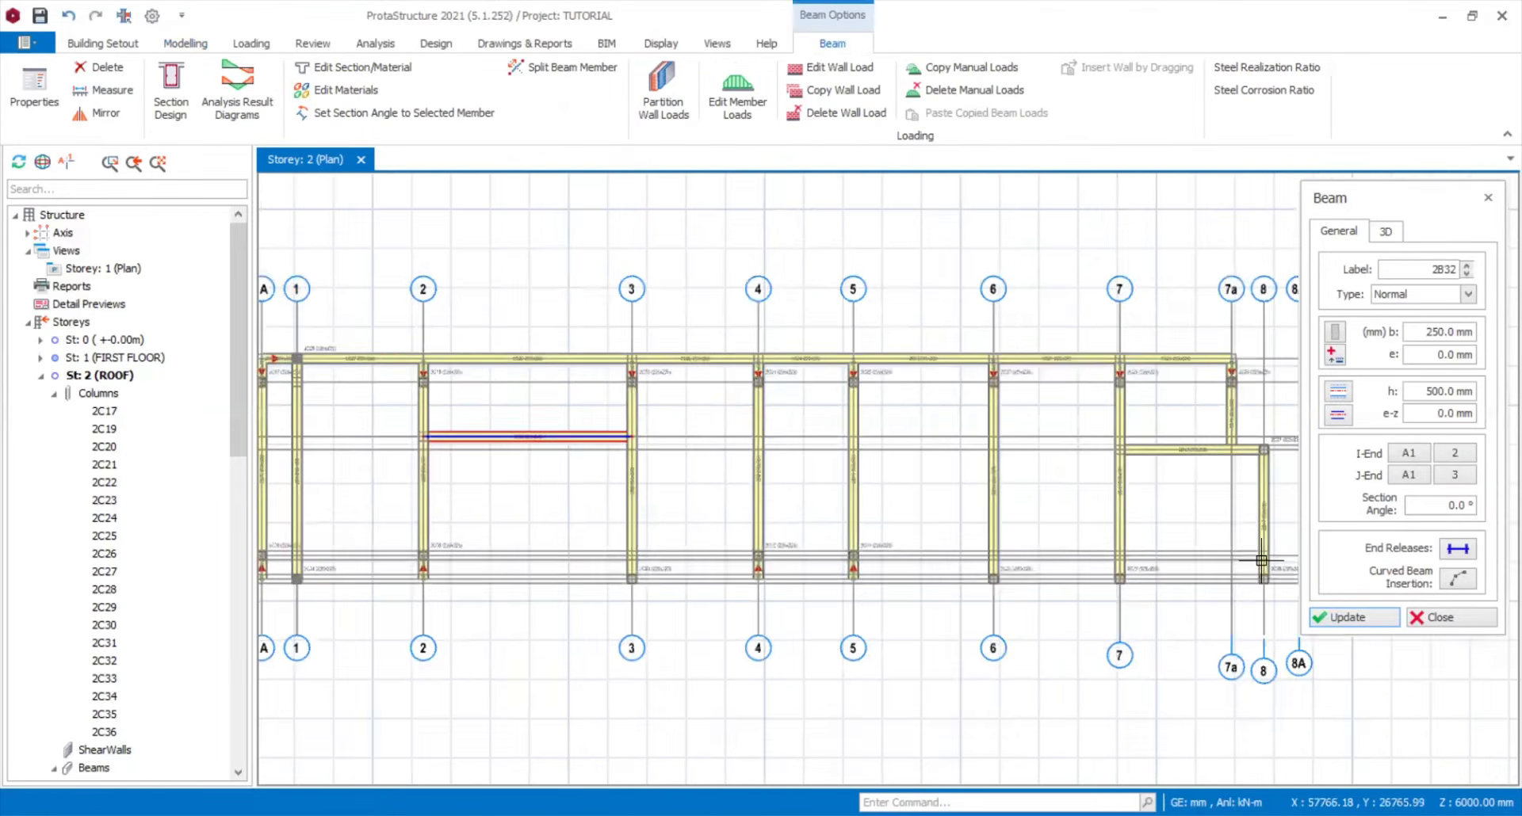
{"action": "left_click", "coordinate": [440, 566]}
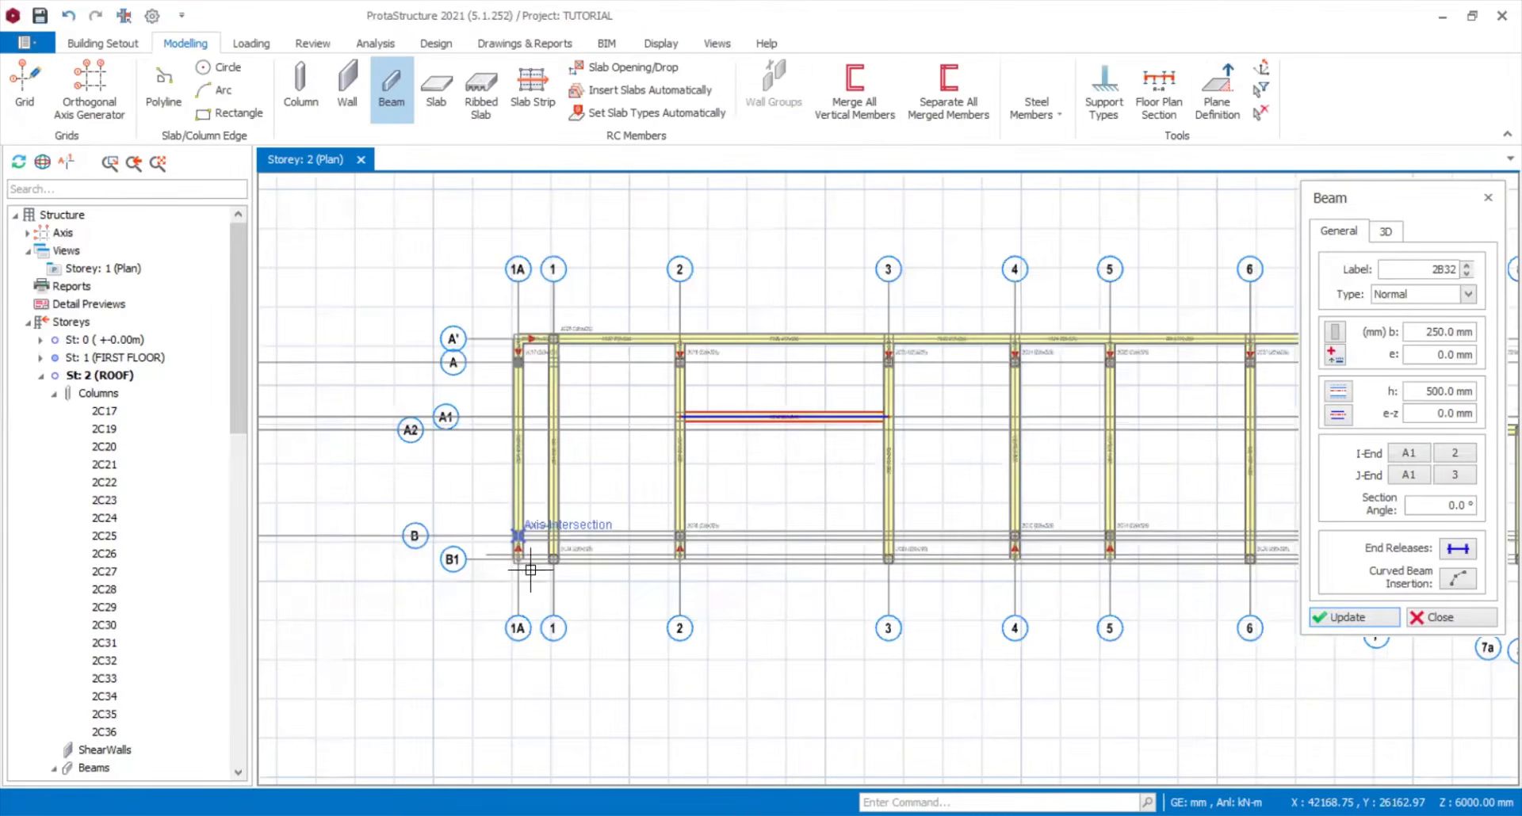
- Place 250 x 500 mm roof beams along axis B1 from axis 1A to axis 8A, split at the supporting columns
{"action": "scroll", "coordinate": [508, 562], "scroll_direction": "up", "scroll_amount": 3}
{"action": "scroll", "coordinate": [424, 545], "scroll_direction": "down", "scroll_amount": 3}
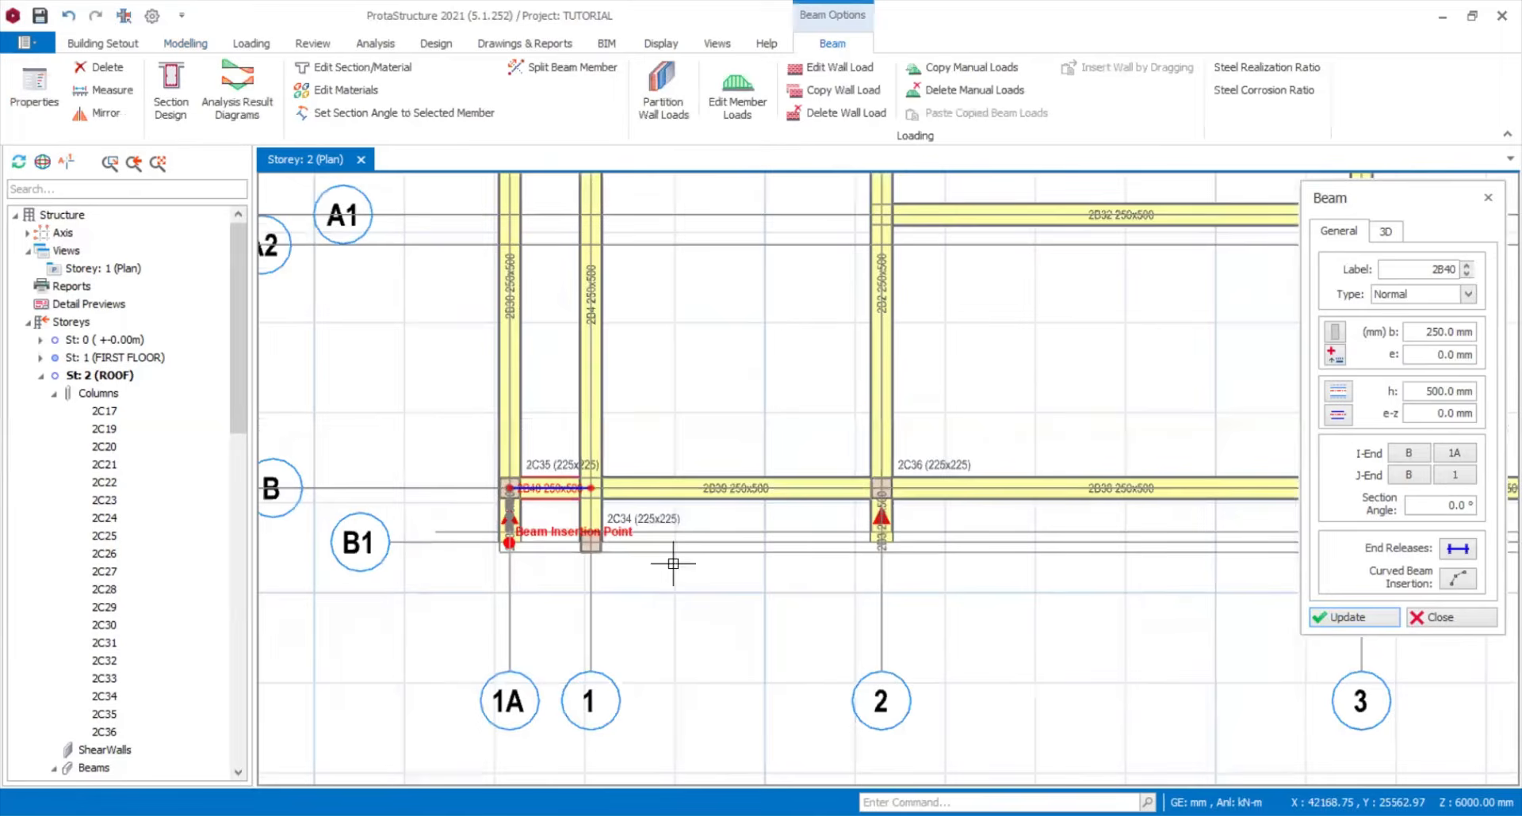
{"action": "scroll", "coordinate": [801, 549], "scroll_direction": "down", "scroll_amount": 5}
{"action": "scroll", "coordinate": [970, 531], "scroll_direction": "up", "scroll_amount": 5}
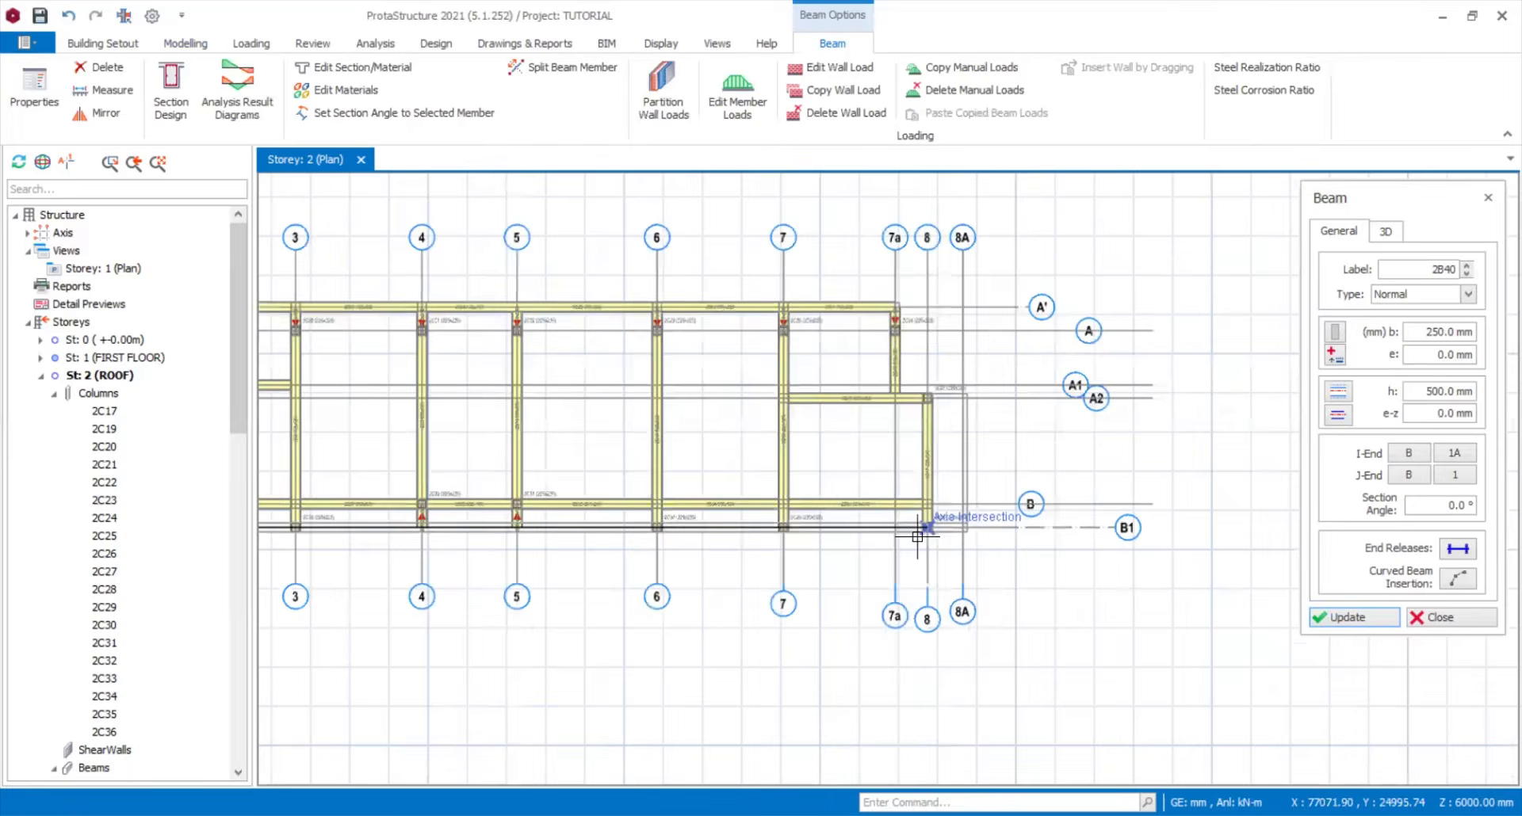
{"action": "scroll", "coordinate": [976, 529], "scroll_direction": "up", "scroll_amount": 3}
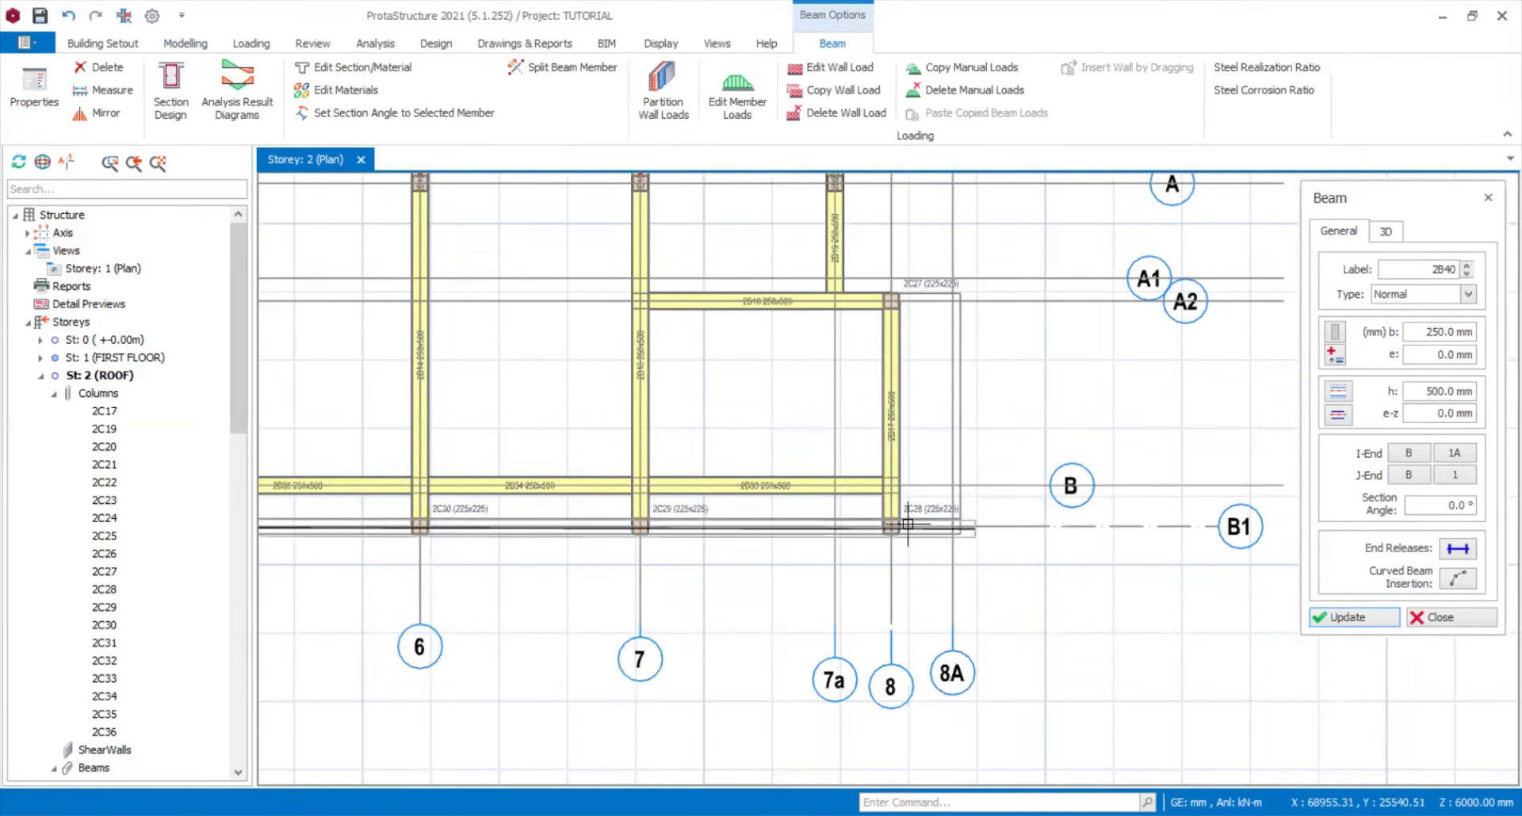
{"action": "left_click", "coordinate": [952, 526]}
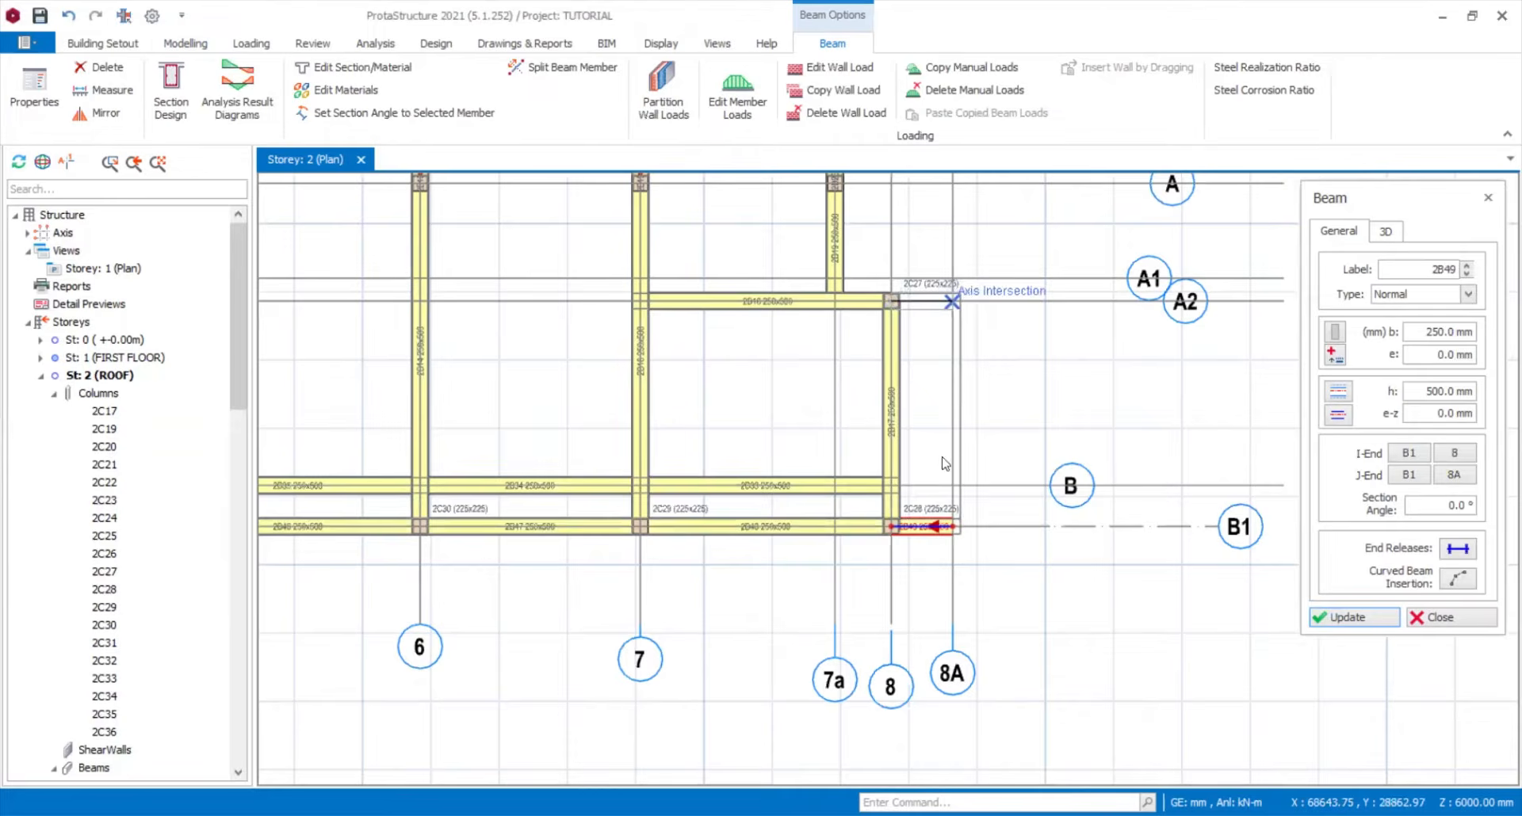
- Place 250 x 500 mm roof beams along axes A2 and B between 8 and 8A, and along axis 8A from B1 to A2
{"action": "left_click", "coordinate": [954, 554]}
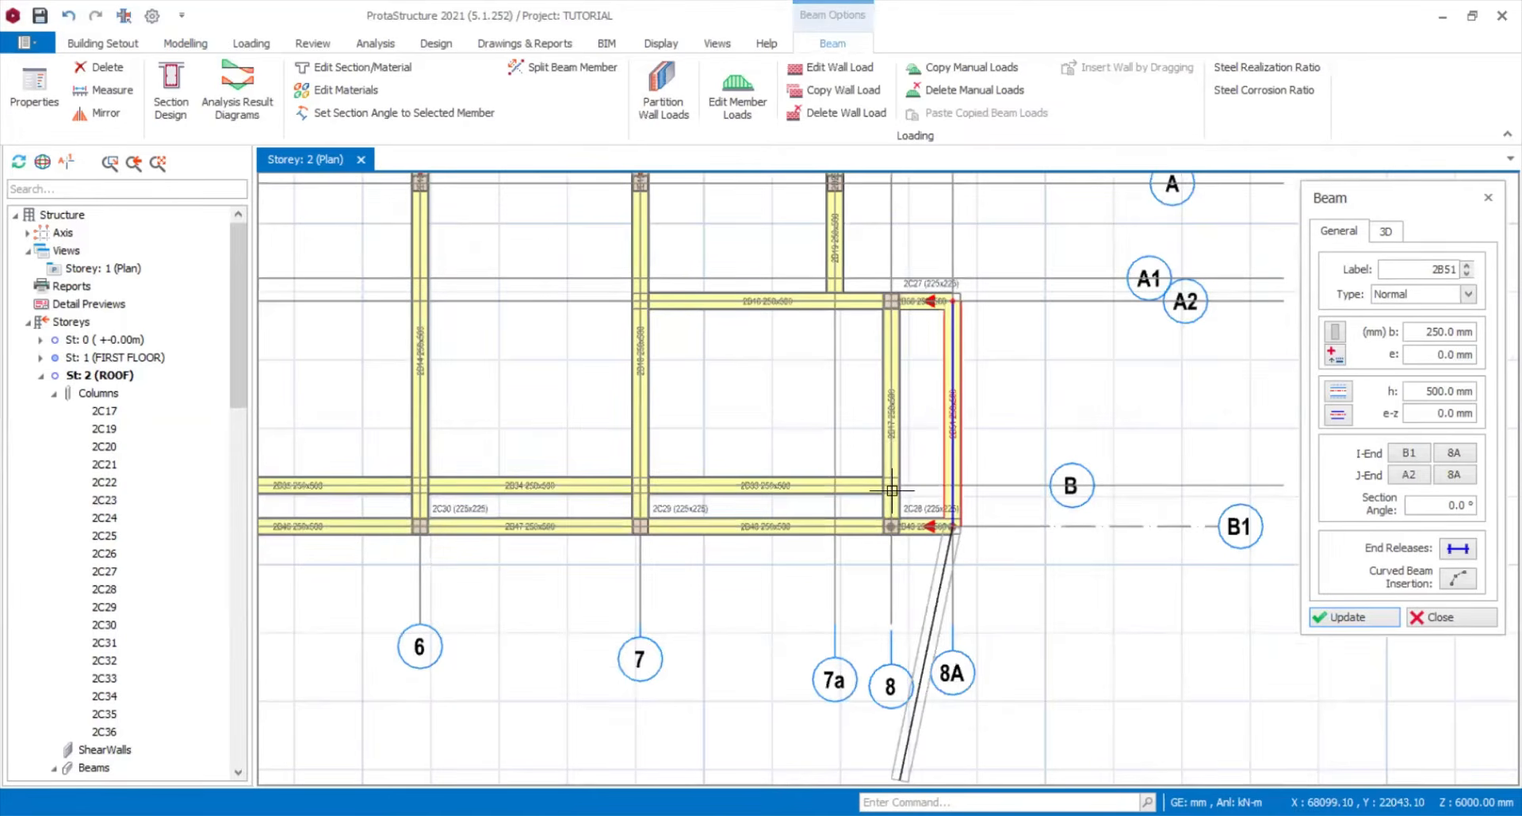
{"action": "scroll", "coordinate": [970, 483], "scroll_direction": "up", "scroll_amount": 1}
{"action": "left_click", "coordinate": [972, 482]}
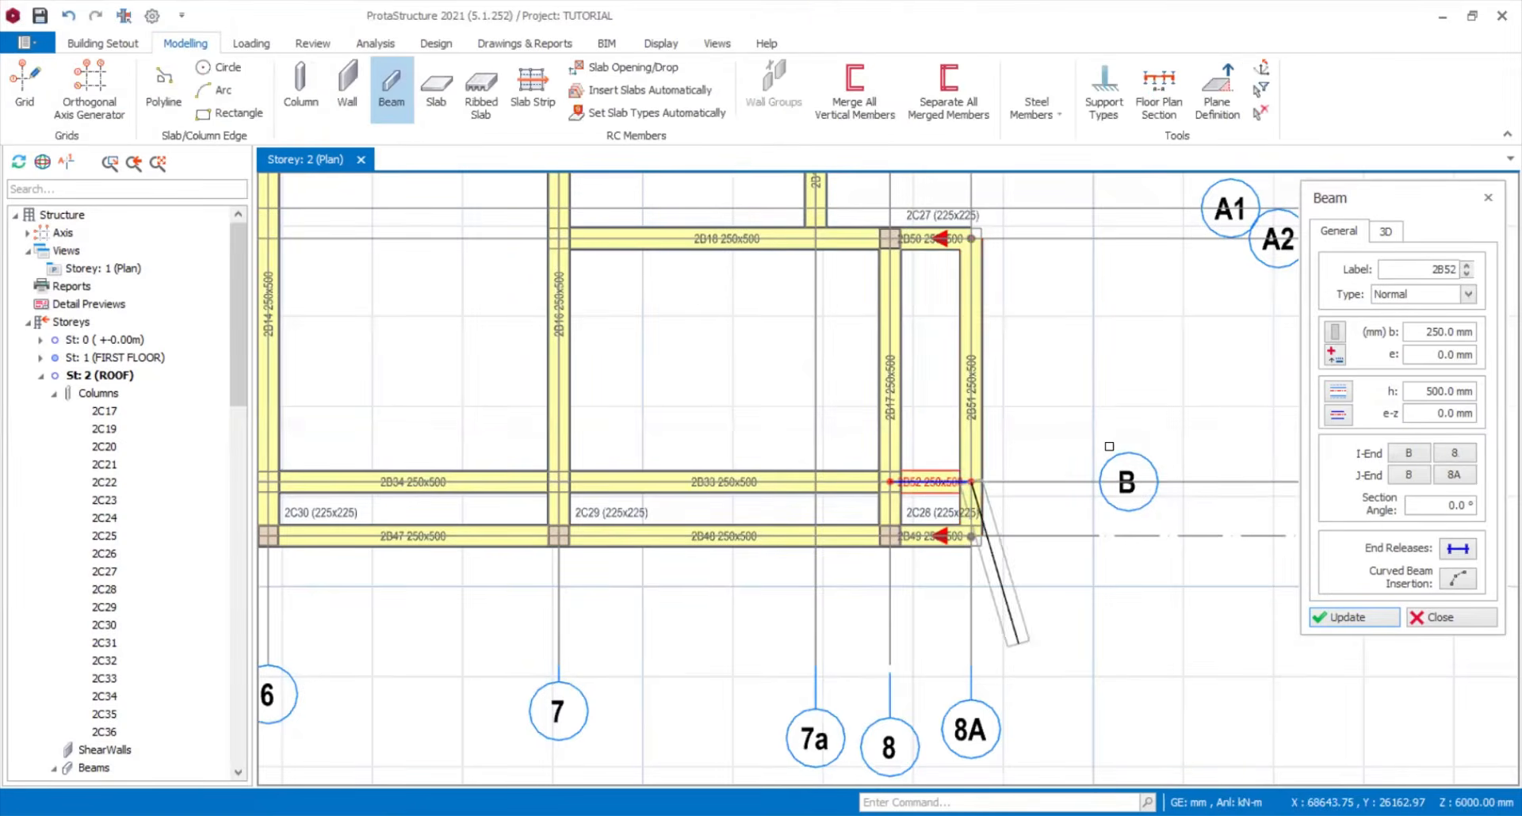
{"action": "scroll", "coordinate": [1027, 464], "scroll_direction": "down", "scroll_amount": 2}
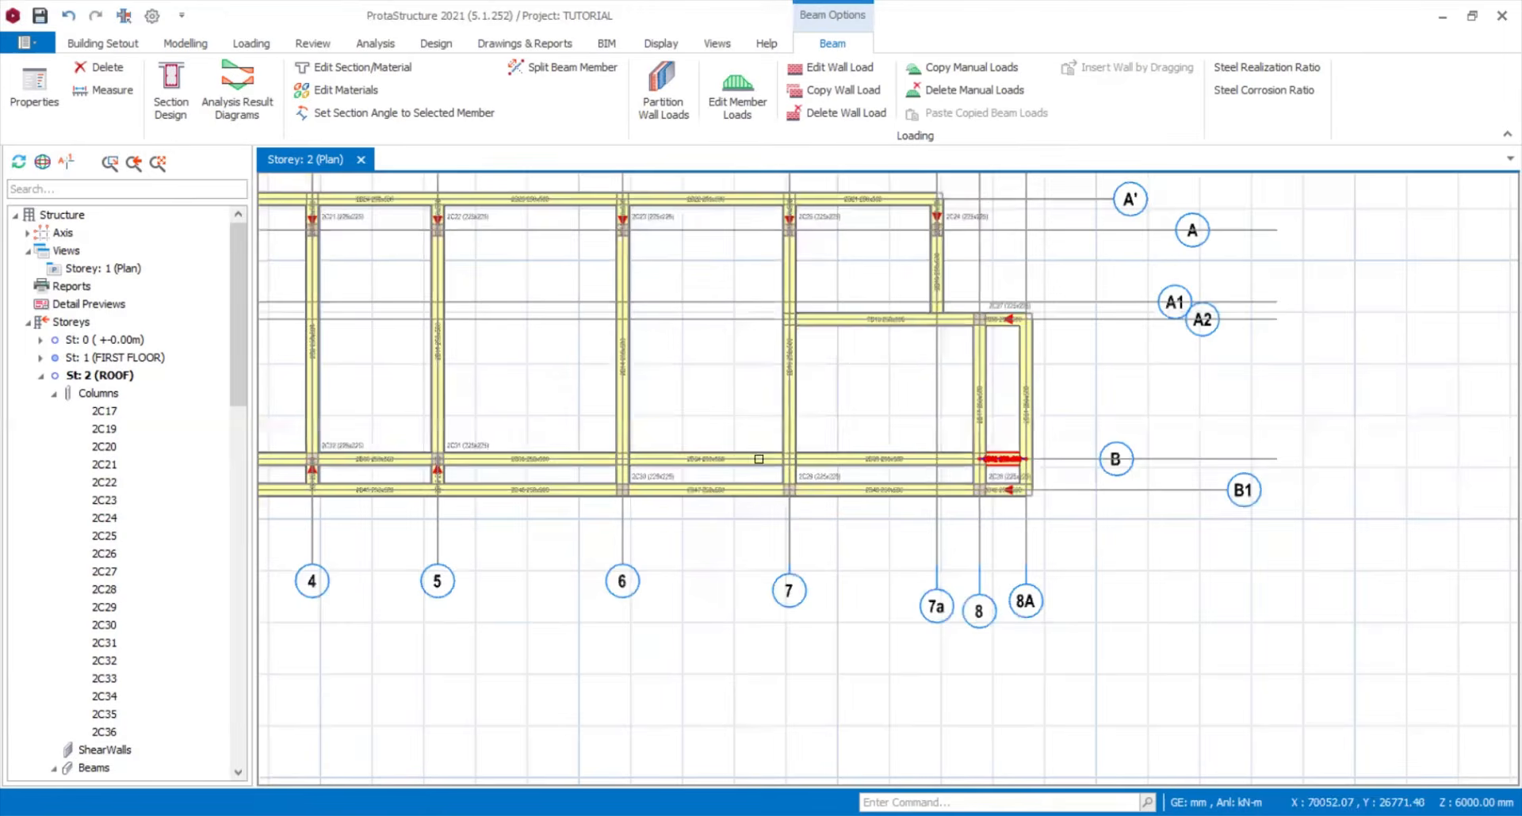
- Open the summary table of all beams in the ROOF storey
{"action": "scroll", "coordinate": [719, 453], "scroll_direction": "down", "scroll_amount": 2}
{"action": "scroll", "coordinate": [501, 470], "scroll_direction": "down", "scroll_amount": 1}
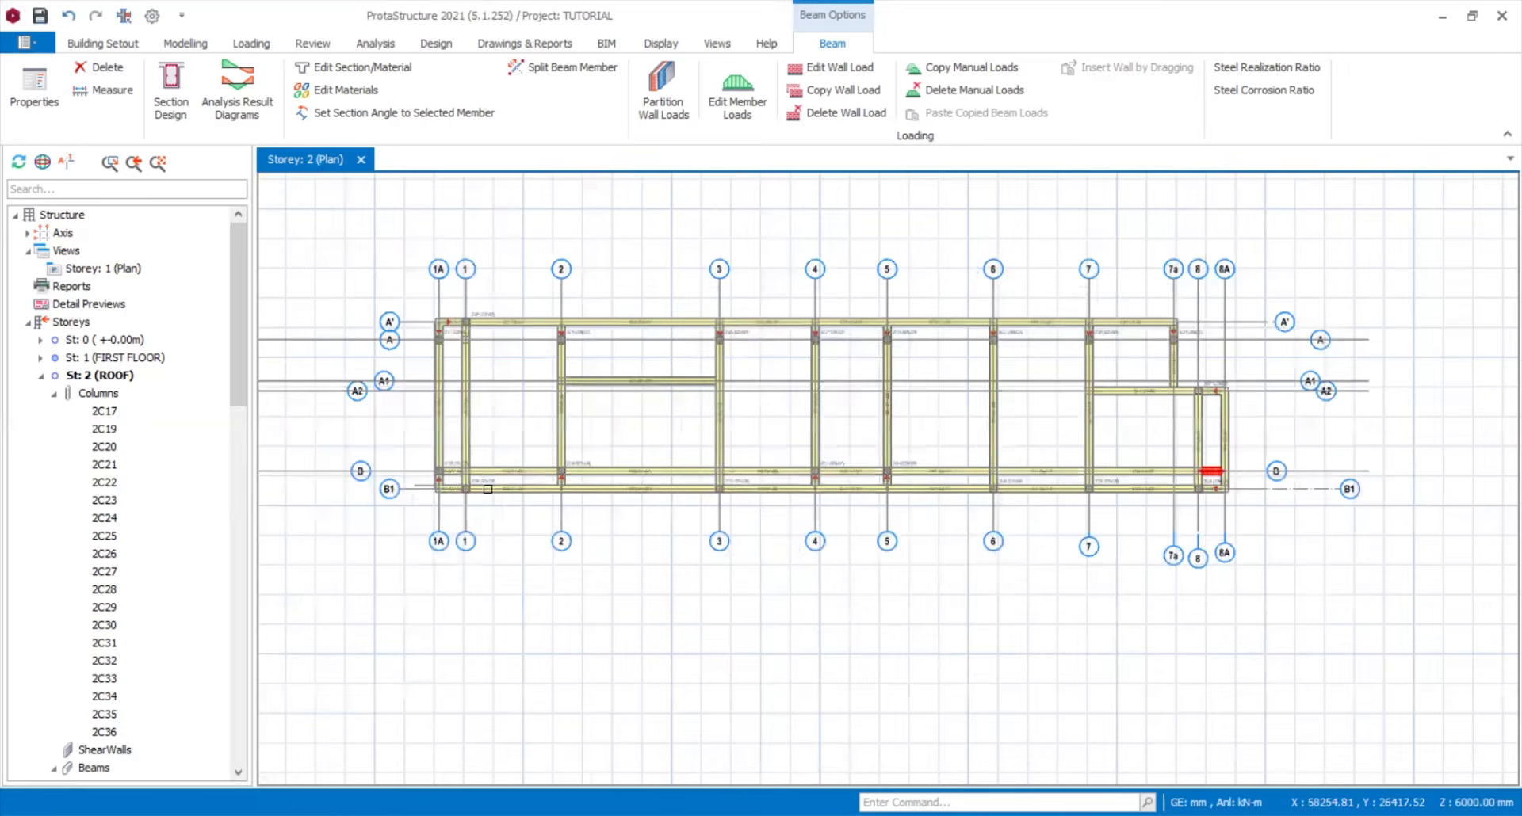
{"action": "scroll", "coordinate": [480, 487], "scroll_direction": "up", "scroll_amount": 5}
{"action": "scroll", "coordinate": [524, 477], "scroll_direction": "up", "scroll_amount": 3}
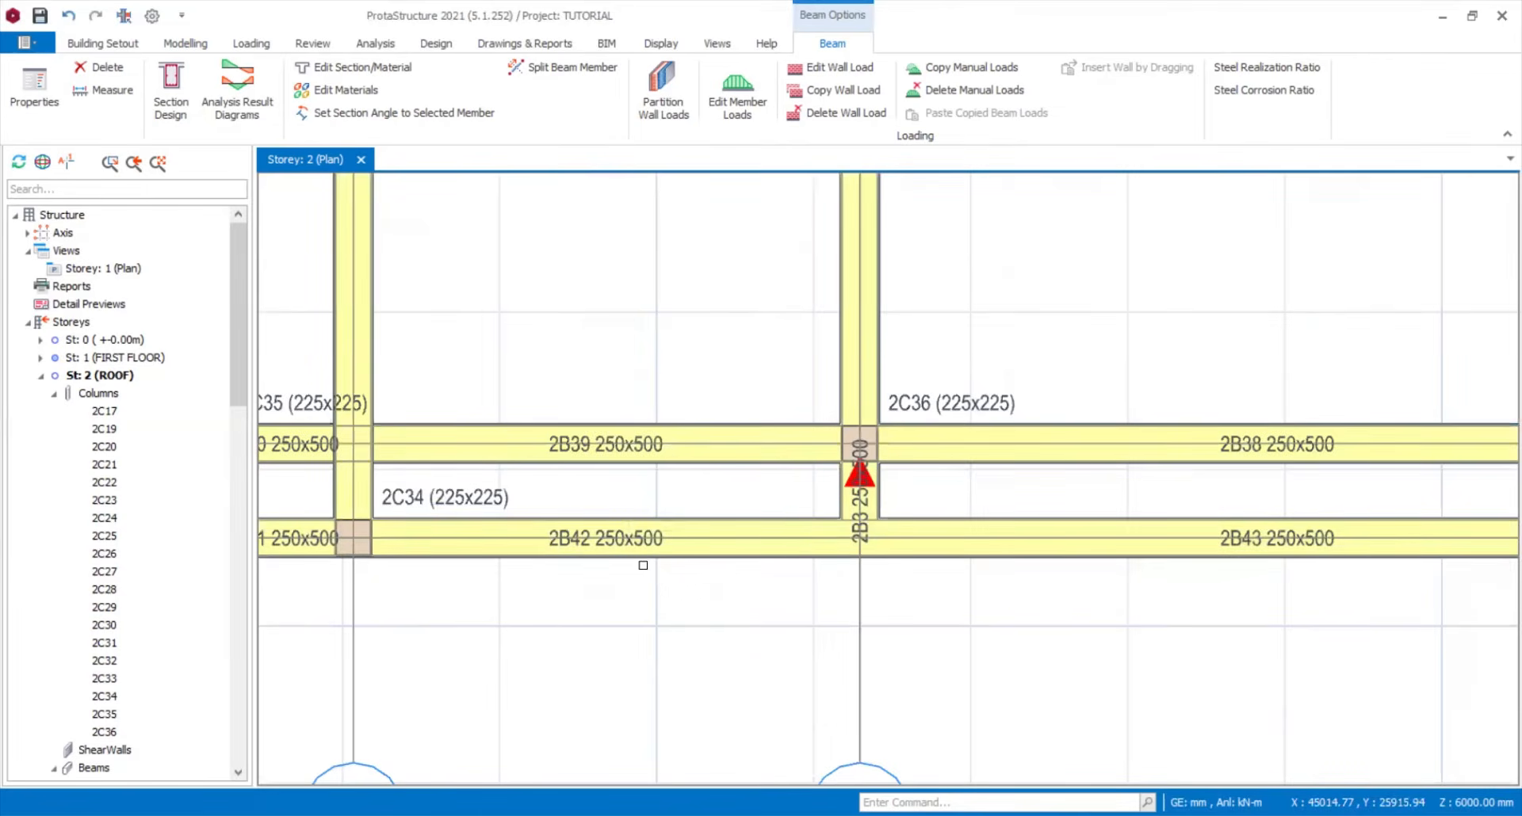
{"action": "left_click", "coordinate": [145, 360]}
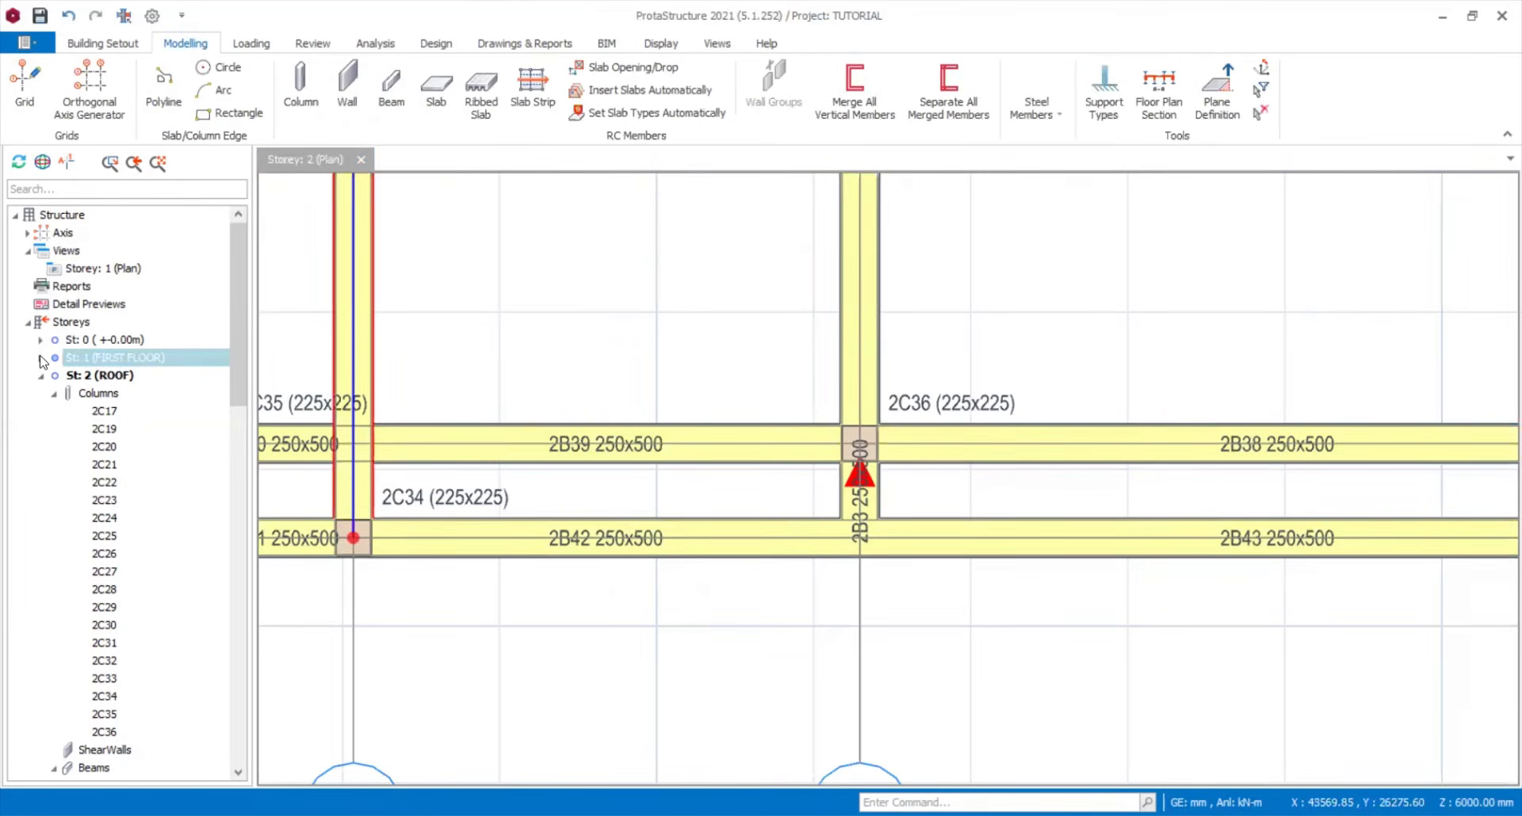
{"action": "left_click", "coordinate": [40, 357]}
{"action": "left_click", "coordinate": [109, 376]}
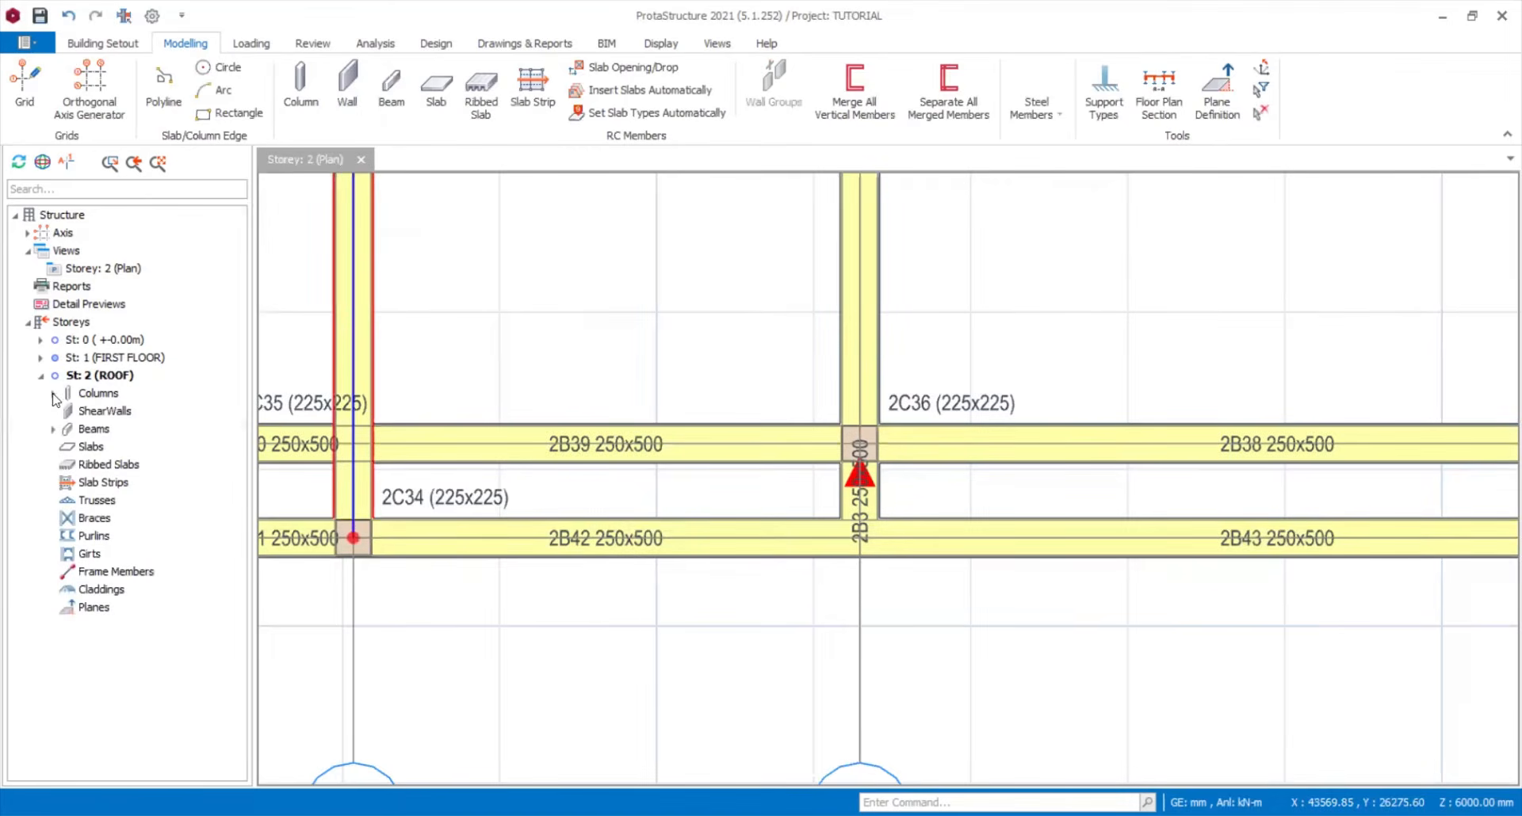
{"action": "double_click", "coordinate": [100, 434]}
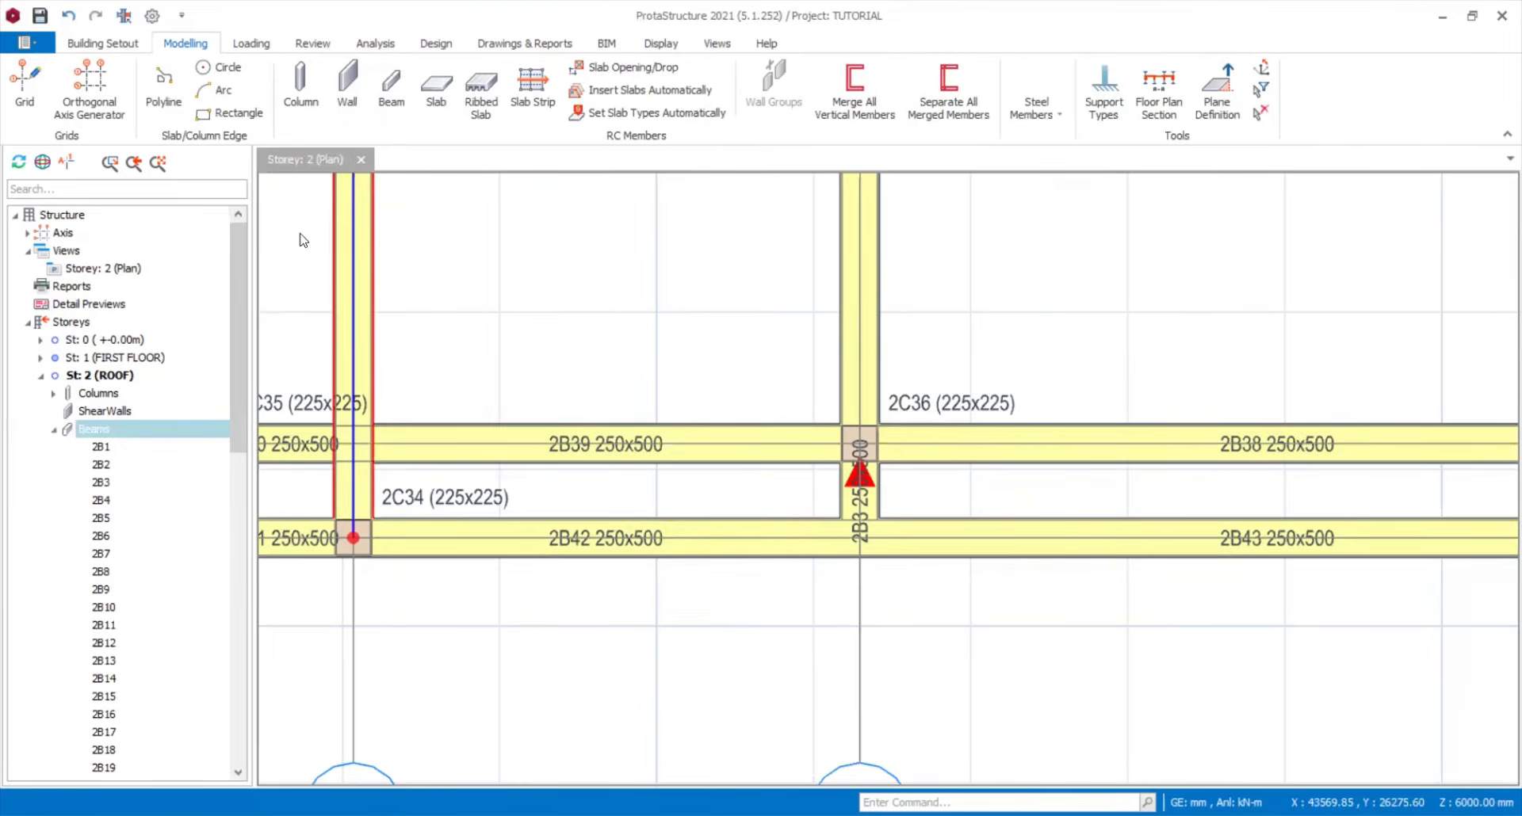
- Set the depth h of all roof storey beams to 375 mm and close the summary table
{"action": "left_click", "coordinate": [418, 232]}
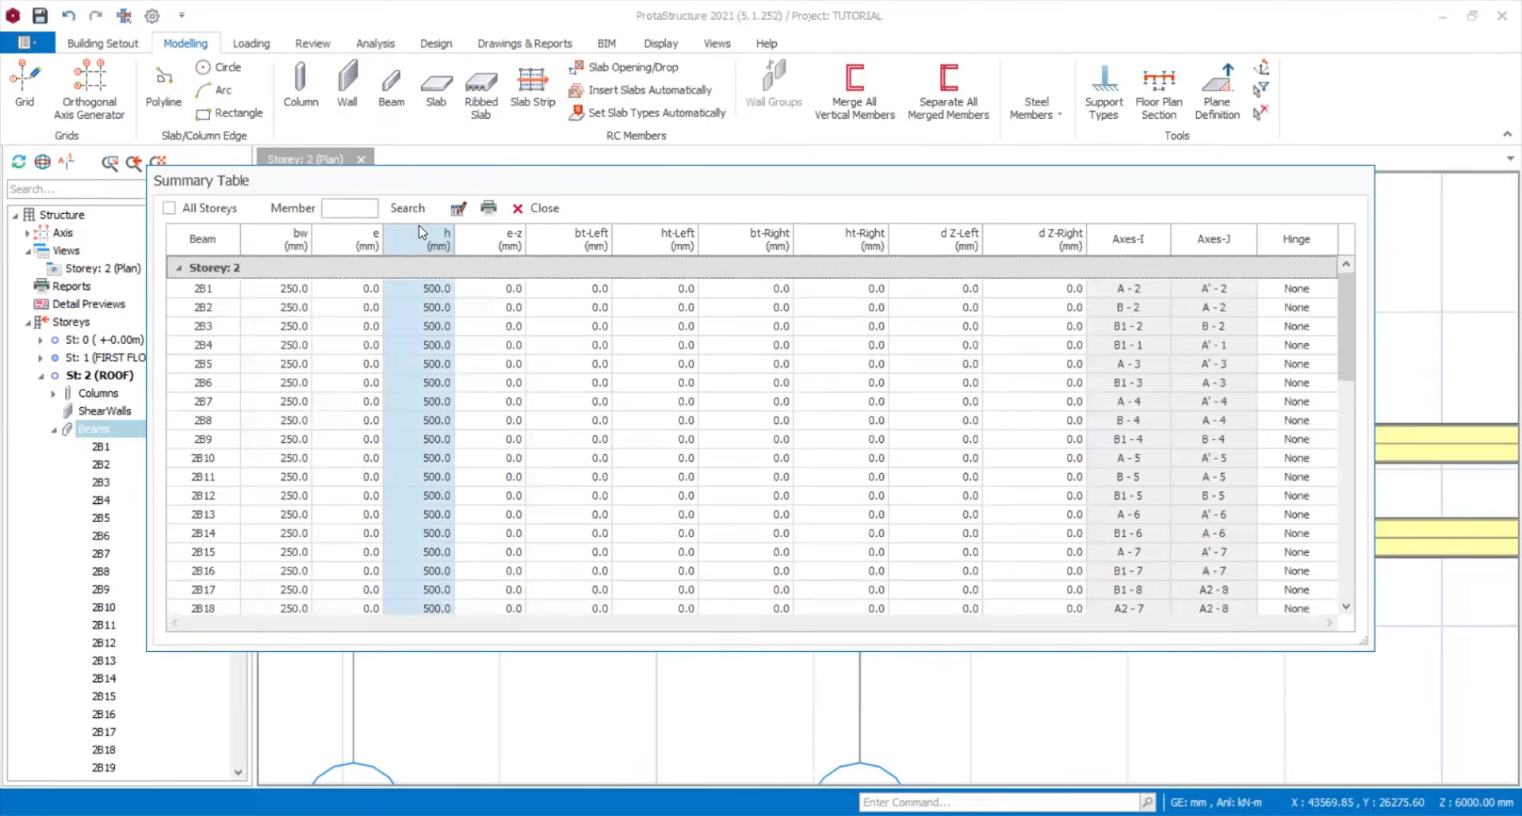
{"action": "left_click", "coordinate": [458, 209]}
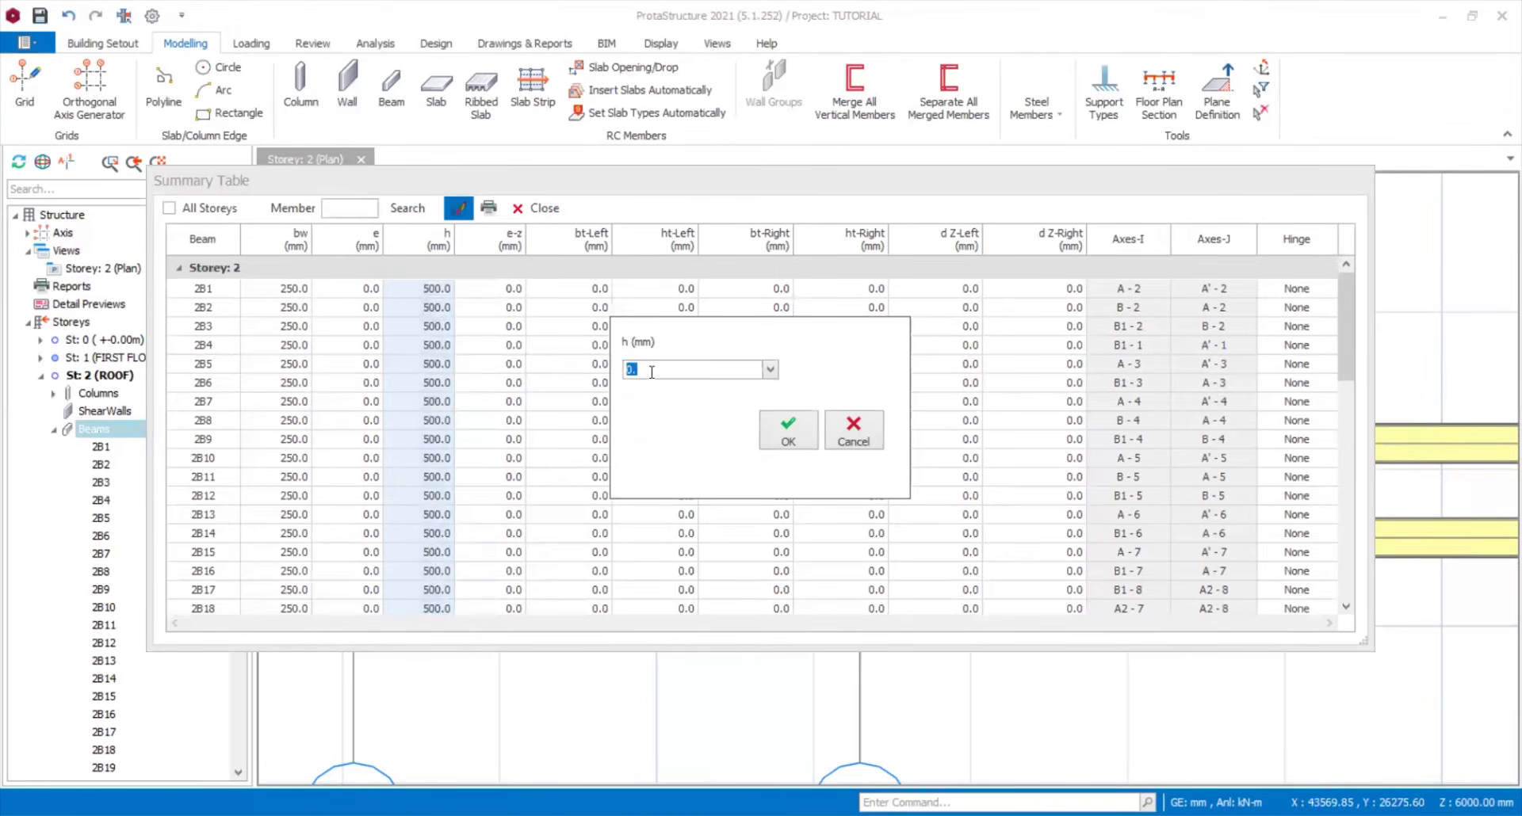
{"action": "type", "text": "375."}
{"action": "left_click", "coordinate": [805, 428]}
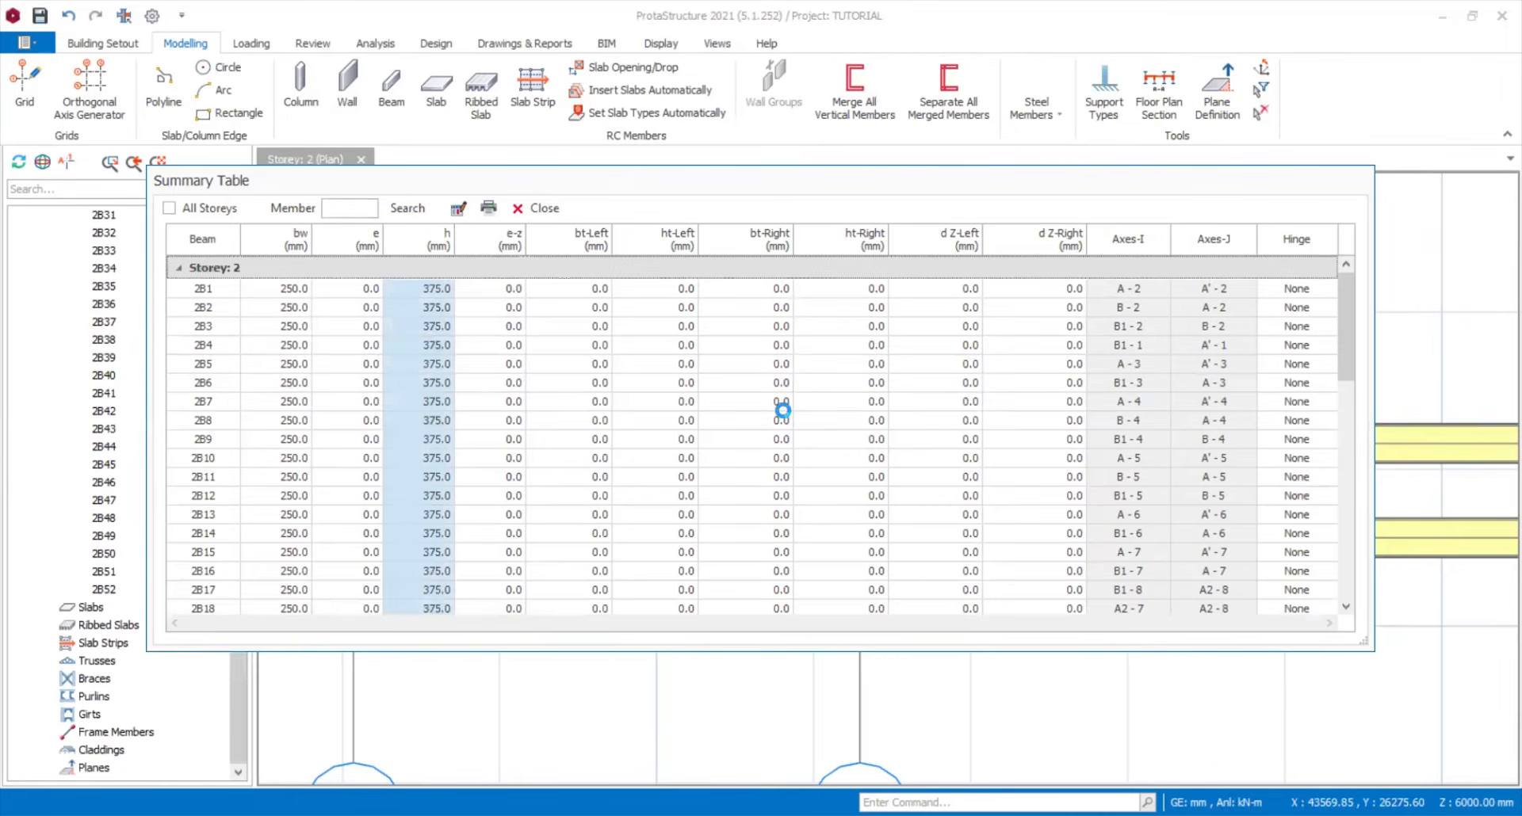
{"action": "left_click", "coordinate": [544, 205]}
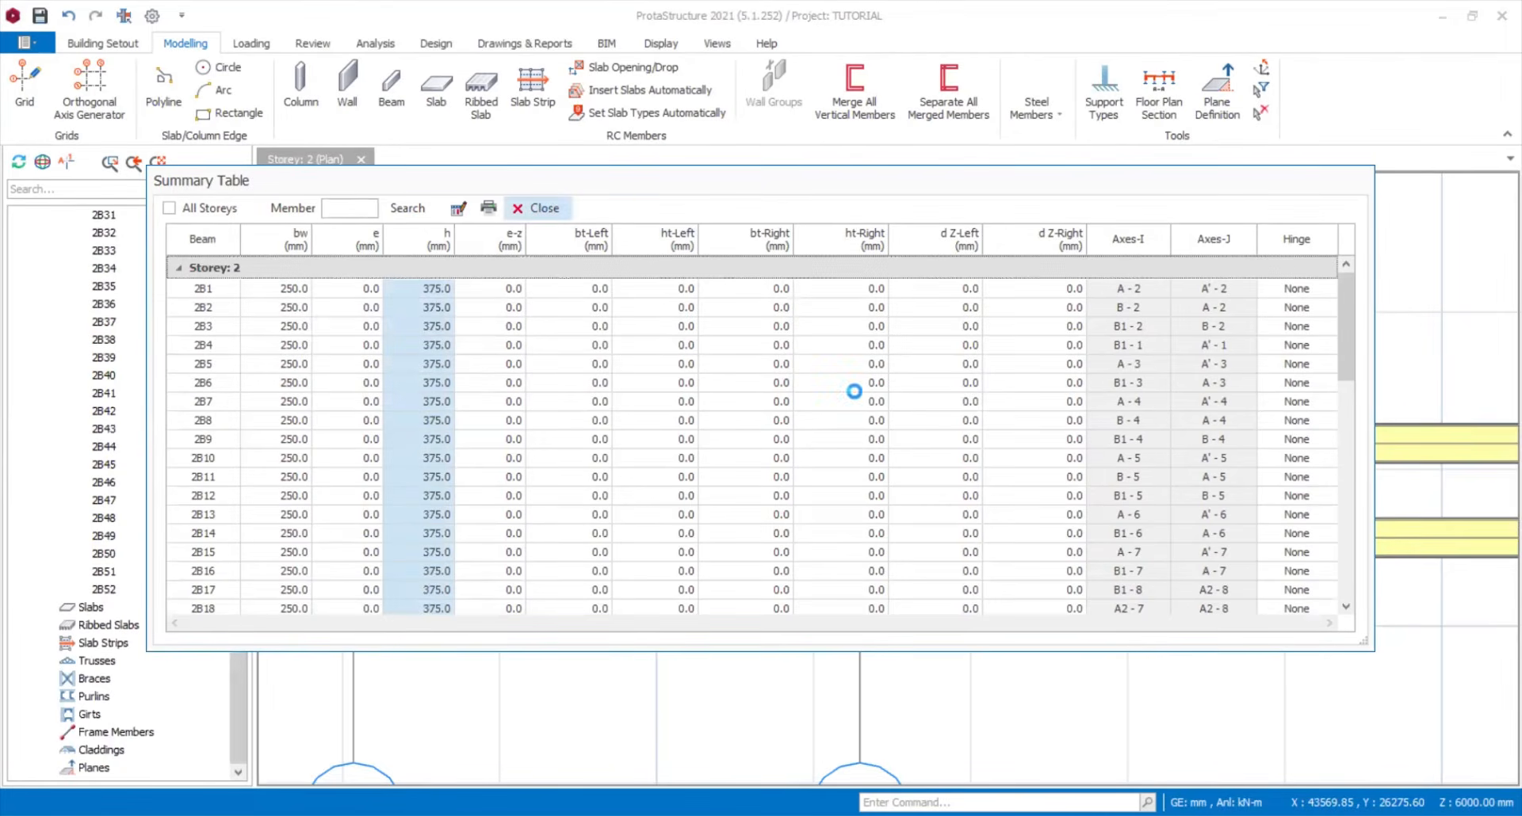
- Set up a roof slab with 20 mm concrete cover and a relative level of 225 mm
{"action": "scroll", "coordinate": [870, 483], "scroll_direction": "down", "scroll_amount": 2}
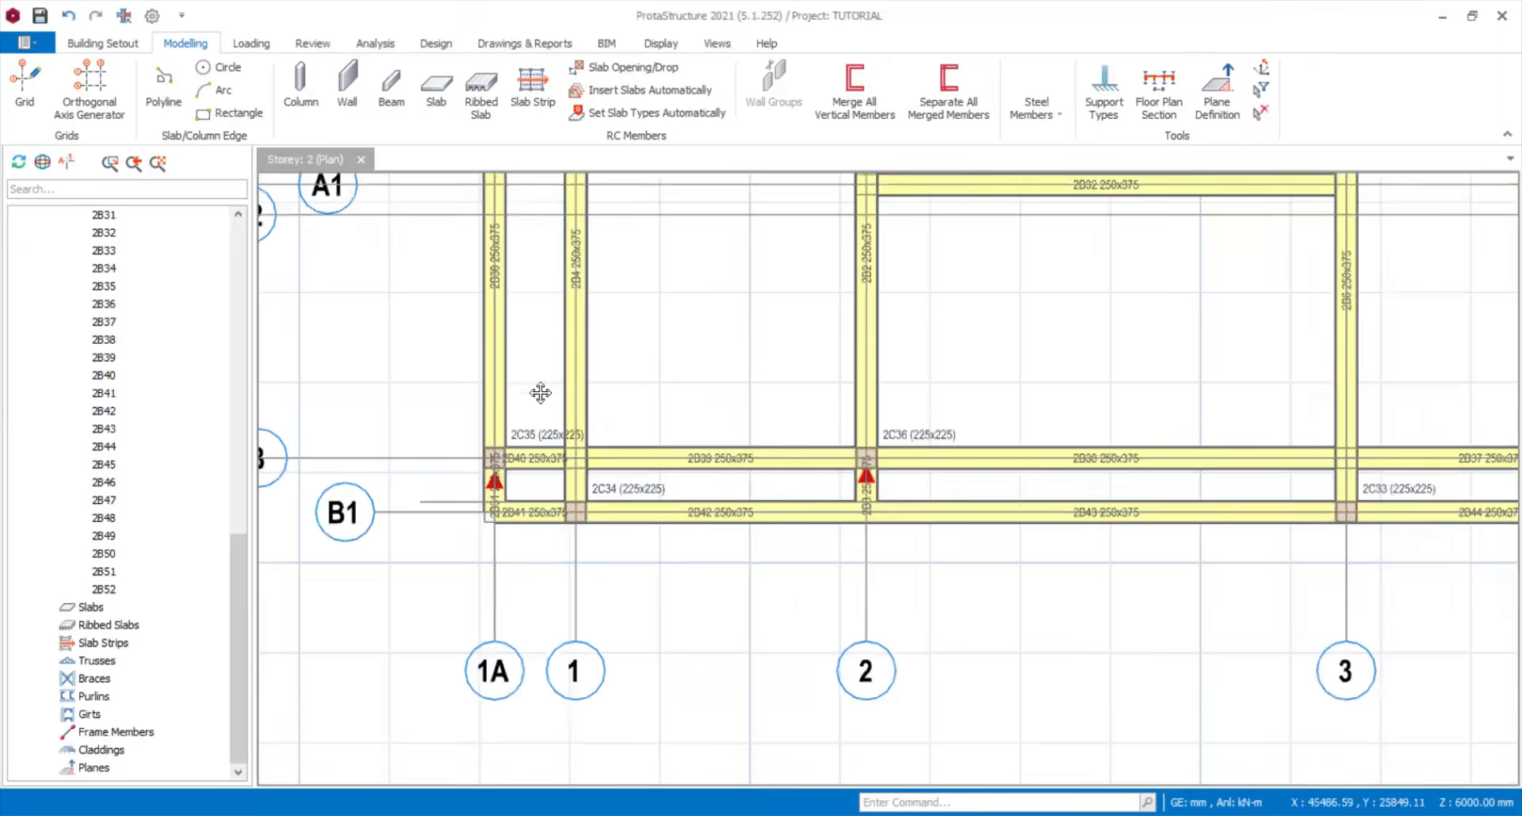
{"action": "middle_click_drag", "start_coordinate": [703, 368], "coordinate": [540, 394]}
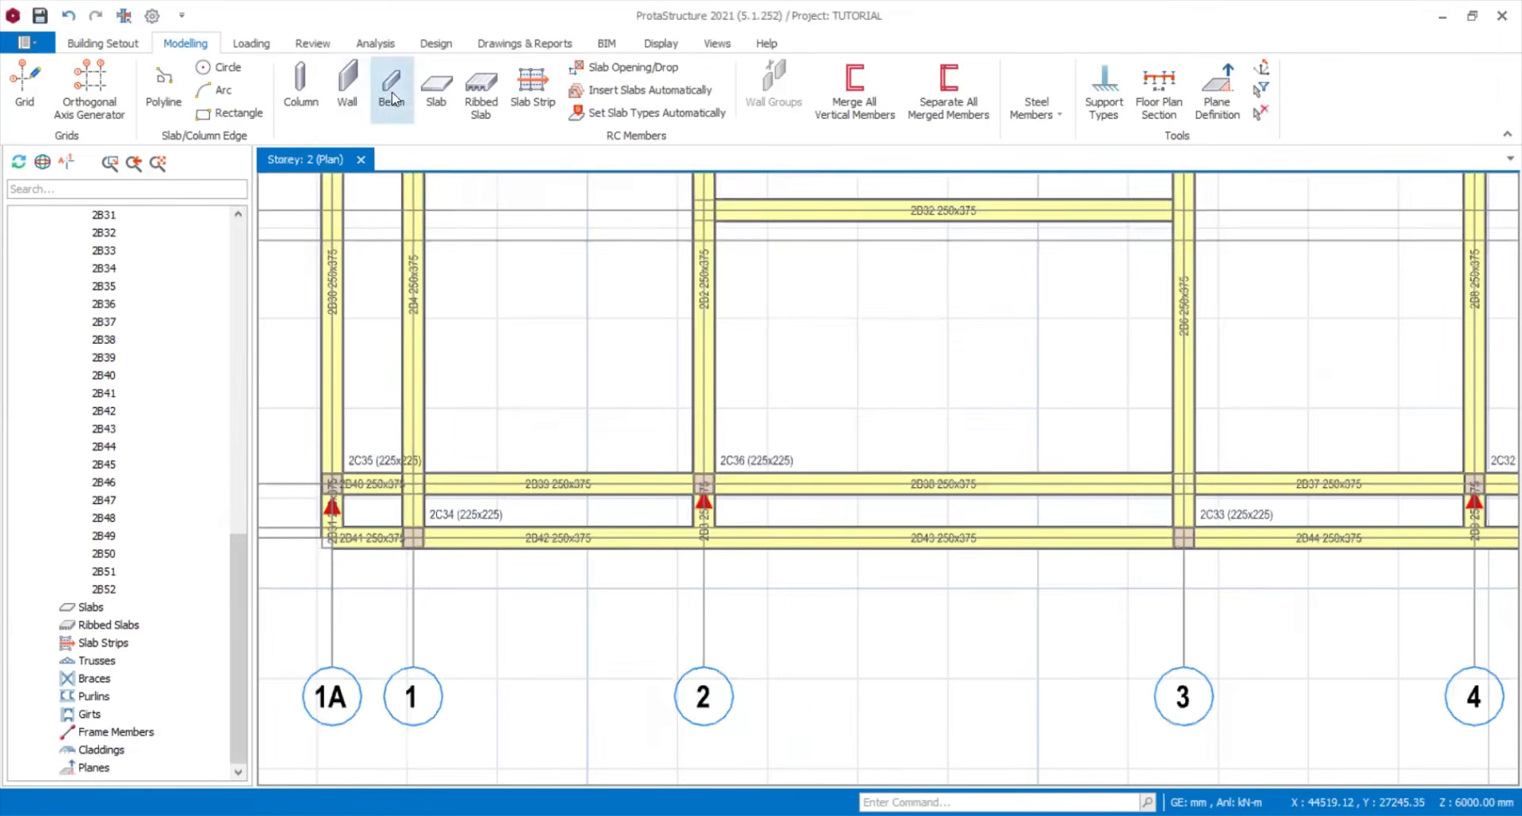
{"action": "left_click", "coordinate": [432, 89]}
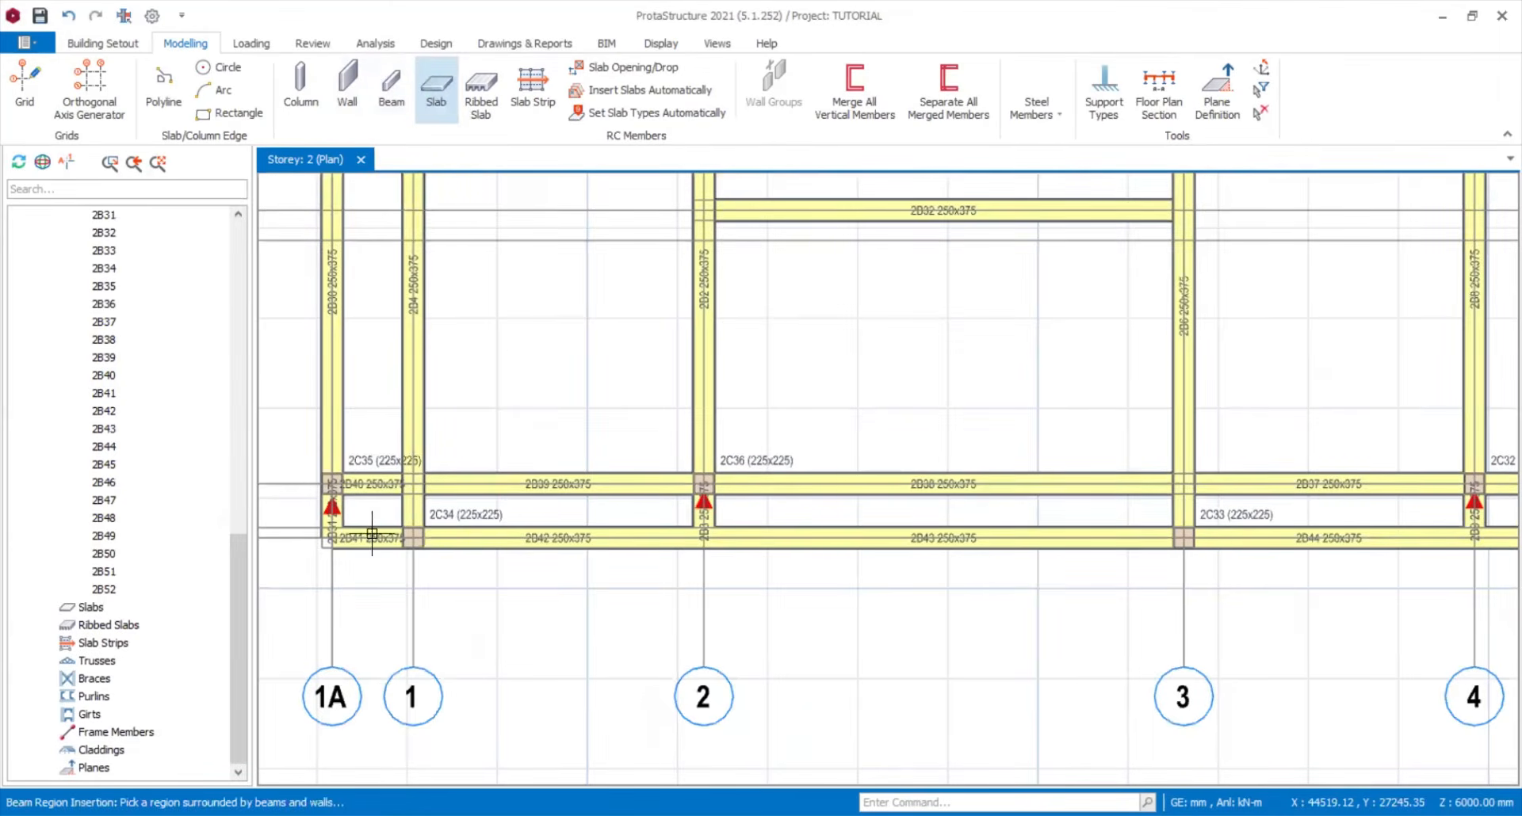
{"action": "scroll", "coordinate": [372, 534], "scroll_direction": "up", "scroll_amount": 3}
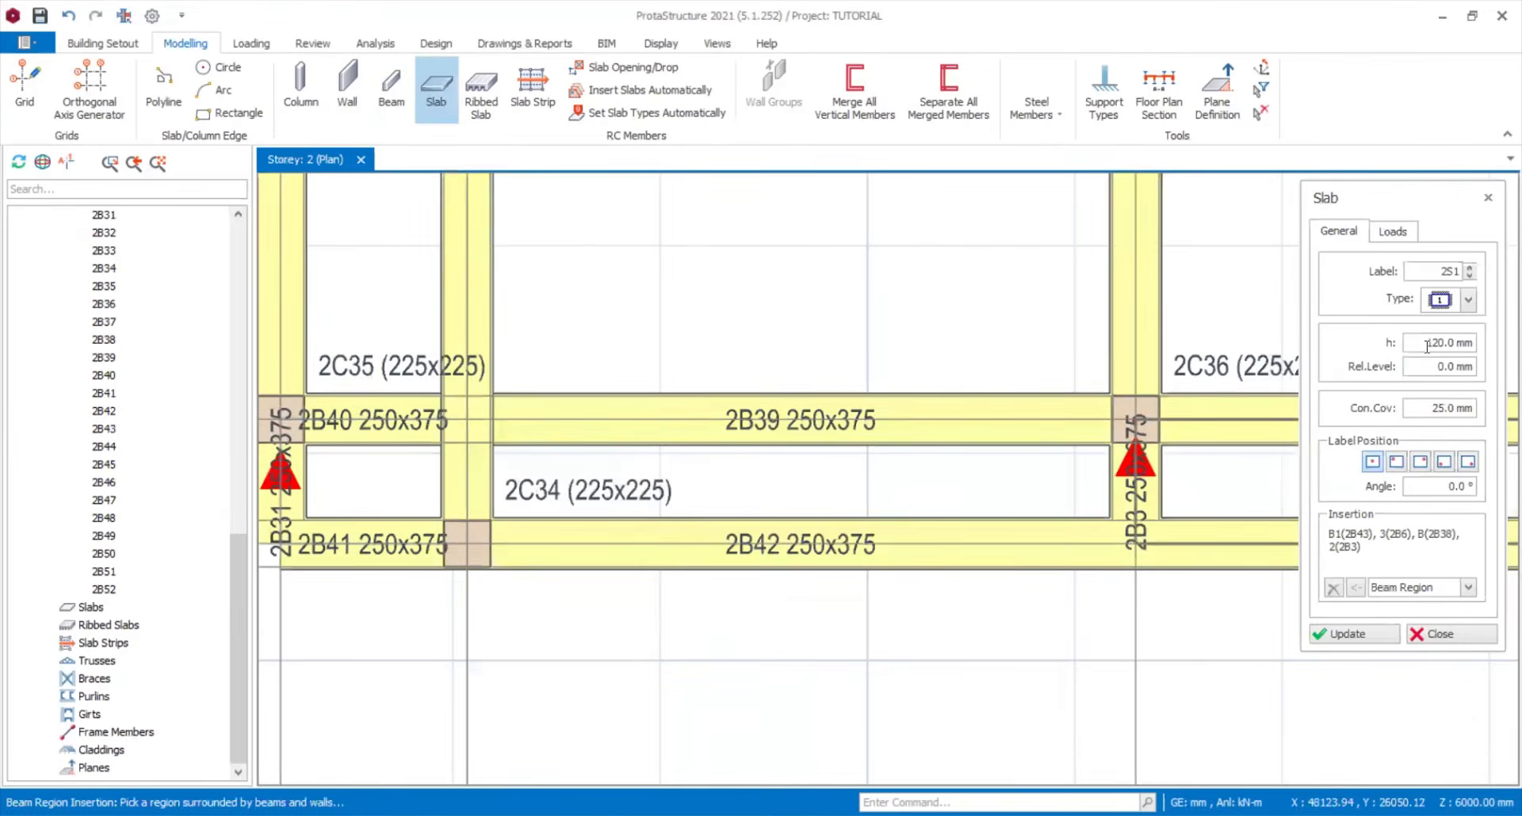
{"action": "left_click", "coordinate": [1482, 419]}
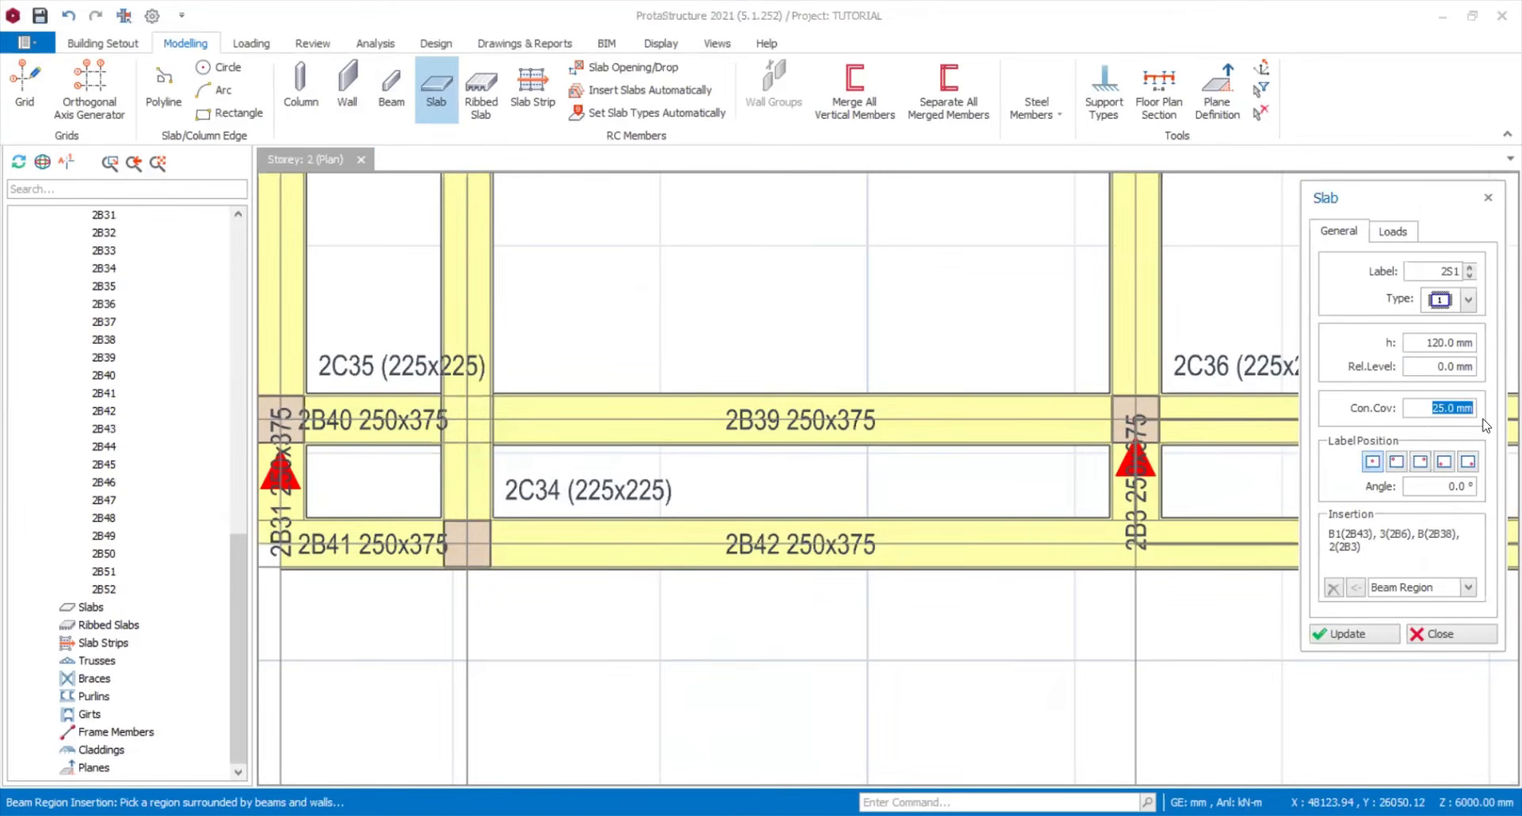
{"action": "type", "text": "20"}
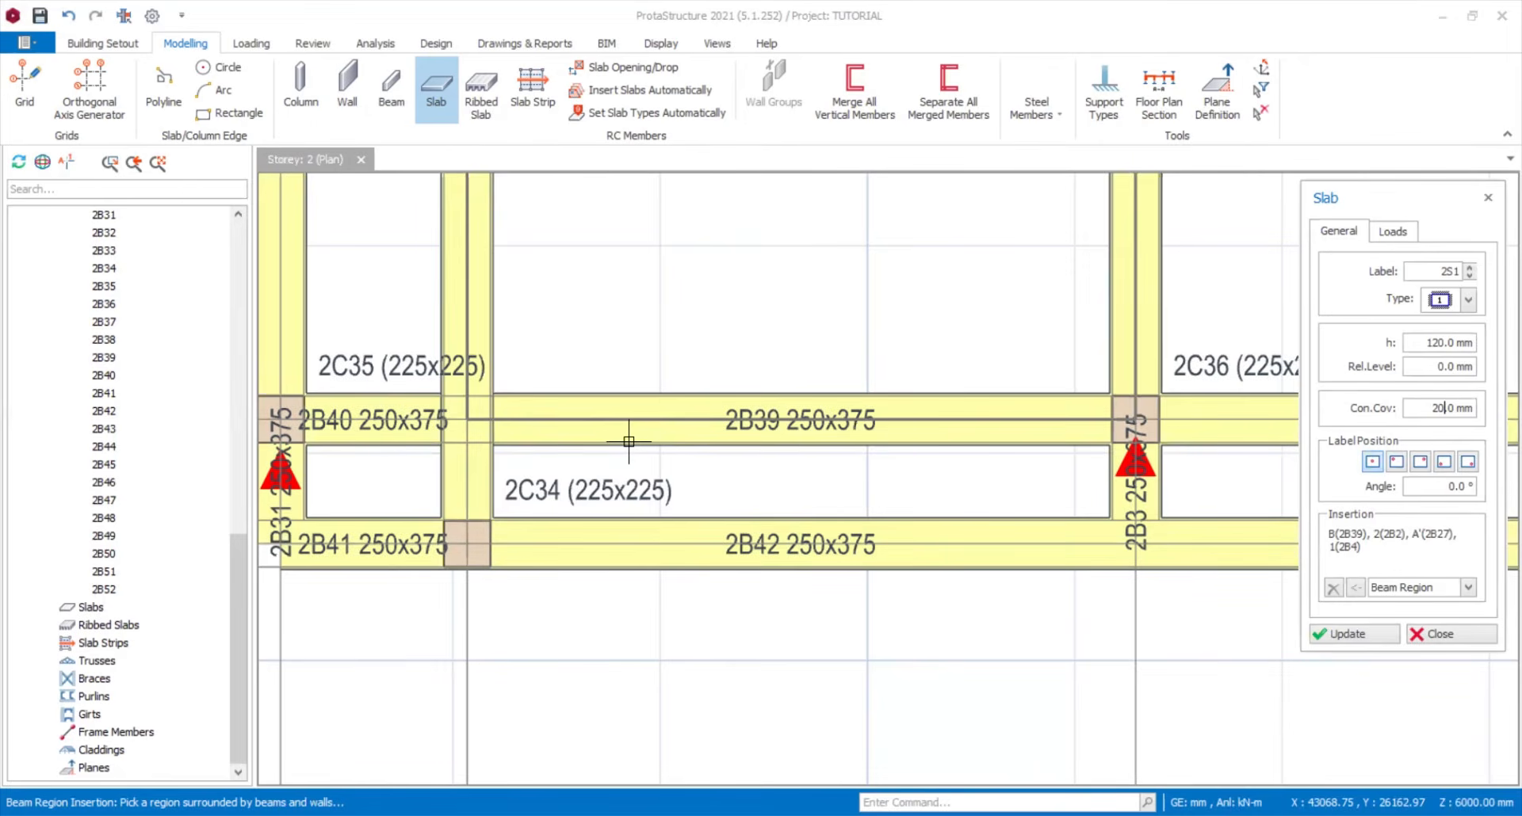
{"action": "left_click", "coordinate": [1470, 364]}
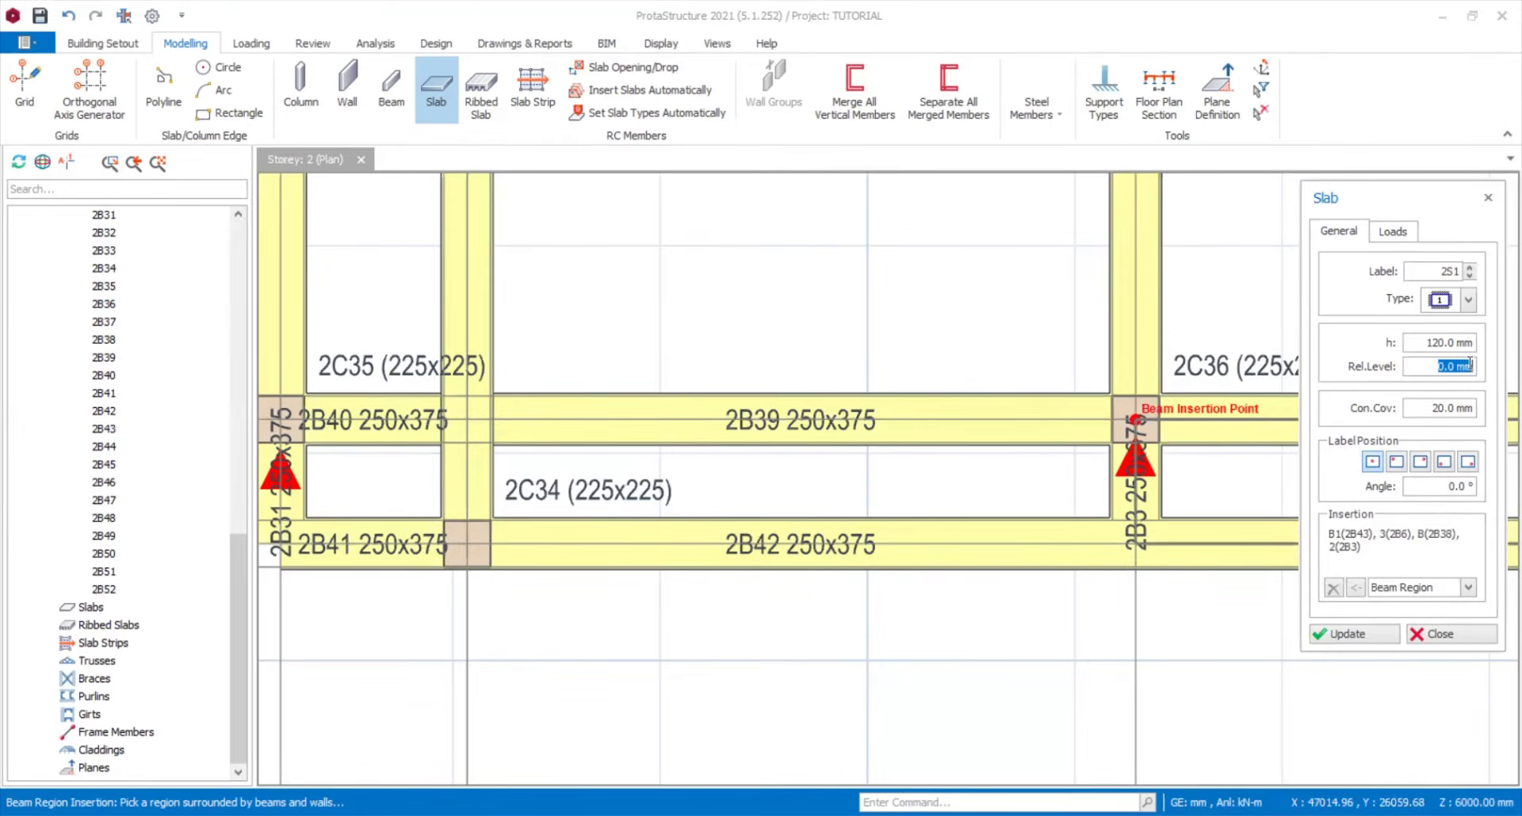
{"action": "type", "text": "225"}
- Assign the slab the Flat Roof dead load and the 1.5 kN/m2 Domestic / Residential Floors - min imposed load
{"action": "left_click", "coordinate": [1388, 233]}
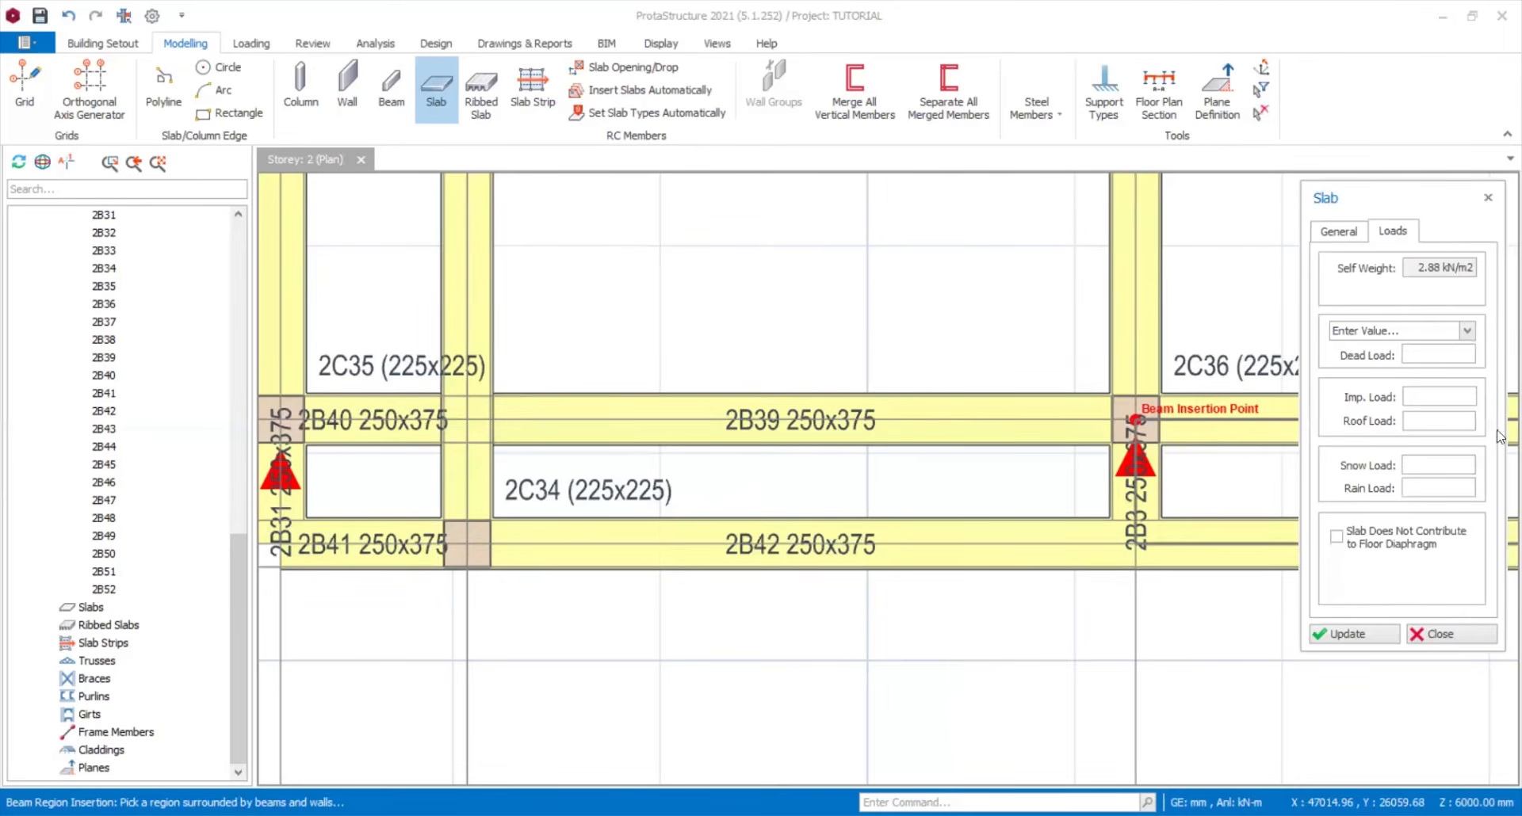
{"action": "left_click", "coordinate": [1467, 331]}
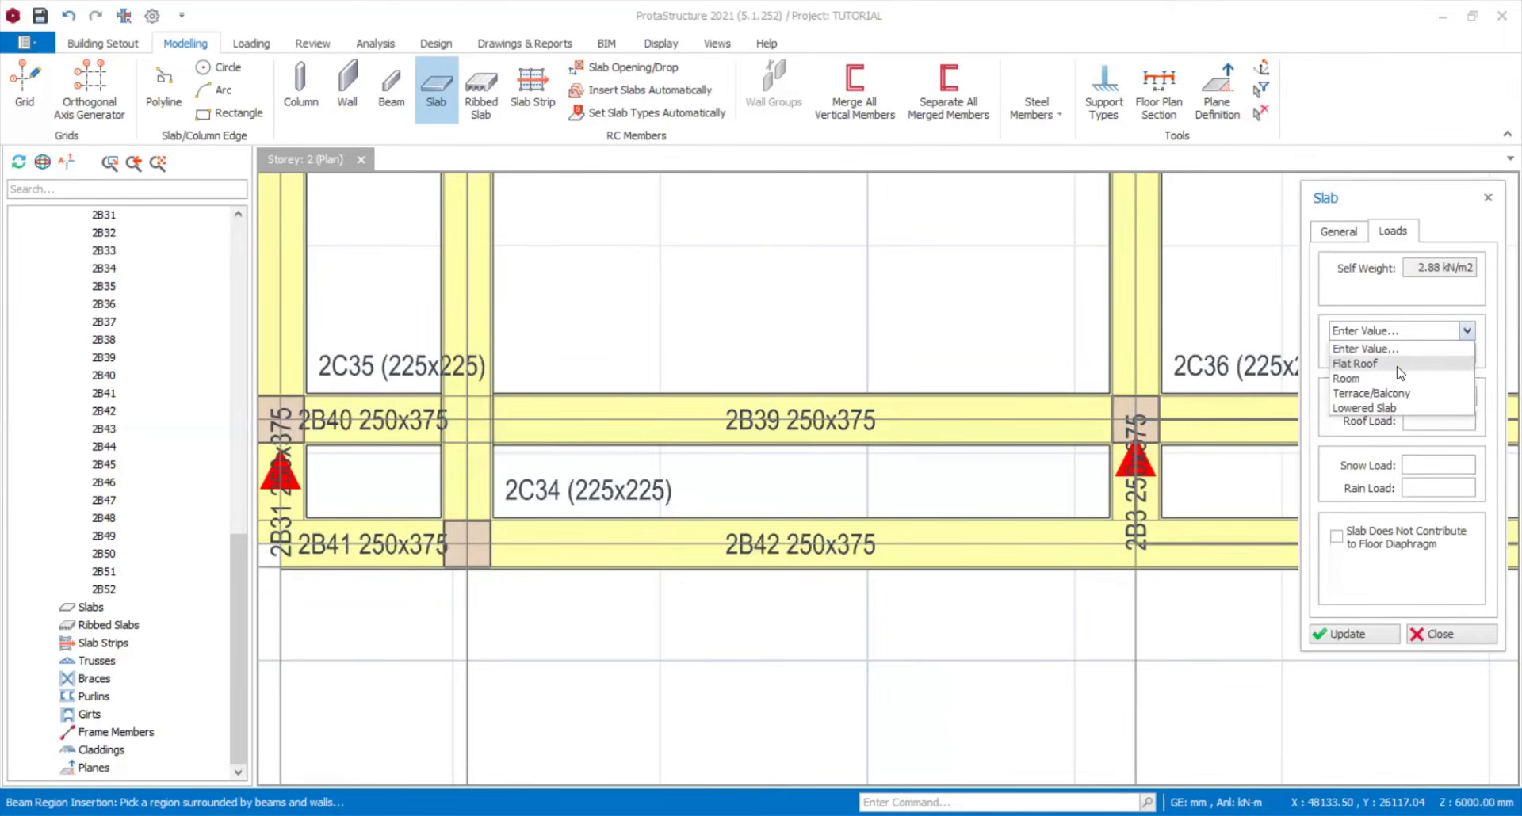
{"action": "left_click", "coordinate": [1400, 366]}
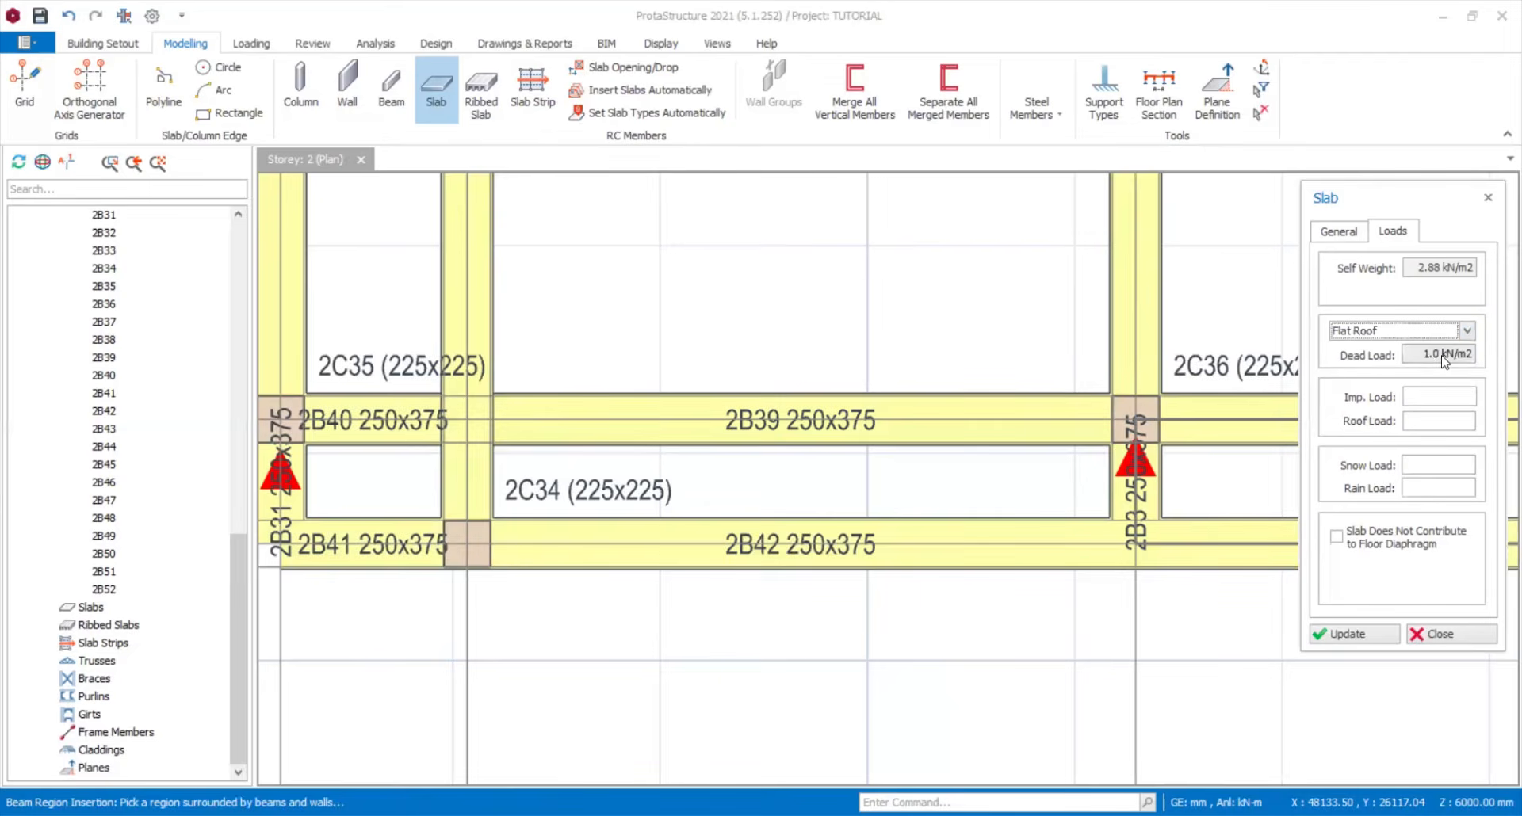
{"action": "left_click", "coordinate": [1443, 397]}
{"action": "left_click", "coordinate": [1443, 399]}
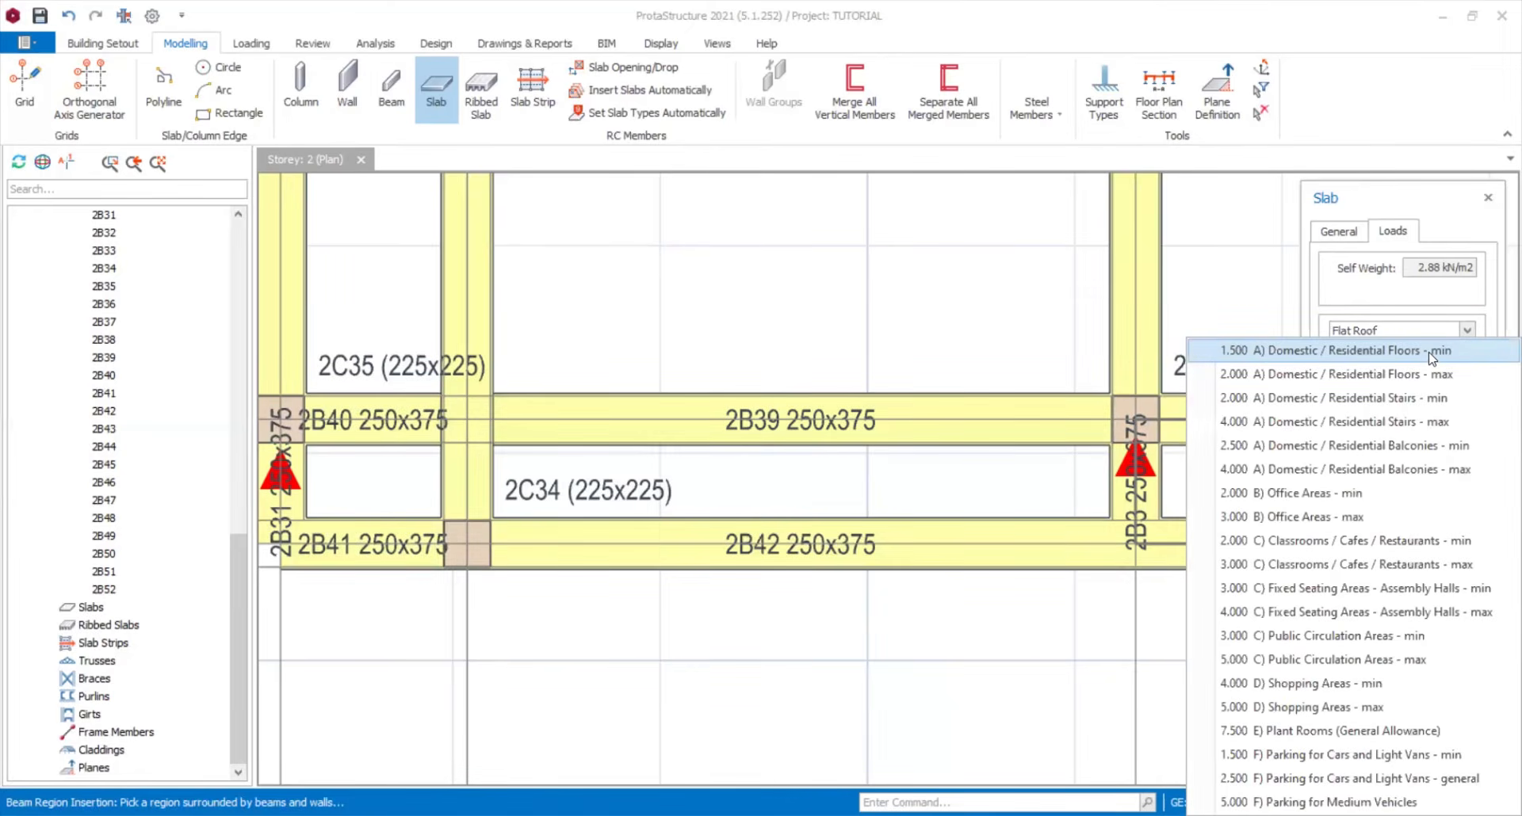
{"action": "left_click", "coordinate": [1429, 353]}
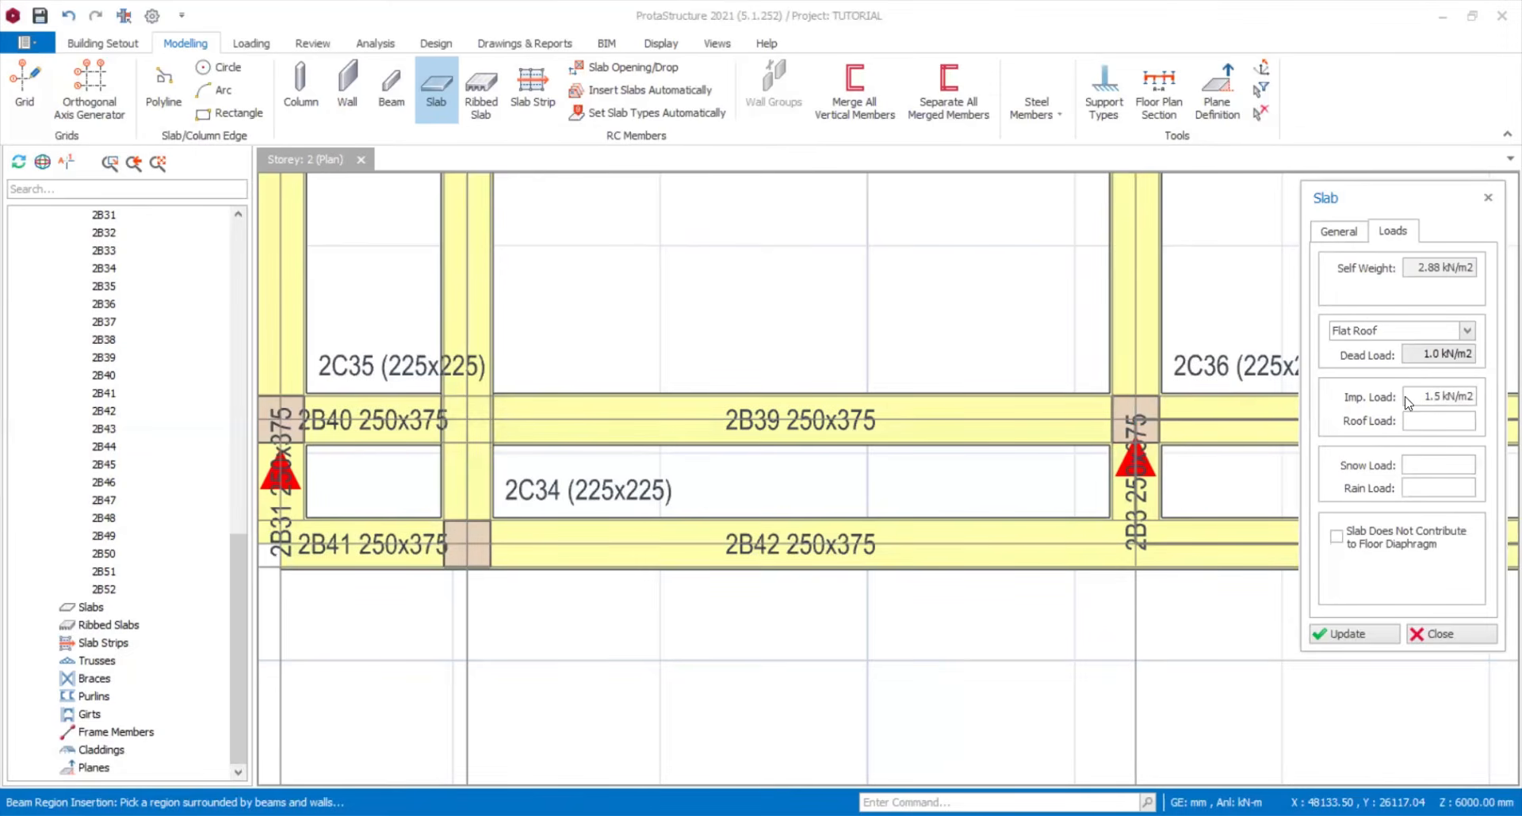
- Insert the roof slab in the small corner bay between axes 1A and 1 and axes B1 and B
{"action": "left_click", "coordinate": [1340, 233]}
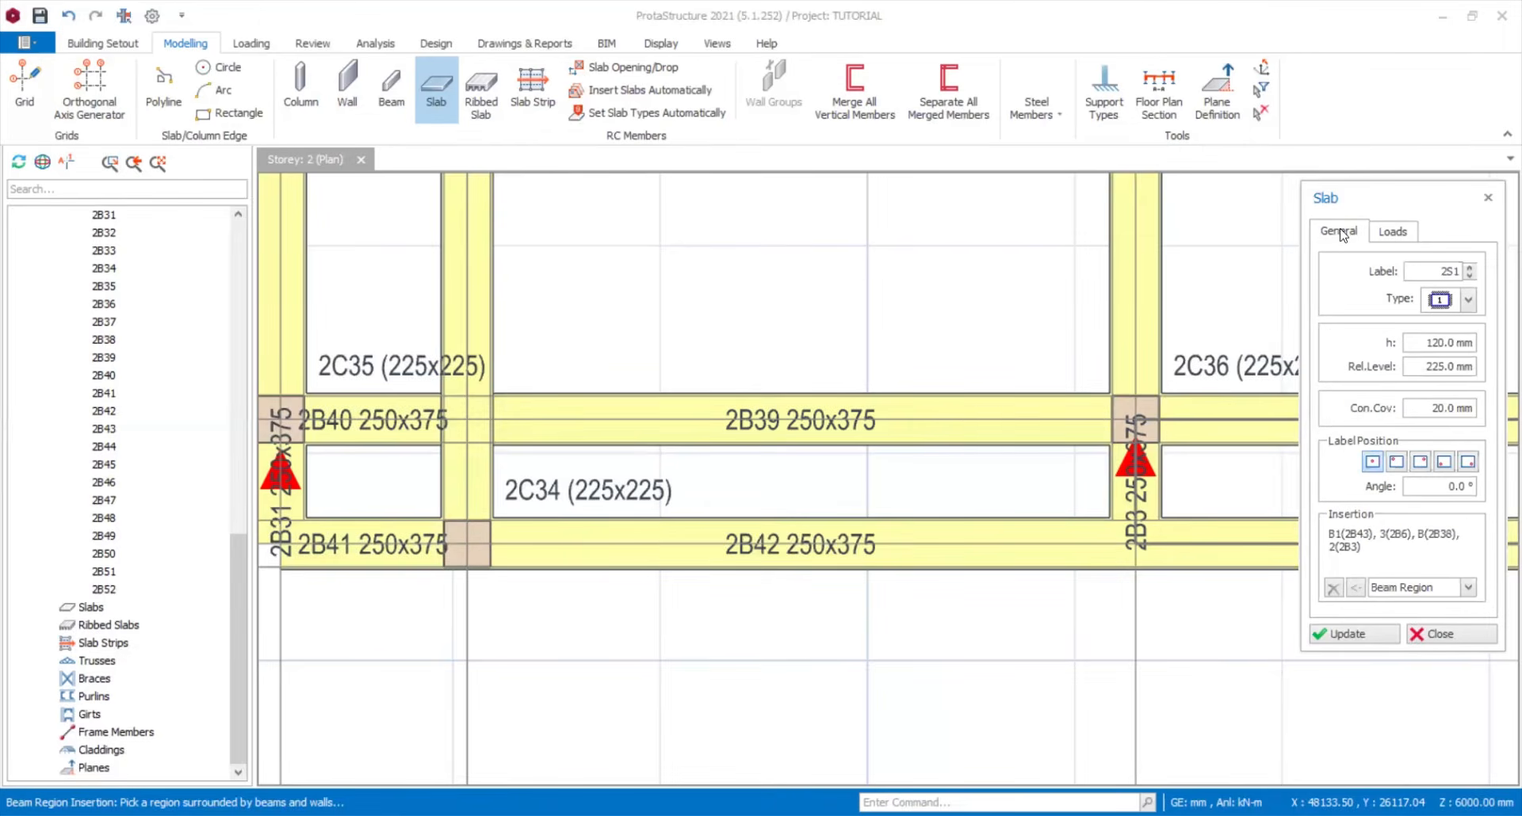
{"action": "left_click", "coordinate": [392, 477]}
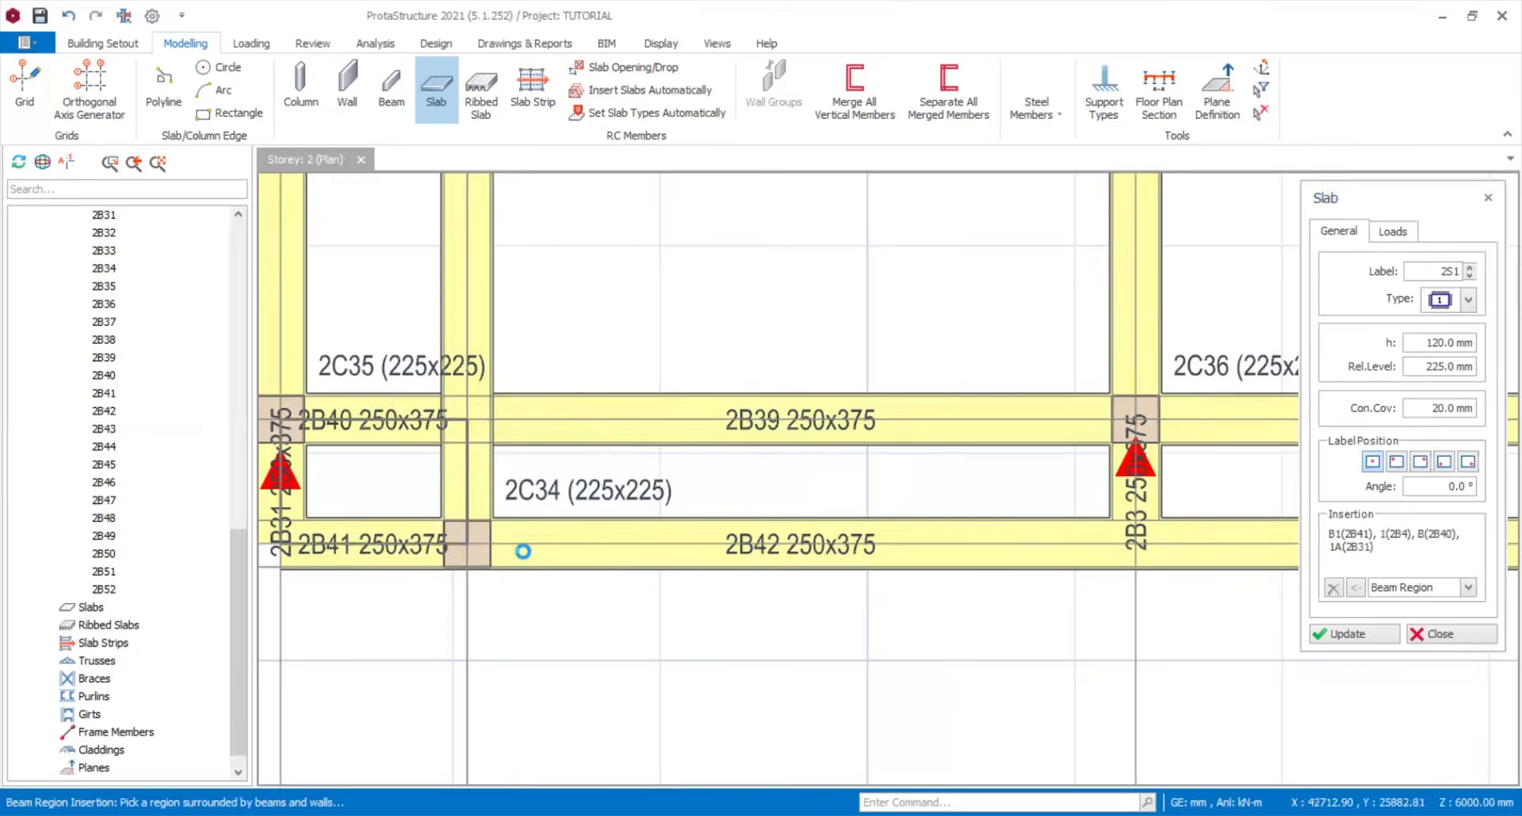
{"action": "middle_click_drag", "start_coordinate": [639, 523], "coordinate": [968, 469]}
{"action": "key", "text": "Escape"}
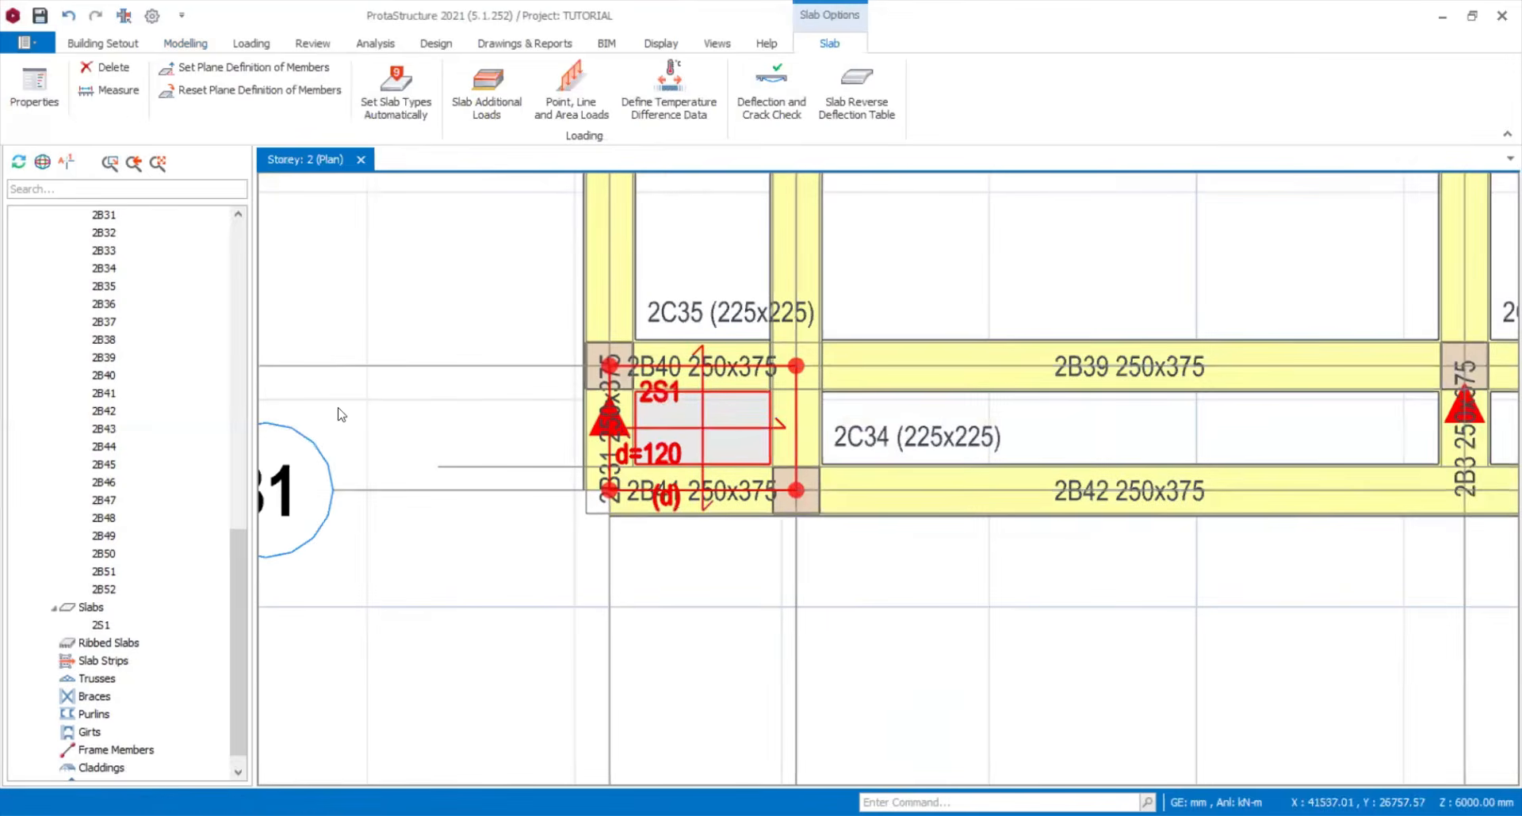
{"action": "key", "text": "Escape"}
- Open the roof storey's 3D physical model and bring the corner slab near axes 1A and B1 into close view
{"action": "scroll", "coordinate": [92, 292], "scroll_direction": "up", "scroll_amount": 14}
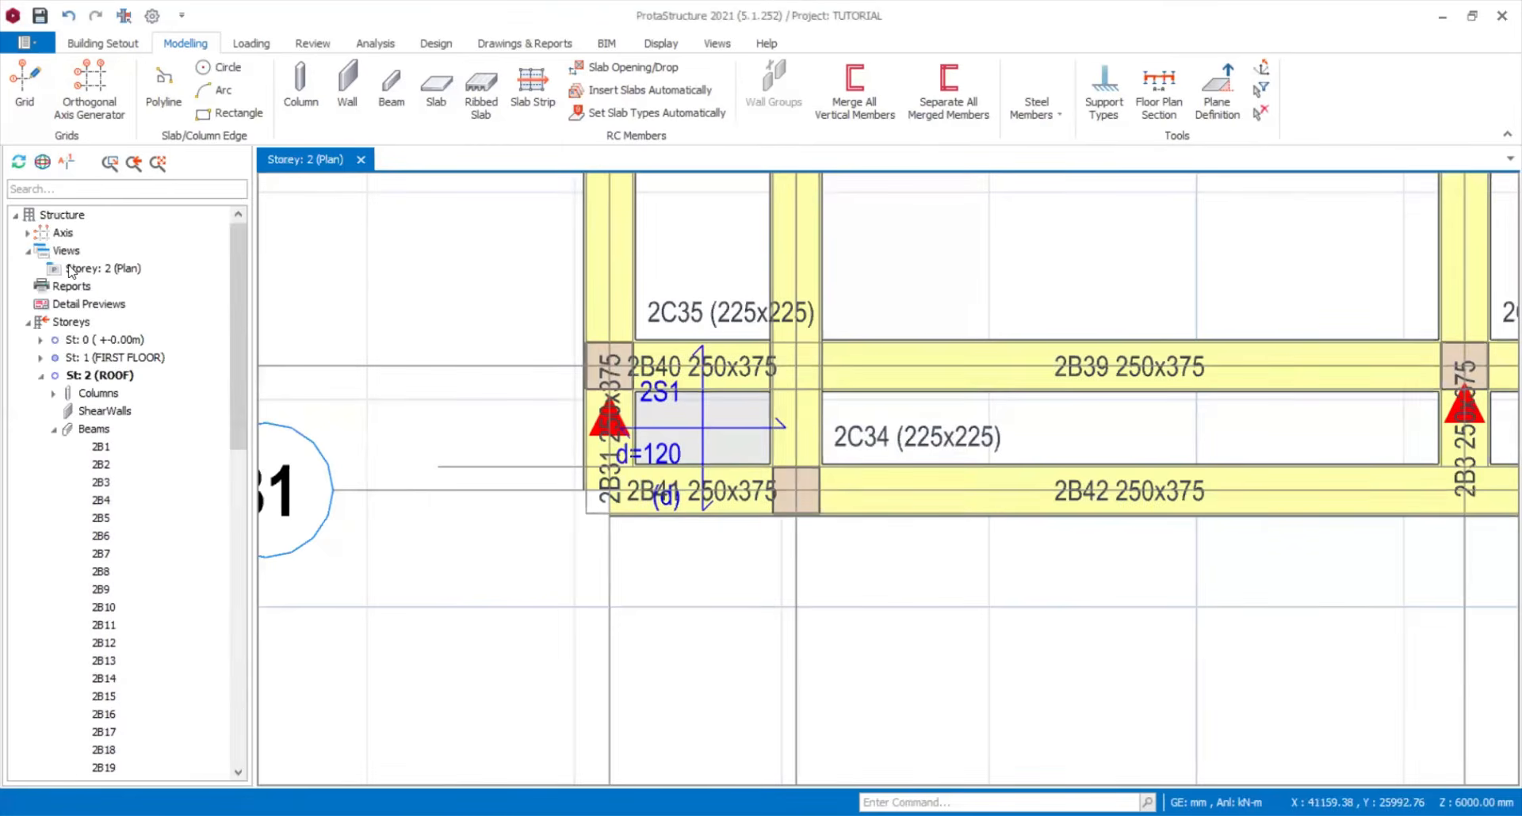
{"action": "left_click", "coordinate": [65, 322]}
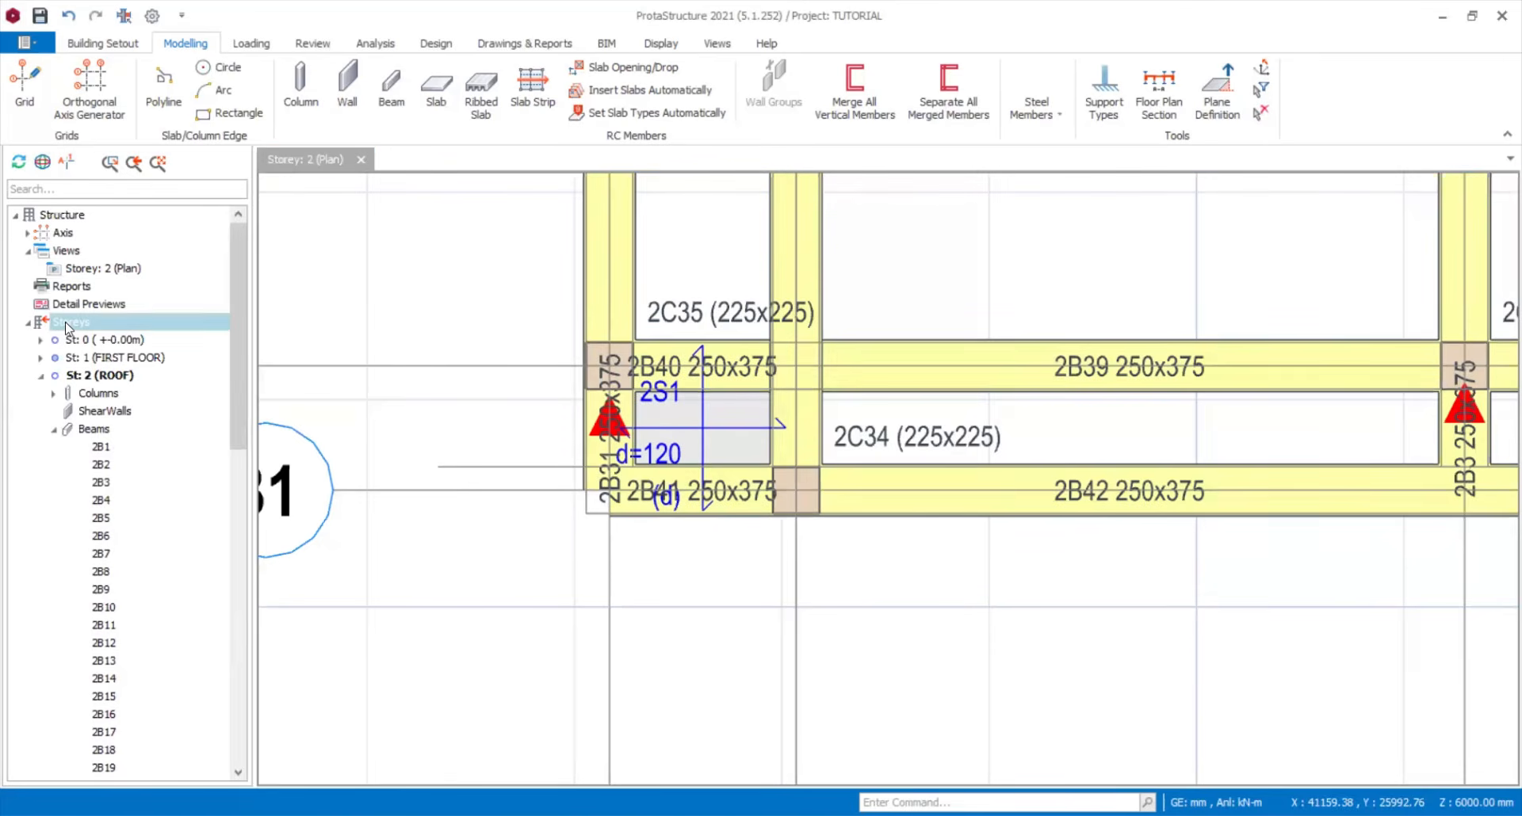
{"action": "right_click", "coordinate": [65, 321]}
{"action": "right_click", "coordinate": [65, 250]}
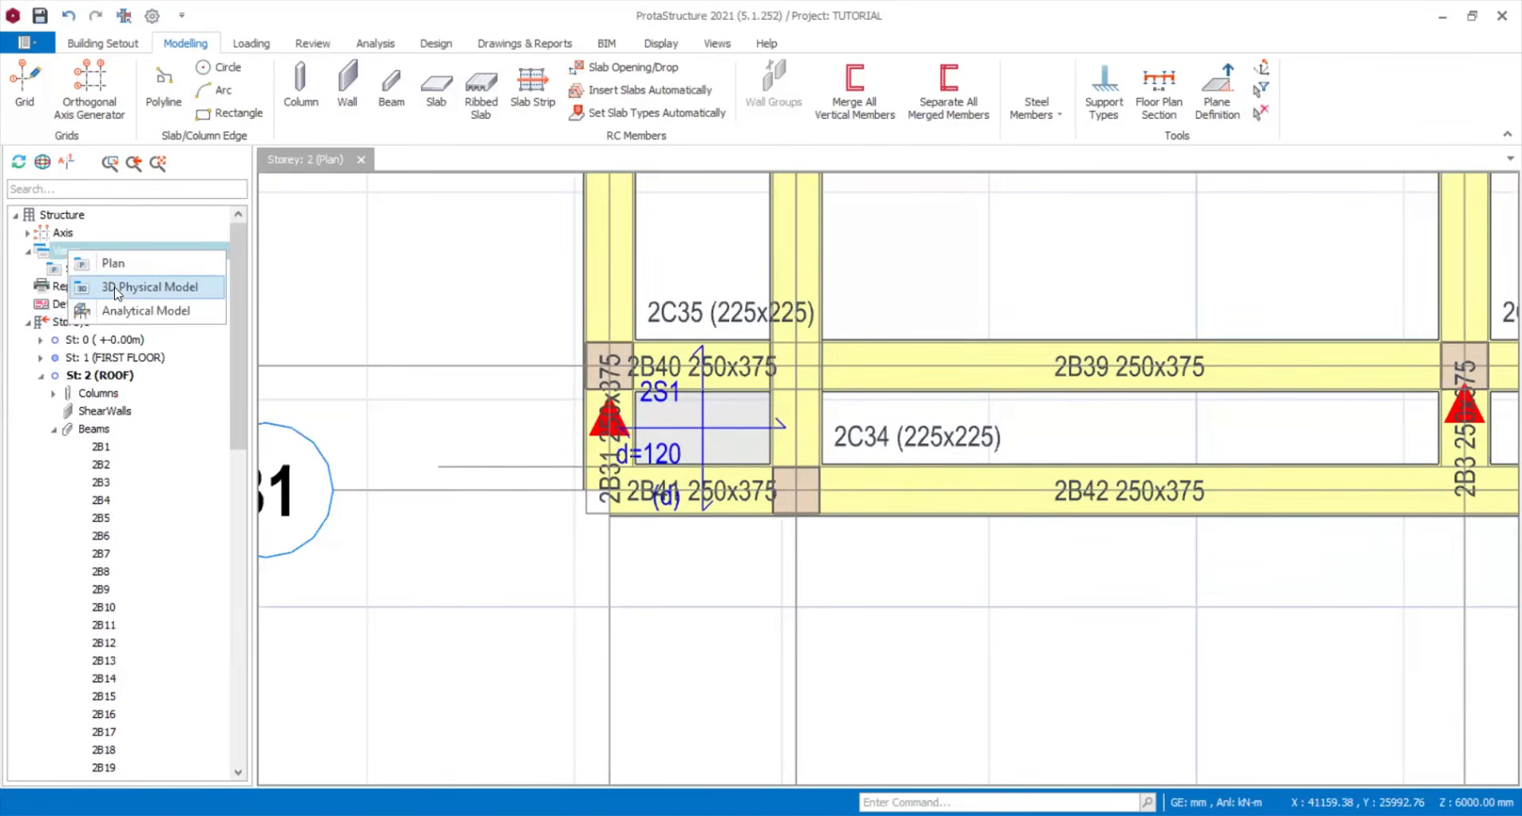
{"action": "left_click", "coordinate": [116, 287]}
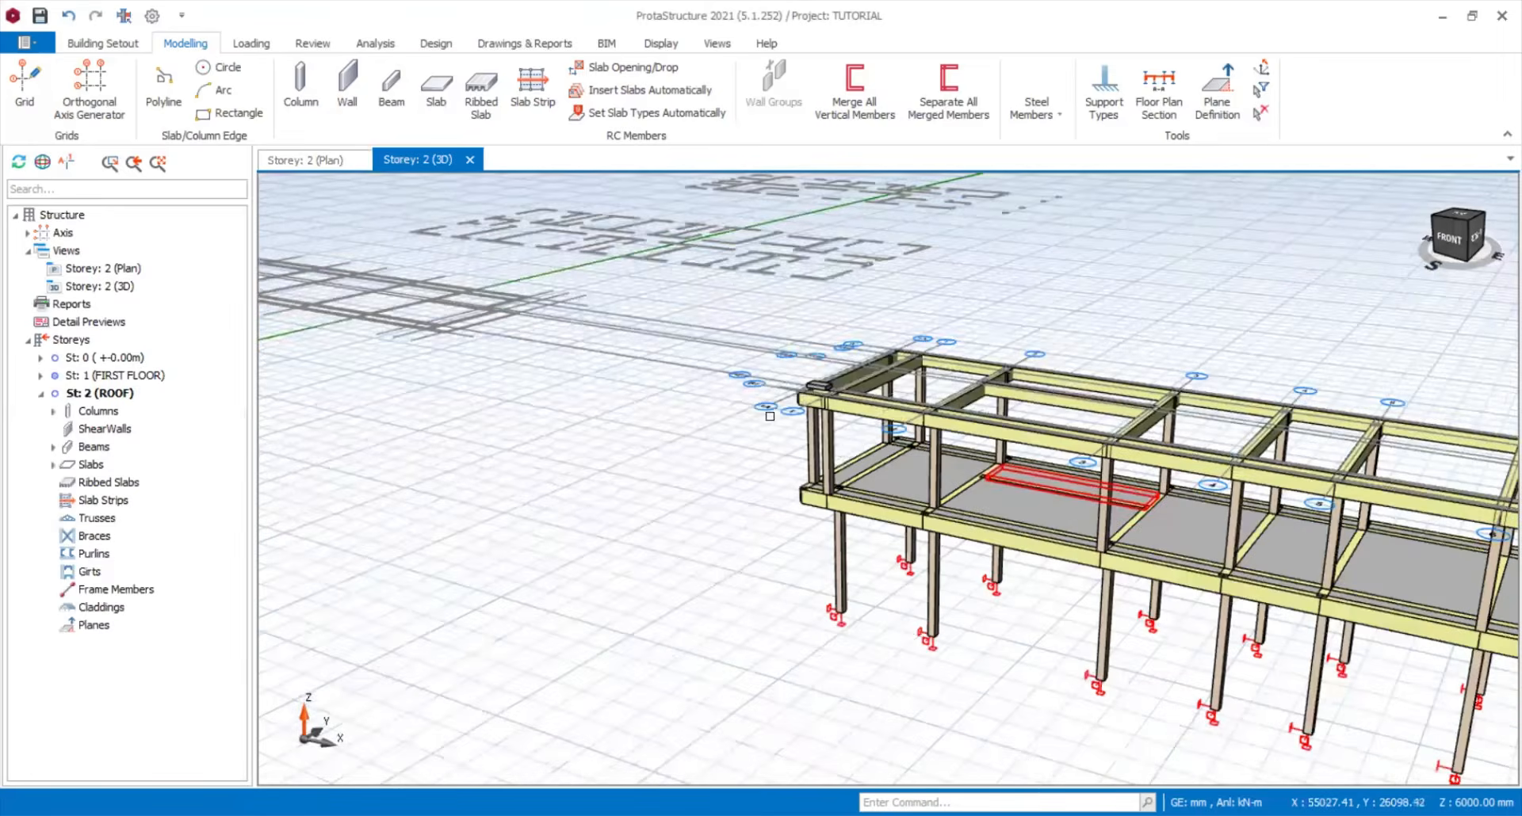
{"action": "scroll", "coordinate": [792, 400], "scroll_direction": "up", "scroll_amount": 2}
{"action": "scroll", "coordinate": [892, 336], "scroll_direction": "up", "scroll_amount": 2}
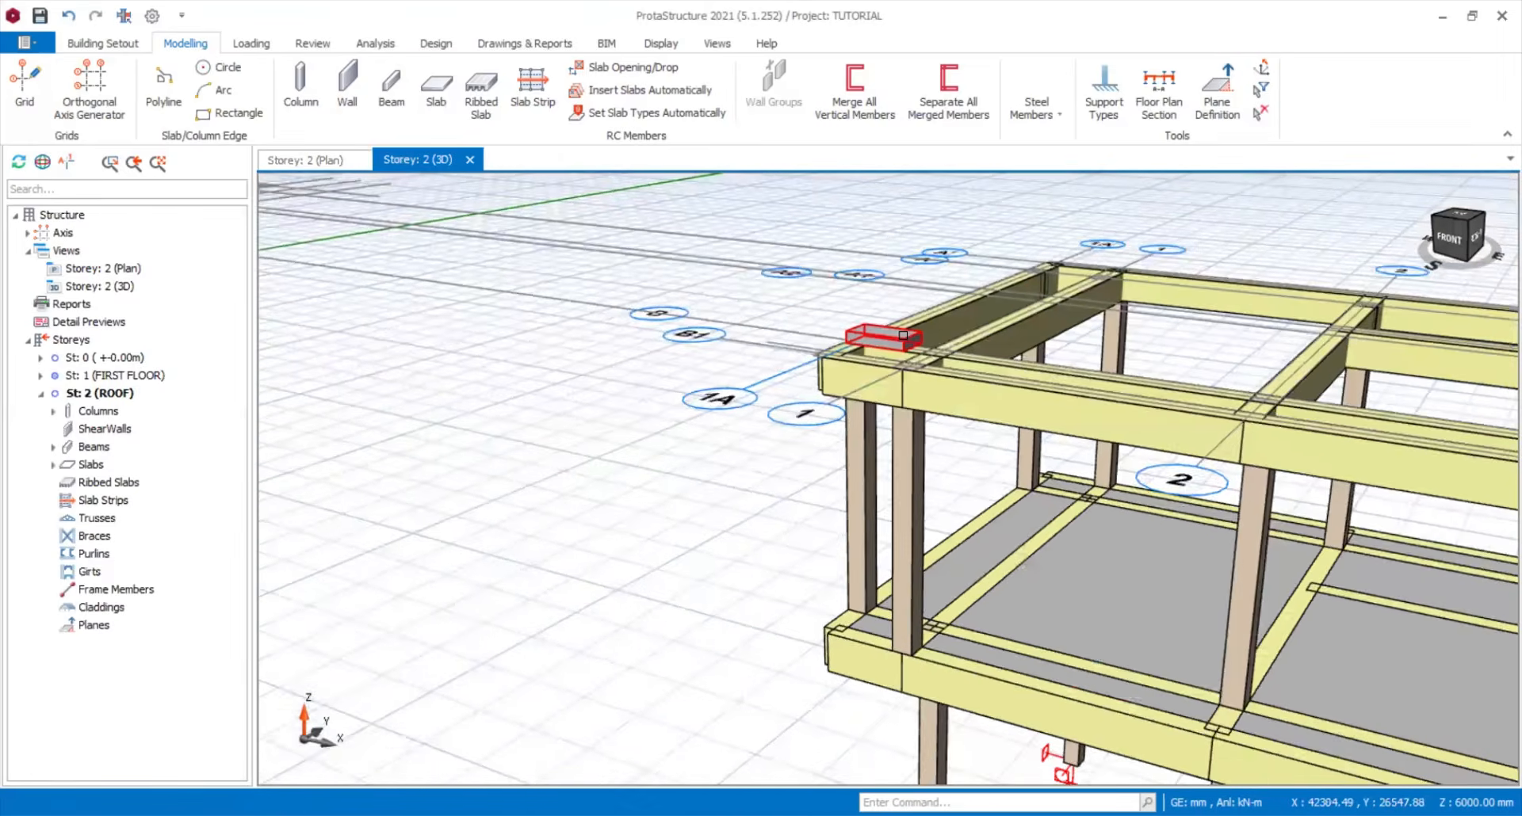
{"action": "scroll", "coordinate": [903, 335], "scroll_direction": "up", "scroll_amount": 2}
- Set the corner roof slab's relative level to -225 mm and update it
{"action": "left_click", "coordinate": [900, 328]}
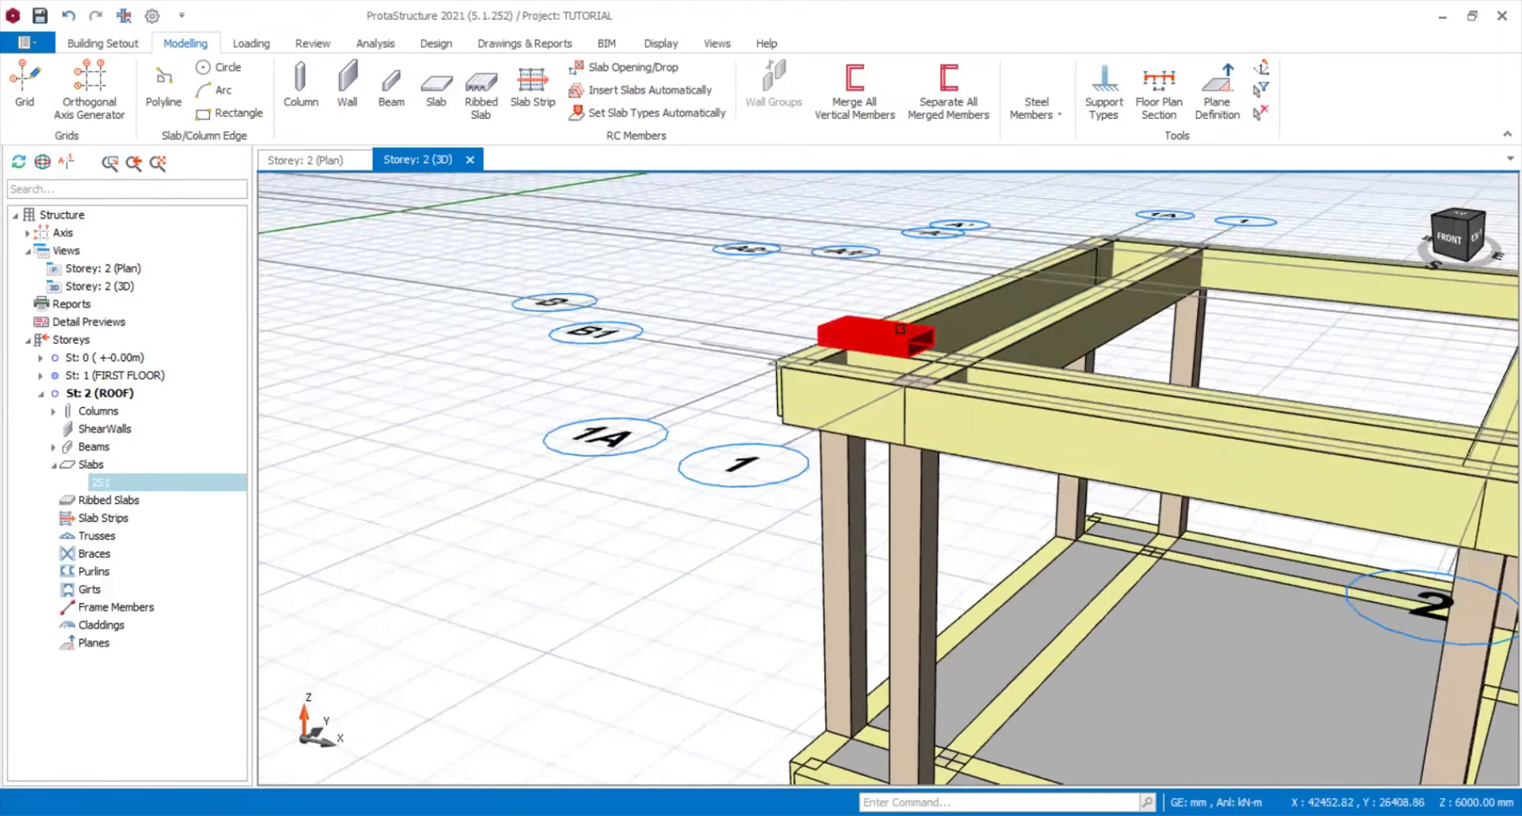
{"action": "right_click", "coordinate": [901, 328]}
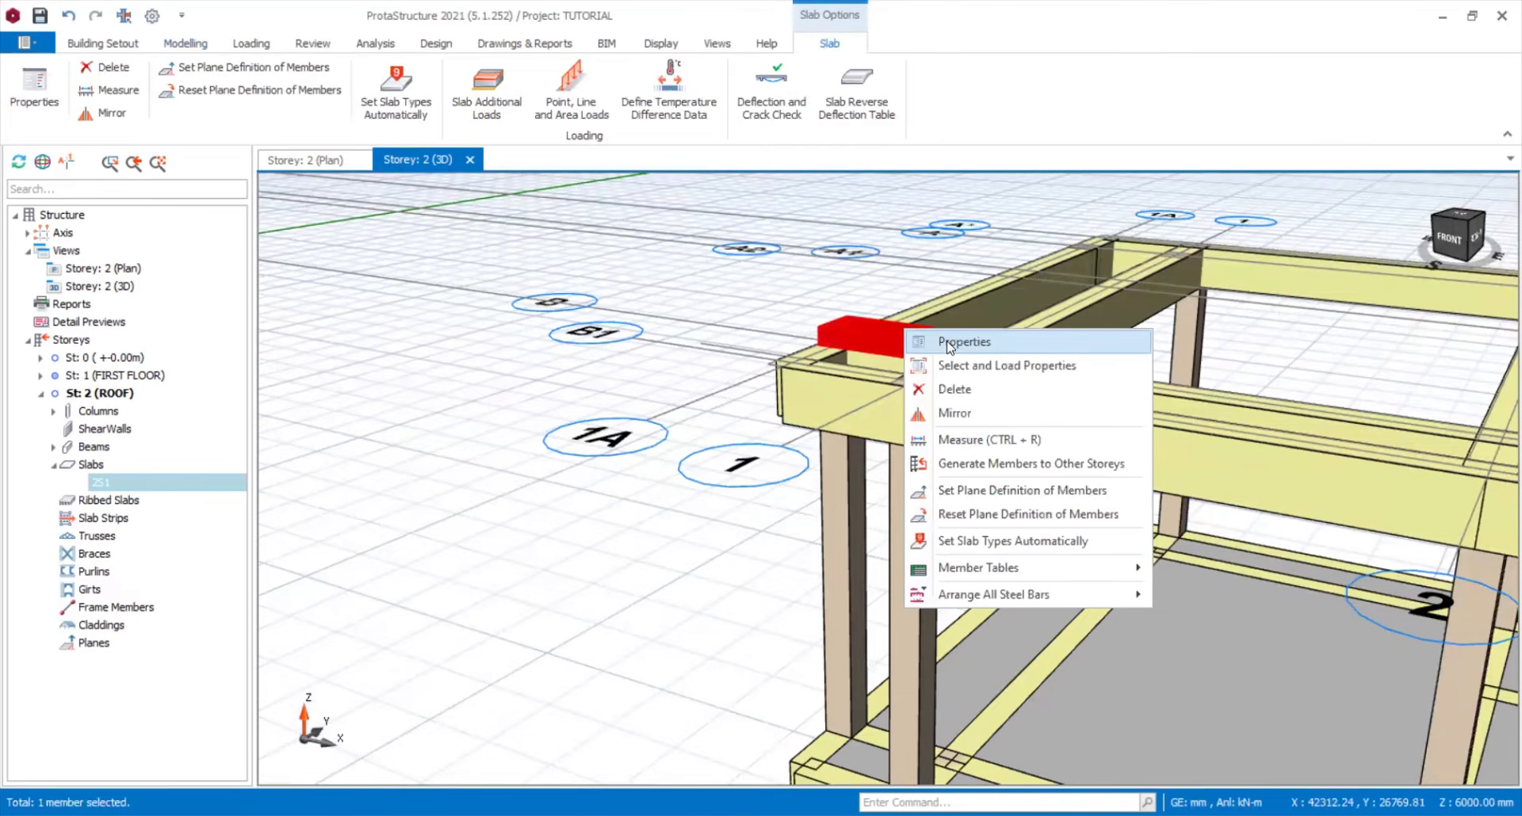
{"action": "left_click", "coordinate": [947, 343]}
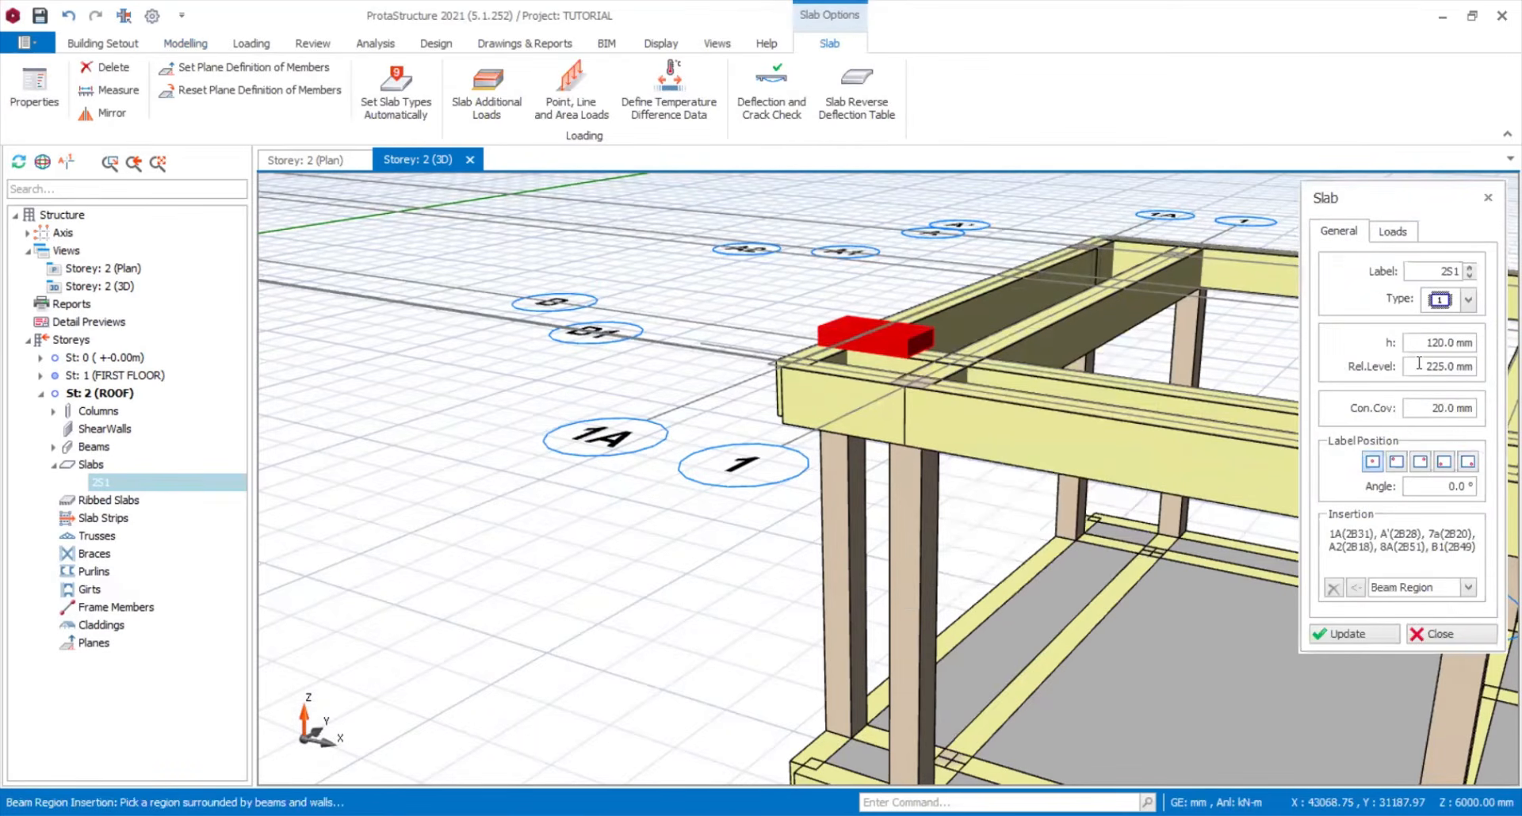
{"action": "left_click", "coordinate": [1457, 410]}
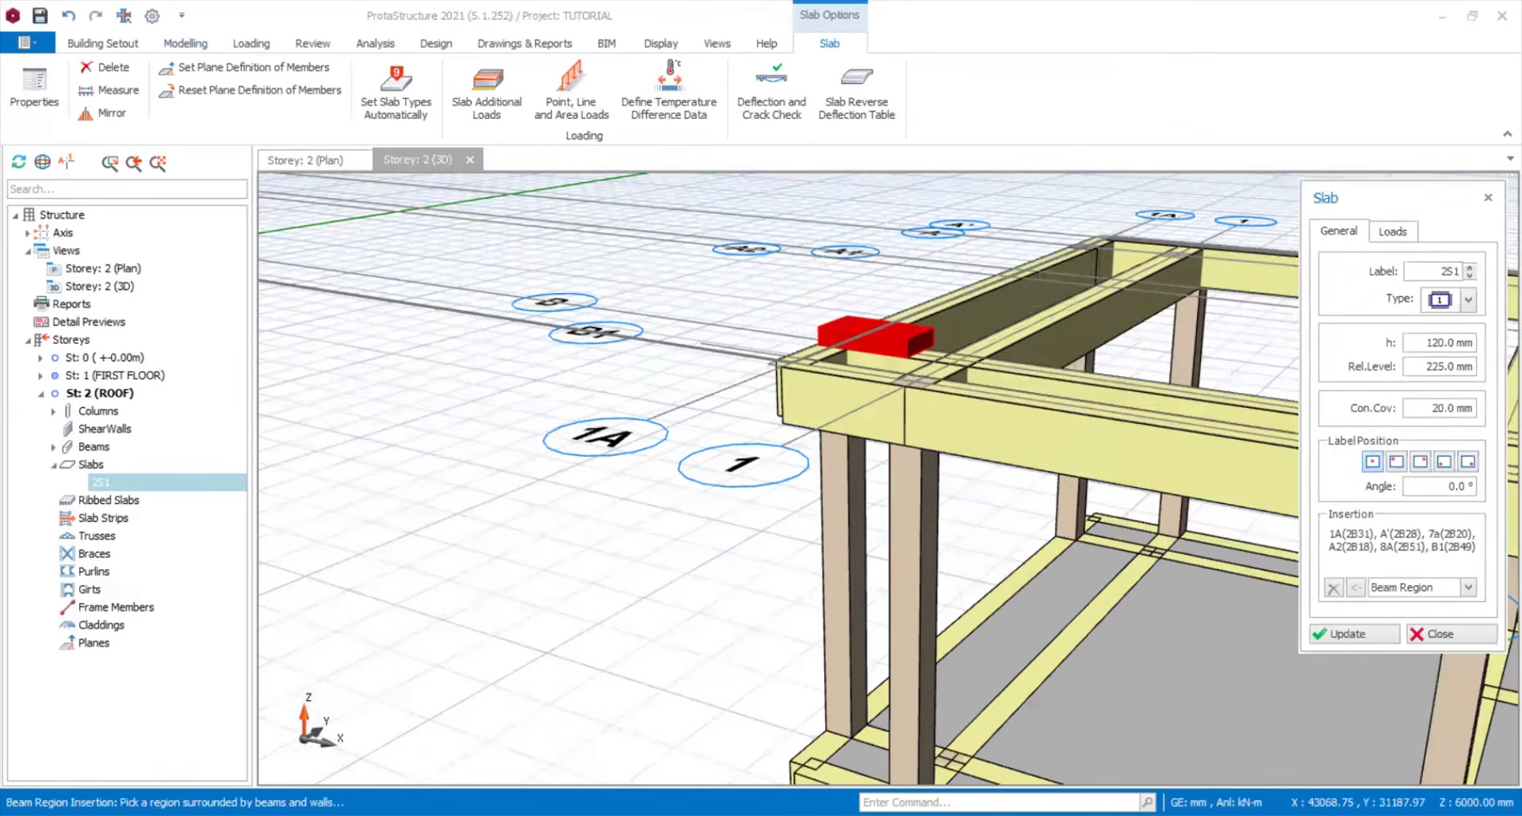
{"action": "type", "text": "-"}
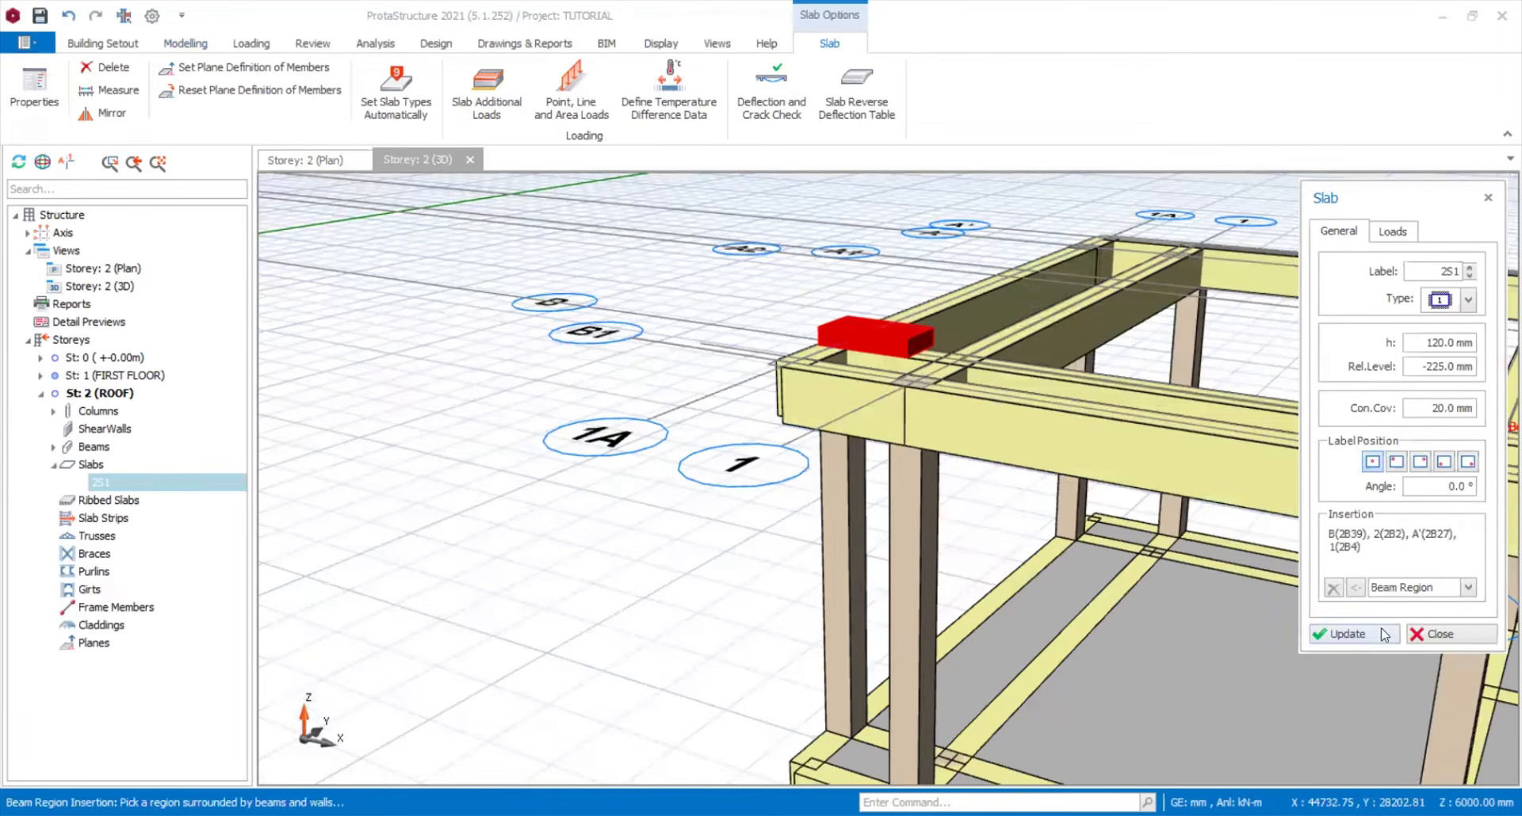
{"action": "left_click", "coordinate": [1383, 634]}
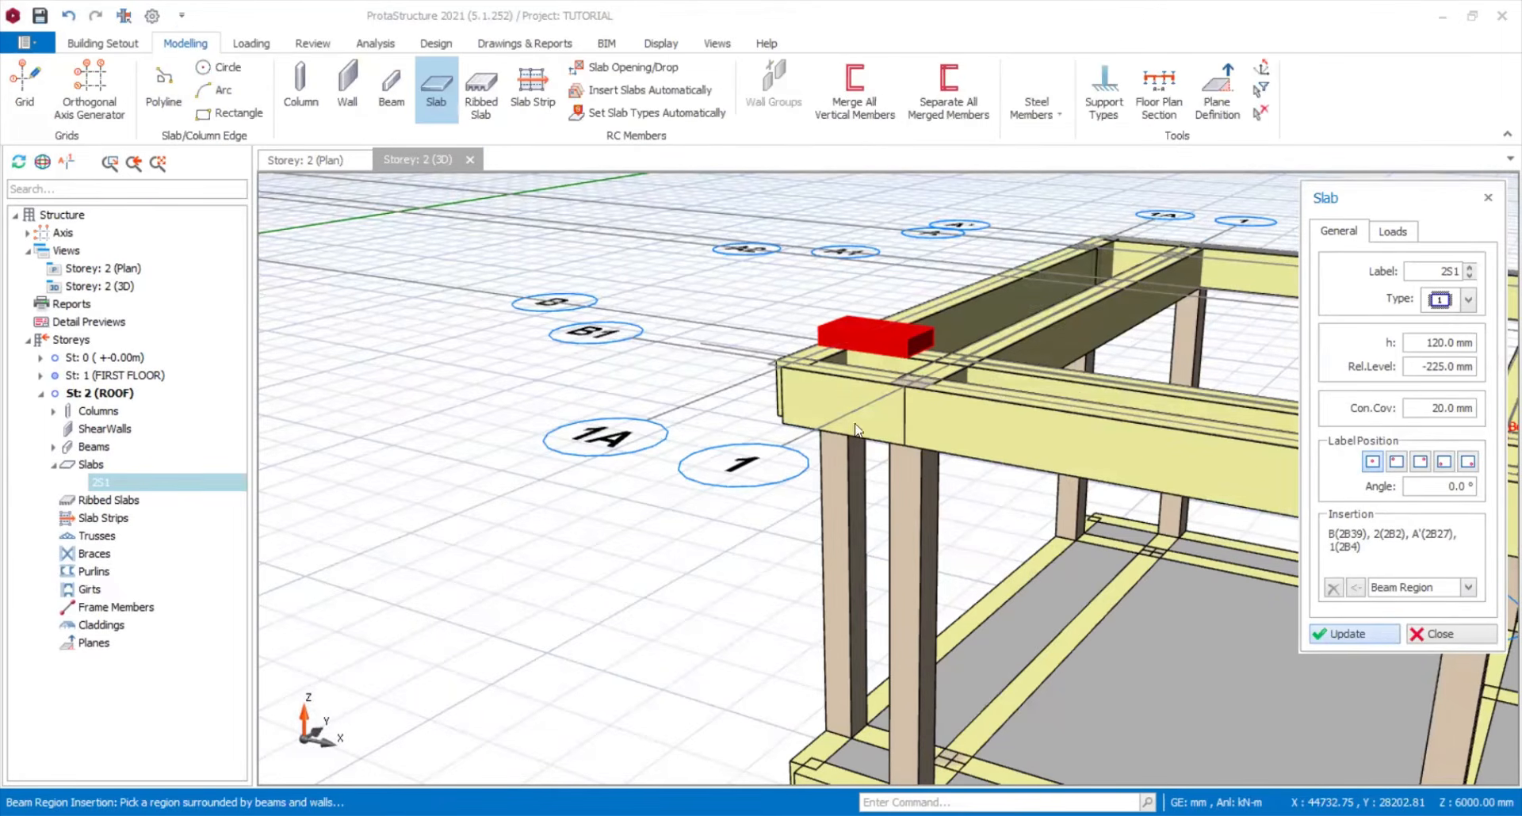
- Inspect the corner slab from below and set its relative level to -255 mm
{"action": "left_click", "coordinate": [801, 391]}
{"action": "scroll", "coordinate": [801, 391], "scroll_direction": "up", "scroll_amount": 1}
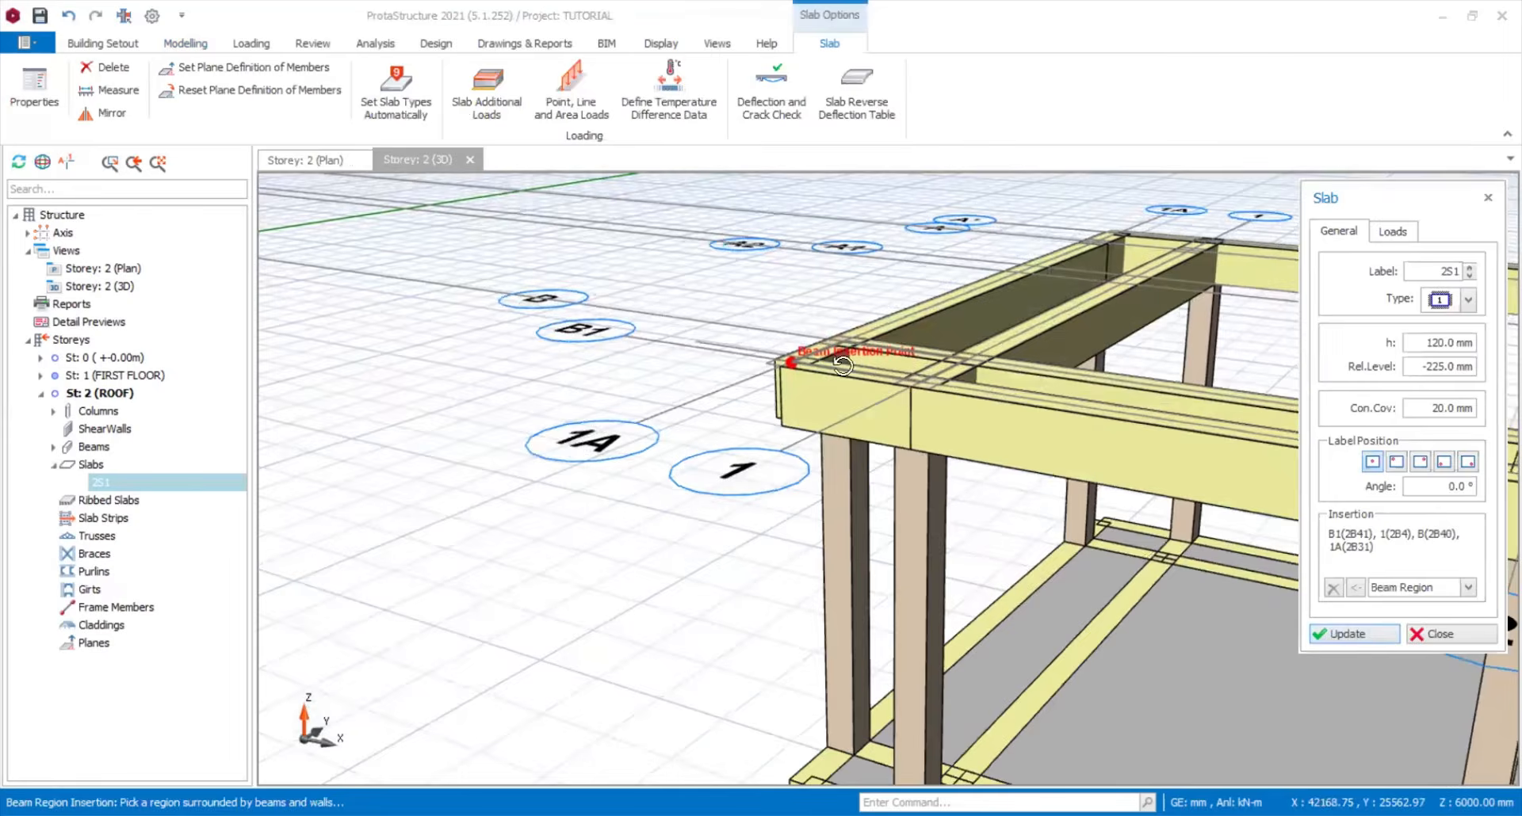
{"action": "middle_click_drag", "start_coordinate": [842, 366], "coordinate": [859, 333]}
{"action": "scroll", "coordinate": [832, 713], "scroll_direction": "up", "scroll_amount": 4}
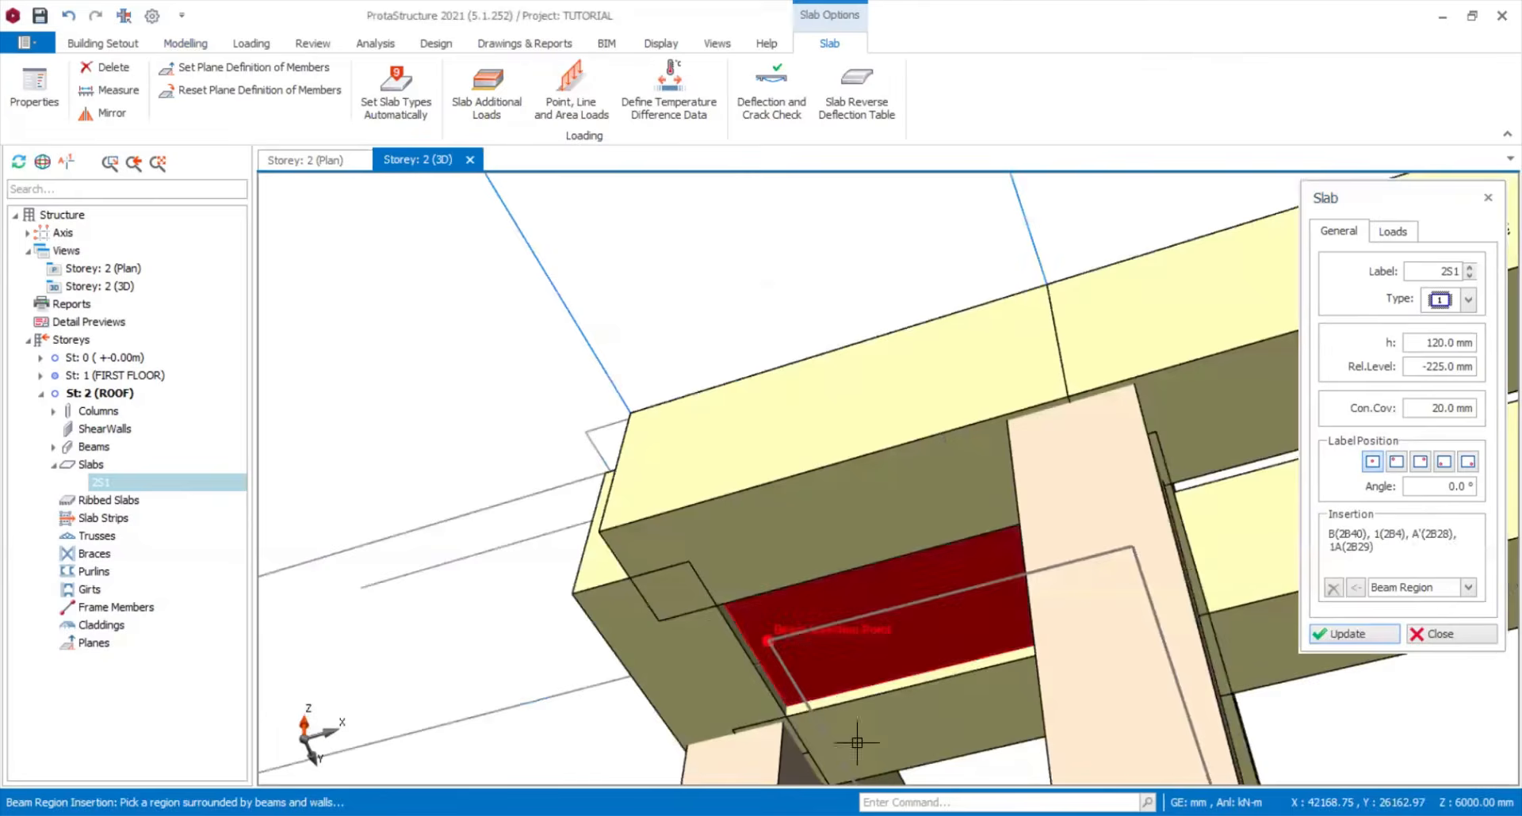
{"action": "scroll", "coordinate": [857, 743], "scroll_direction": "up", "scroll_amount": 1}
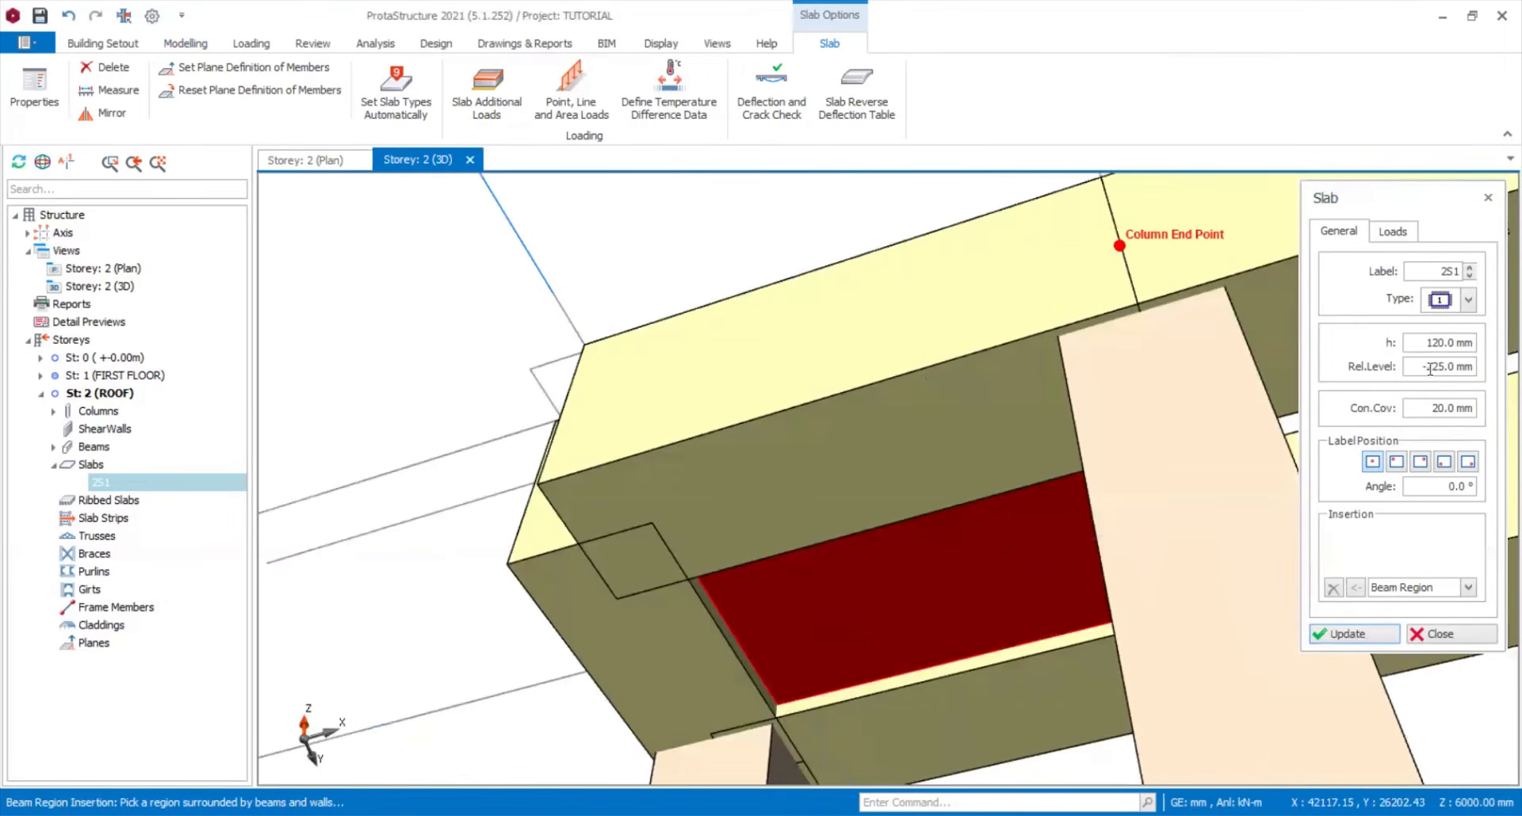
{"action": "left_click", "coordinate": [1280, 309]}
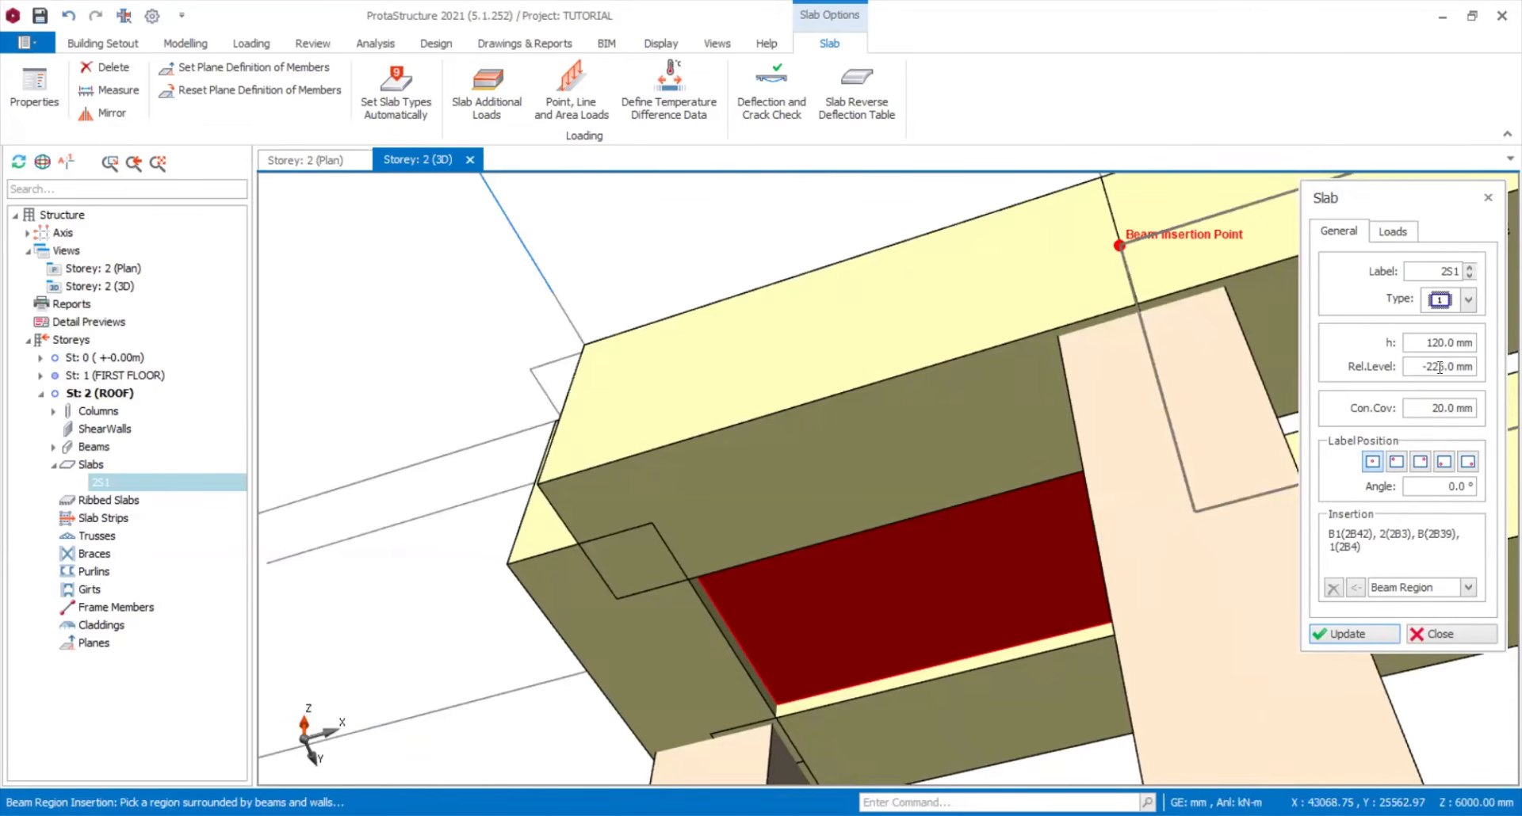
{"action": "left_click", "coordinate": [1432, 403]}
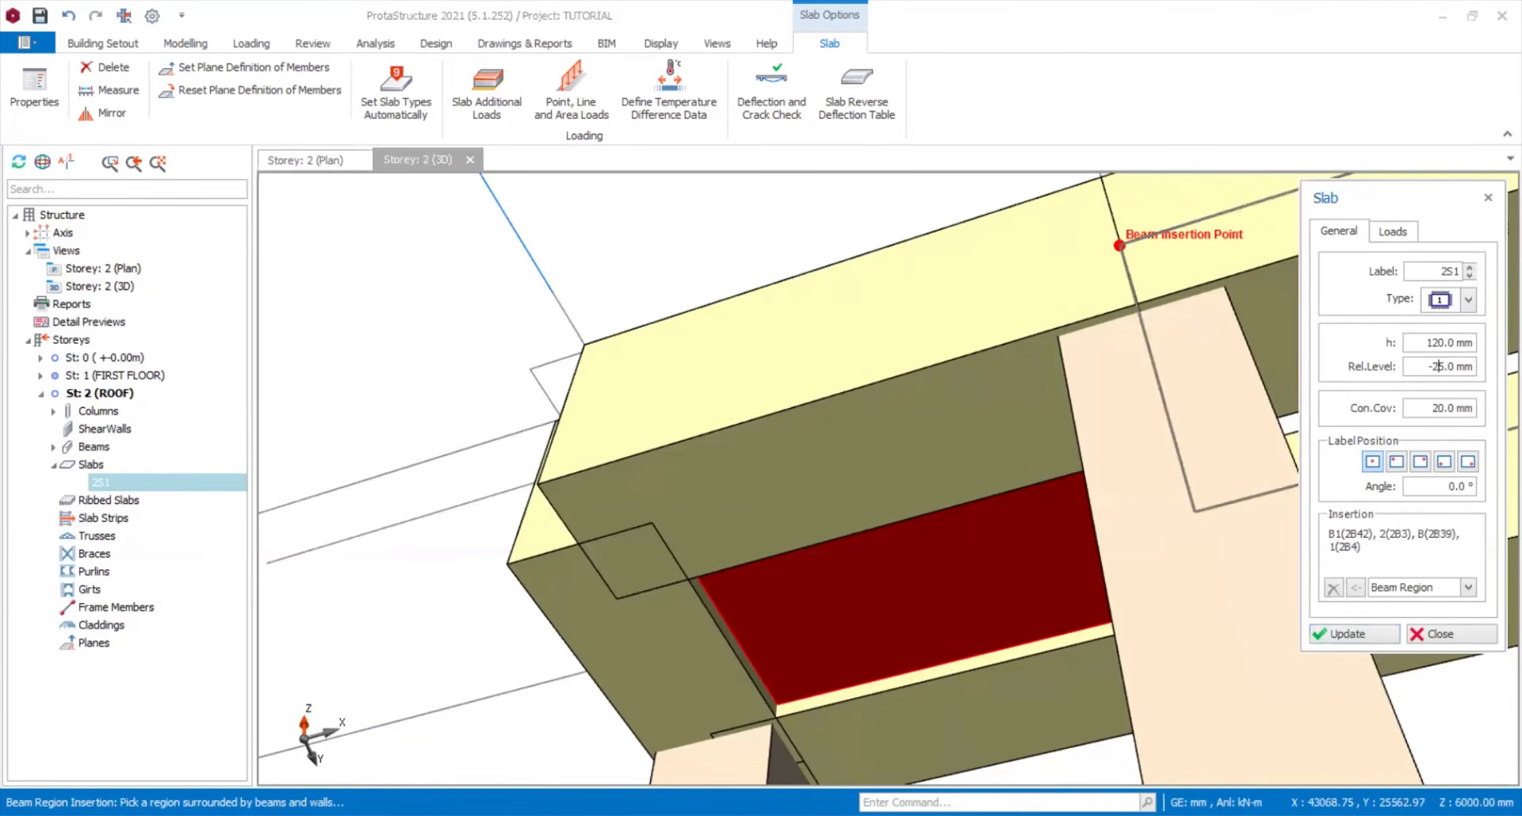
{"action": "type", "text": "5"}
{"action": "left_click", "coordinate": [1354, 632]}
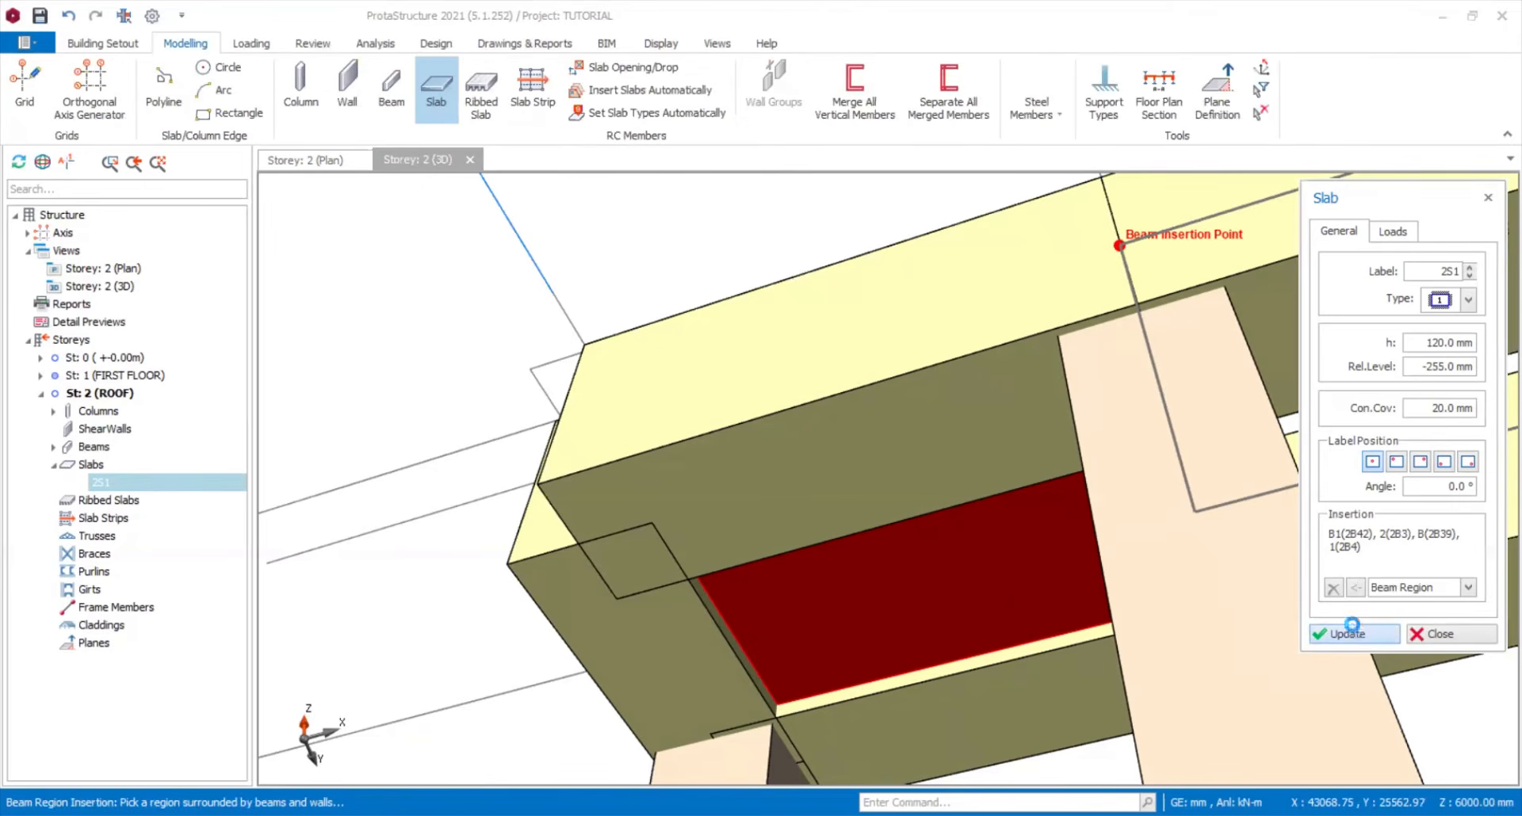
{"action": "left_click", "coordinate": [1354, 631]}
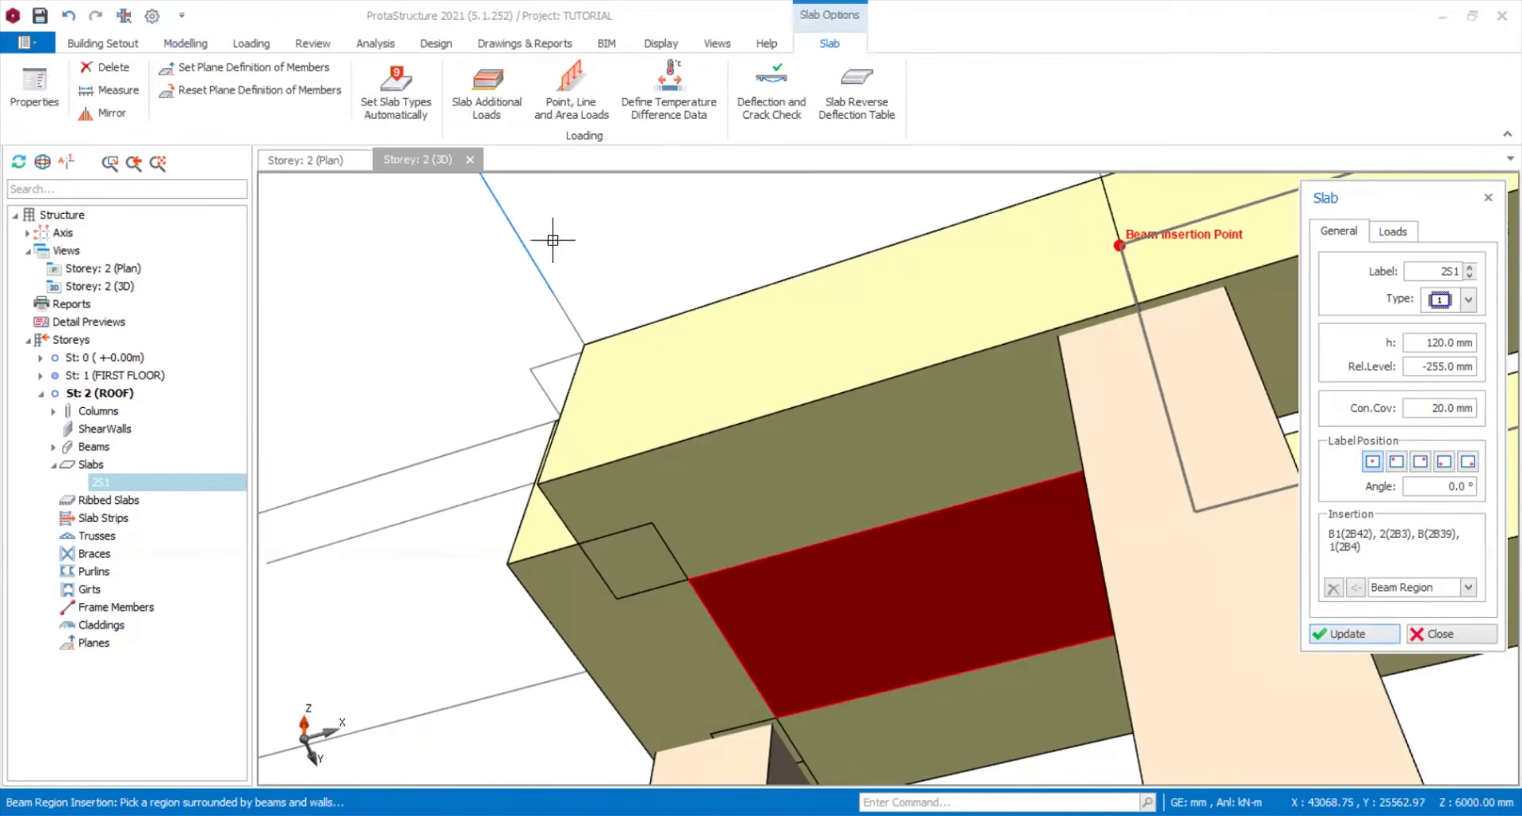
- Insert roof slabs in the large bay between axes 1 and 2 and the B1-B strip bays between axes 1 and 3
{"action": "scroll", "coordinate": [527, 238], "scroll_direction": "down", "scroll_amount": 3}
{"action": "scroll", "coordinate": [545, 313], "scroll_direction": "down", "scroll_amount": 5}
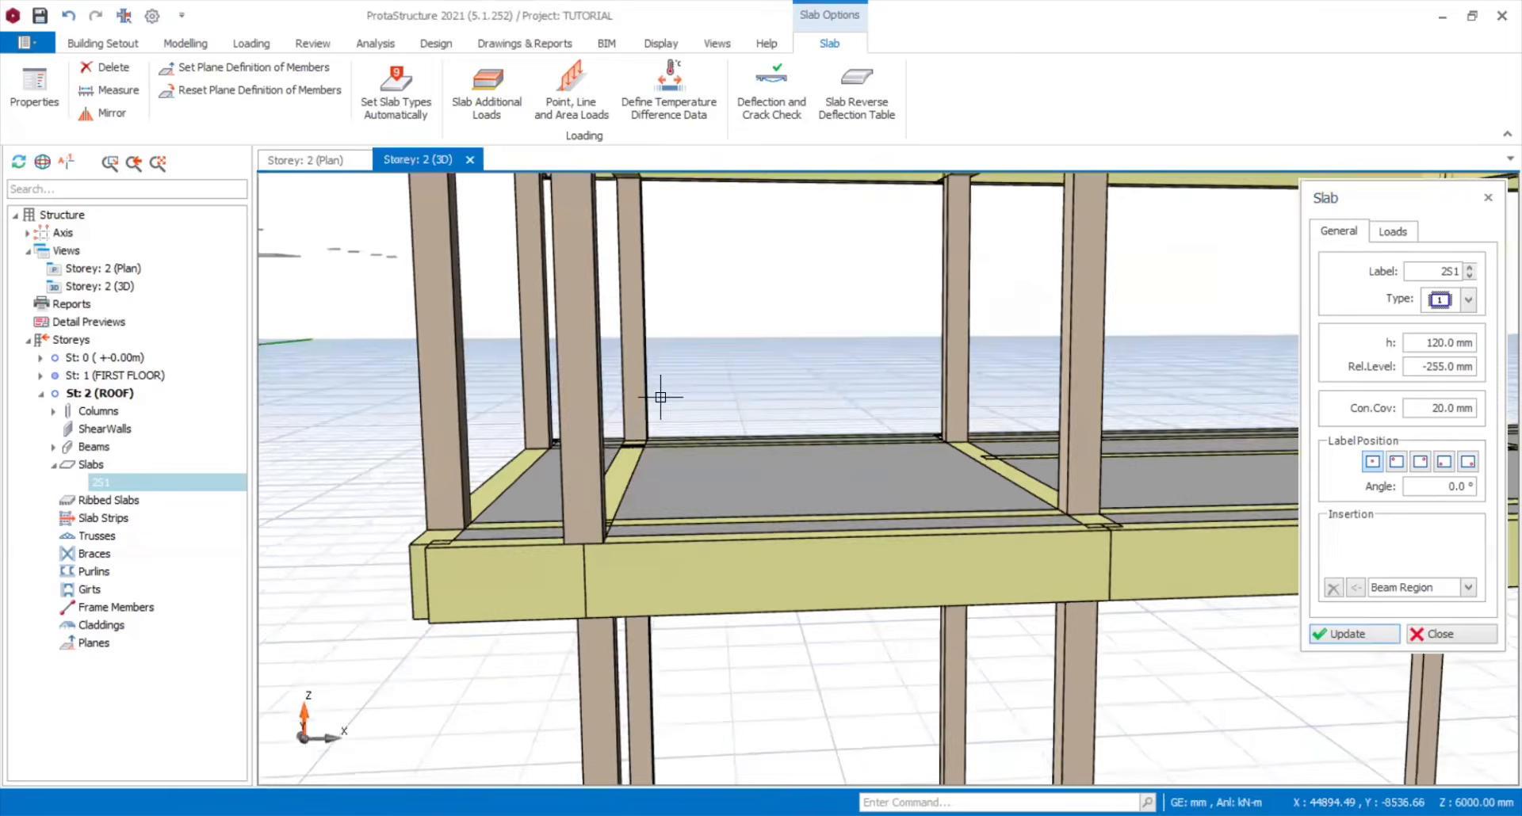
{"action": "scroll", "coordinate": [660, 397], "scroll_direction": "down", "scroll_amount": 5}
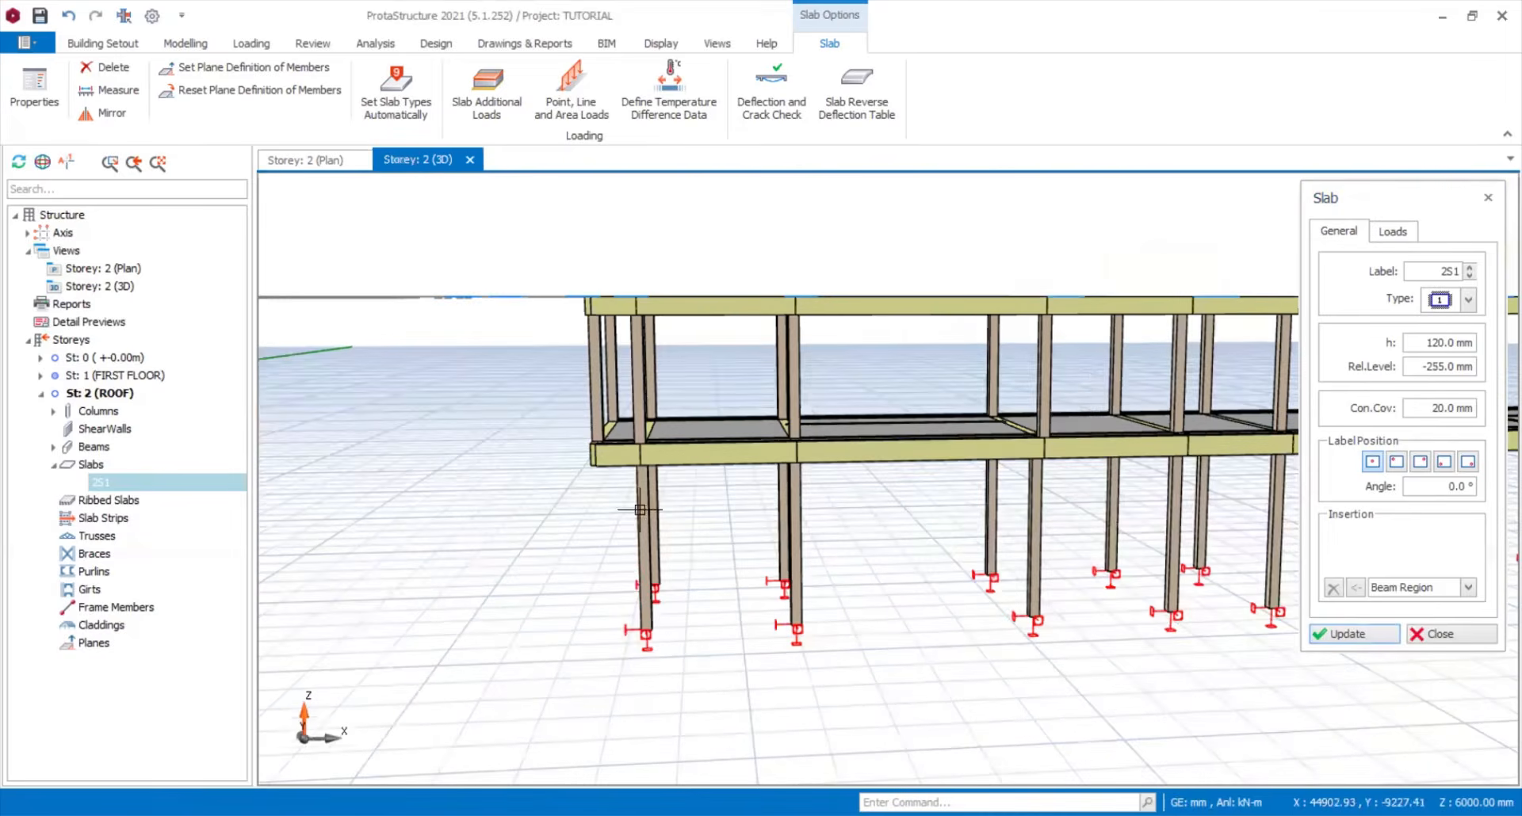
{"action": "mouse_move", "coordinate": [1086, 395]}
{"action": "middle_mouse_down", "text": "shift"}
{"action": "mouse_move", "coordinate": [987, 462]}
{"action": "mouse_move", "coordinate": [581, 494]}
{"action": "middle_mouse_up", "text": "shift"}
{"action": "scroll", "coordinate": [502, 413], "scroll_direction": "up", "scroll_amount": 4}
{"action": "mouse_move", "coordinate": [627, 373]}
{"action": "middle_mouse_down", "text": "shift"}
{"action": "mouse_move", "coordinate": [595, 435]}
{"action": "mouse_move", "coordinate": [568, 427]}
{"action": "middle_mouse_up", "text": "shift"}
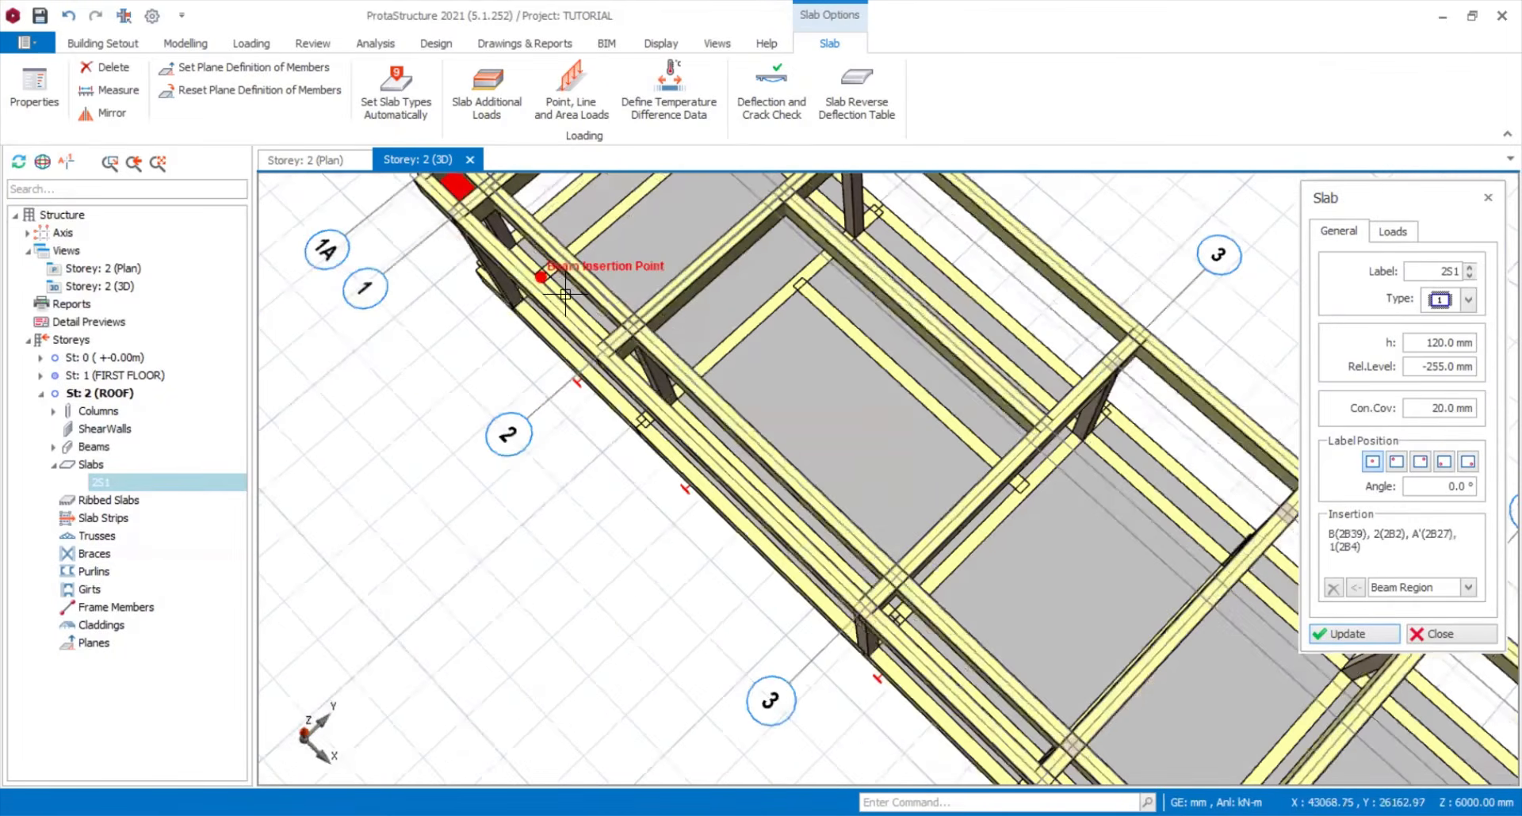
{"action": "left_click", "coordinate": [710, 425]}
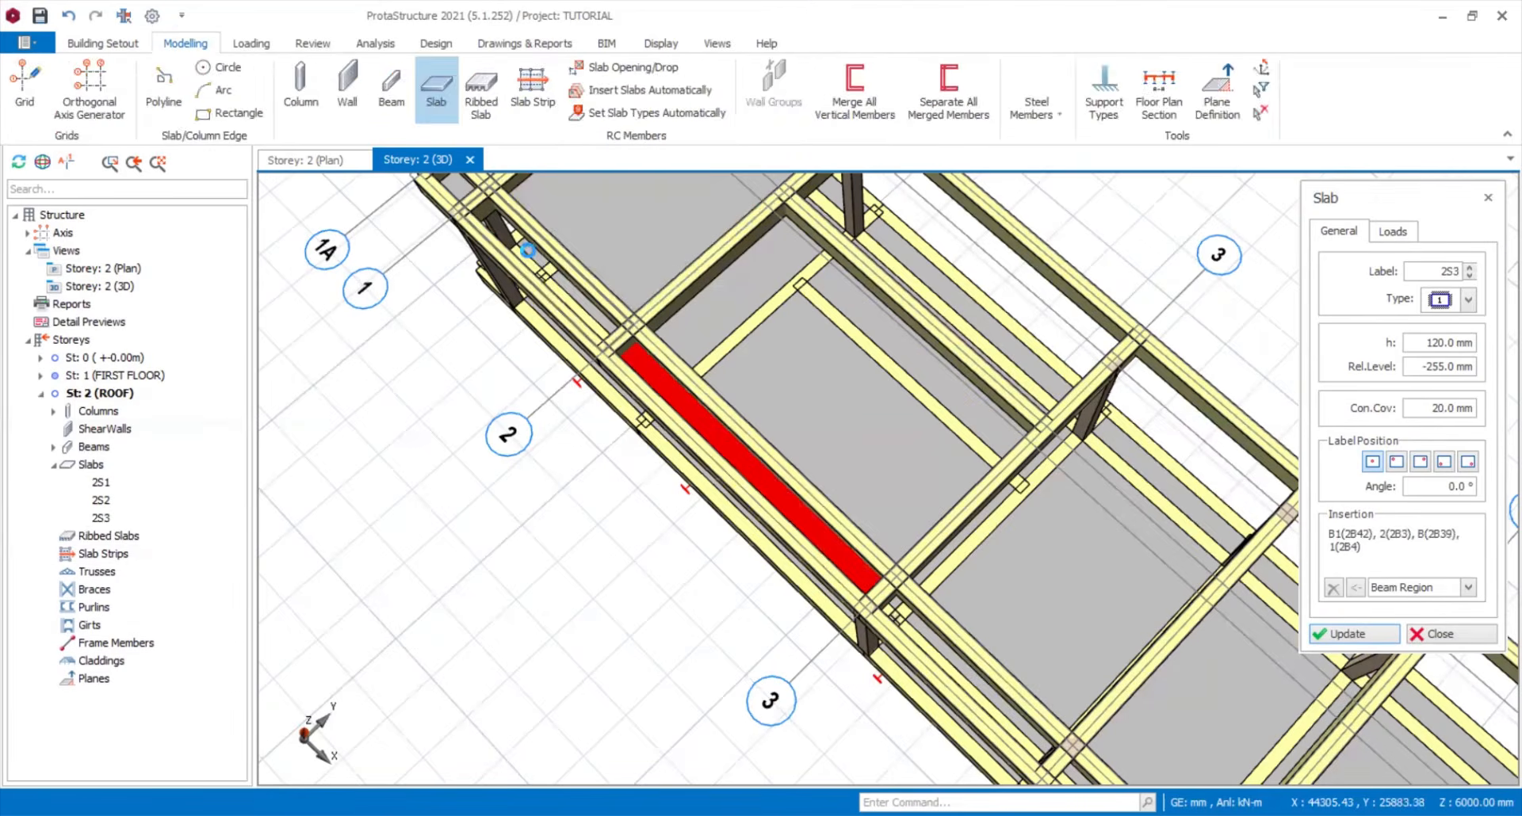
{"action": "left_click", "coordinate": [530, 257]}
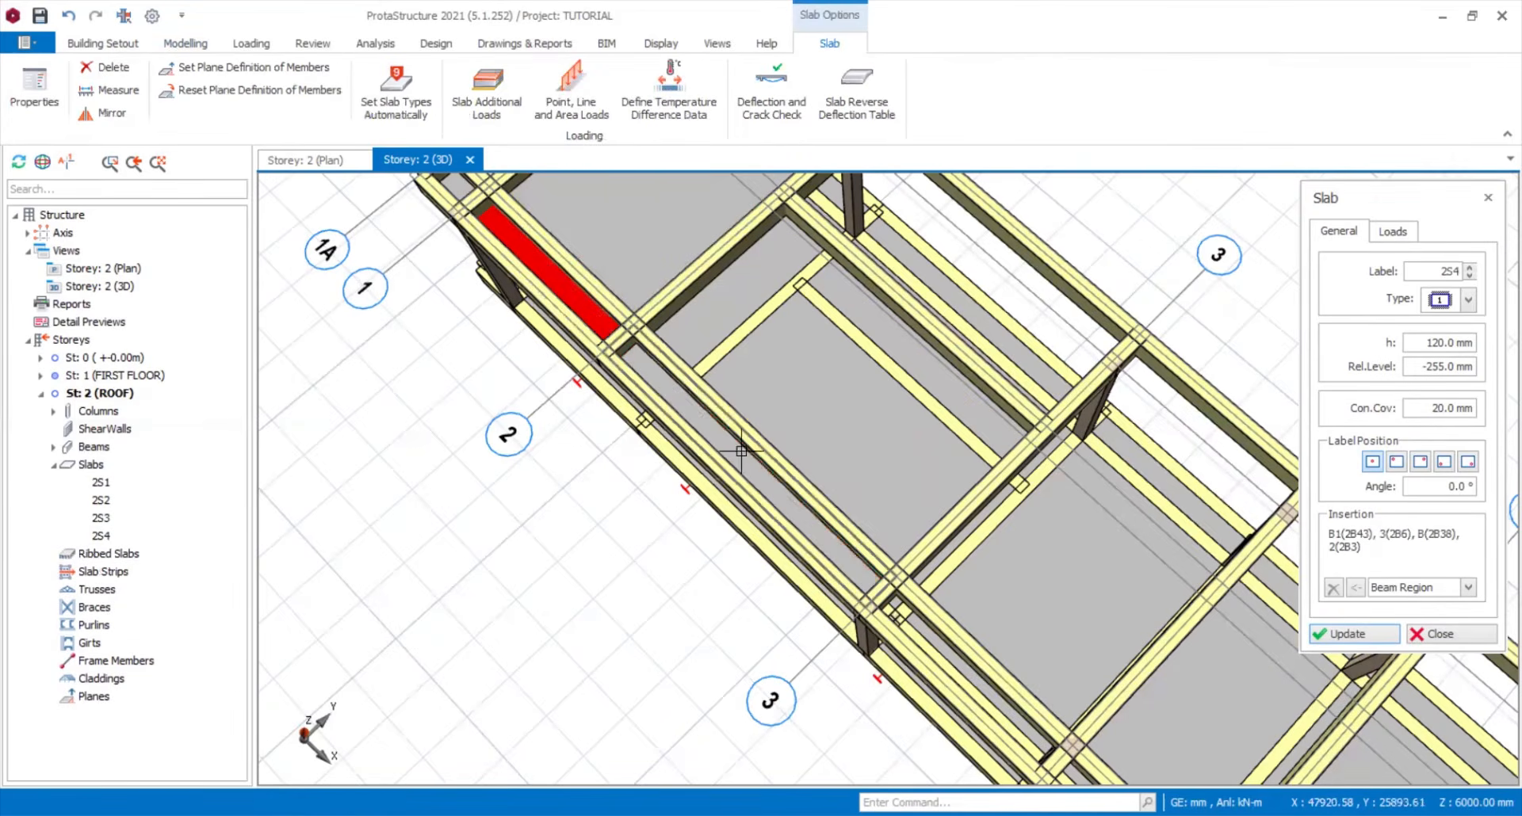
- Return to the roof storey's plan view and show the B1-B strip from axis 3 to axis 7
{"action": "scroll", "coordinate": [697, 411], "scroll_direction": "down", "scroll_amount": 3}
{"action": "scroll", "coordinate": [838, 516], "scroll_direction": "up", "scroll_amount": 2}
{"action": "middle_click_drag", "start_coordinate": [838, 516], "coordinate": [728, 412]}
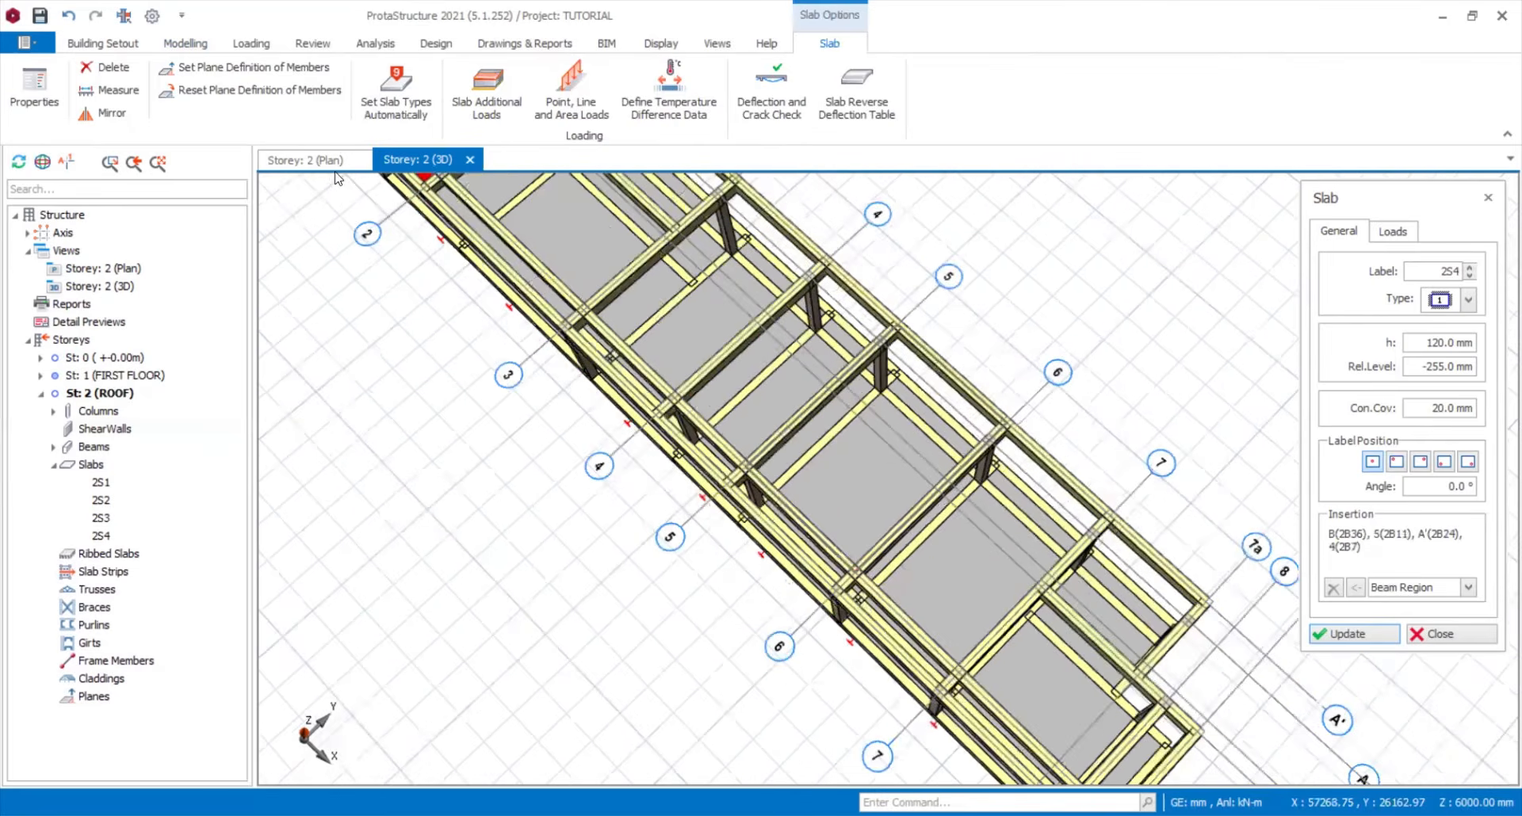
{"action": "left_click", "coordinate": [329, 166]}
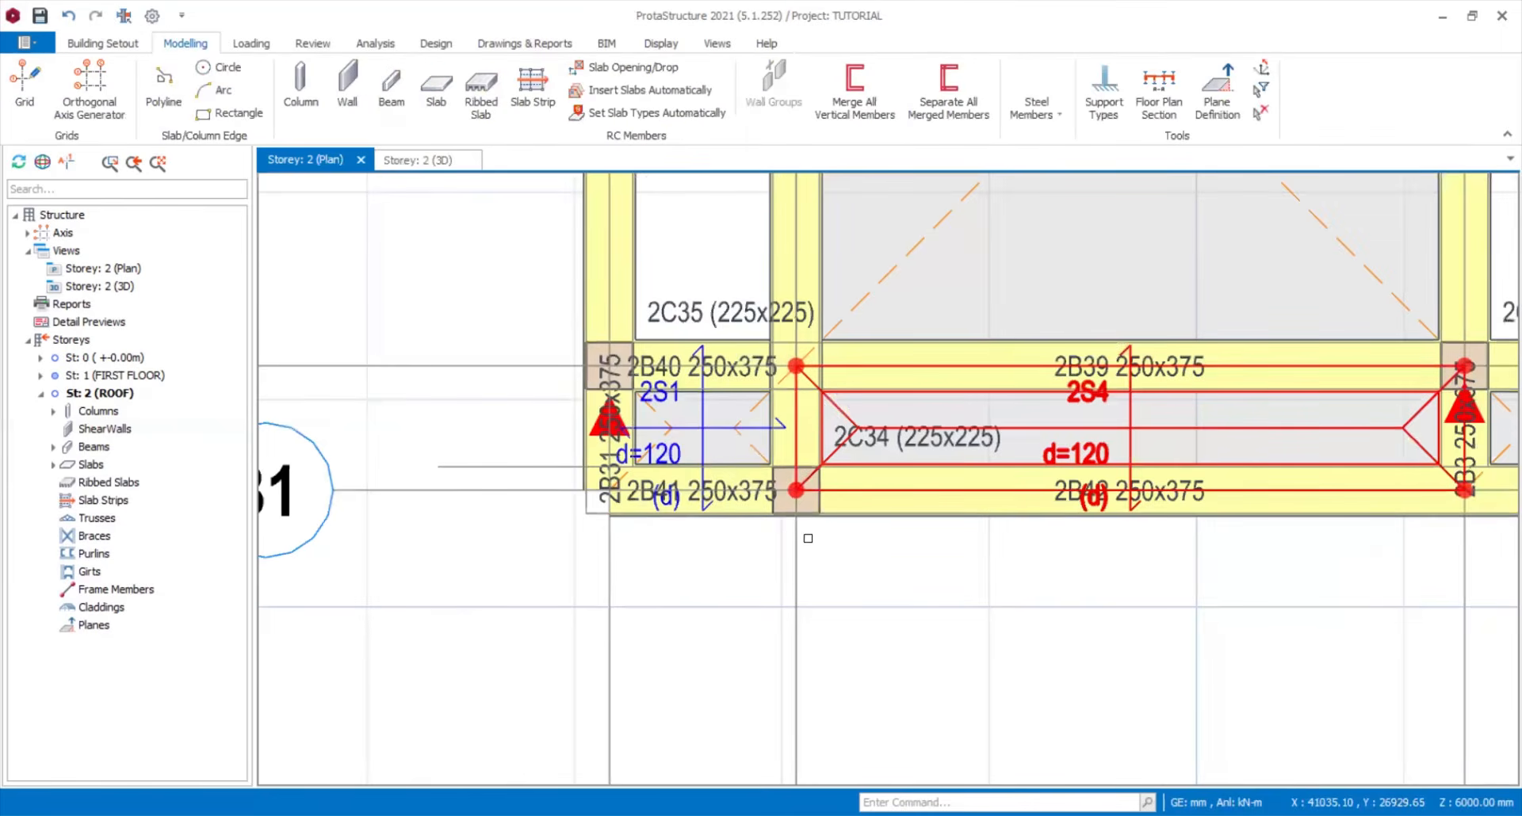
{"action": "scroll", "coordinate": [815, 539], "scroll_direction": "down", "scroll_amount": 3}
{"action": "middle_click_drag", "start_coordinate": [1105, 537], "coordinate": [285, 498]}
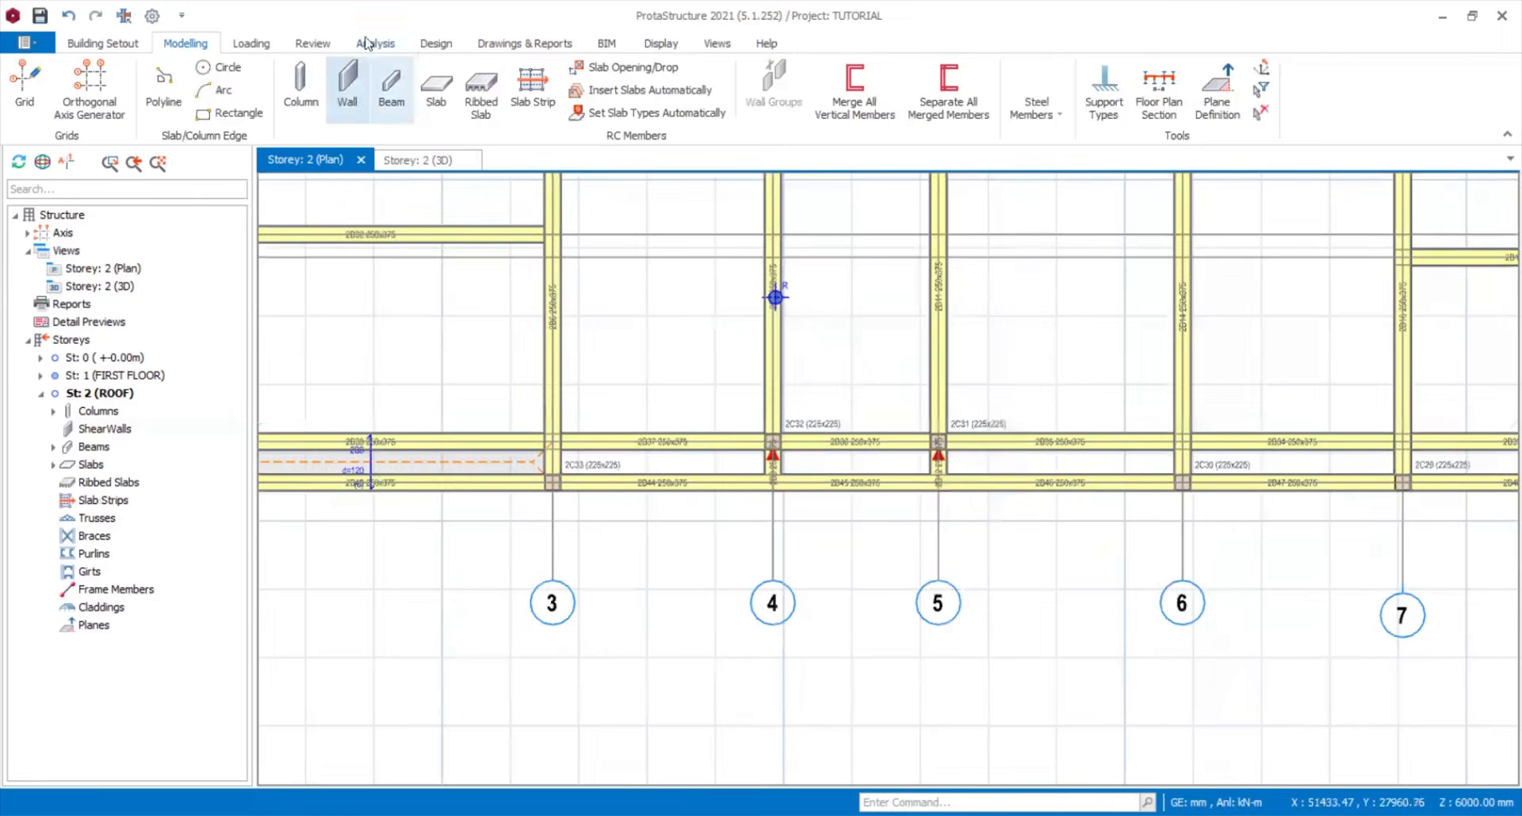
- Insert 120 mm slabs in the B1-B strip bays between axes 3 and 4 and axes 4 and 5
{"action": "left_click", "coordinate": [436, 87]}
{"action": "left_click", "coordinate": [463, 466]}
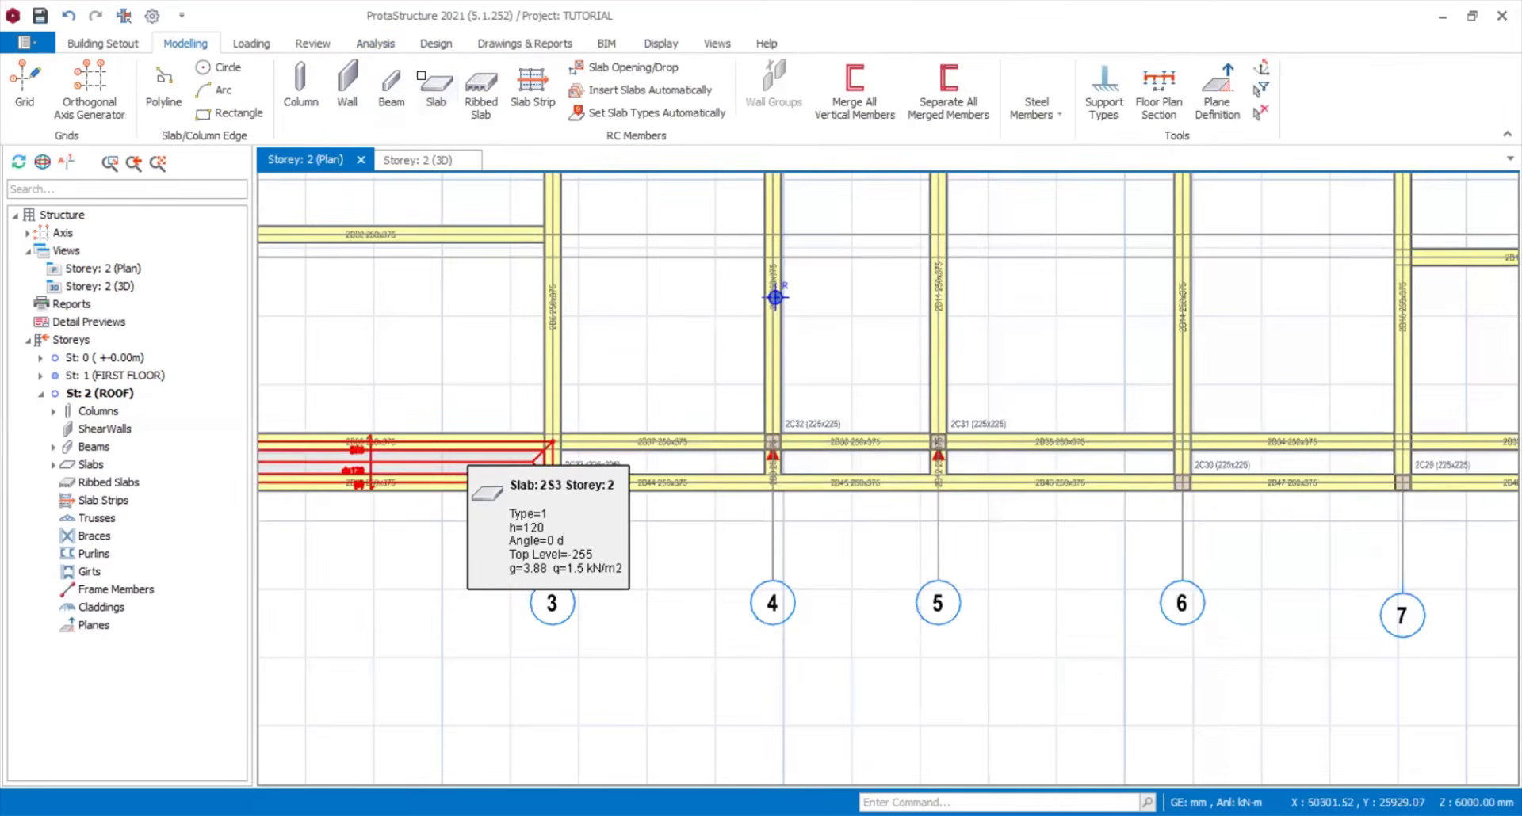
{"action": "left_click", "coordinate": [186, 44]}
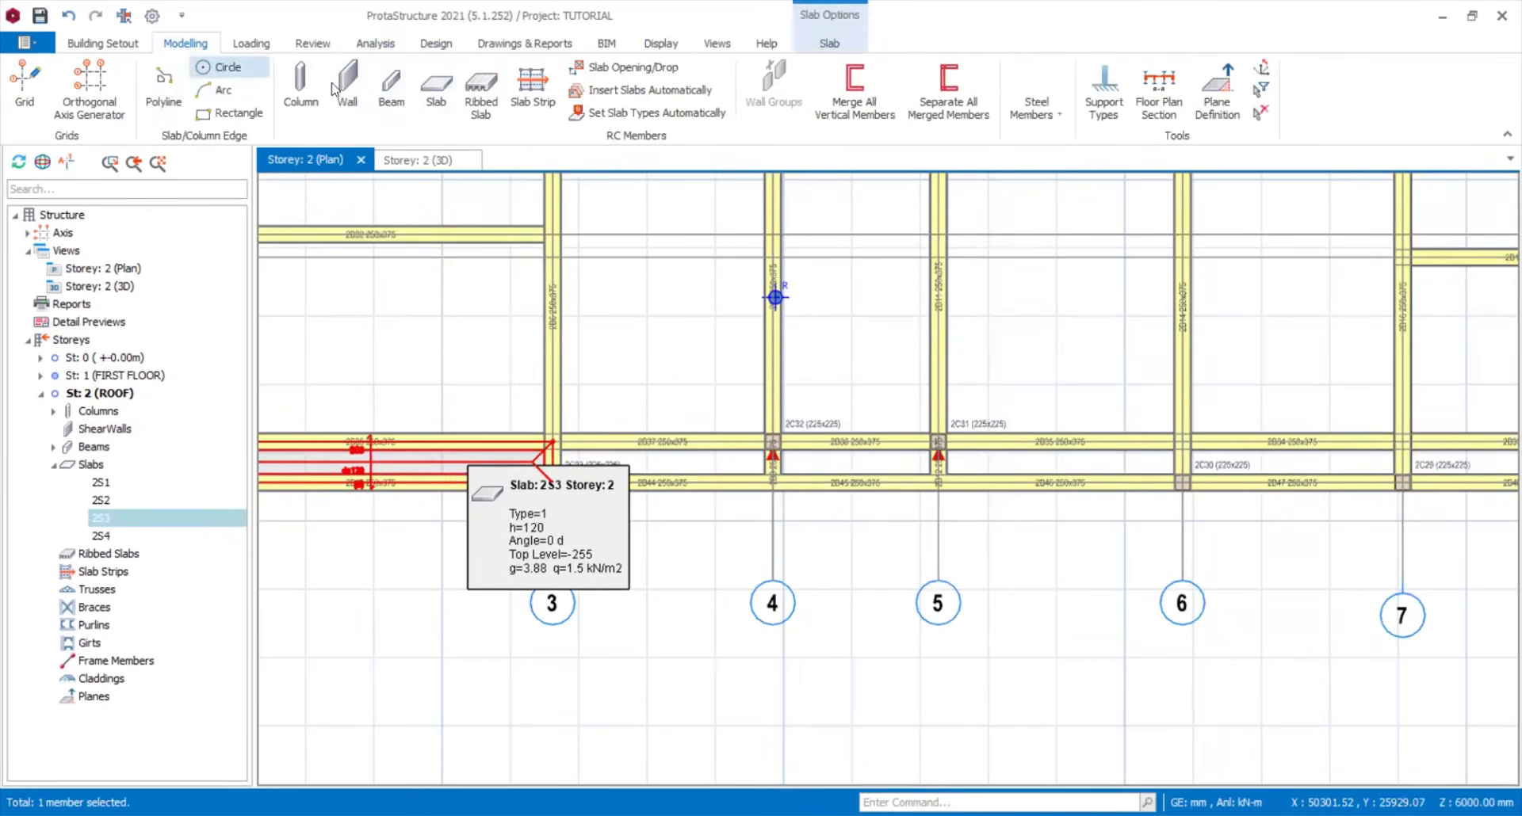
{"action": "left_click", "coordinate": [436, 89]}
{"action": "left_click", "coordinate": [706, 459]}
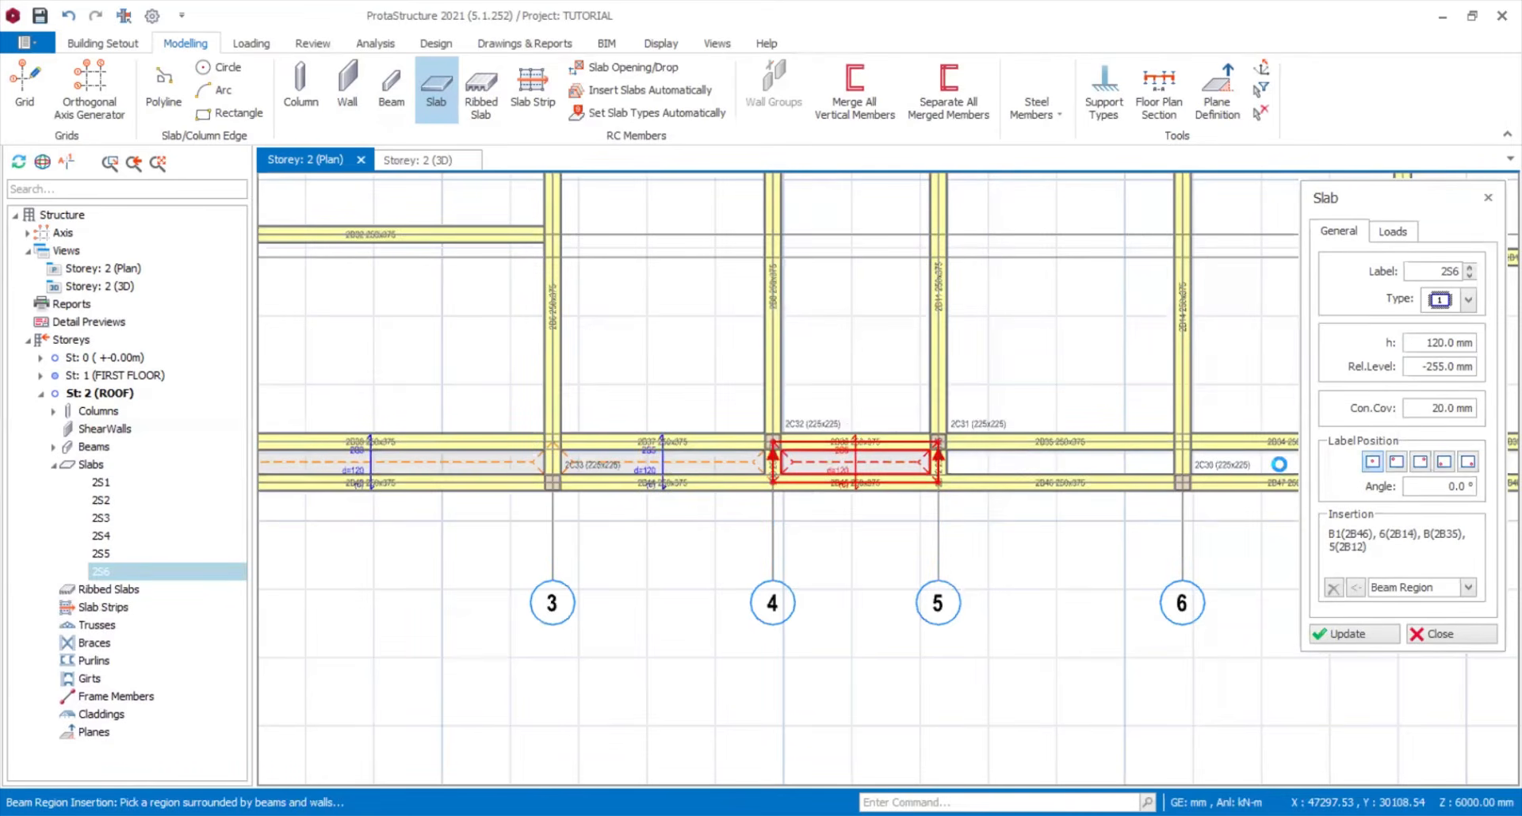
- Insert 120 mm slabs at relative level -255 mm in the B1-B strip bays between axes 5 and 8
{"action": "scroll", "coordinate": [1265, 464], "scroll_direction": "down", "scroll_amount": 3}
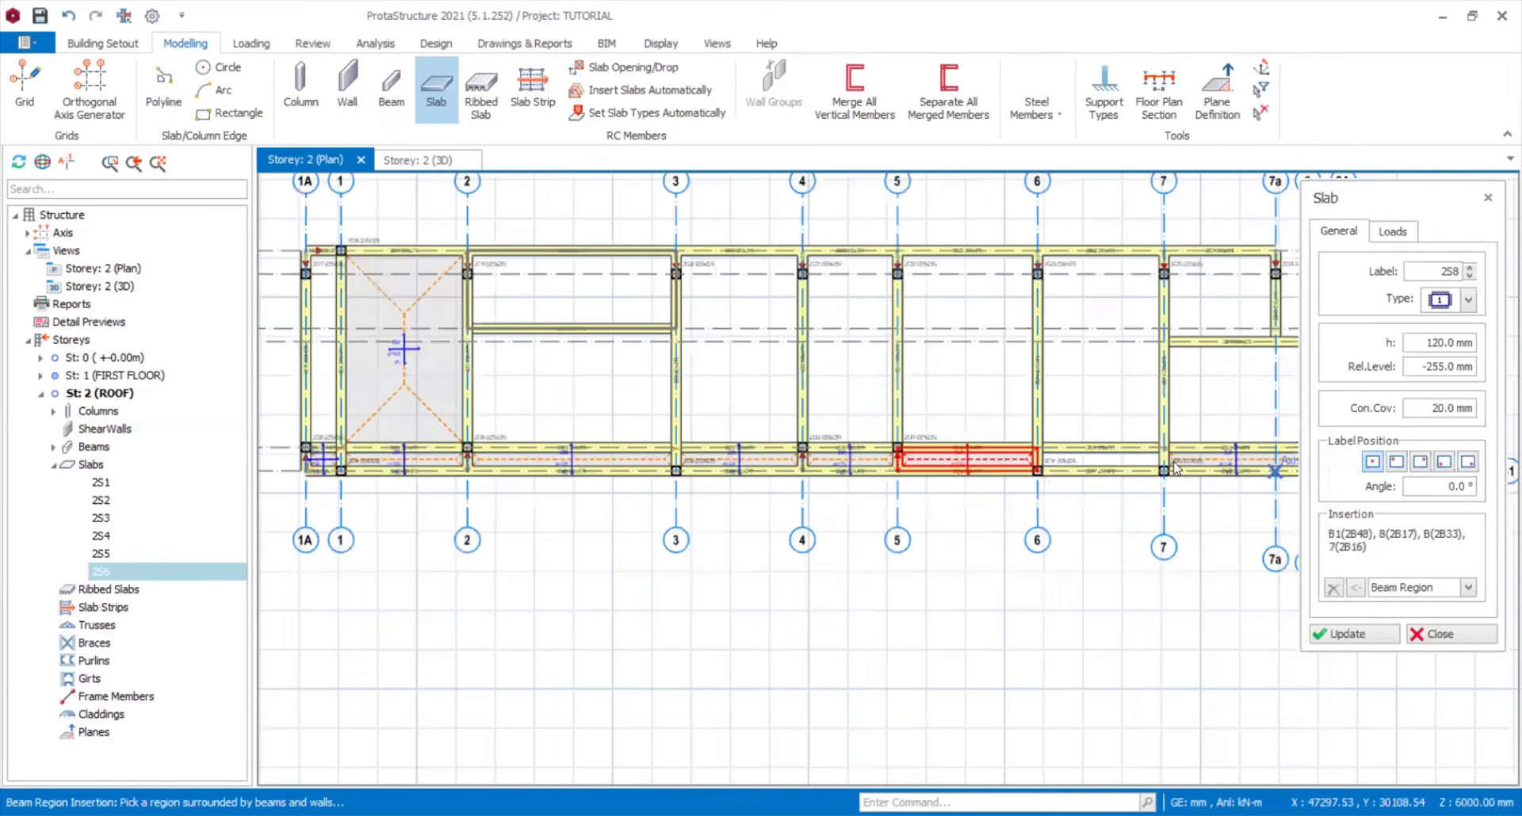
{"action": "middle_click_drag", "start_coordinate": [1174, 462], "coordinate": [741, 483]}
{"action": "middle_click_drag", "start_coordinate": [1118, 416], "coordinate": [824, 430]}
{"action": "scroll", "coordinate": [381, 497], "scroll_direction": "up", "scroll_amount": 3}
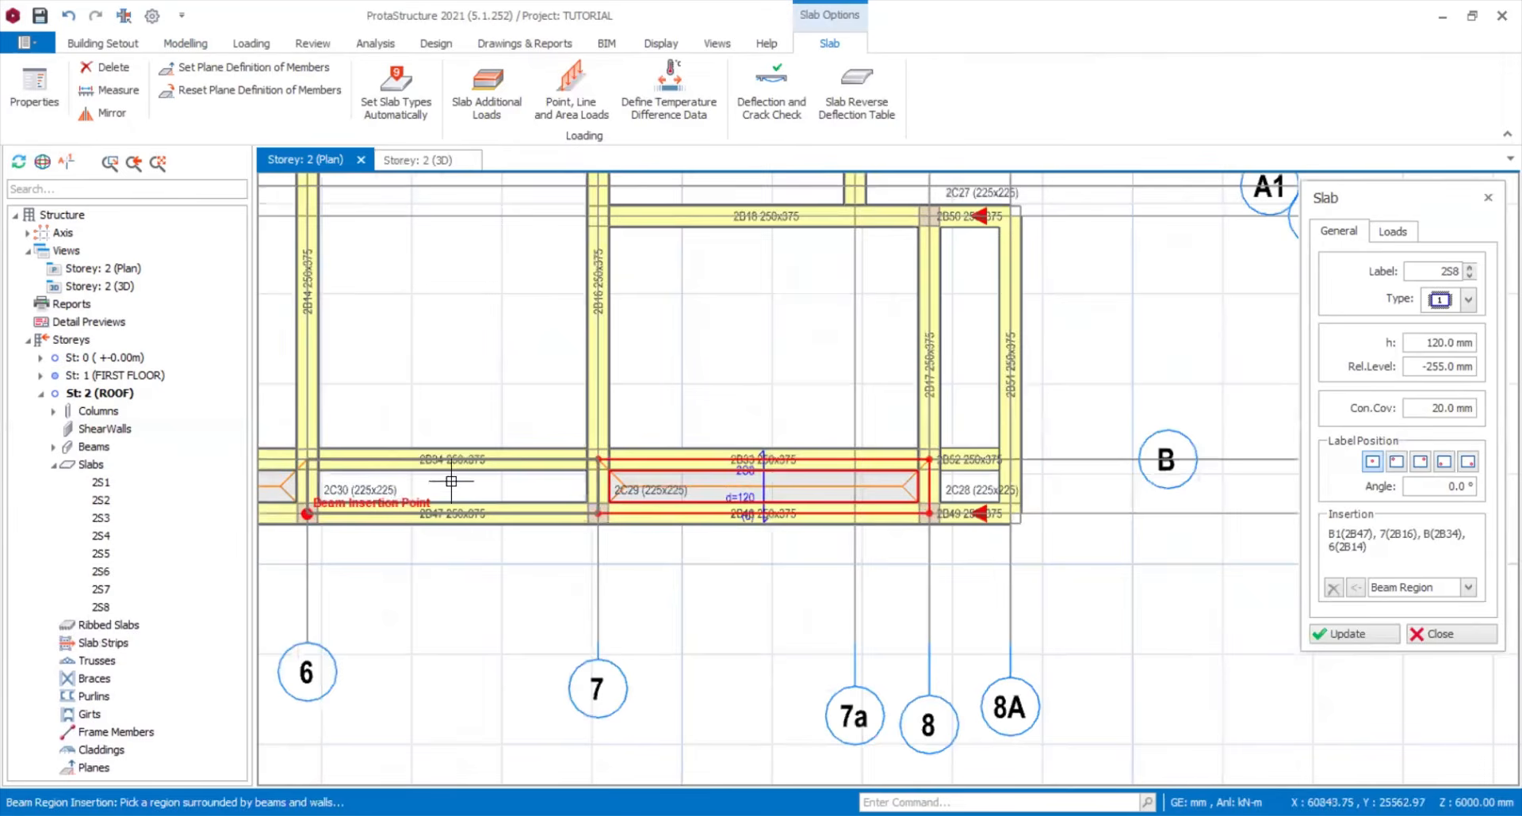
{"action": "left_click", "coordinate": [489, 498]}
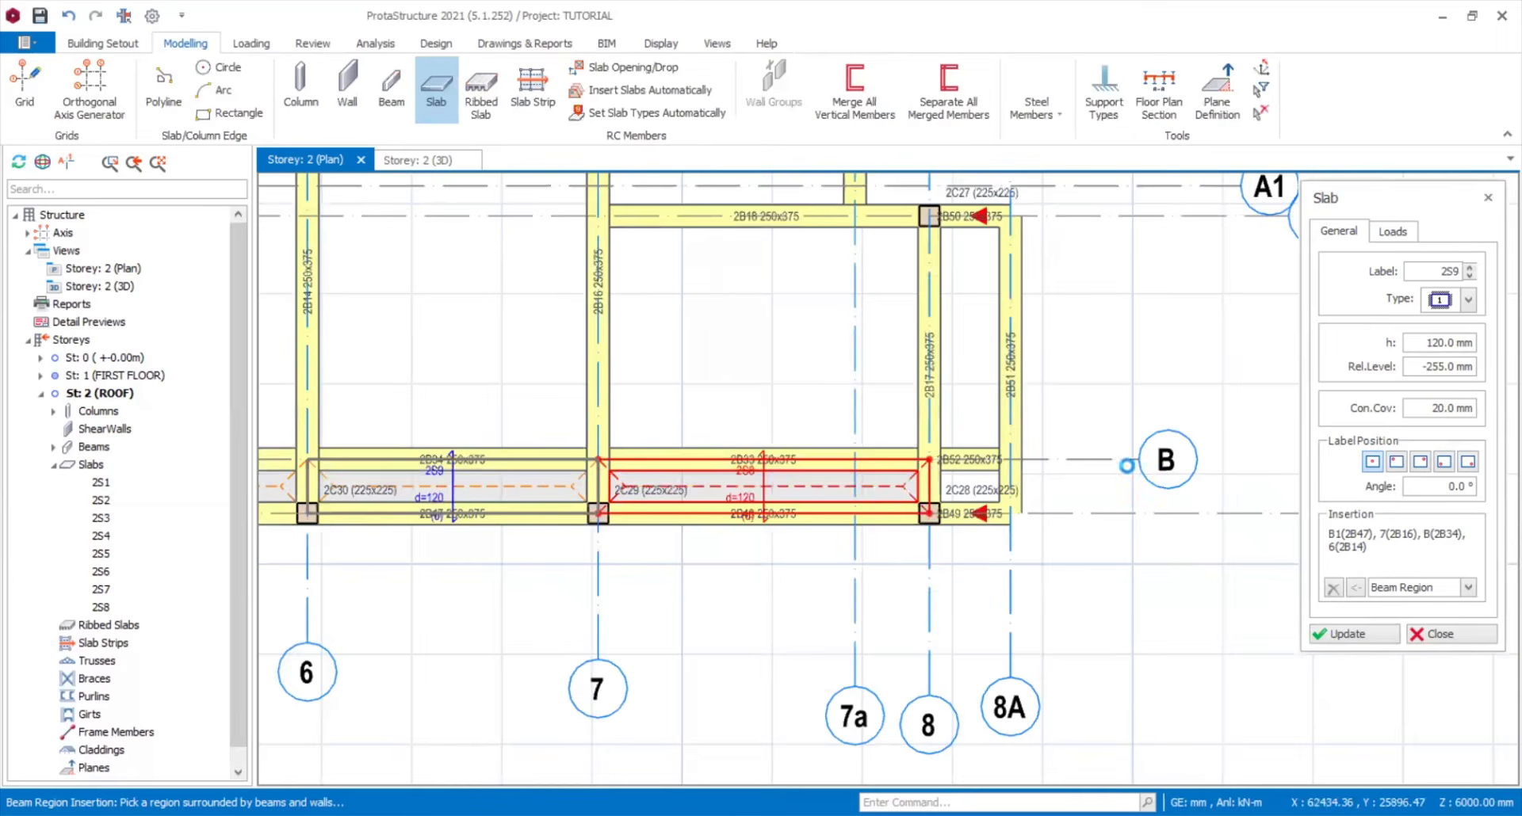
- Delete the roof slab in the large bay between axes 1 and 2
{"action": "scroll", "coordinate": [1086, 478], "scroll_direction": "down", "scroll_amount": 2}
{"action": "scroll", "coordinate": [1087, 478], "scroll_direction": "down", "scroll_amount": 3}
{"action": "middle_click_drag", "start_coordinate": [540, 519], "coordinate": [652, 520]}
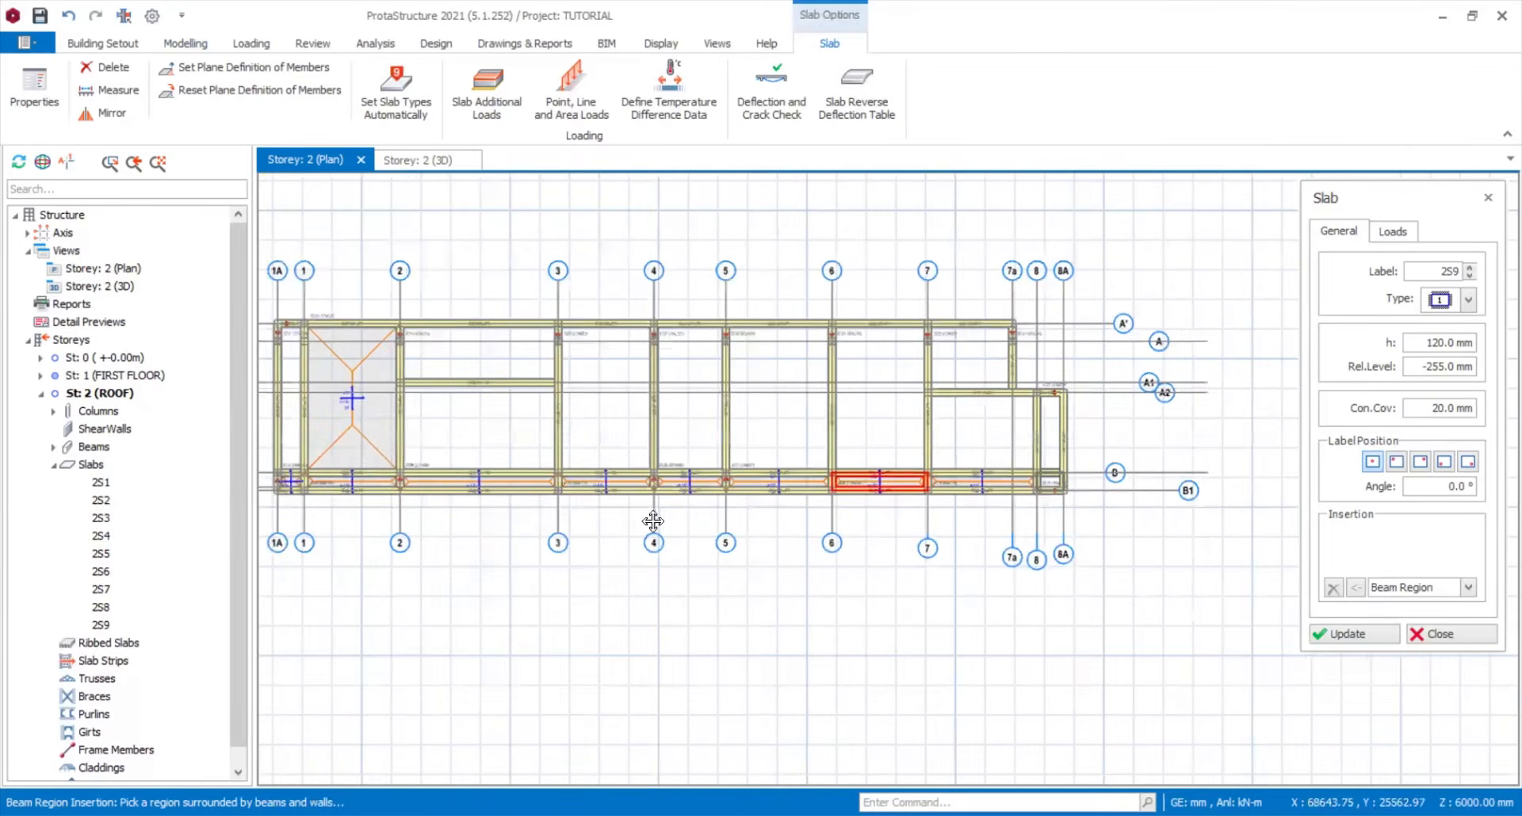
{"action": "scroll", "coordinate": [484, 442], "scroll_direction": "up", "scroll_amount": 2}
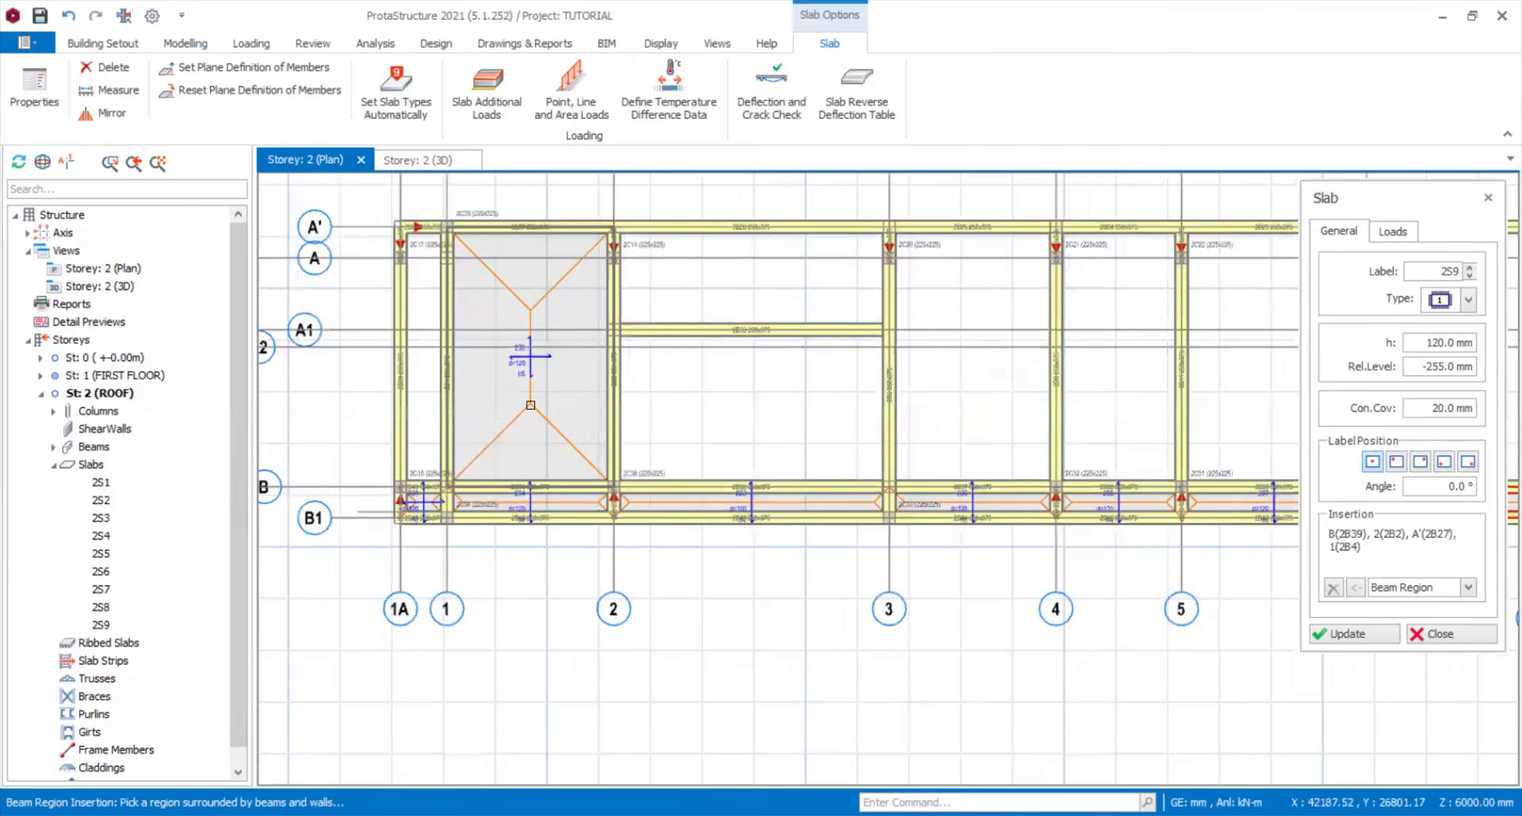
{"action": "key", "text": "Escape"}
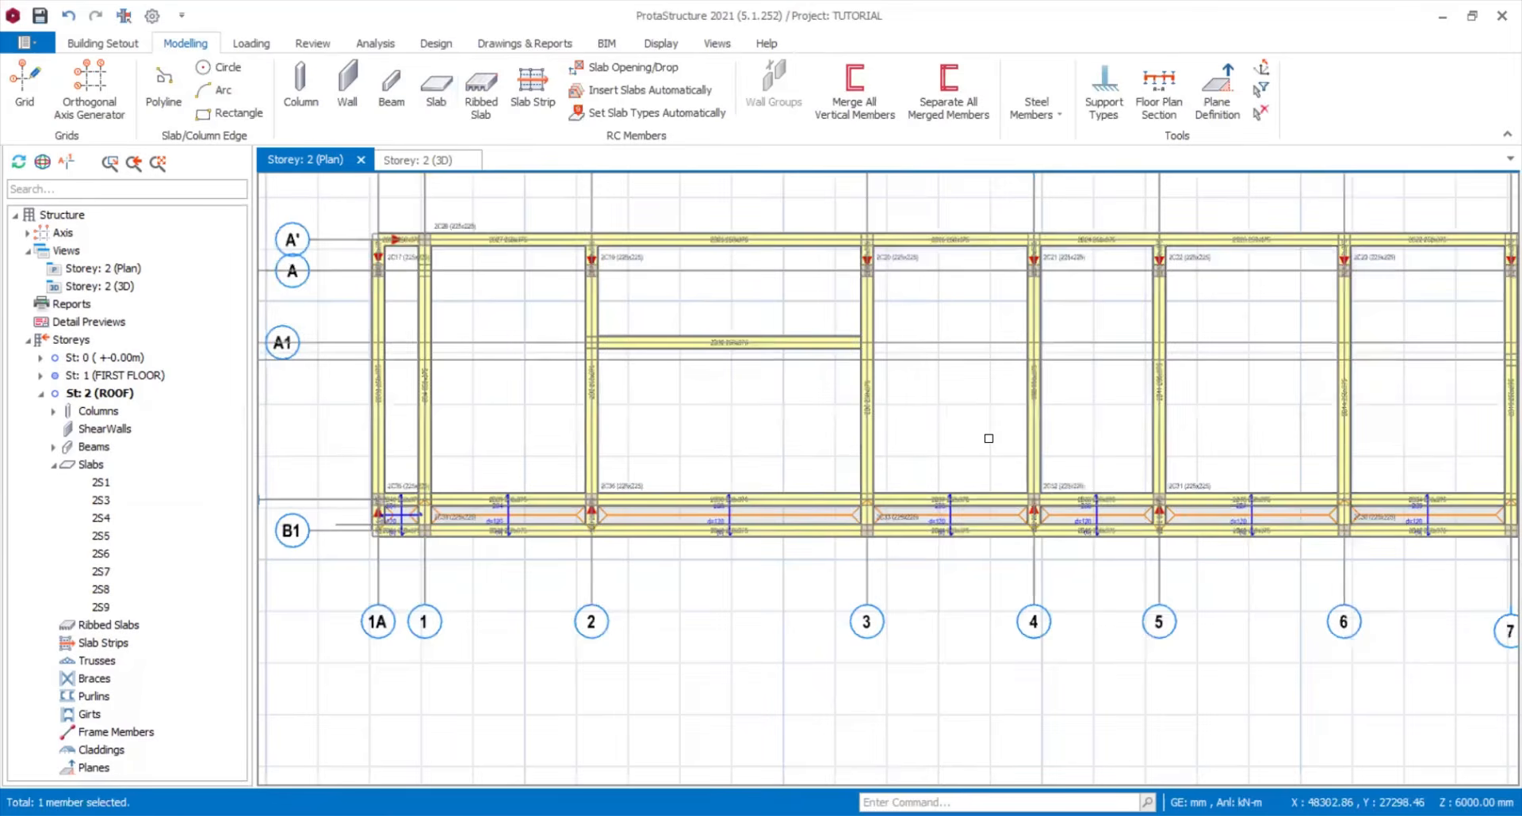
{"action": "scroll", "coordinate": [988, 439], "scroll_direction": "down", "scroll_amount": 3}
{"action": "scroll", "coordinate": [957, 452], "scroll_direction": "up", "scroll_amount": 5}
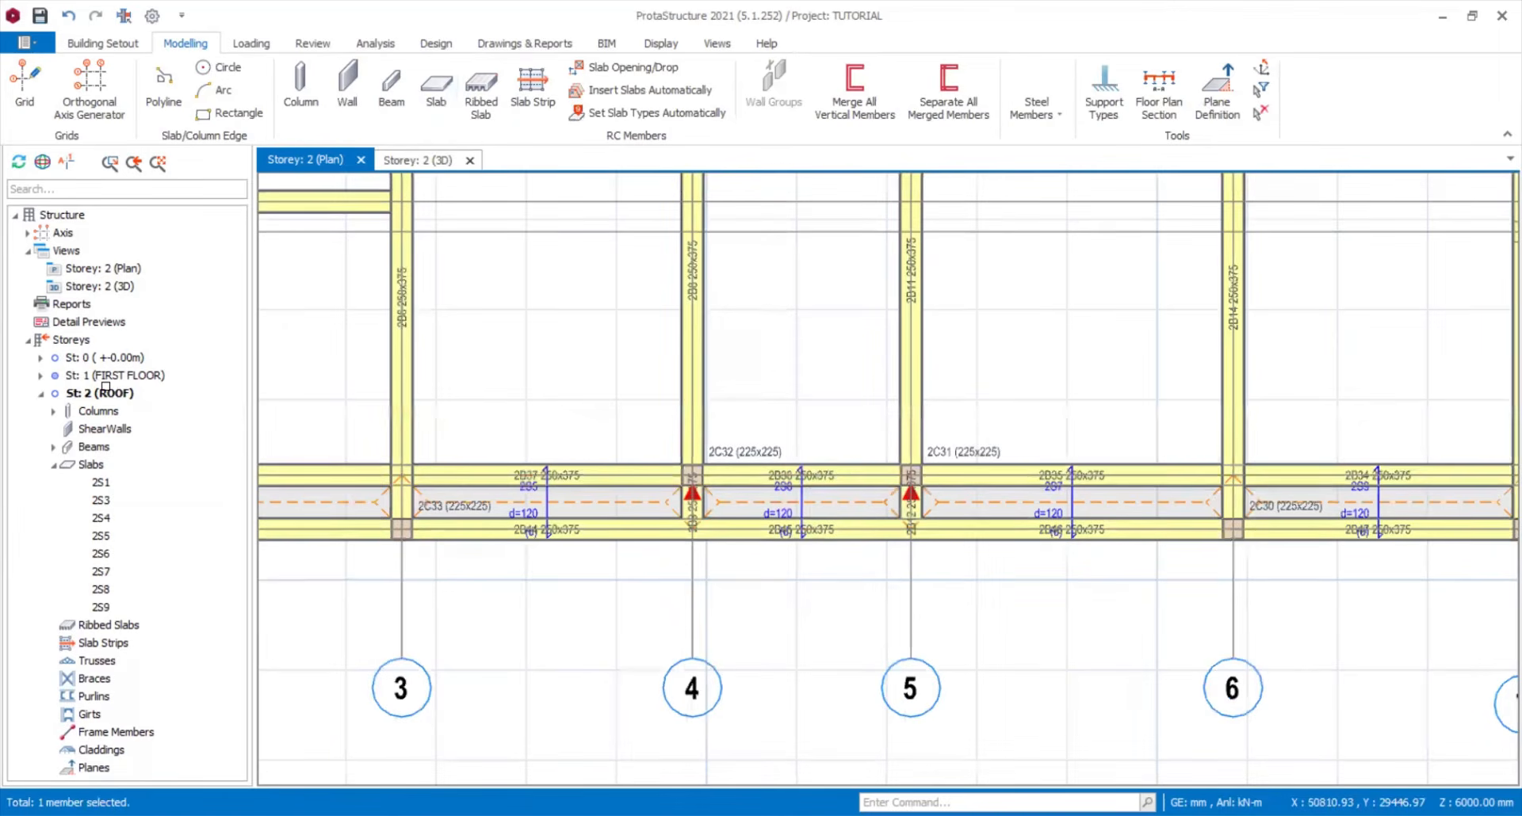
- Open the first floor's plan view and show its beams between axes 1A and 2
{"action": "double_click", "coordinate": [107, 379]}
{"action": "left_click", "coordinate": [109, 382]}
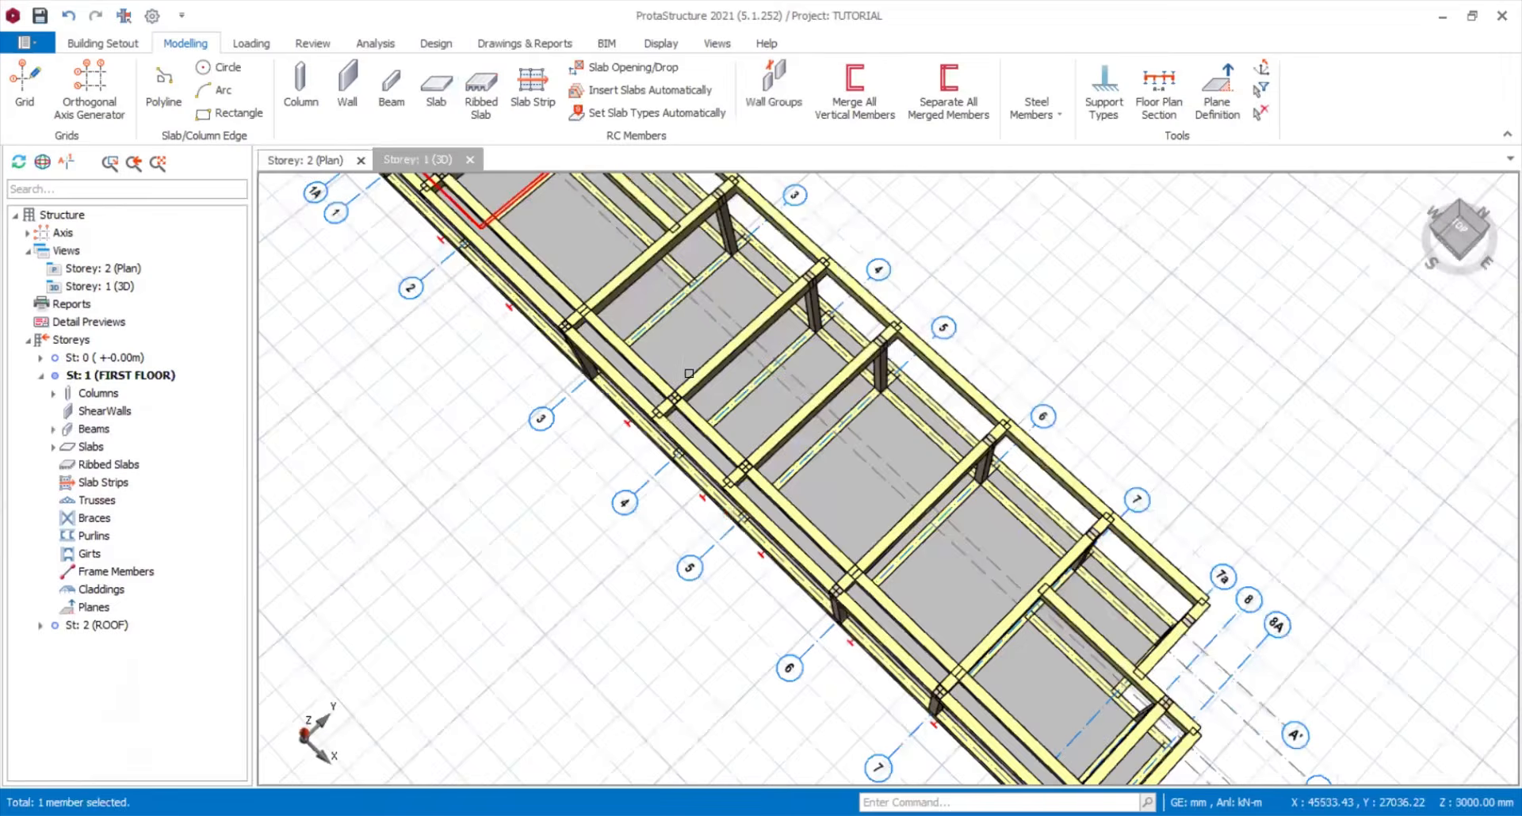
{"action": "key", "text": "ctrl+Tab"}
{"action": "scroll", "coordinate": [732, 552], "scroll_direction": "down", "scroll_amount": 5}
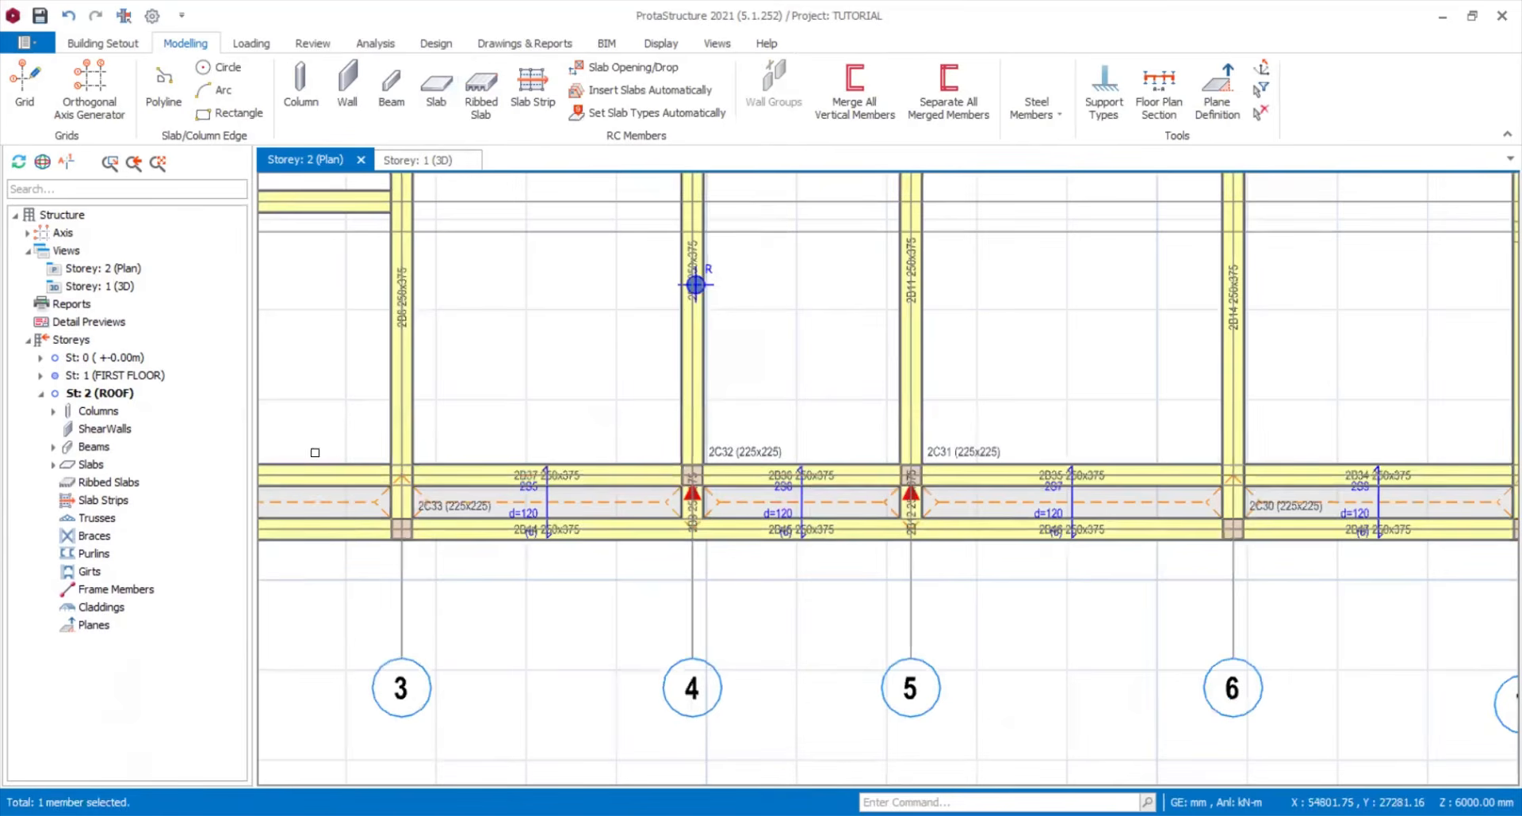
{"action": "scroll", "coordinate": [343, 466], "scroll_direction": "up", "scroll_amount": 5}
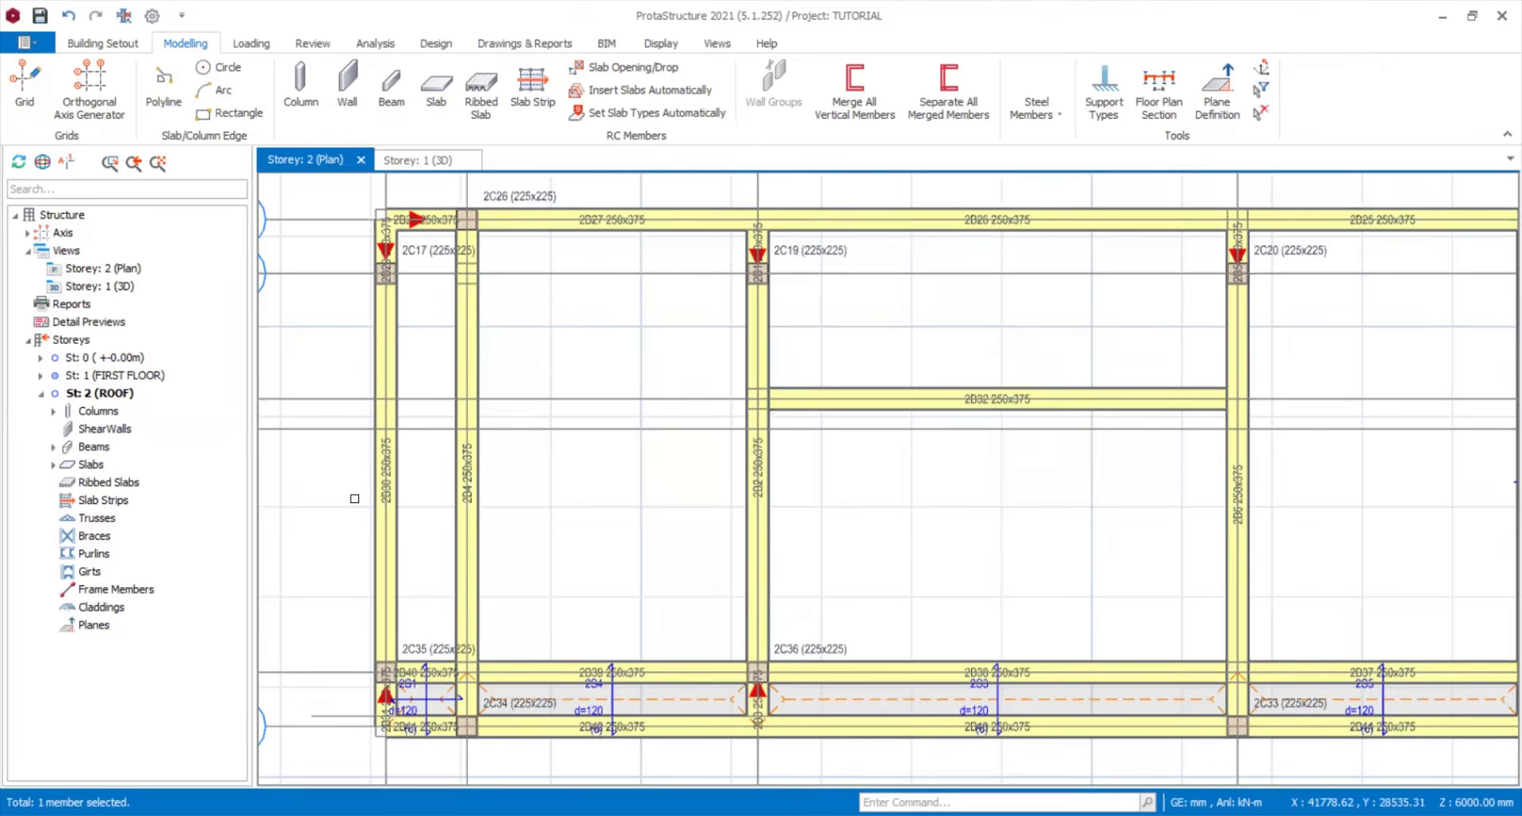
{"action": "scroll", "coordinate": [386, 488], "scroll_direction": "up", "scroll_amount": 3}
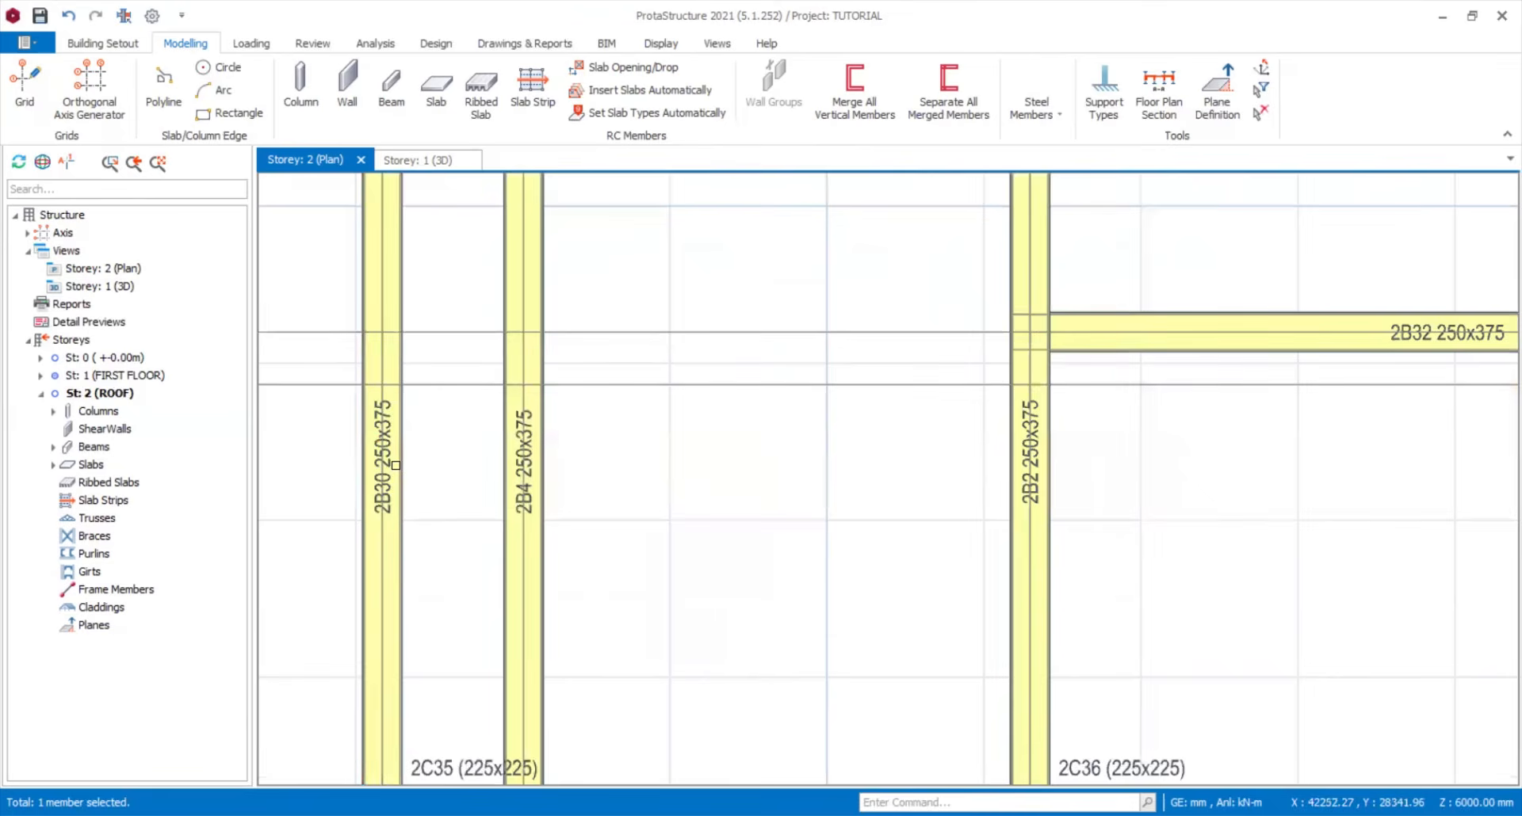
{"action": "left_click", "coordinate": [103, 375]}
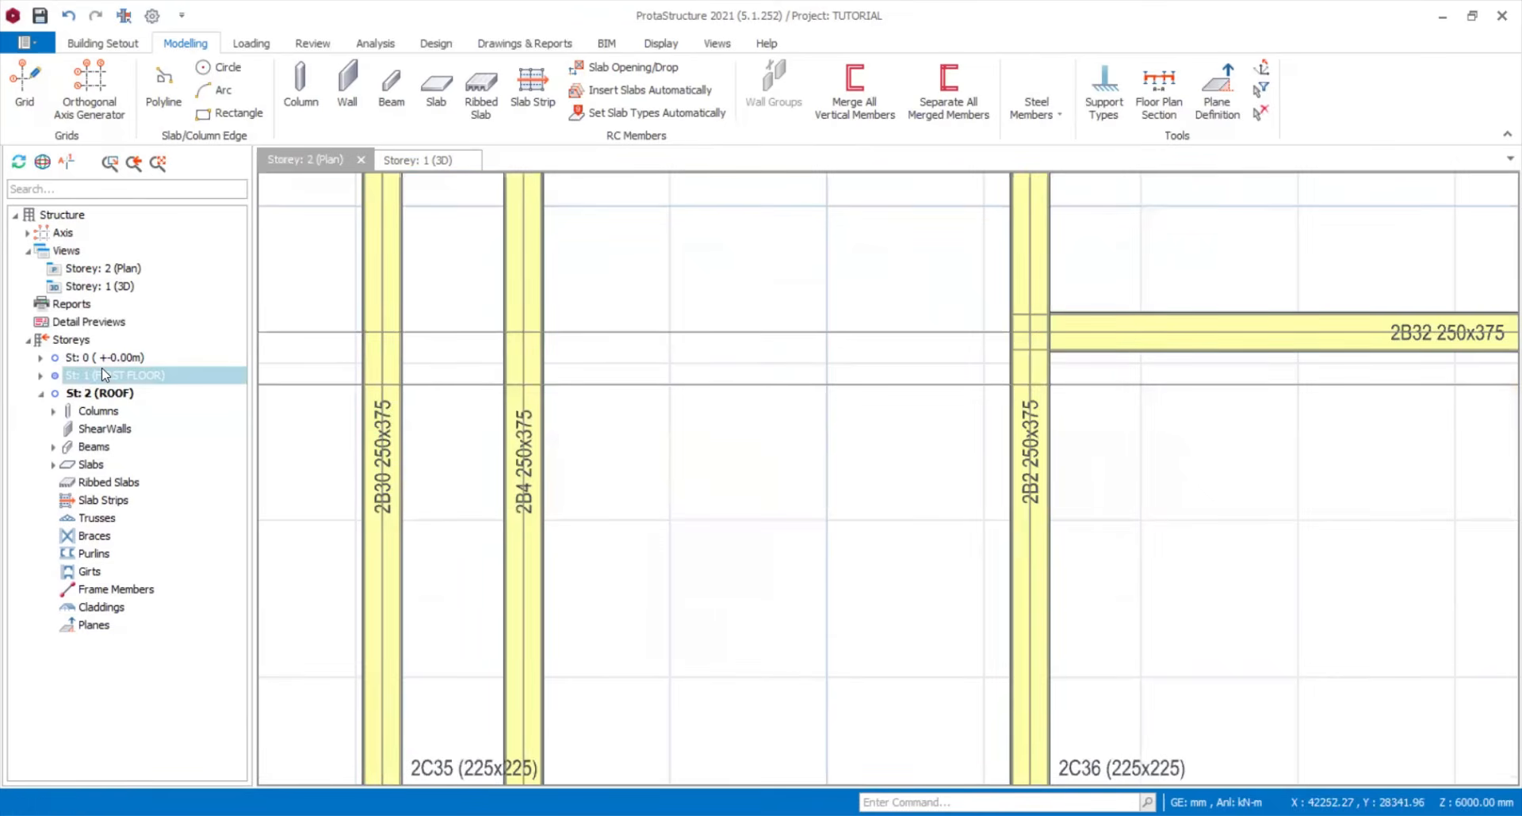
{"action": "double_click", "coordinate": [104, 375]}
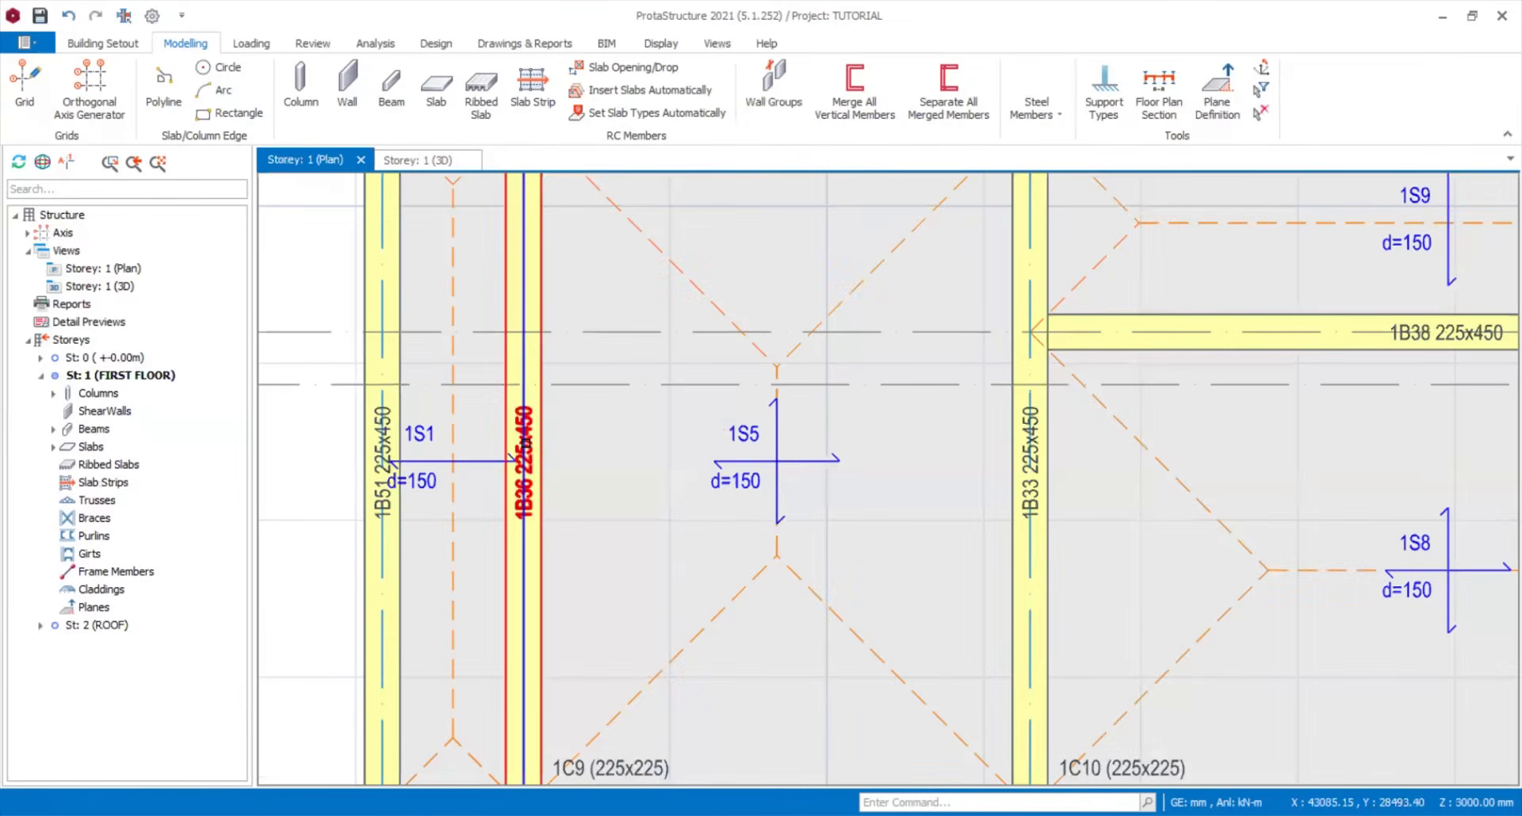
{"action": "right_click", "coordinate": [527, 445]}
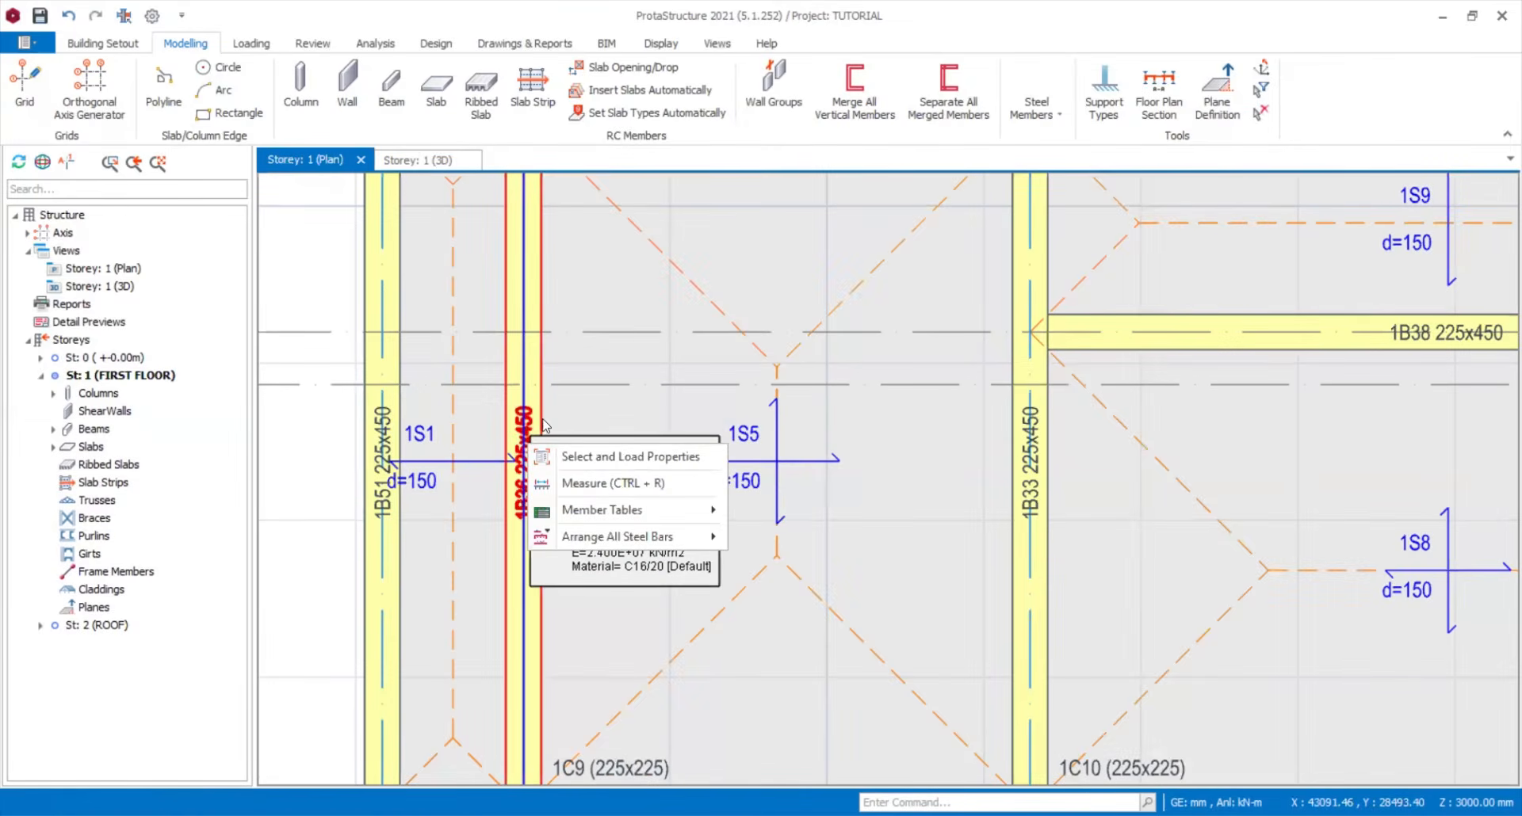
{"action": "key", "text": "Escape"}
- Assign beam 1B51 on axis 1A a wall load with unit weight 2.87 kN/m2, wall height 2.625 m and thickness 0.225 m
{"action": "left_click", "coordinate": [370, 370]}
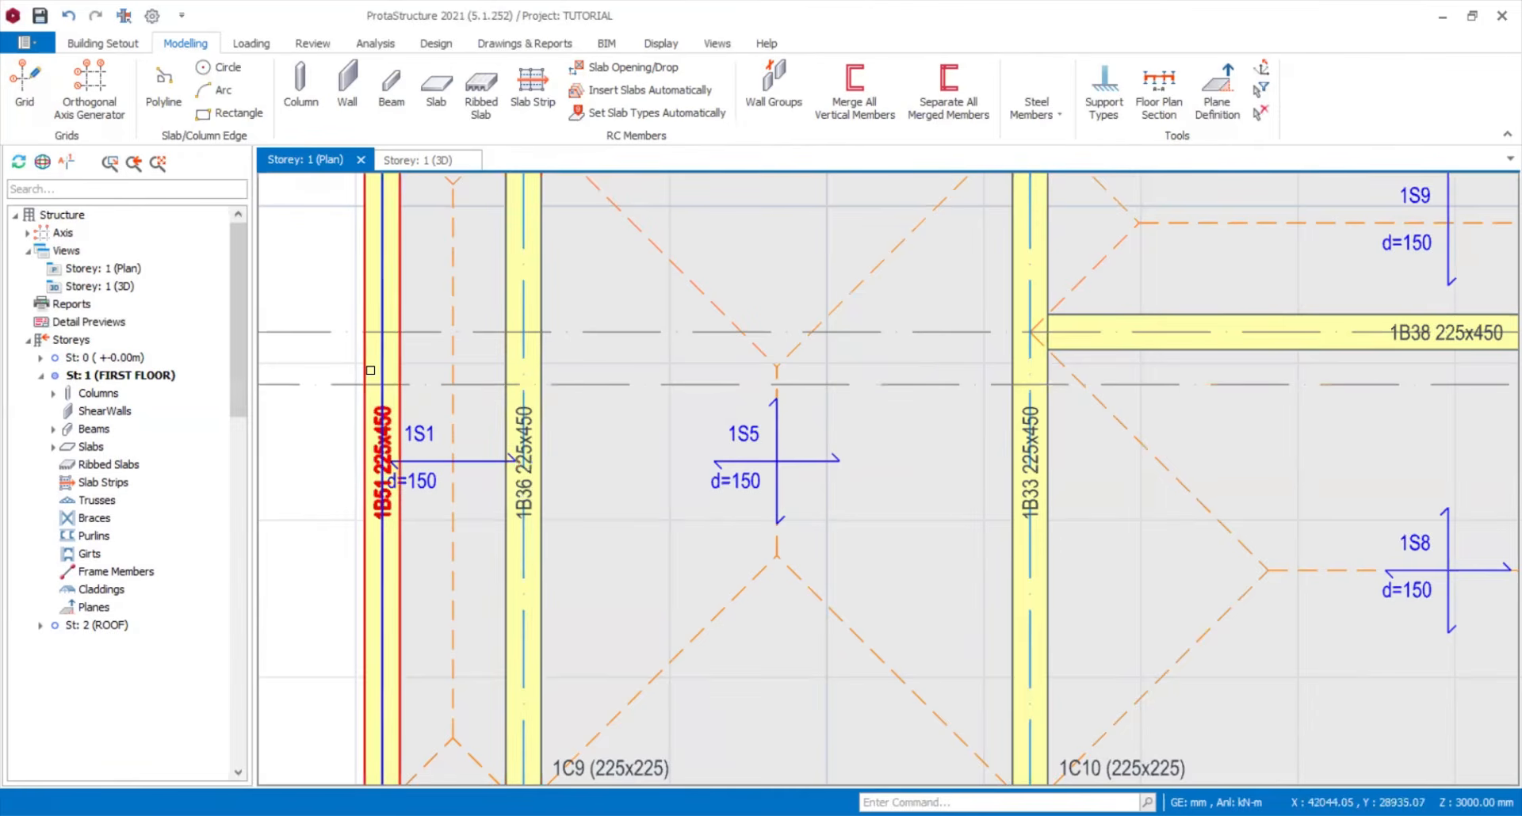
{"action": "right_click", "coordinate": [371, 370]}
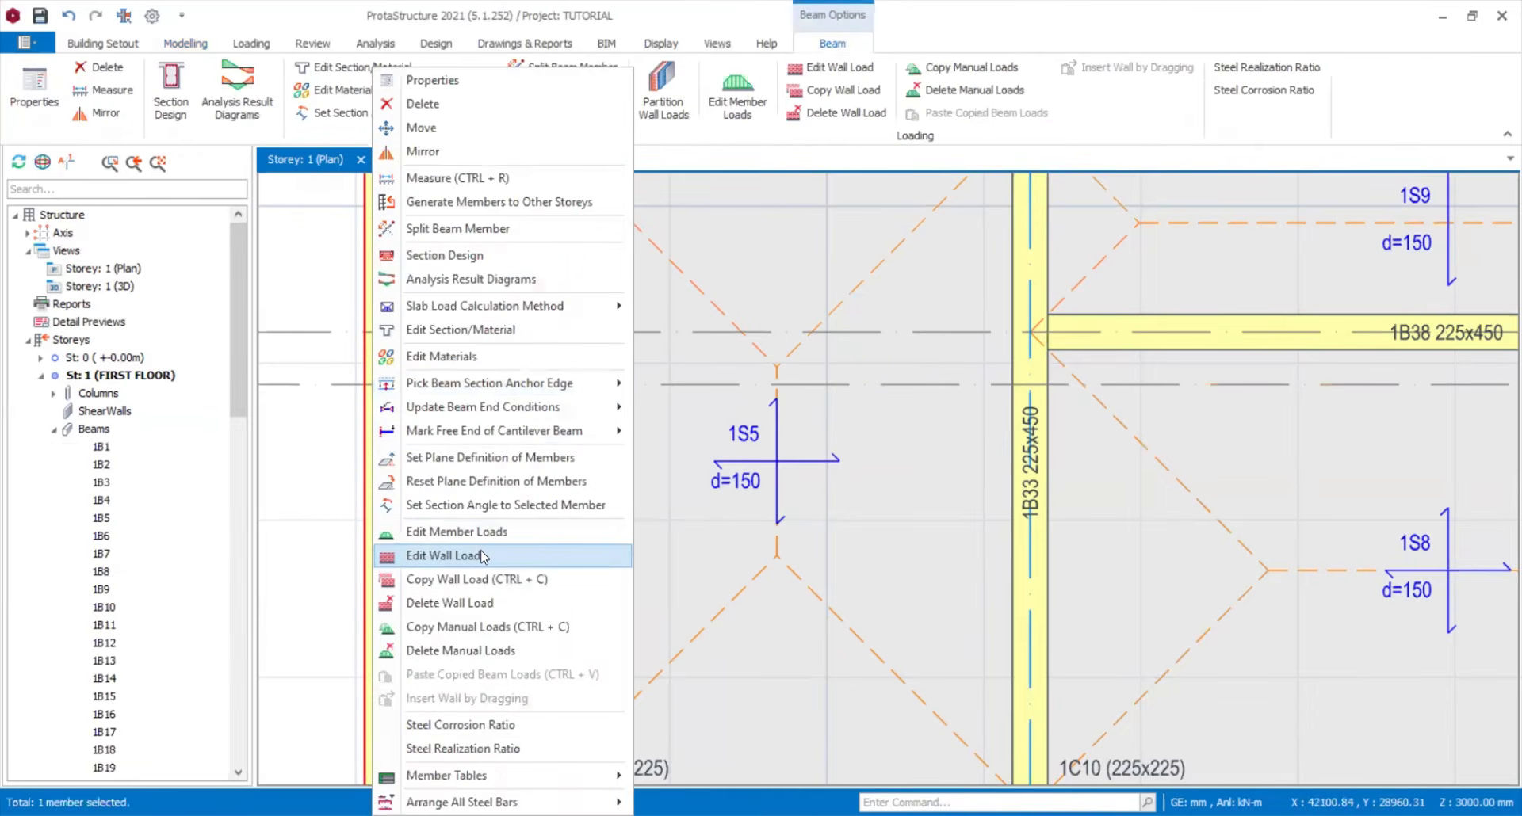
{"action": "left_click", "coordinate": [610, 555]}
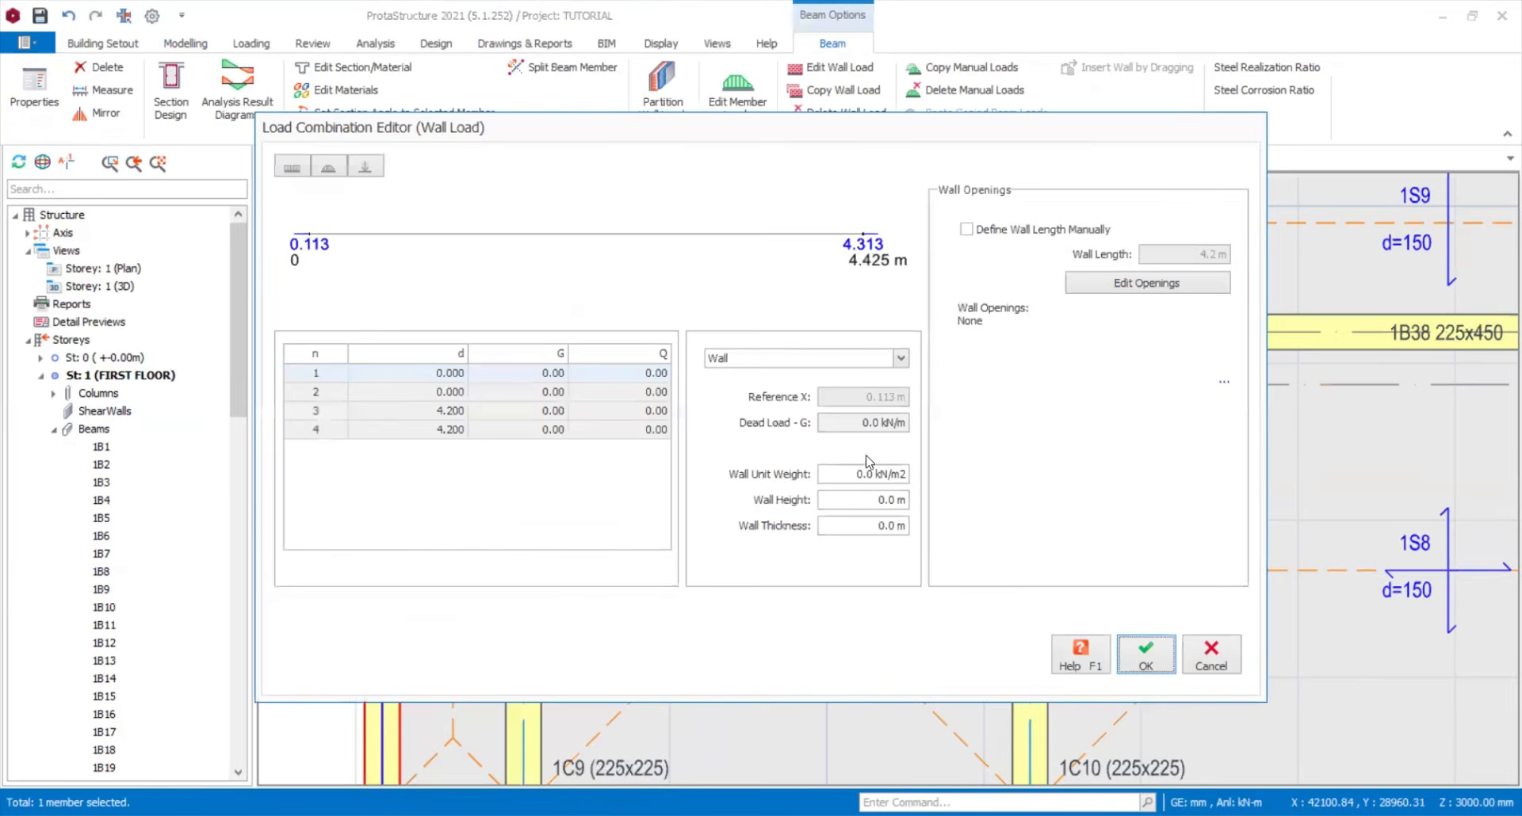
{"action": "left_click", "coordinate": [853, 474]}
{"action": "key", "text": "ctrl+a"}
{"action": "type", "text": "2.87"}
{"action": "key", "text": "Tab"}
{"action": "type", "text": "2.625"}
{"action": "key", "text": "Tab"}
{"action": "type", "text": "0"}
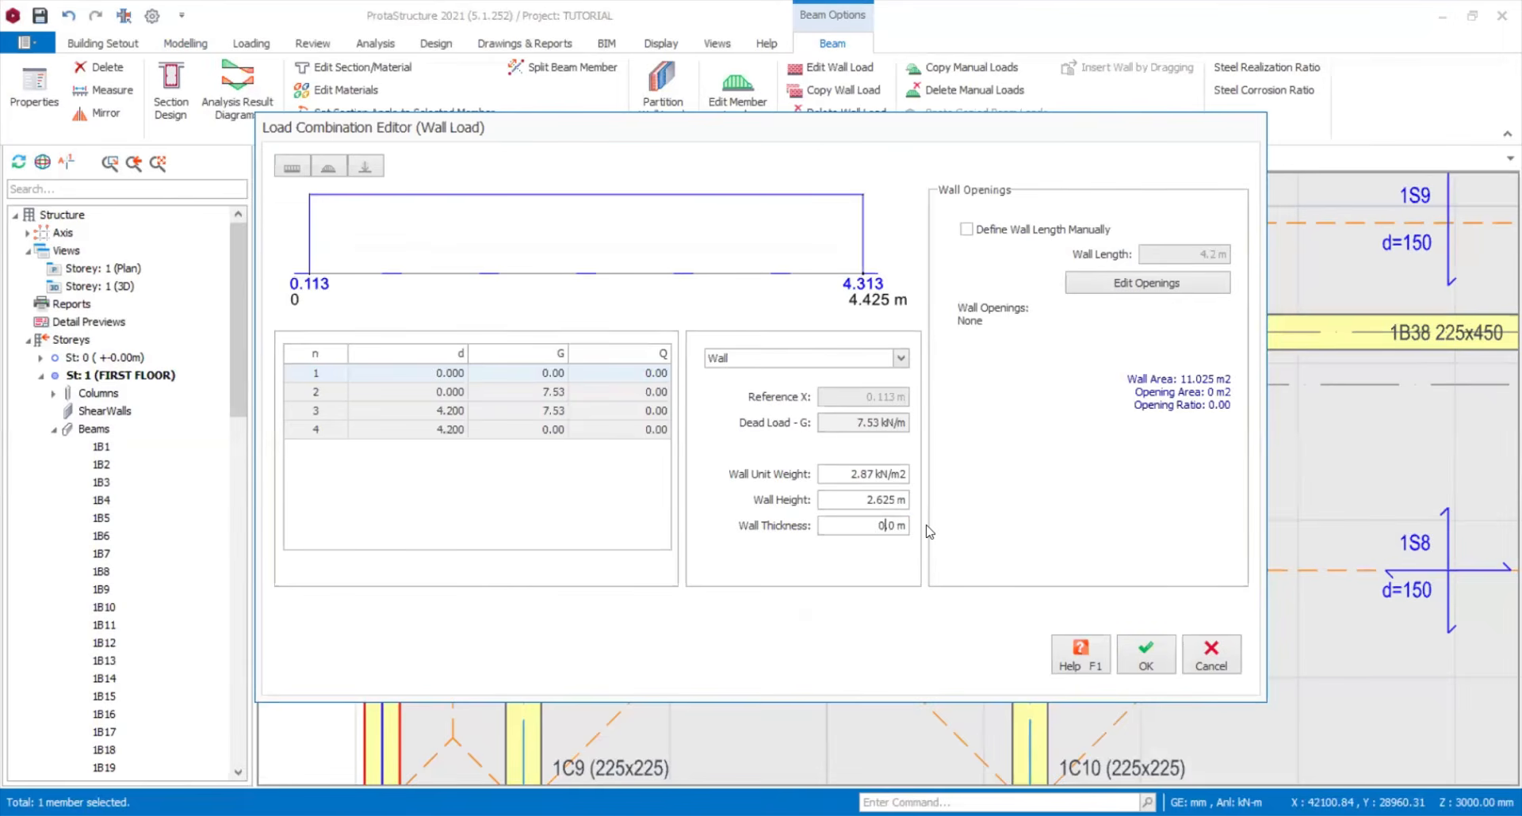
{"action": "type", "text": ".225"}
{"action": "left_click", "coordinate": [907, 504]}
{"action": "left_click", "coordinate": [1150, 661]}
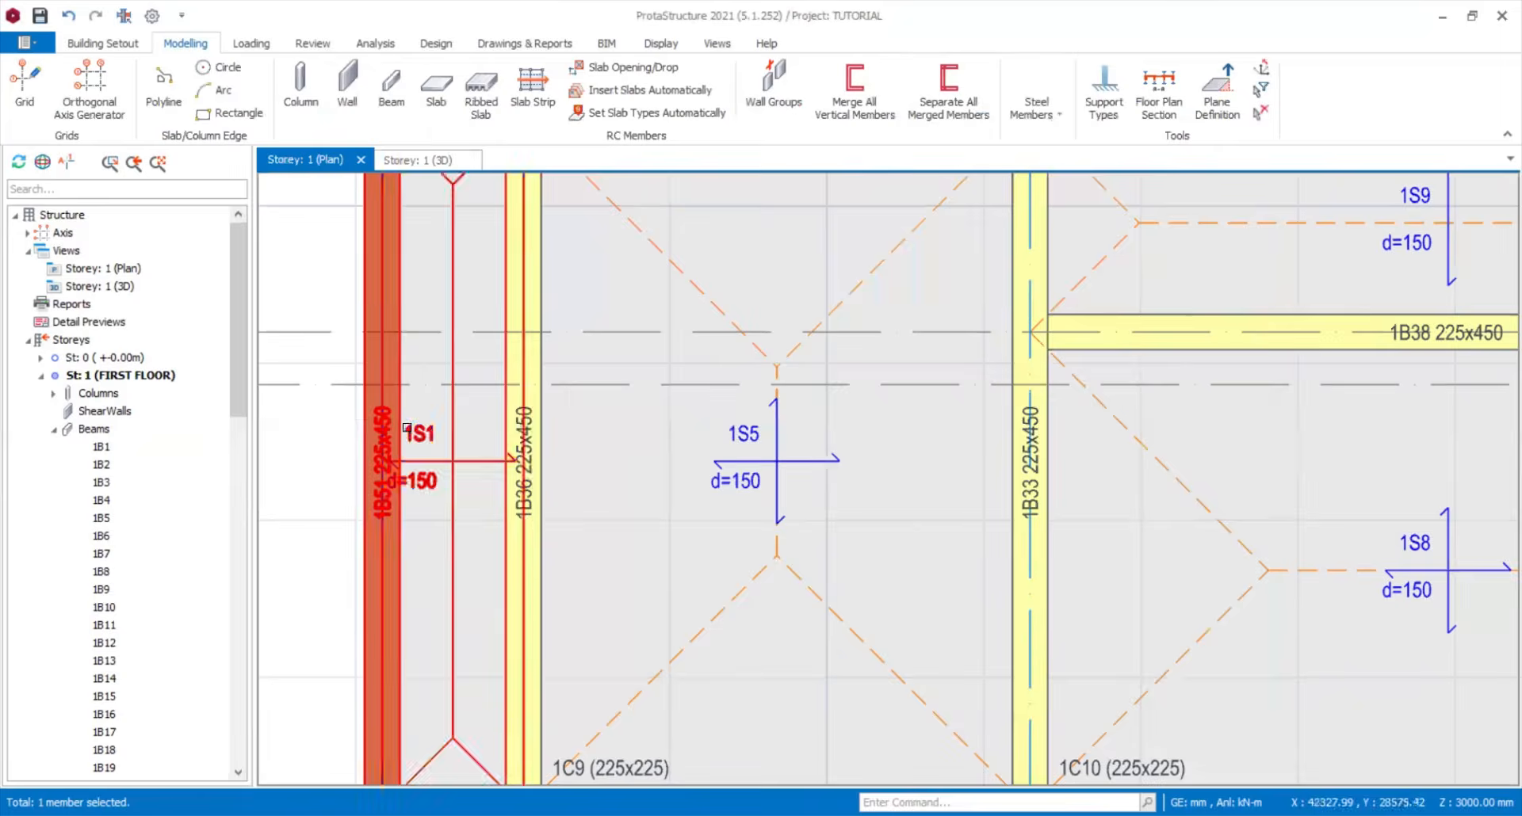
- Copy the wall load from beam 1B51 and select first-floor beam 1B1
{"action": "scroll", "coordinate": [410, 428], "scroll_direction": "down", "scroll_amount": 3}
{"action": "right_click", "coordinate": [386, 421]}
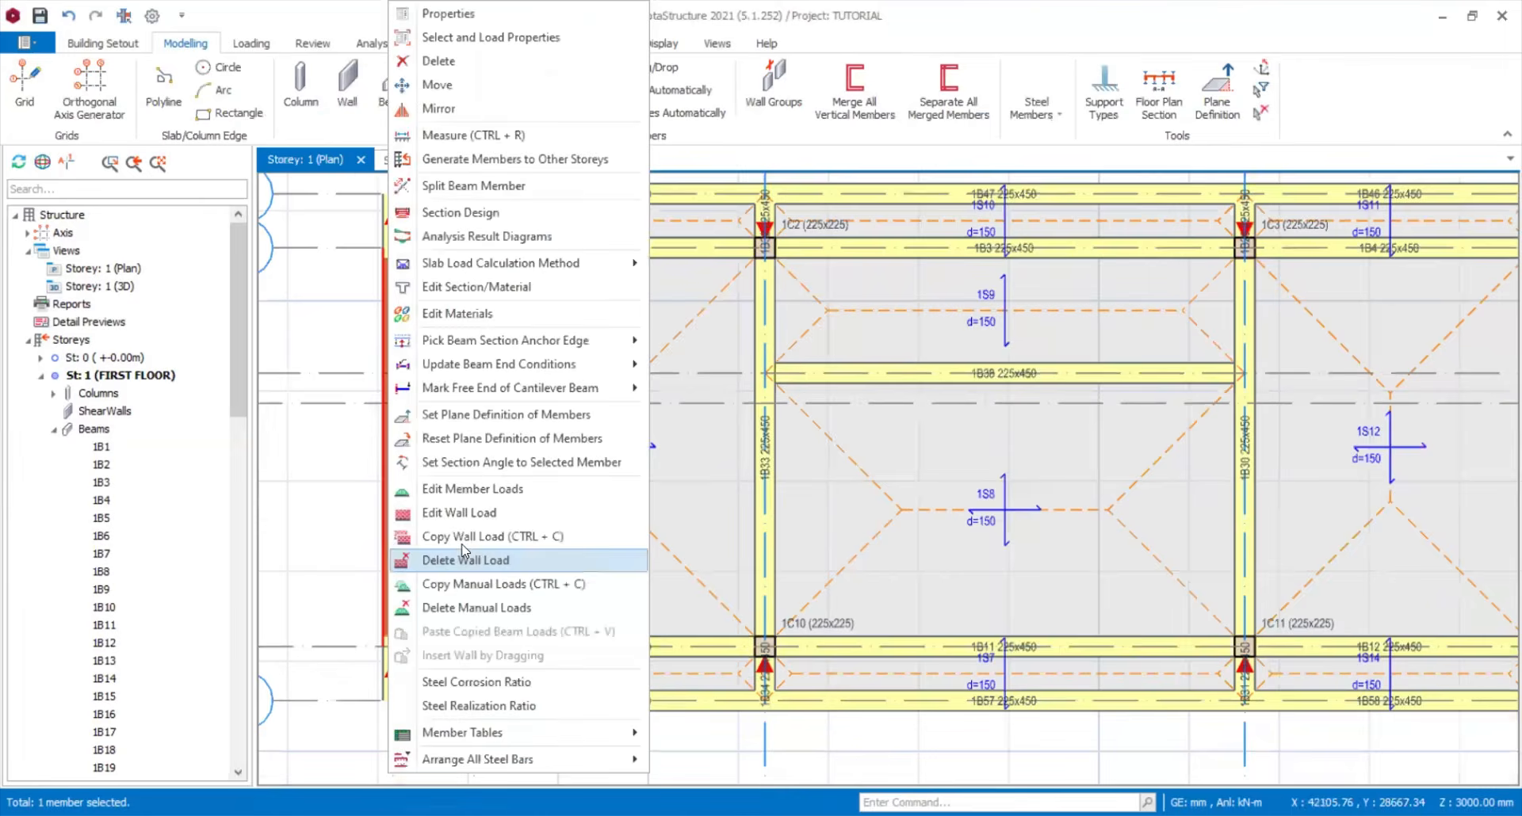
{"action": "left_click", "coordinate": [464, 537]}
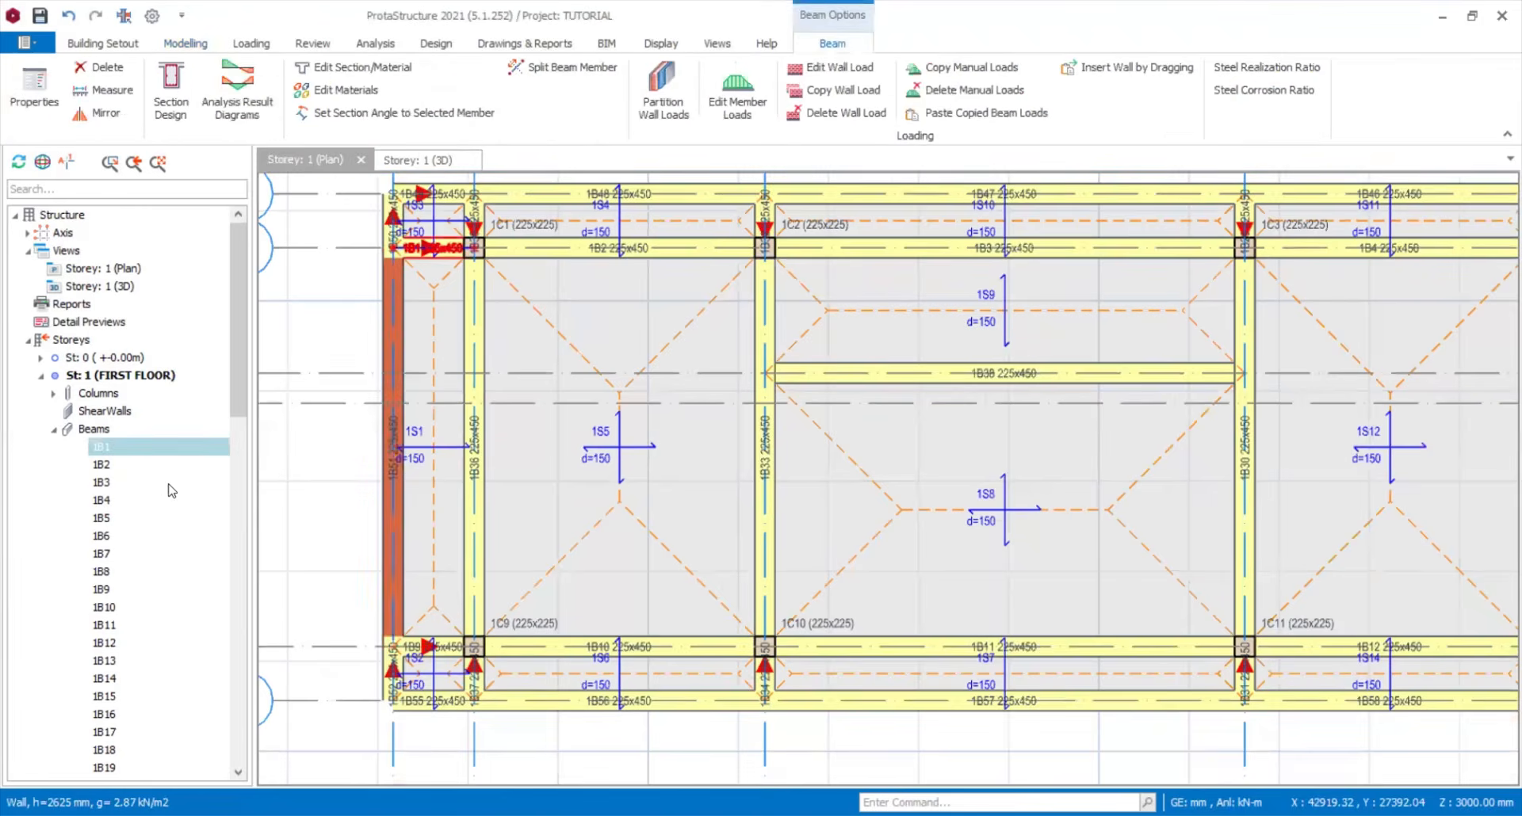
{"action": "scroll", "coordinate": [168, 503], "scroll_direction": "down", "scroll_amount": 6}
{"action": "scroll", "coordinate": [127, 670], "scroll_direction": "down", "scroll_amount": 6}
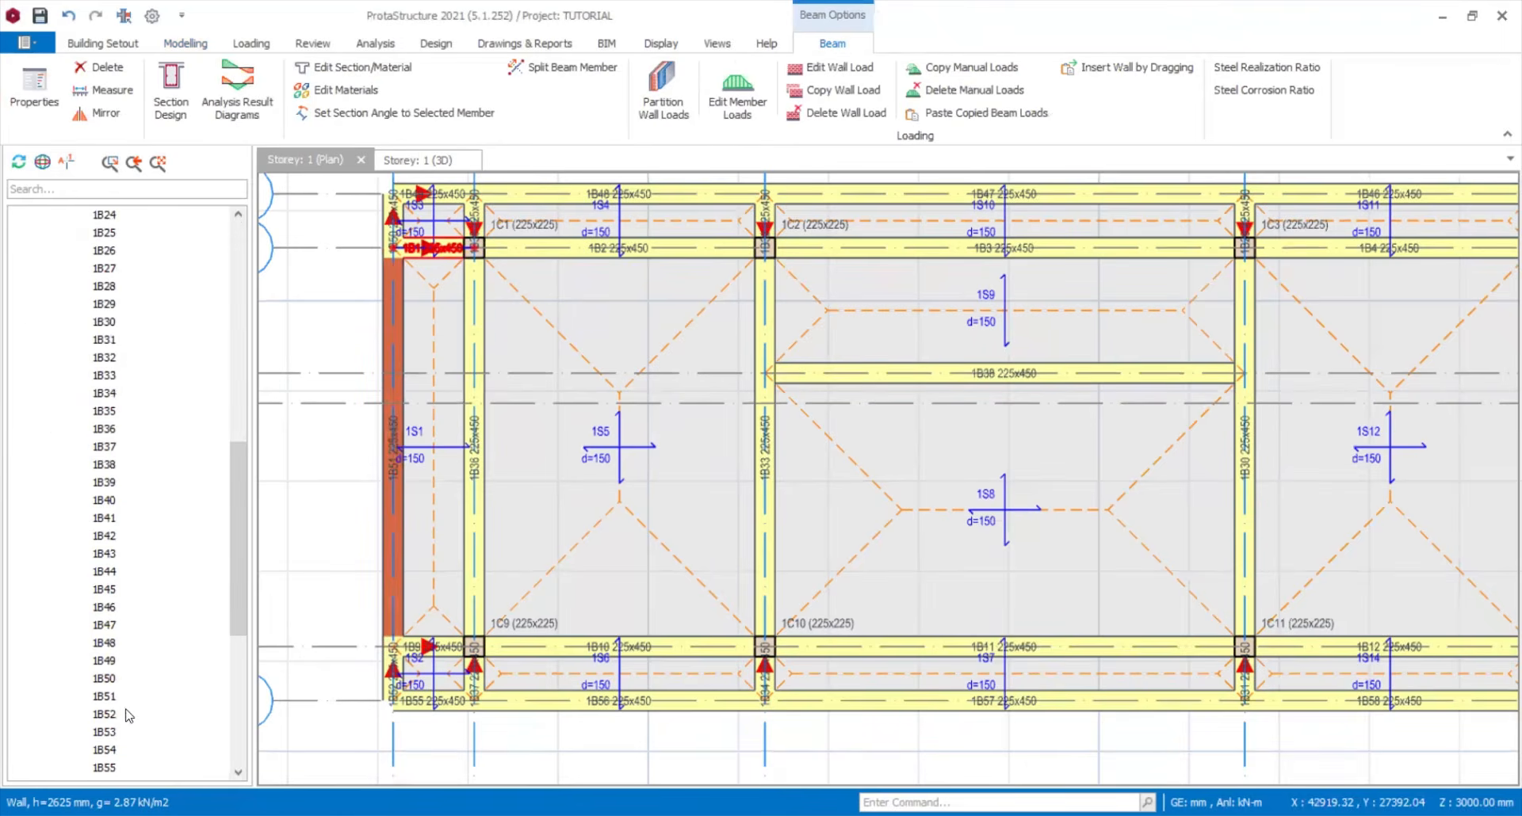
{"action": "scroll", "coordinate": [396, 448], "scroll_direction": "up", "scroll_amount": 3}
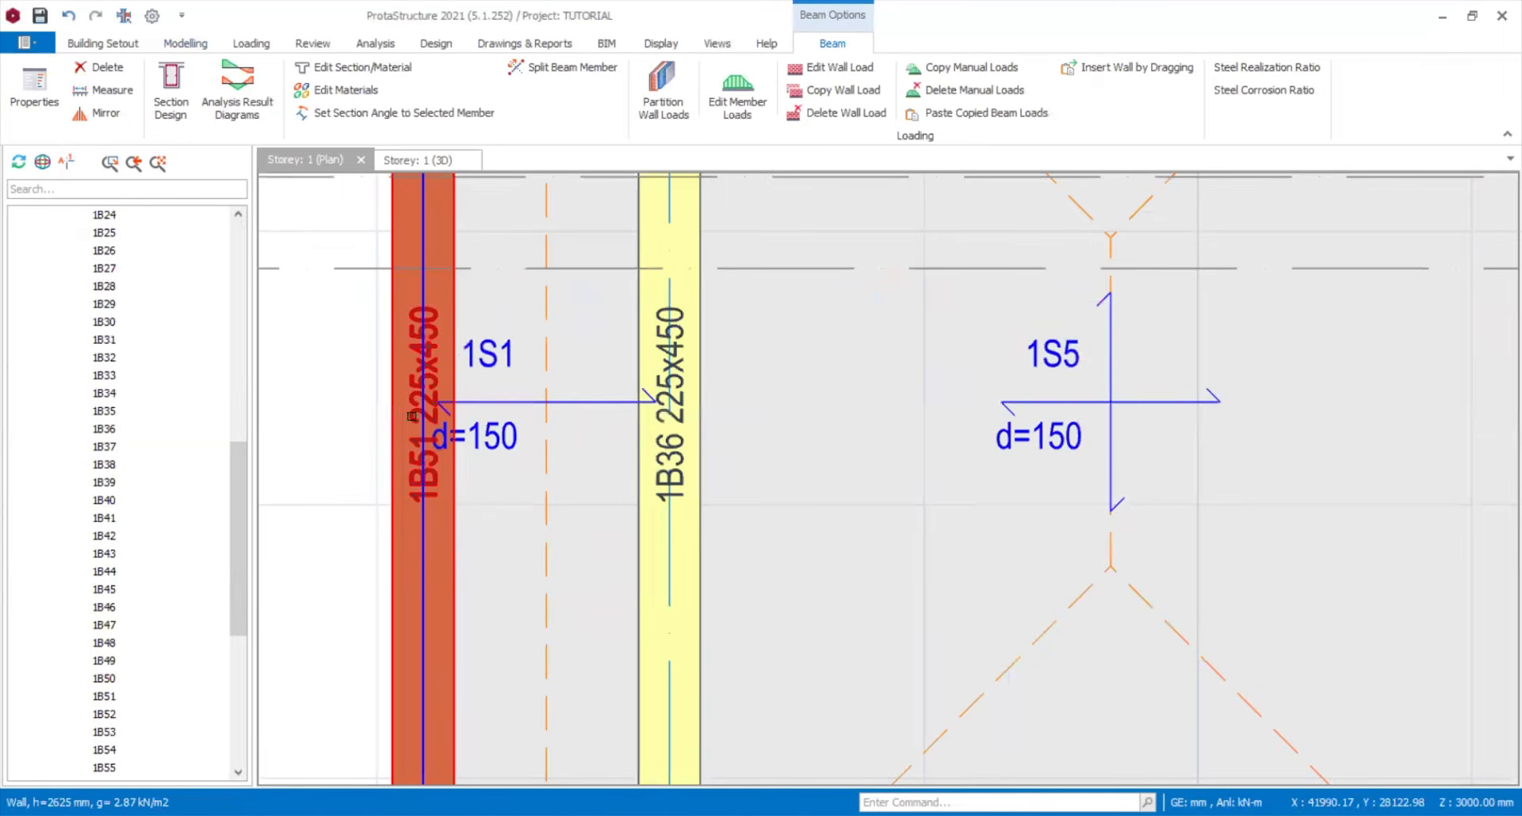
{"action": "left_click", "coordinate": [368, 364]}
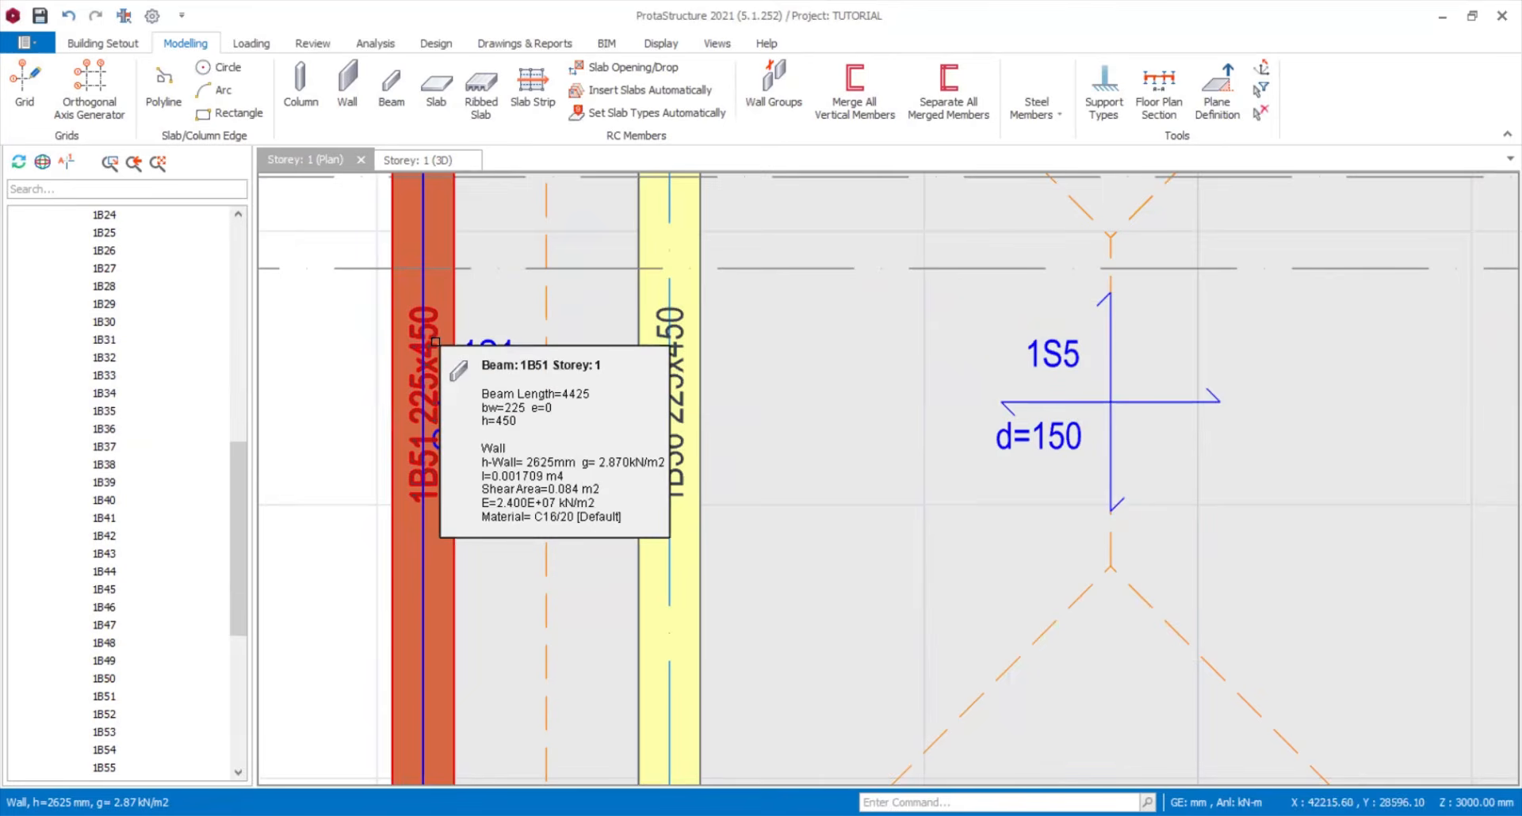
- Review the wall unit weight, height and thickness defined for beam 1B51's wall load
{"action": "right_click", "coordinate": [438, 342]}
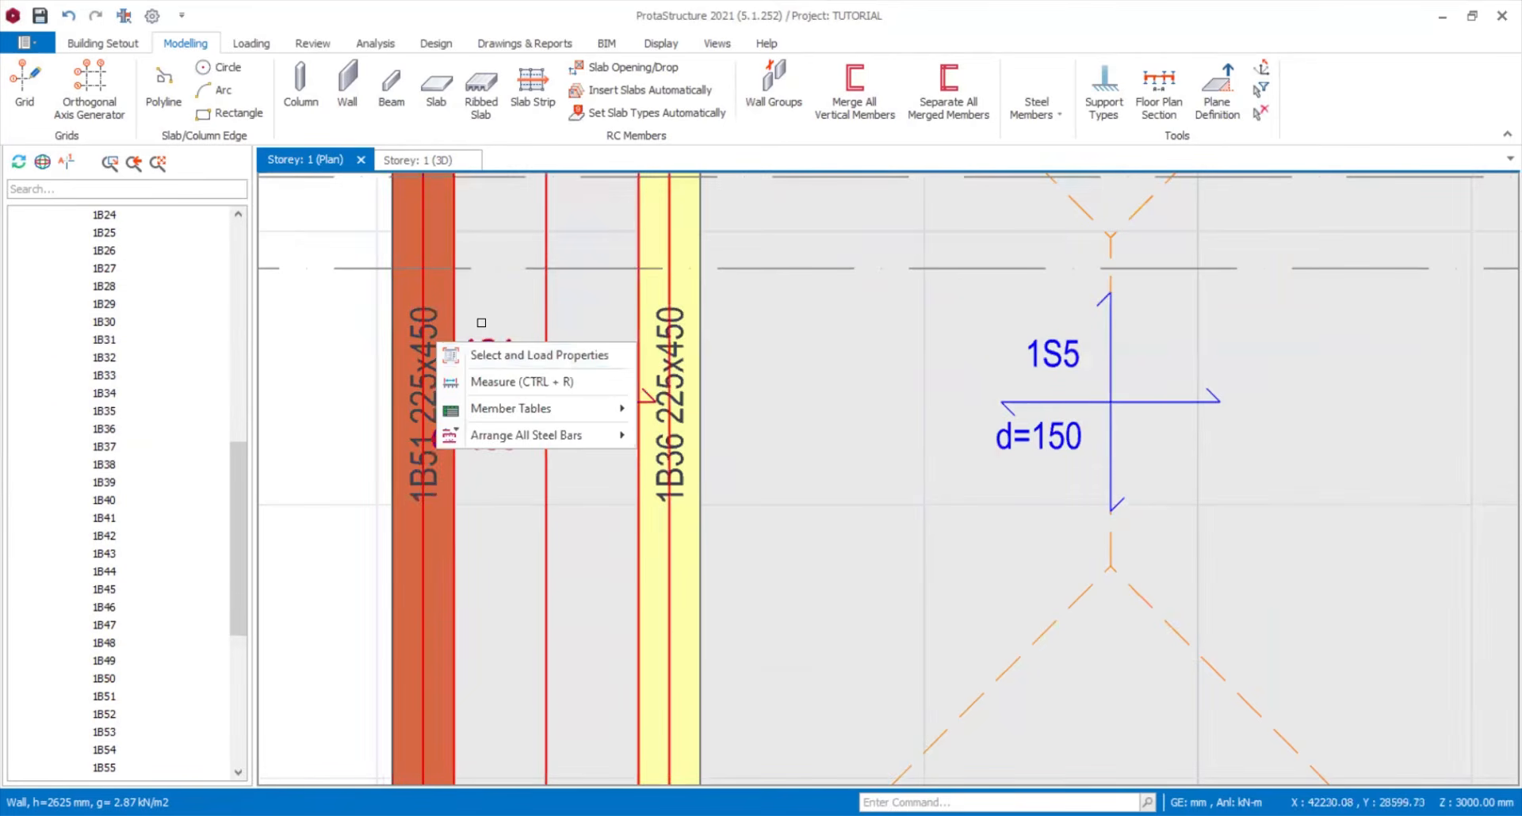
{"action": "left_click", "coordinate": [450, 305]}
{"action": "right_click", "coordinate": [450, 305]}
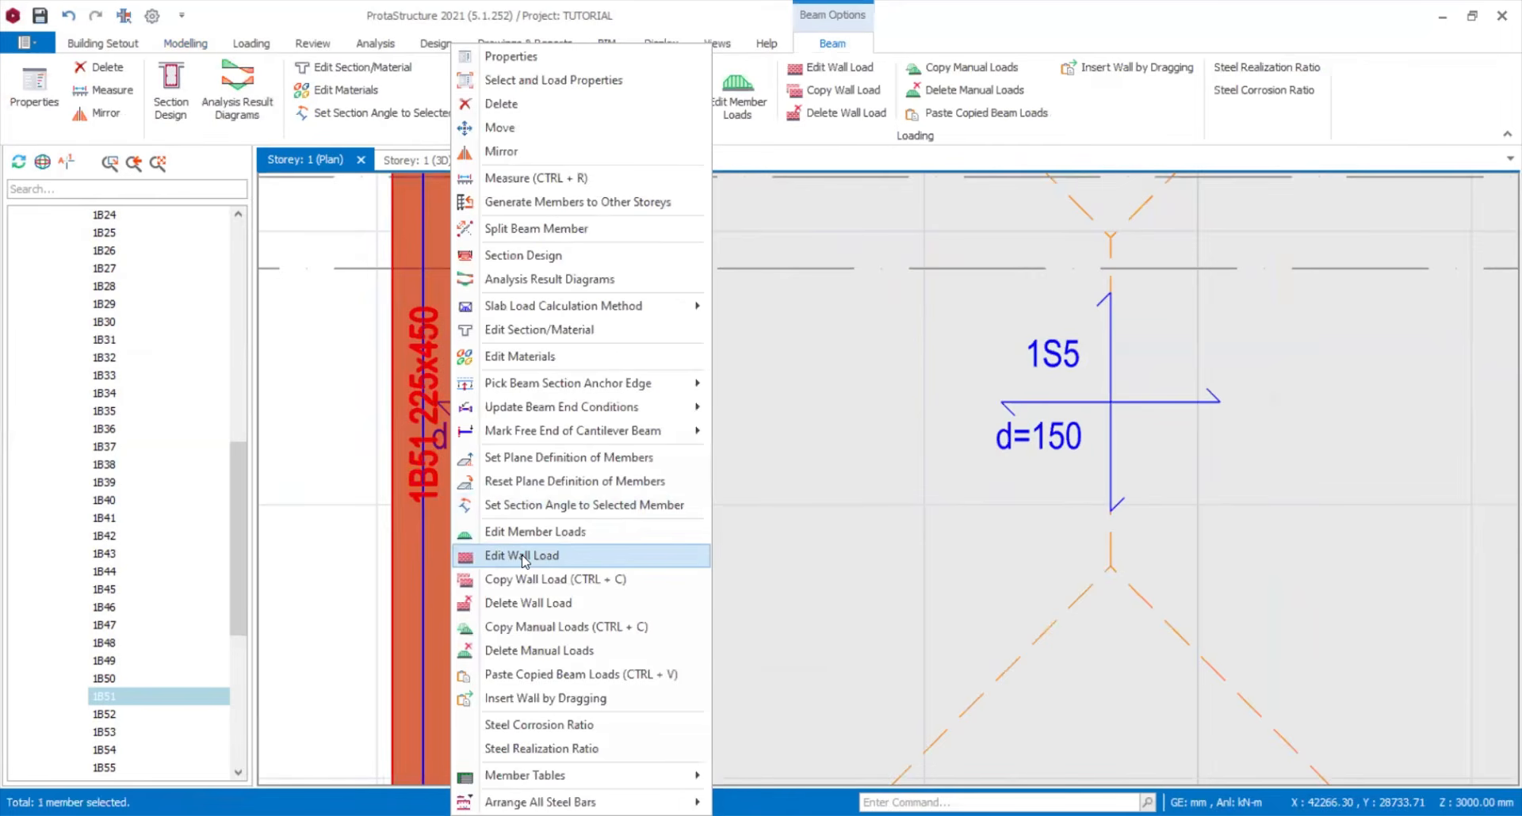
{"action": "left_click", "coordinate": [522, 555]}
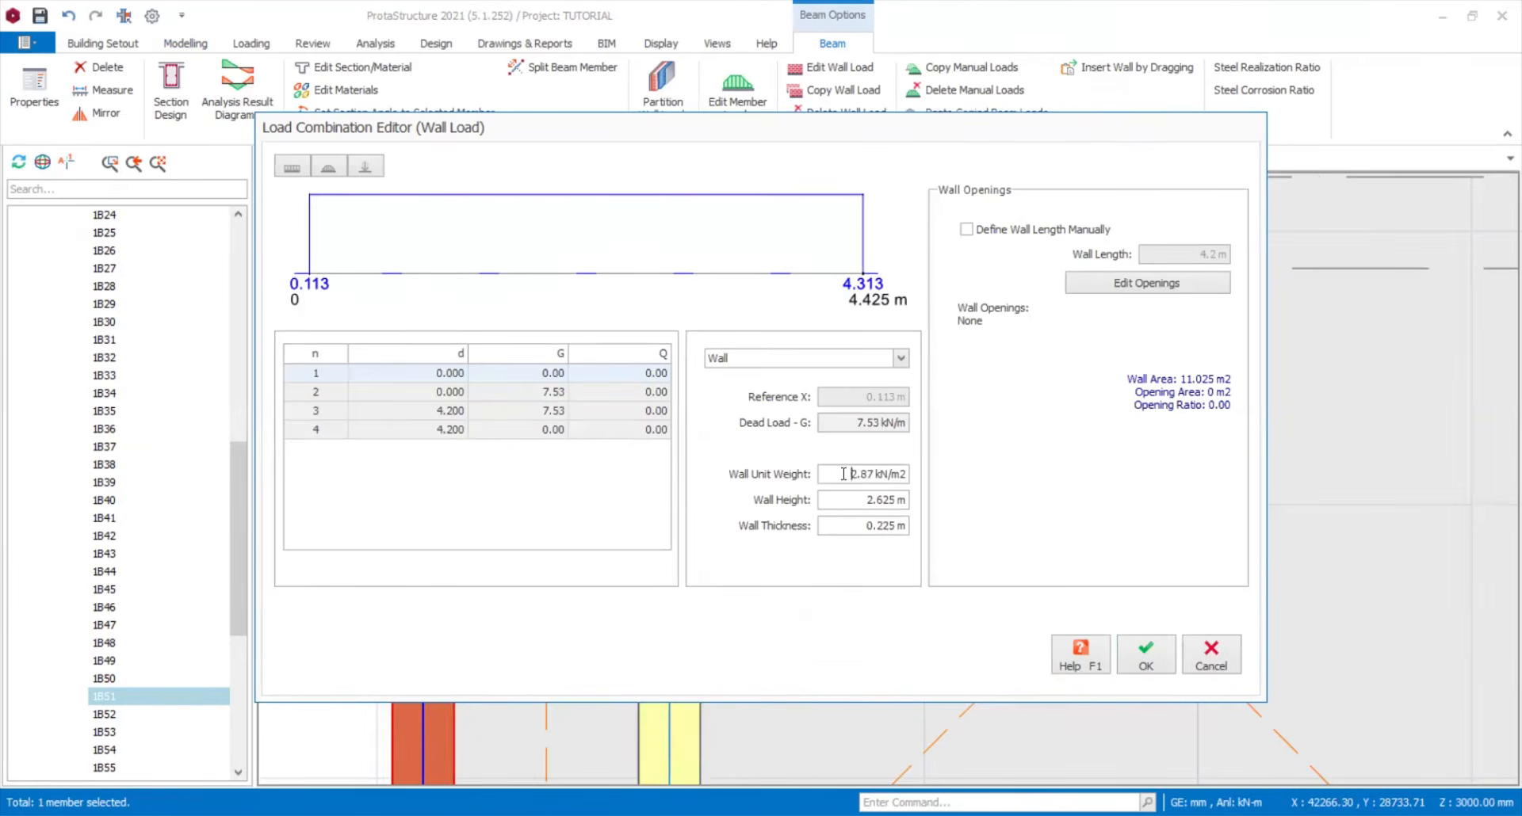
{"action": "left_click_drag", "start_coordinate": [852, 473], "coordinate": [926, 470]}
{"action": "left_click", "coordinate": [852, 524]}
{"action": "left_click", "coordinate": [1161, 671]}
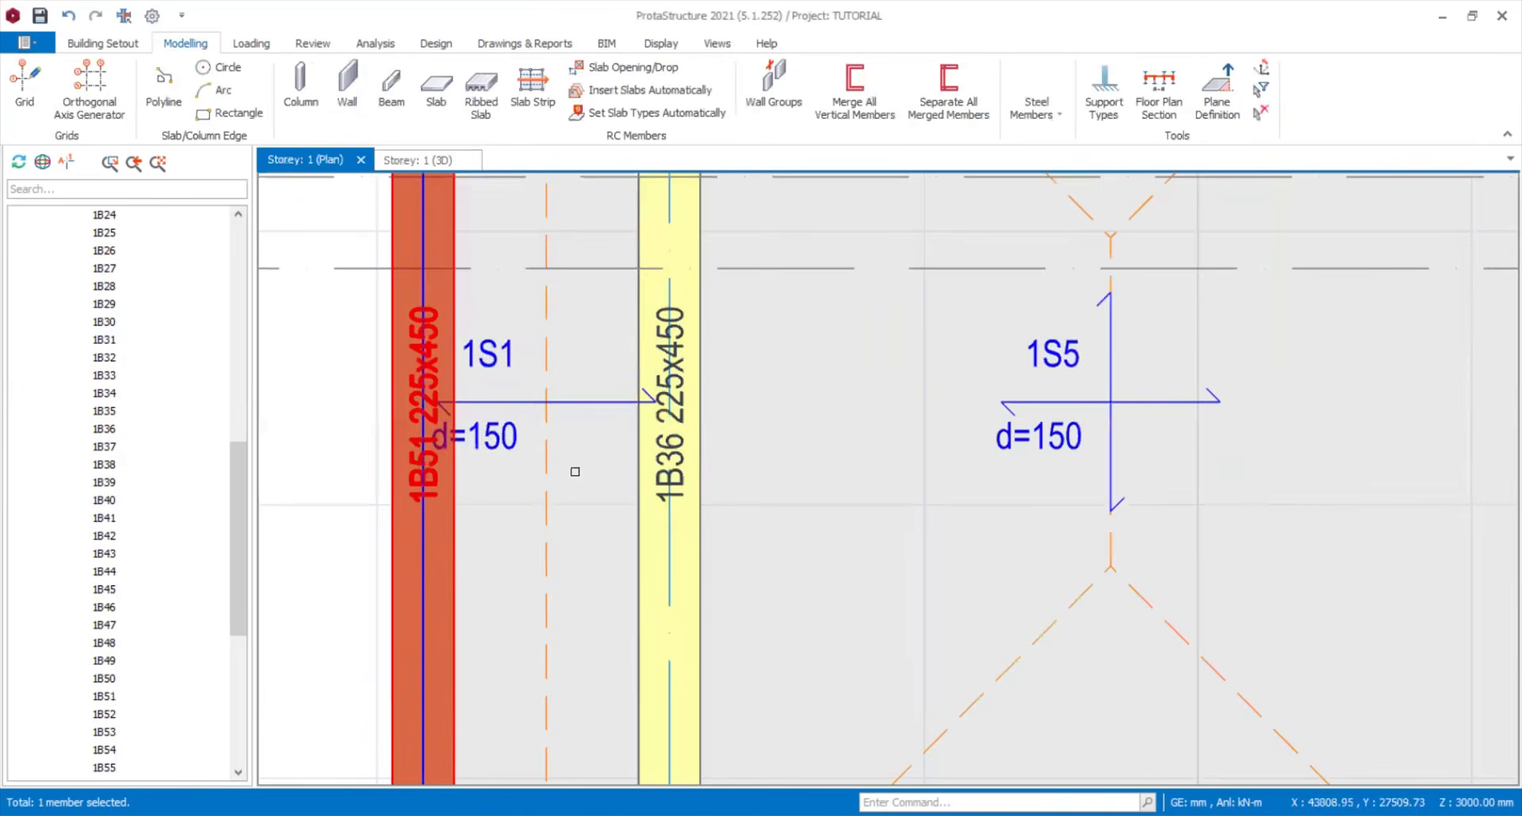
{"action": "key", "text": "Return"}
- Copy beam 1B51's wall load to all first-floor beams from 1B1 to 1B65, replacing their existing wall loads
{"action": "right_click", "coordinate": [435, 467]}
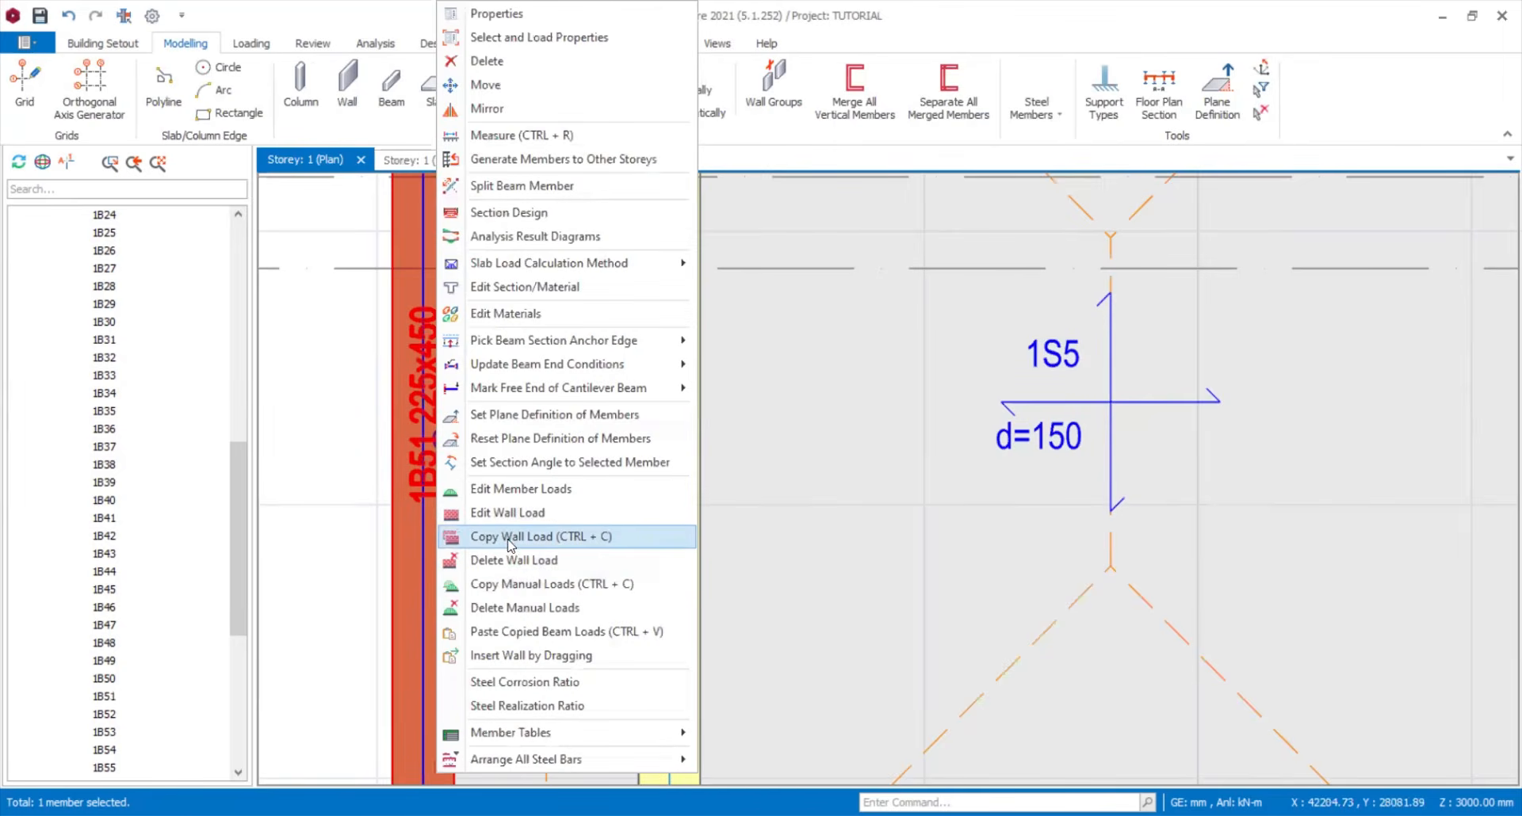
{"action": "left_click", "coordinate": [508, 539]}
{"action": "scroll", "coordinate": [95, 348], "scroll_direction": "up", "scroll_amount": 10}
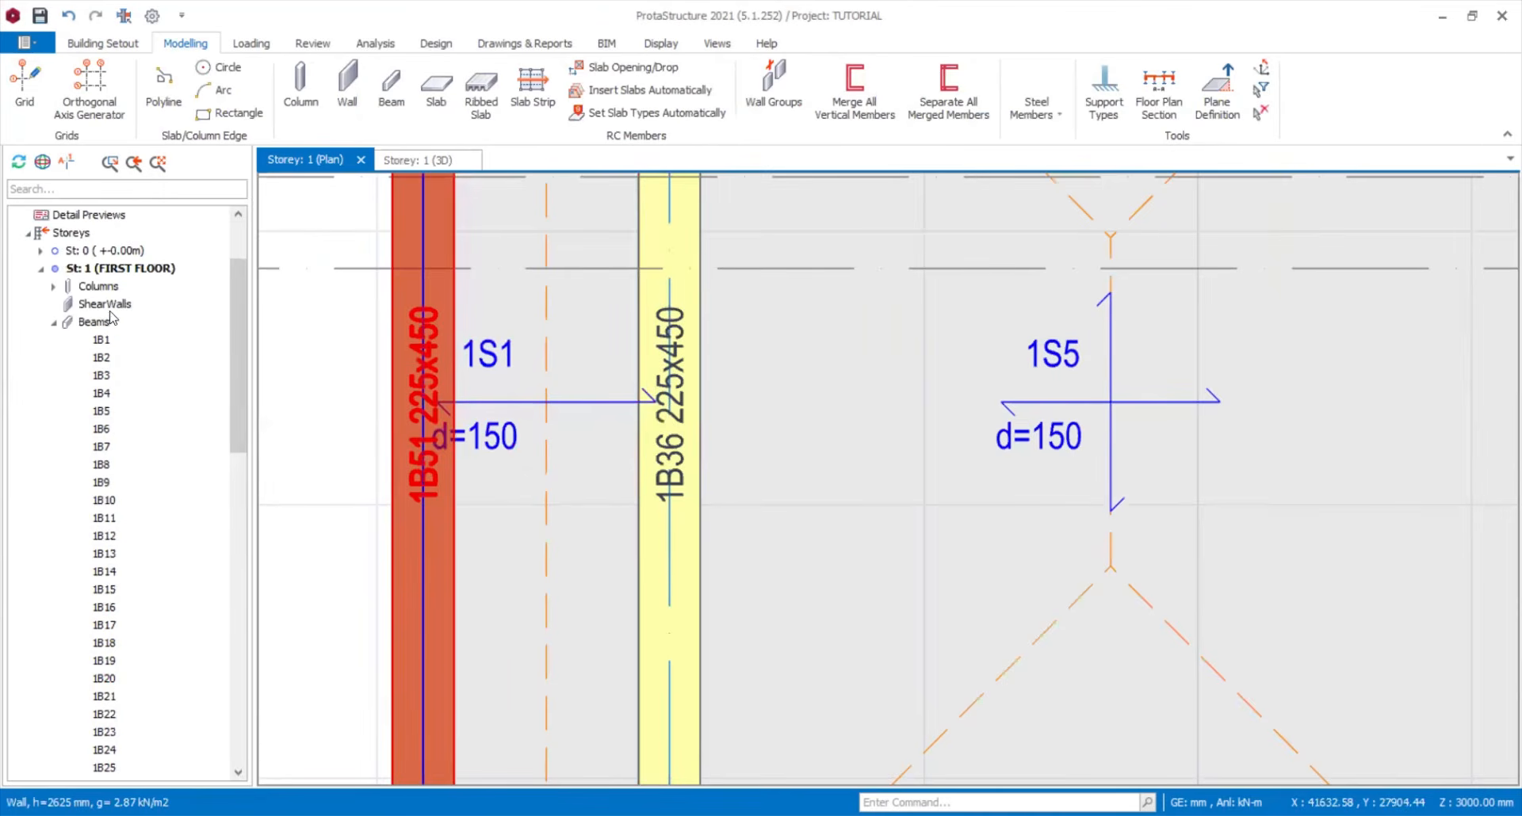
{"action": "left_click", "coordinate": [102, 340]}
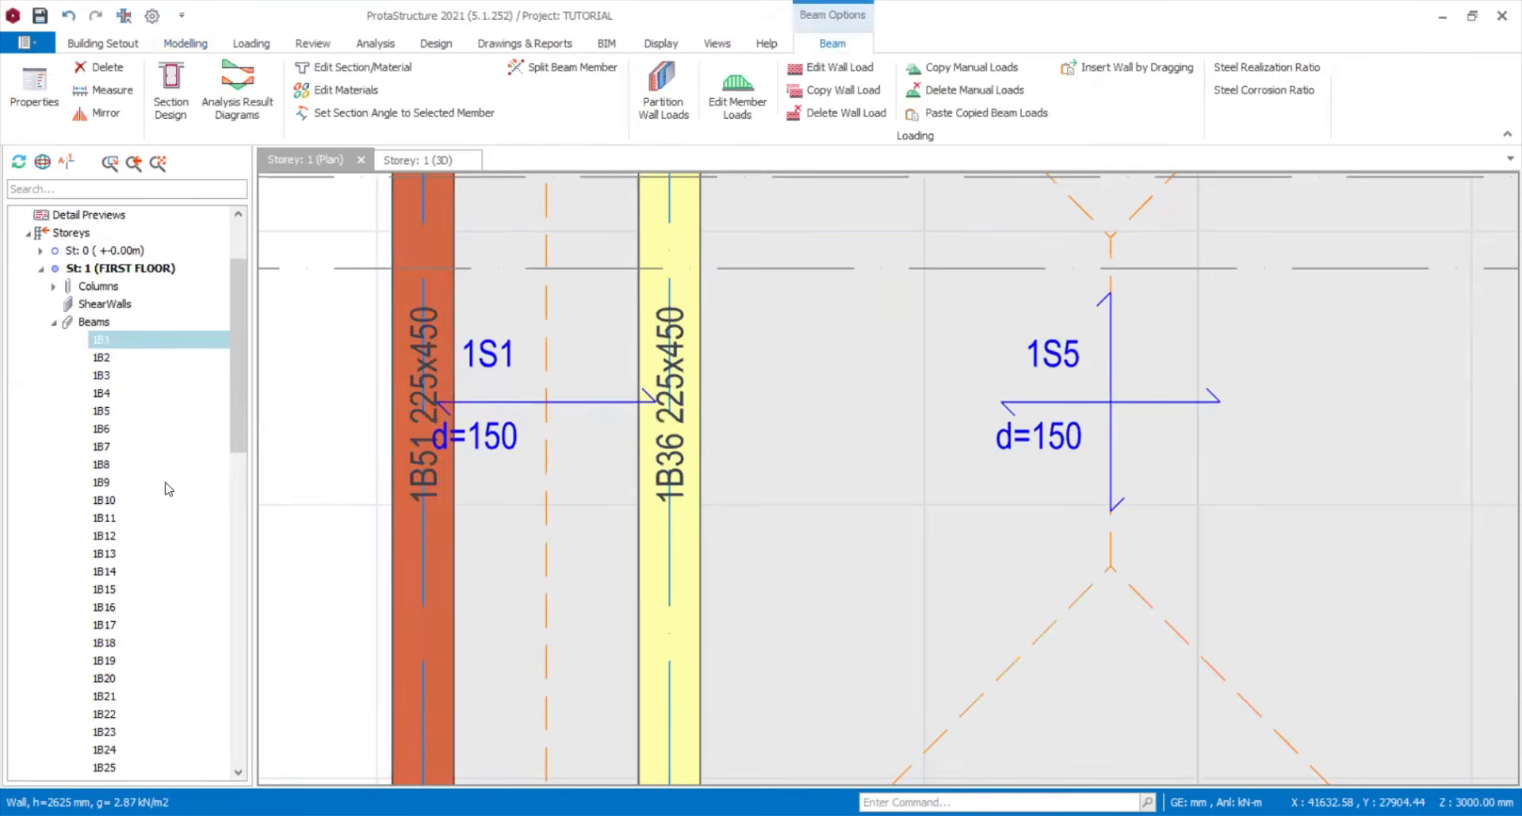
{"action": "scroll", "coordinate": [168, 489], "scroll_direction": "down", "scroll_amount": 15}
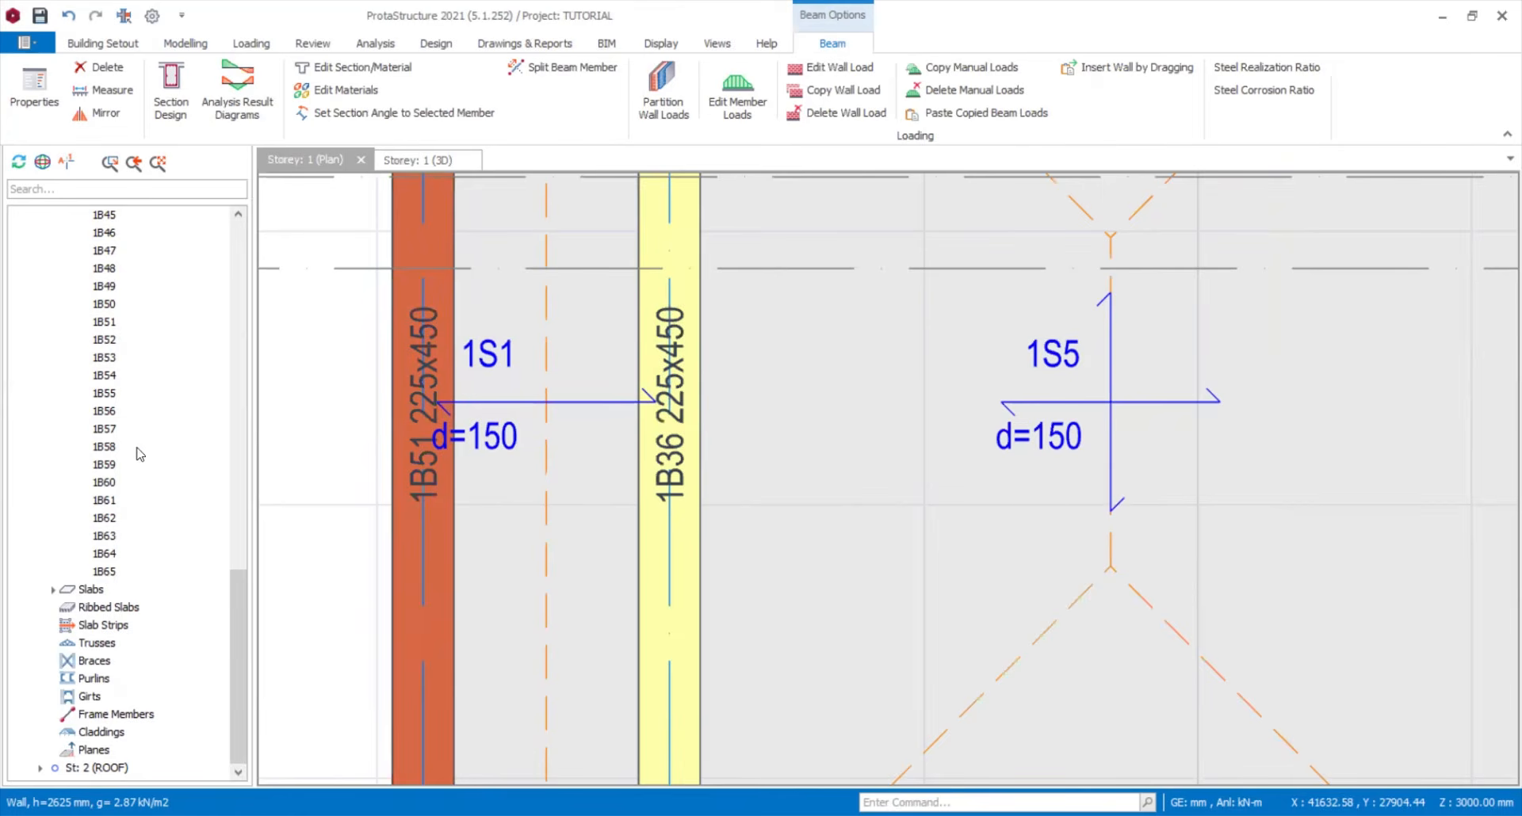
{"action": "scroll", "coordinate": [139, 453], "scroll_direction": "up", "scroll_amount": 6}
{"action": "scroll", "coordinate": [139, 356], "scroll_direction": "down", "scroll_amount": 5}
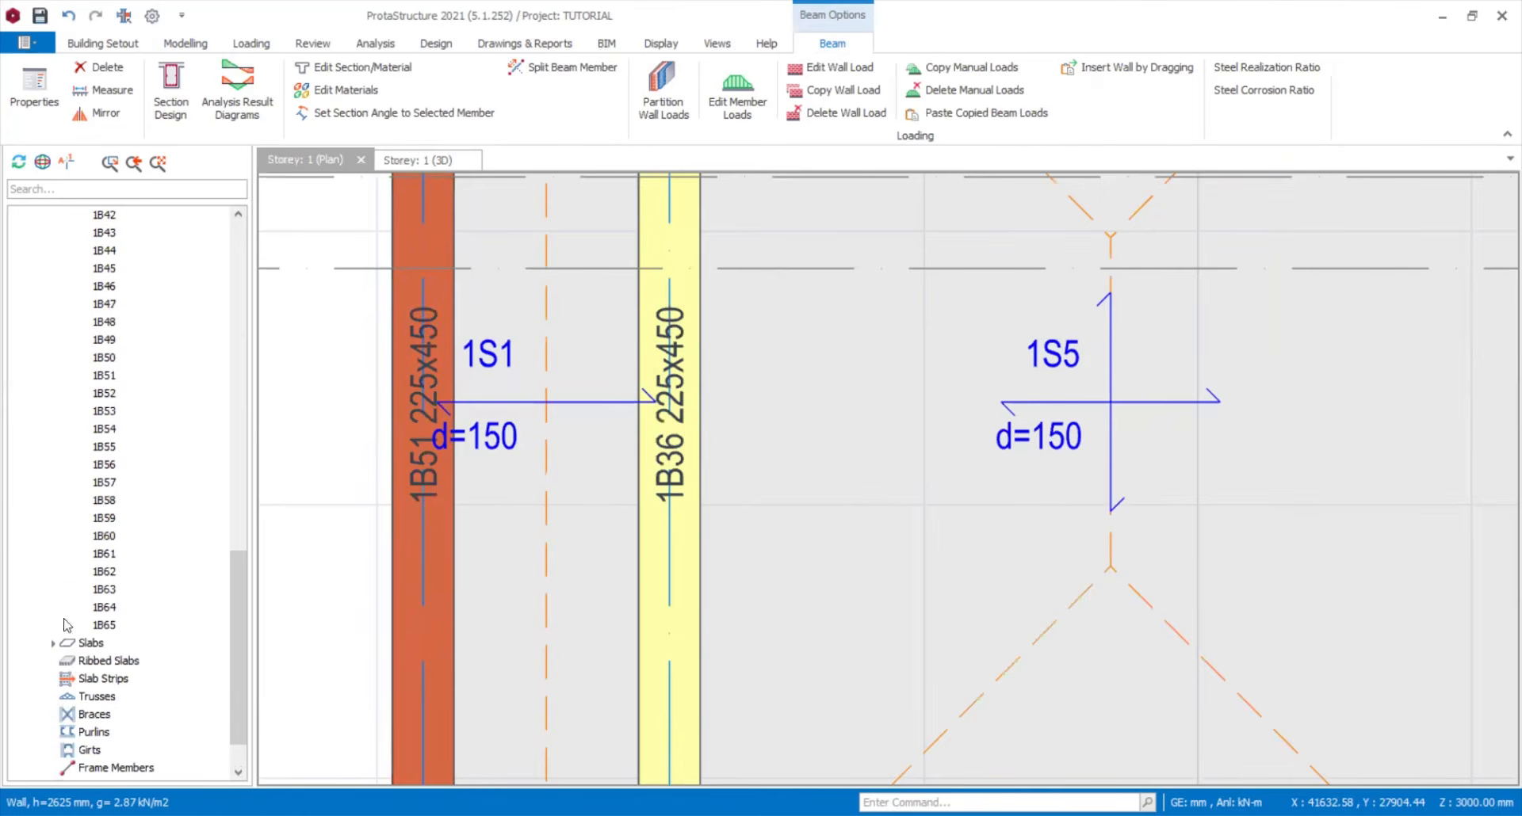
{"action": "left_click", "coordinate": [113, 624], "text": "shift"}
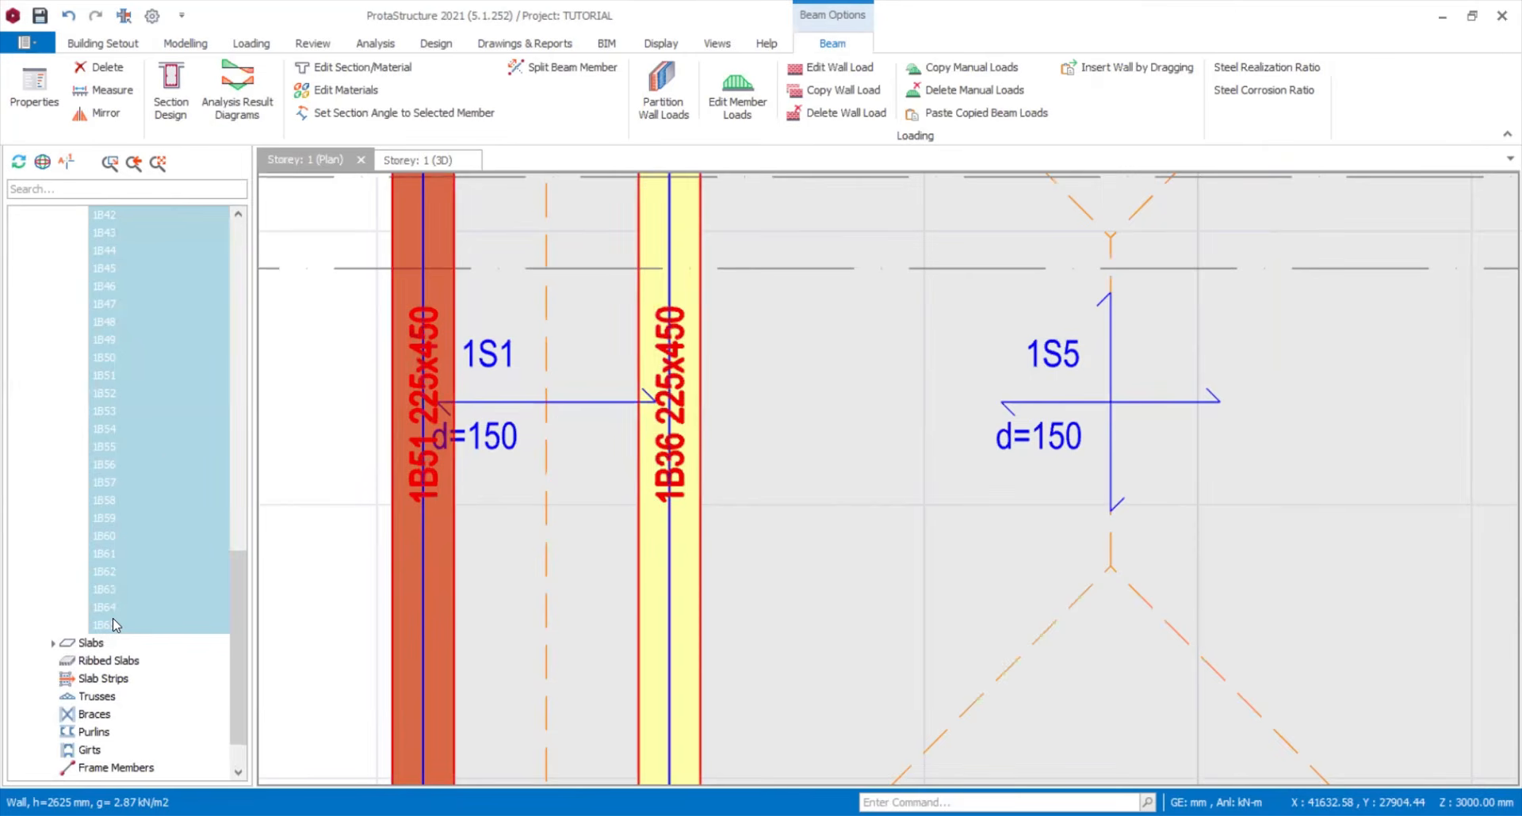
{"action": "right_click", "coordinate": [164, 453]}
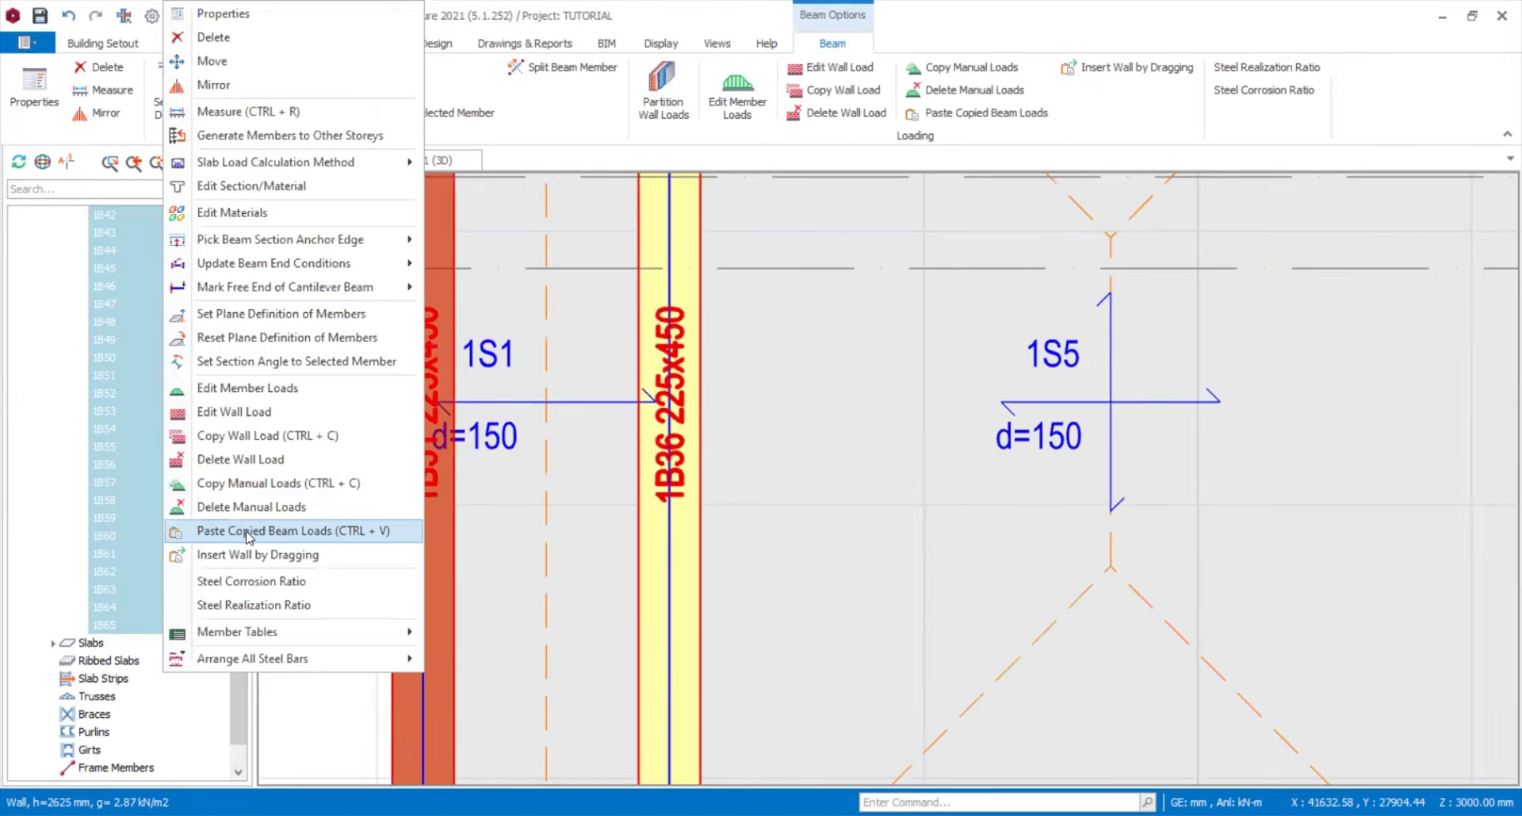
{"action": "left_click", "coordinate": [248, 537]}
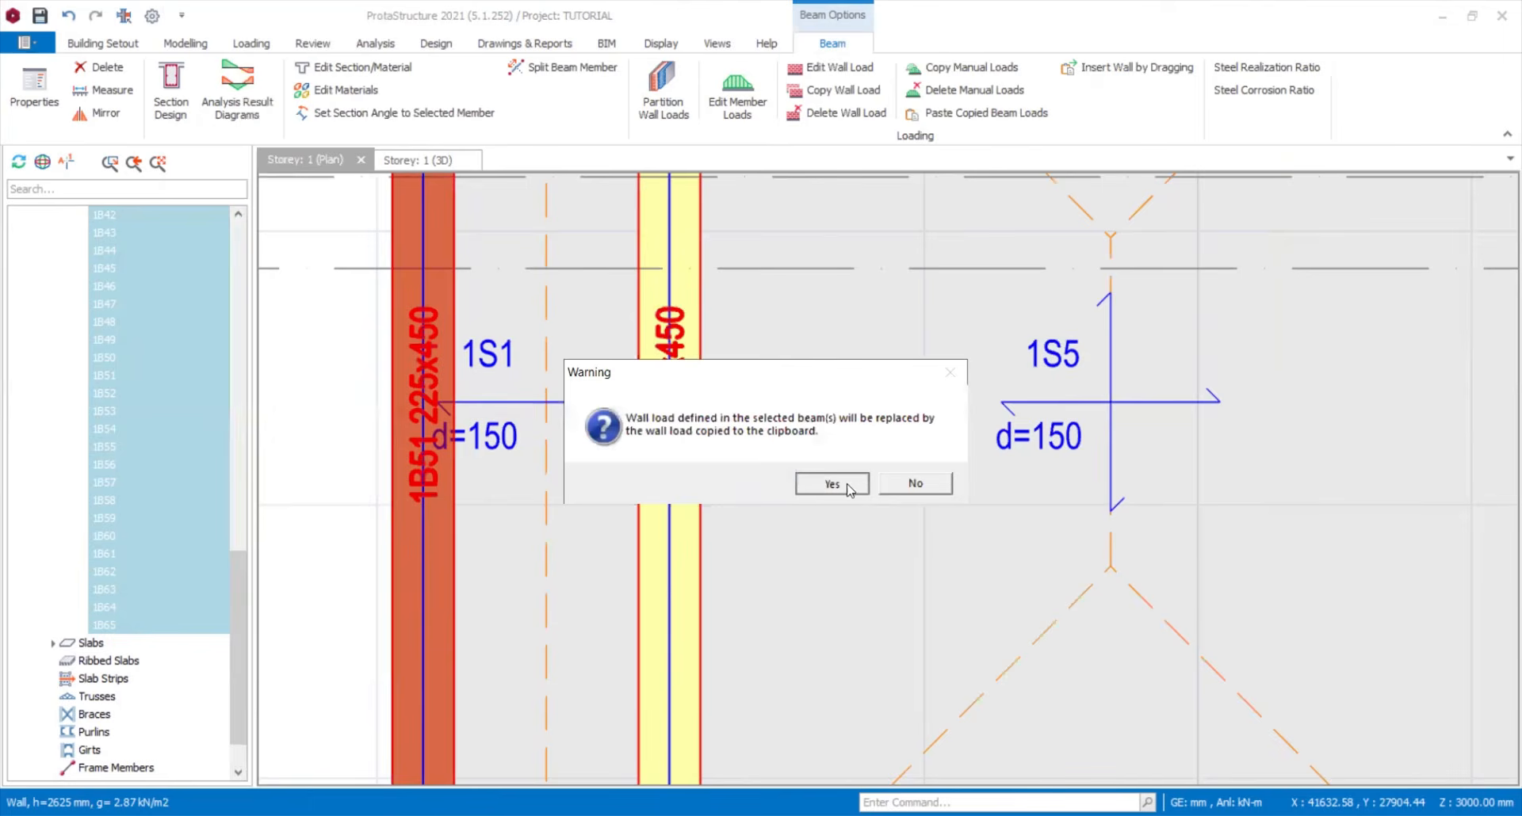
{"action": "left_click", "coordinate": [847, 486]}
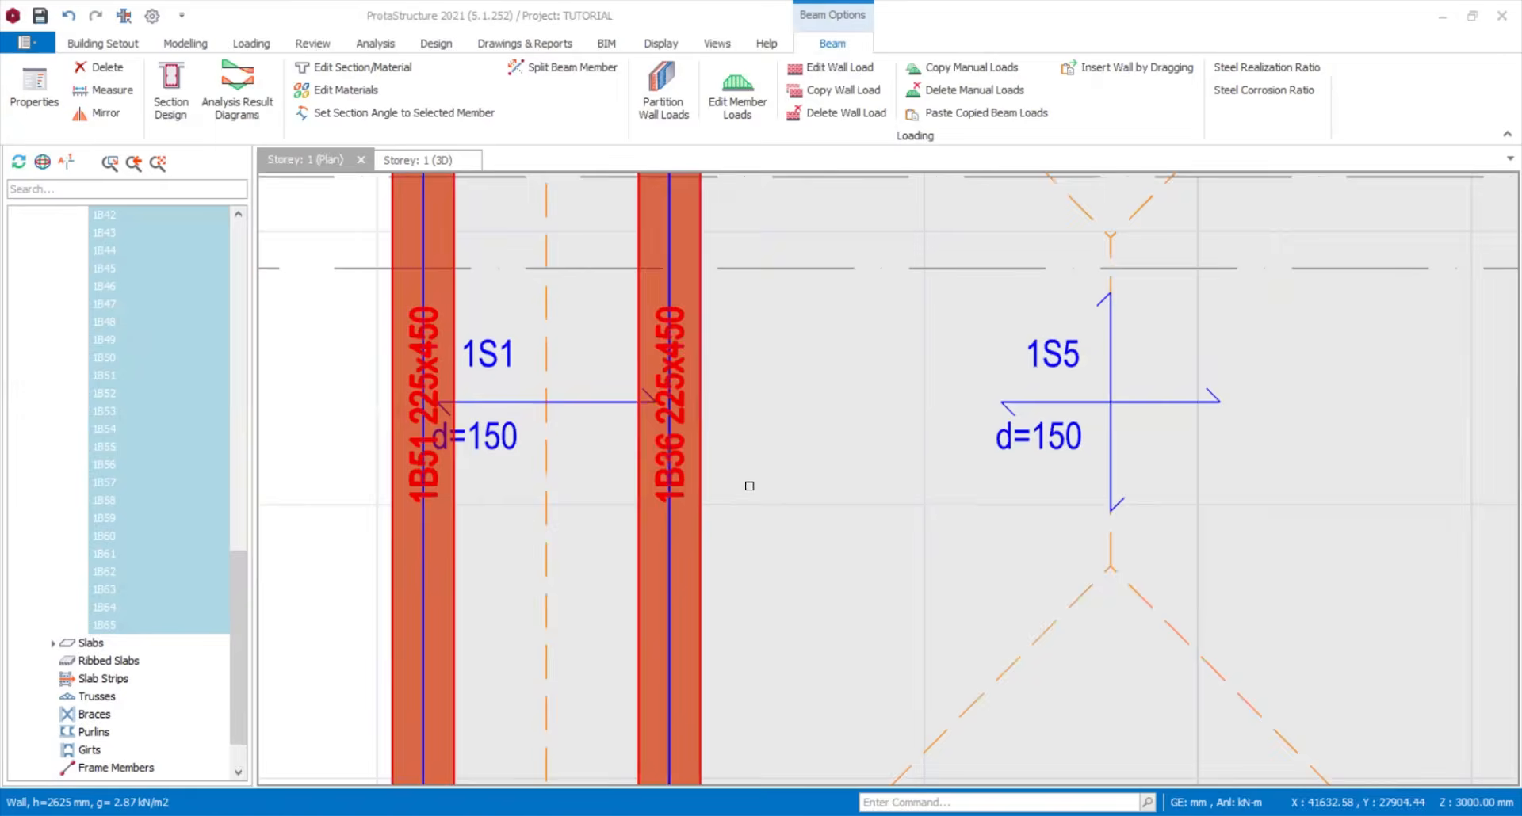
{"action": "scroll", "coordinate": [763, 497], "scroll_direction": "down", "scroll_amount": 3}
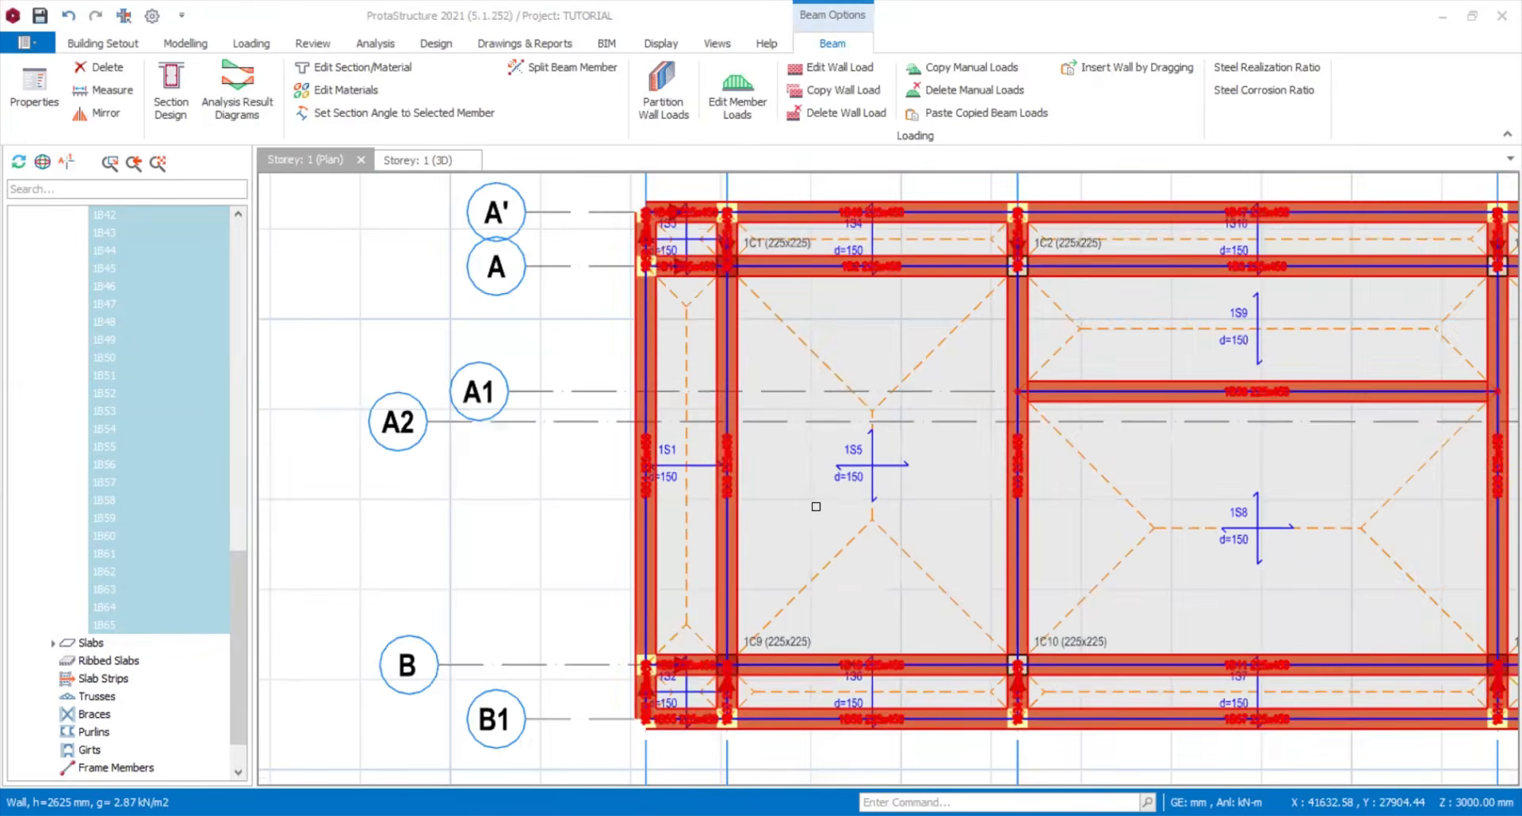
- Deselect the first-floor beams, collapse the first-floor members in the structure tree, and switch the plan view to storey 2 (ROOF)
{"action": "scroll", "coordinate": [920, 508], "scroll_direction": "down", "scroll_amount": 3}
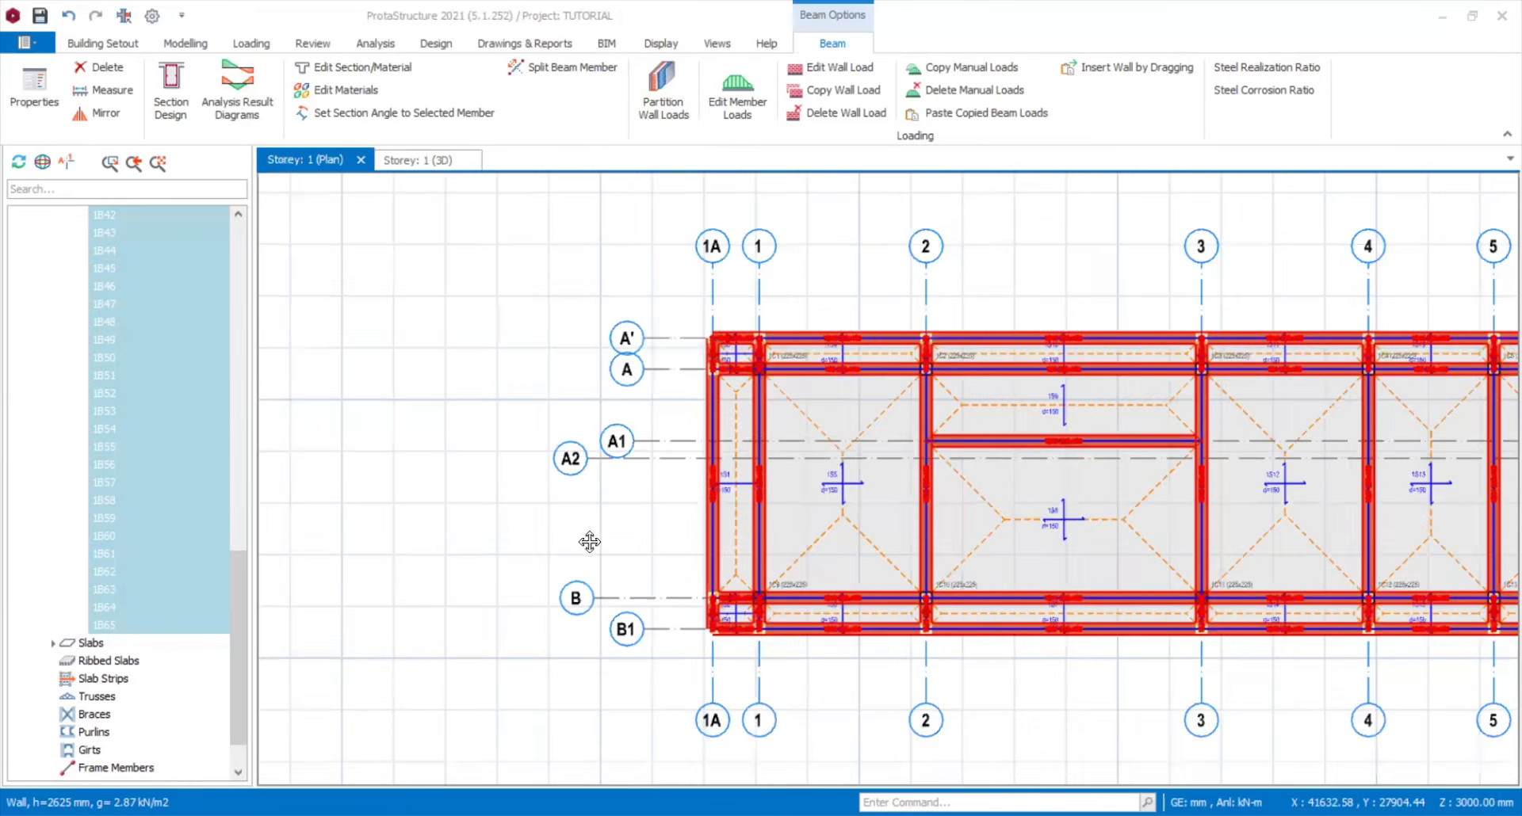
{"action": "middle_click_drag", "start_coordinate": [985, 580], "coordinate": [790, 600]}
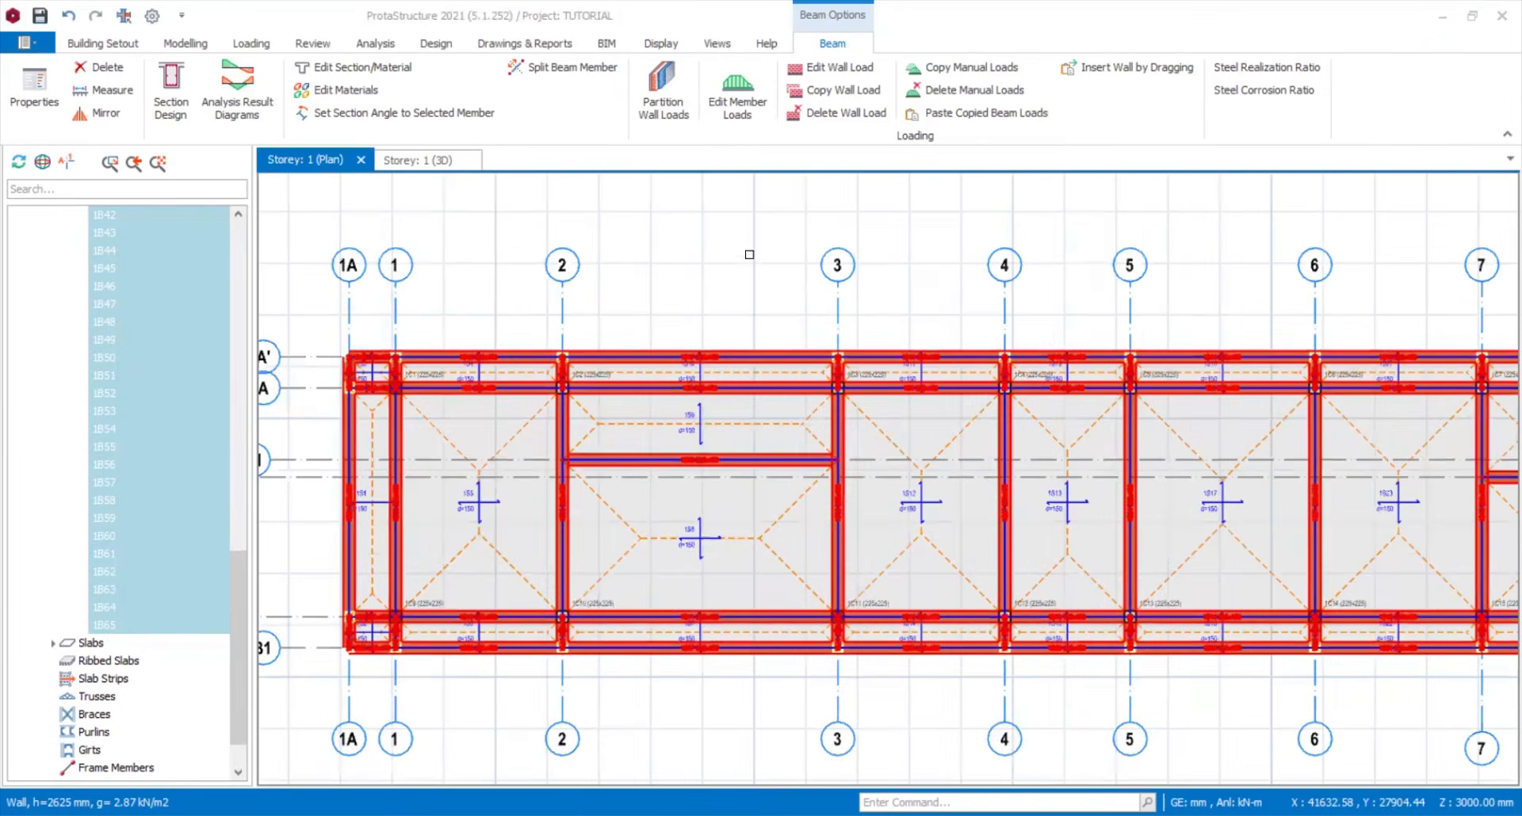
{"action": "middle_click_drag", "start_coordinate": [749, 256], "coordinate": [725, 249]}
{"action": "key", "text": "Escape"}
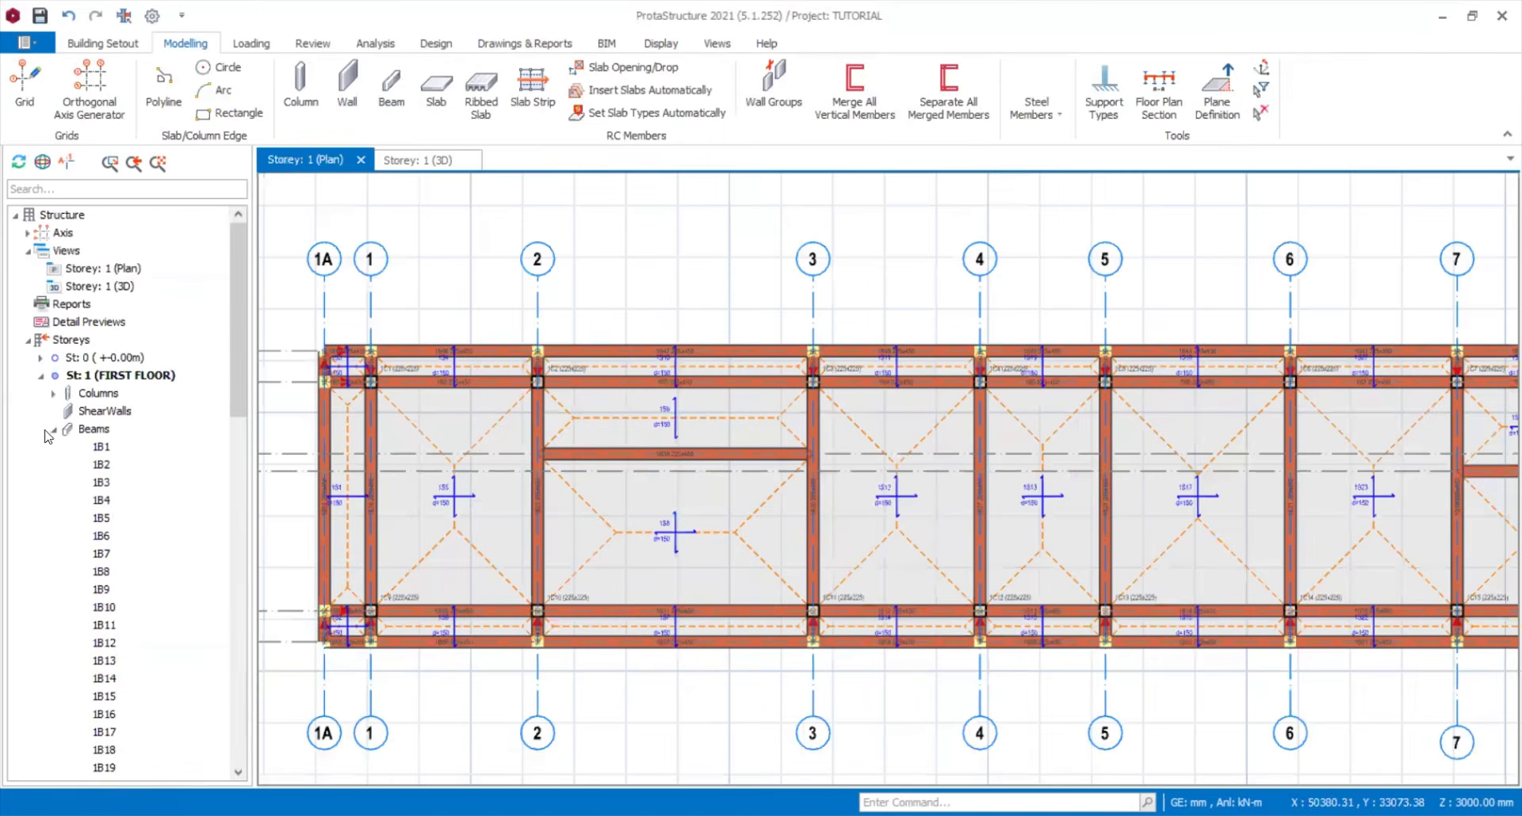
{"action": "left_click", "coordinate": [53, 429]}
{"action": "left_click", "coordinate": [41, 377]}
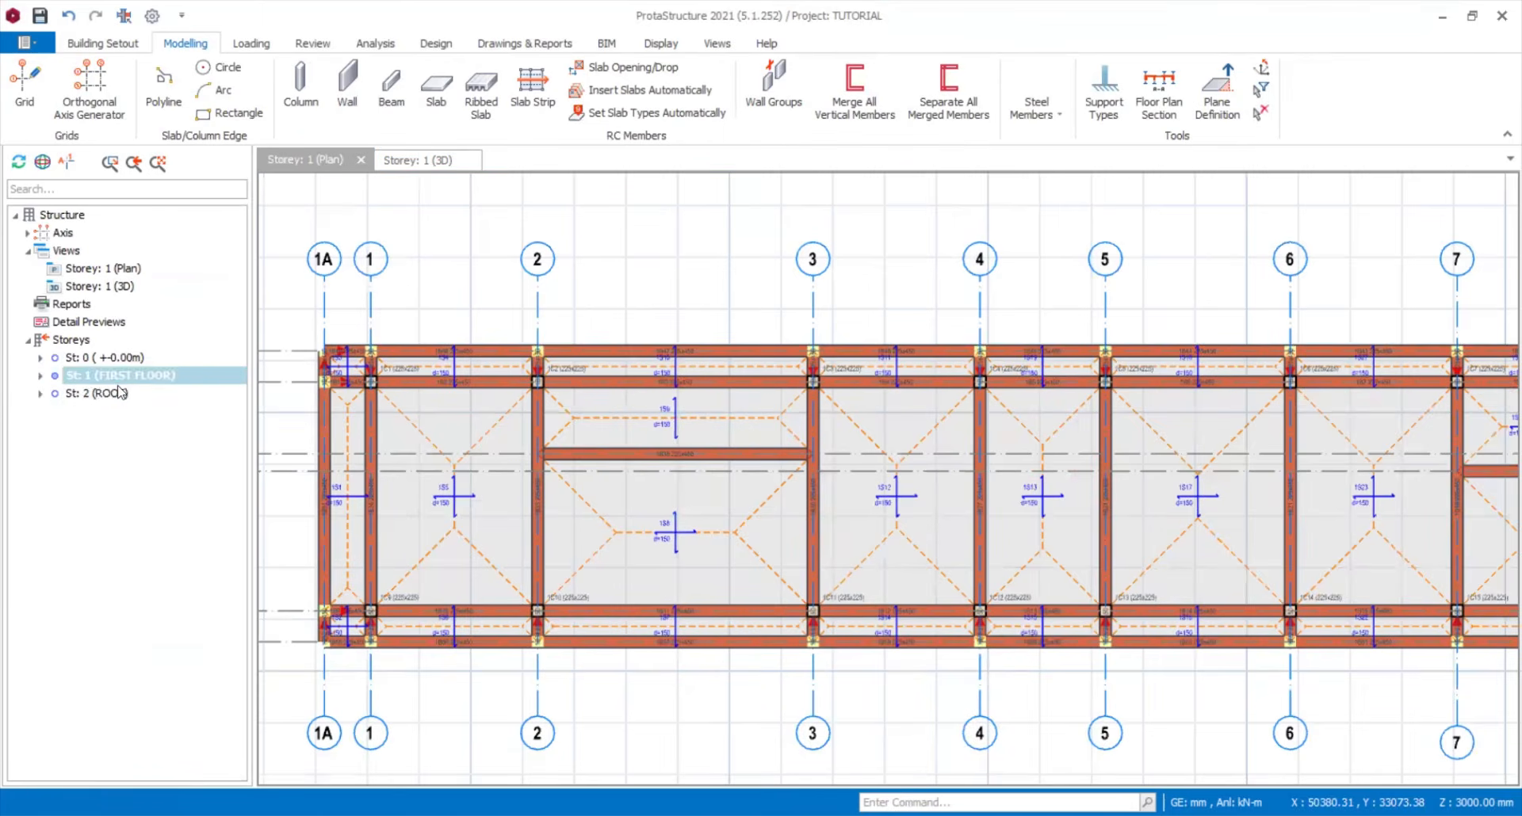
{"action": "left_click", "coordinate": [117, 388]}
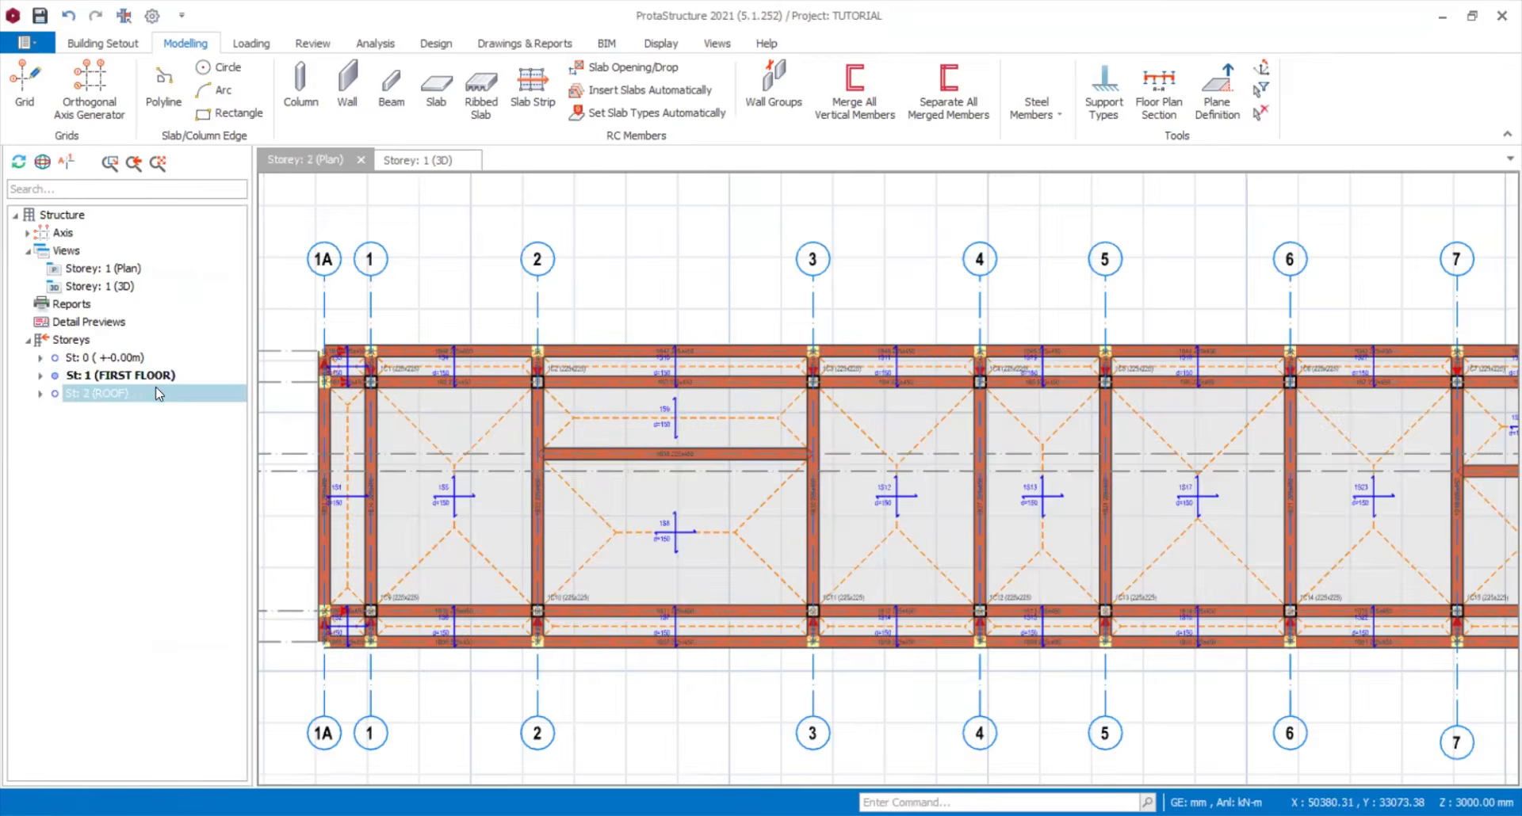
{"action": "double_click", "coordinate": [156, 389]}
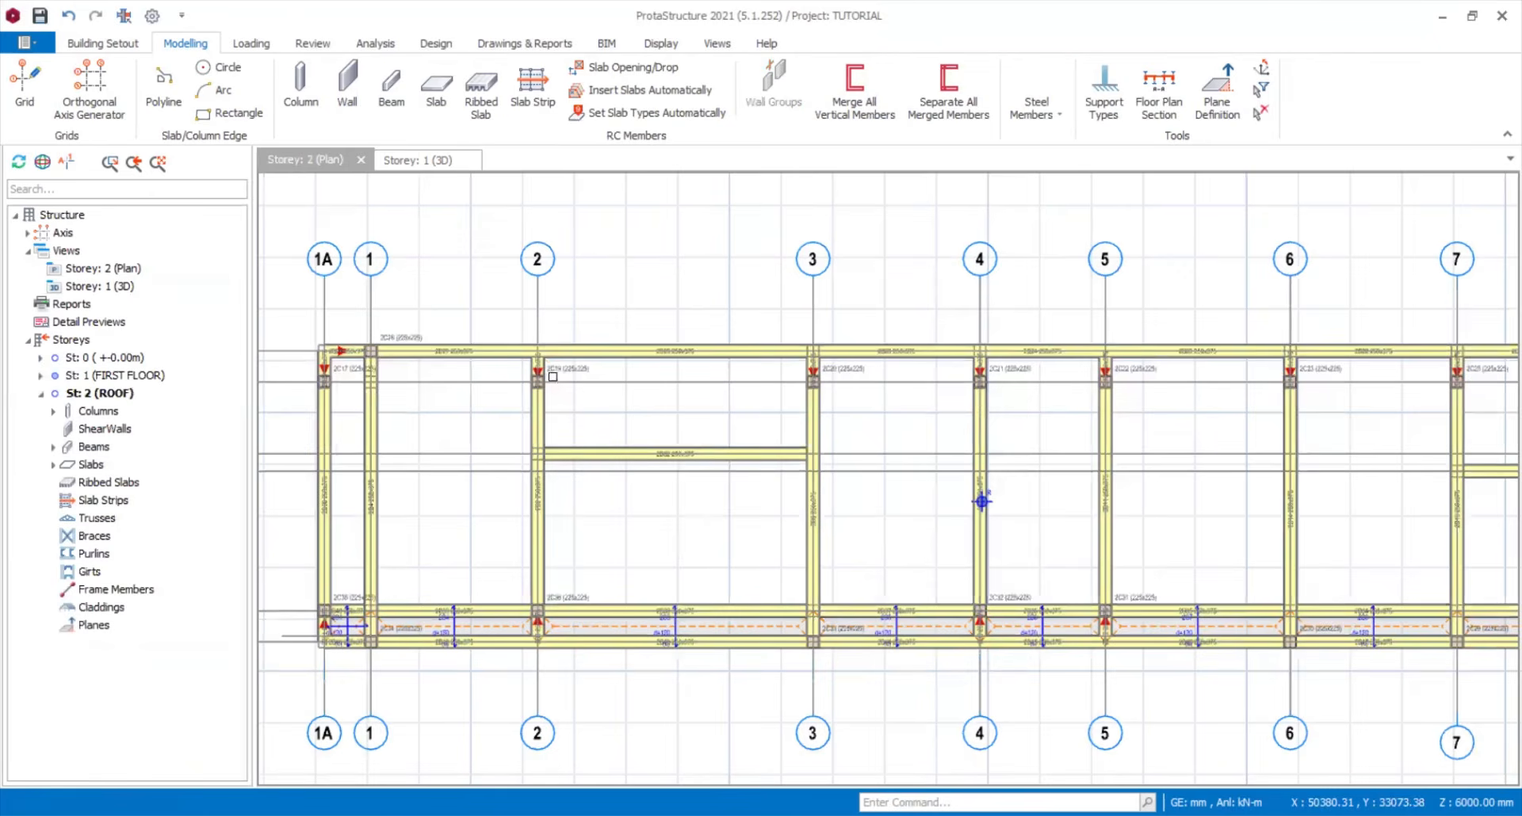
- Assign roof beam 2B26 a wall load with unit weight 2.87 kN/m2, wall height 1 m and thickness 0.225 m
{"action": "scroll", "coordinate": [649, 335], "scroll_direction": "up", "scroll_amount": 5}
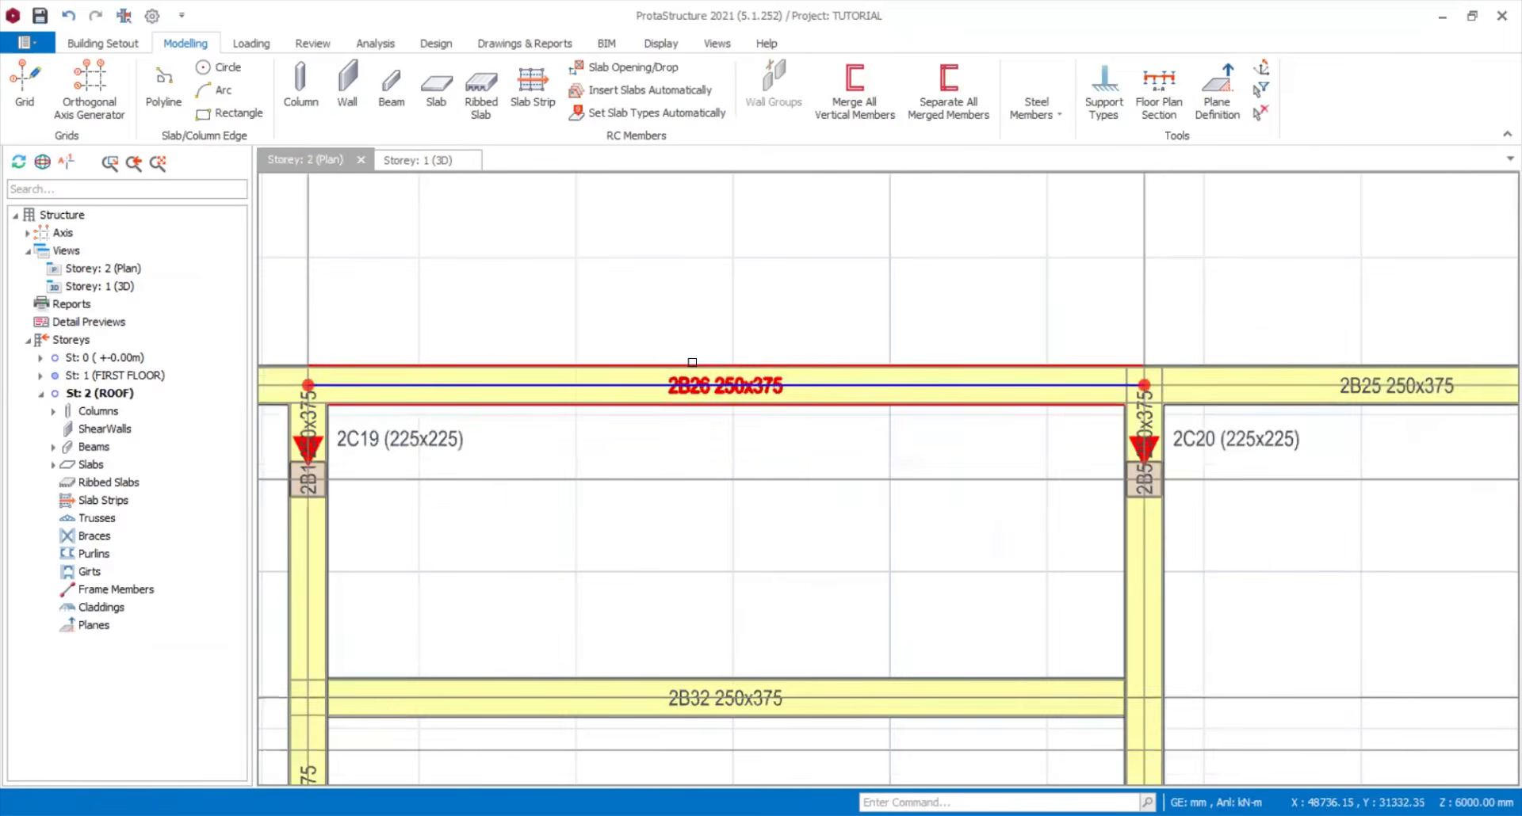
{"action": "left_click", "coordinate": [700, 378]}
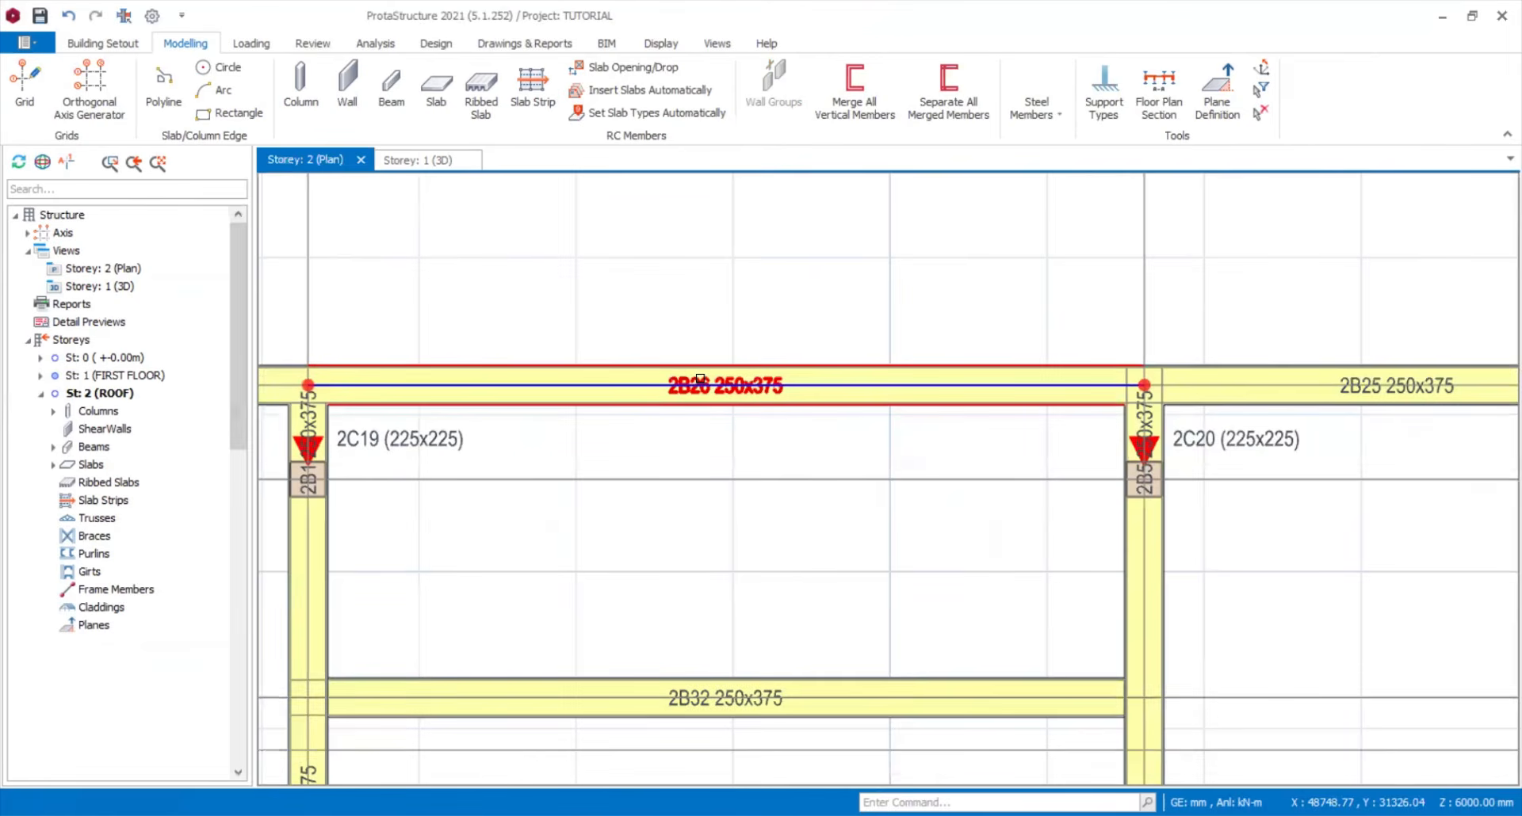
{"action": "right_click", "coordinate": [784, 612]}
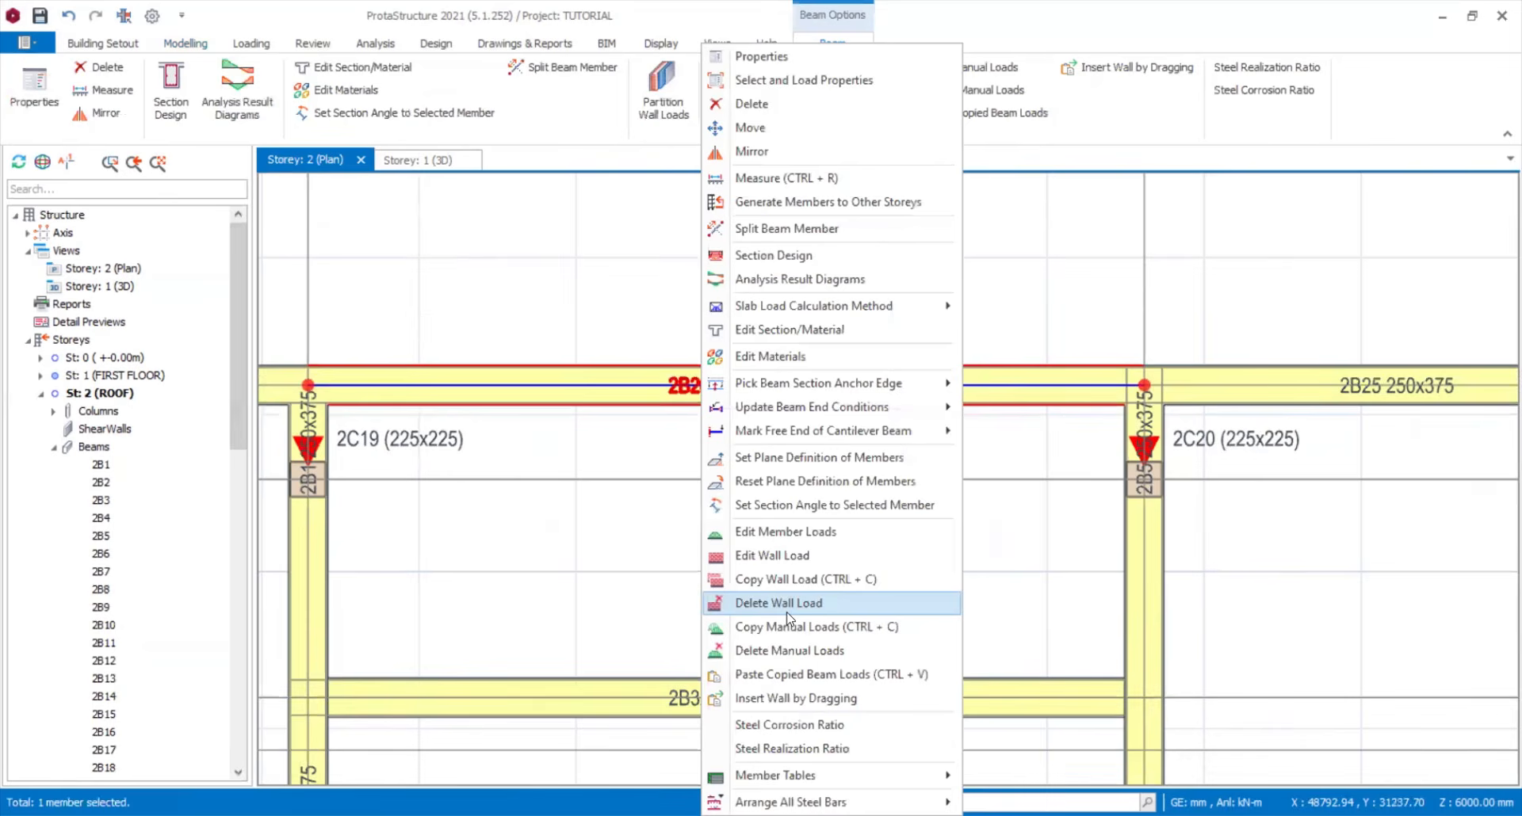
{"action": "left_click", "coordinate": [933, 566]}
{"action": "left_click", "coordinate": [862, 474]}
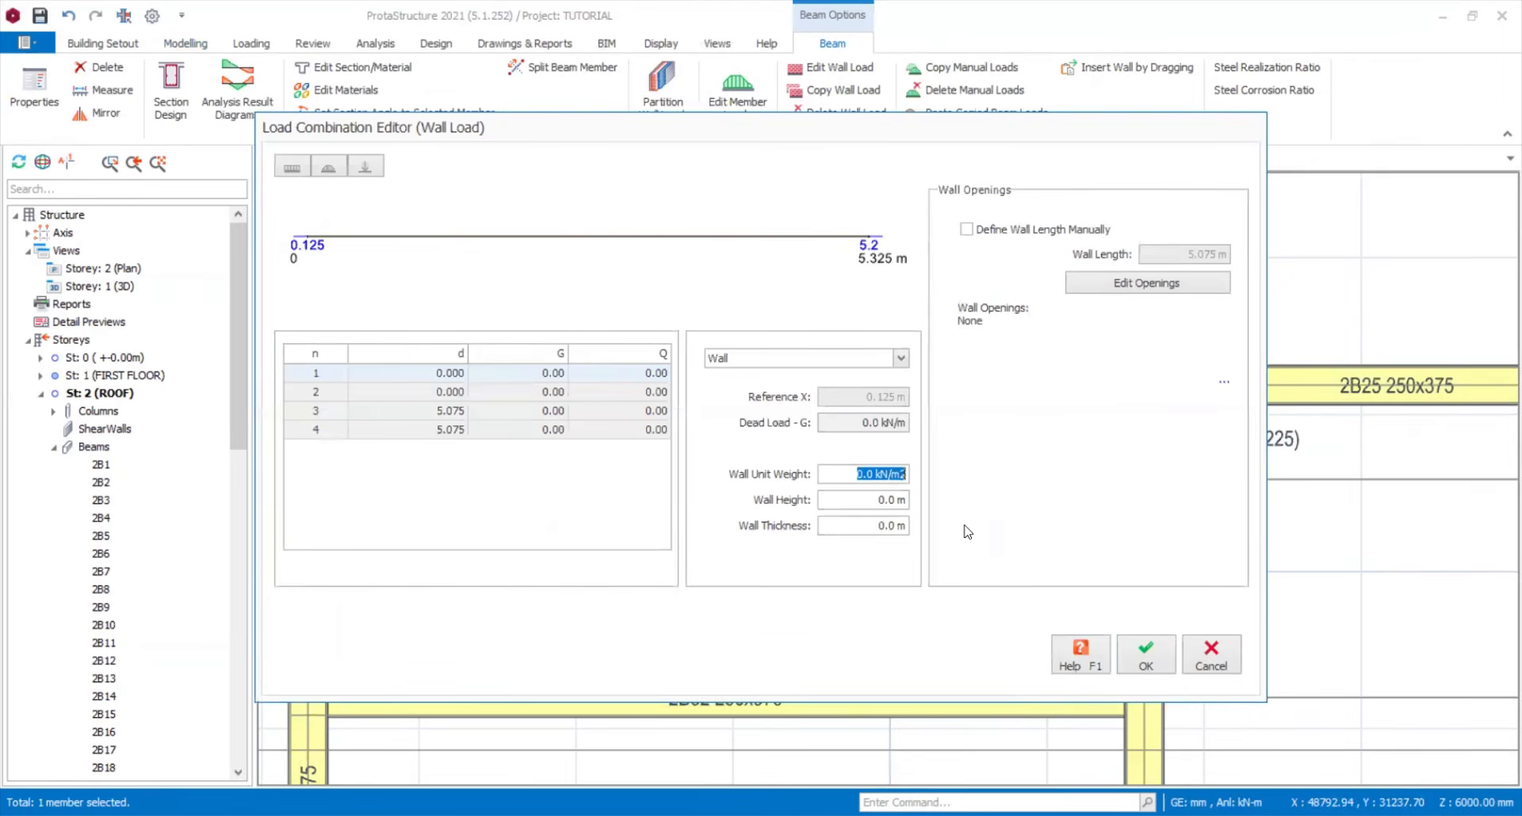
{"action": "type", "text": "2.87"}
{"action": "key", "text": "Tab"}
{"action": "type", "text": "1"}
{"action": "left_click", "coordinate": [870, 523]}
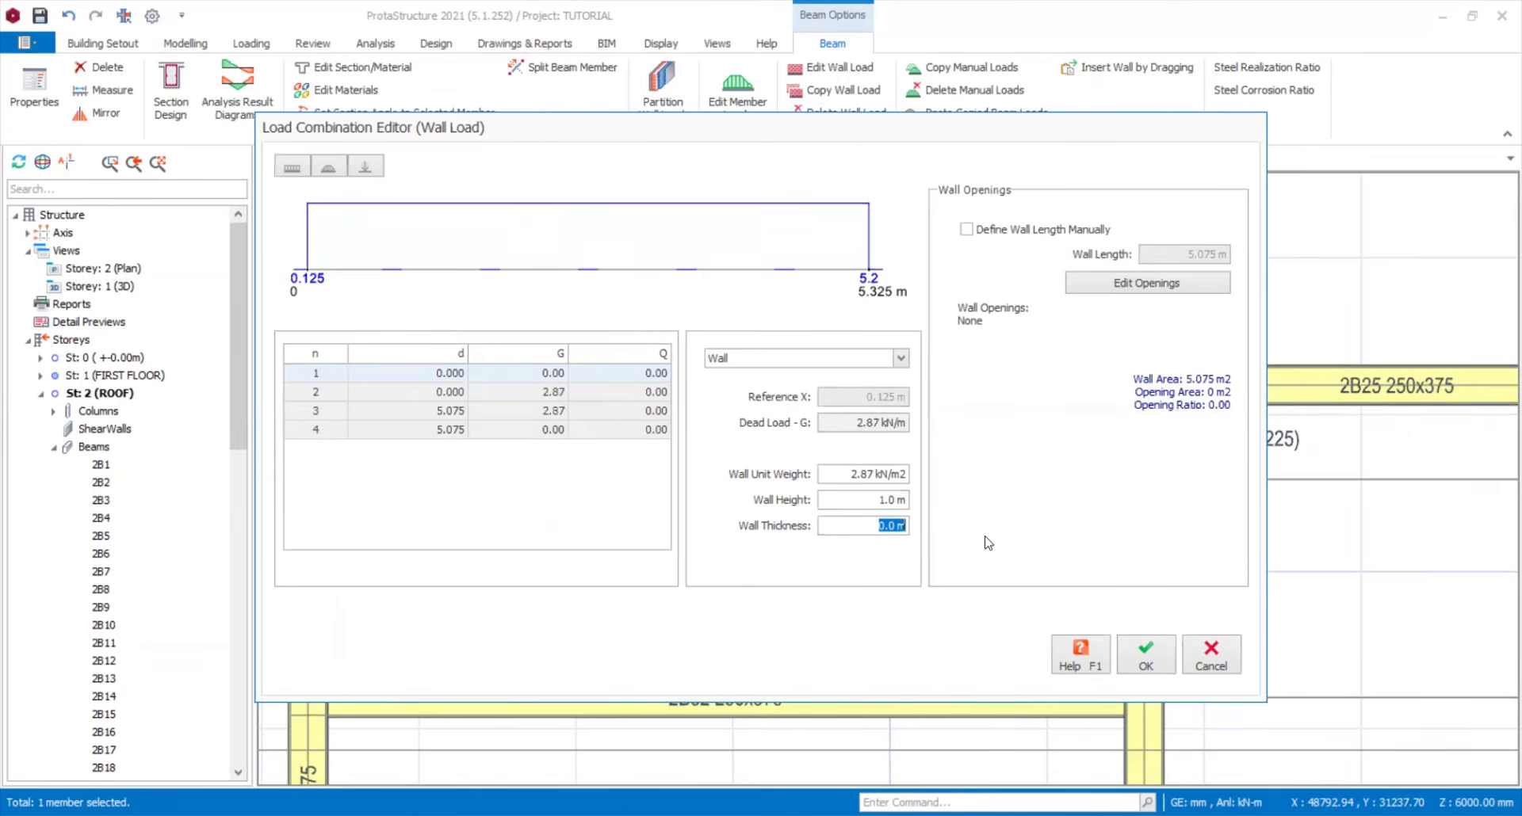
{"action": "type", "text": "0.225"}
{"action": "left_click", "coordinate": [1156, 647]}
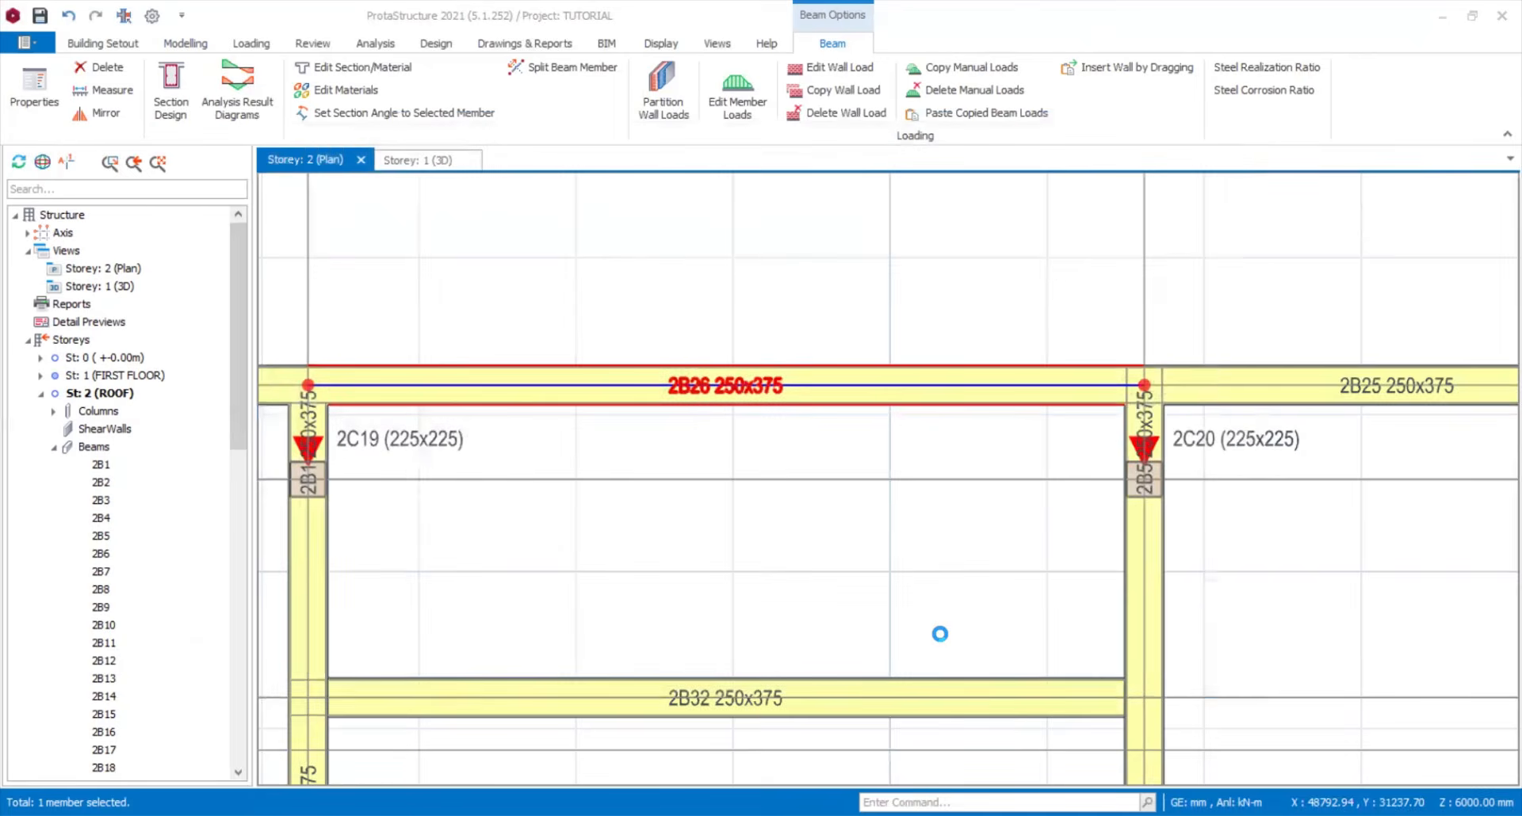
- Copy beam 2B26's wall load to all roof beams from 2B1 to 2B52
{"action": "right_click", "coordinate": [767, 397]}
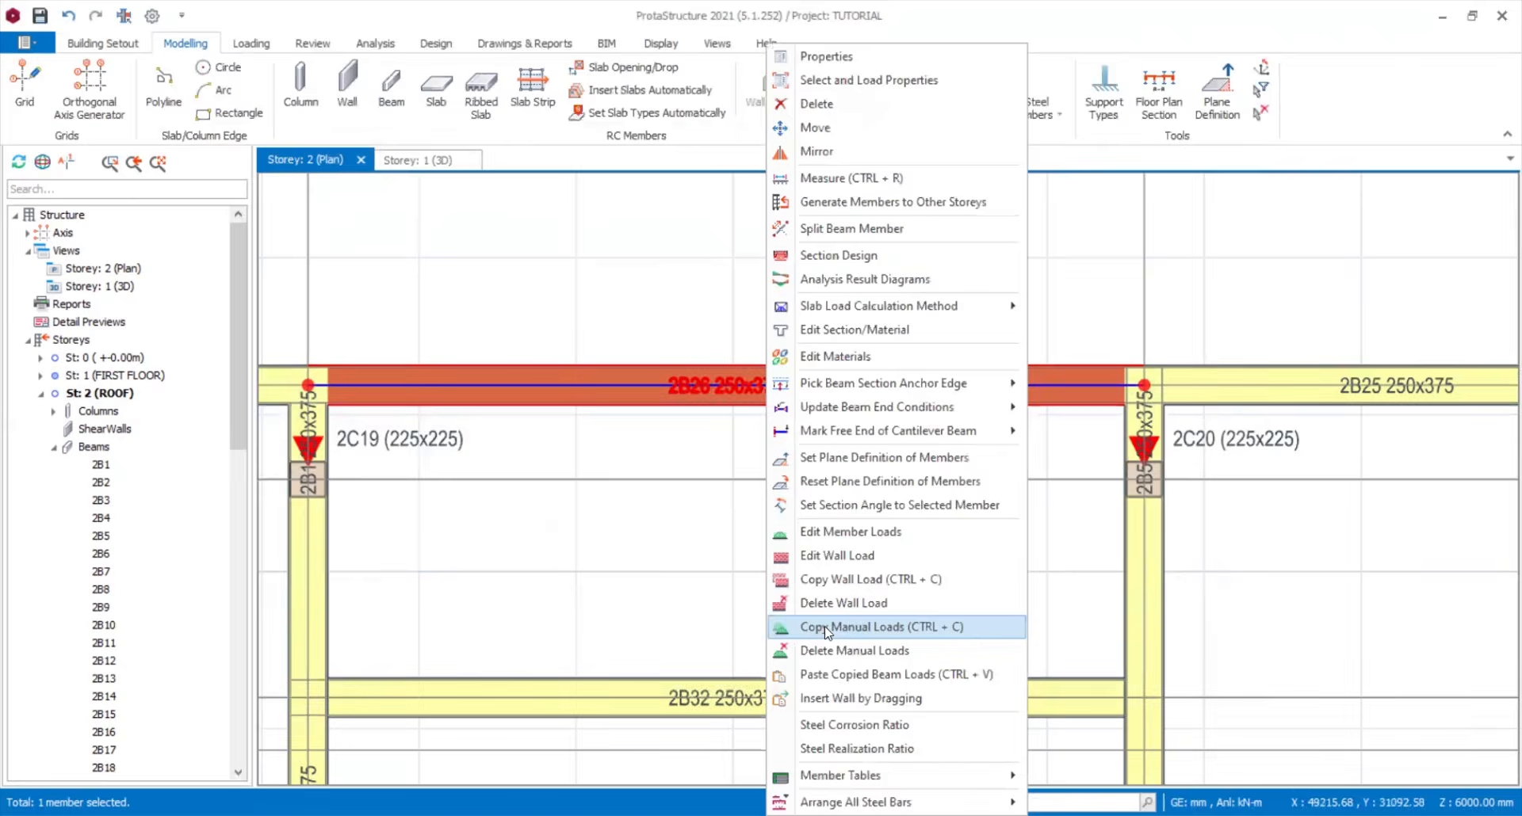
{"action": "left_click", "coordinate": [827, 629]}
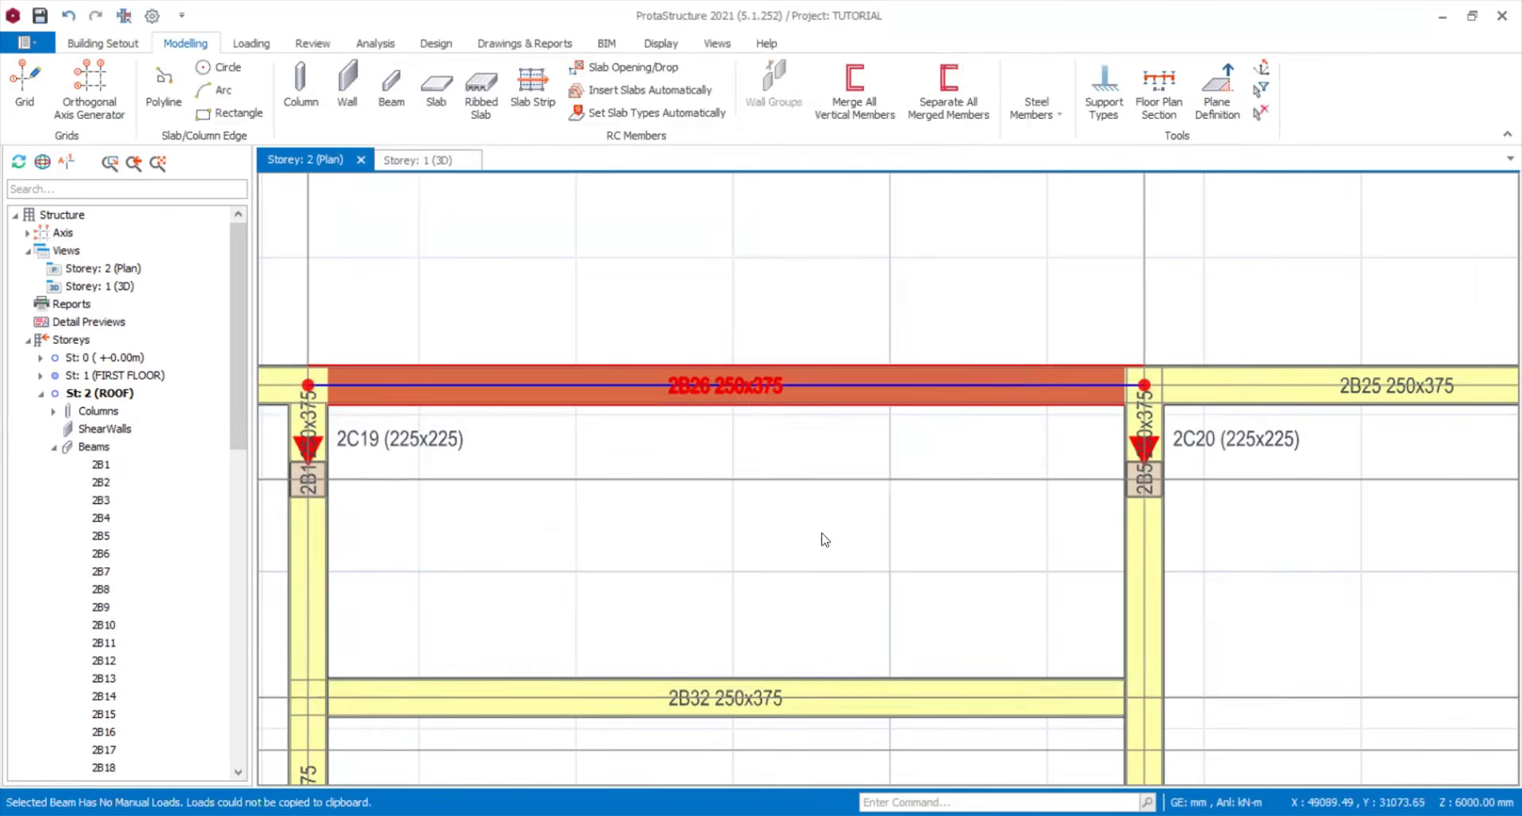
{"action": "right_click", "coordinate": [747, 388]}
{"action": "left_click", "coordinate": [837, 581]}
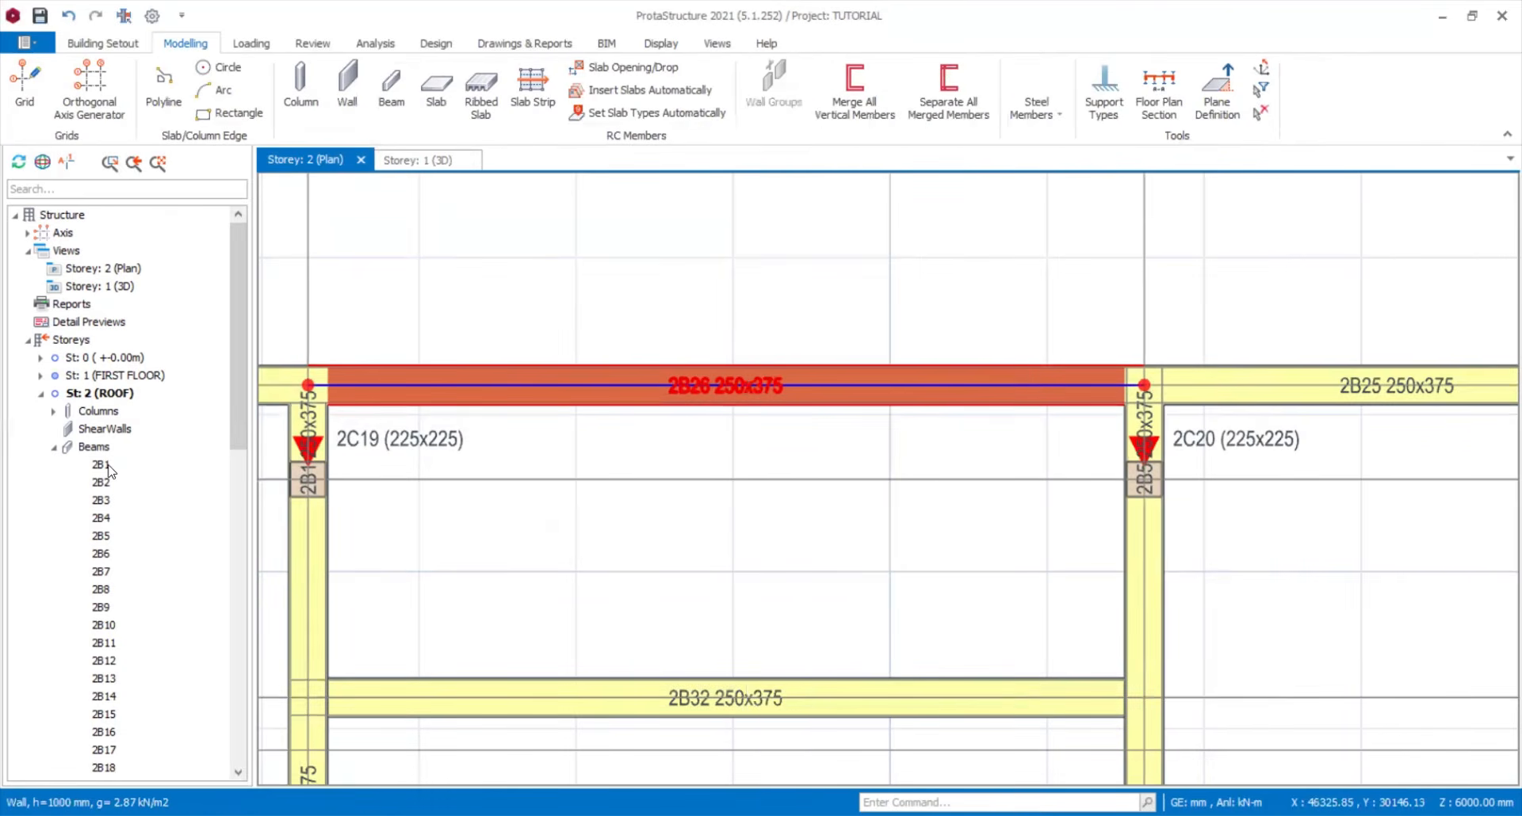
{"action": "left_click", "coordinate": [108, 472]}
{"action": "scroll", "coordinate": [153, 605], "scroll_direction": "down", "scroll_amount": 6}
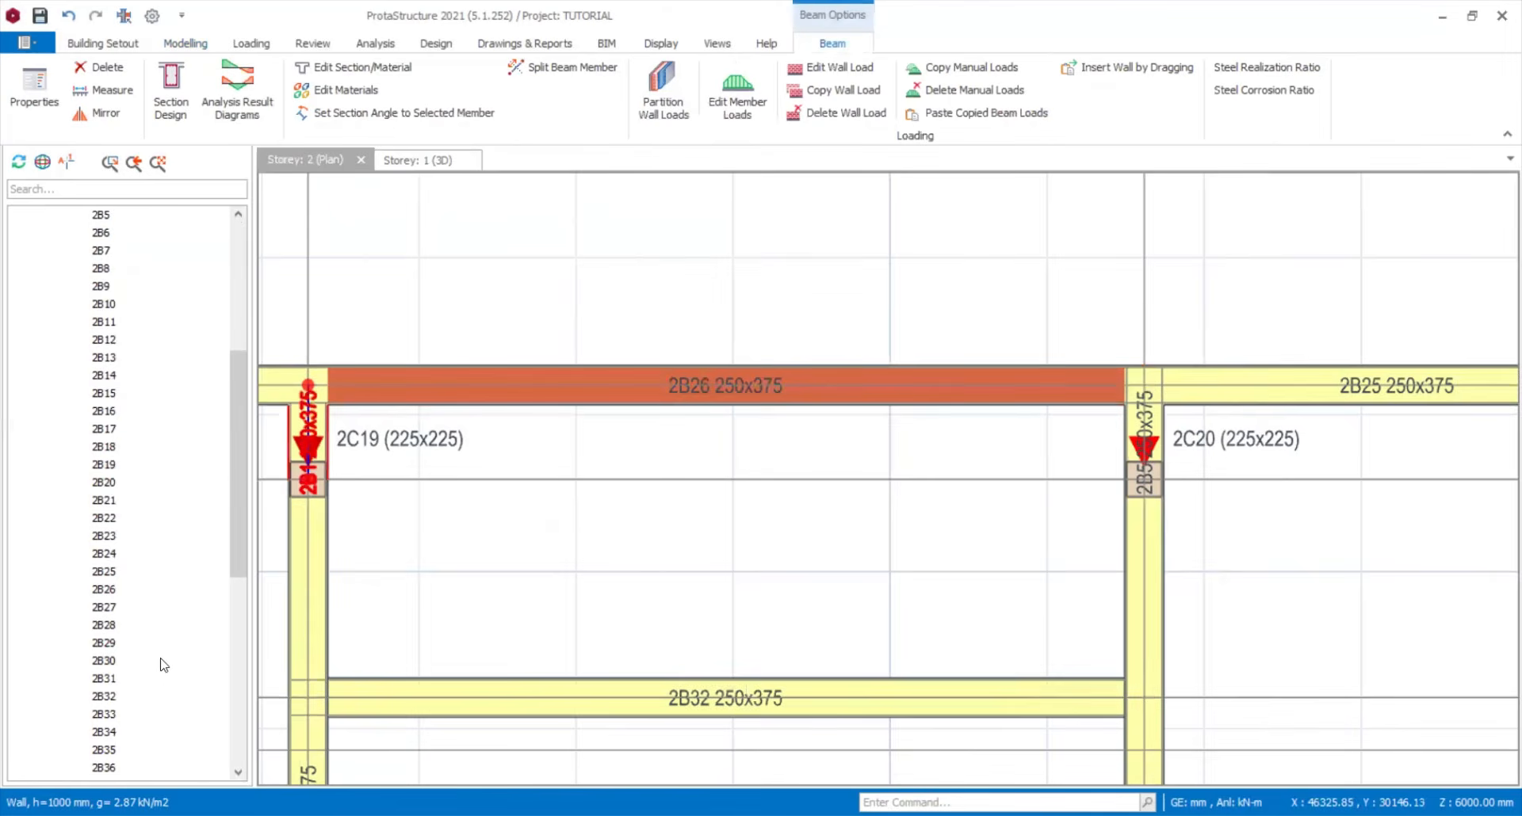
{"action": "scroll", "coordinate": [150, 698], "scroll_direction": "down", "scroll_amount": 6}
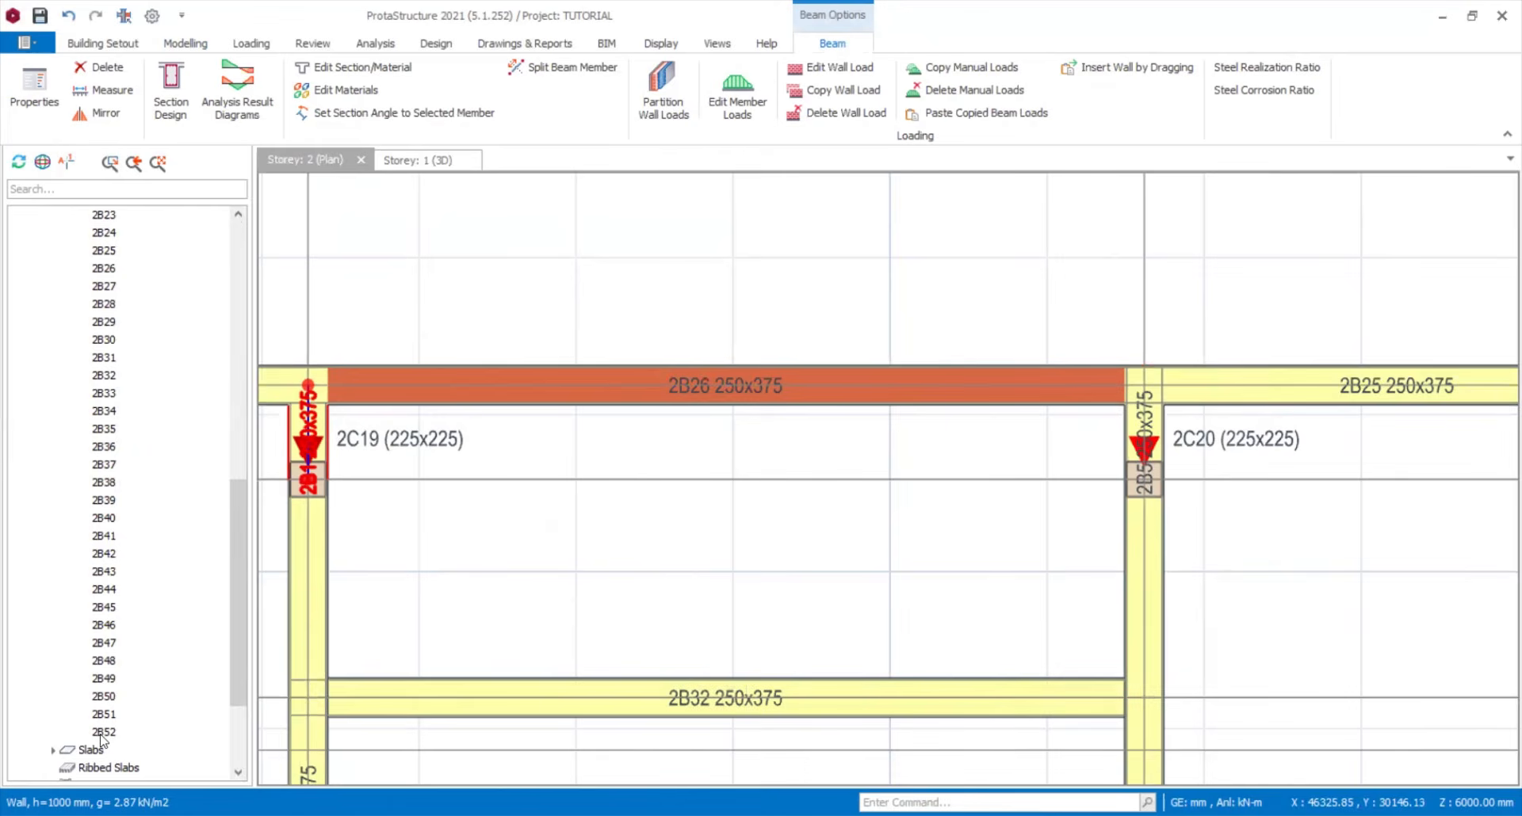
{"action": "left_click", "coordinate": [101, 734], "text": "shift"}
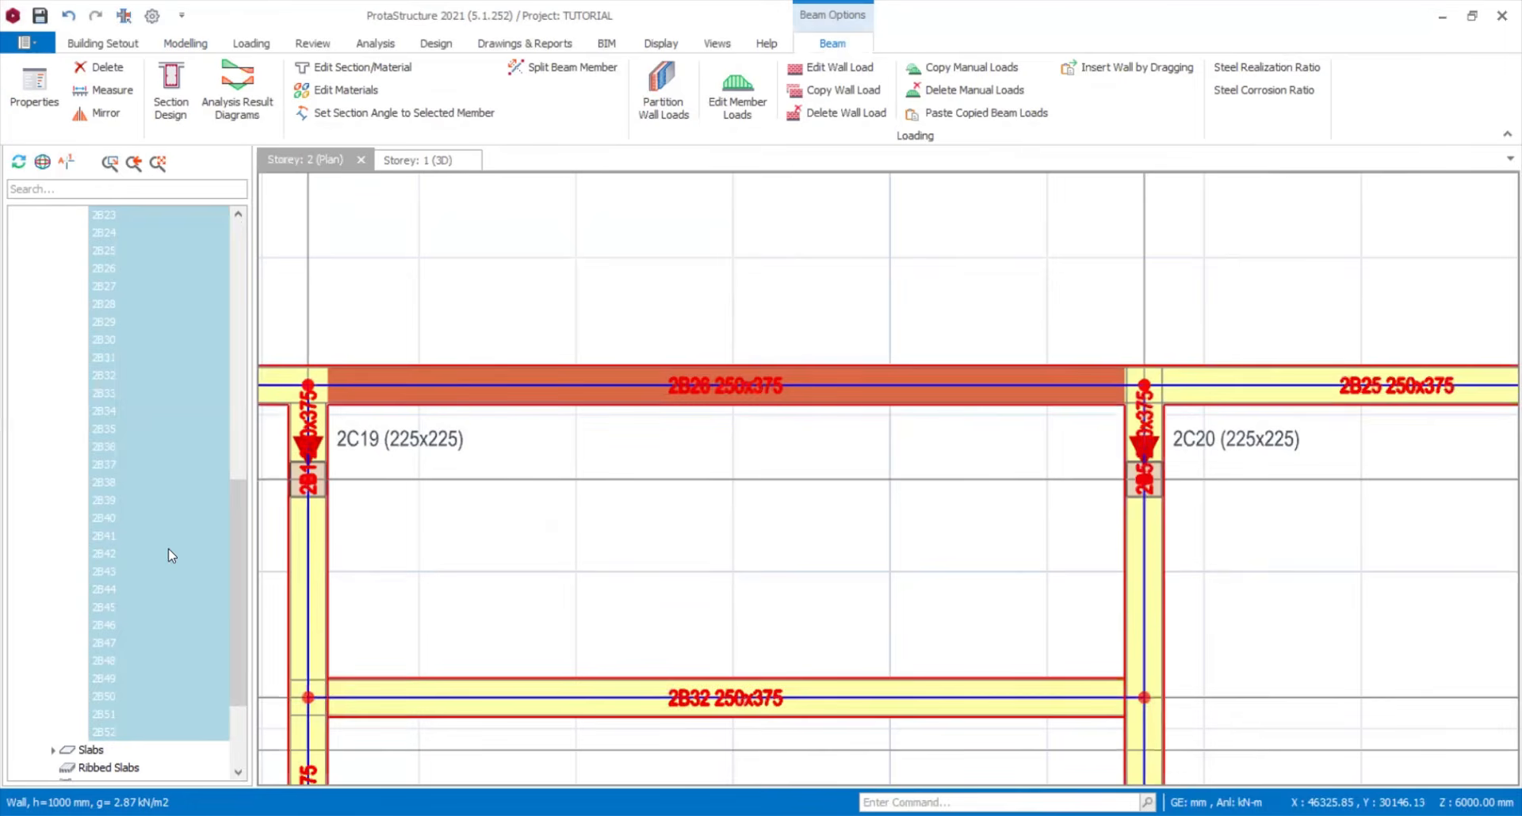
{"action": "right_click", "coordinate": [241, 542]}
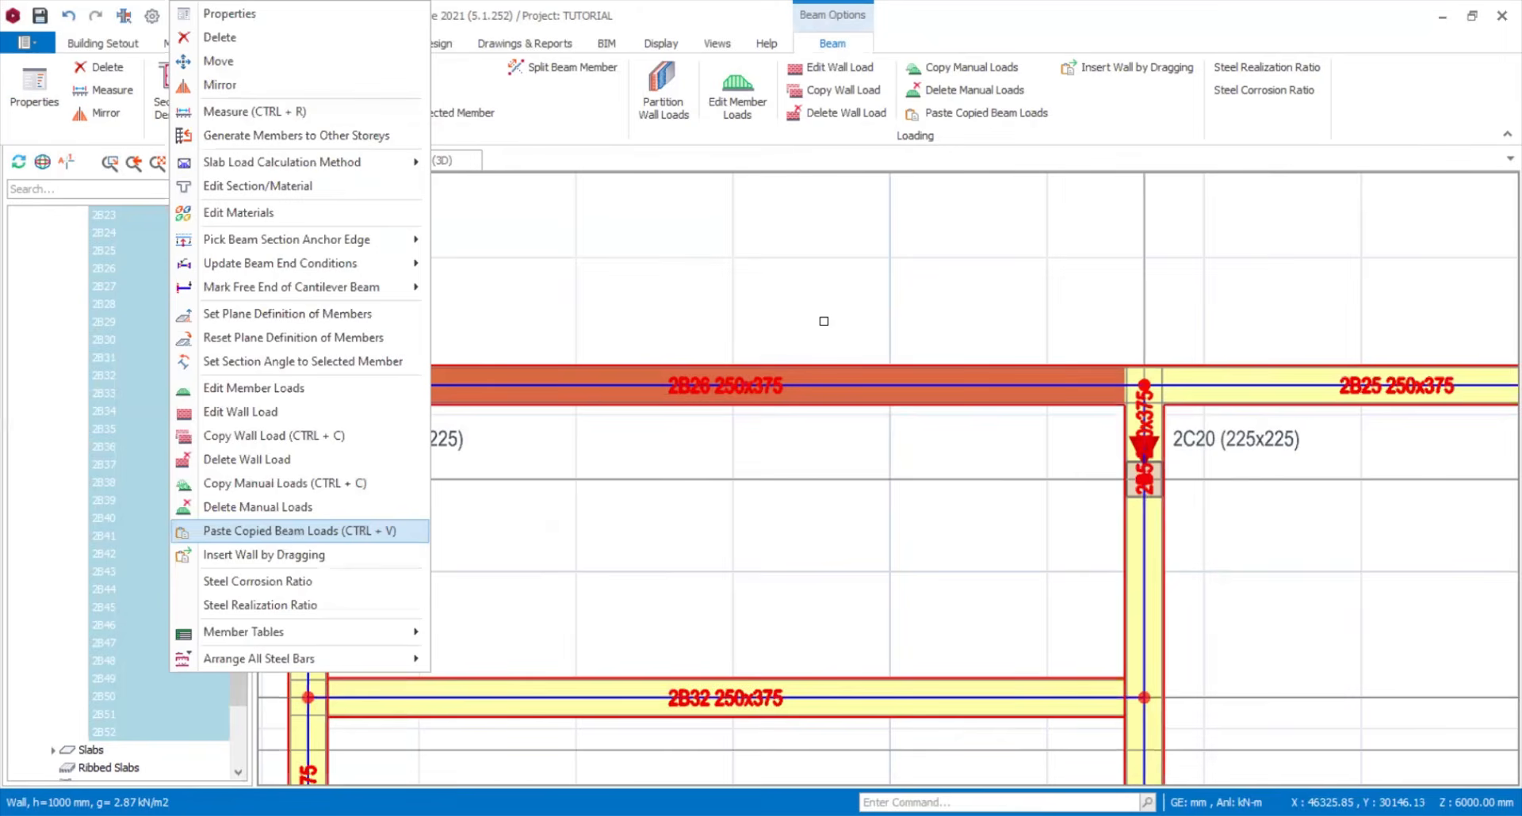
{"action": "scroll", "coordinate": [851, 321], "scroll_direction": "down", "scroll_amount": 3}
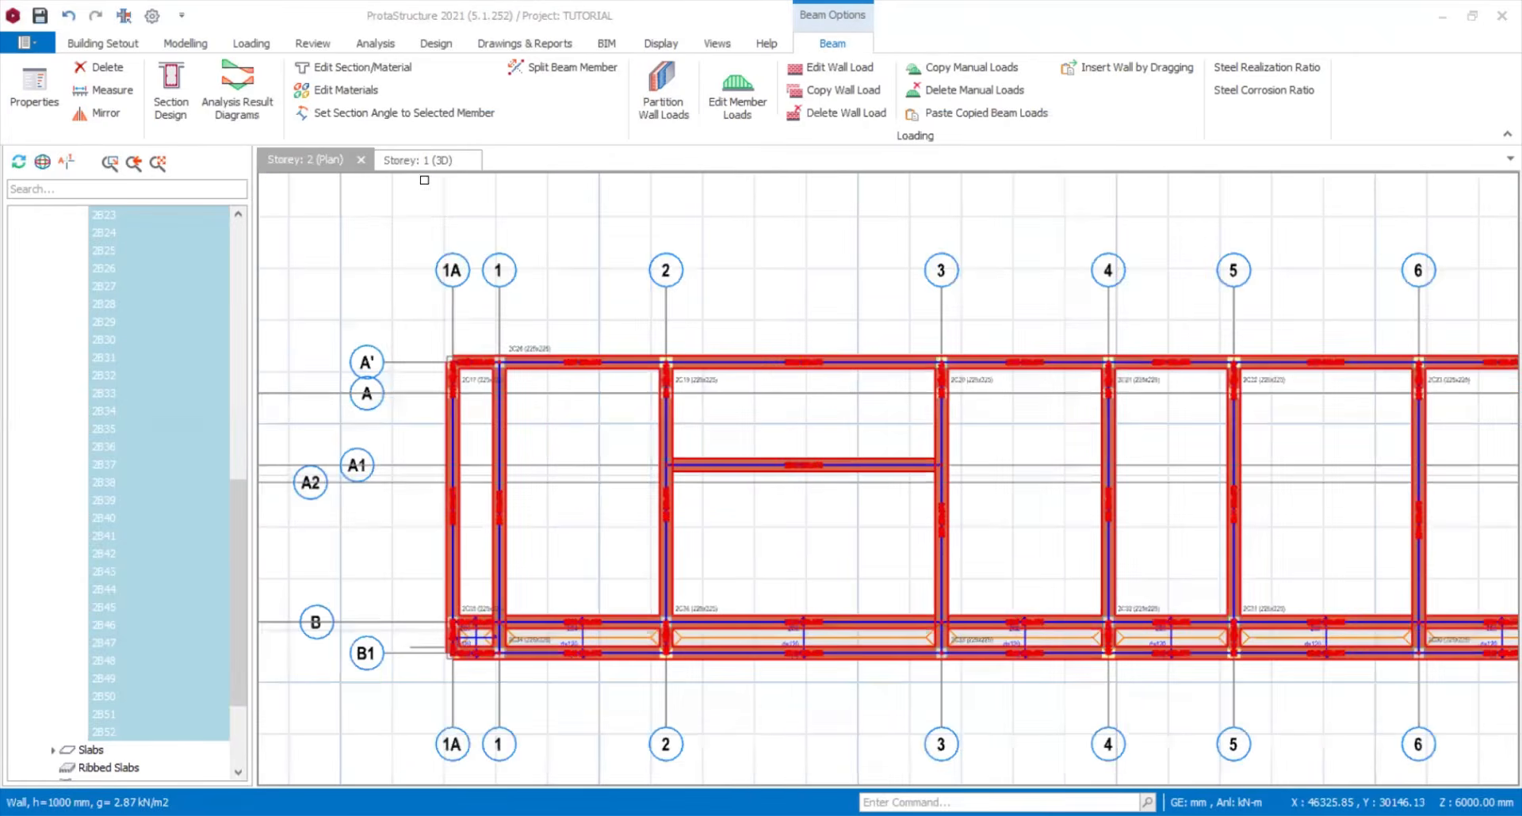
- Examine the wall loads on the first-floor and roof beams in the 3D view of the building
{"action": "left_click", "coordinate": [413, 163]}
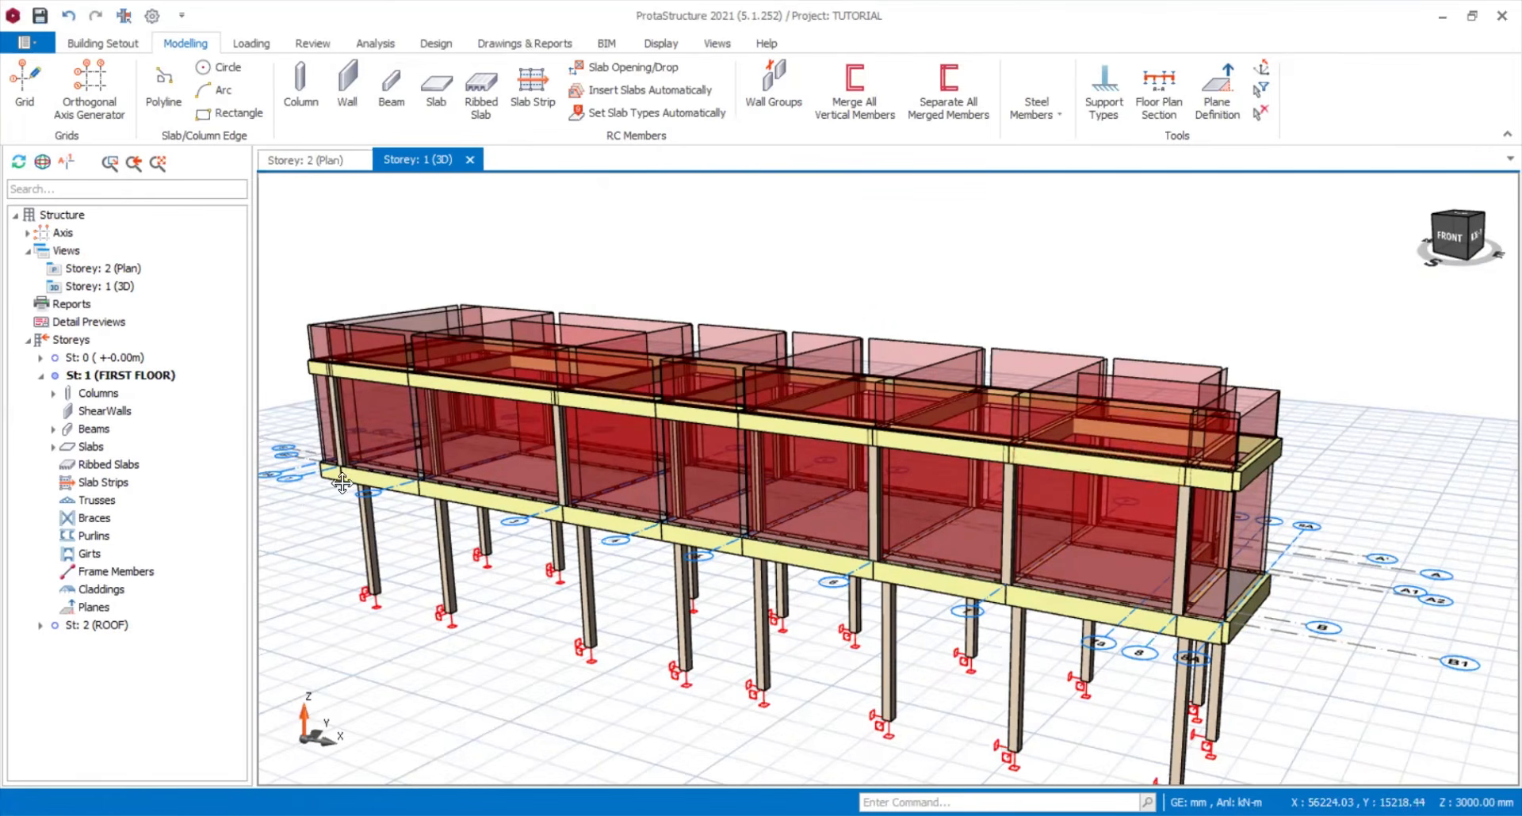
{"action": "middle_click_drag", "start_coordinate": [378, 478], "coordinate": [410, 469]}
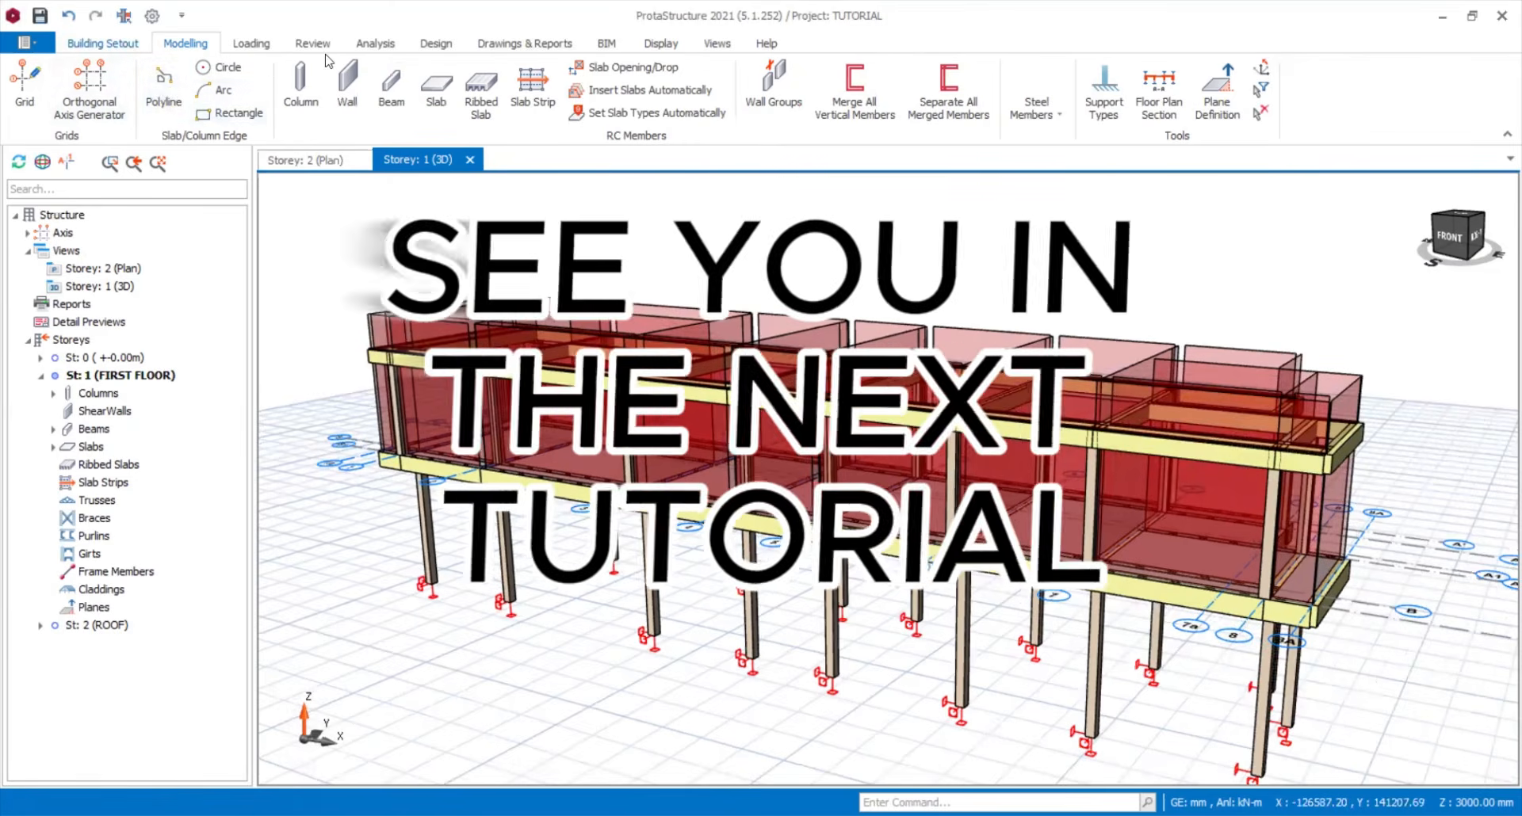
{"action": "left_click", "coordinate": [325, 46]}
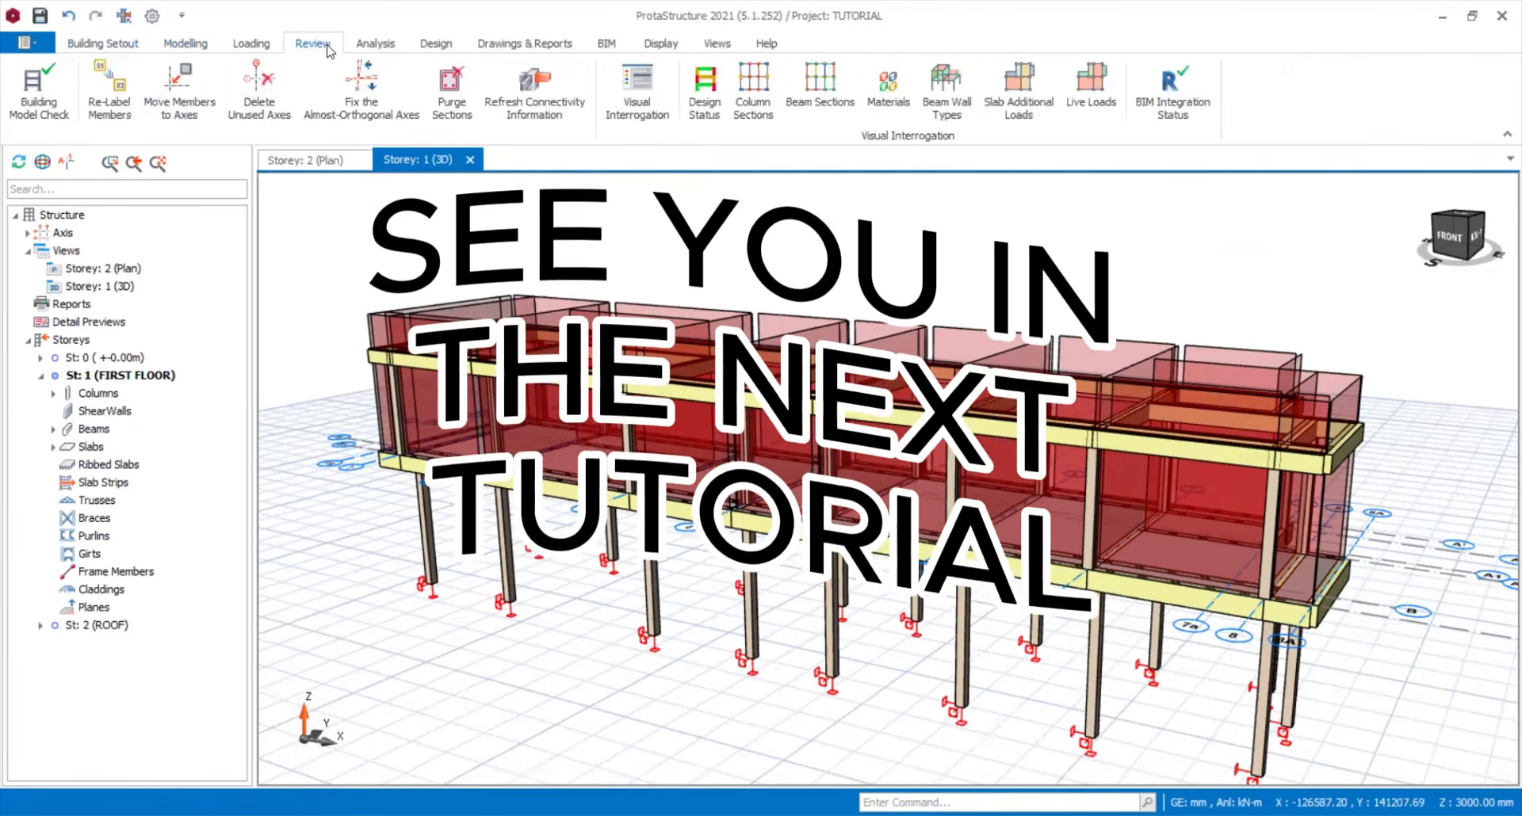